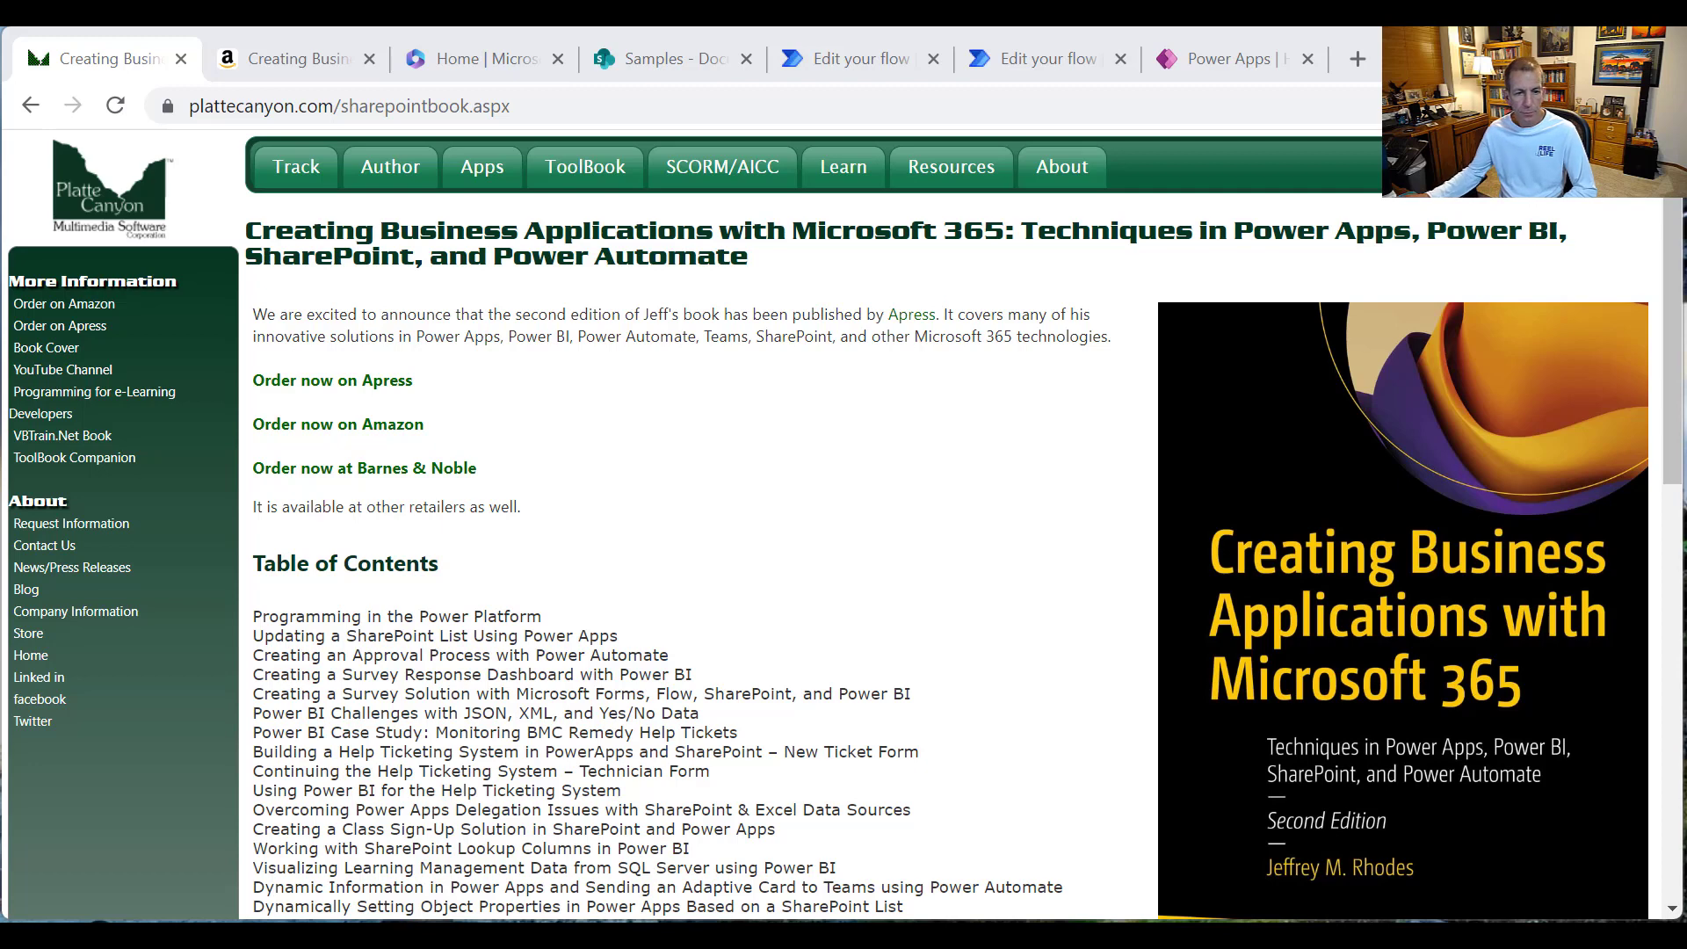
Step: Review the Amazon product details for 'Creating Business Applications with Microsoft 365', then return to Microsoft 365 home
{"action": "left_click", "coordinate": [271, 55]}
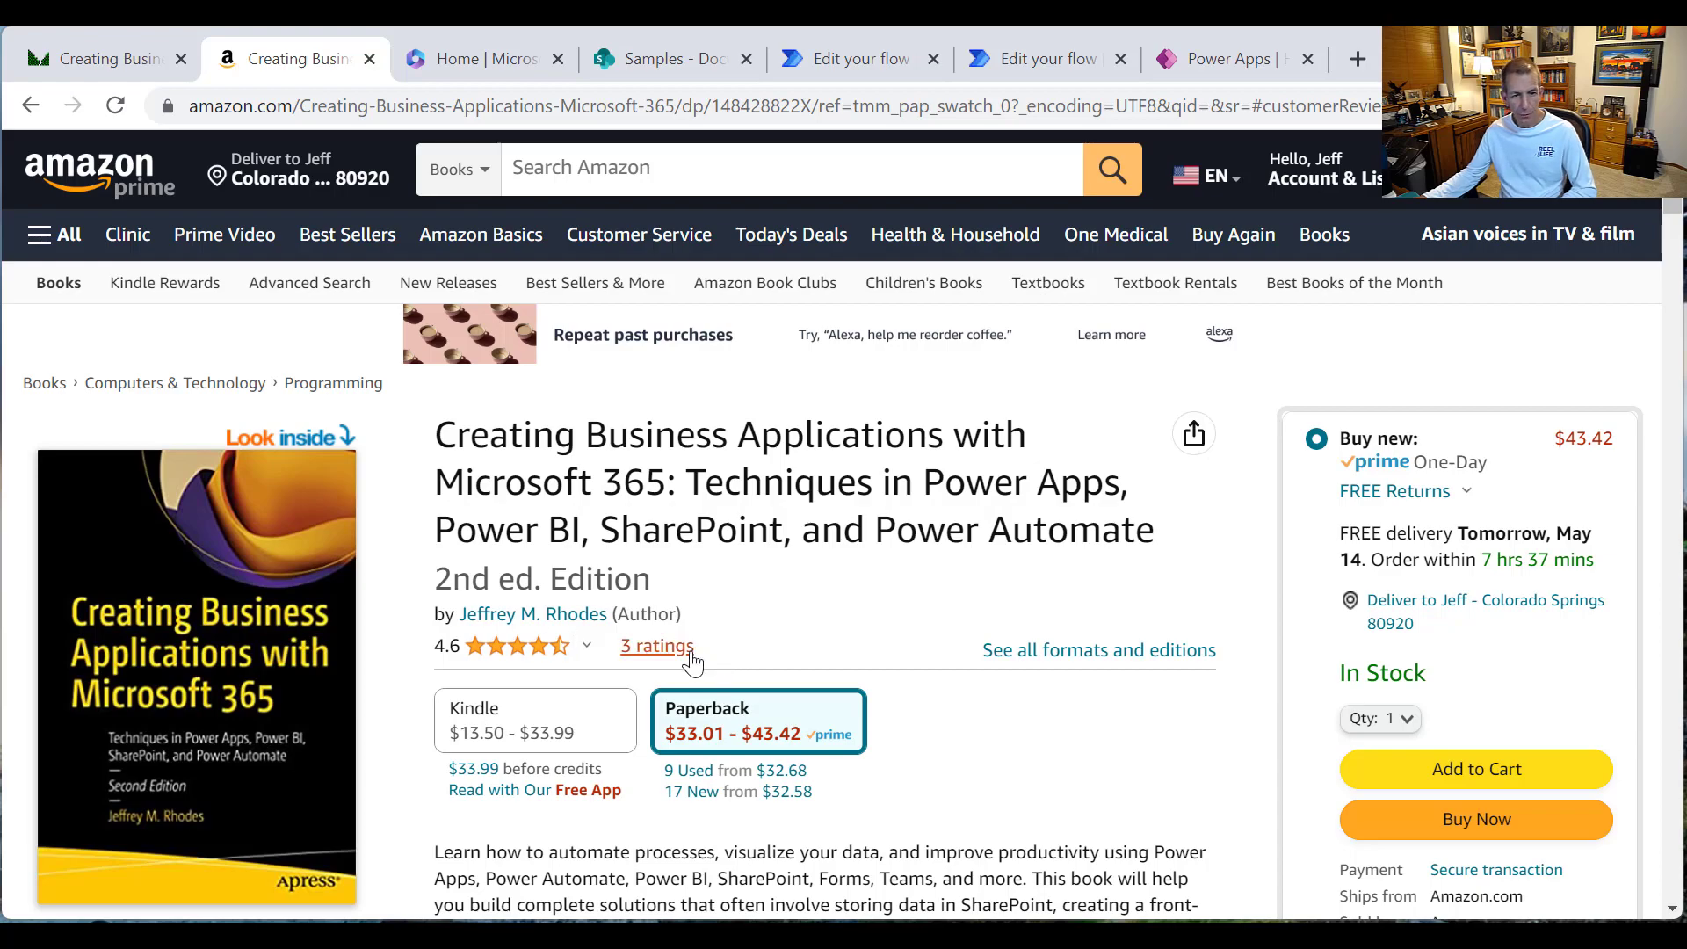
{"action": "scroll", "coordinate": [865, 639], "scroll_direction": "down", "scroll_amount": 20}
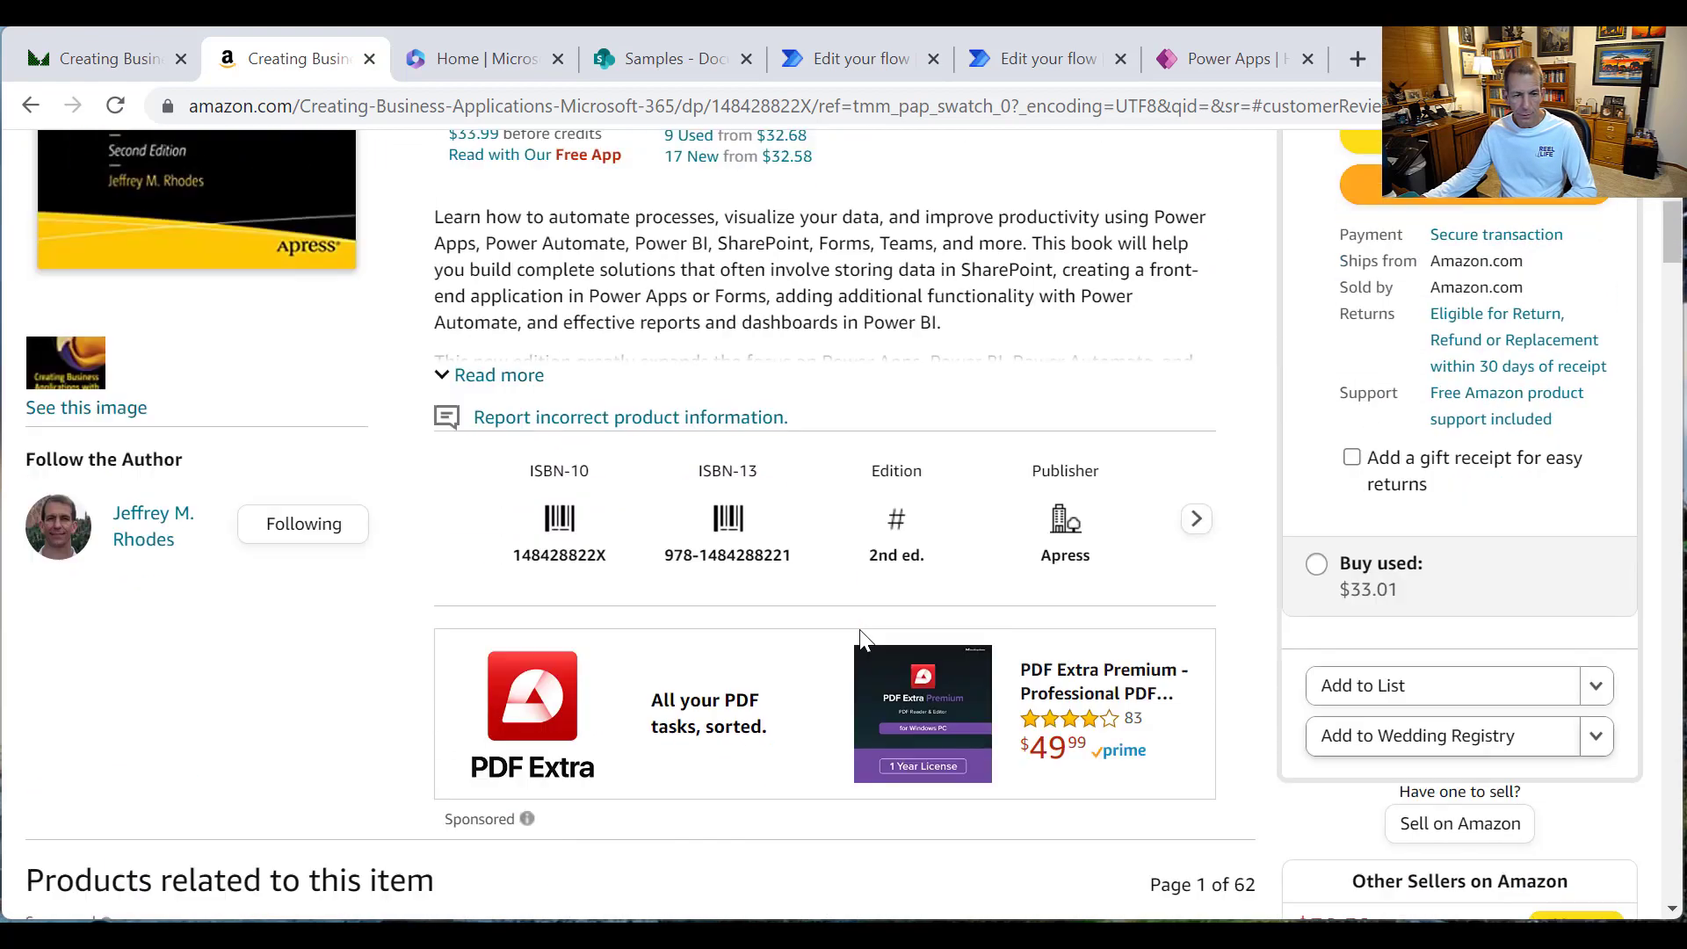
{"action": "scroll", "coordinate": [865, 629], "scroll_direction": "down", "scroll_amount": 9}
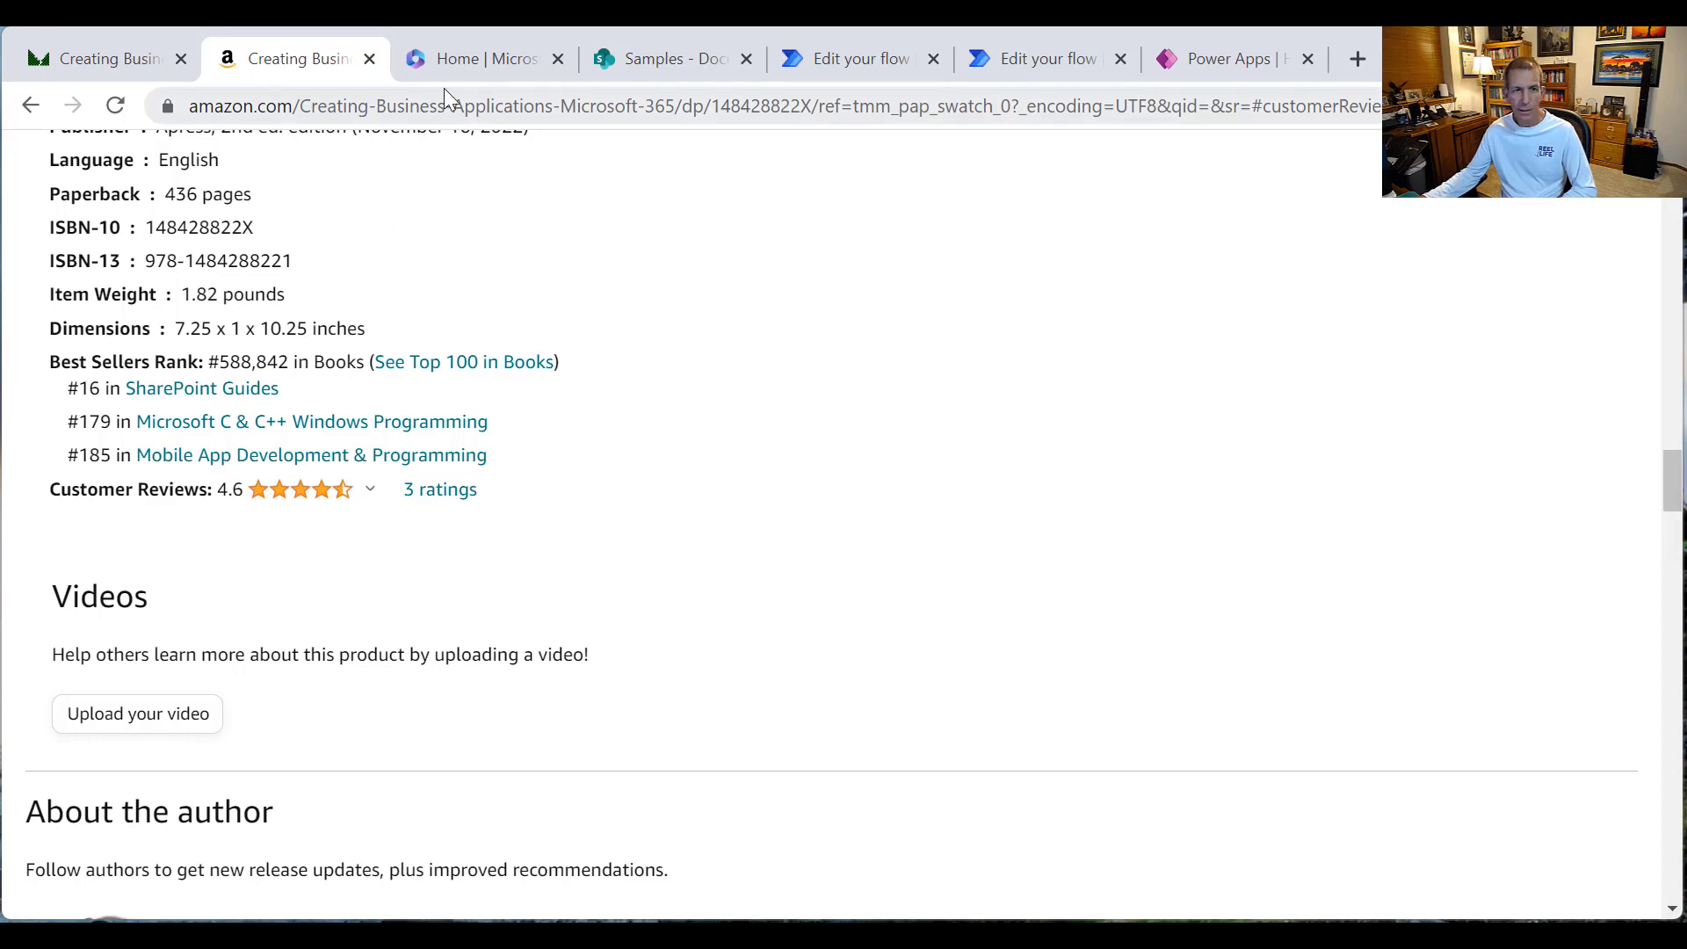
{"action": "left_click", "coordinate": [480, 77]}
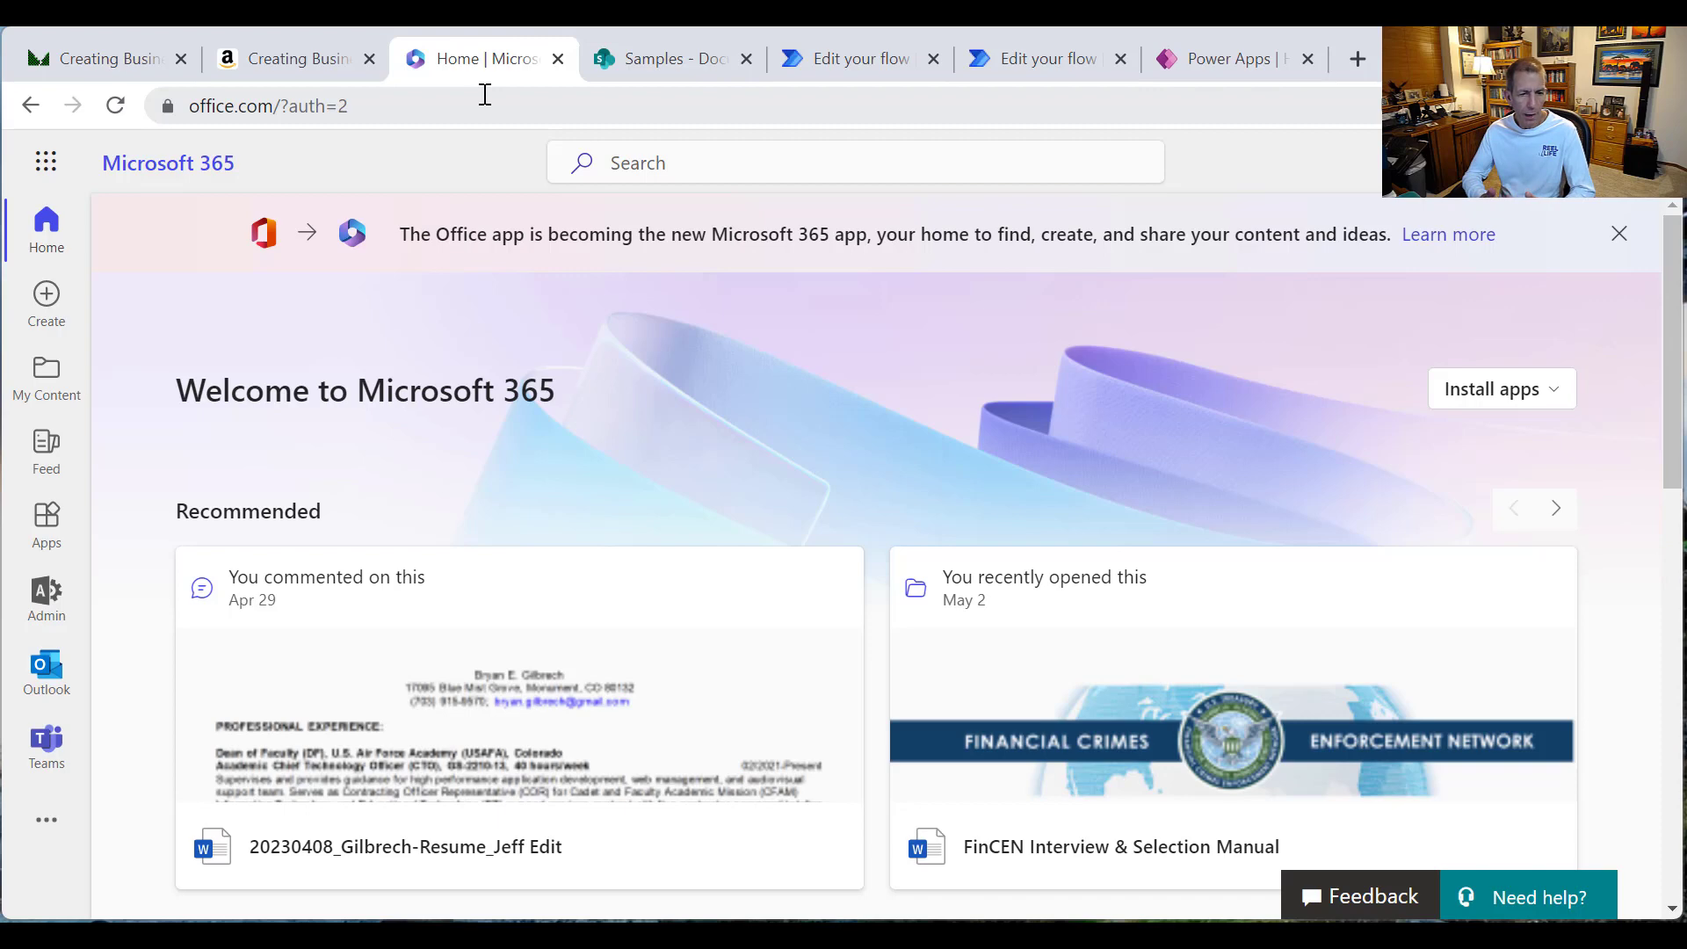
Step: Open an empty New item form in the Samples DocuSign Test list
{"action": "left_click", "coordinate": [619, 59]}
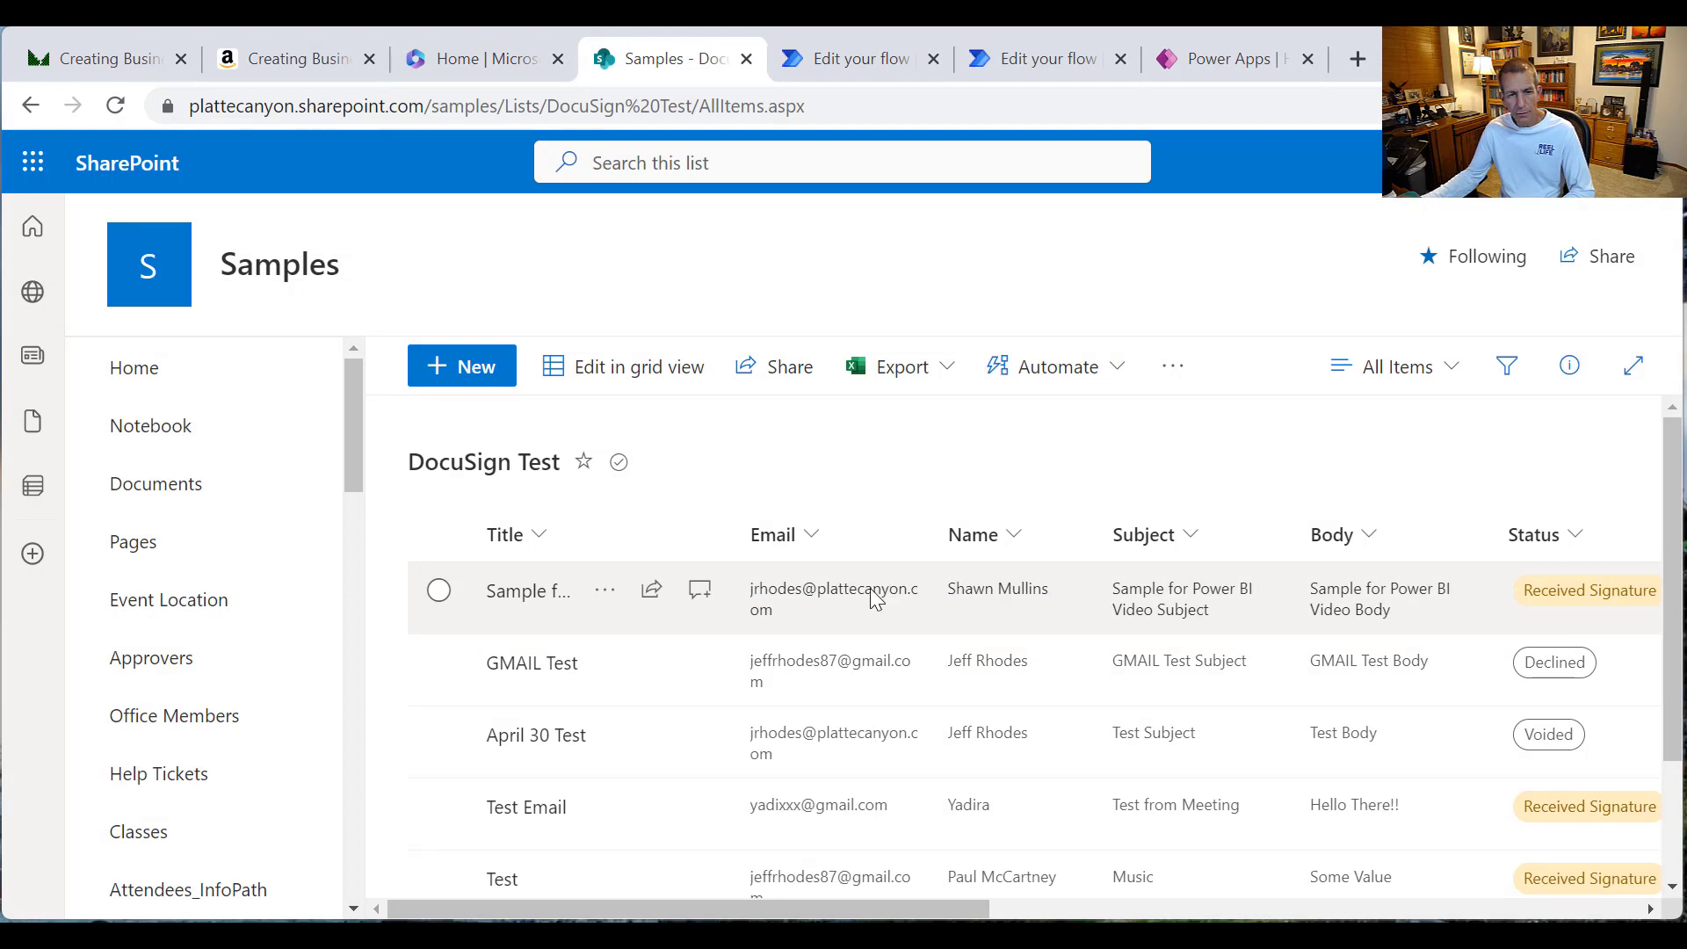
{"action": "left_click", "coordinate": [481, 384]}
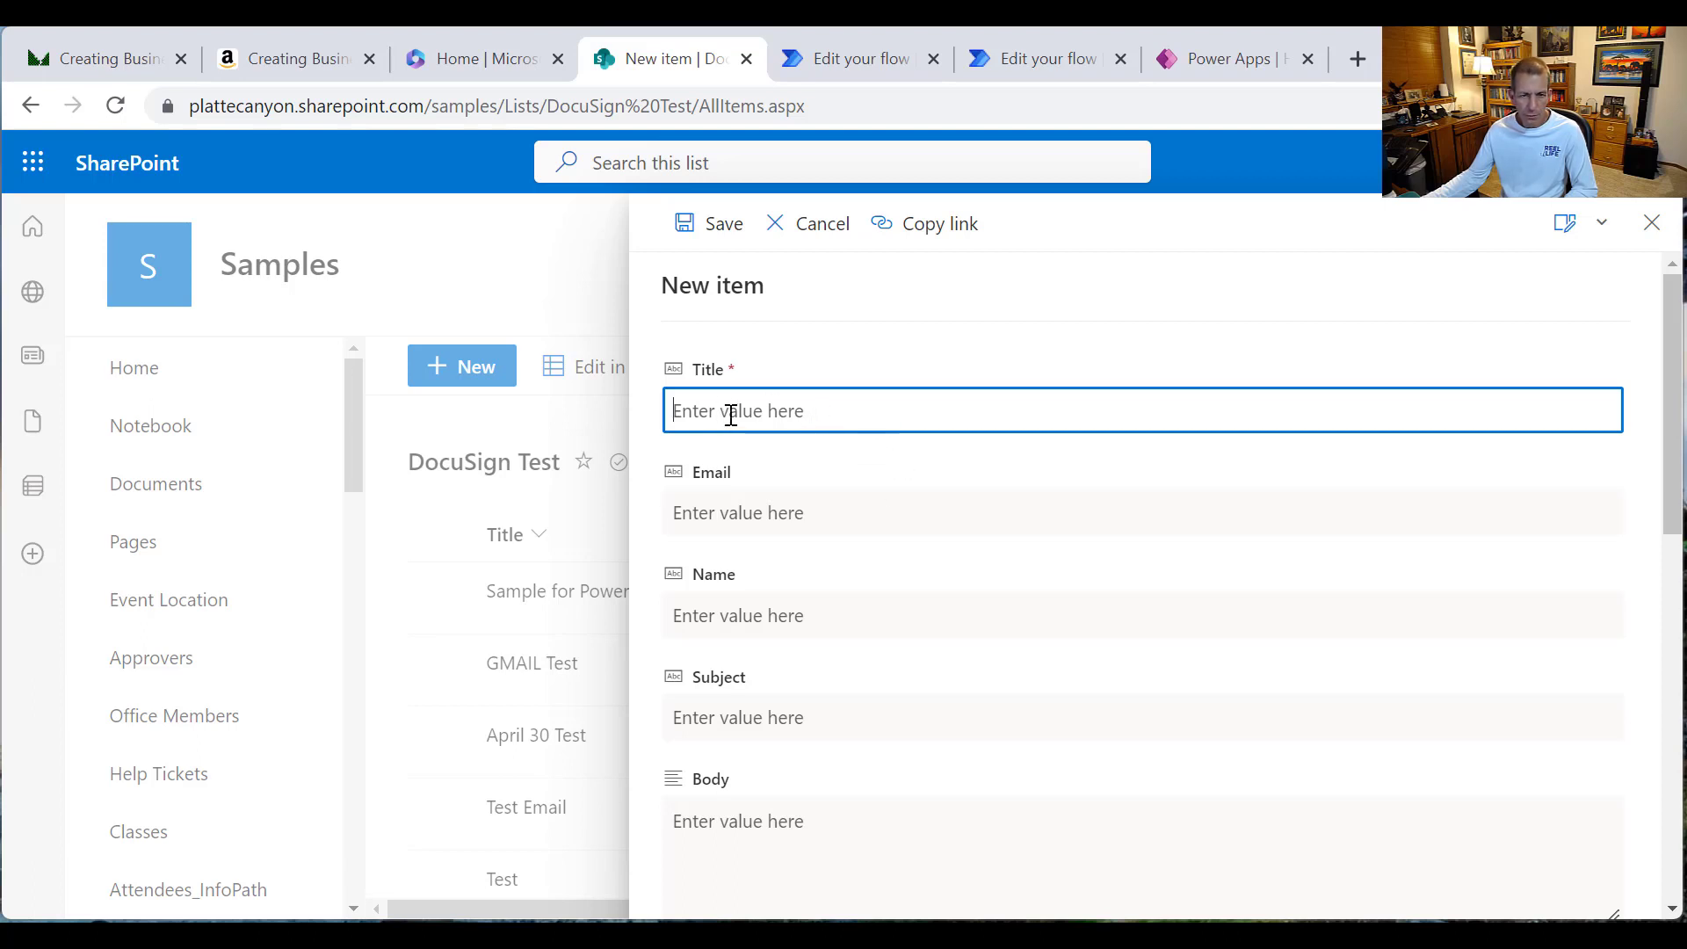
Step: Browse the Email, Name, Subject and Body fields of the new-item form, then close it unsaved
{"action": "left_click", "coordinate": [766, 505]}
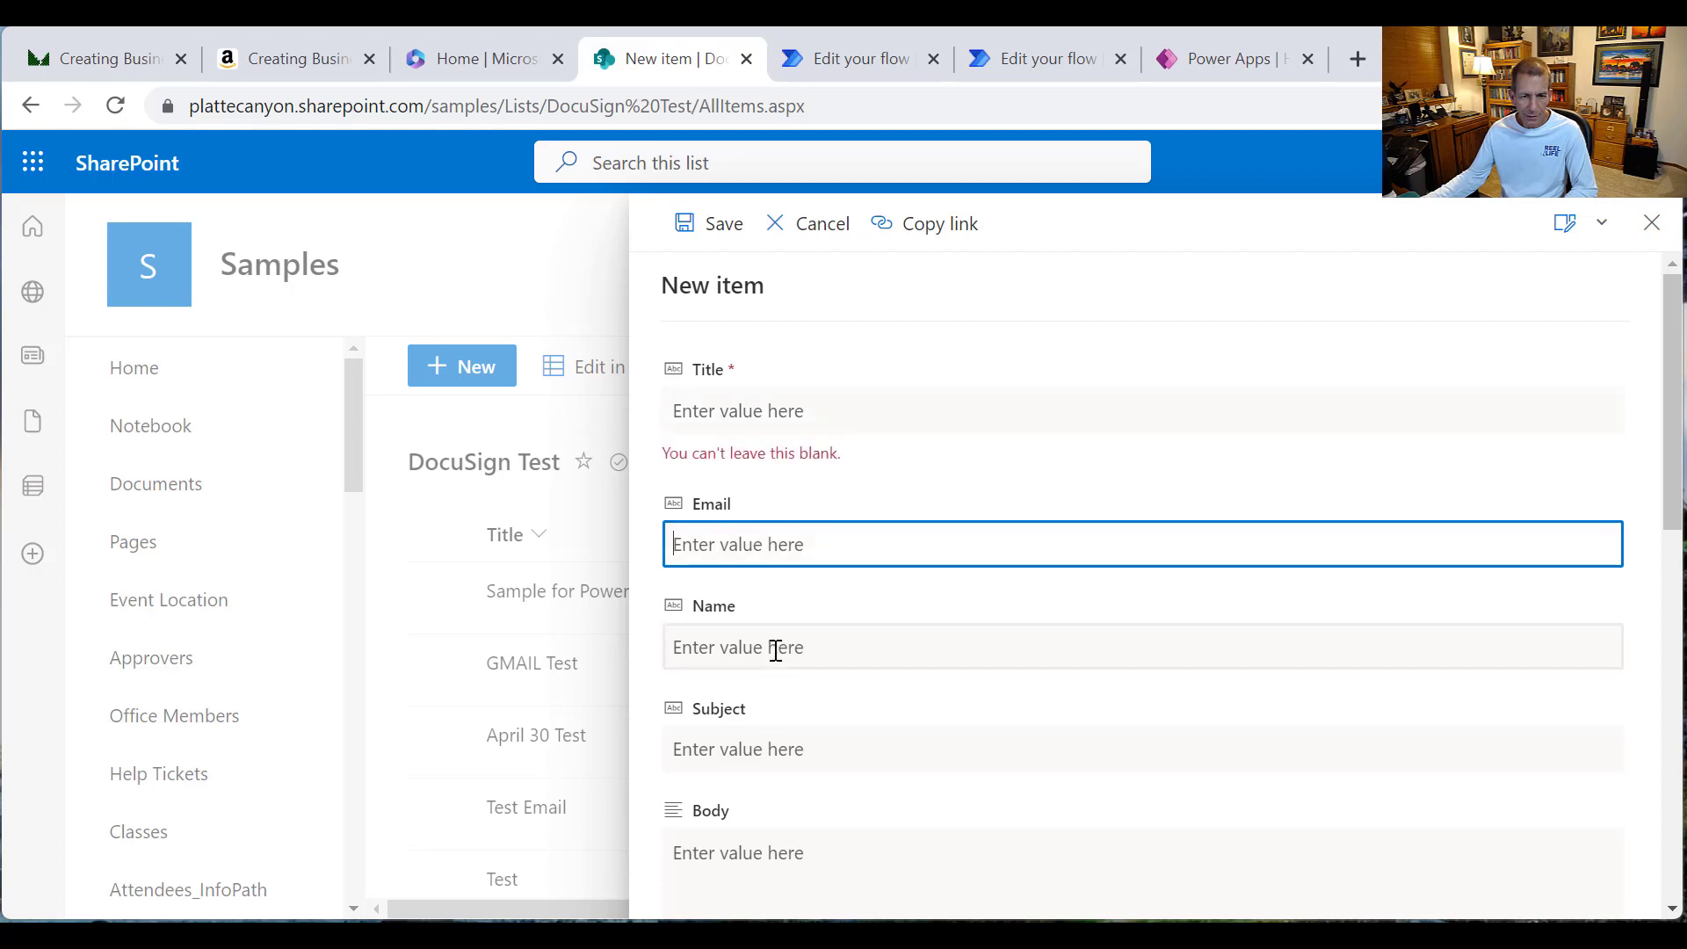
{"action": "left_click", "coordinate": [775, 648]}
{"action": "scroll", "coordinate": [944, 698], "scroll_direction": "down", "scroll_amount": 2}
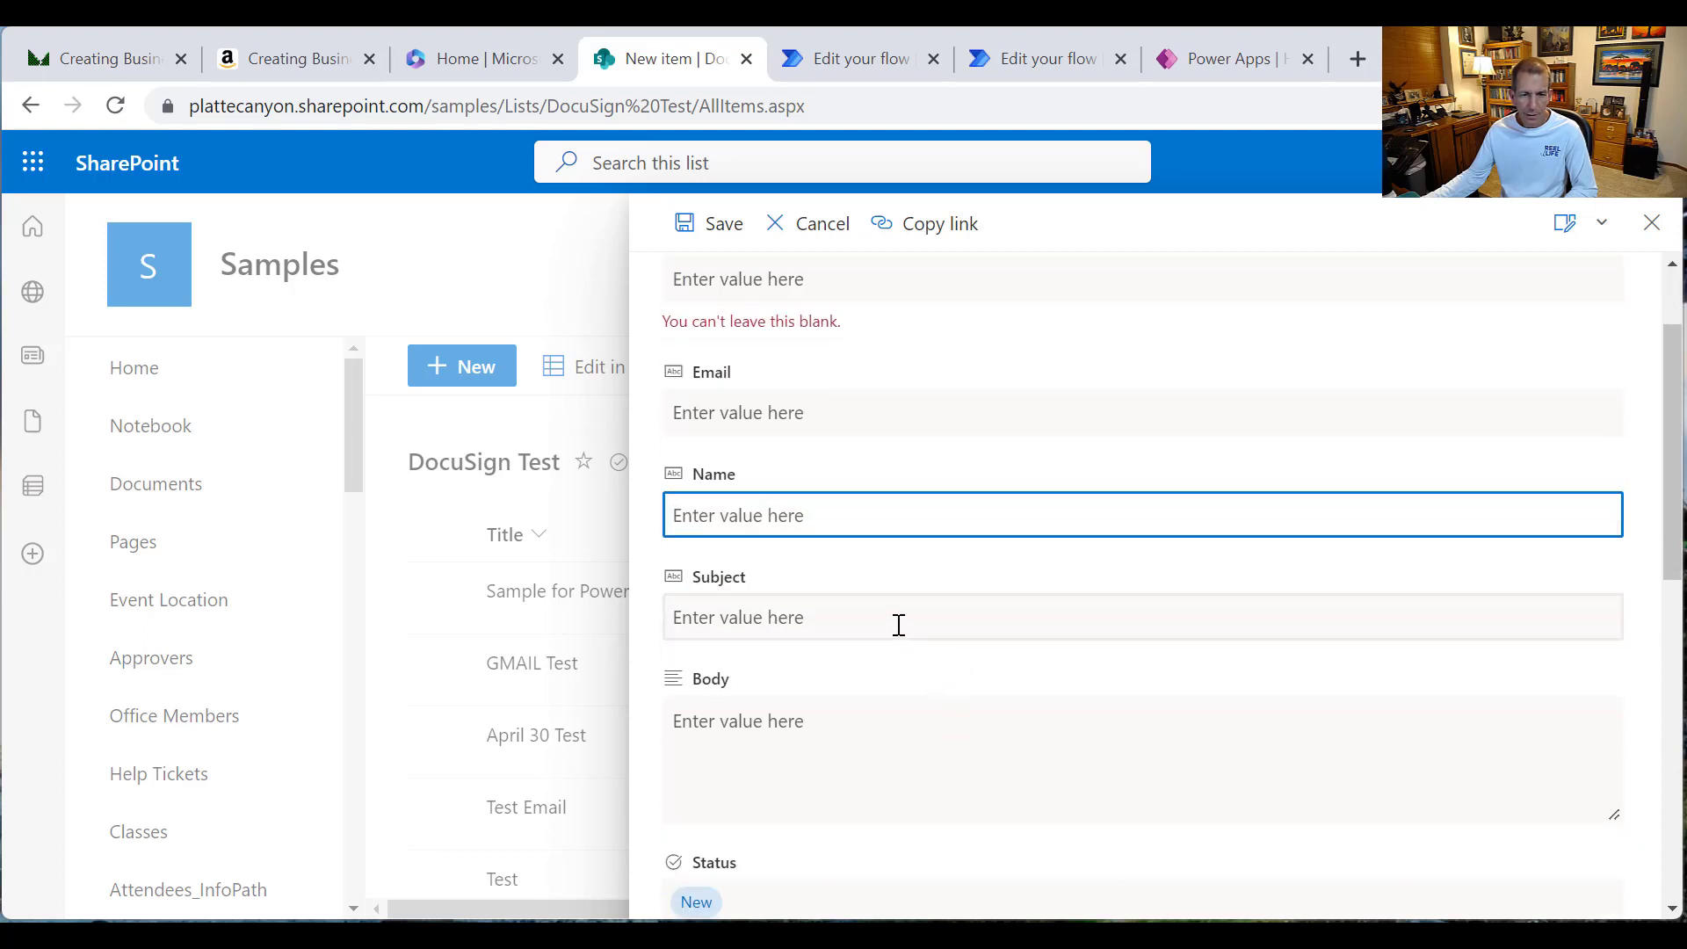
{"action": "scroll", "coordinate": [881, 756], "scroll_direction": "down", "scroll_amount": 4}
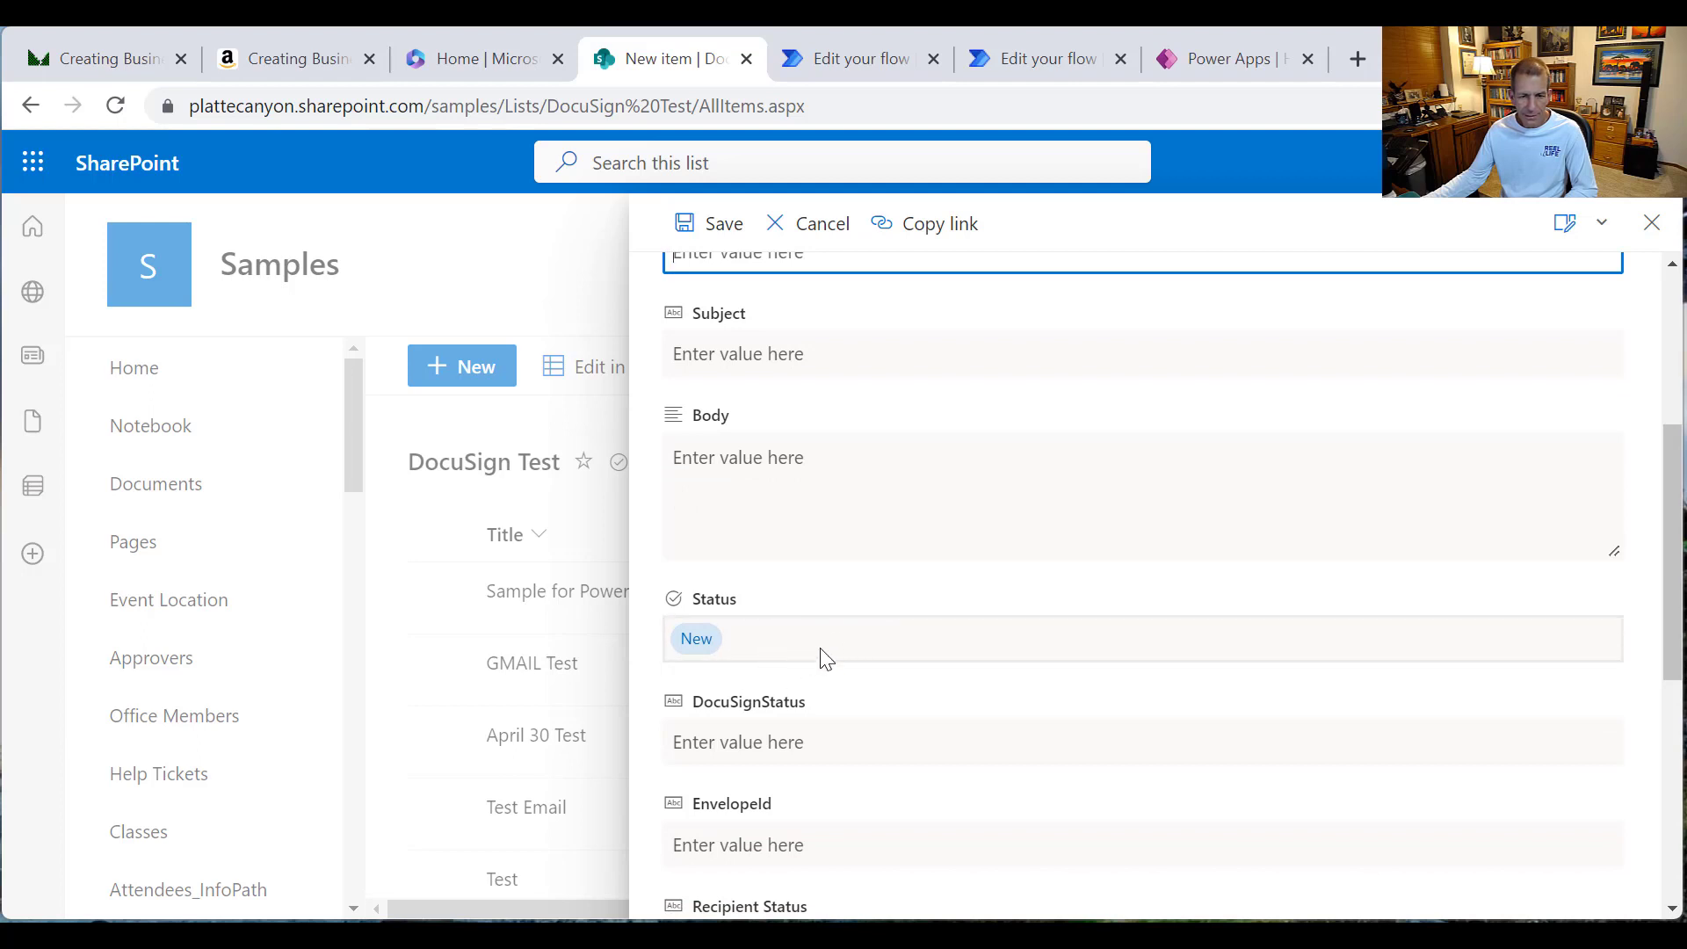
{"action": "scroll", "coordinate": [835, 658], "scroll_direction": "down", "scroll_amount": 2}
{"action": "scroll", "coordinate": [848, 619], "scroll_direction": "down", "scroll_amount": 4}
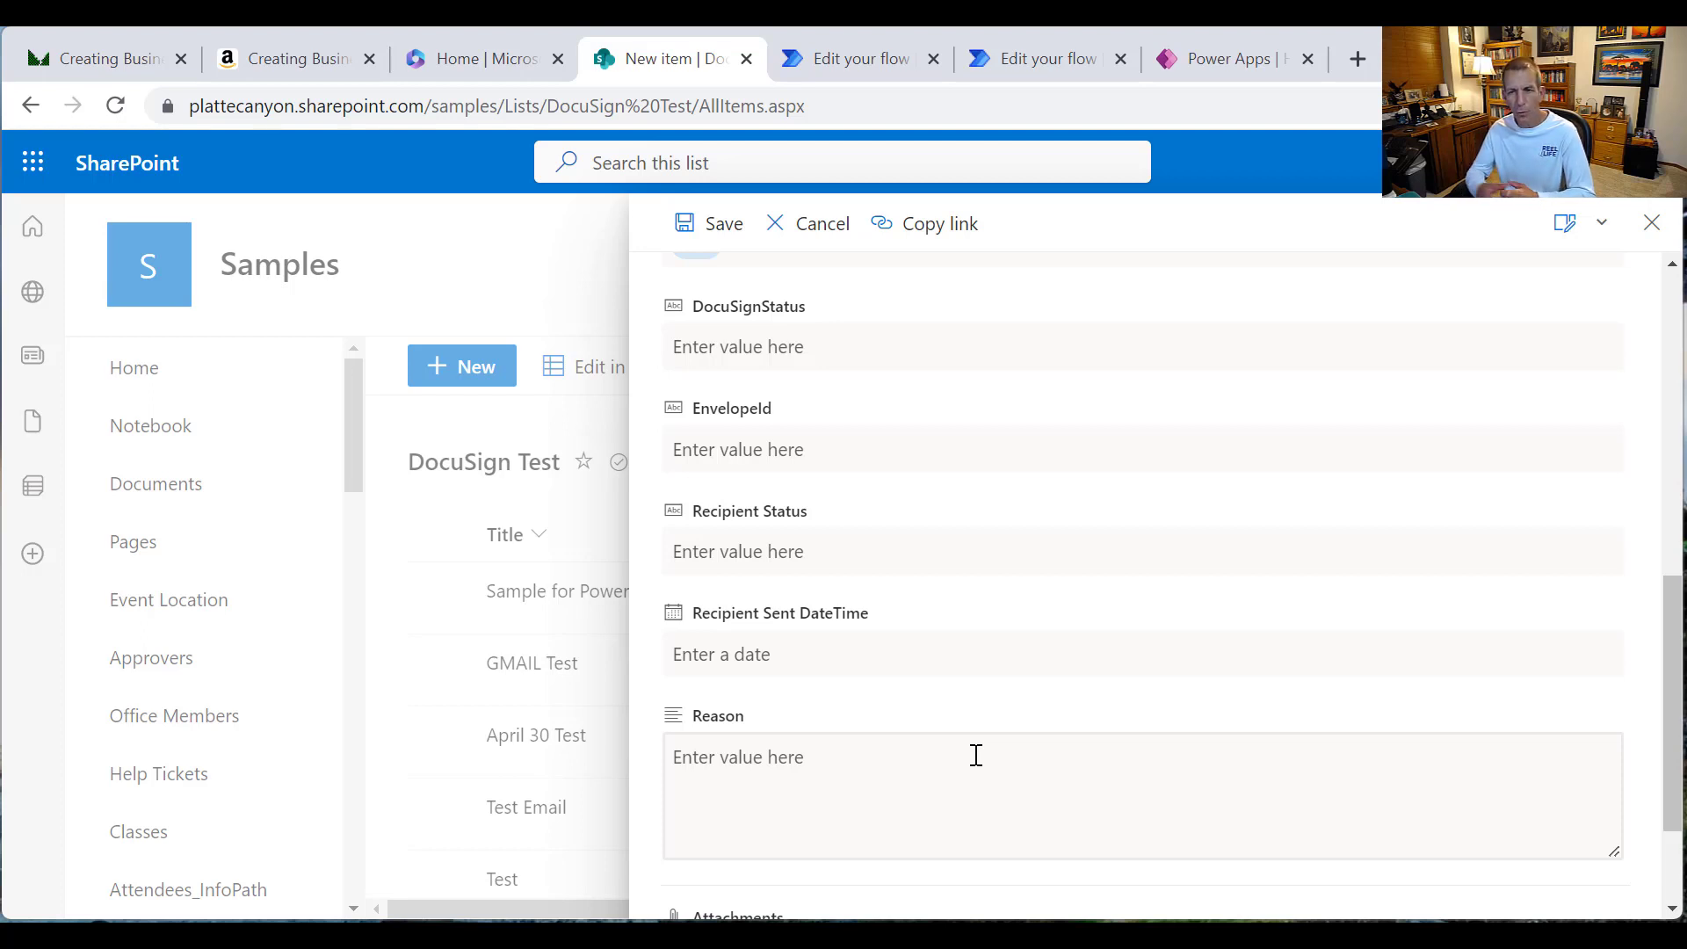
{"action": "left_click", "coordinate": [1656, 232]}
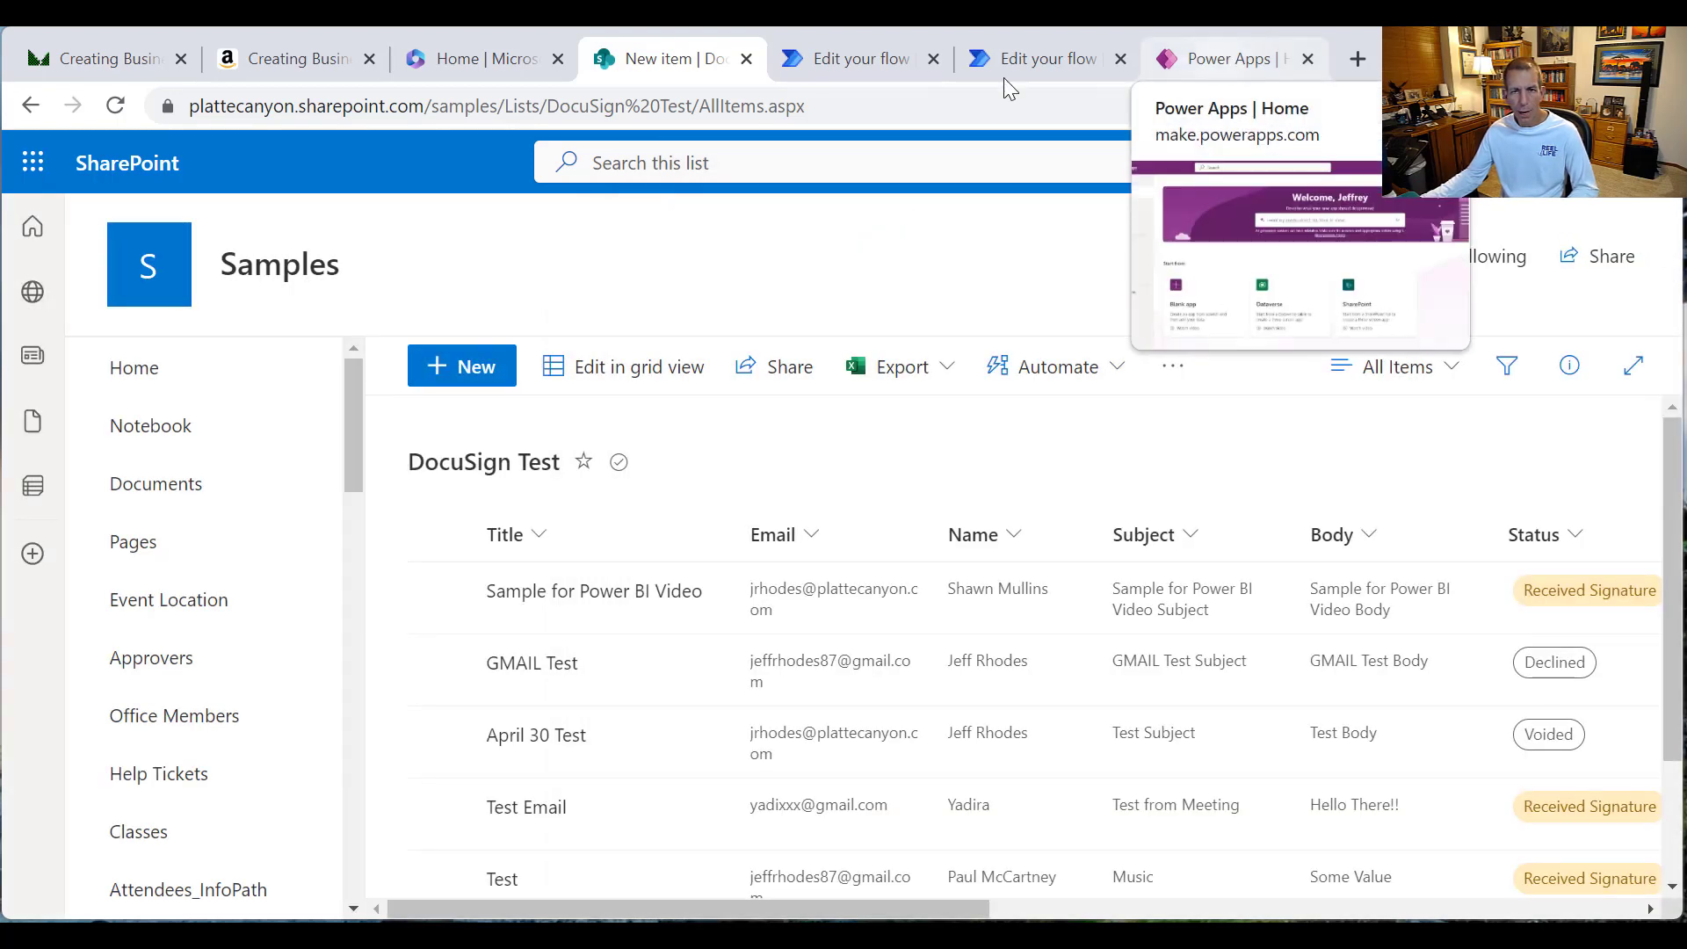
Step: Create a blank Tablet canvas app named 'Video_FrontEndforeSignature'
{"action": "left_click", "coordinate": [1226, 60]}
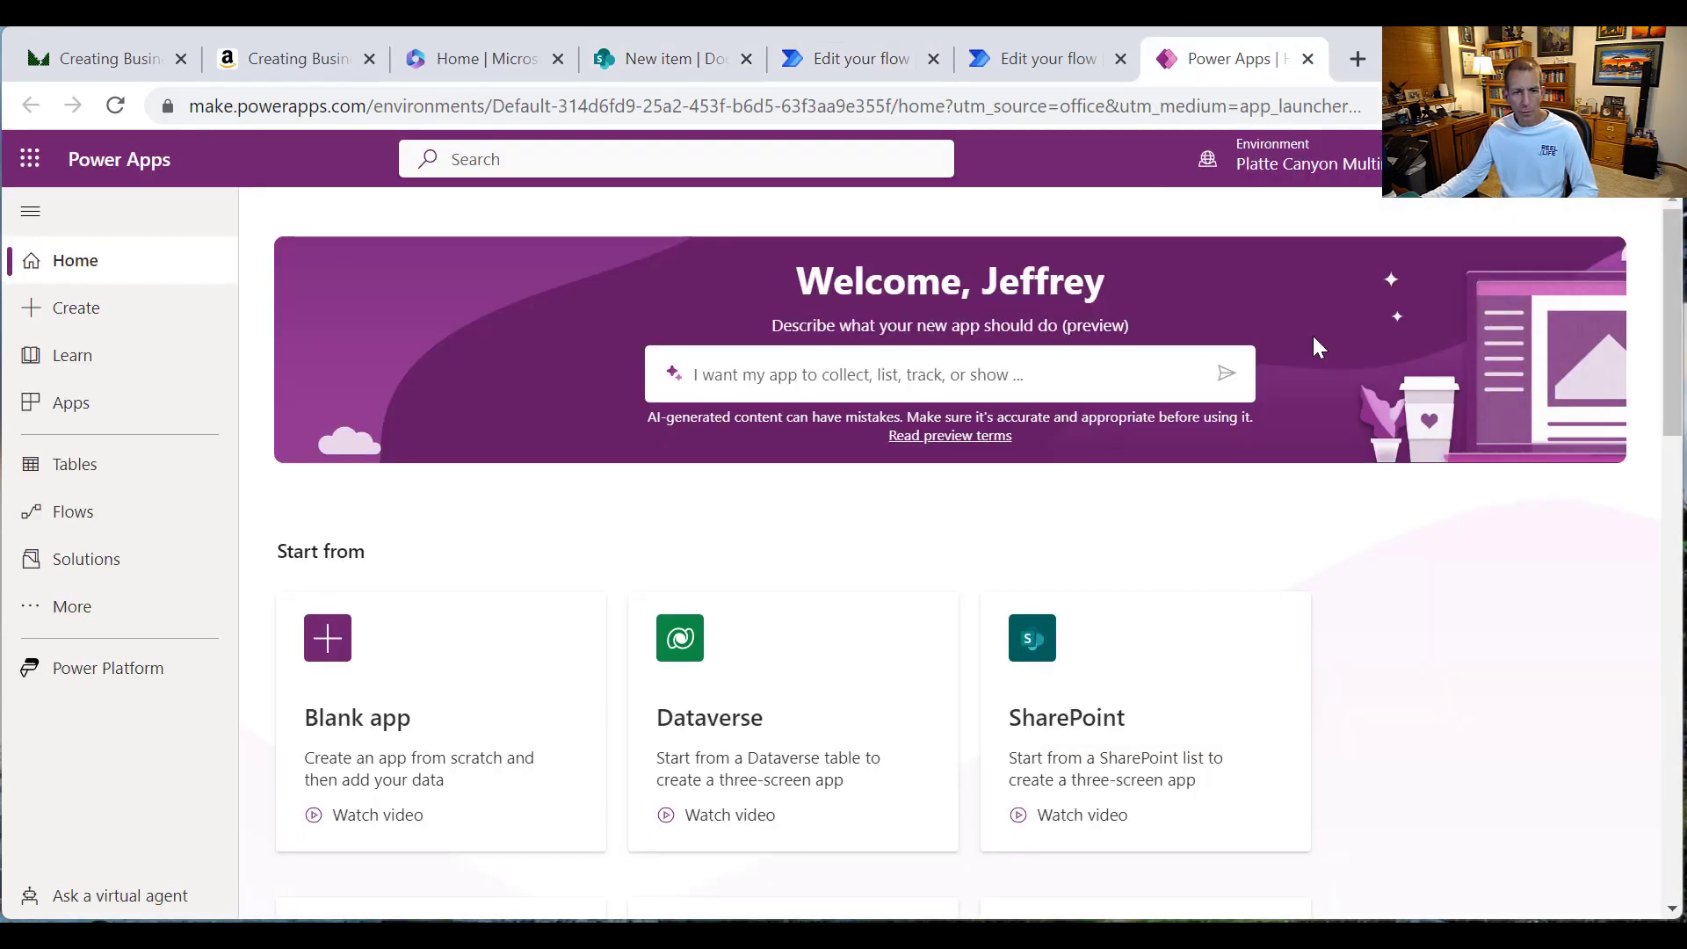
{"action": "left_click", "coordinate": [316, 665]}
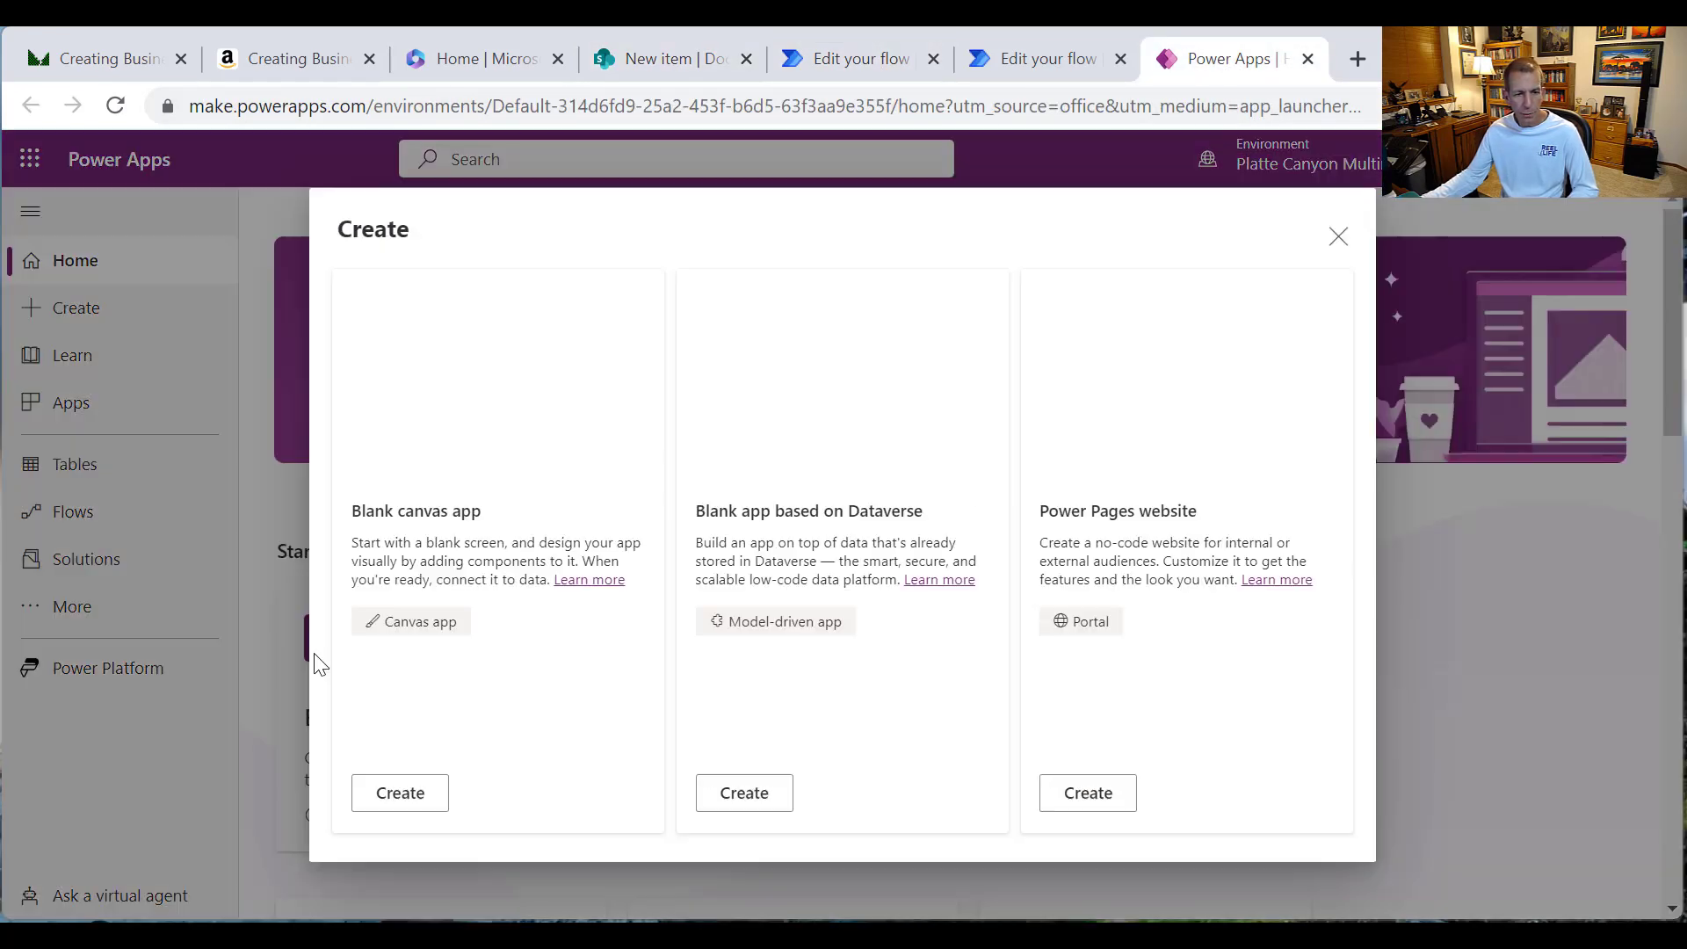
{"action": "left_click", "coordinate": [400, 803]}
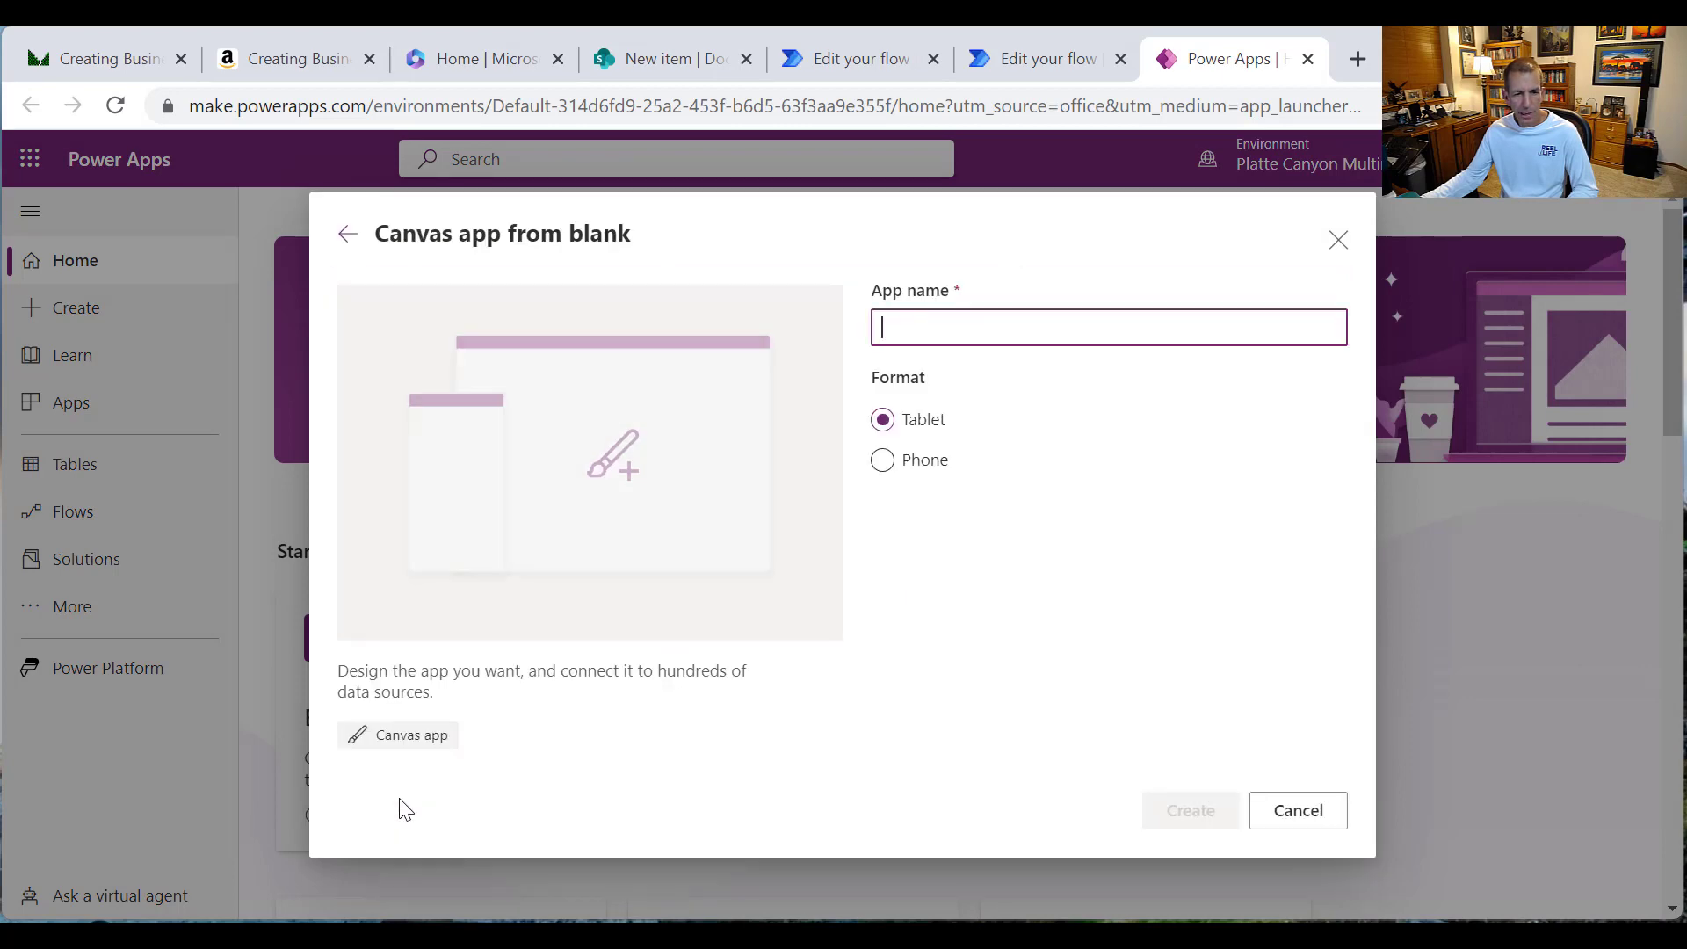
{"action": "type", "text": "V"}
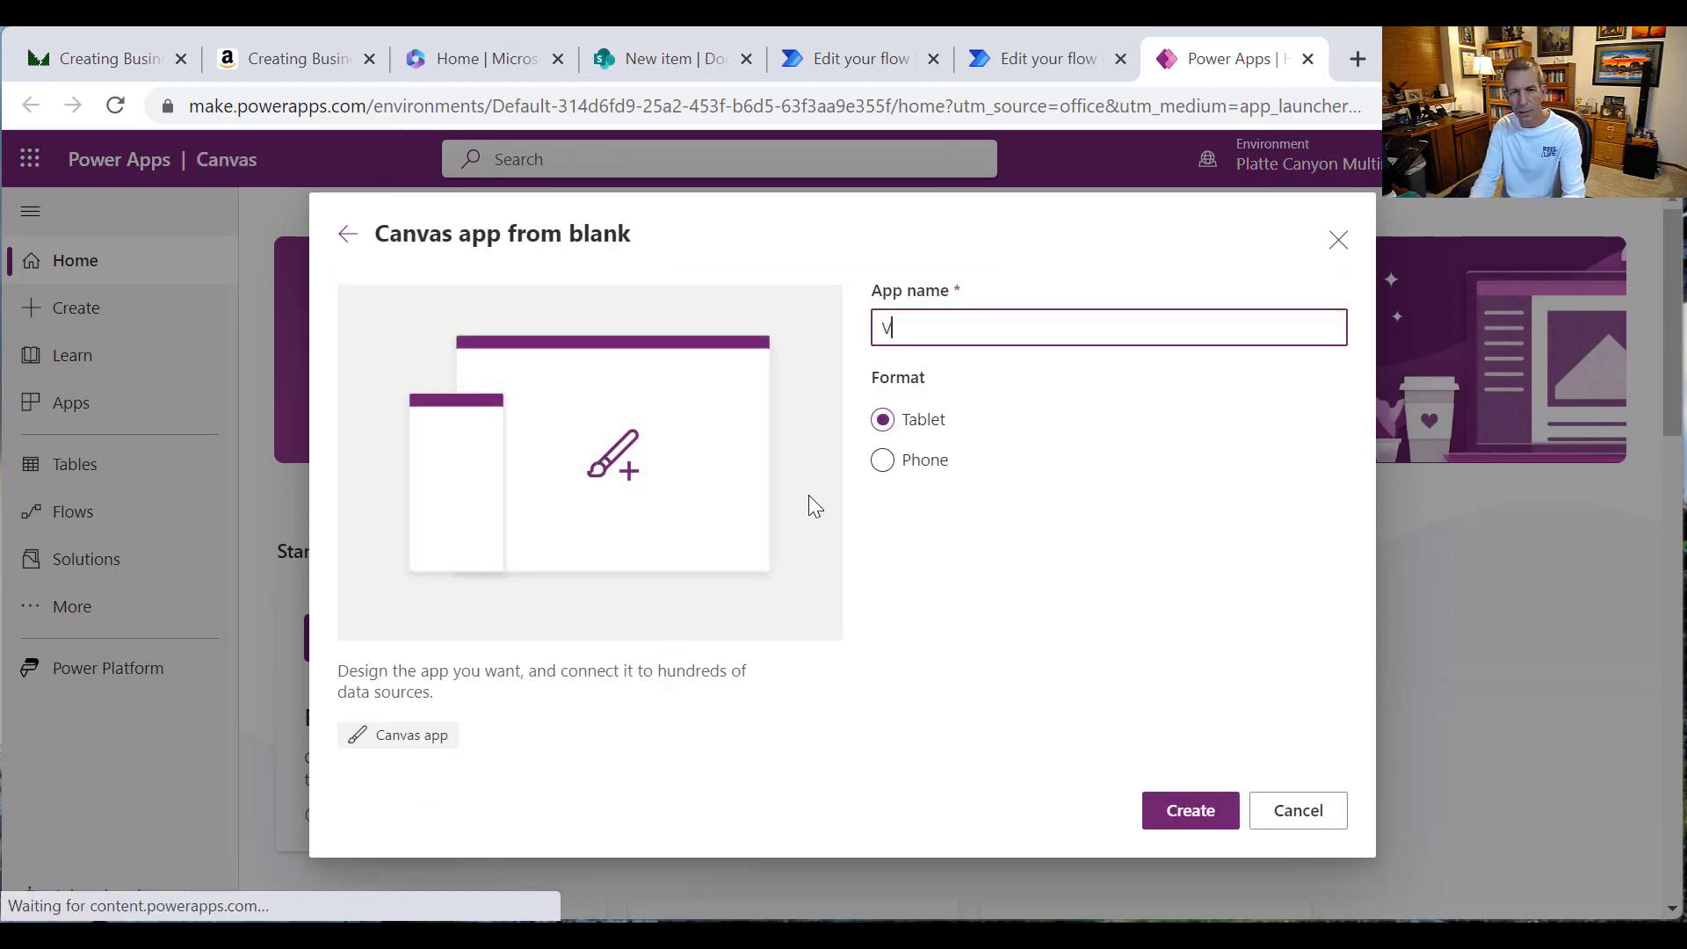
{"action": "type", "text": "ideo_F"}
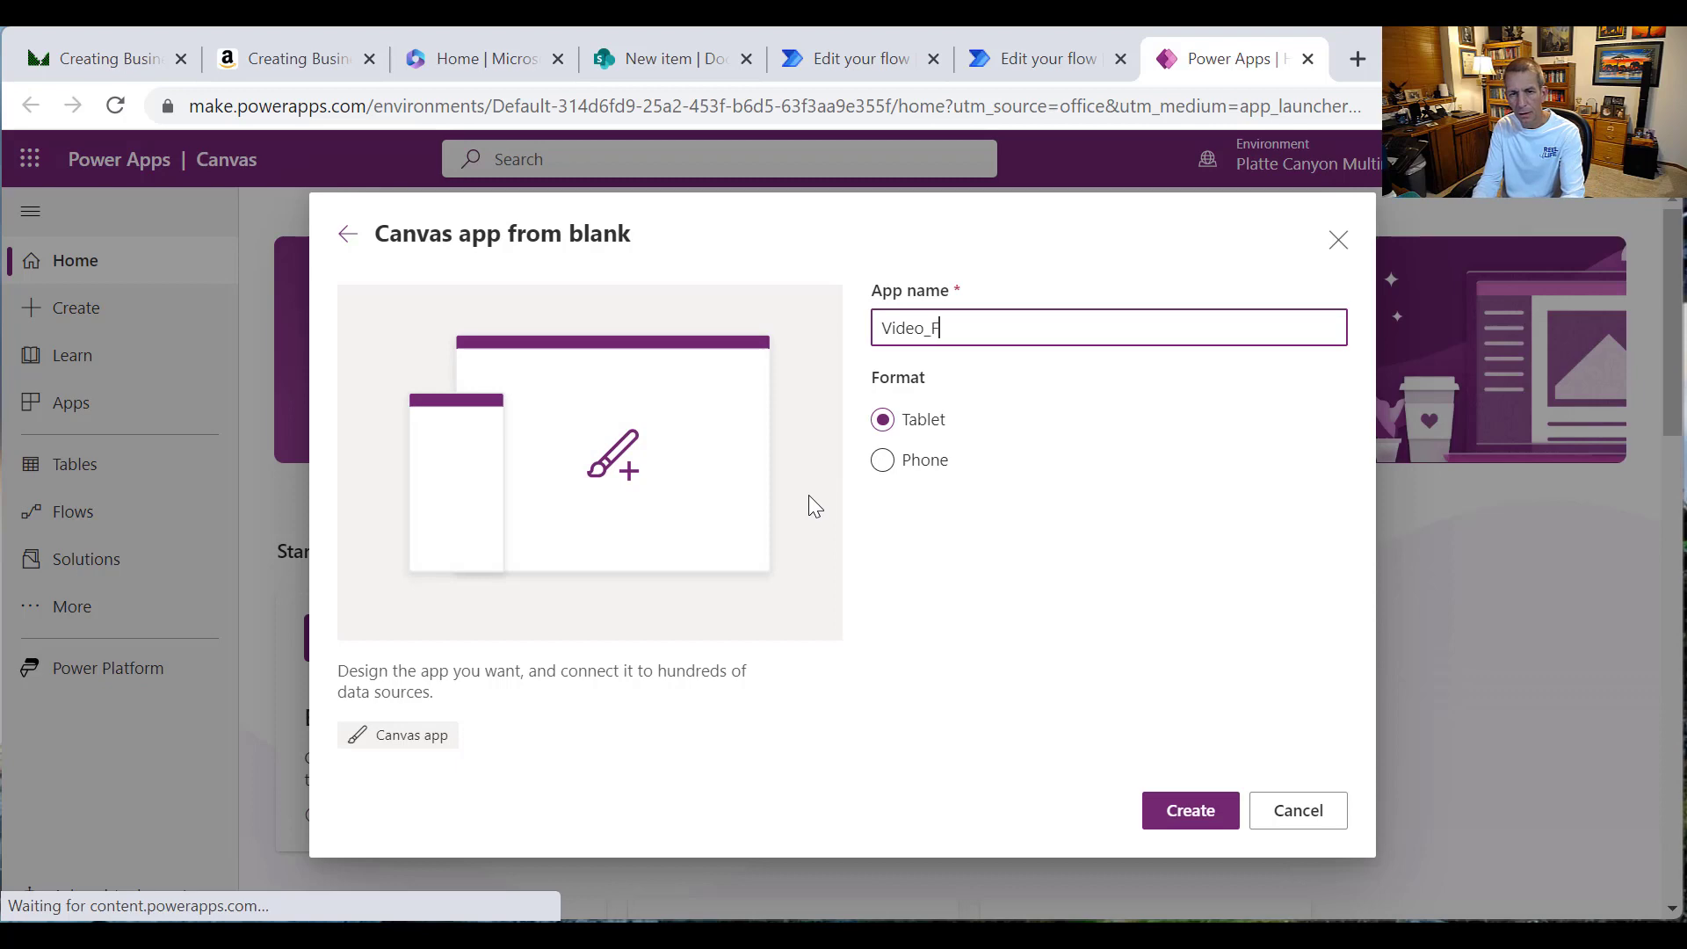
{"action": "type", "text": "rontEndf"}
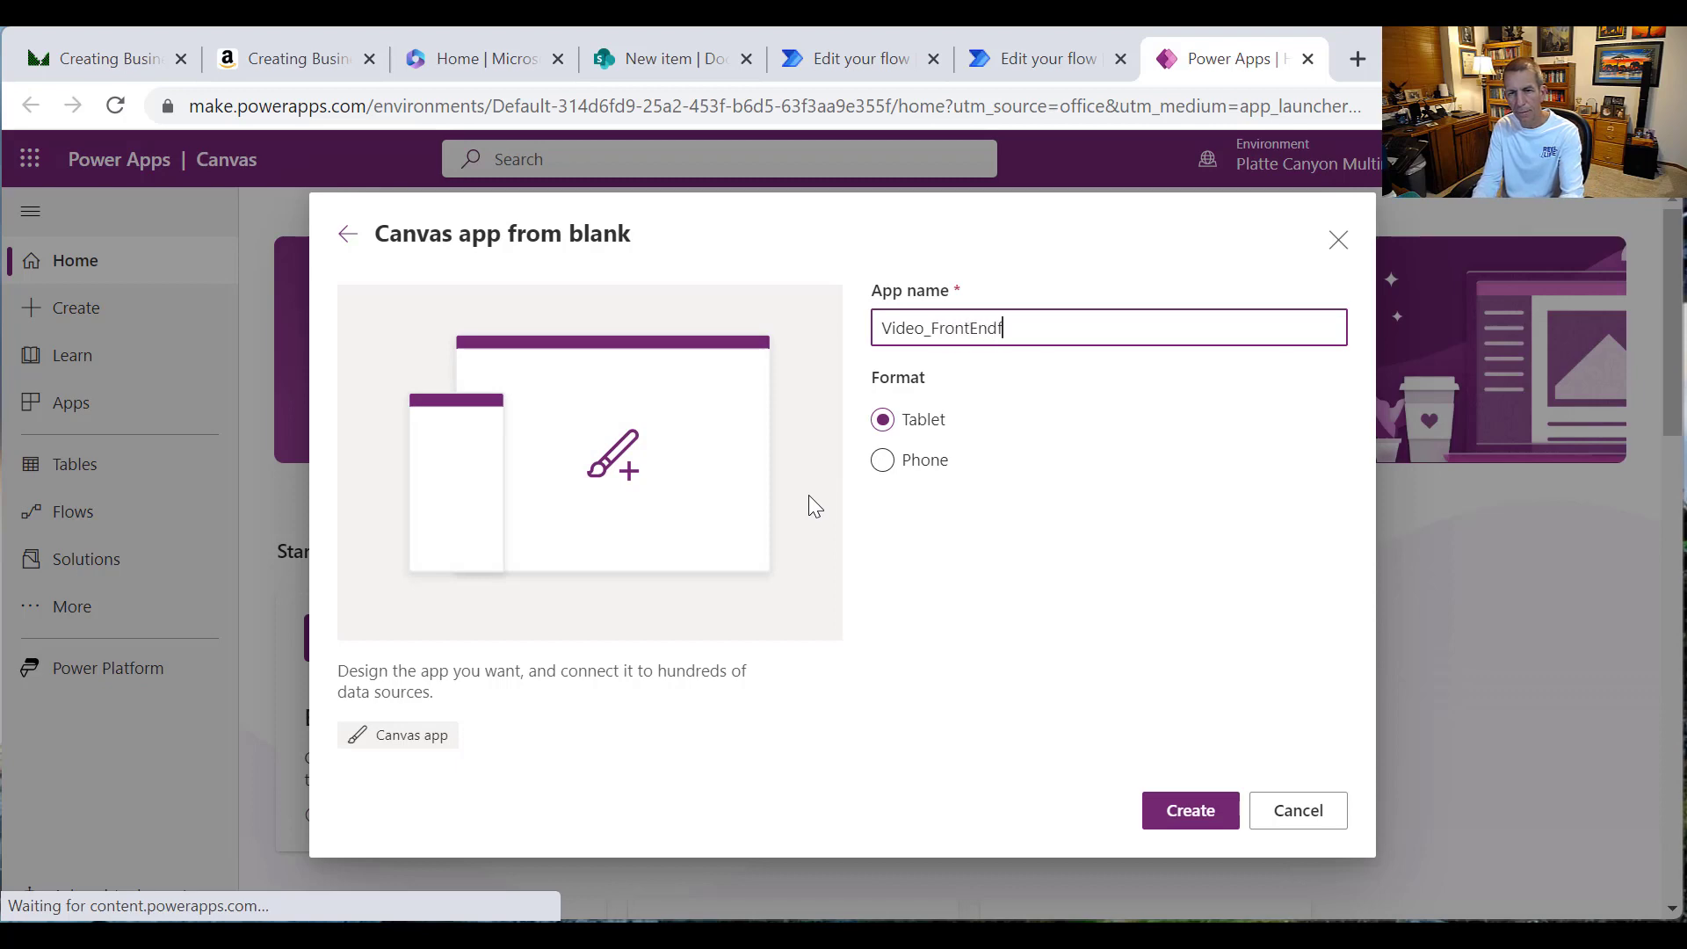
{"action": "type", "text": "oreS"}
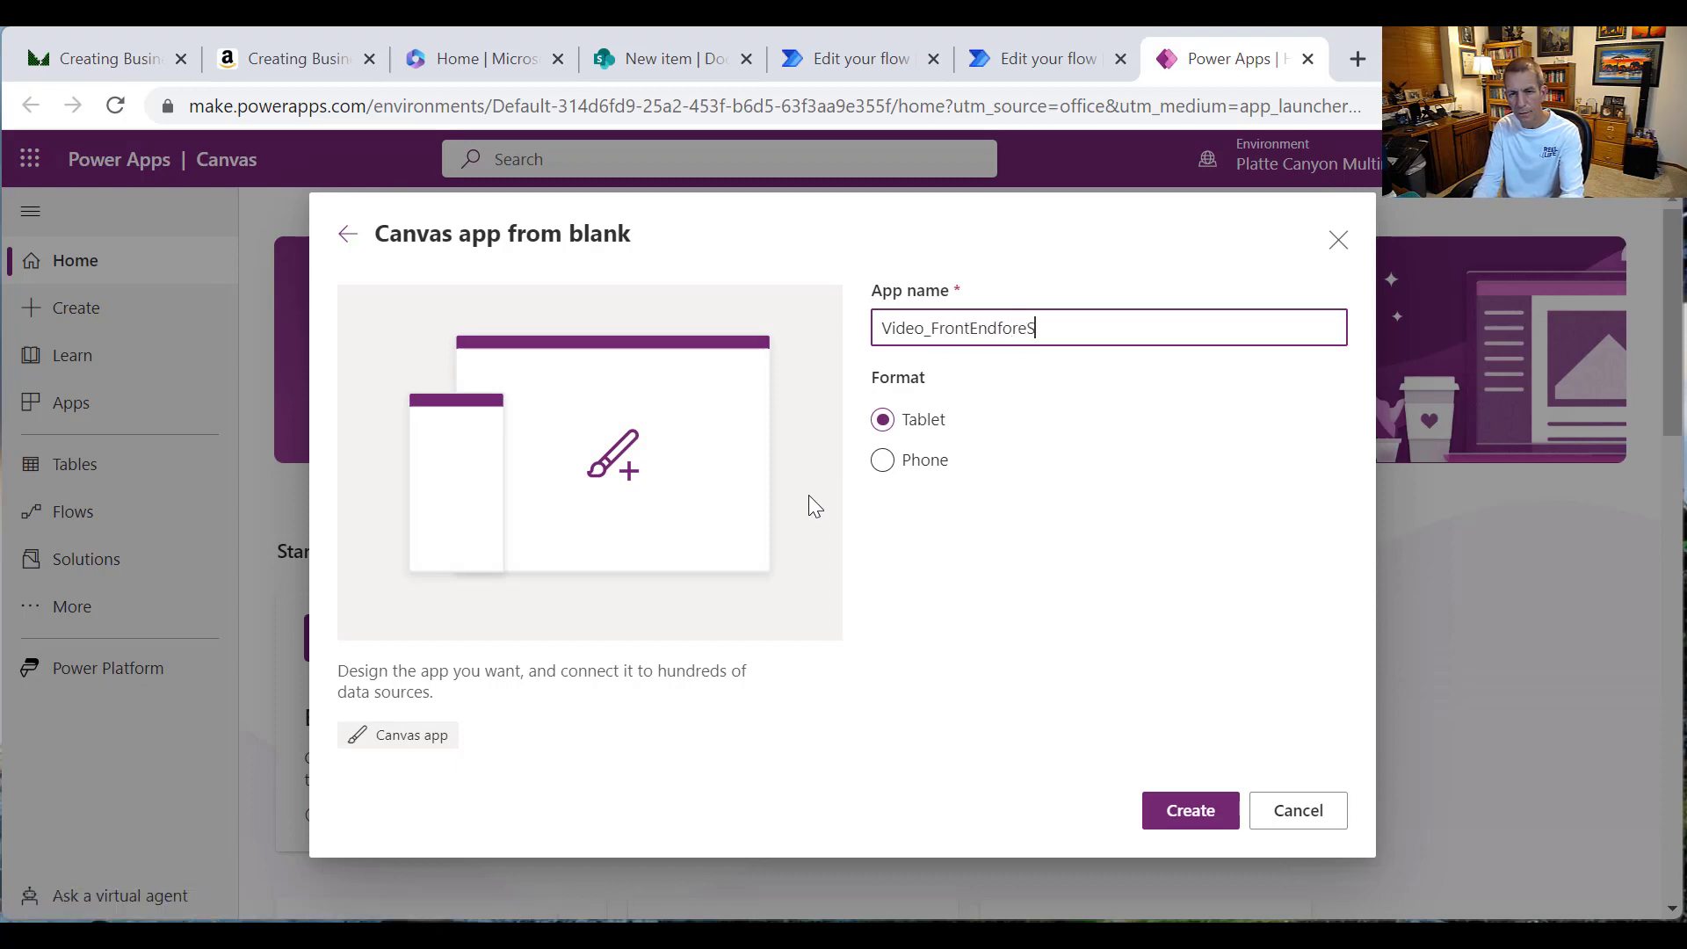
{"action": "type", "text": "ignature"}
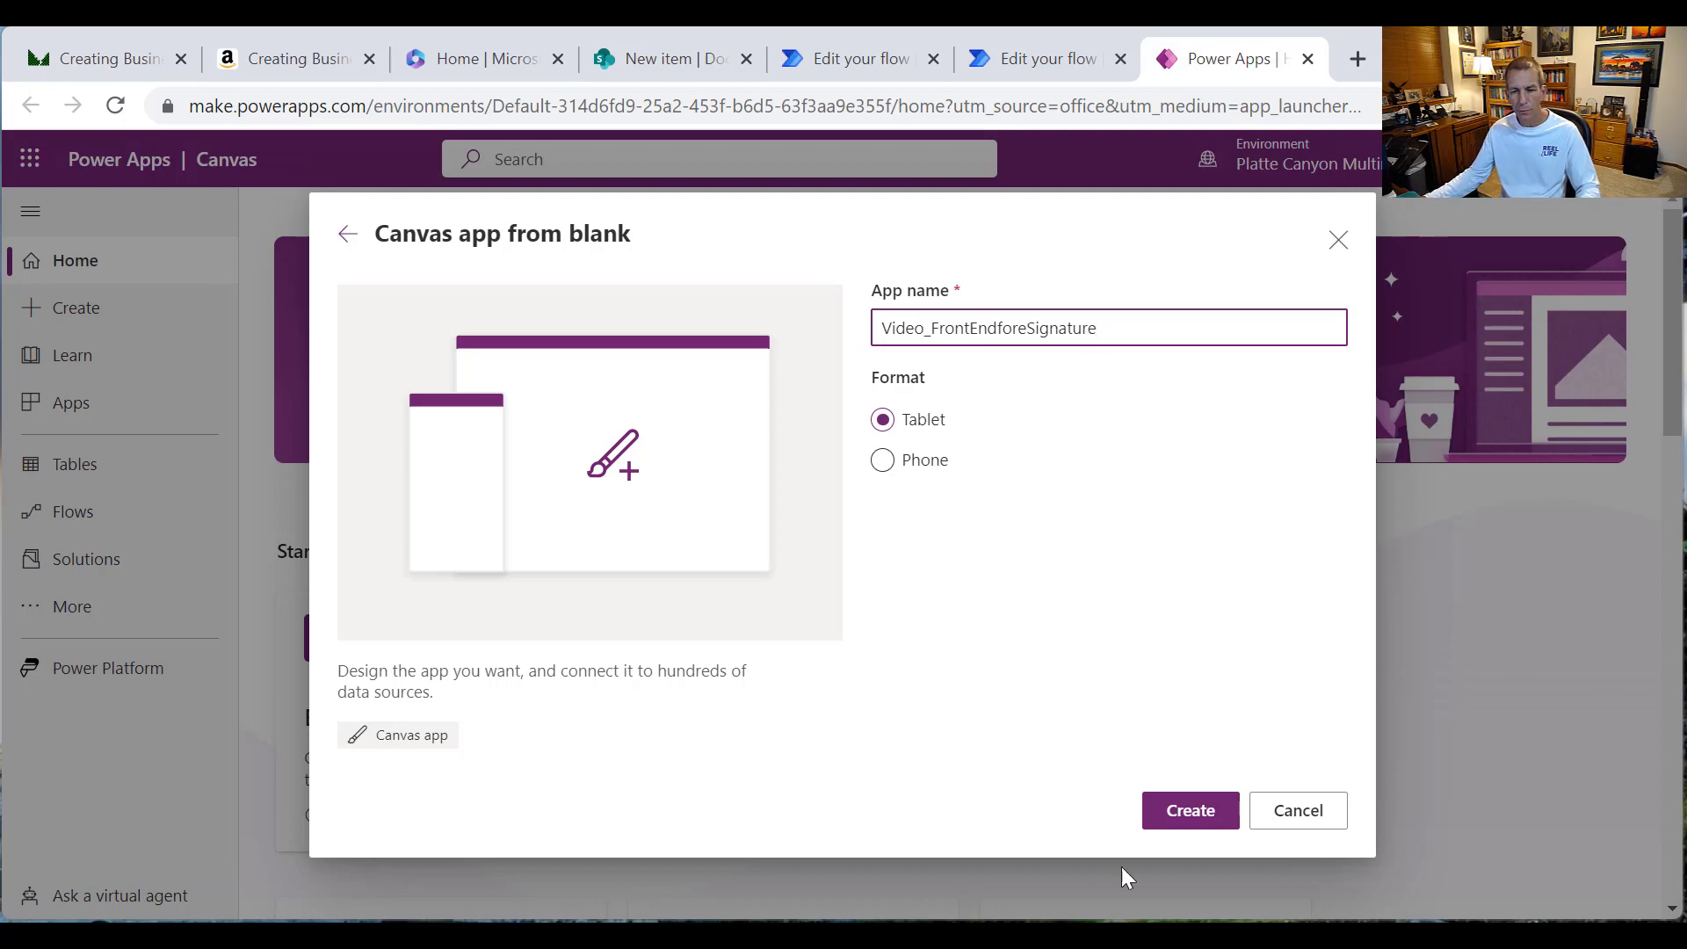
{"action": "left_click", "coordinate": [1177, 806]}
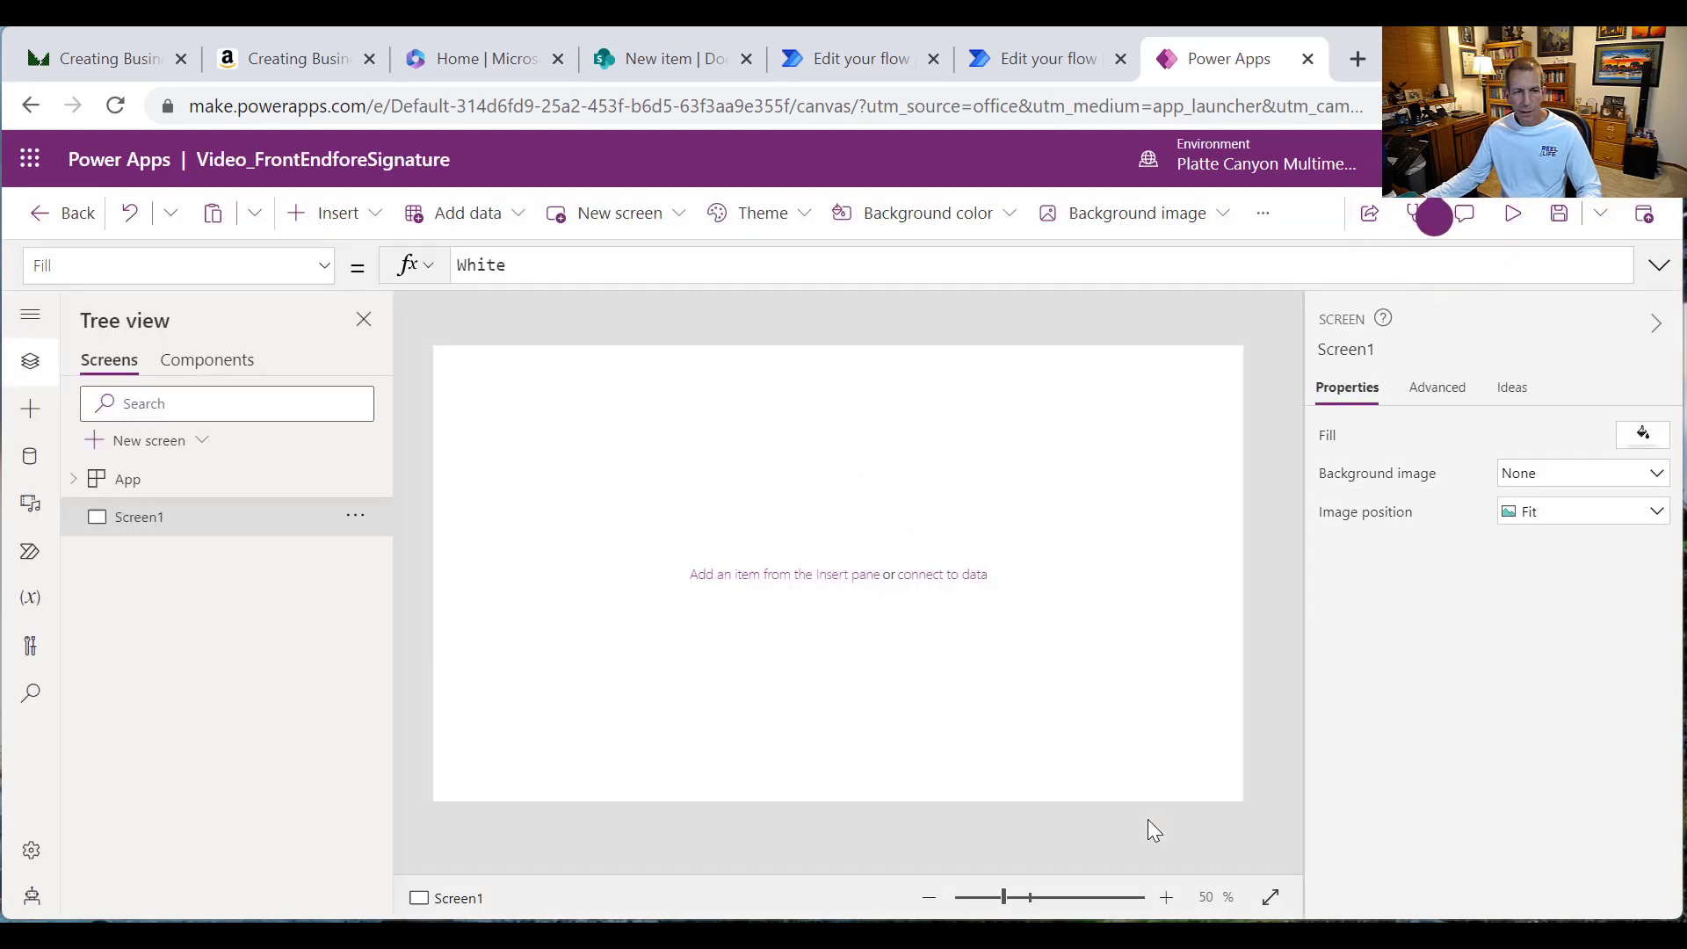
Step: Add the SharePoint connector as a data source using the existing connection
{"action": "left_click", "coordinate": [34, 458]}
{"action": "left_click", "coordinate": [256, 591]}
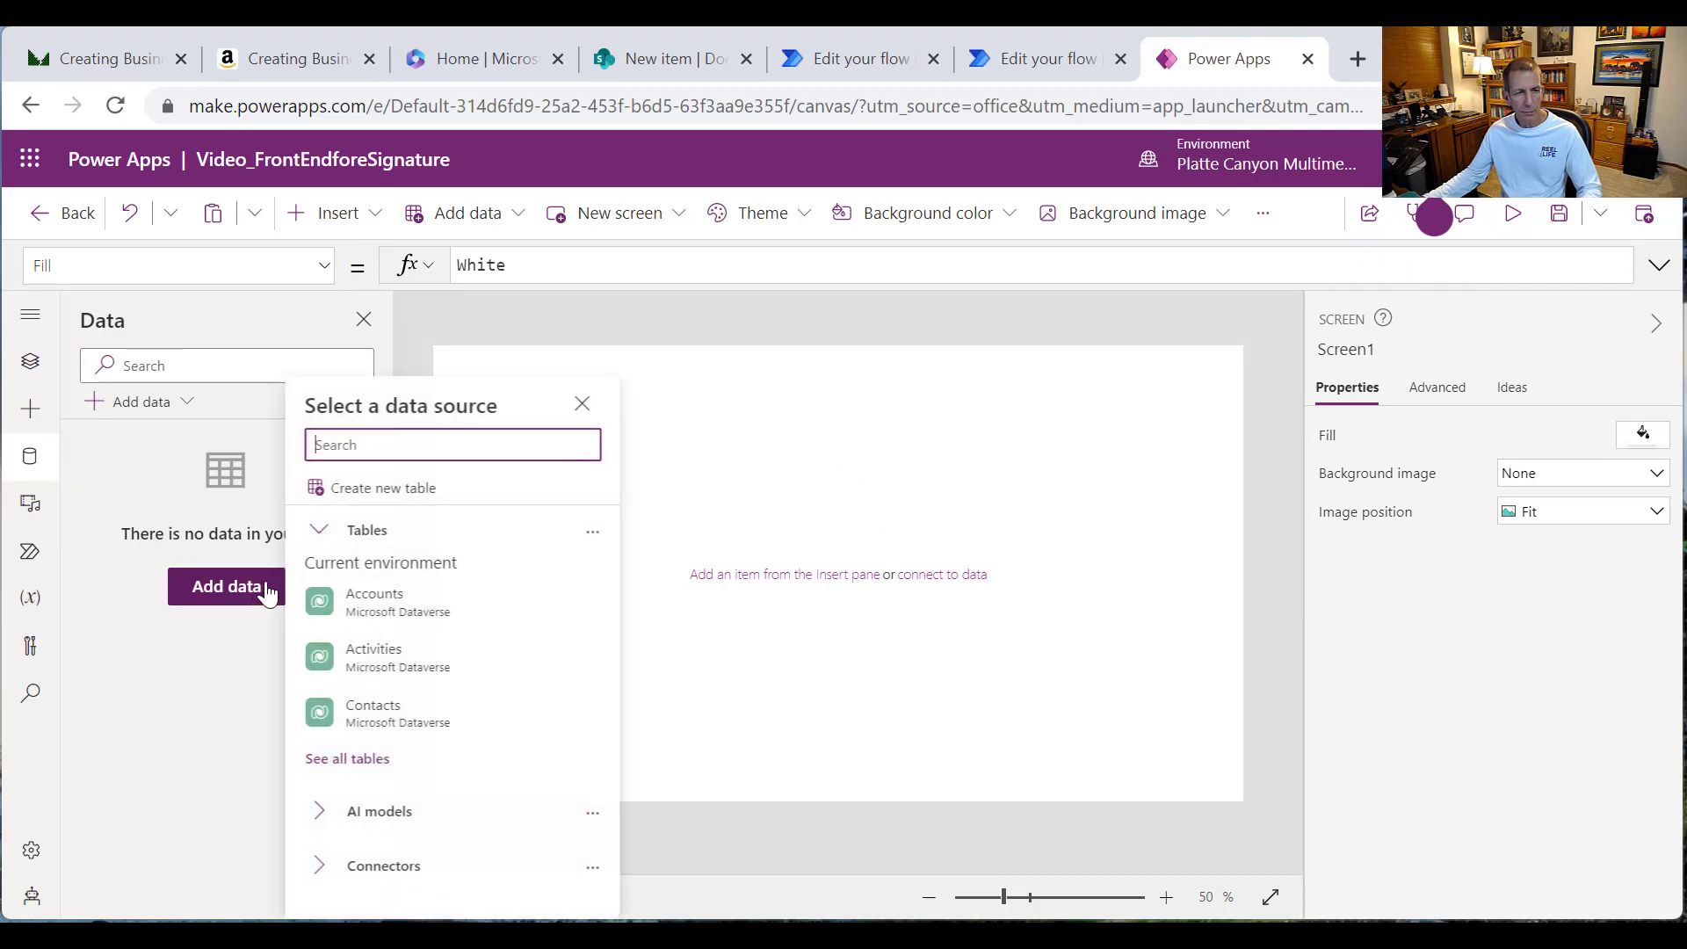
{"action": "type", "text": "Sh"}
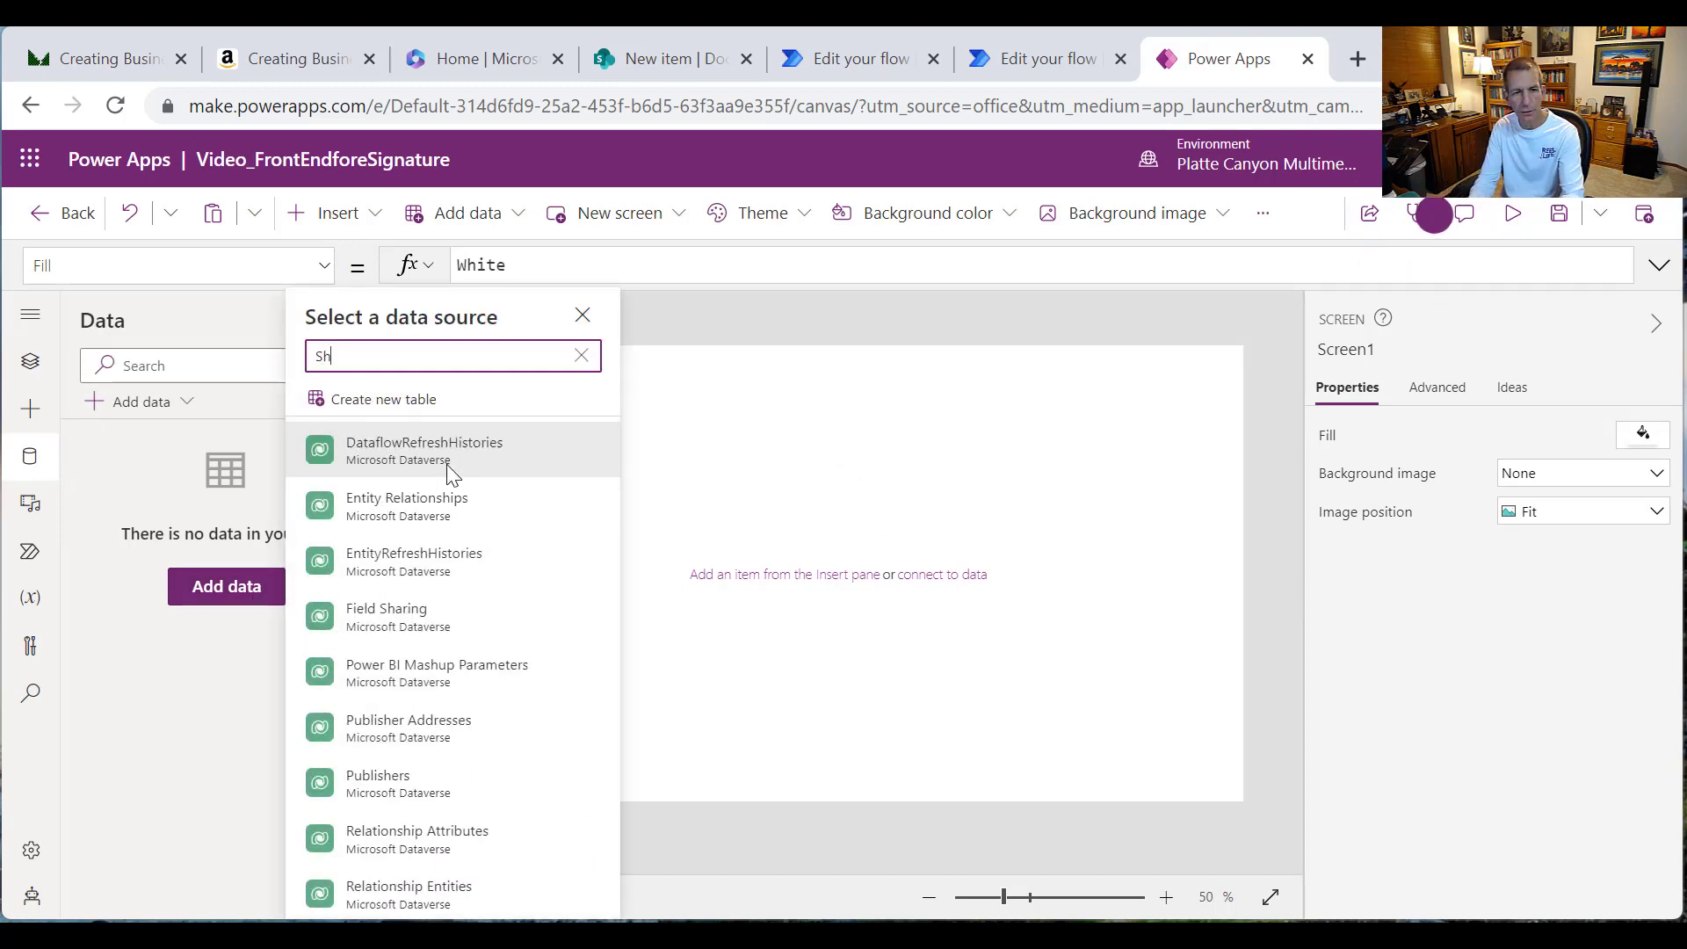
{"action": "type", "text": "arePoint"}
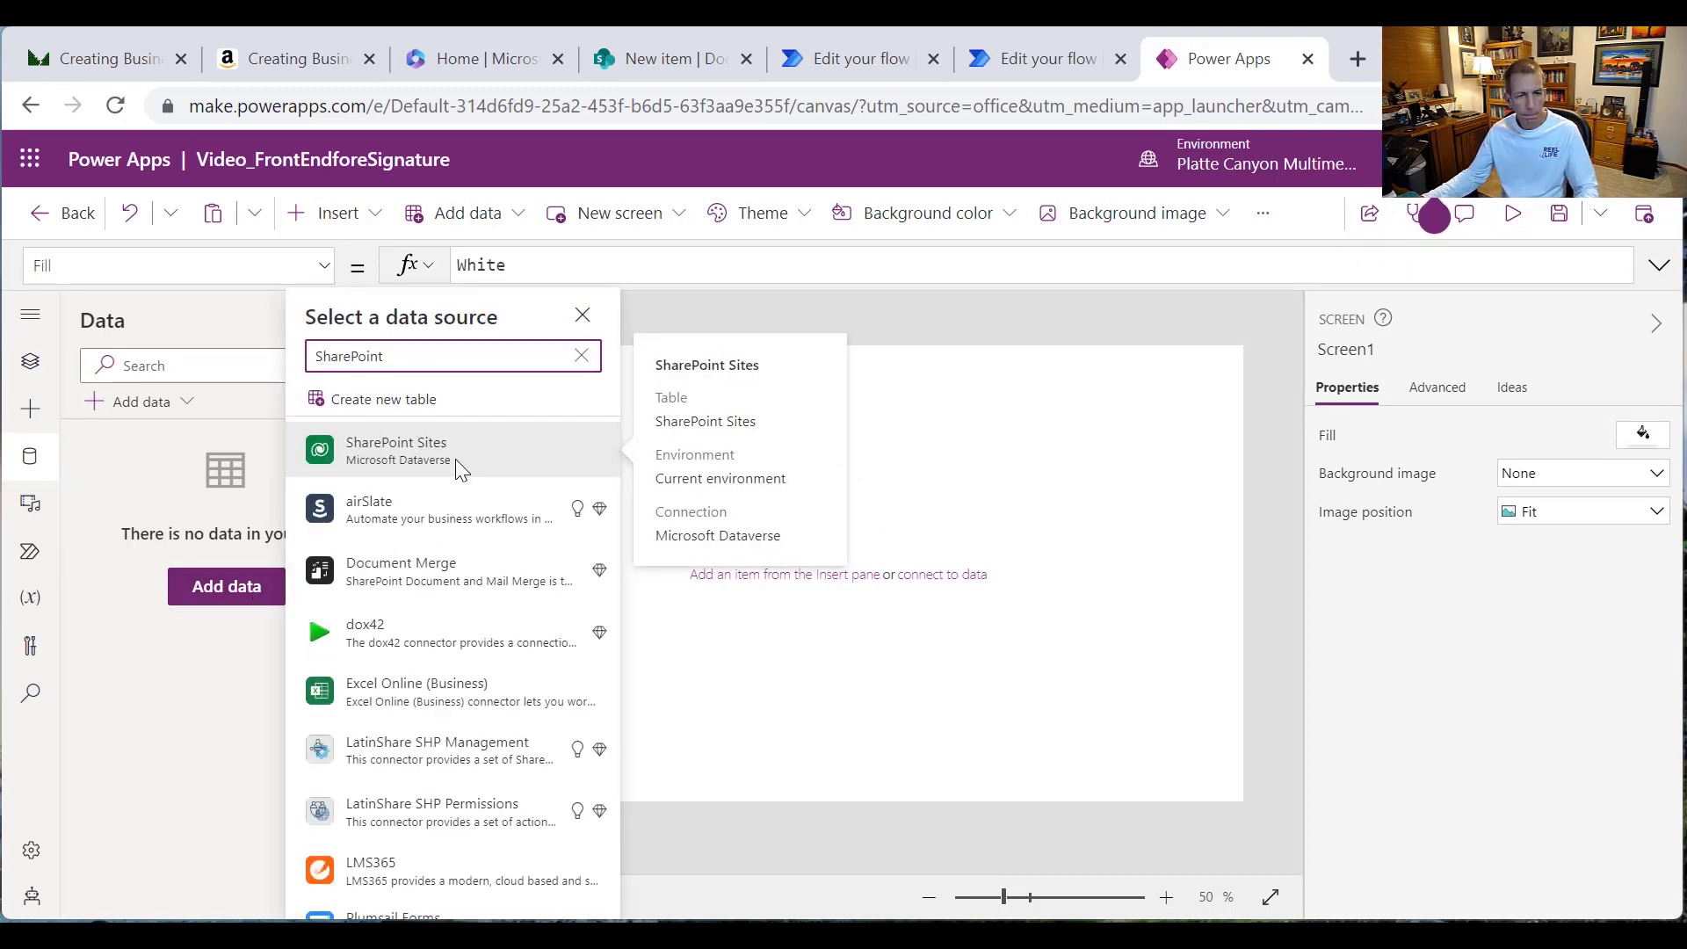
{"action": "scroll", "coordinate": [502, 673], "scroll_direction": "down", "scroll_amount": 5}
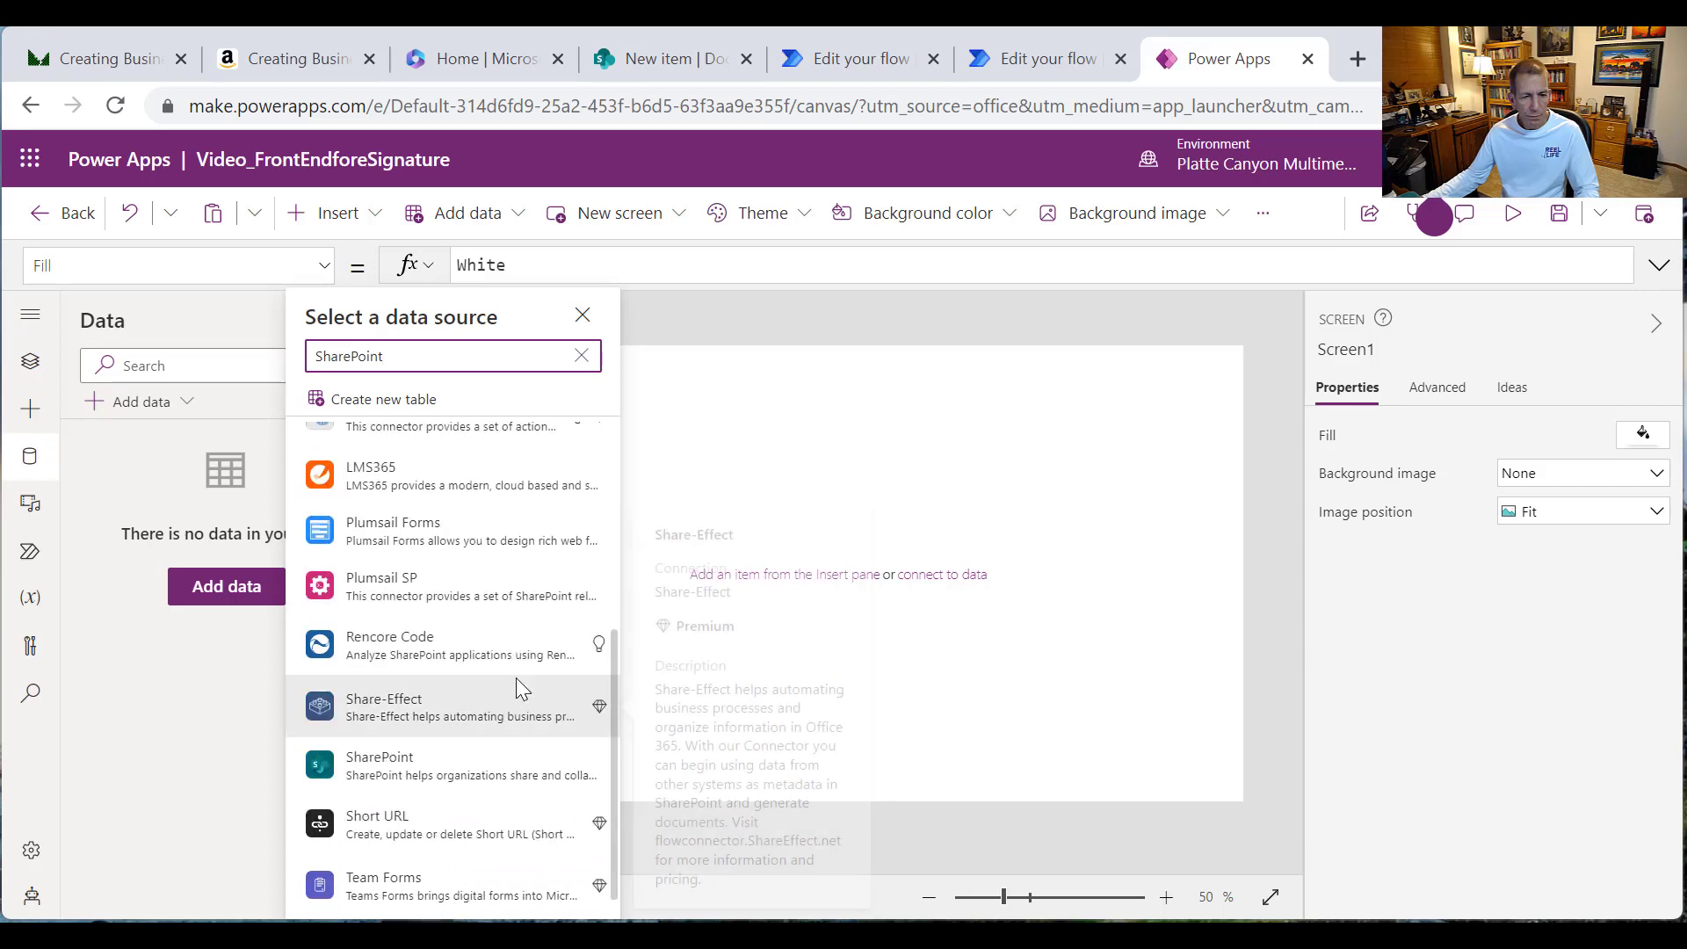
{"action": "left_click", "coordinate": [471, 761]}
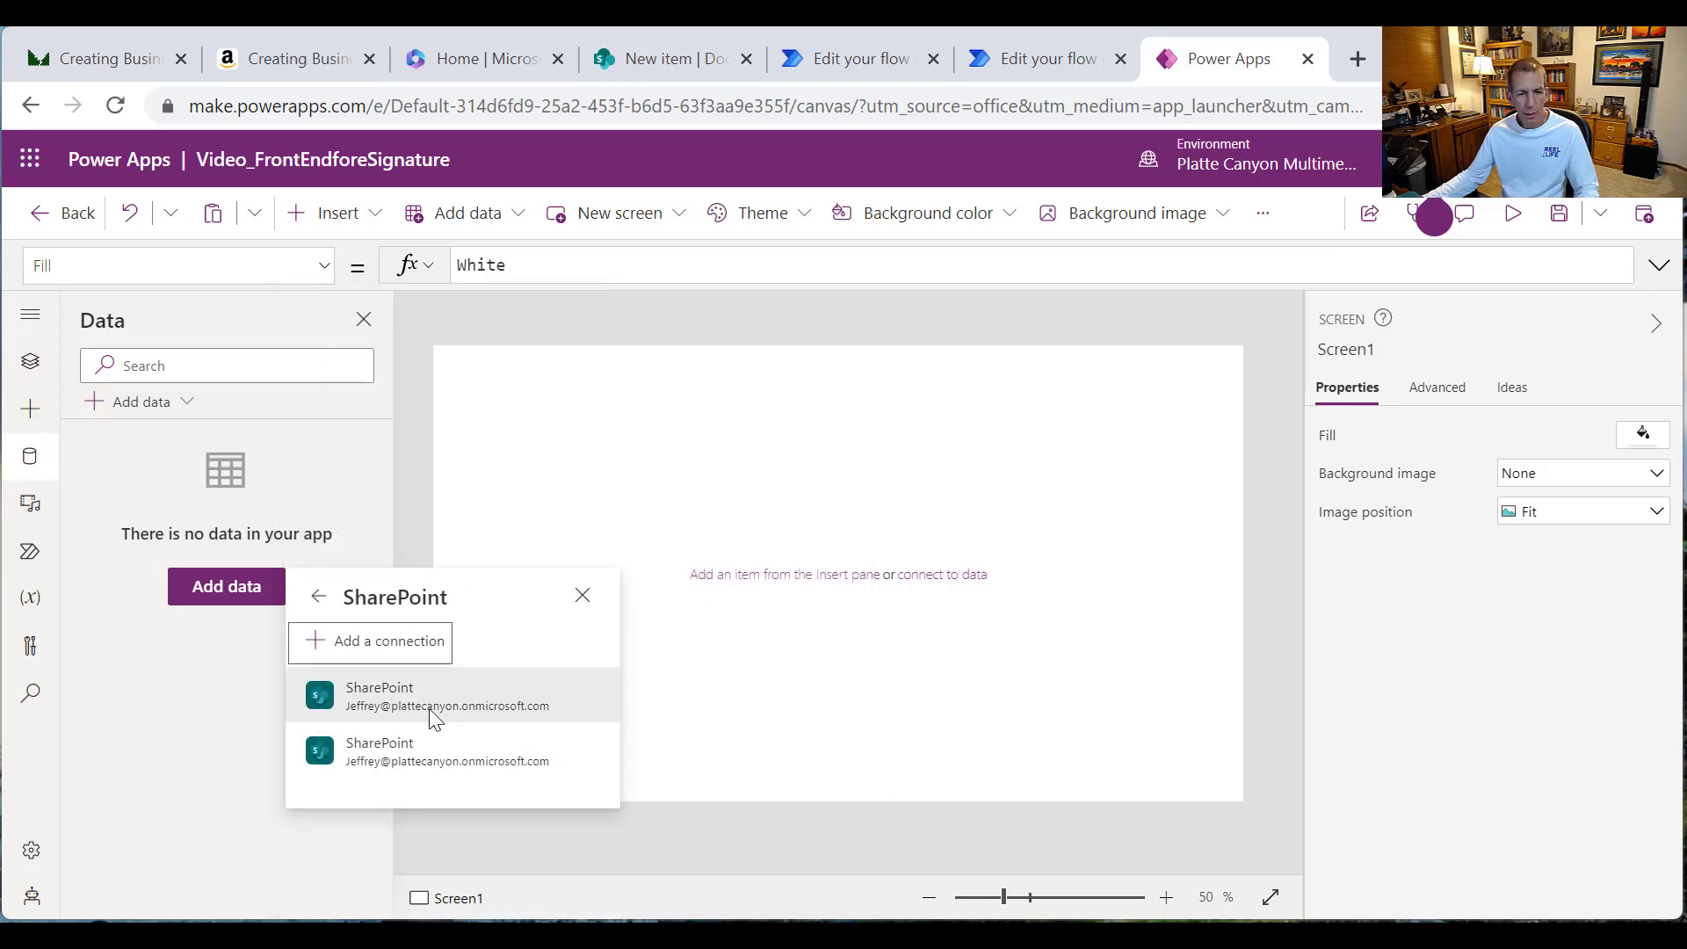
{"action": "left_click", "coordinate": [436, 703]}
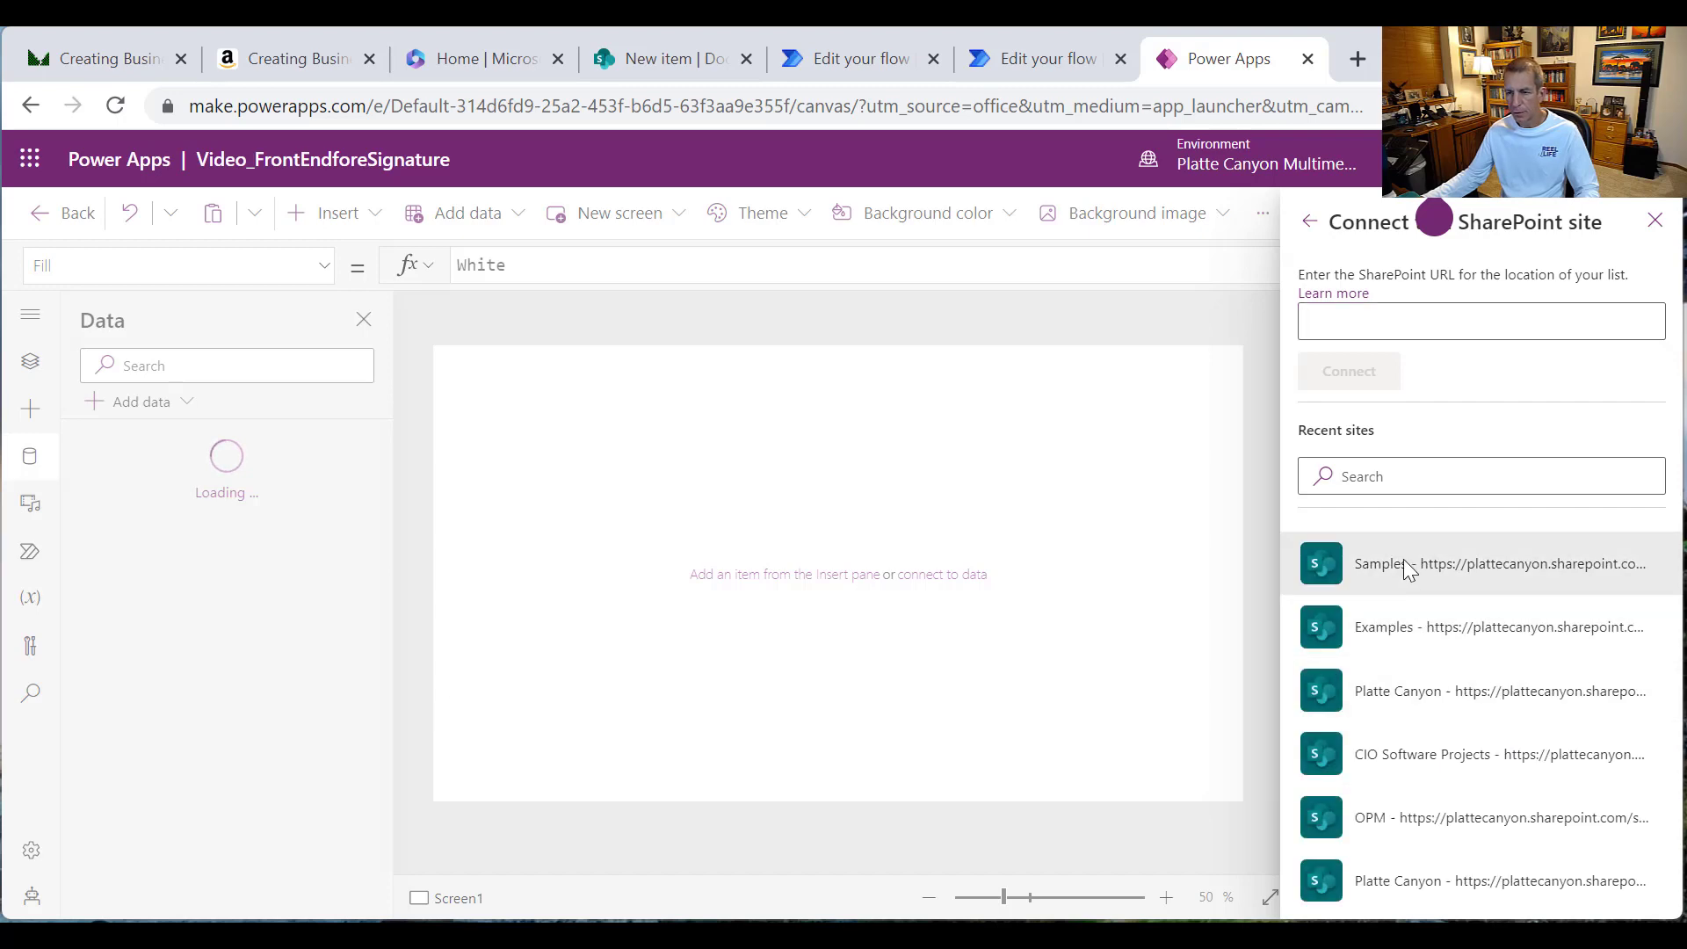
Step: Connect the DocuSign Test list from the Samples site, then return to the Tree view
{"action": "left_click", "coordinate": [1409, 569]}
{"action": "scroll", "coordinate": [1437, 625], "scroll_direction": "down", "scroll_amount": 2}
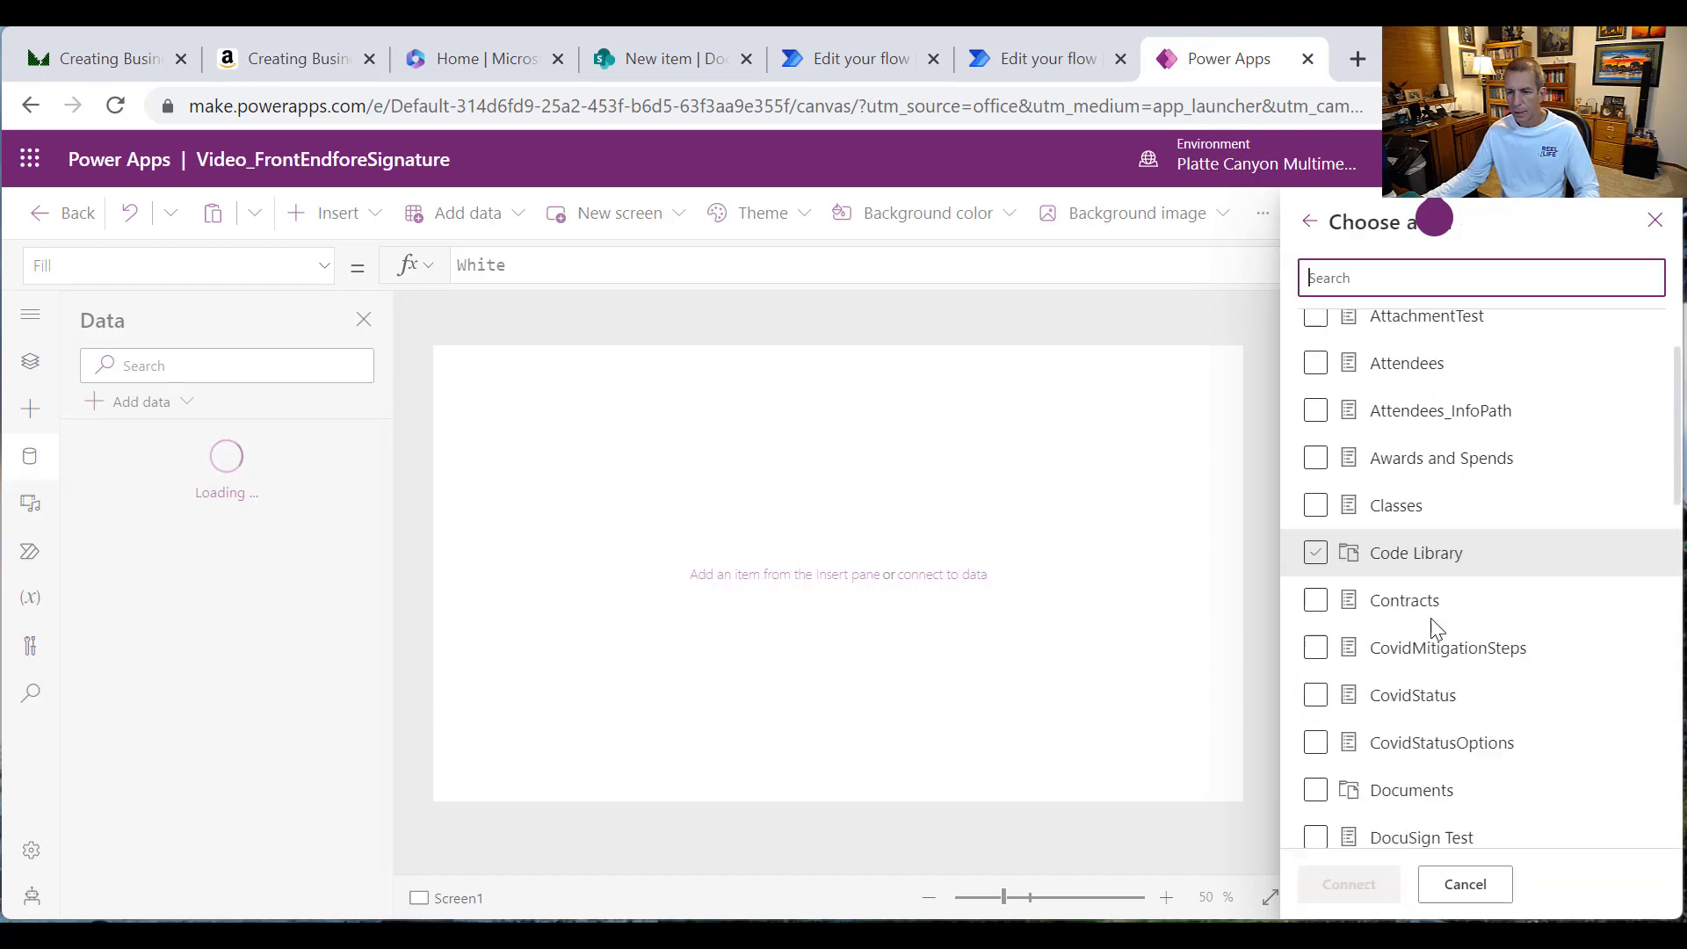
{"action": "scroll", "coordinate": [1437, 625], "scroll_direction": "down", "scroll_amount": 3}
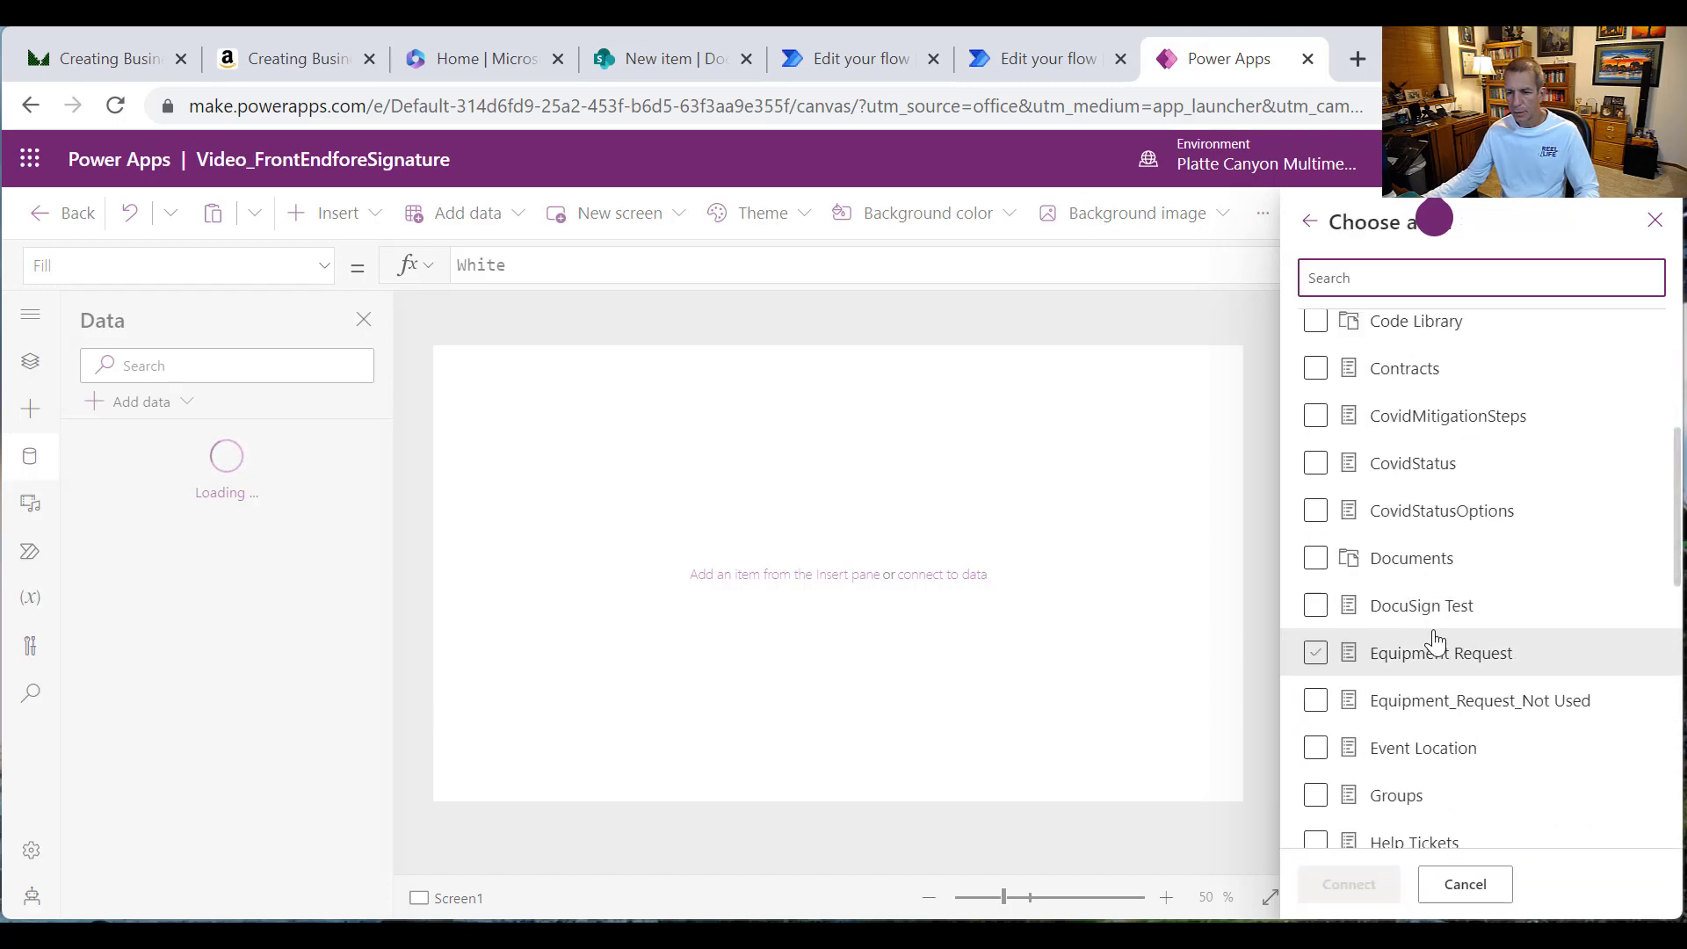
{"action": "left_click", "coordinate": [1317, 615]}
{"action": "left_click", "coordinate": [1356, 884]}
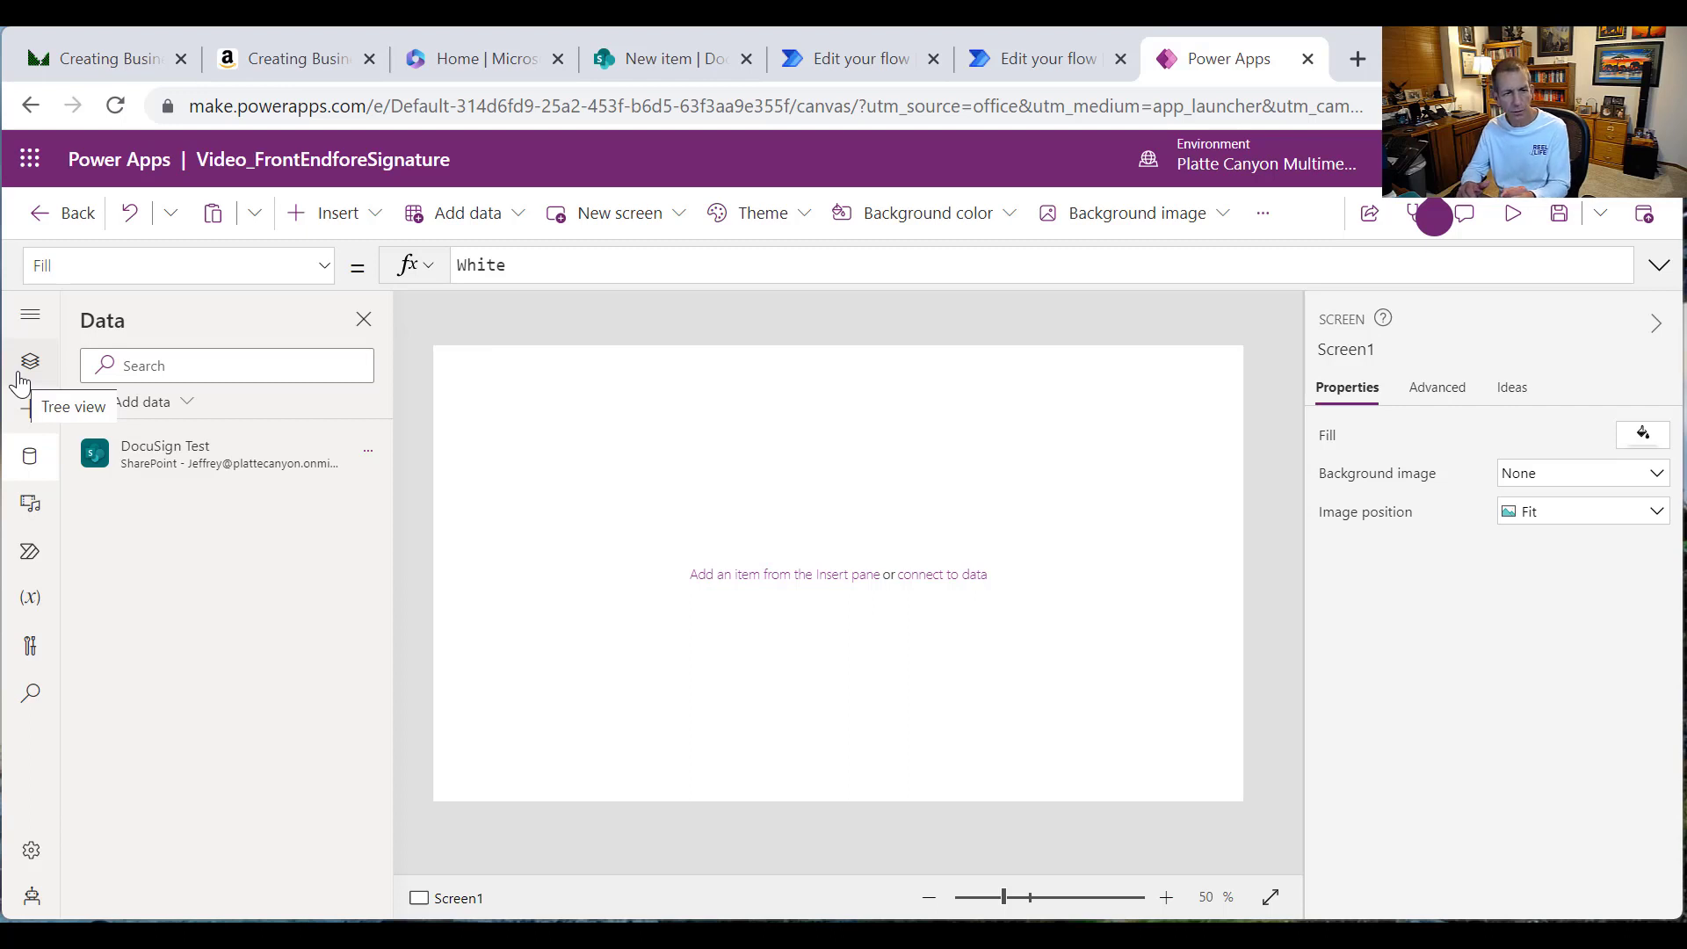
{"action": "left_click", "coordinate": [37, 378]}
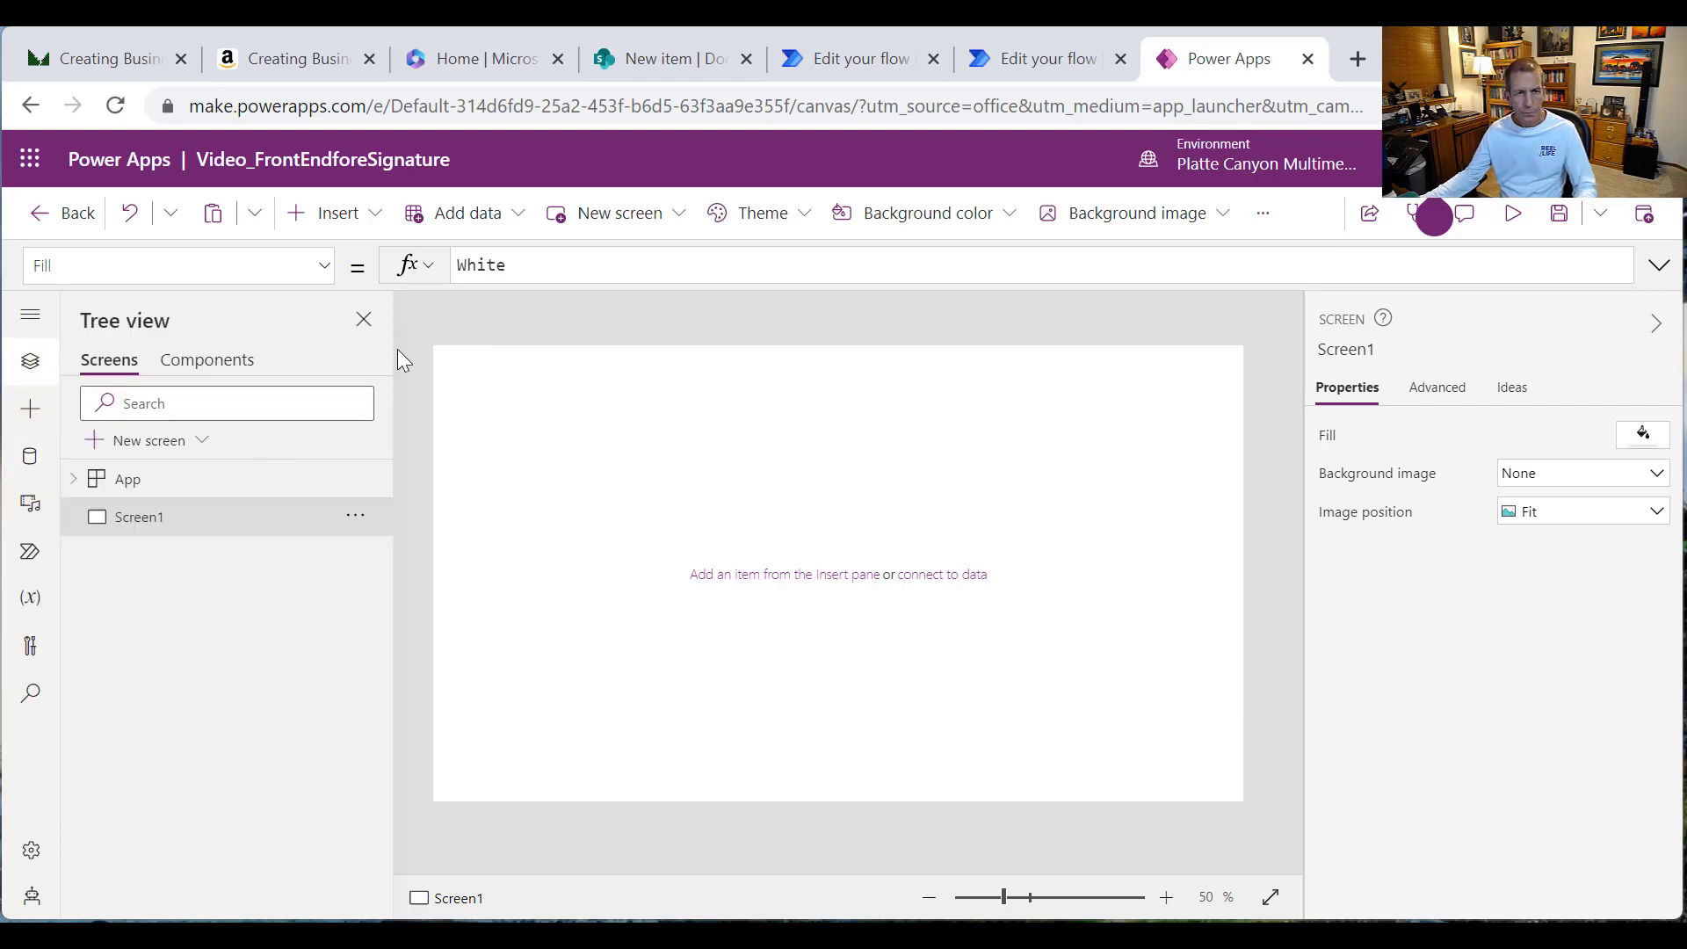
Step: Add a full-width label at the top with Text "Welcome " & User().FullName
{"action": "left_click", "coordinate": [375, 217]}
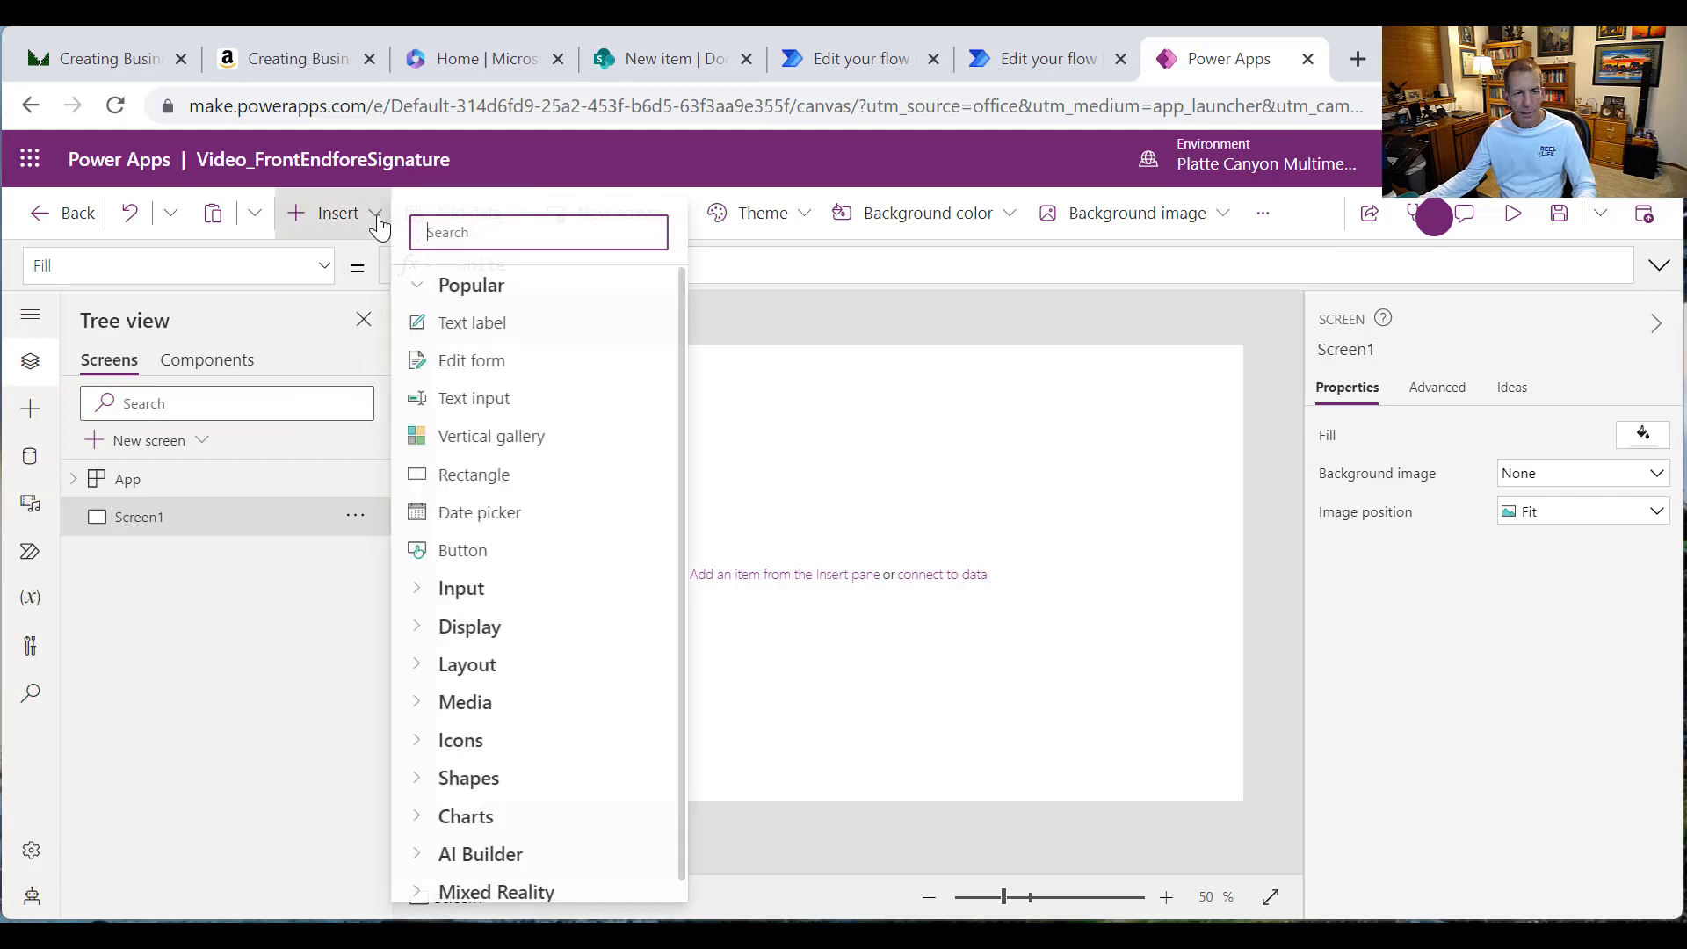
{"action": "left_click", "coordinate": [470, 323]}
{"action": "left_click_drag", "start_coordinate": [502, 383], "coordinate": [1252, 383]}
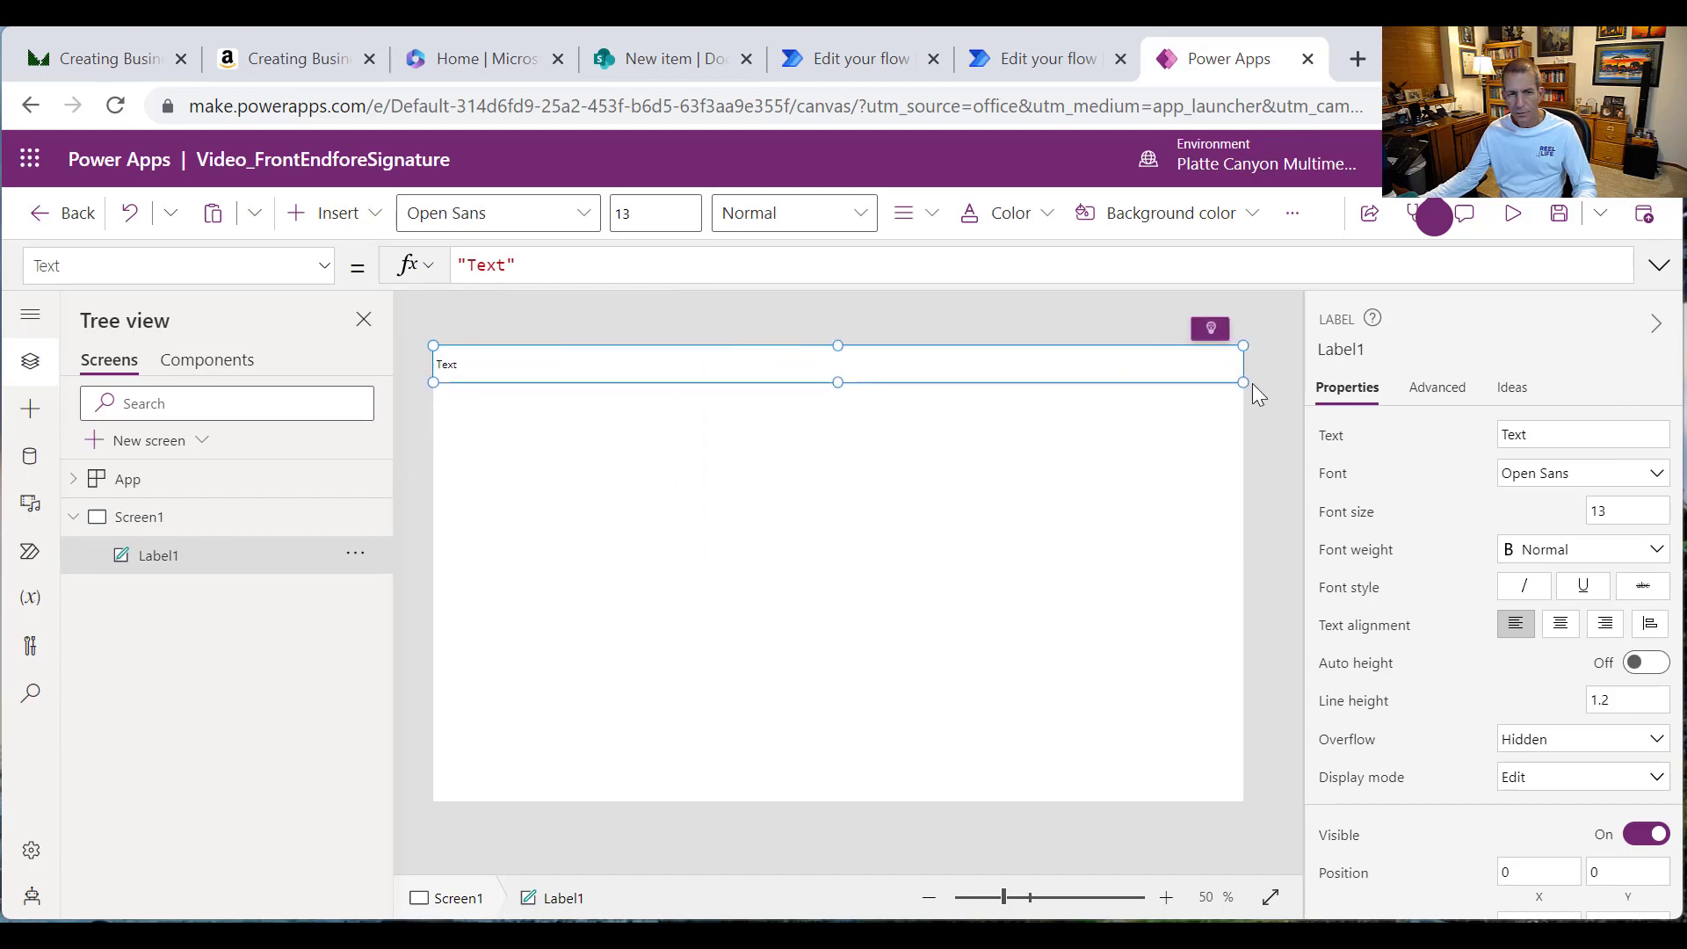
{"action": "double_click", "coordinate": [492, 266]}
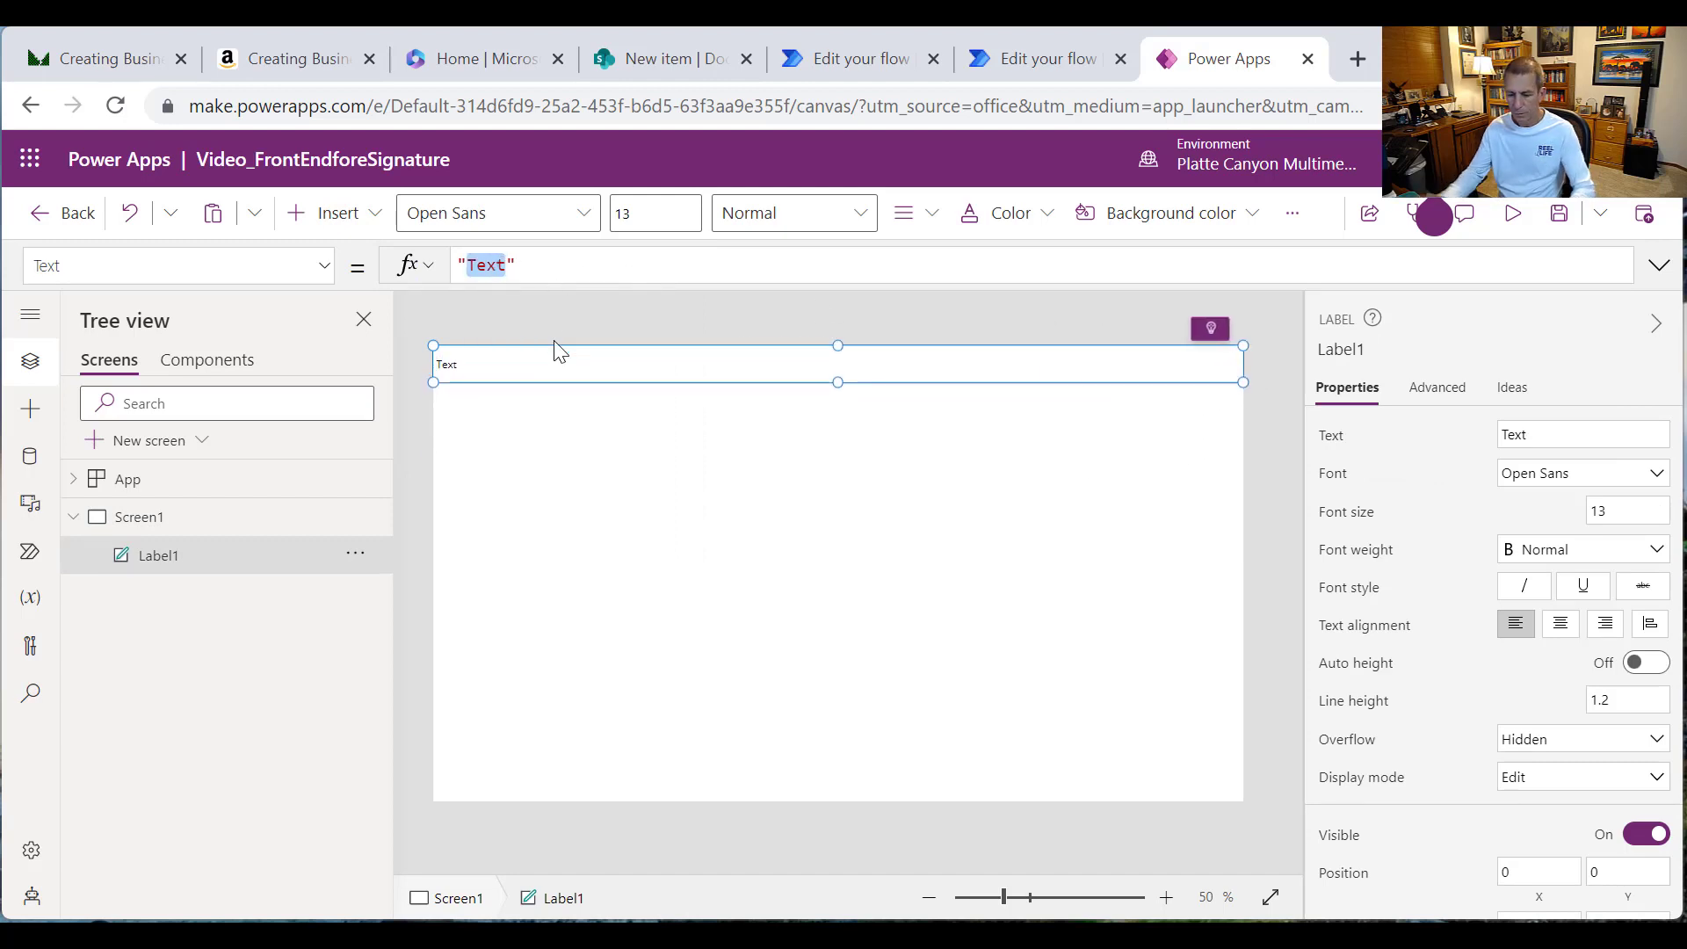
{"action": "type", "text": "Welcome"}
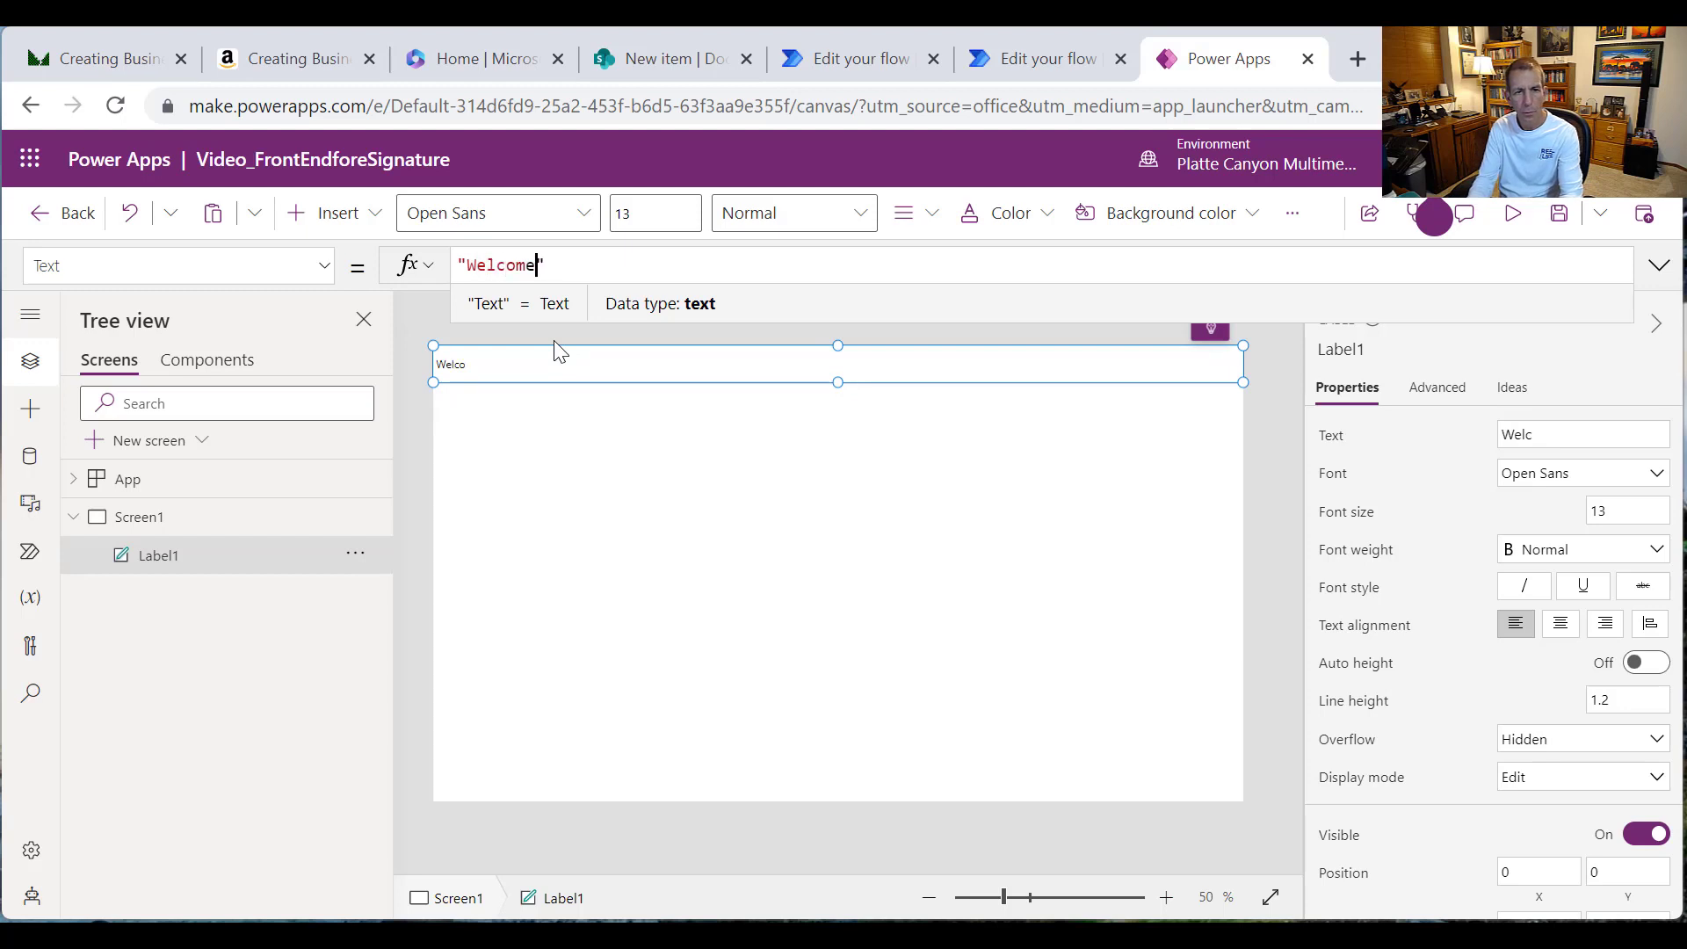
{"action": "key", "text": "Right"}
{"action": "type", "text": "& "}
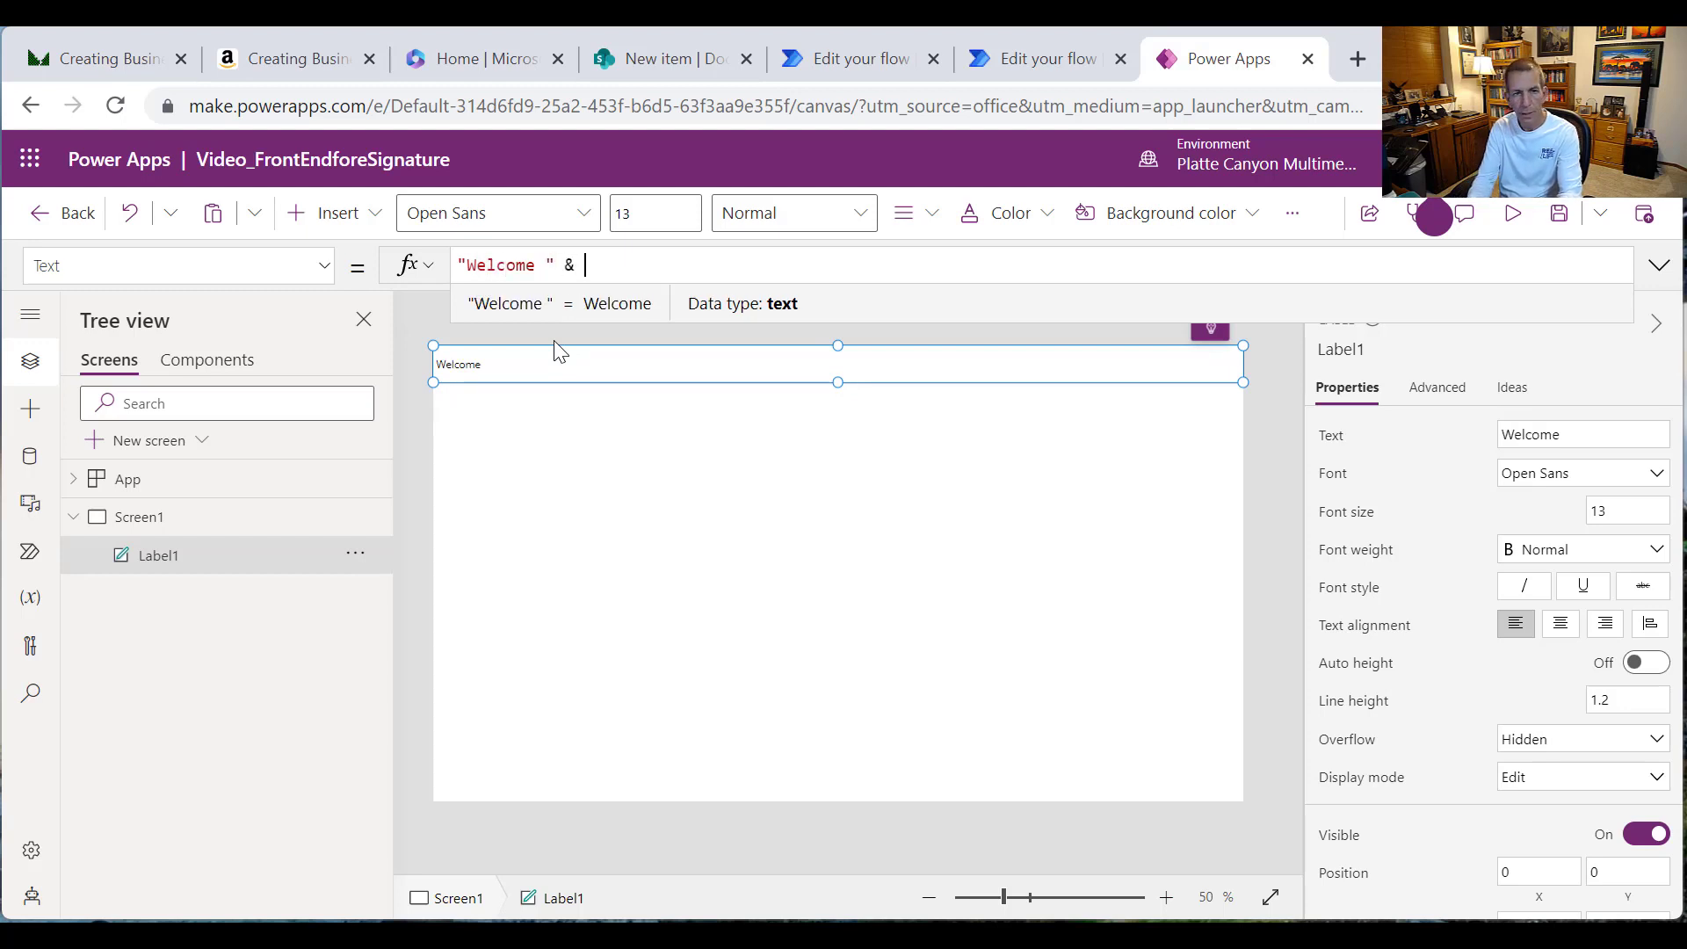
{"action": "type", "text": "User()"}
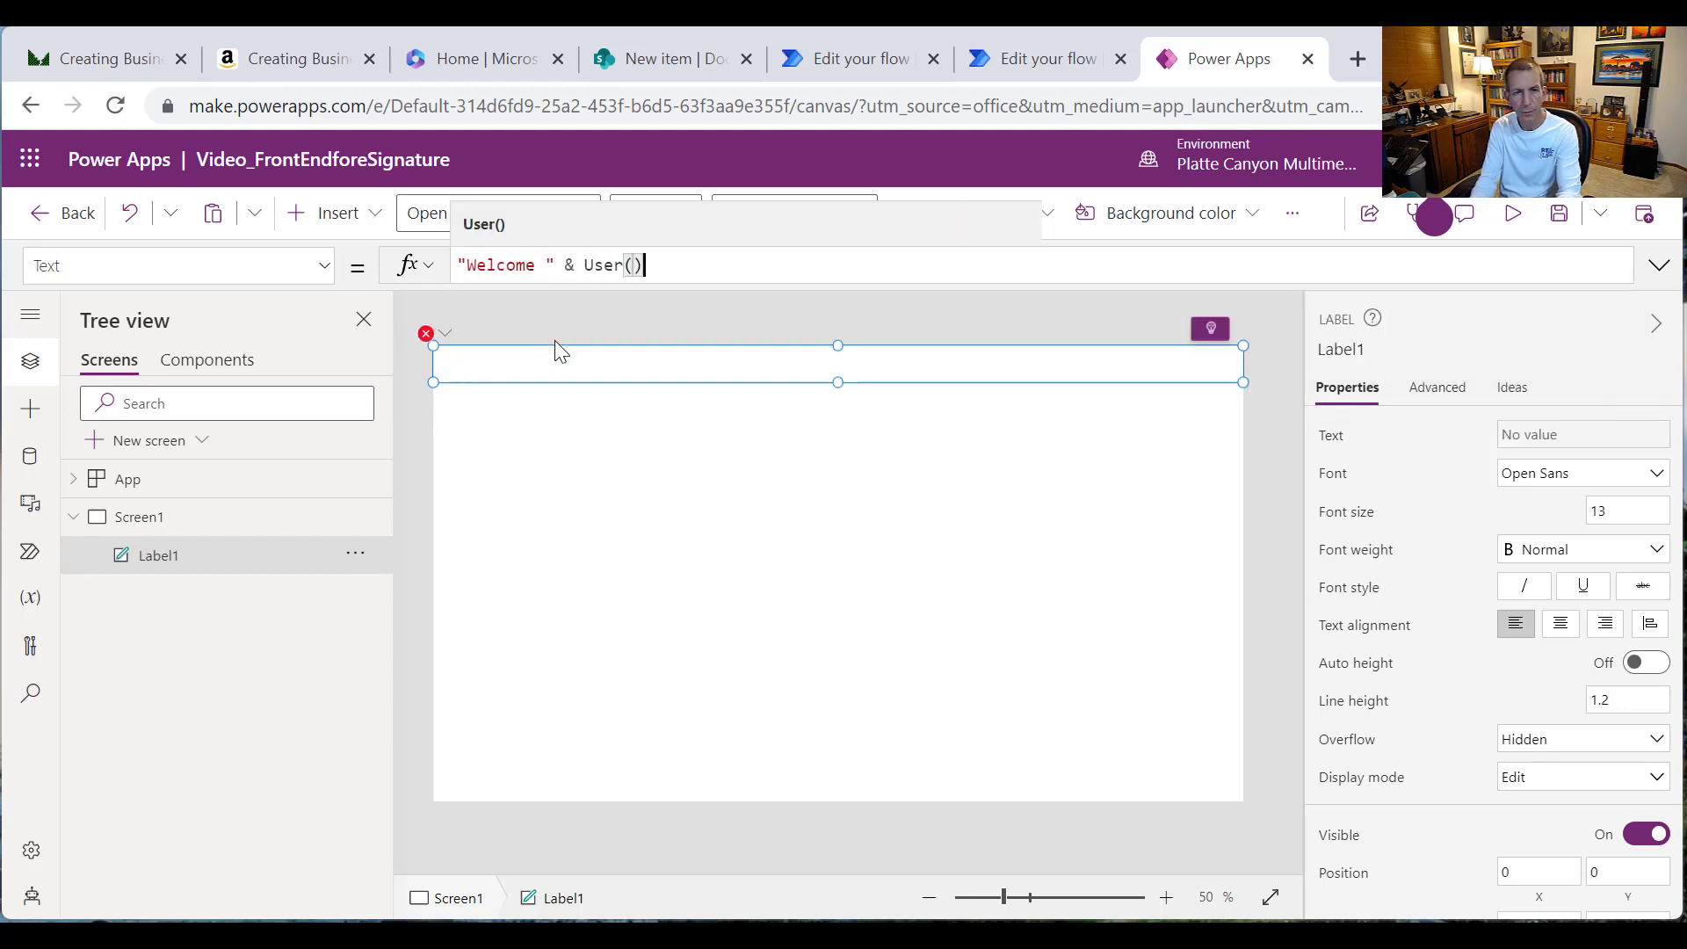
{"action": "type", "text": "."}
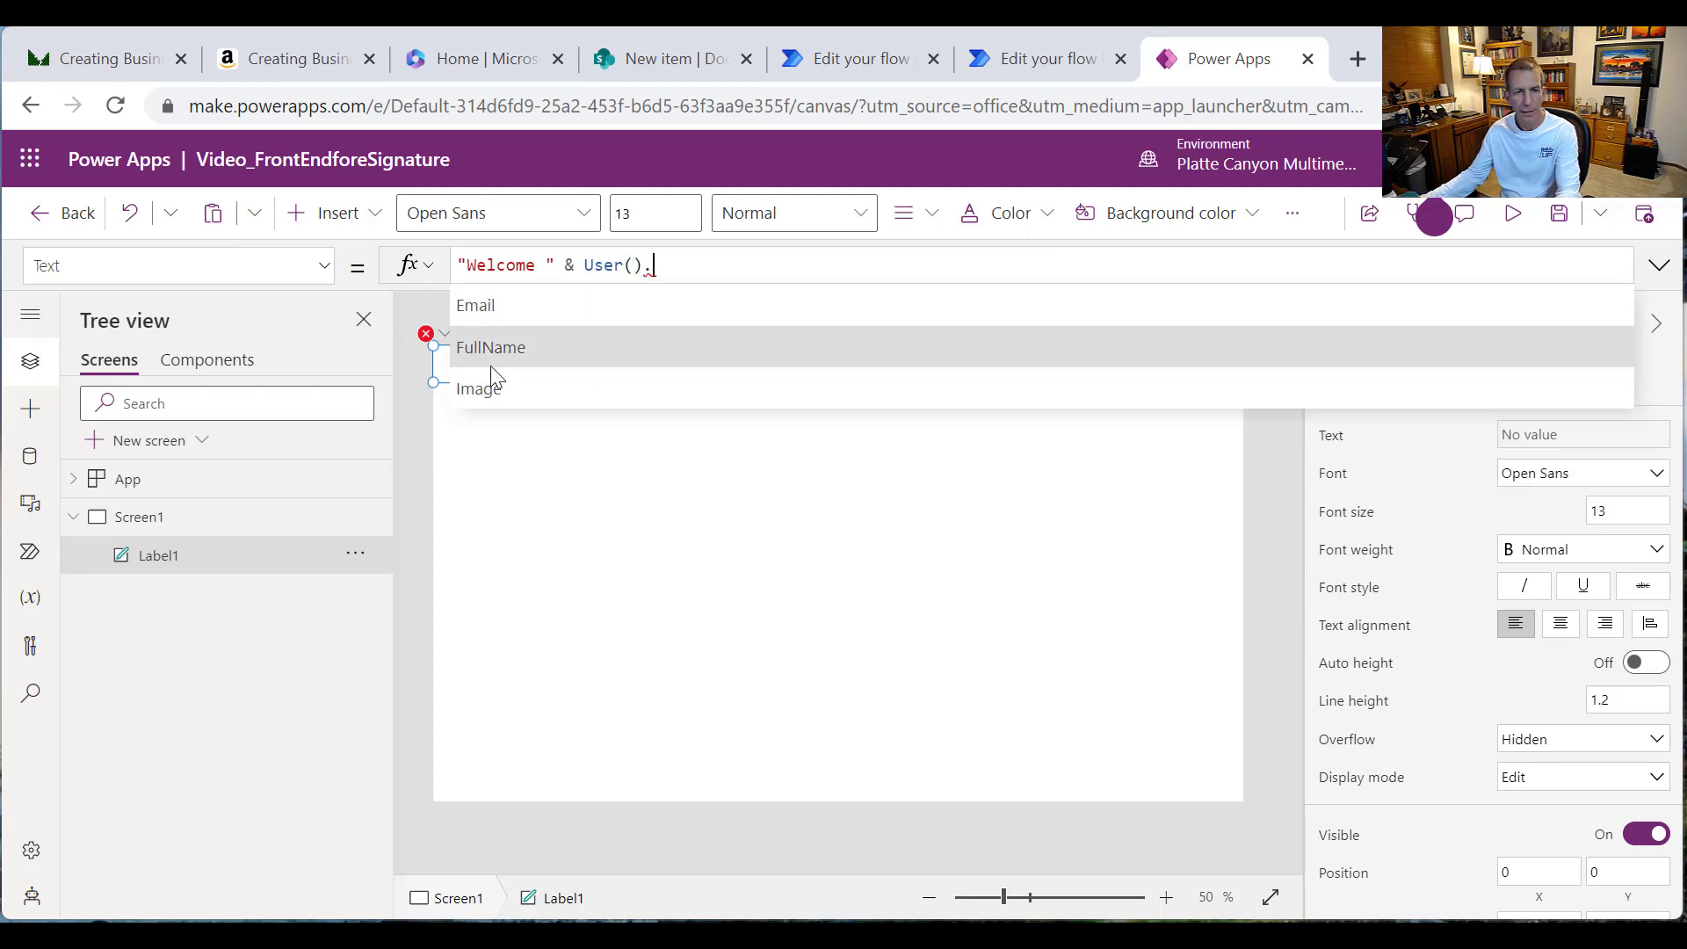
{"action": "left_click", "coordinate": [501, 356]}
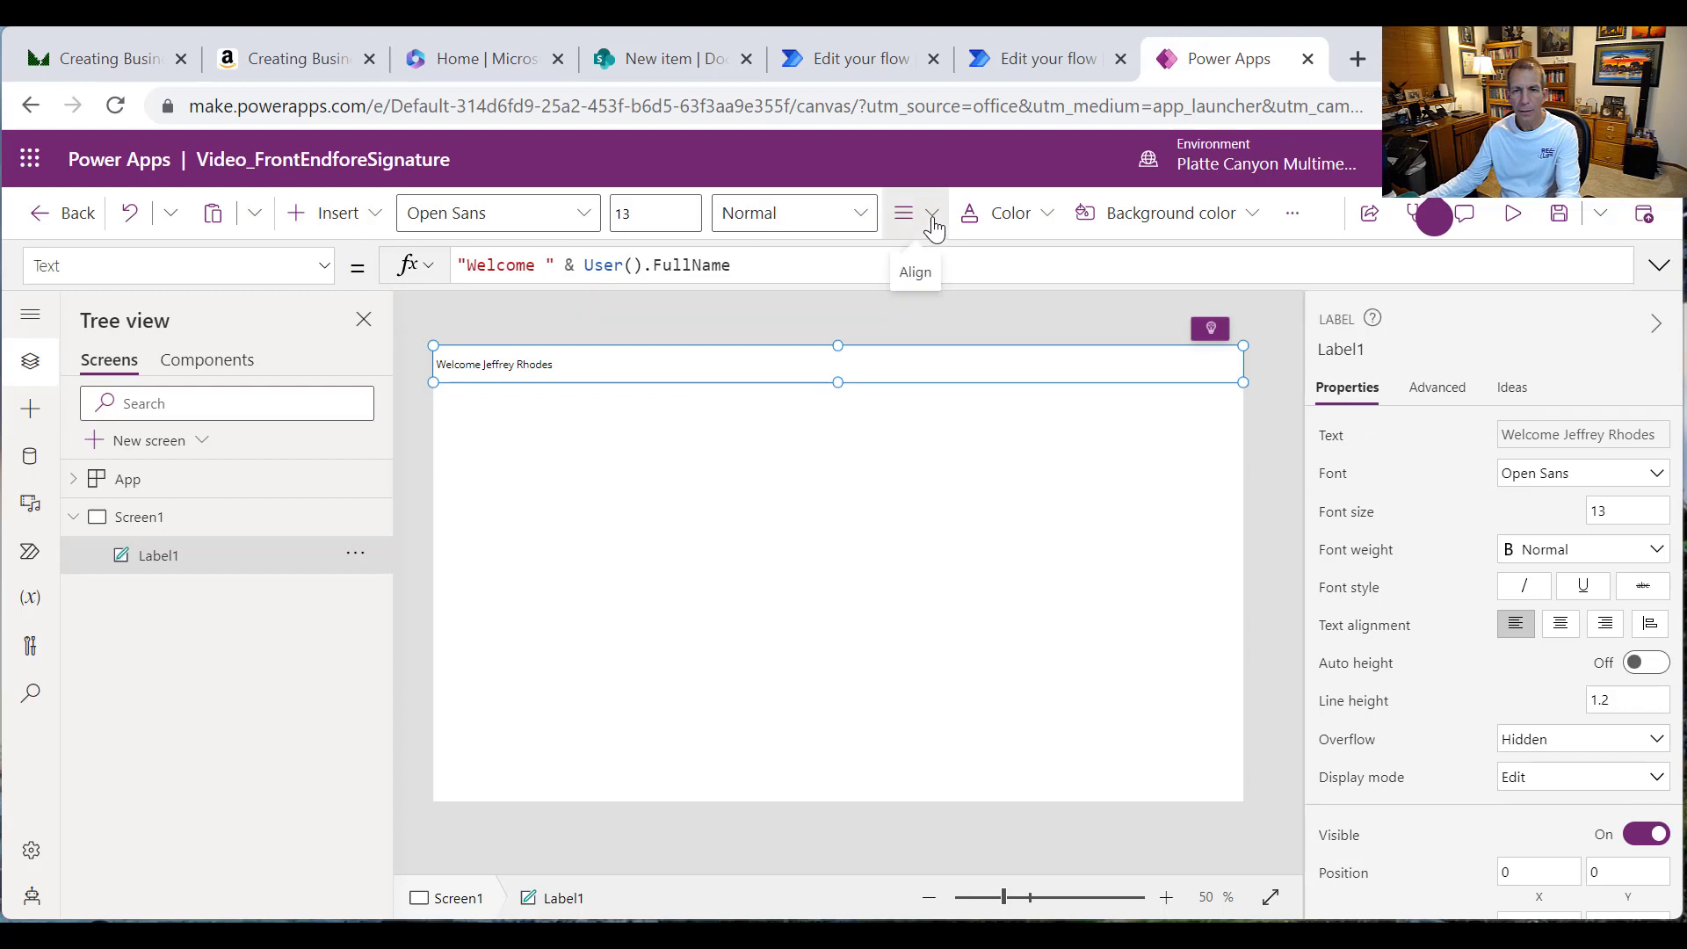
Step: Center the greeting label's text and set its font size to 20
{"action": "left_click", "coordinate": [933, 222]}
{"action": "left_click", "coordinate": [957, 314]}
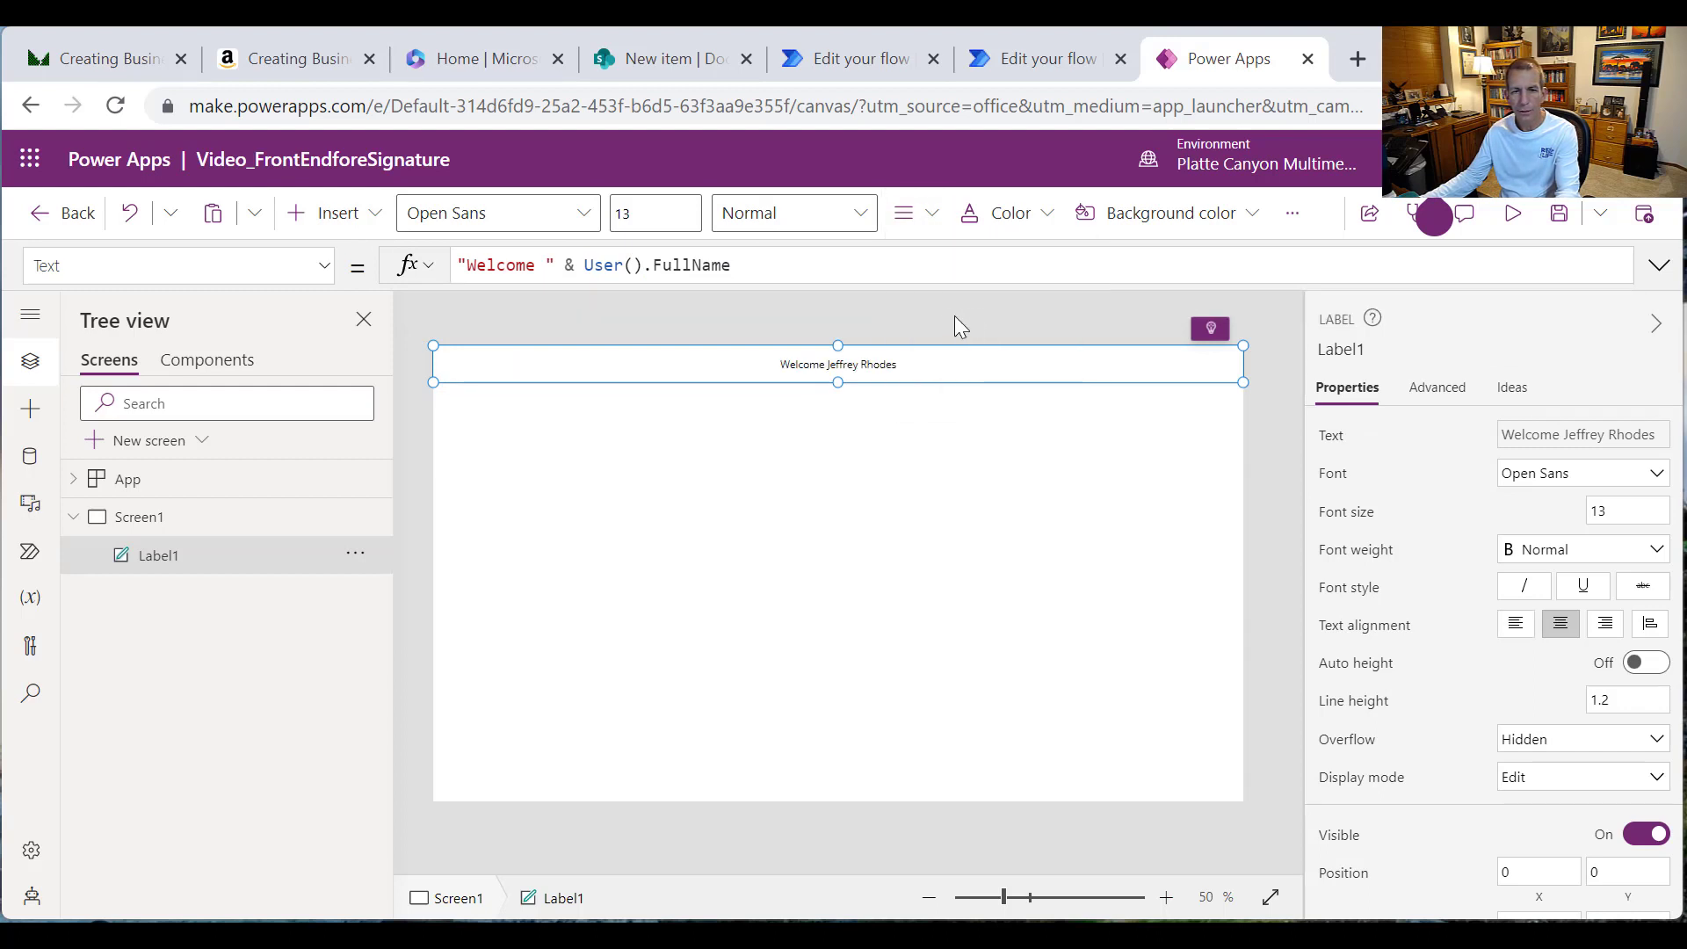
{"action": "left_click", "coordinate": [1638, 510]}
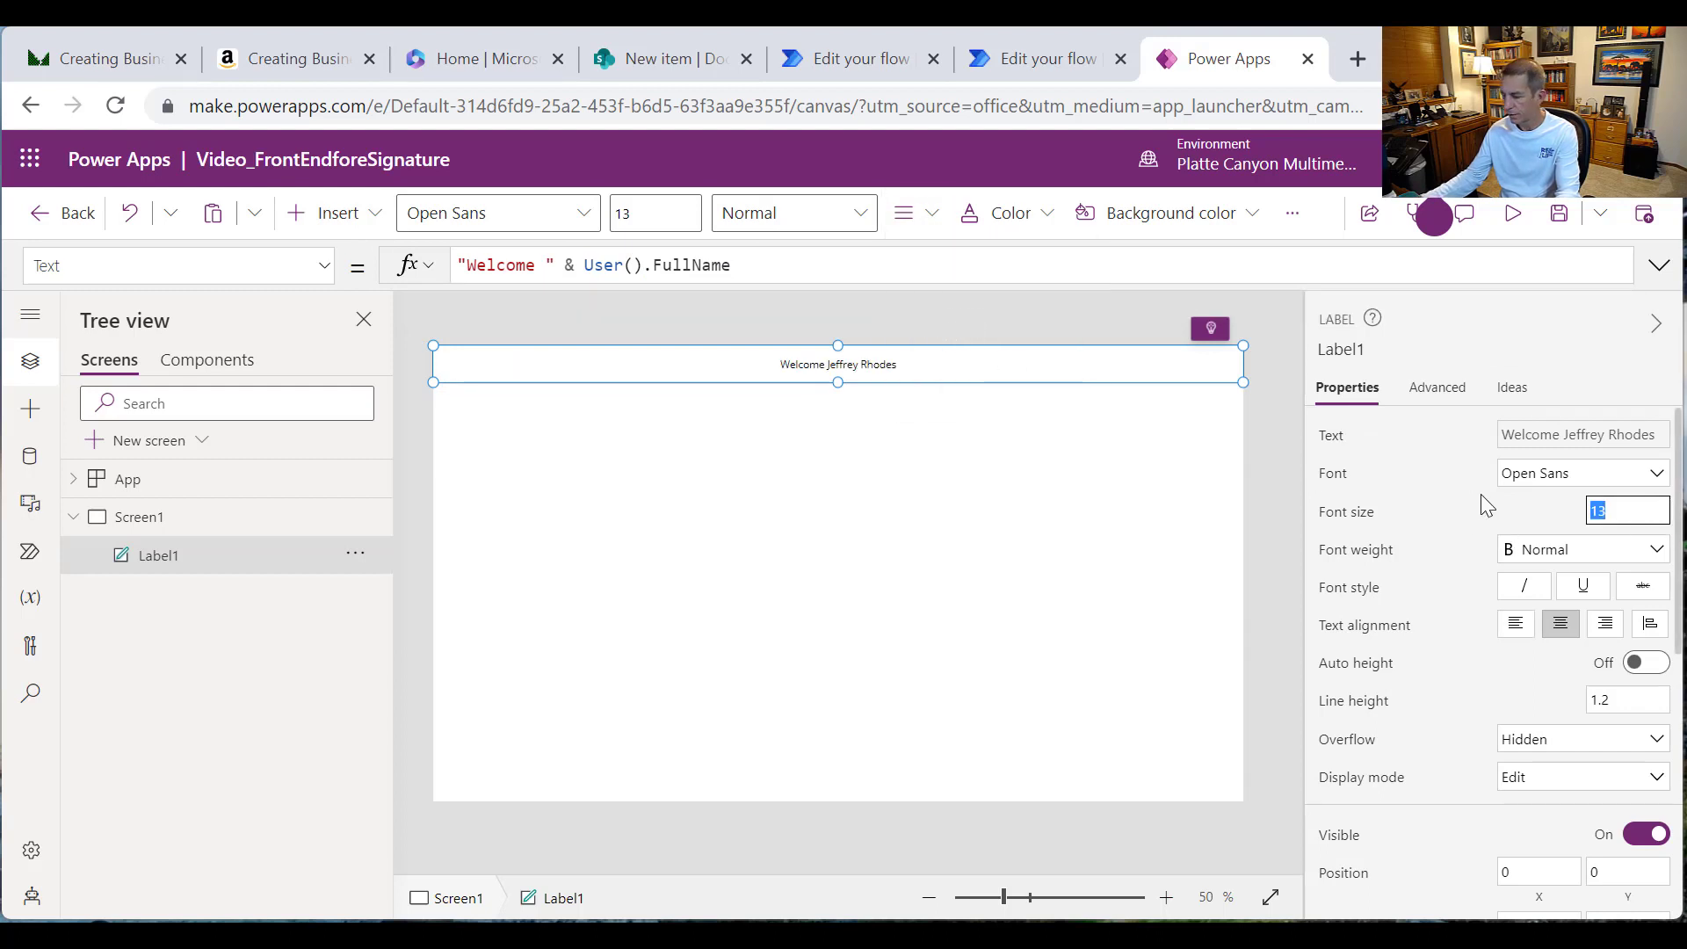
{"action": "type", "text": "20"}
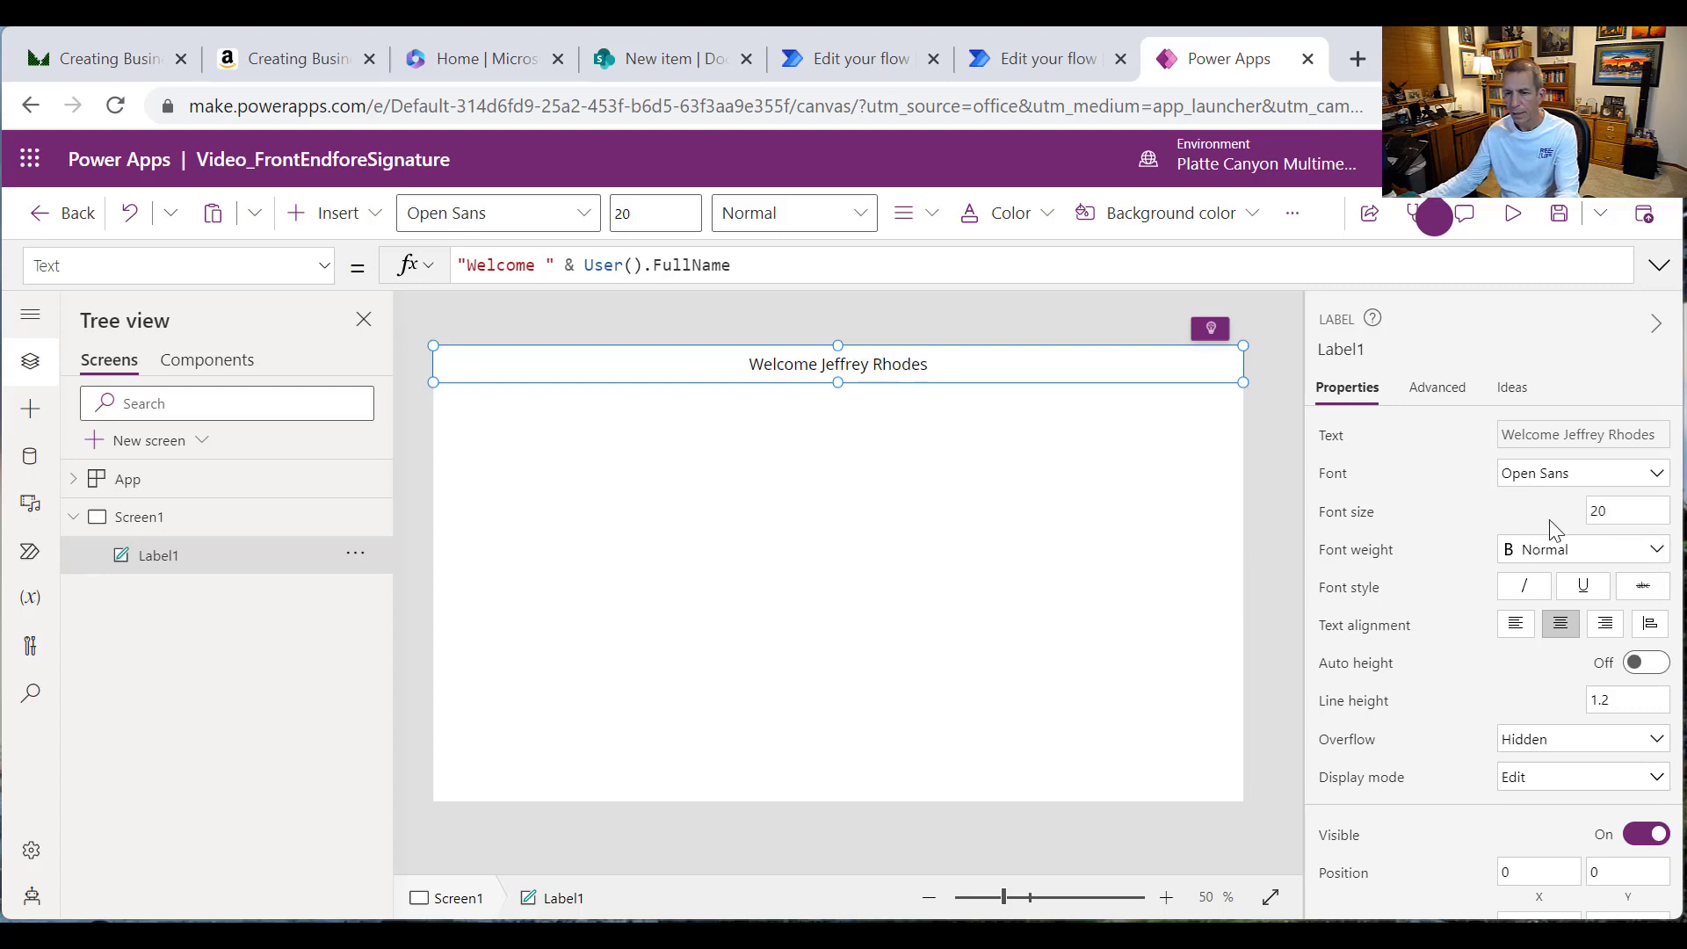
{"action": "scroll", "coordinate": [1548, 571], "scroll_direction": "down", "scroll_amount": 2}
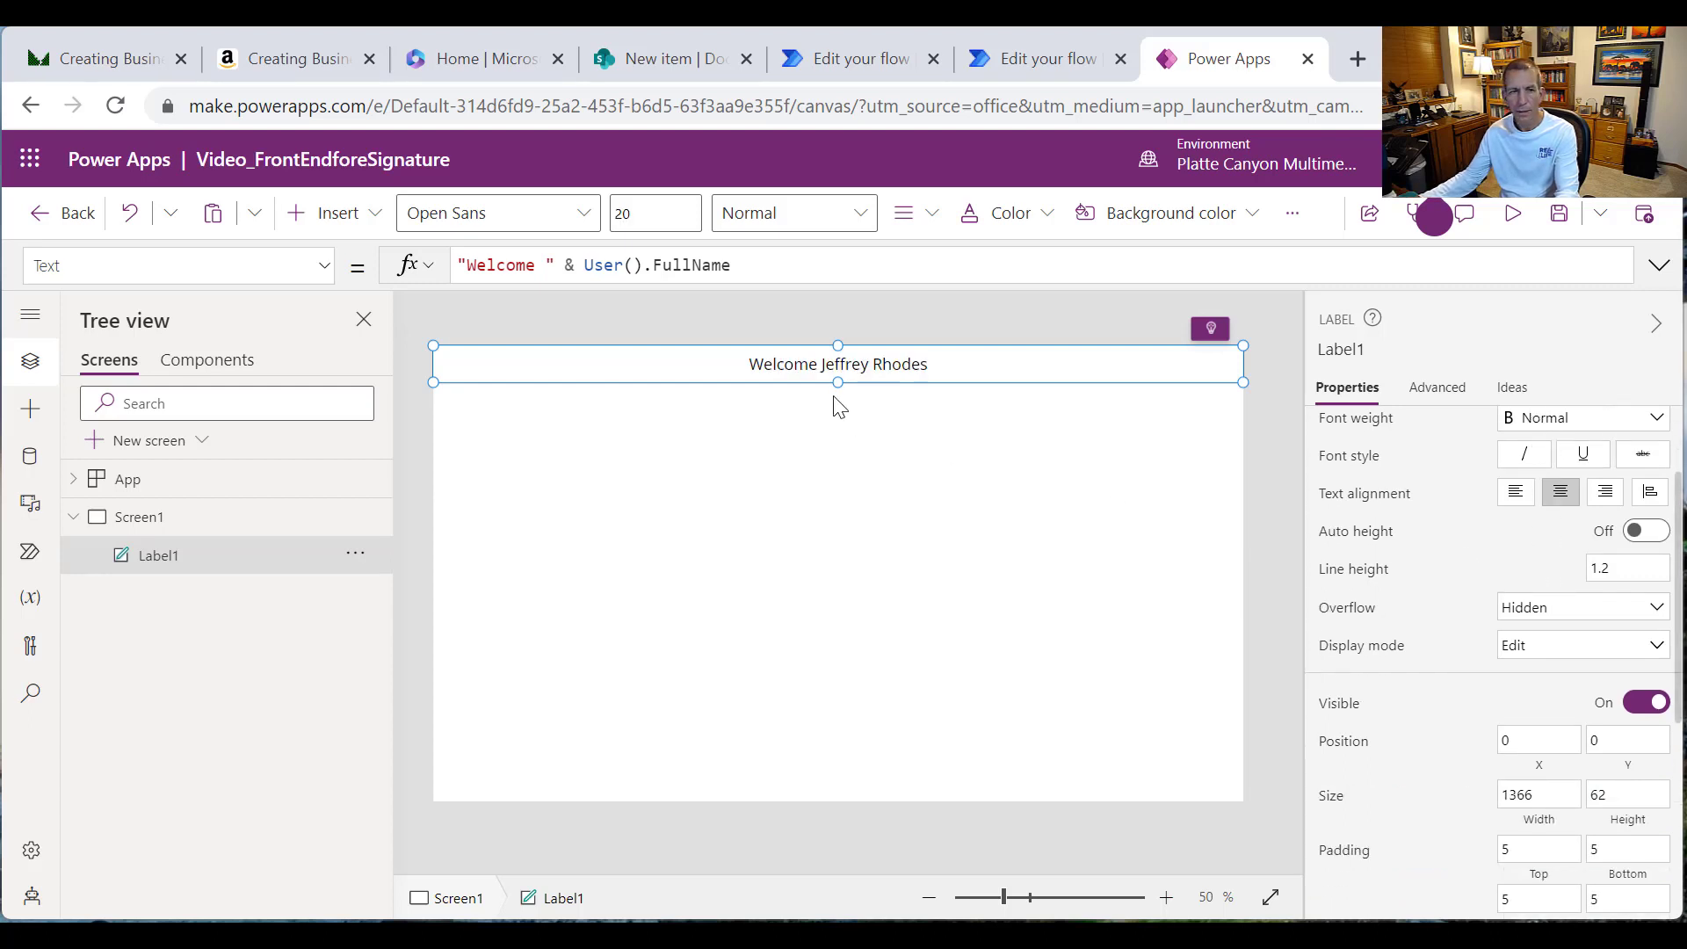
{"action": "left_click", "coordinate": [324, 267]}
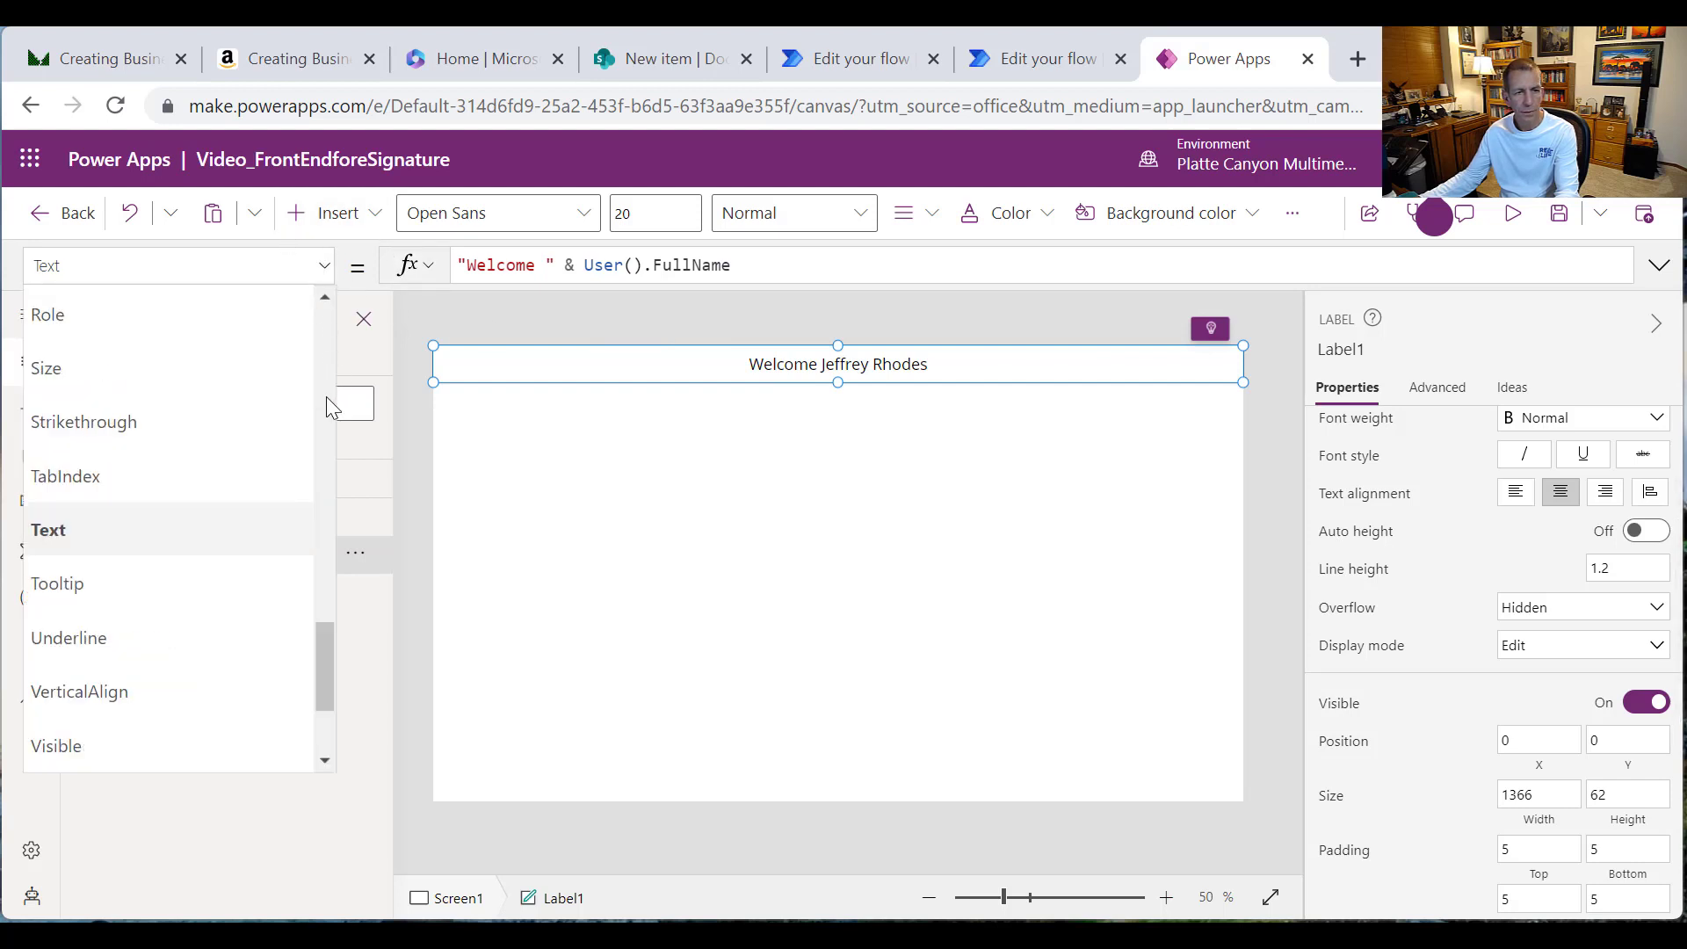
{"action": "left_click_drag", "start_coordinate": [318, 684], "coordinate": [323, 414]}
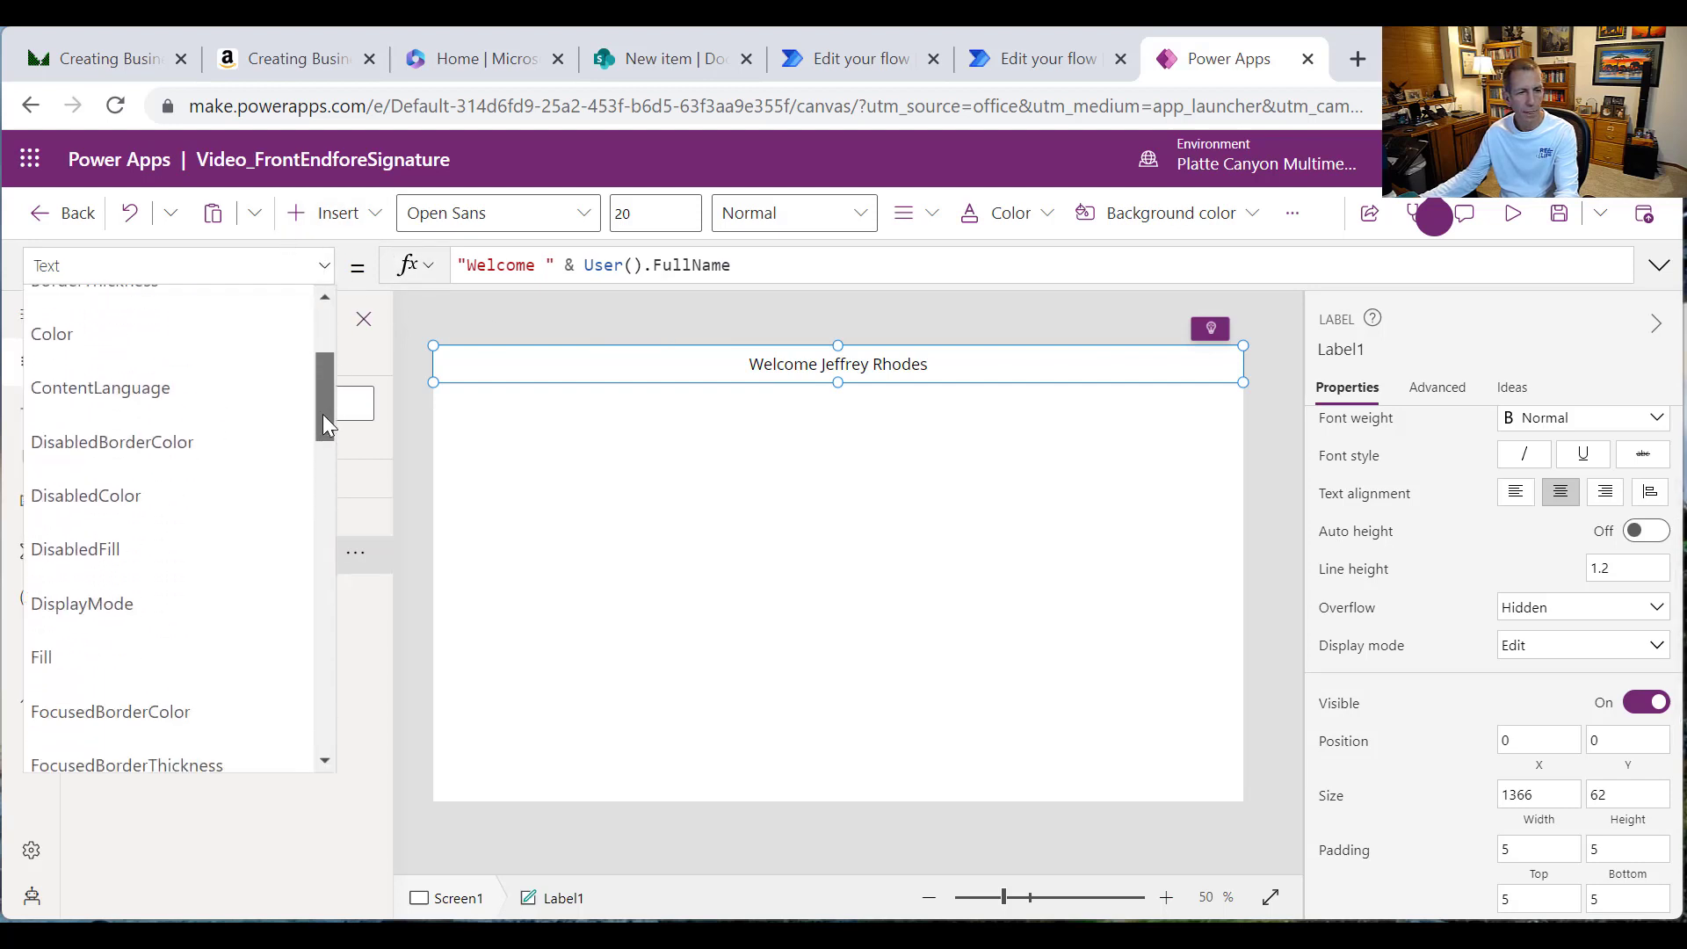
Step: Set the header label's Fill to Color.Navy and its text colour to white
{"action": "left_click", "coordinate": [161, 666]}
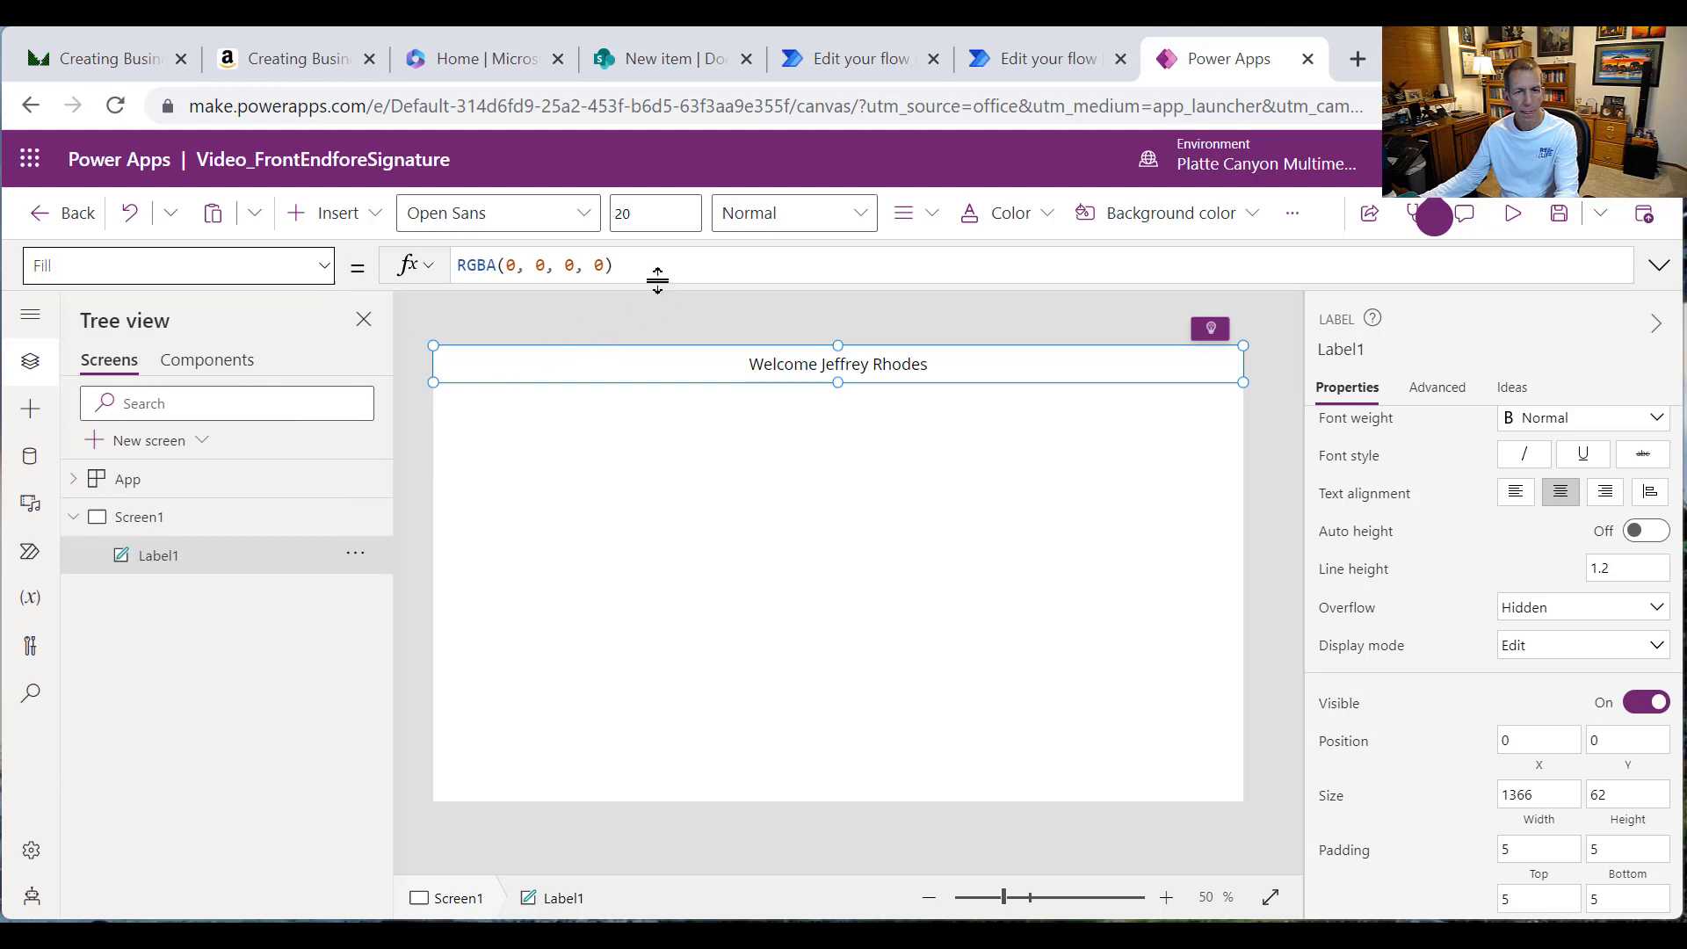
{"action": "left_click_drag", "start_coordinate": [644, 269], "coordinate": [196, 253]}
{"action": "type", "text": "Co"}
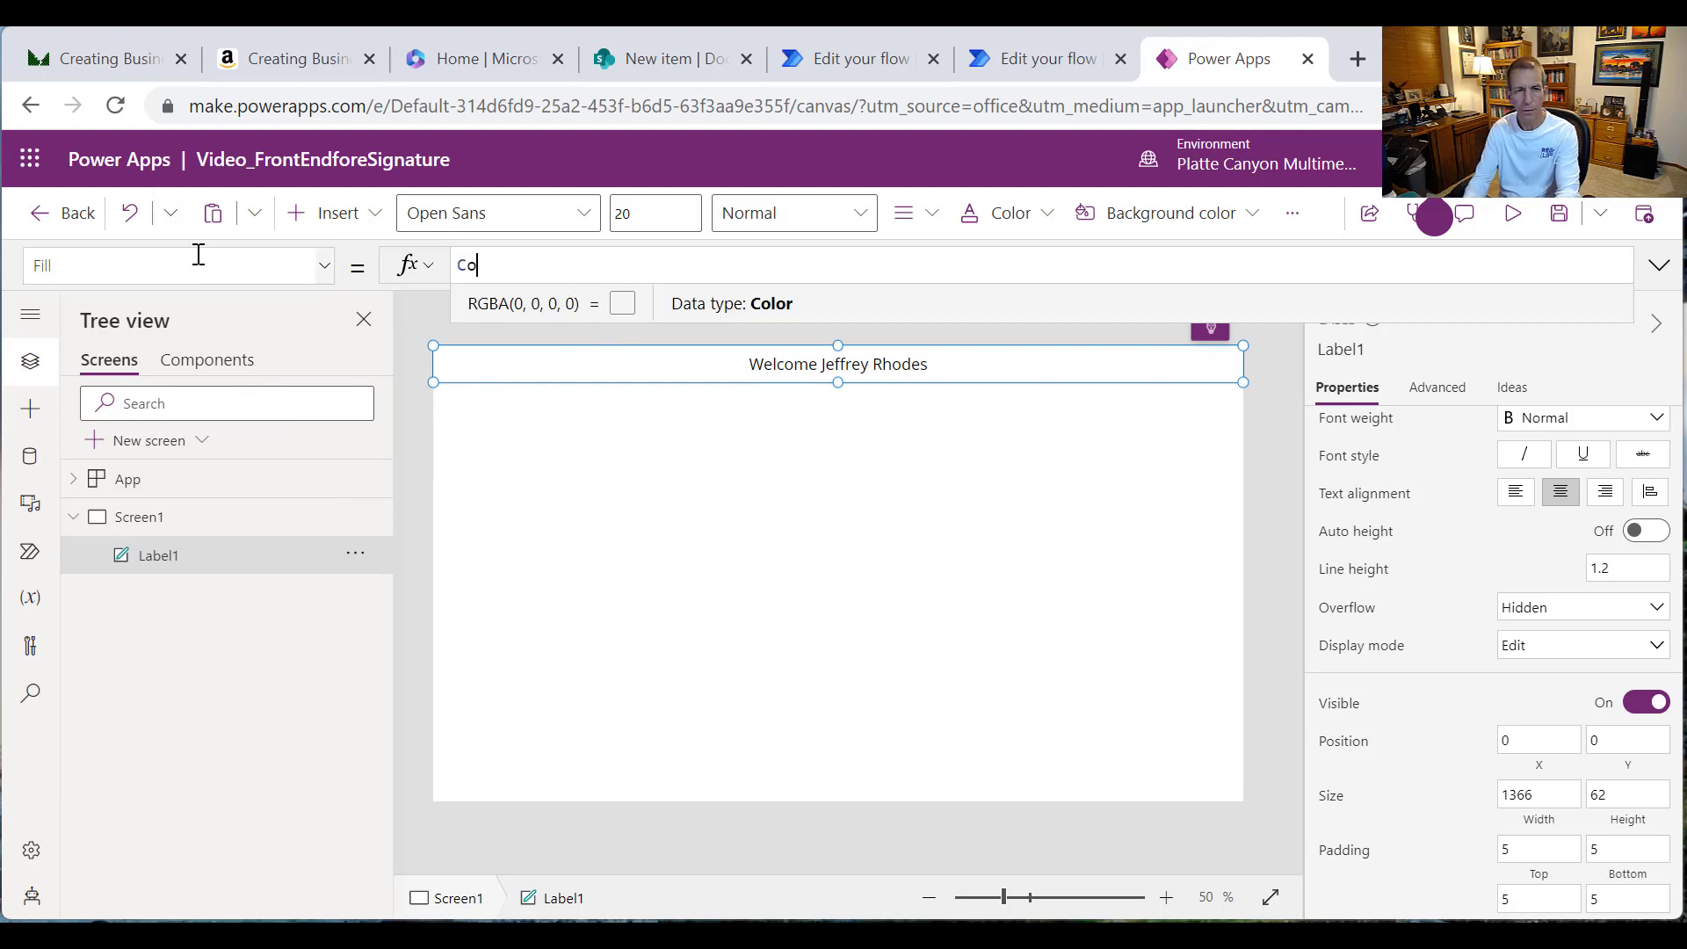
{"action": "type", "text": "lor.Na"}
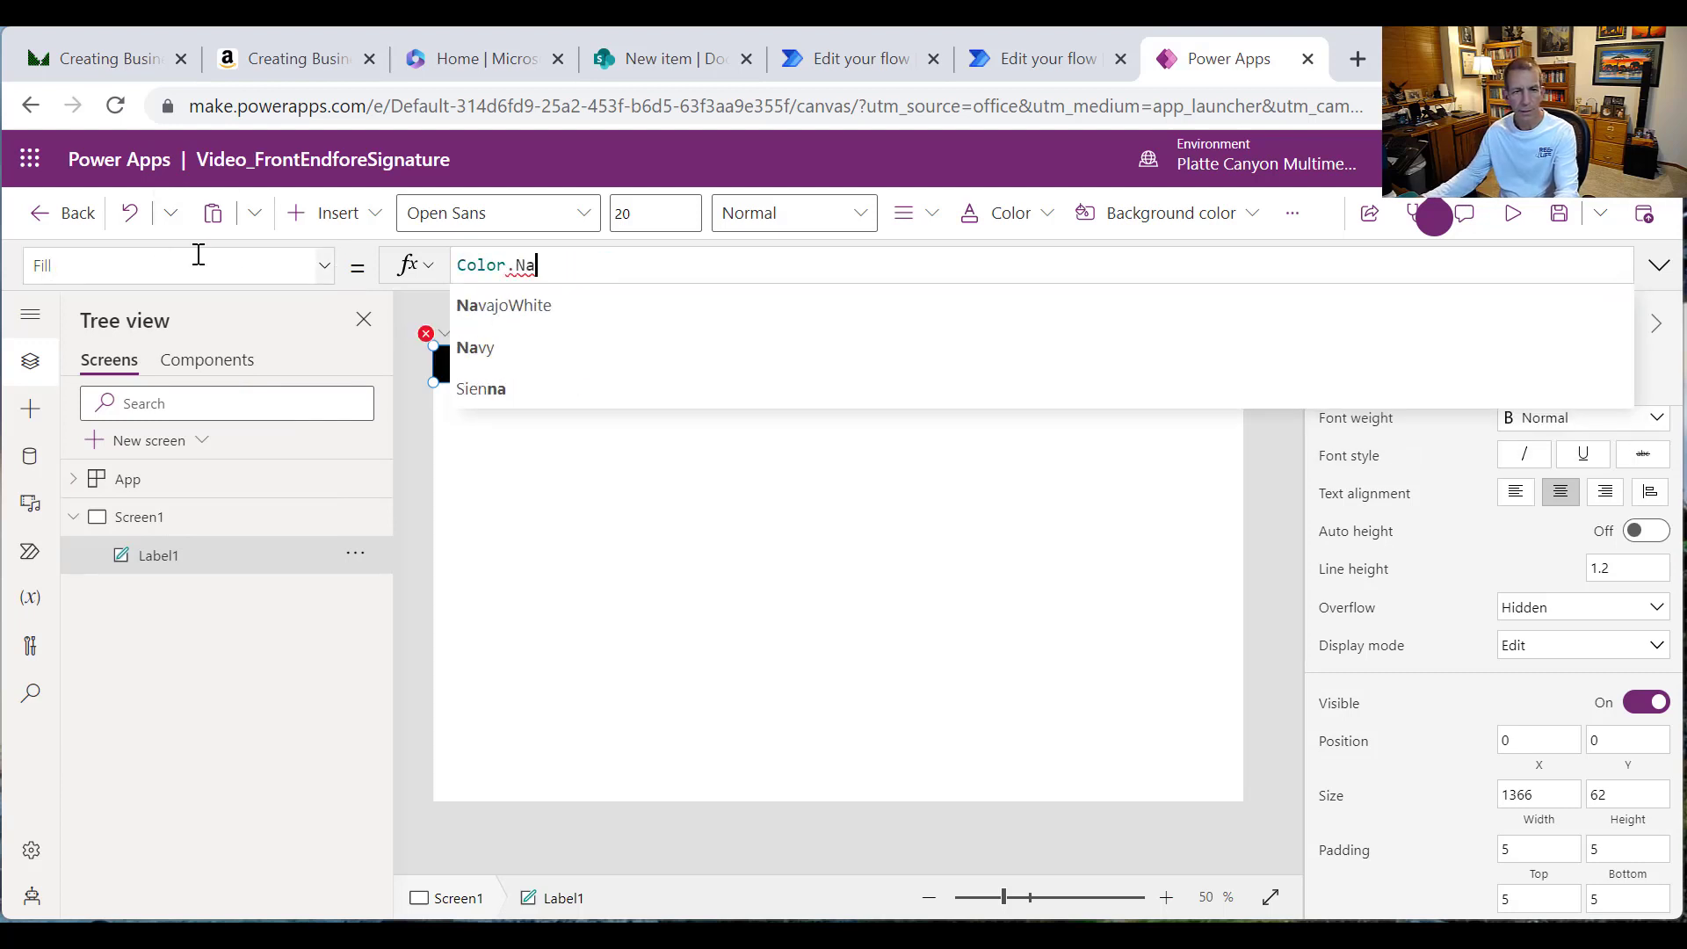
{"action": "left_click", "coordinate": [470, 348]}
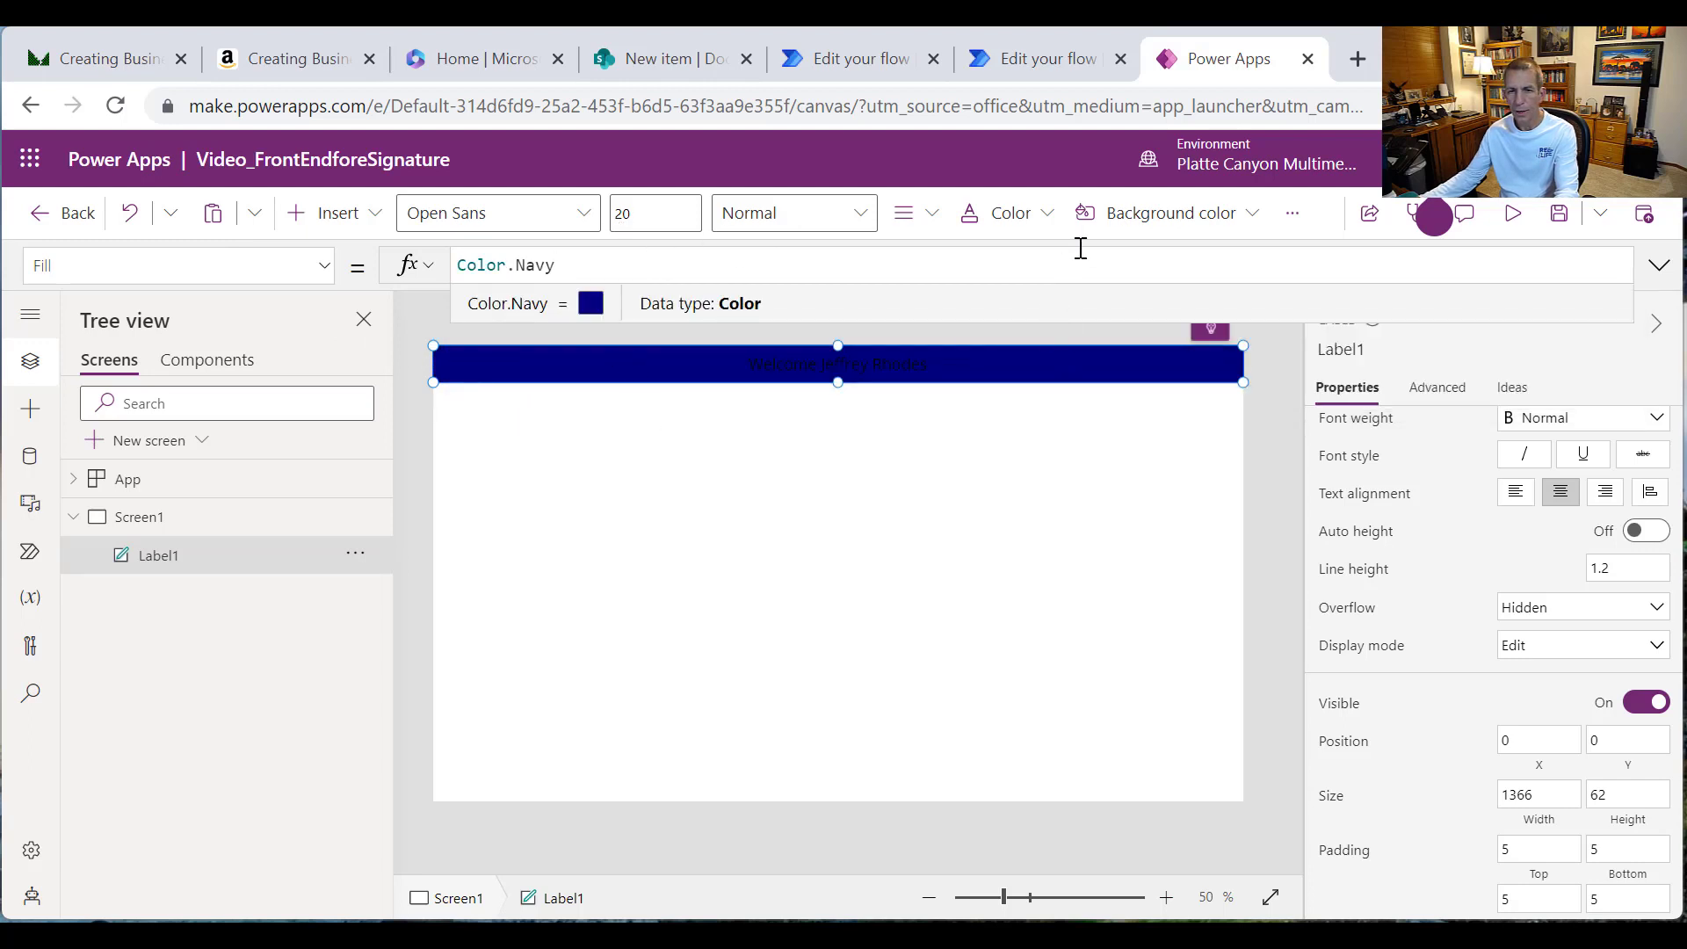
{"action": "left_click", "coordinate": [1049, 216]}
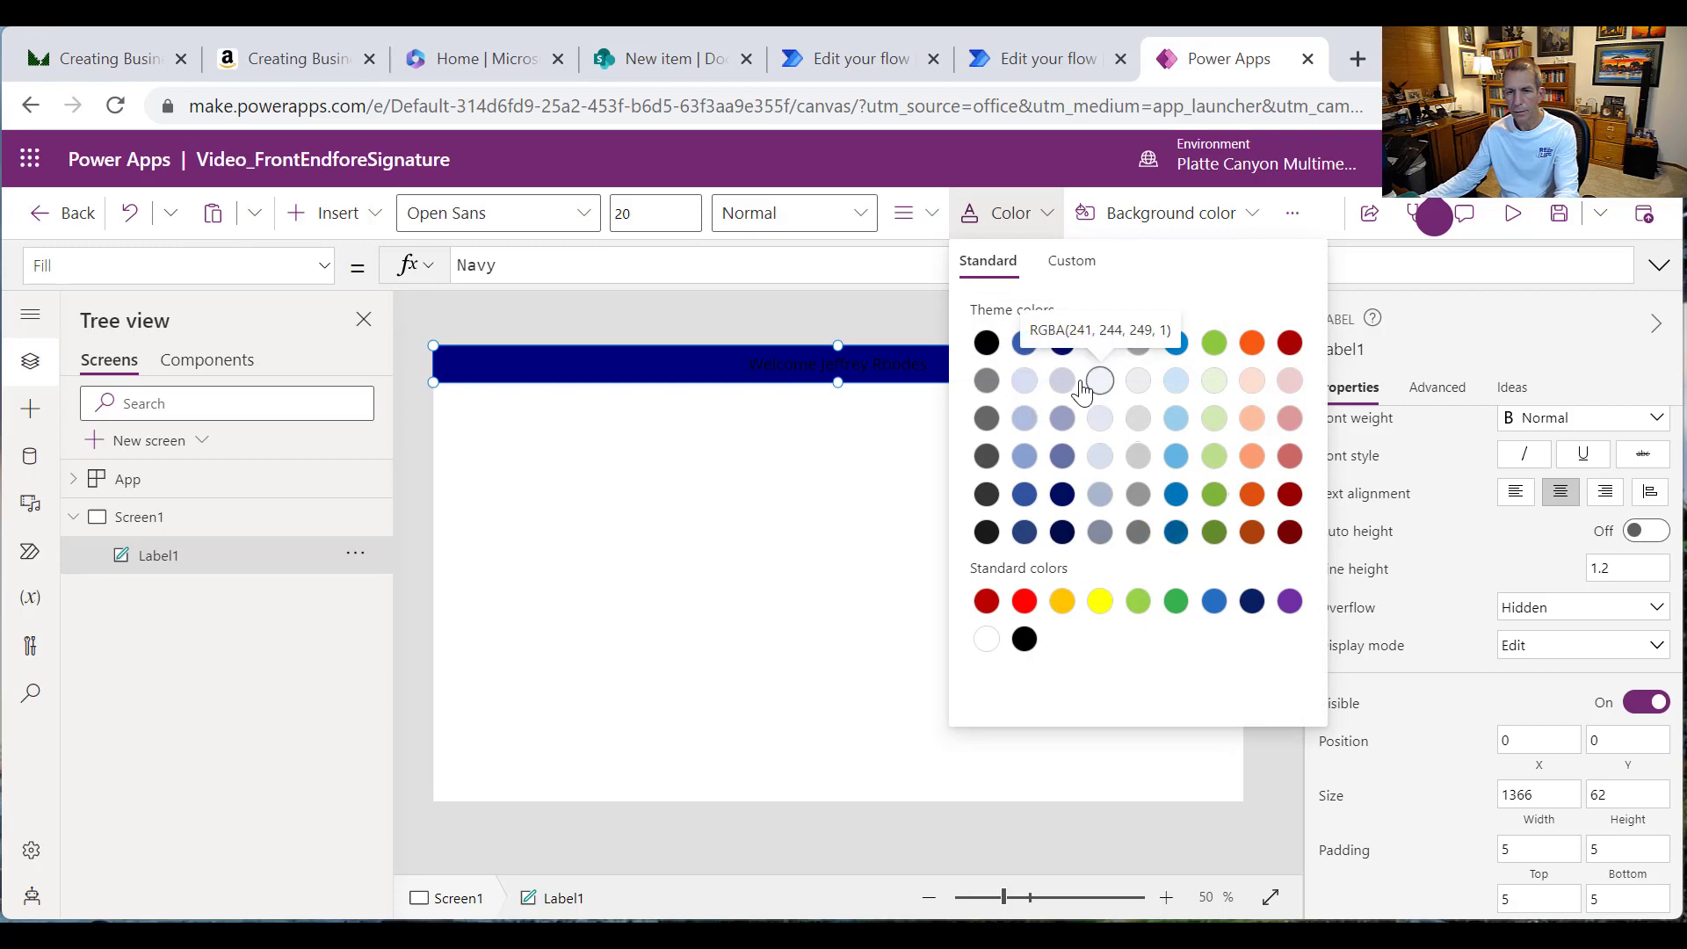
{"action": "left_click", "coordinate": [989, 641]}
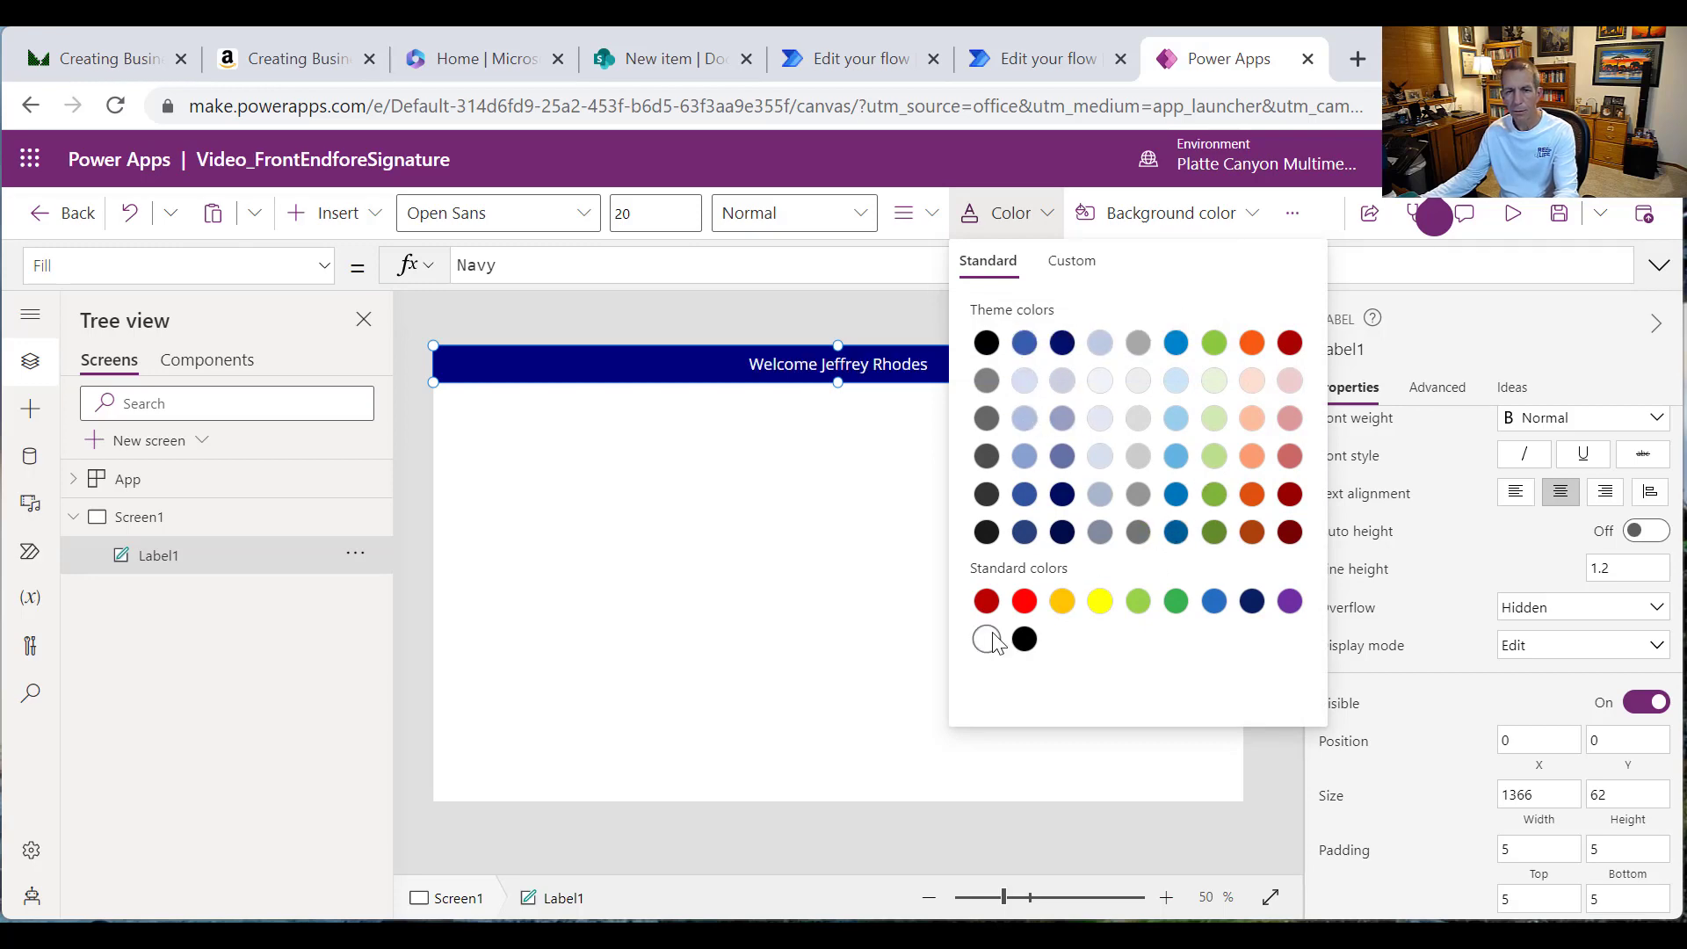
{"action": "left_click", "coordinate": [660, 596]}
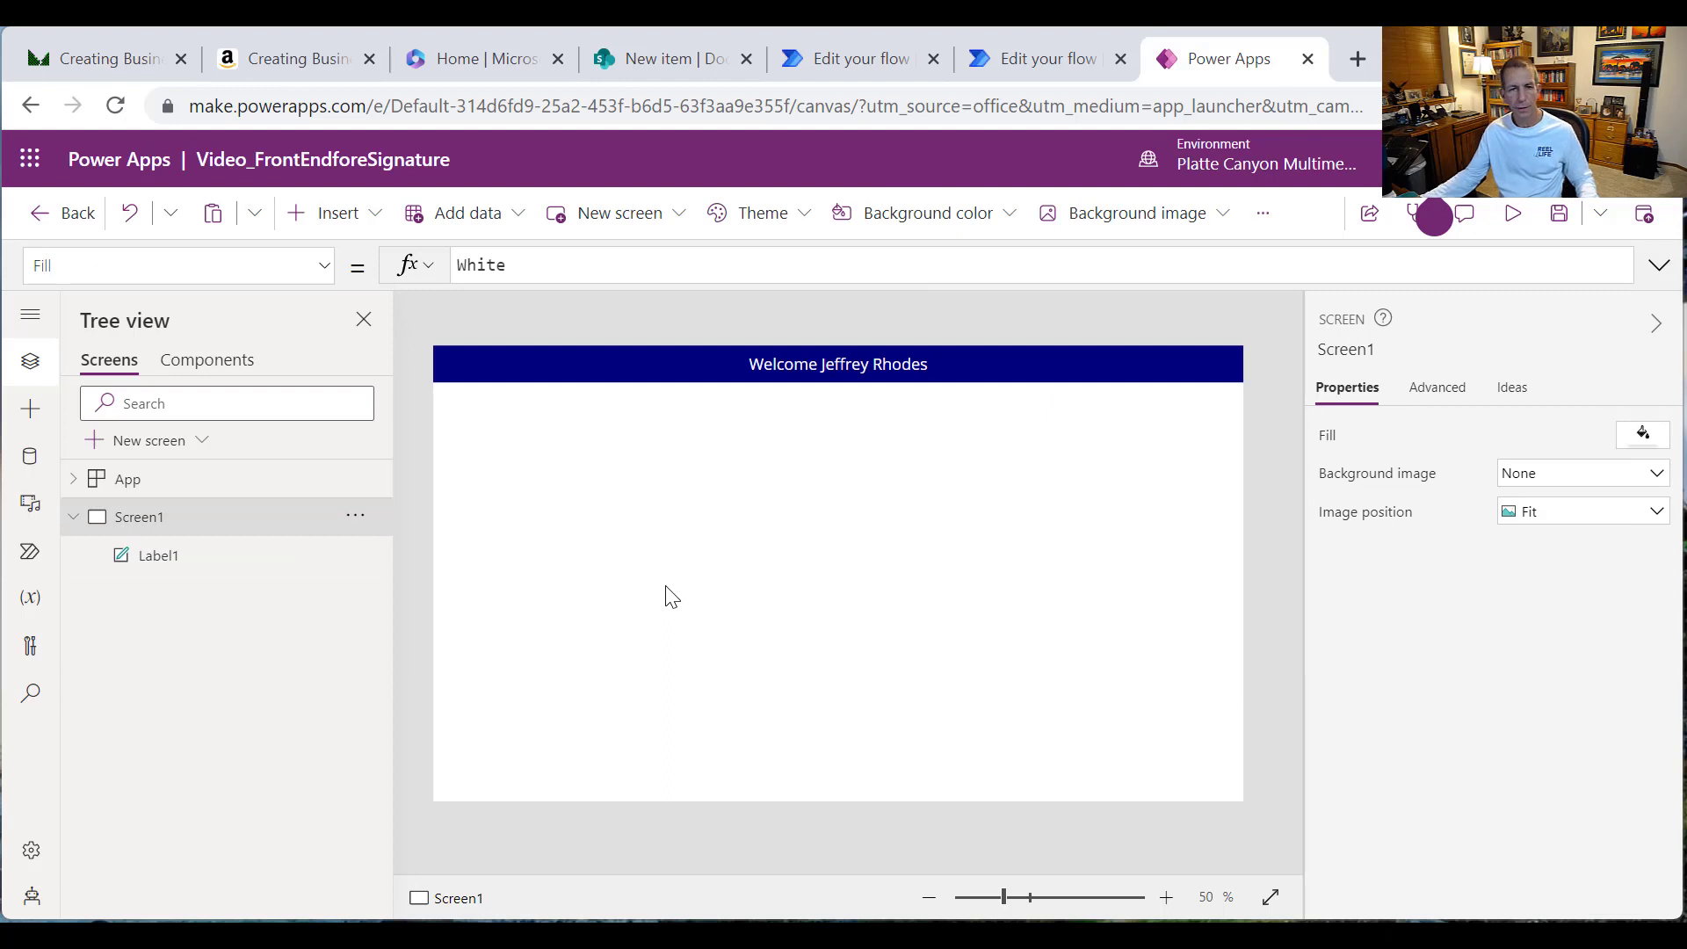
Step: Insert Label2 below the header on the left, reading 'Title: '
{"action": "left_click", "coordinate": [360, 215]}
{"action": "left_click", "coordinate": [443, 337]}
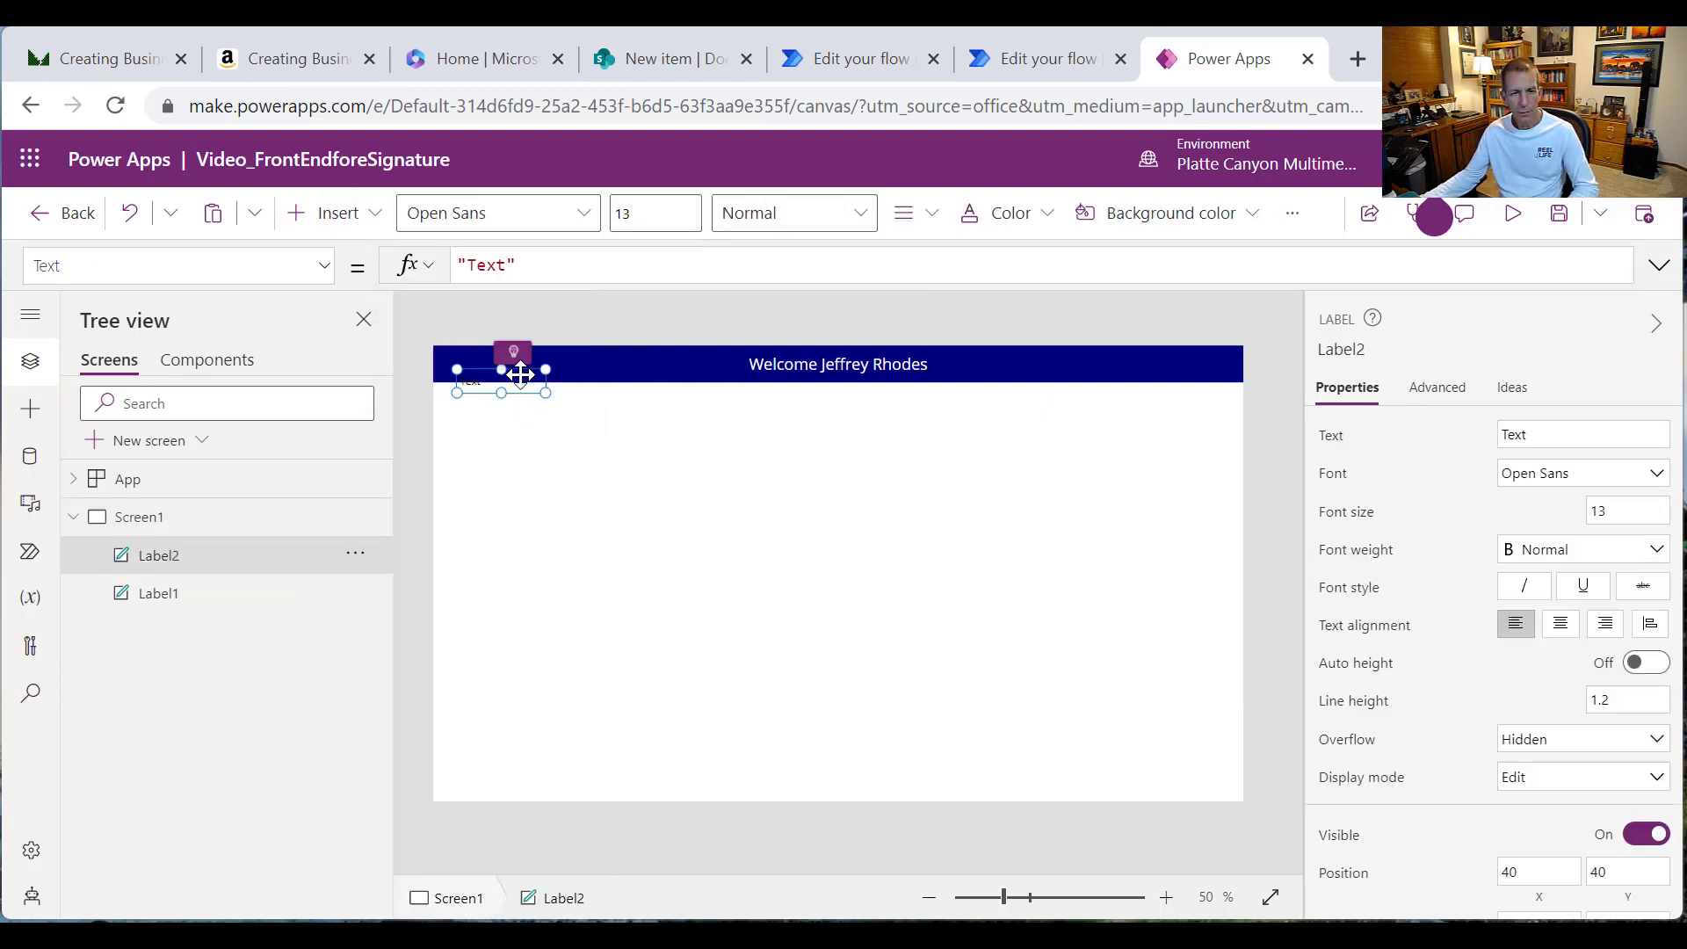
{"action": "left_click_drag", "start_coordinate": [507, 360], "coordinate": [481, 418]}
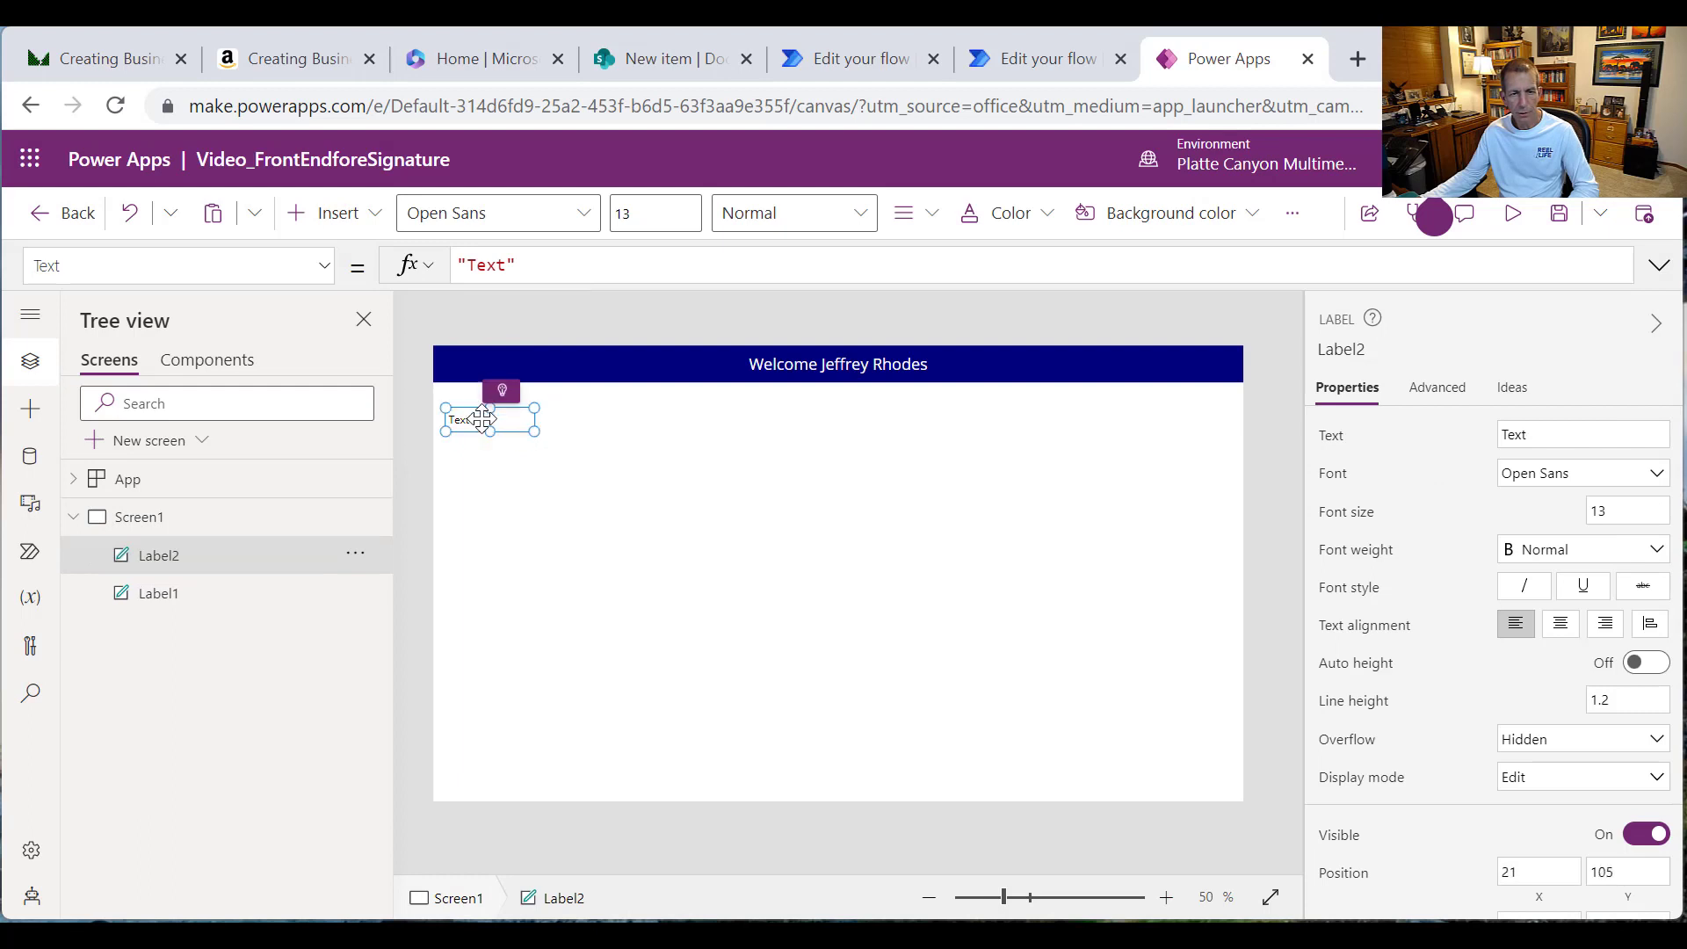
{"action": "double_click", "coordinate": [483, 265]}
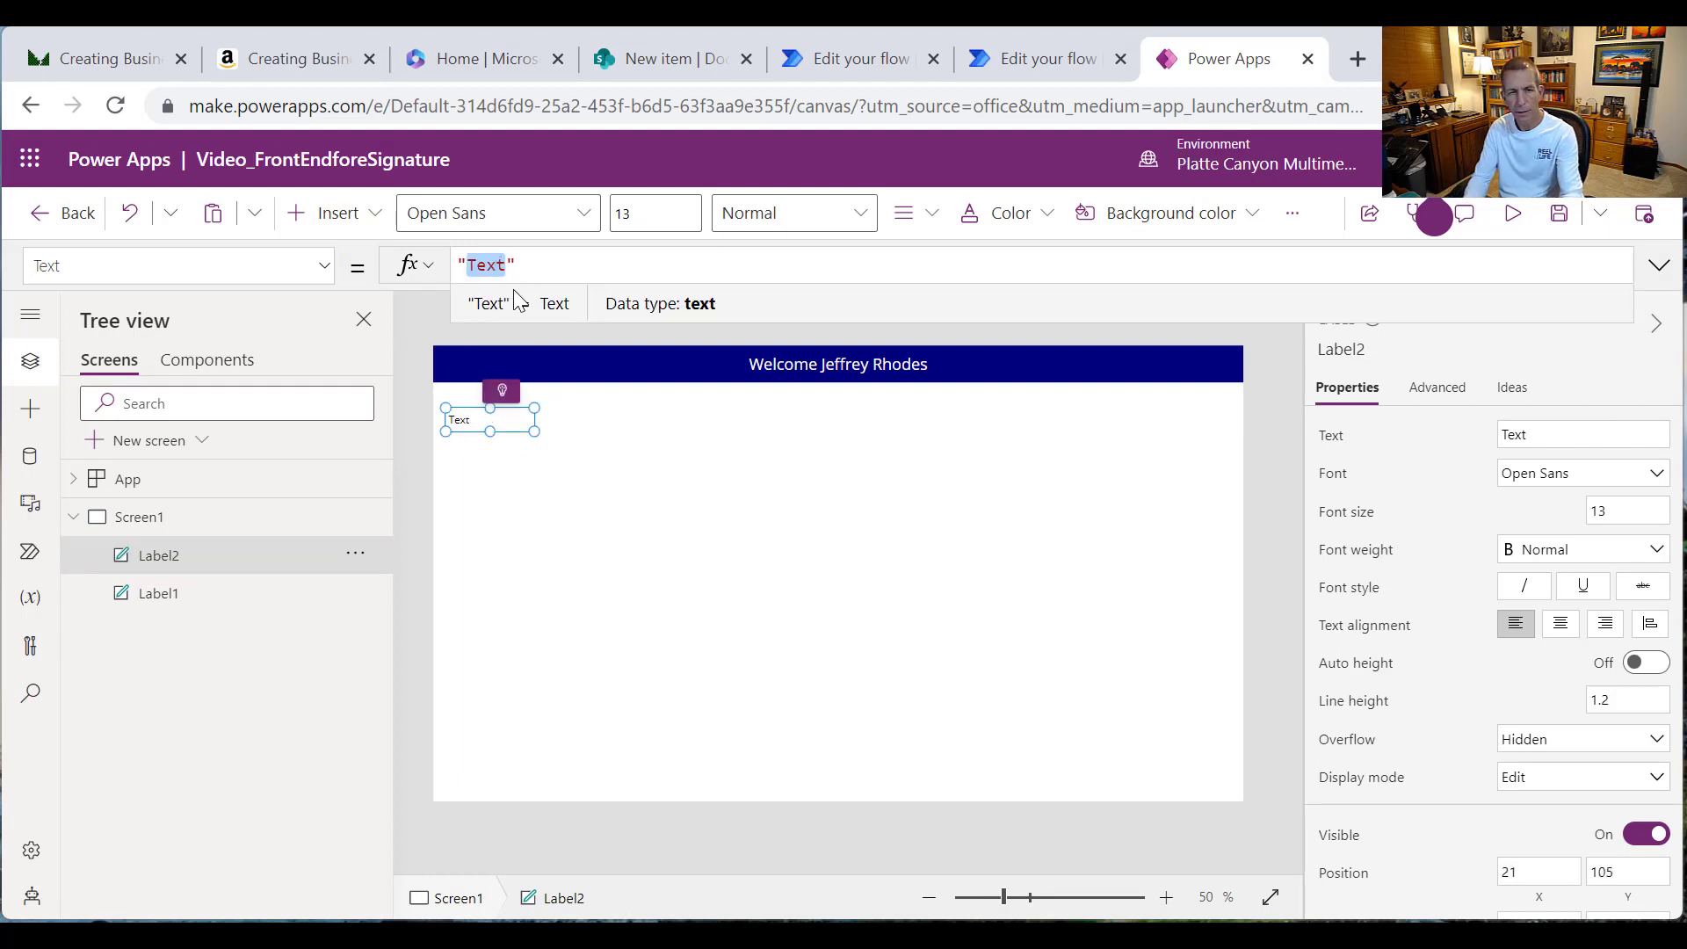
{"action": "type", "text": "Title:"}
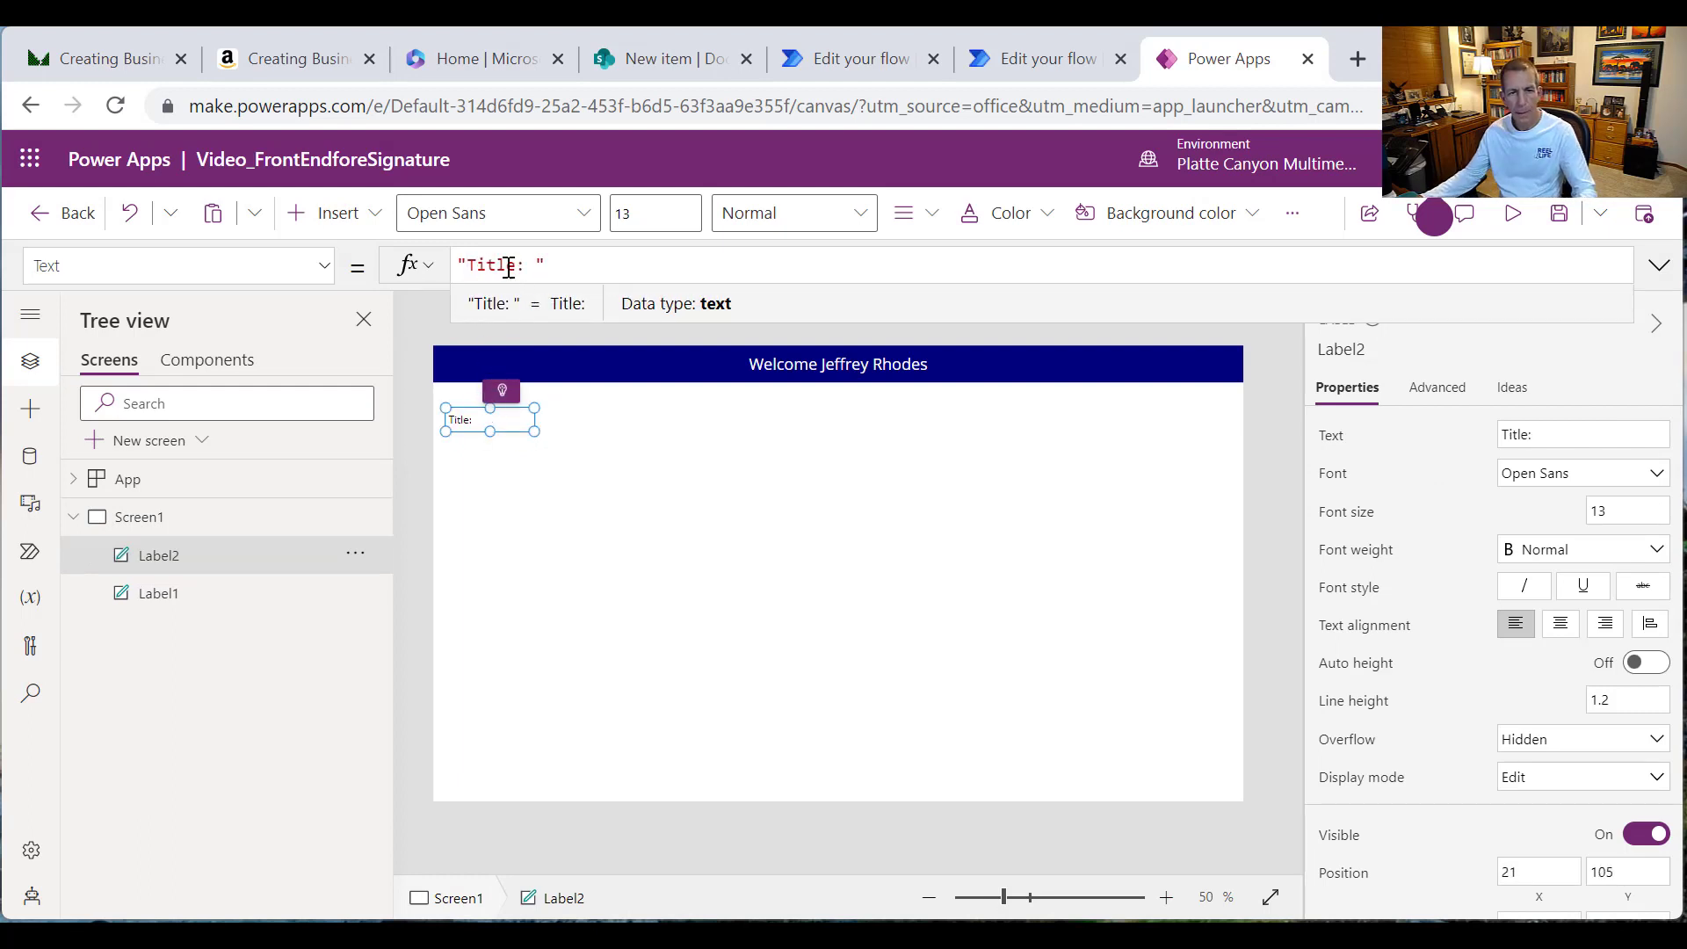
{"action": "left_click", "coordinate": [606, 448]}
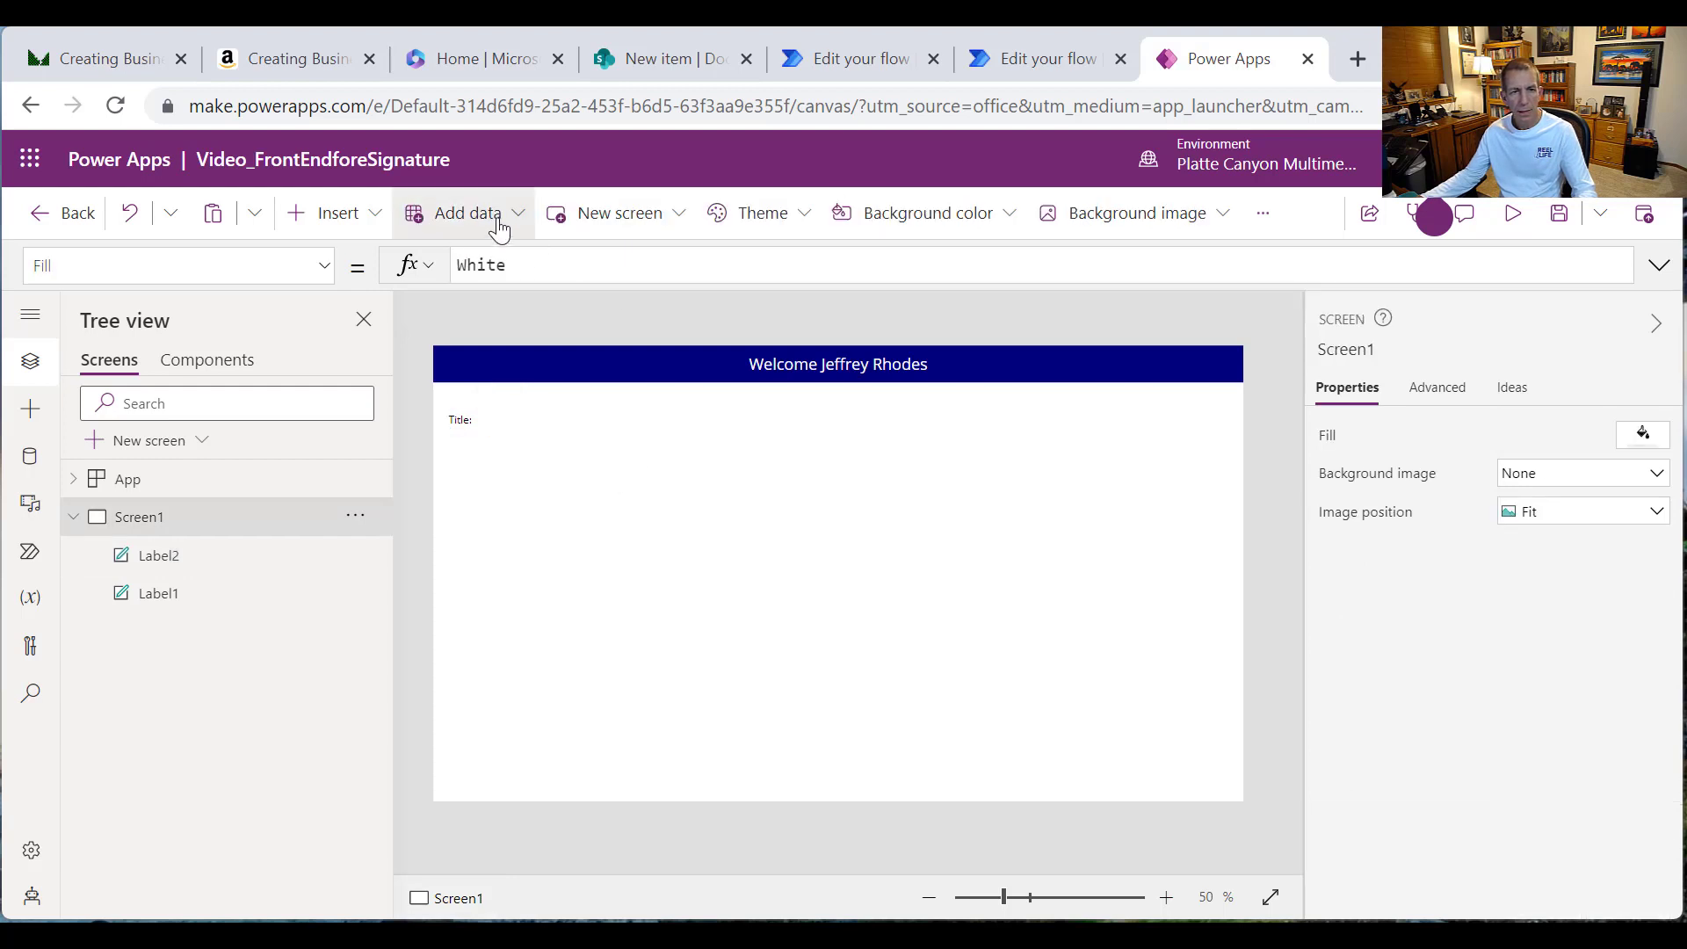
{"action": "left_click", "coordinate": [384, 225]}
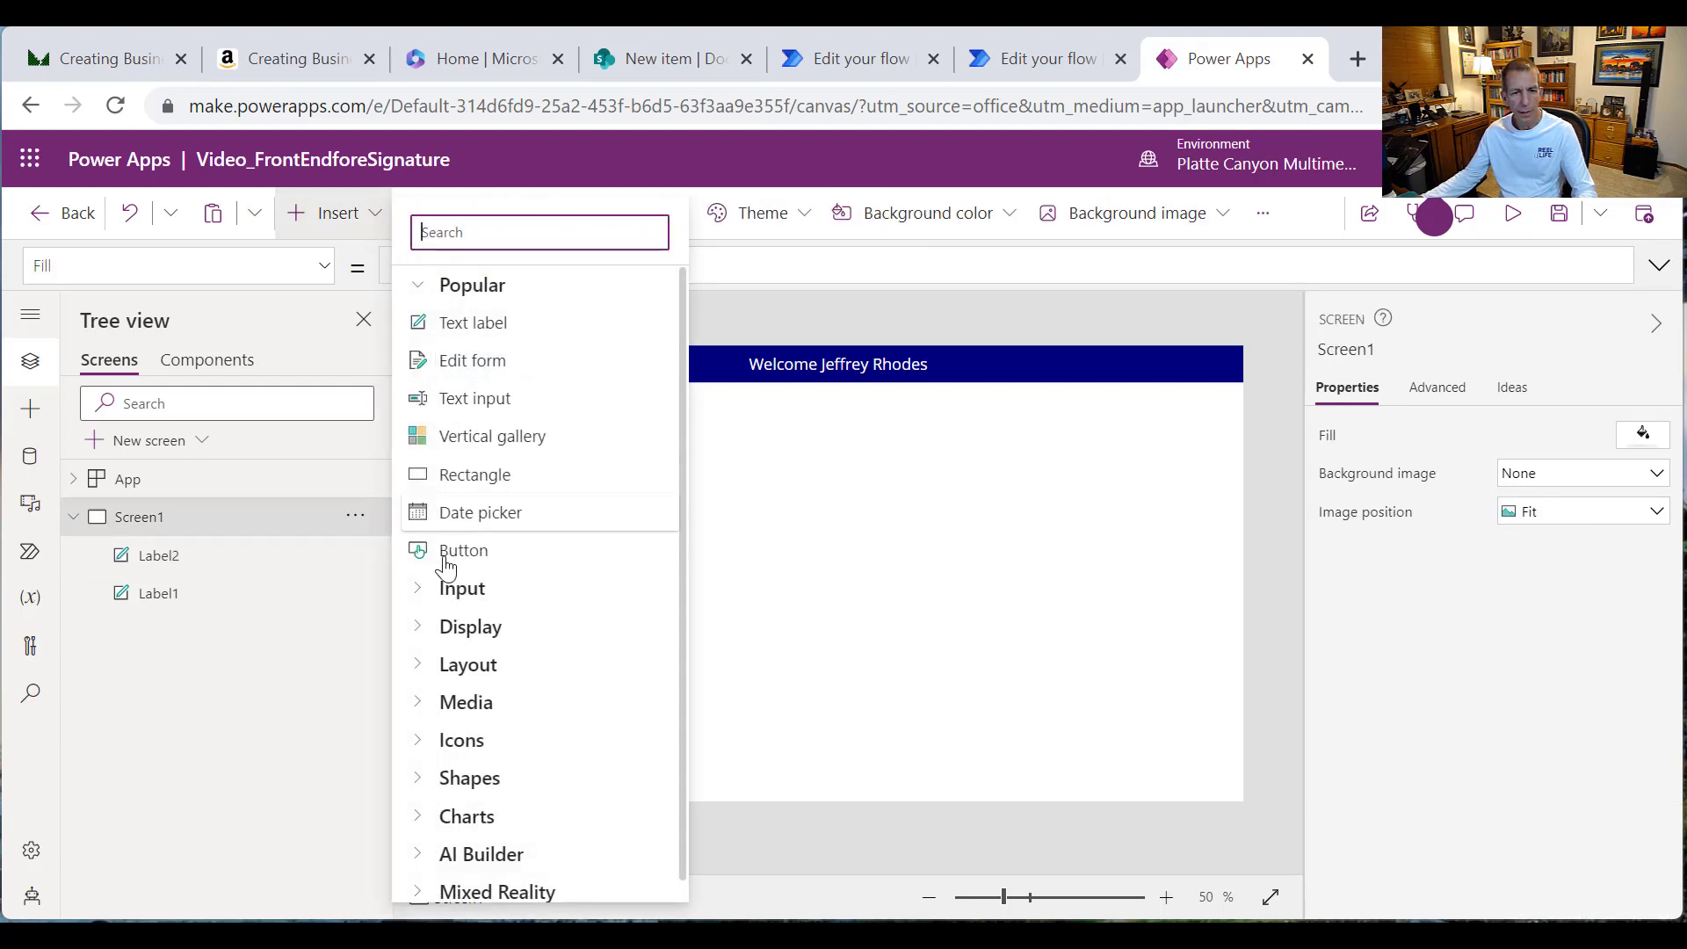
Step: Add a text input beside the Title: label and clear its default text
{"action": "left_click", "coordinate": [475, 398]}
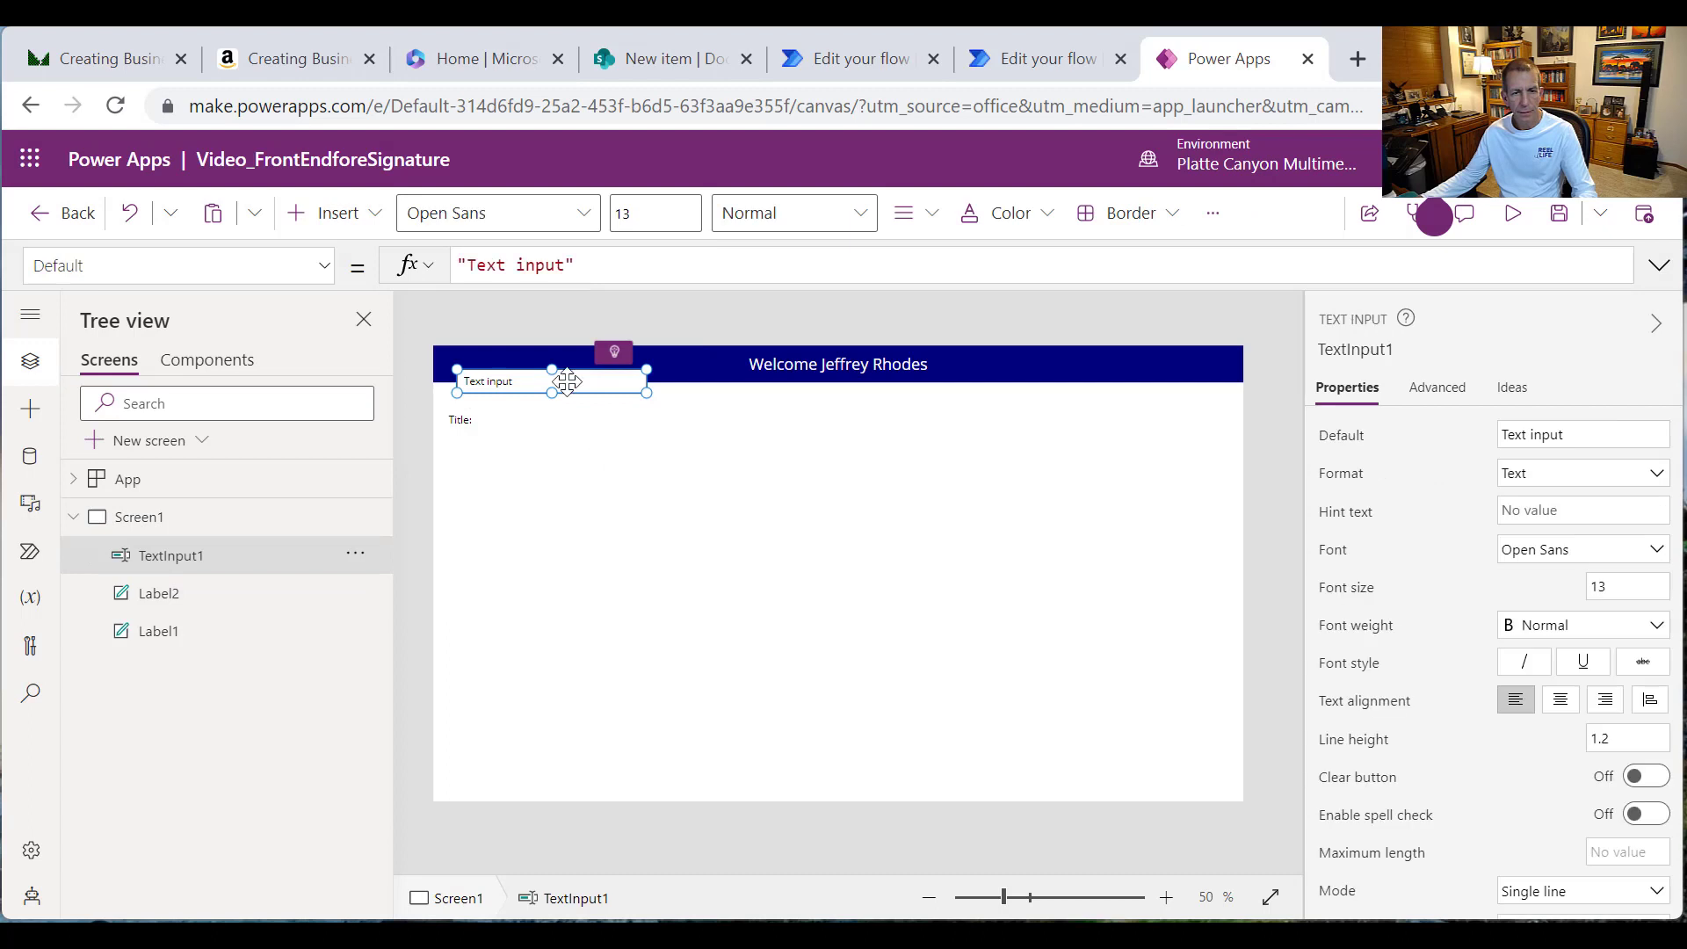
{"action": "left_click_drag", "start_coordinate": [567, 382], "coordinate": [934, 406]}
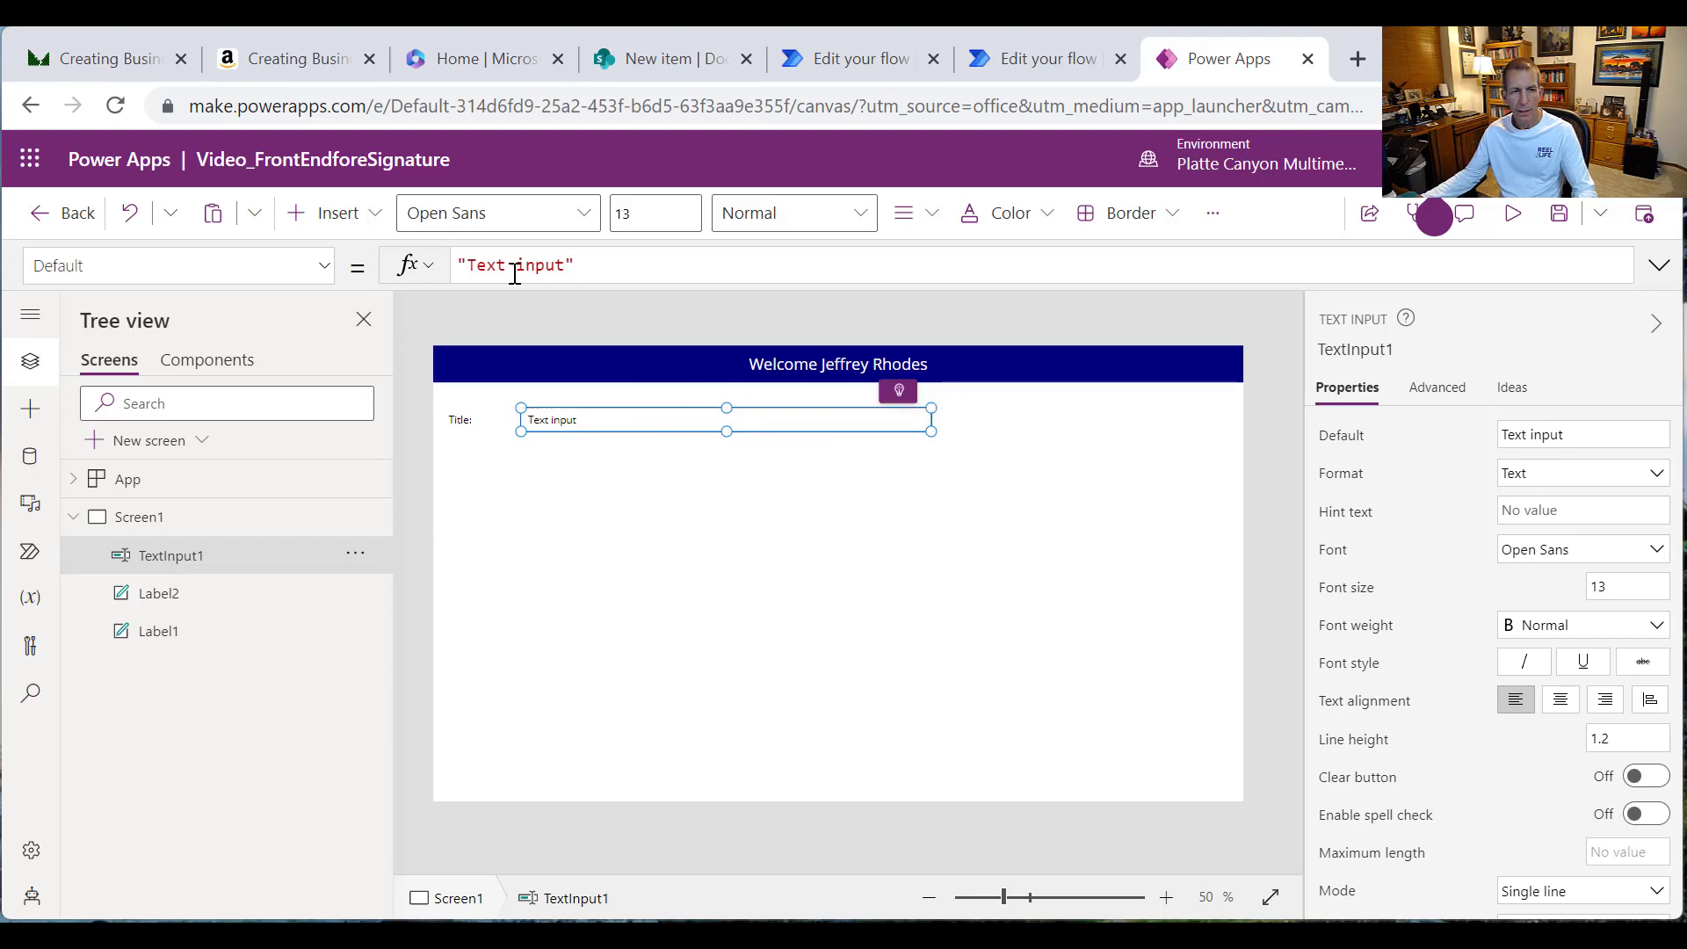
{"action": "left_click_drag", "start_coordinate": [530, 267], "coordinate": [567, 265]}
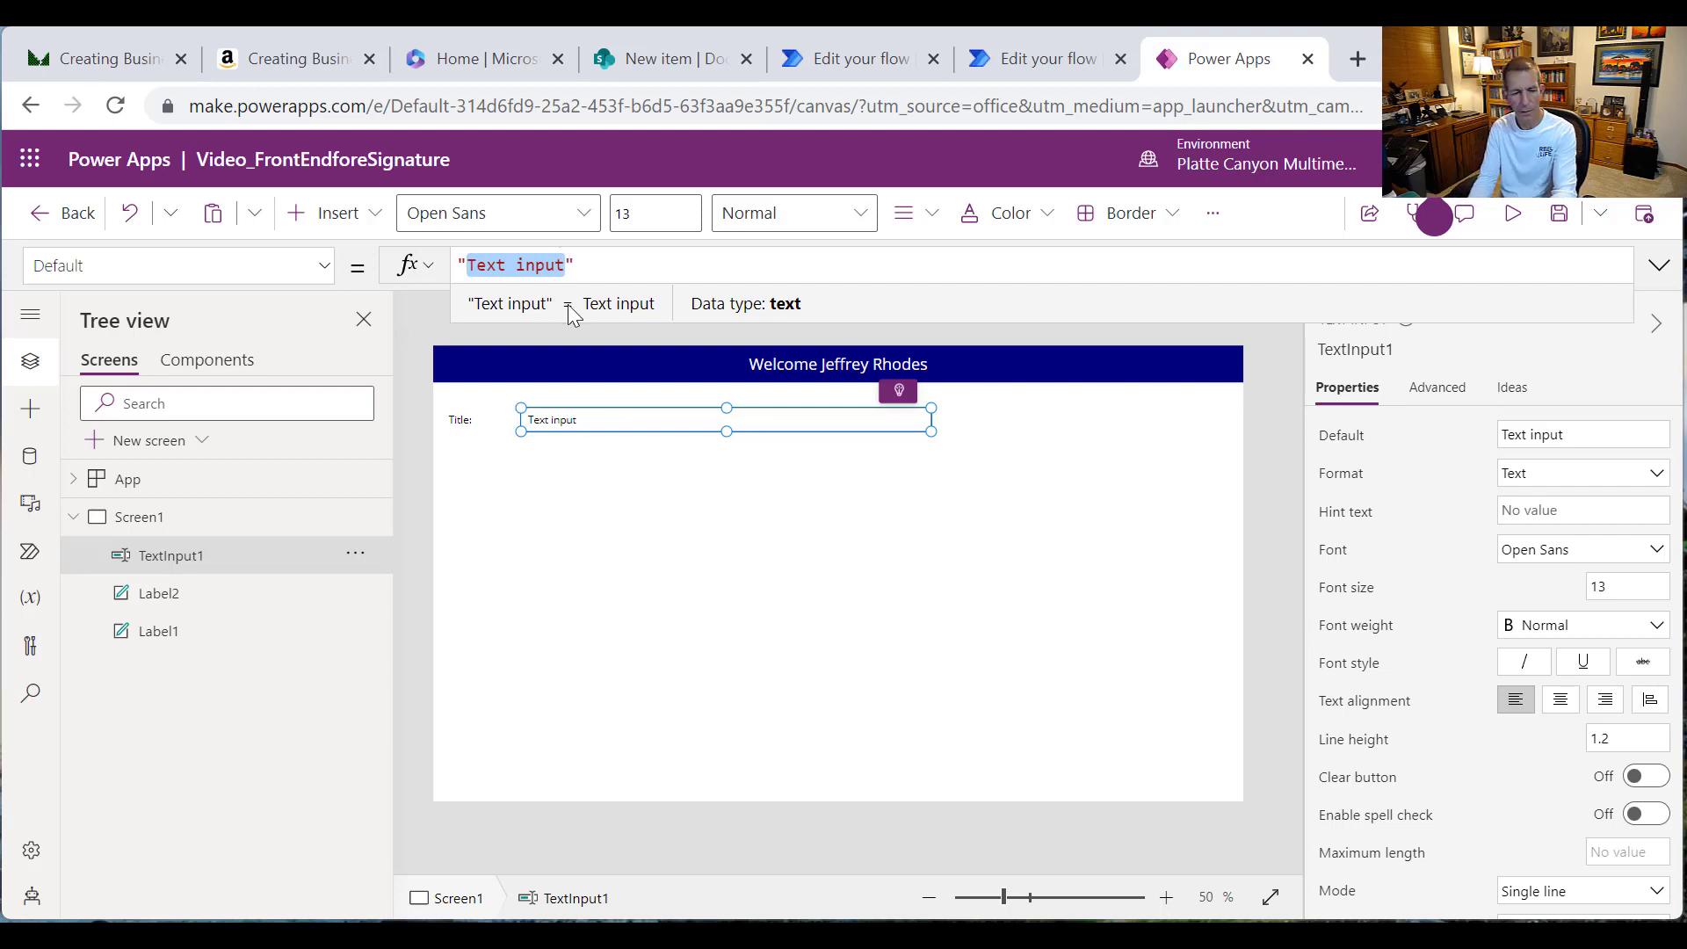
{"action": "key", "text": "BackSpace"}
{"action": "type", "text": "Sam"}
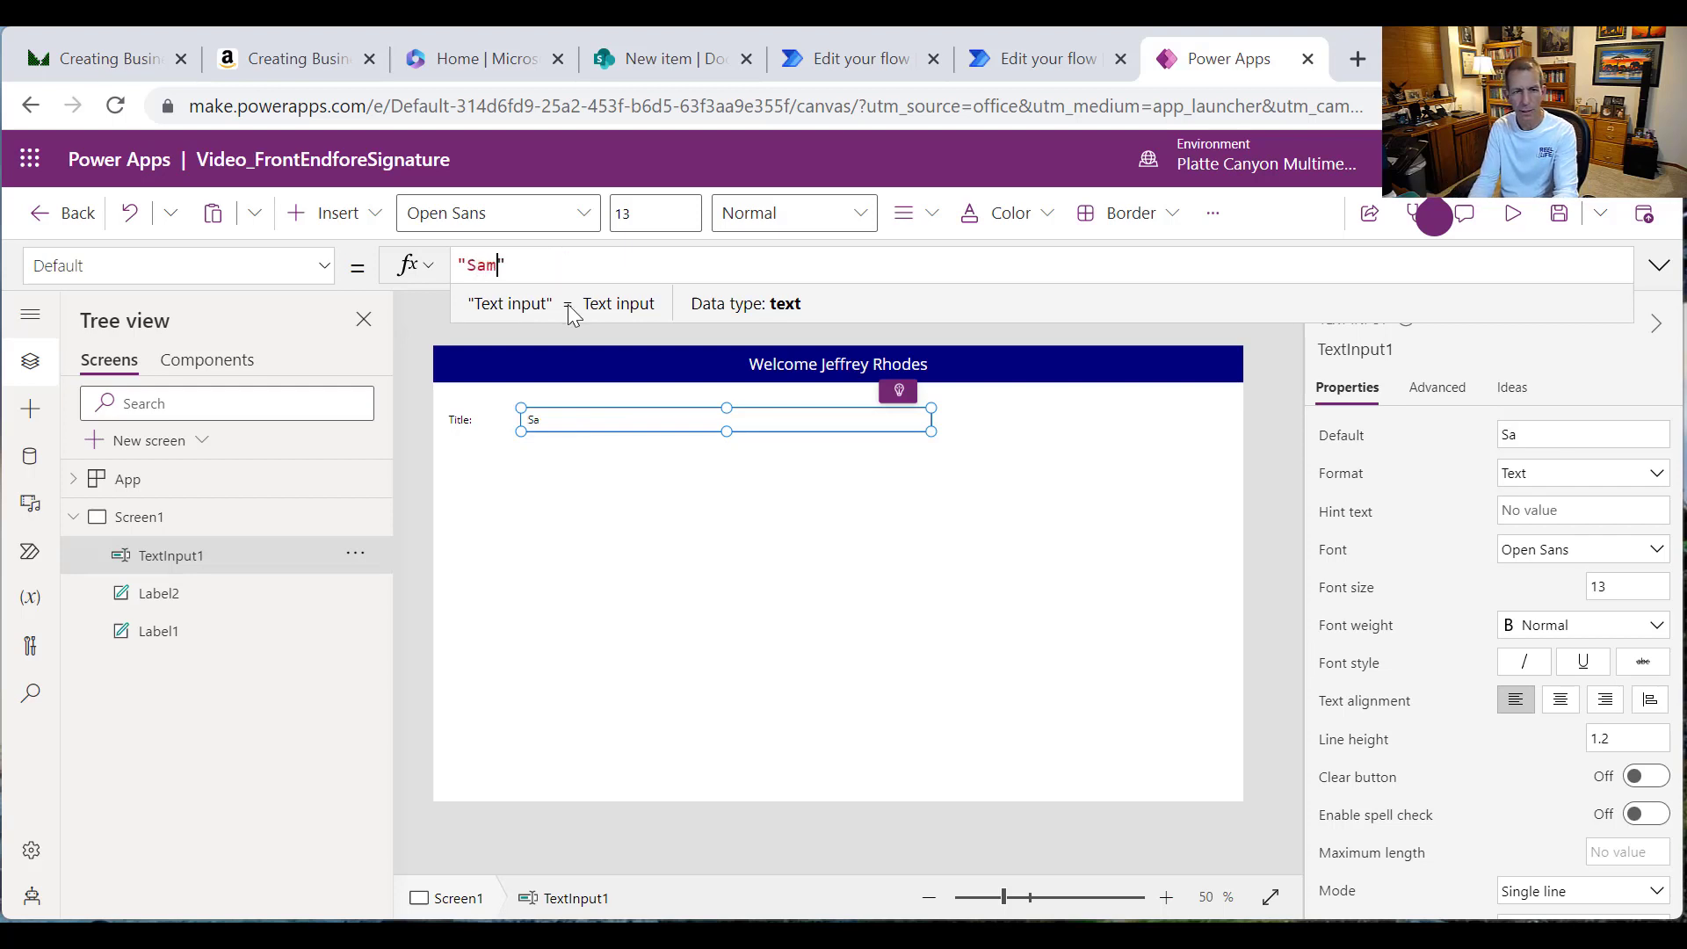
{"action": "type", "text": "ple"}
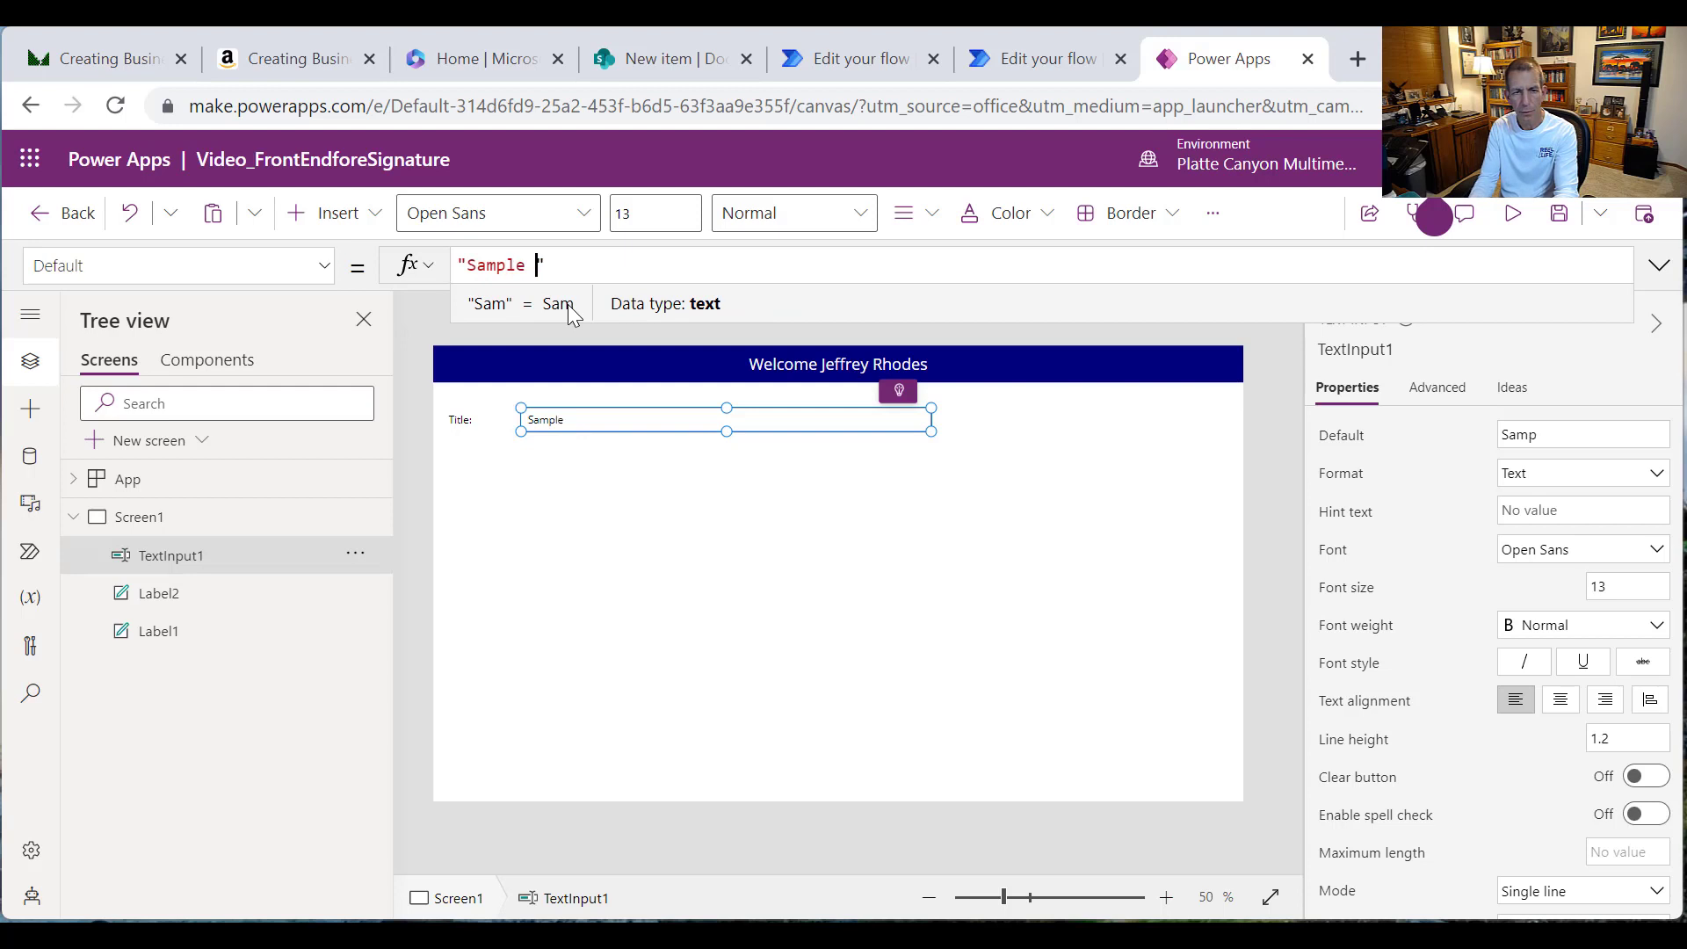
{"action": "type", "text": " Form"}
{"action": "key", "text": "BackSpace"}
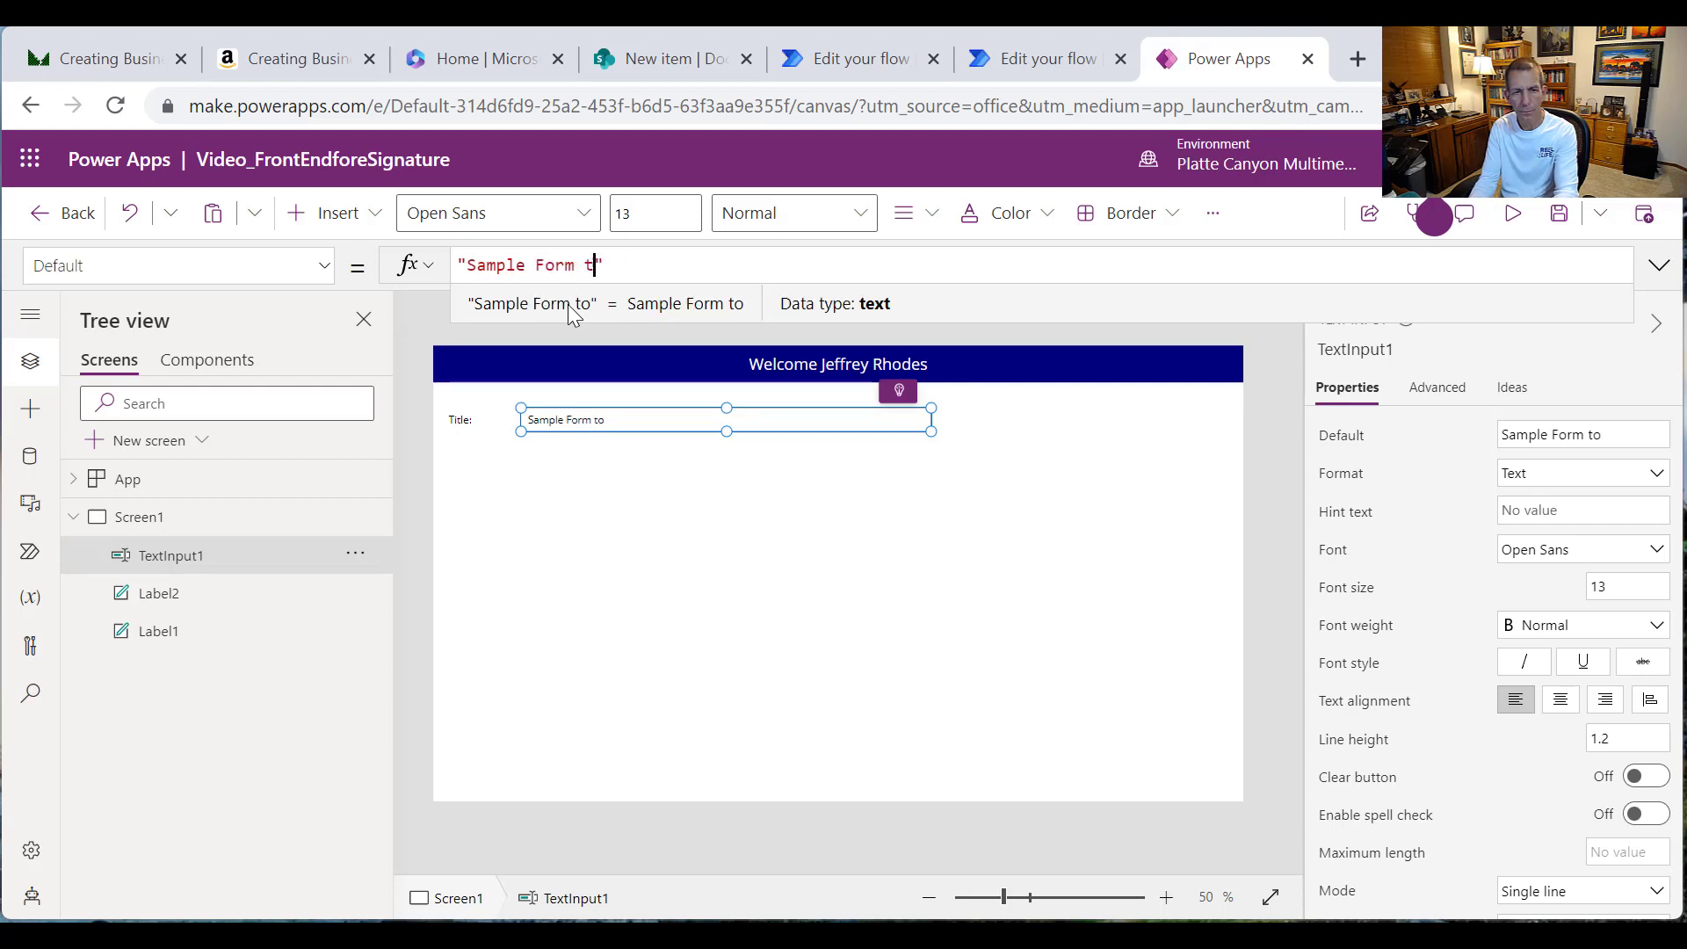
{"action": "key", "text": "BackSpace"}
{"action": "key", "text": "BackSpace"}
{"action": "key", "text": "BackSpace"}
{"action": "key", "text": "BackSpace"}
{"action": "key", "text": "BackSpace"}
{"action": "key", "text": "BackSpace"}
{"action": "key", "text": "BackSpace"}
{"action": "key", "text": "BackSpace"}
{"action": "key", "text": "BackSpace"}
{"action": "key", "text": "BackSpace"}
{"action": "key", "text": "BackSpace"}
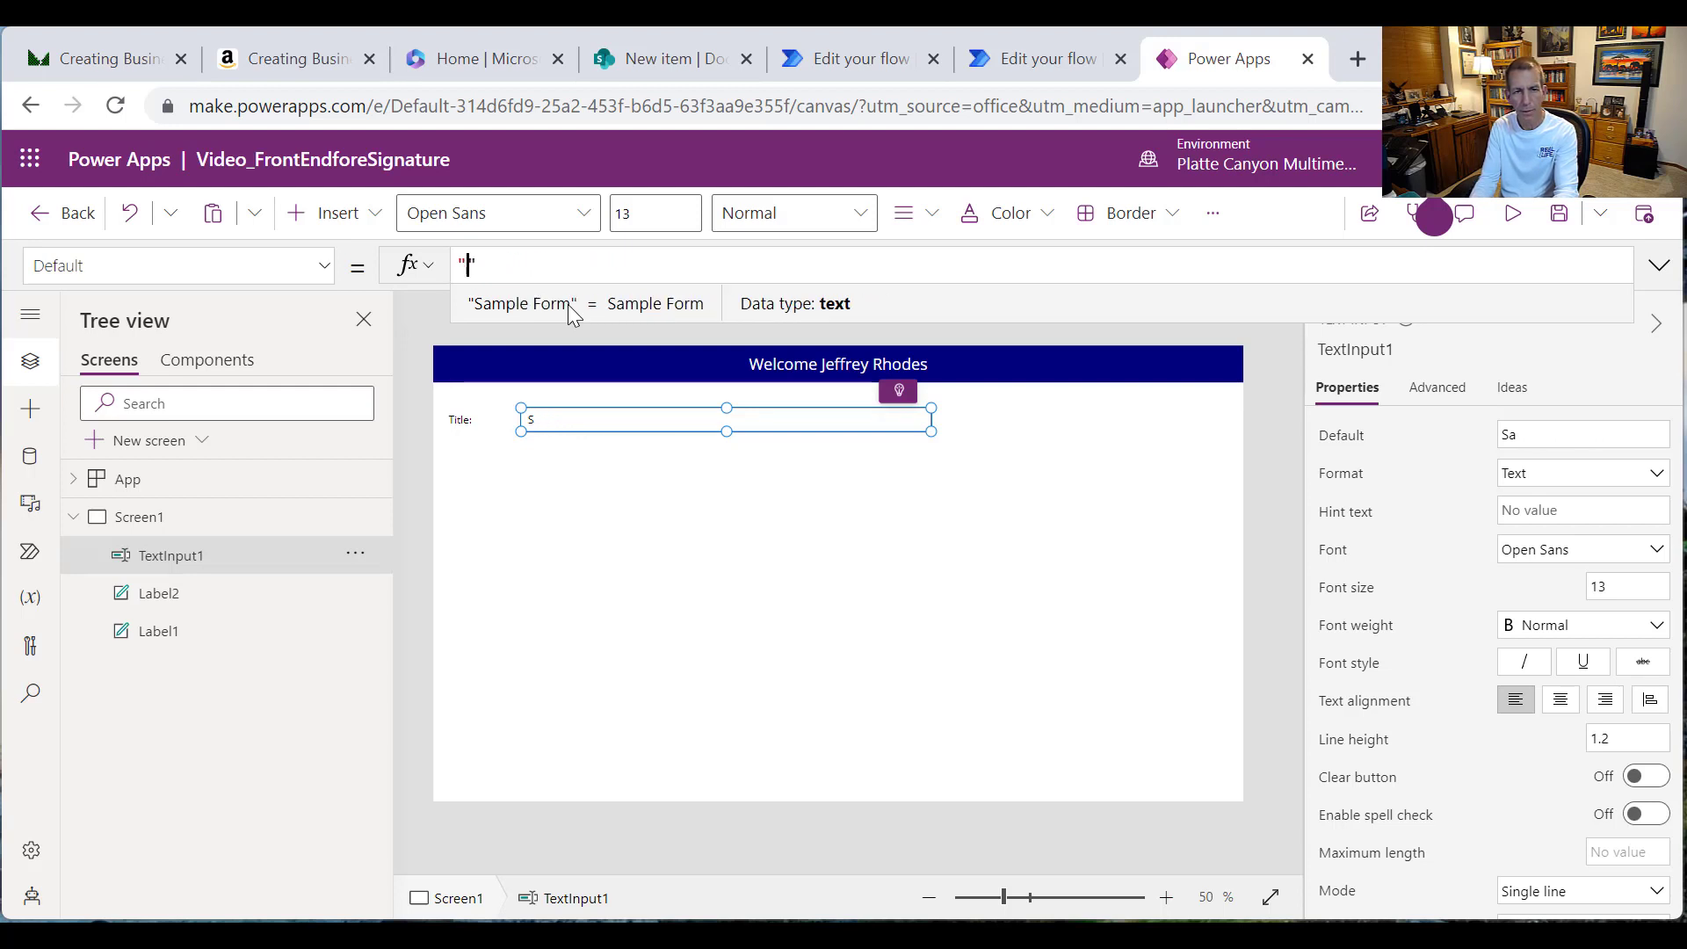
Step: Set the text input's Default to 'Form to Authorize XYZ'
{"action": "type", "text": "Form "}
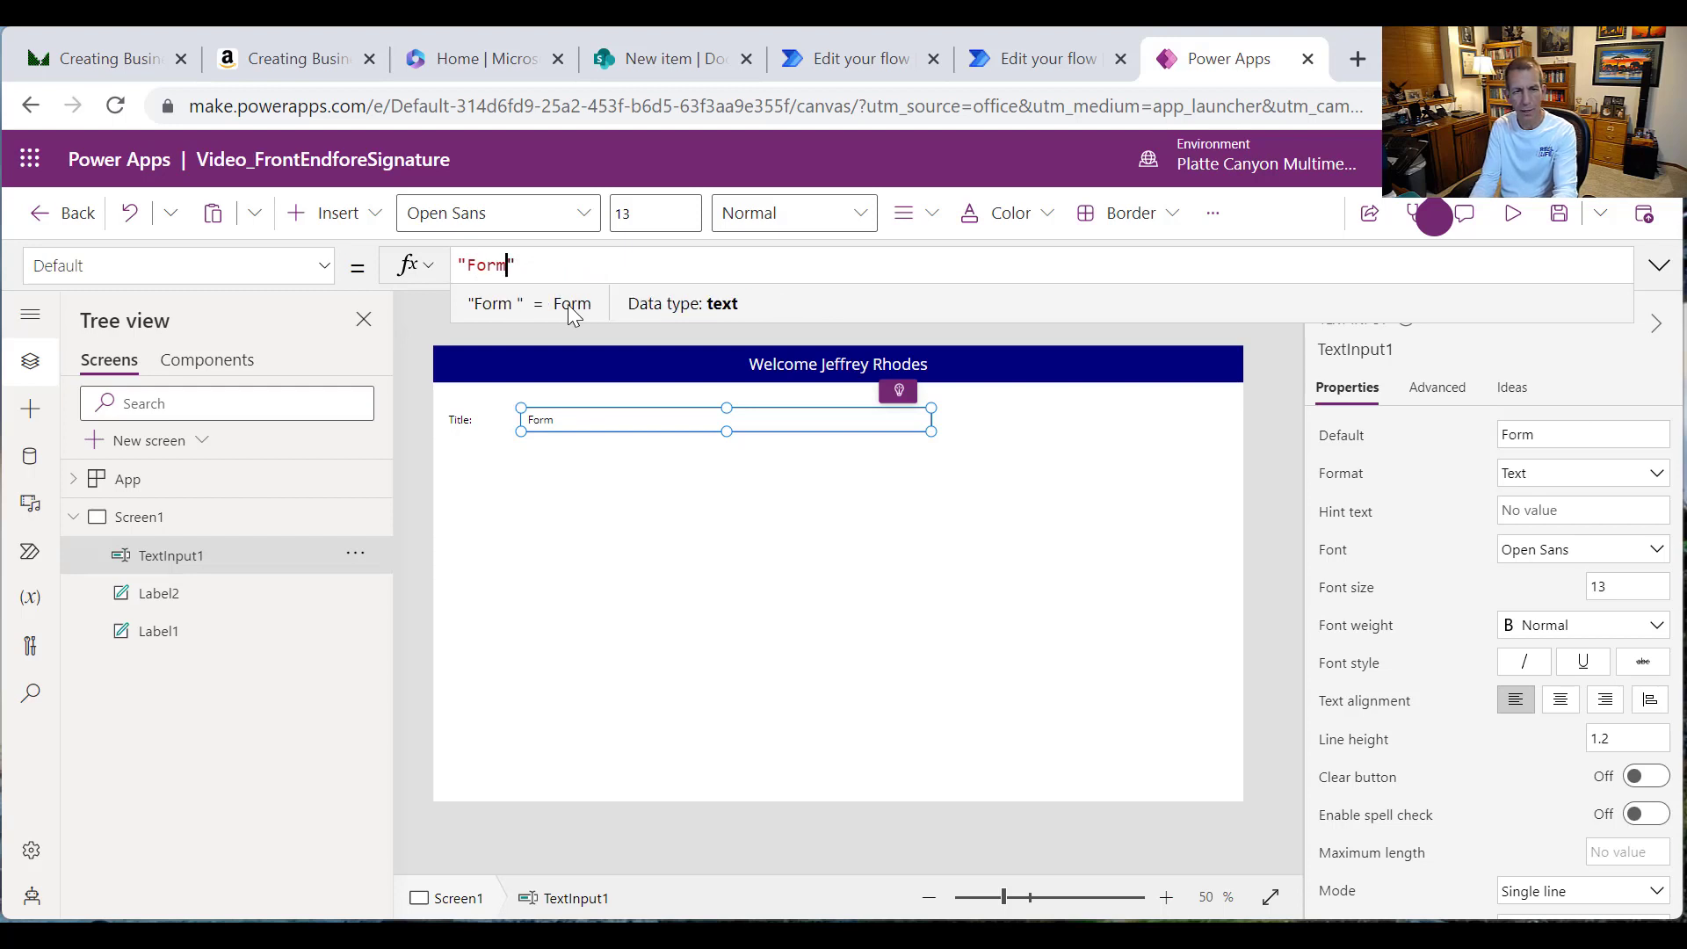
{"action": "type", "text": "orm to "}
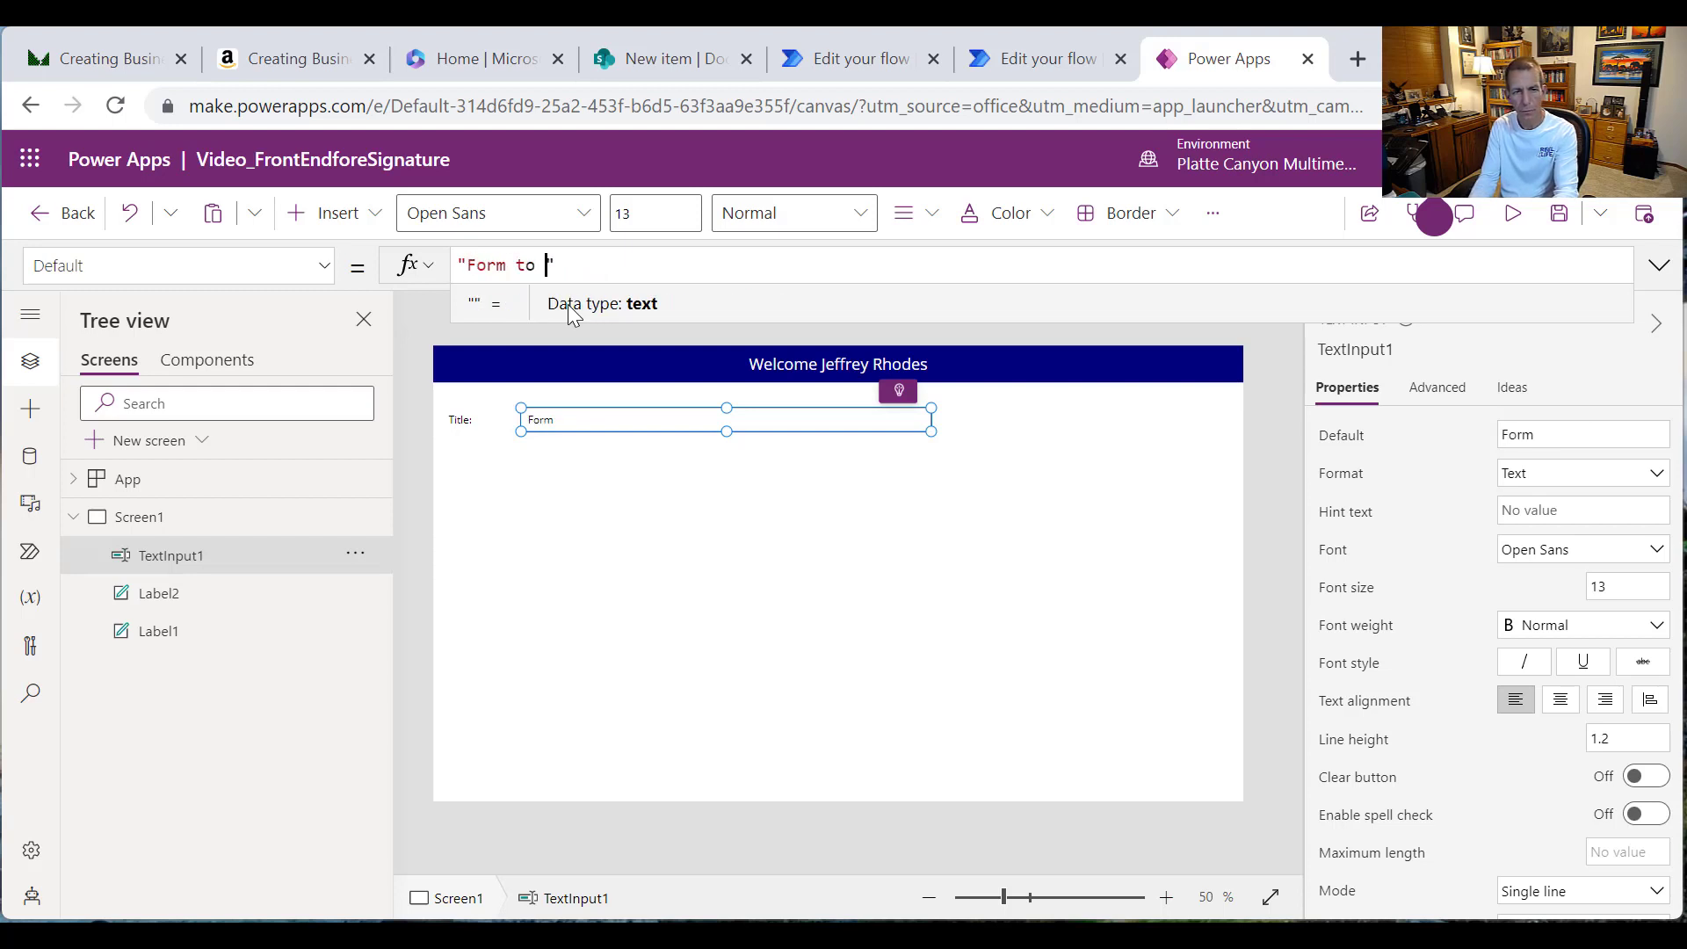
{"action": "type", "text": "Per"}
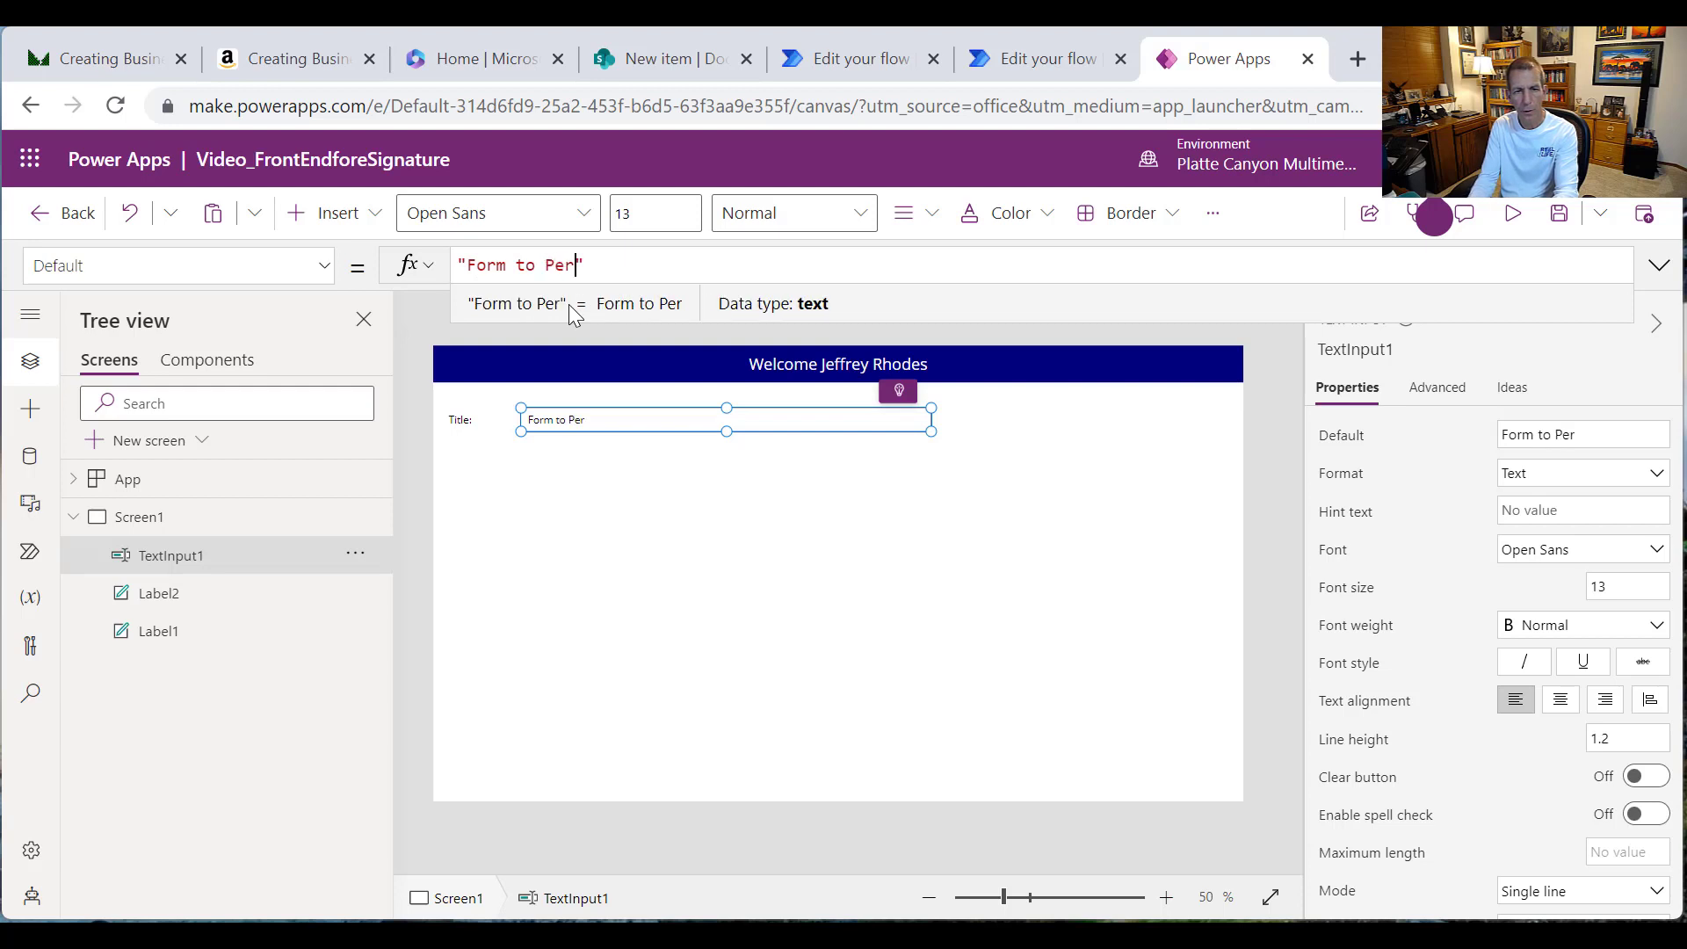
{"action": "key", "text": "BackSpace"}
{"action": "key", "text": "BackSpace"}
{"action": "key", "text": "BackSpace"}
{"action": "type", "text": "Auyth"}
{"action": "key", "text": "BackSpace"}
{"action": "key", "text": "BackSpace"}
{"action": "key", "text": "BackSpace"}
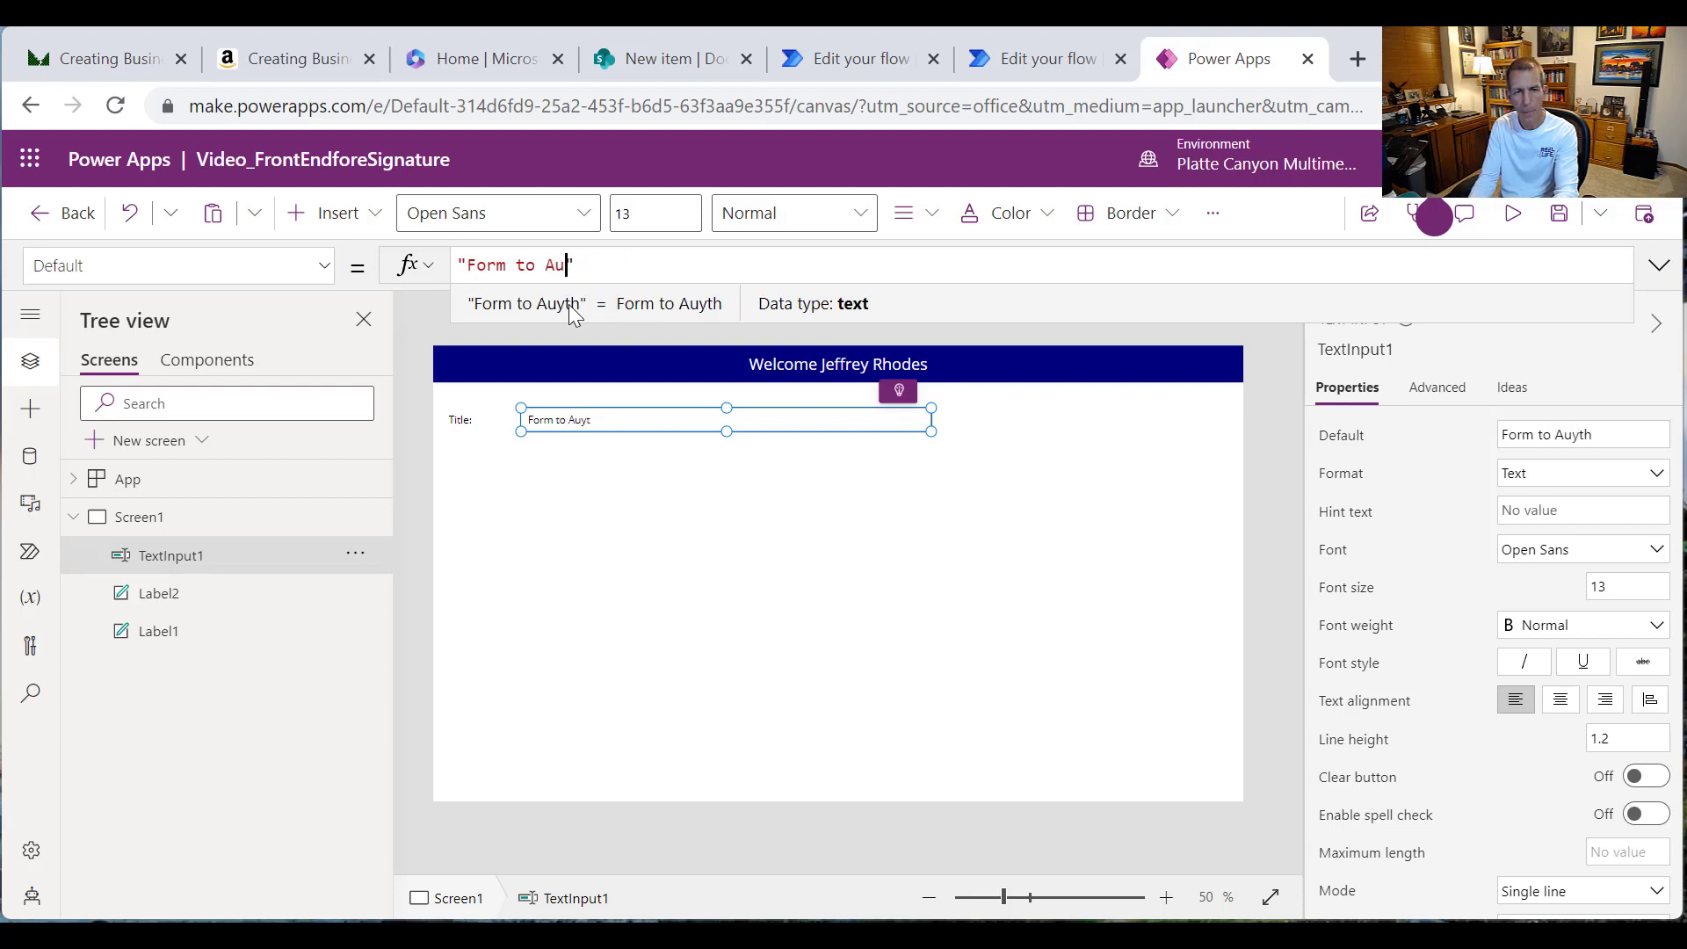
{"action": "type", "text": "thorize X"}
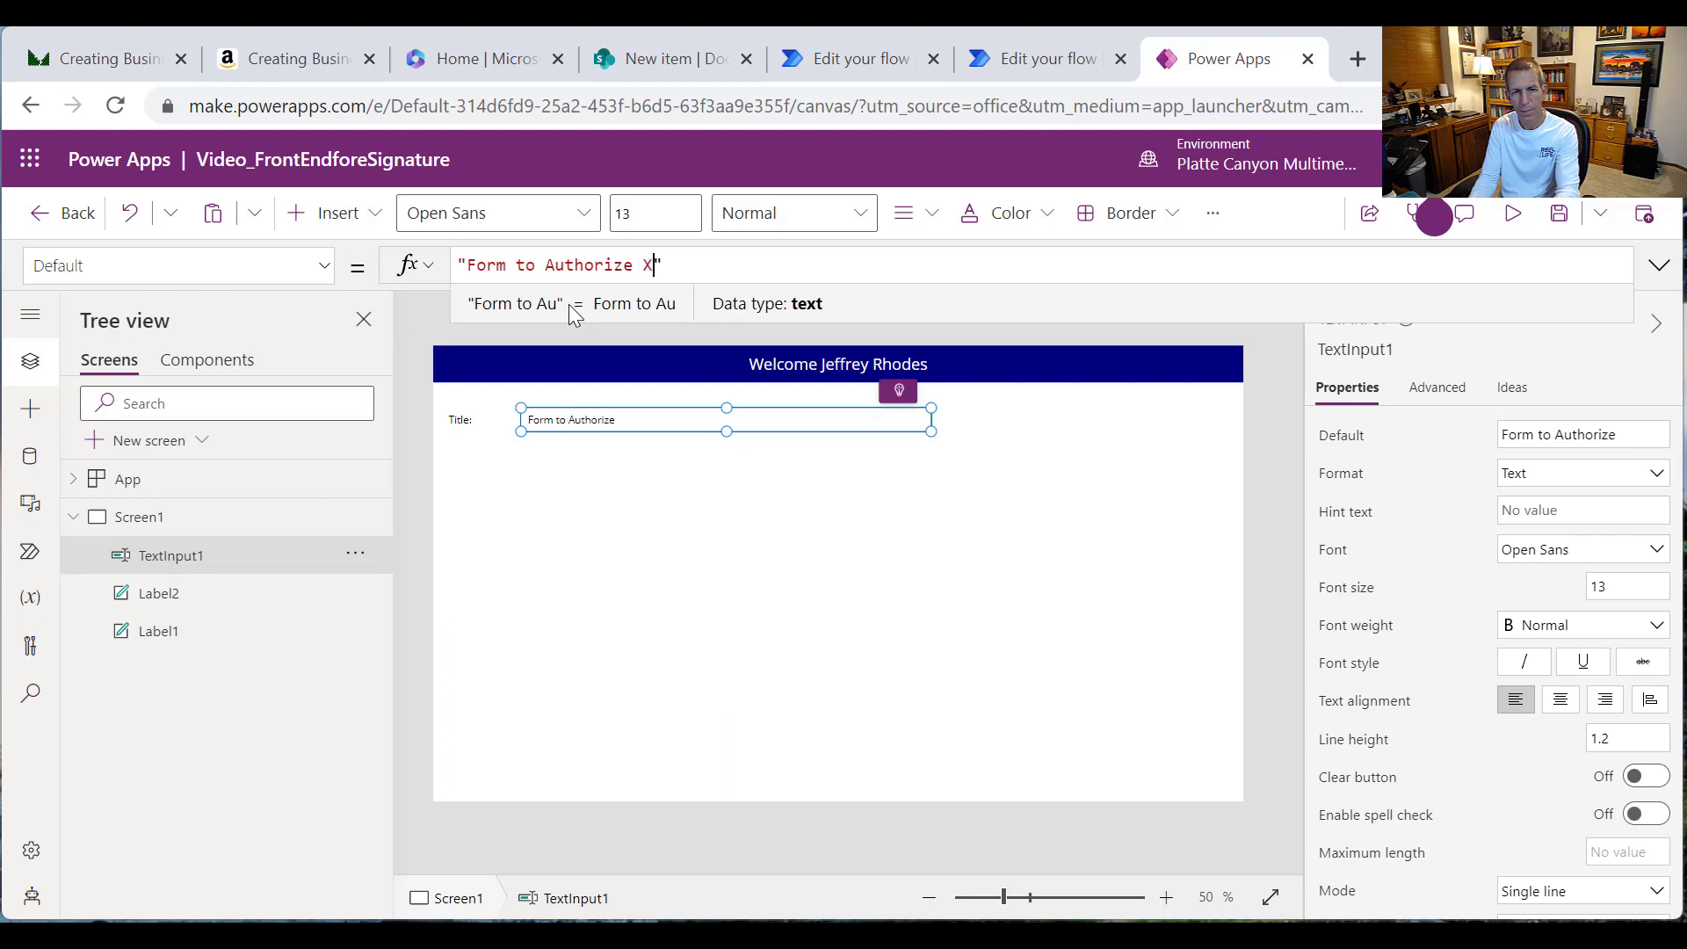
{"action": "type", "text": "YX"}
{"action": "key", "text": "BackSpace"}
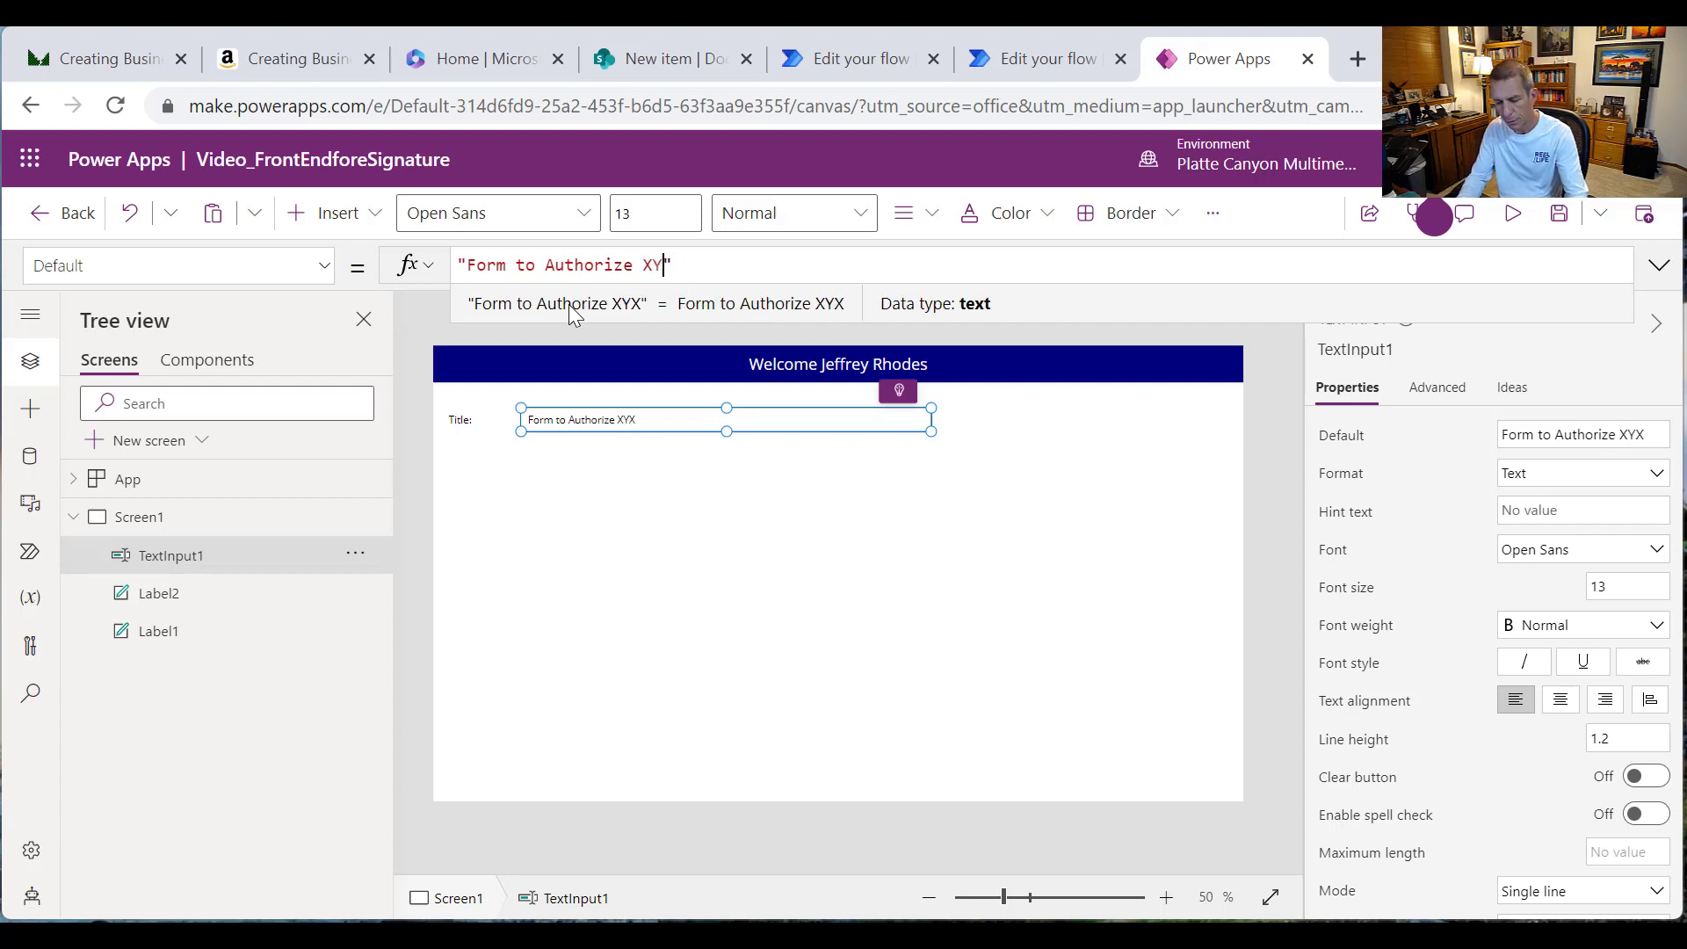
{"action": "type", "text": "Z"}
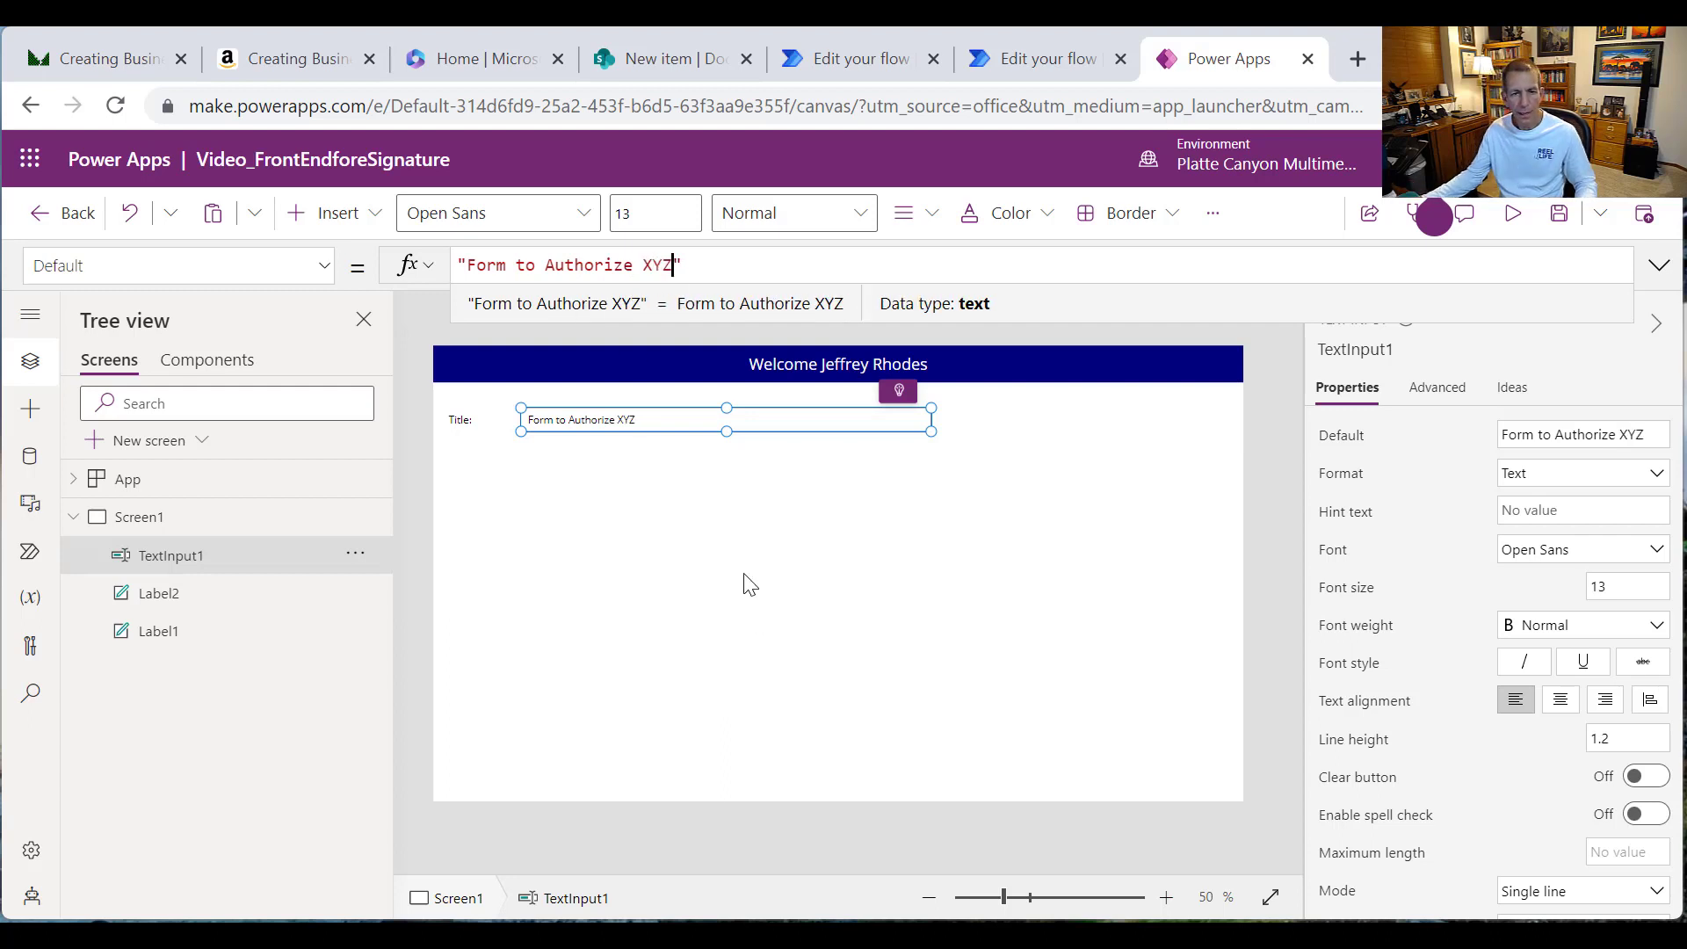
{"action": "left_click", "coordinate": [693, 549]}
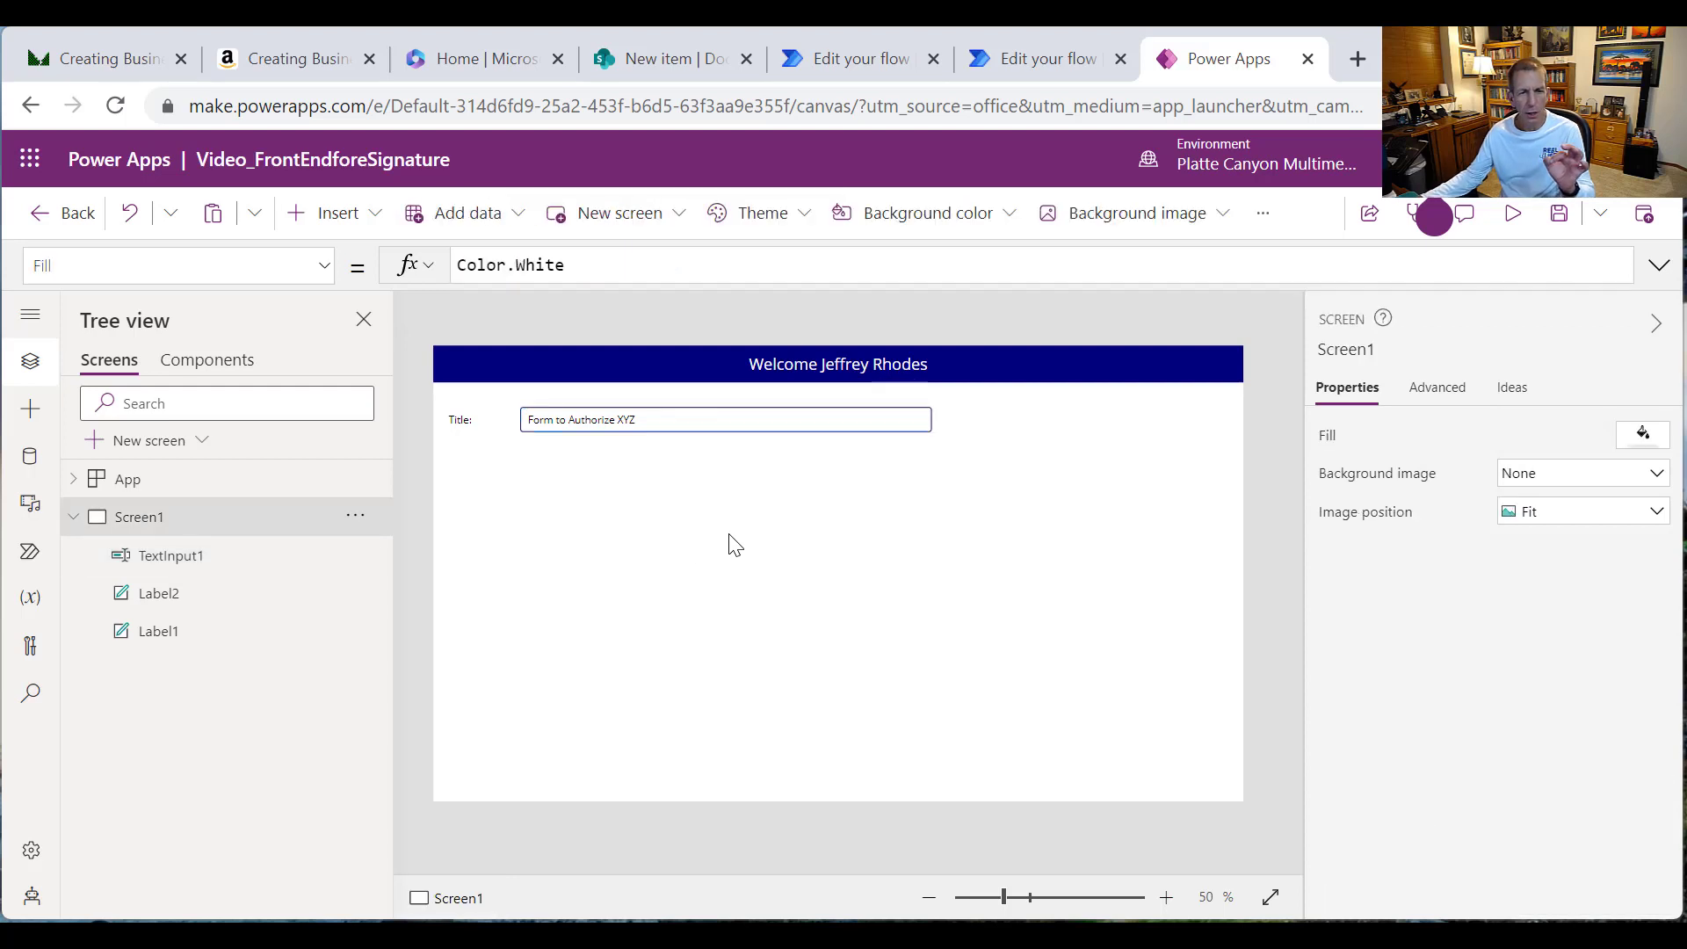
Step: Line TextInput1 up on the Title: label's row, nudged slightly right of the label
{"action": "left_click", "coordinate": [462, 437]}
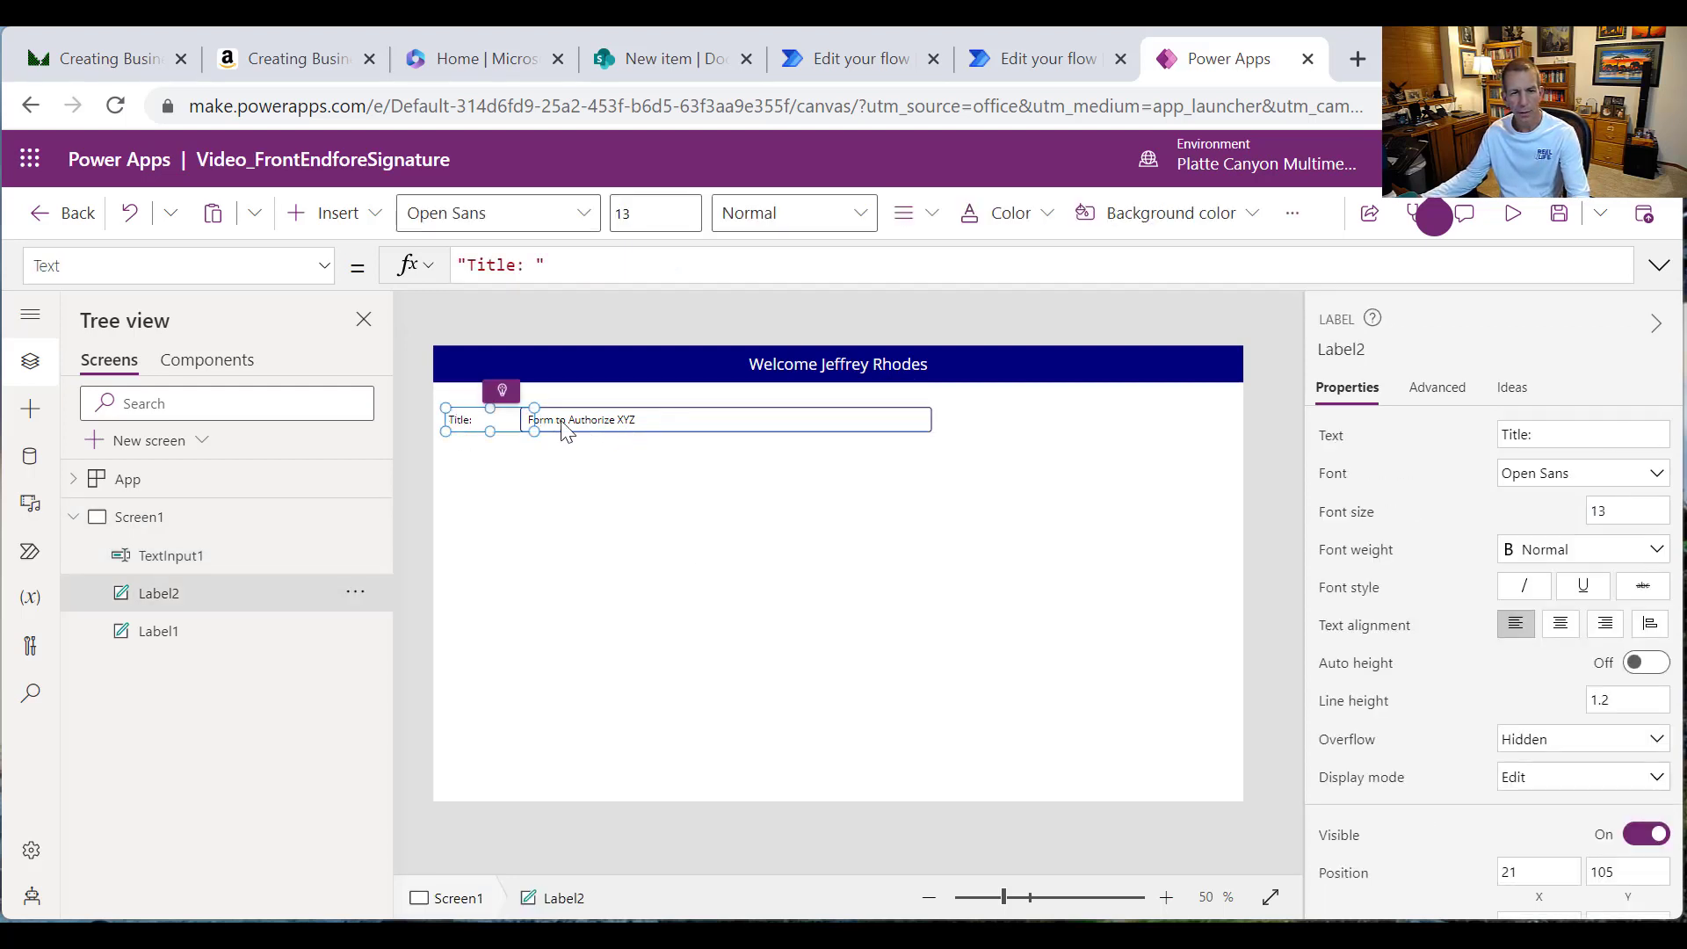
{"action": "left_click", "coordinate": [604, 422]}
{"action": "key", "text": "Right"}
{"action": "key", "text": "Right"}
{"action": "key", "text": "Right"}
{"action": "key", "text": "Right"}
{"action": "key", "text": "Right"}
{"action": "key", "text": "Right"}
{"action": "key", "text": "Right"}
{"action": "key", "text": "Right"}
{"action": "key", "text": "Right"}
{"action": "key", "text": "Right"}
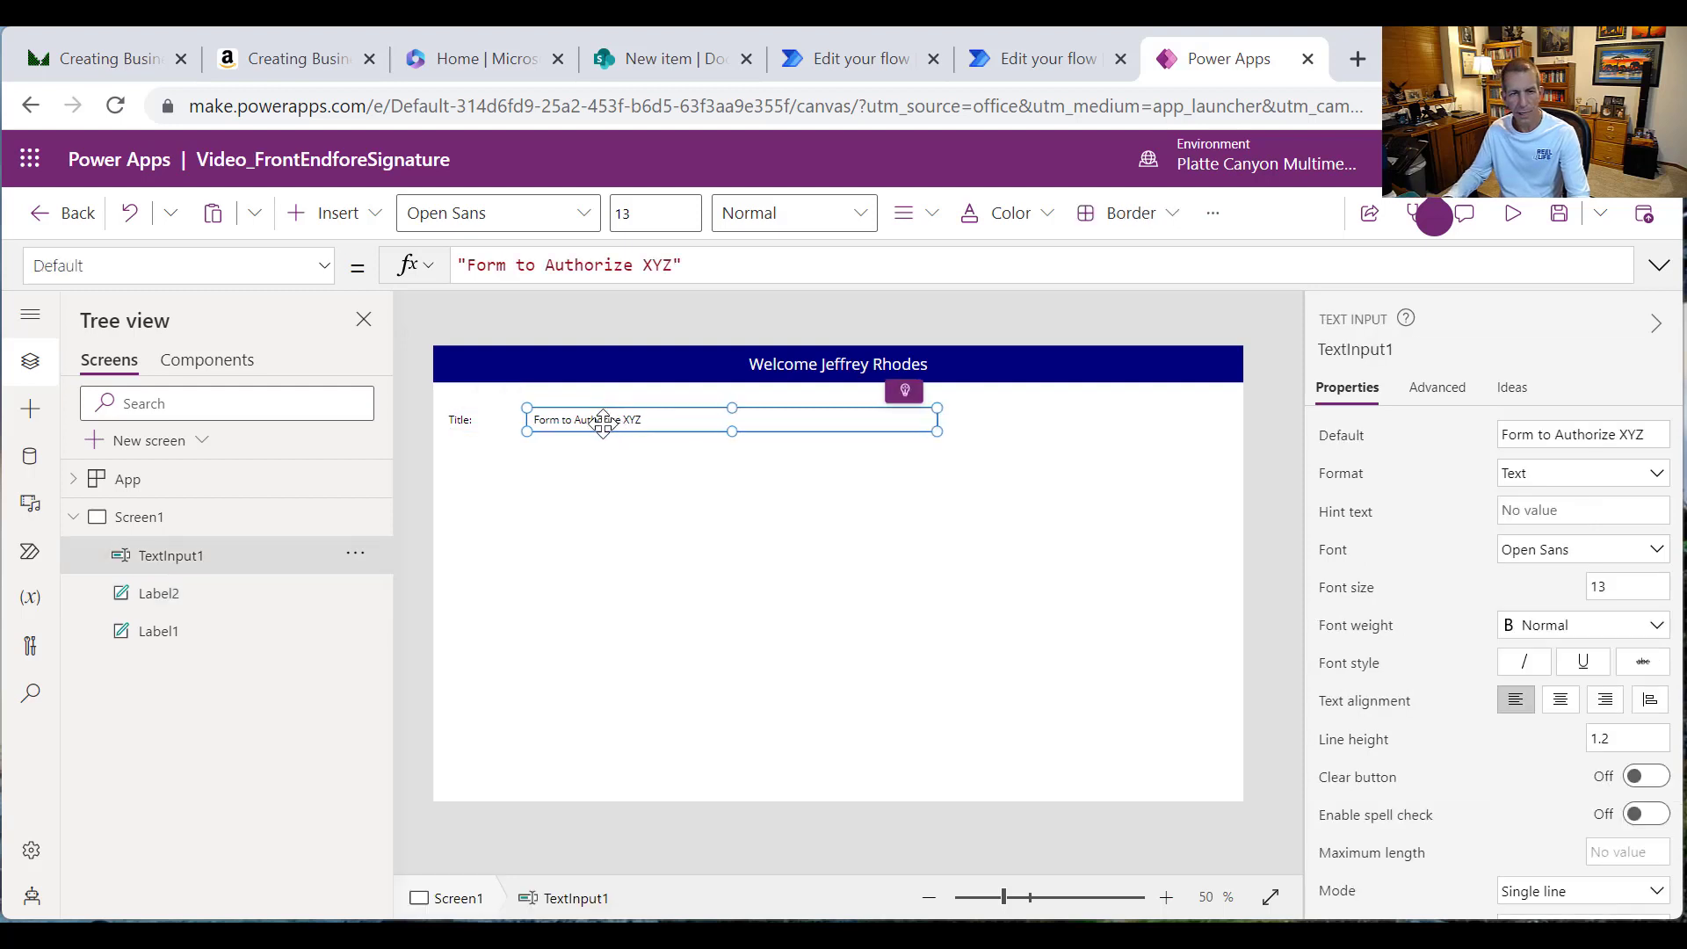
{"action": "key", "text": "Left"}
{"action": "key", "text": "Left"}
{"action": "key", "text": "Left"}
{"action": "key", "text": "Left"}
{"action": "key", "text": "Left"}
{"action": "key", "text": "Left"}
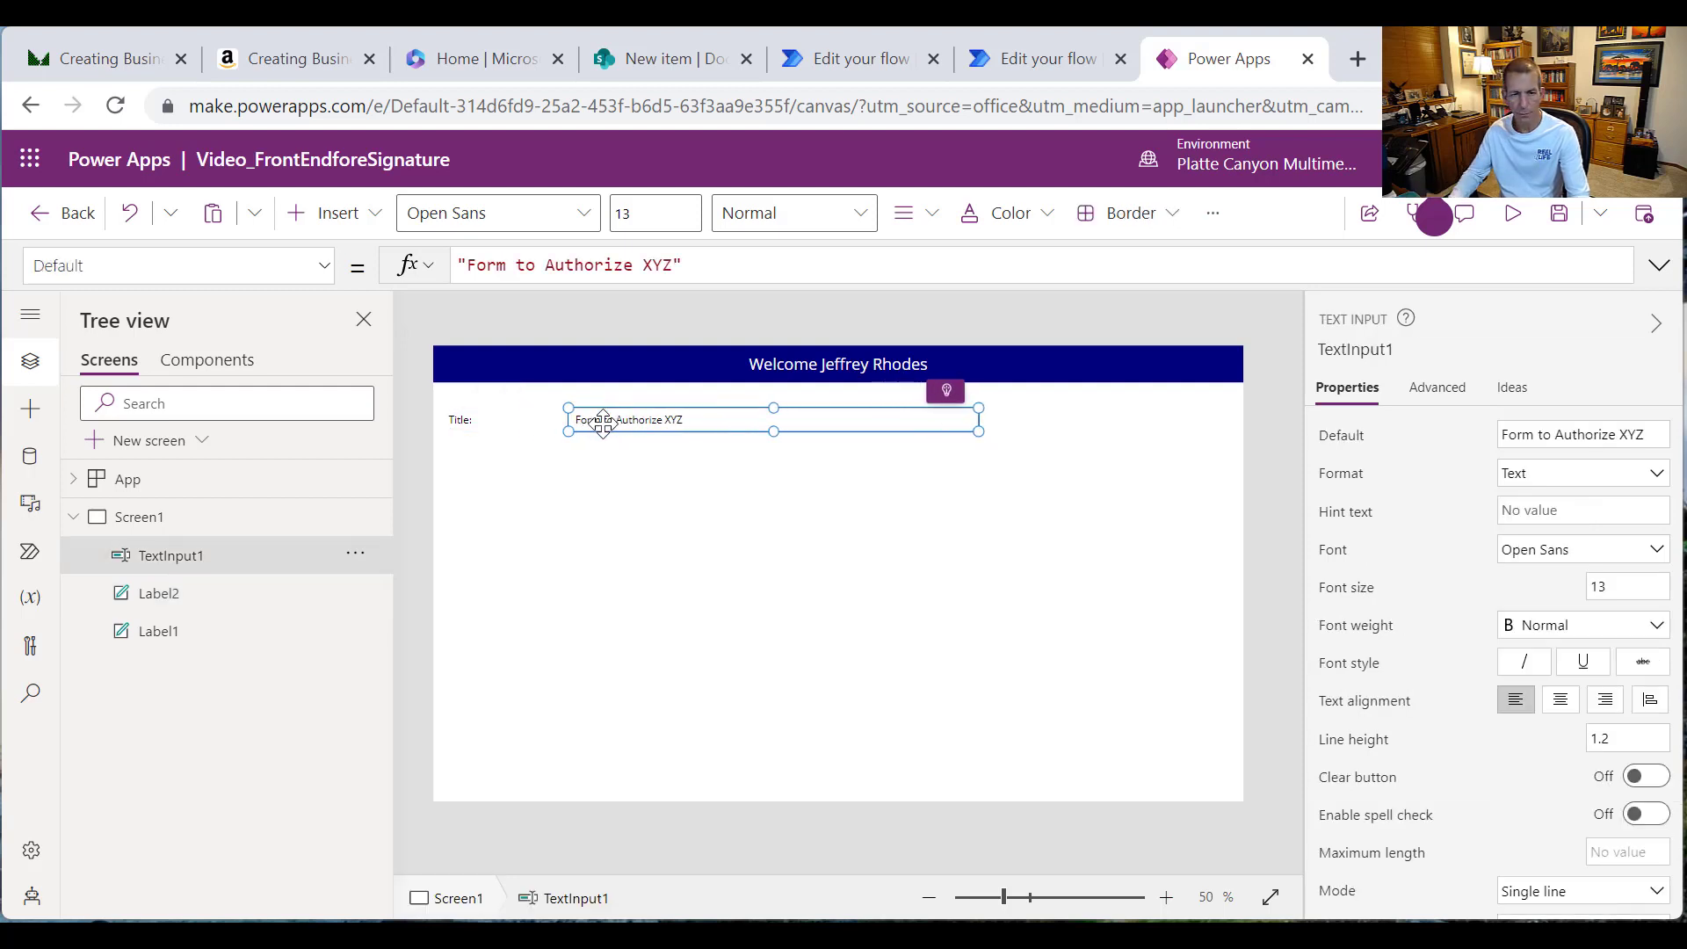
{"action": "key", "text": "Left"}
{"action": "key", "text": "Left"}
{"action": "key", "text": "Left"}
{"action": "key", "text": "Left"}
{"action": "key", "text": "Left"}
{"action": "key", "text": "Left"}
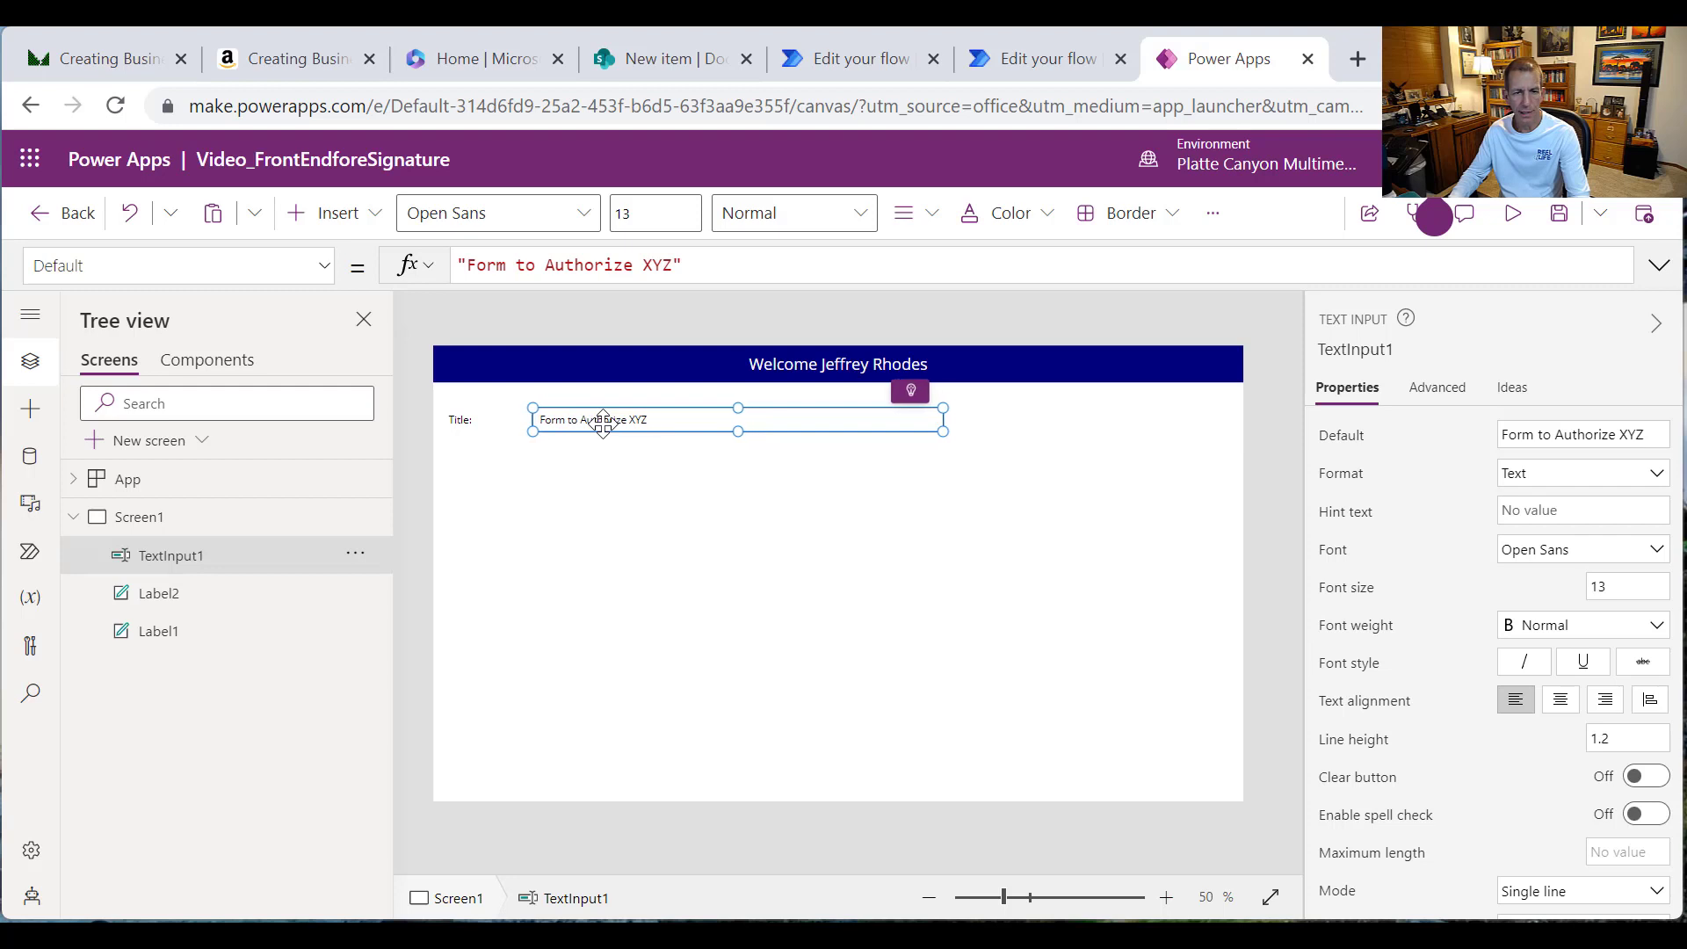
{"action": "left_click", "coordinate": [453, 429], "text": "shift"}
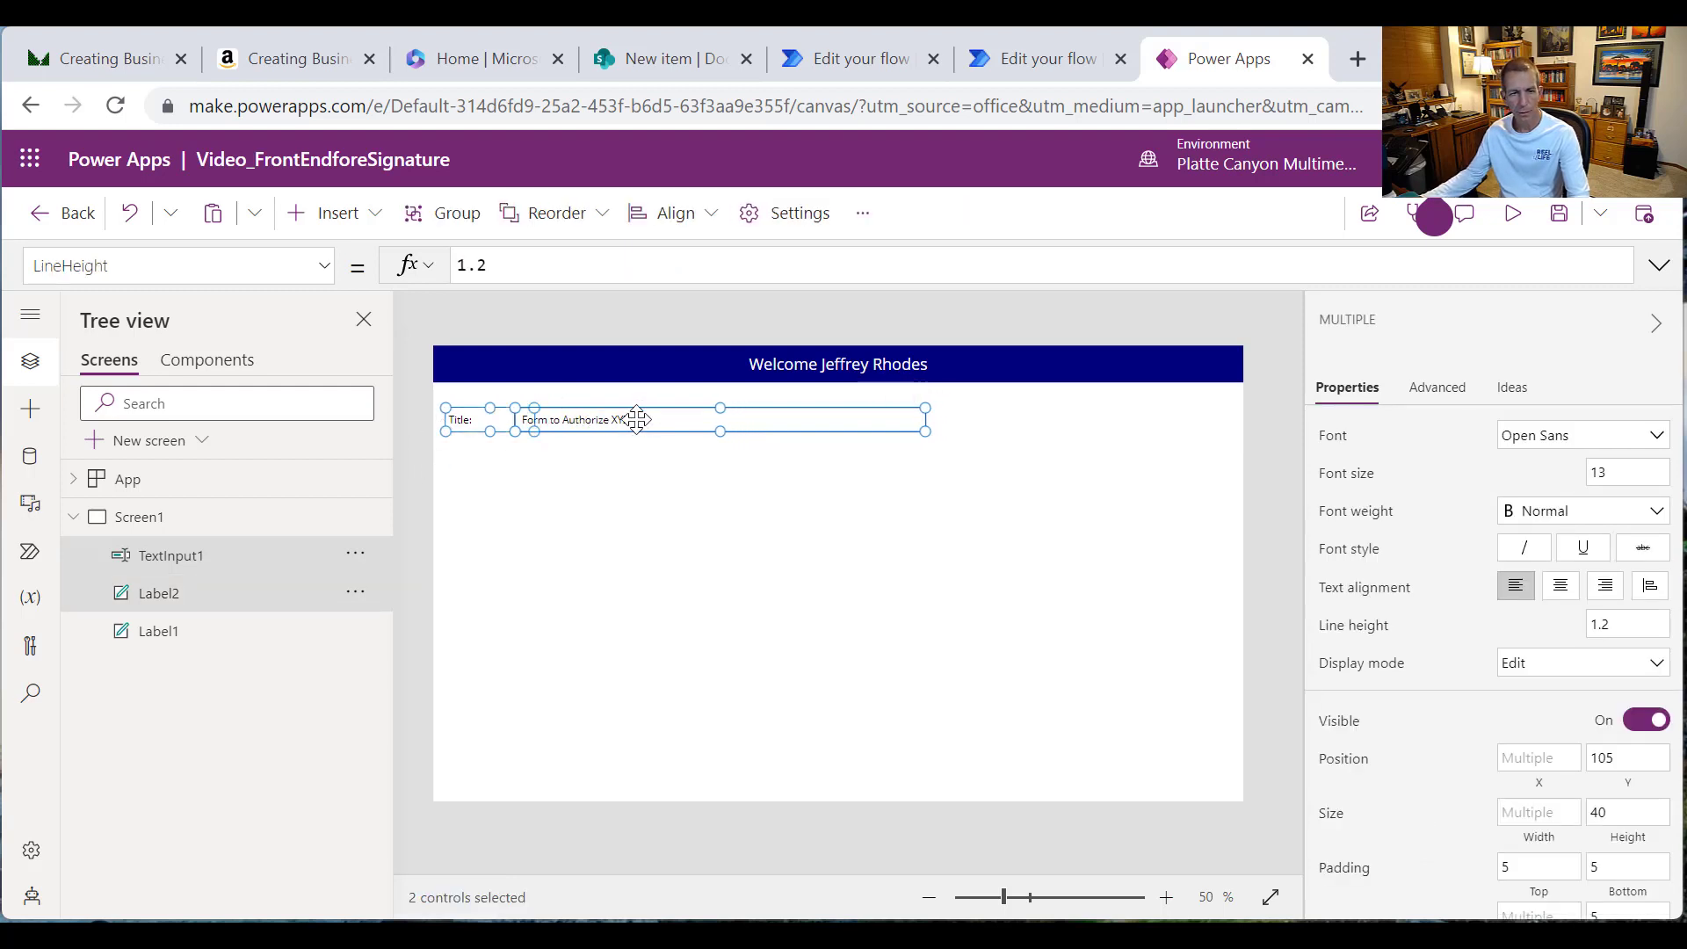
{"action": "left_click", "coordinate": [638, 468]}
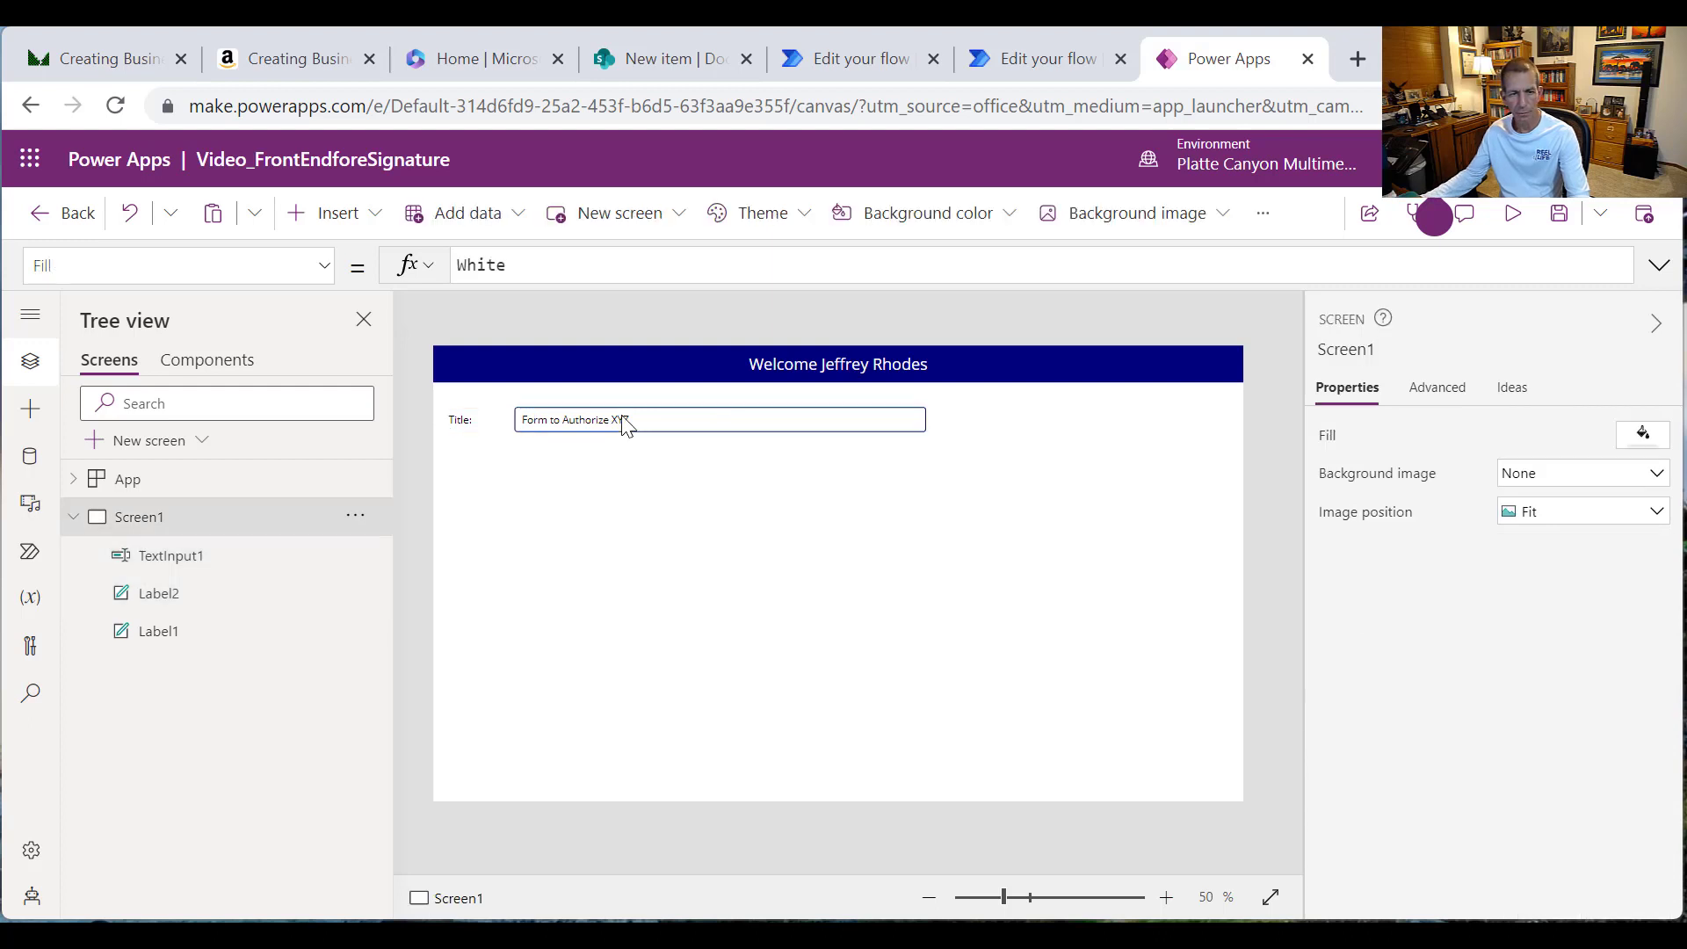
{"action": "left_click", "coordinate": [623, 421]}
{"action": "left_click_drag", "start_coordinate": [622, 415], "coordinate": [646, 415]}
Step: Paste a copy of the Title label and text box below the Title row and relabel it 'Recipient Name:'
{"action": "left_click", "coordinate": [497, 430], "text": "shift"}
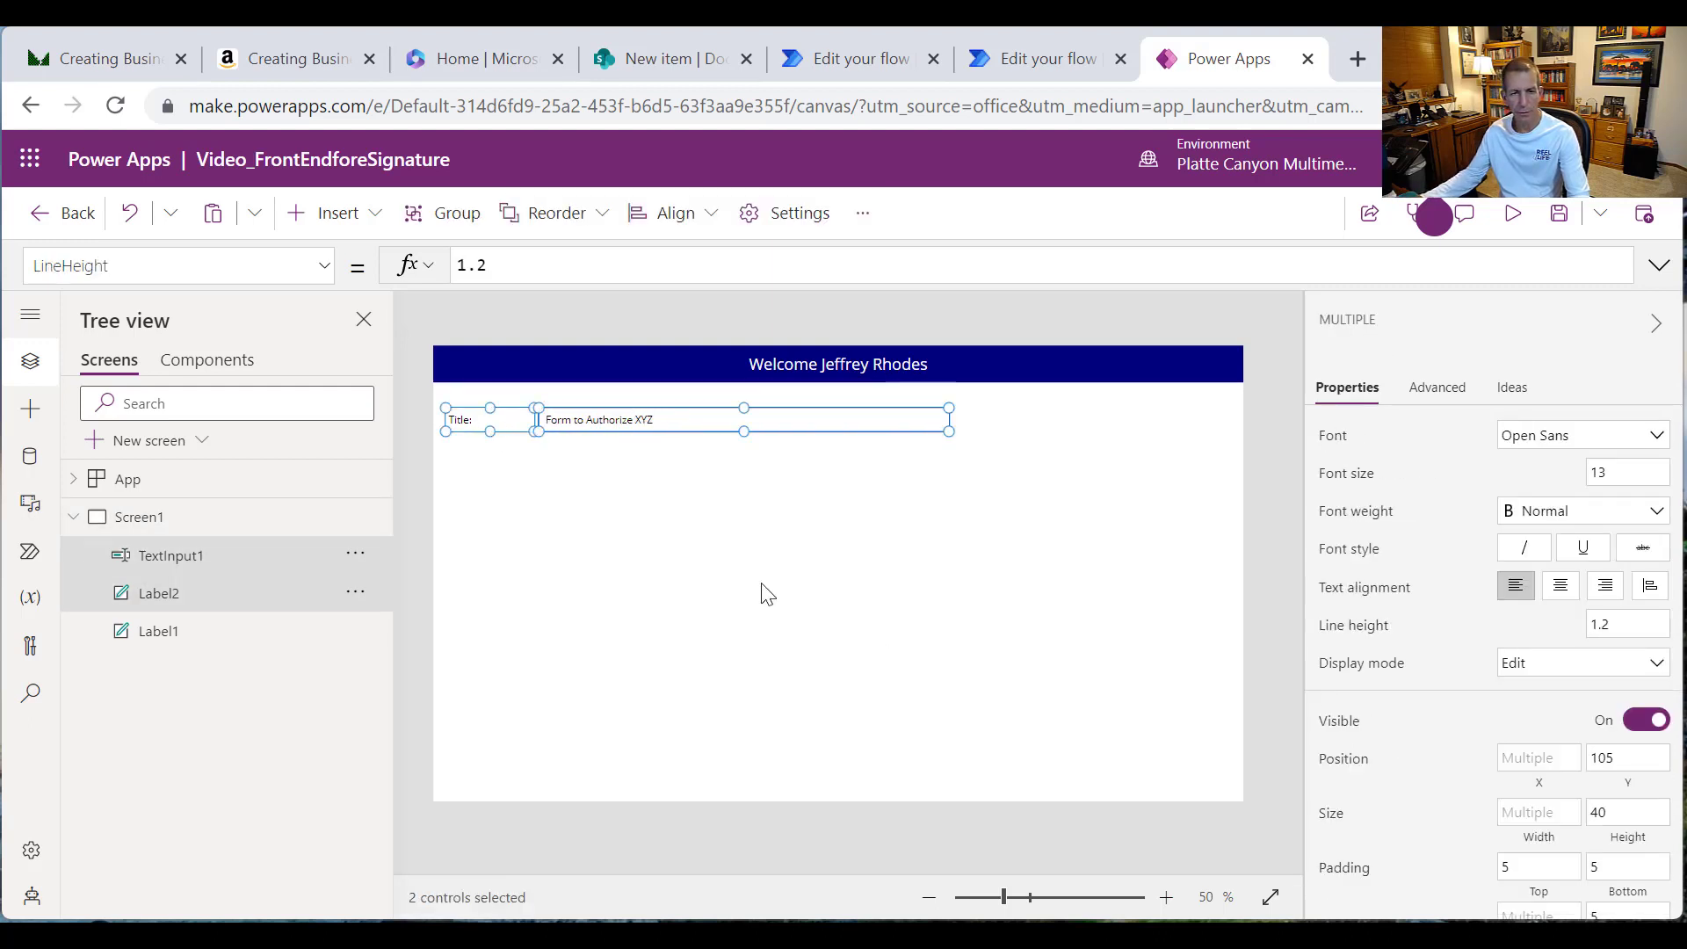
{"action": "key", "text": "ctrl+v"}
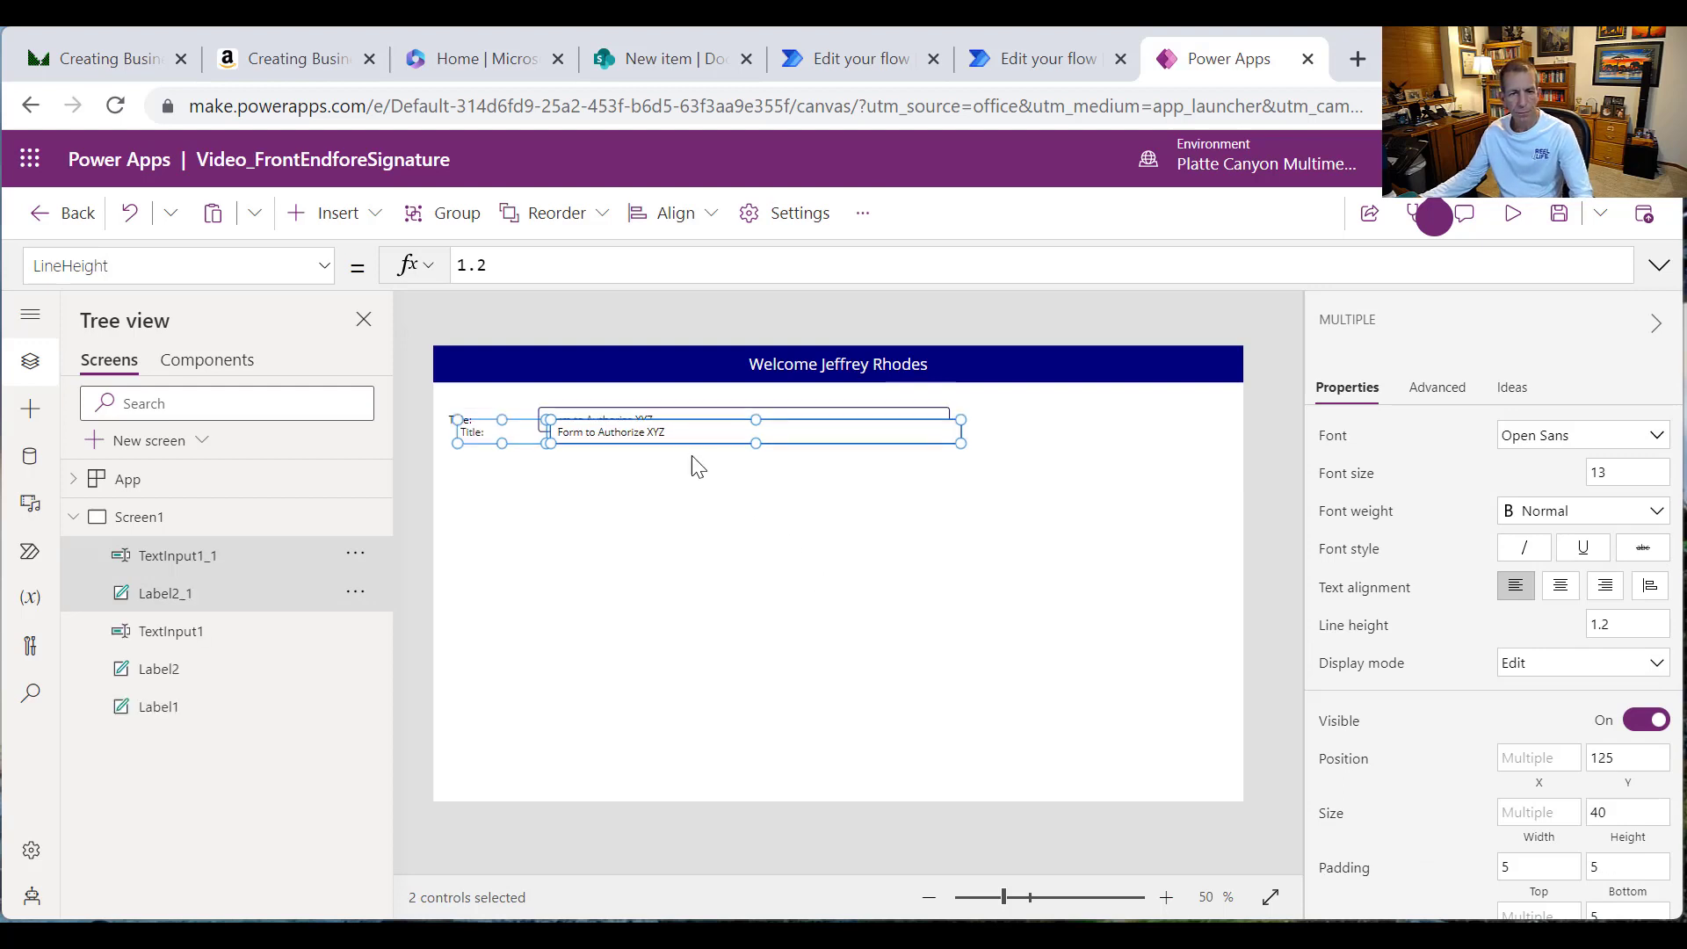
{"action": "left_click_drag", "start_coordinate": [684, 434], "coordinate": [674, 461]}
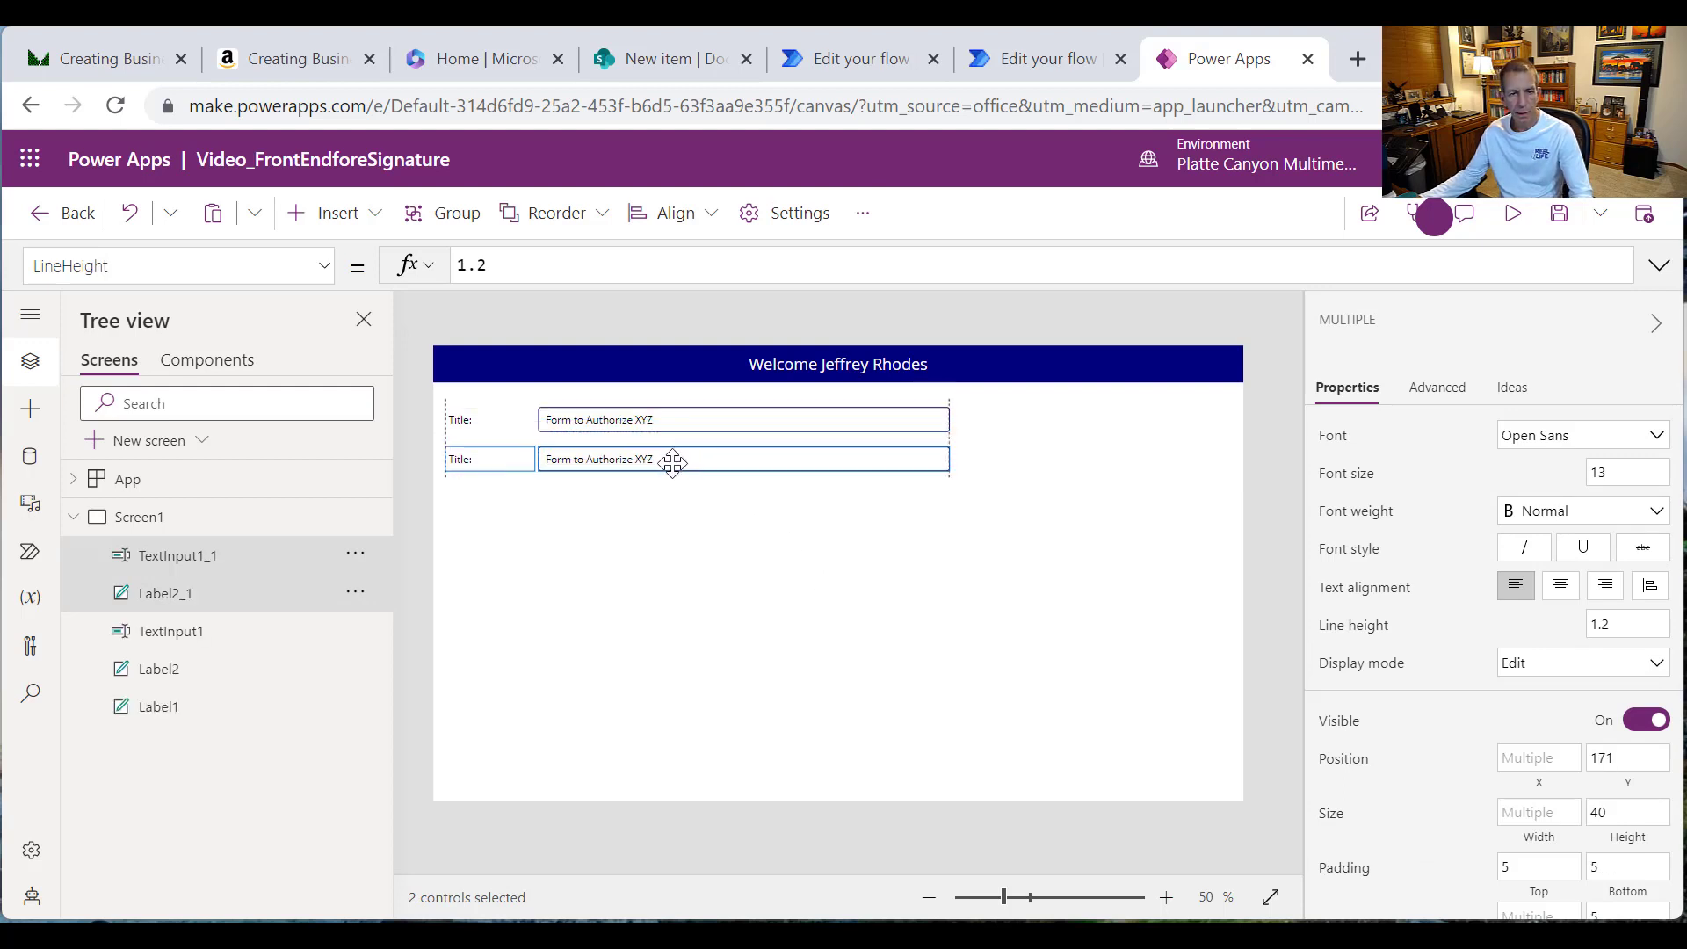
{"action": "left_click", "coordinate": [455, 482]}
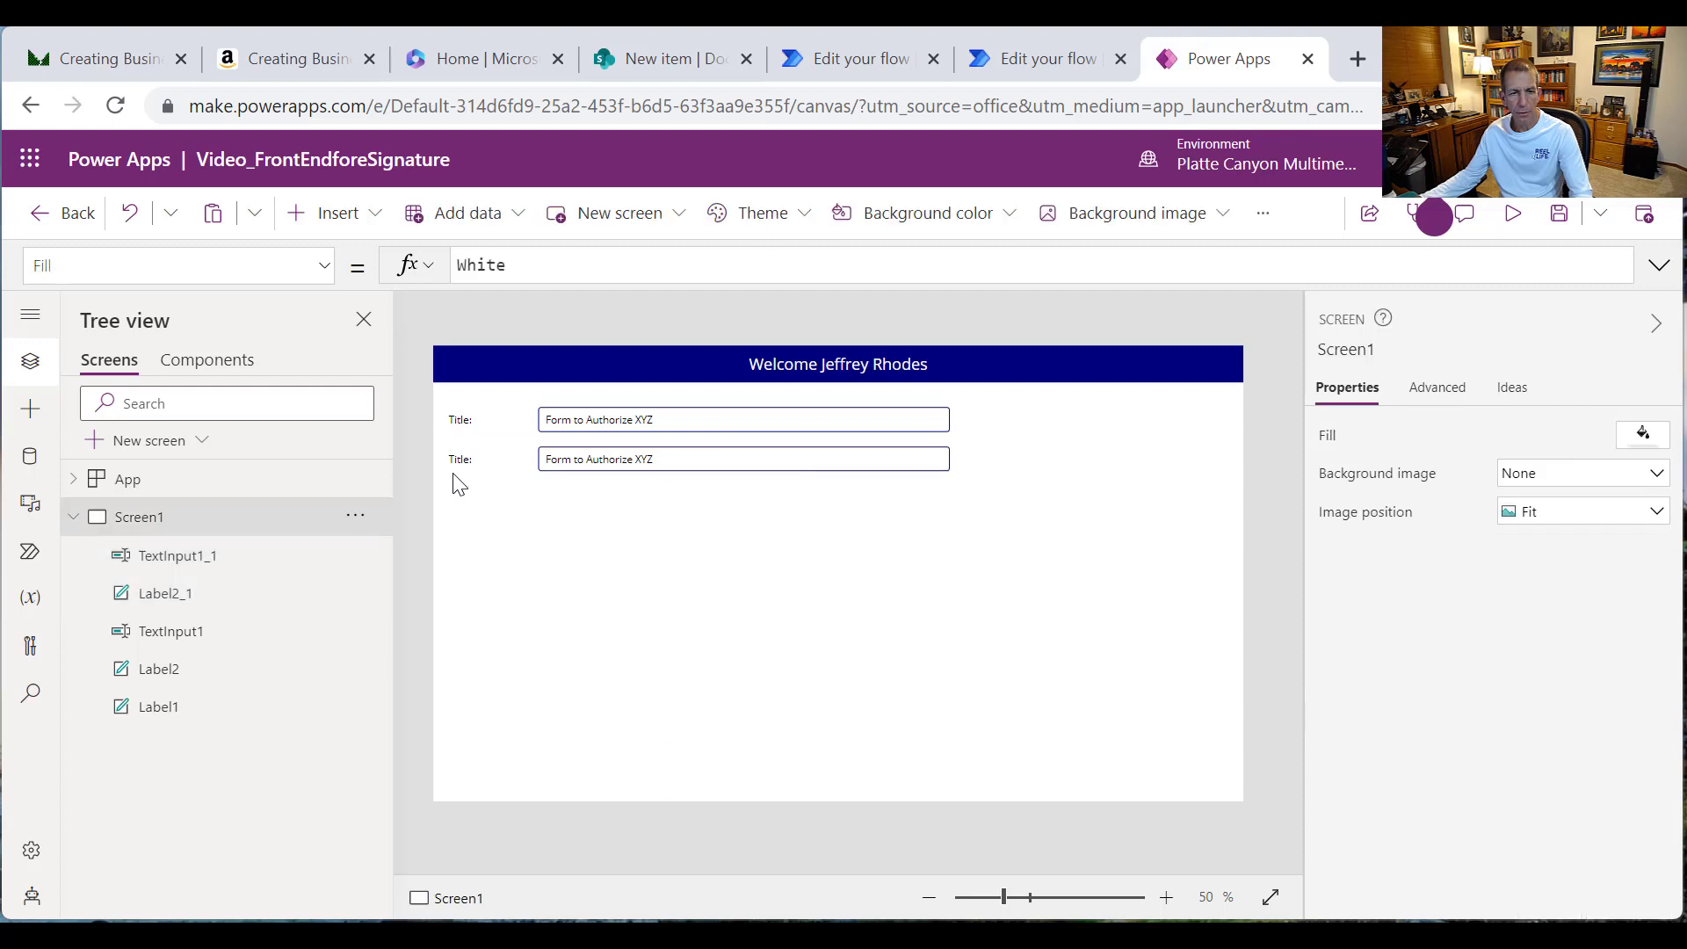
{"action": "left_click", "coordinate": [456, 460]}
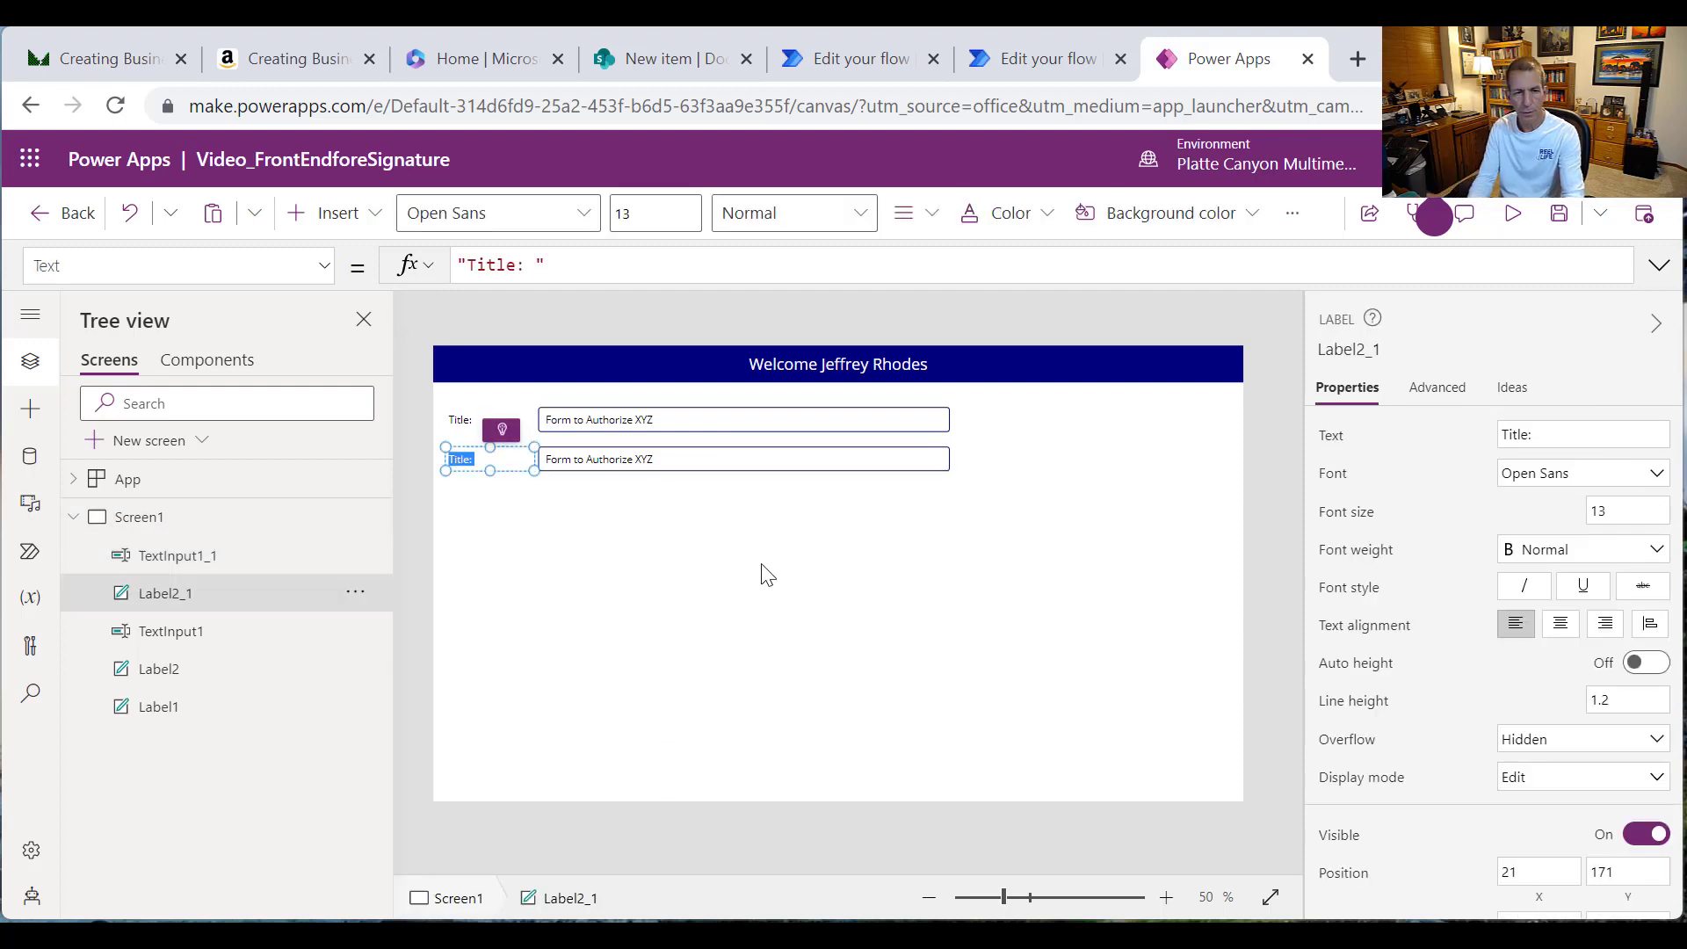
{"action": "type", "text": "R"}
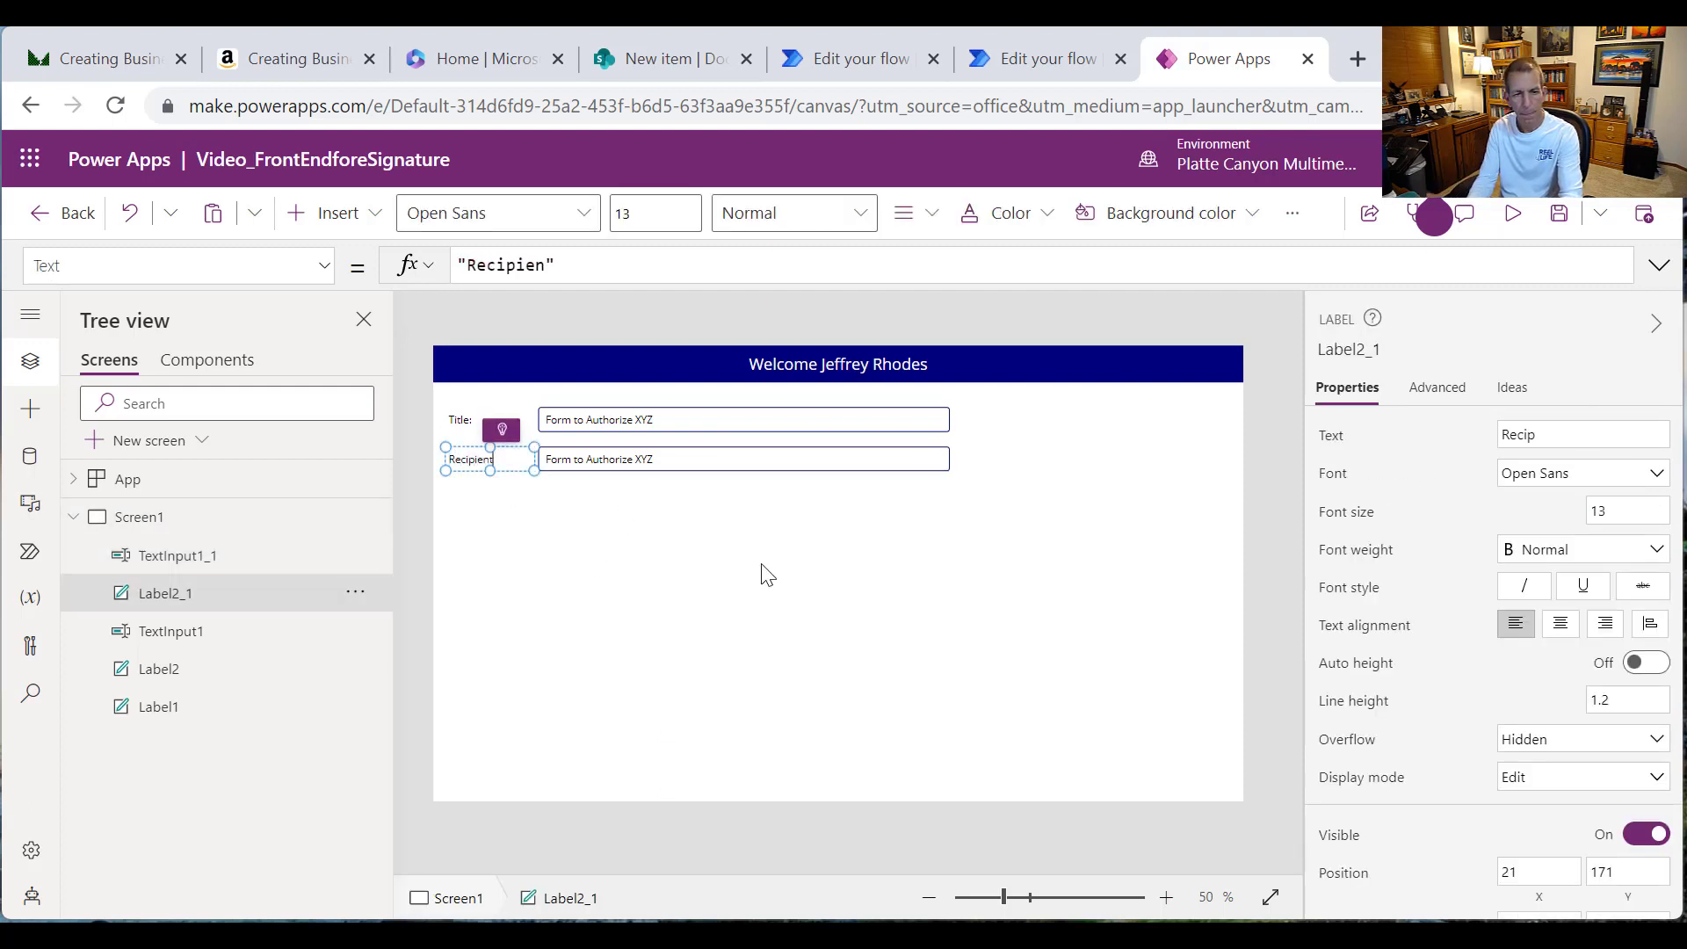
{"action": "type", "text": "ecipient Name:\""}
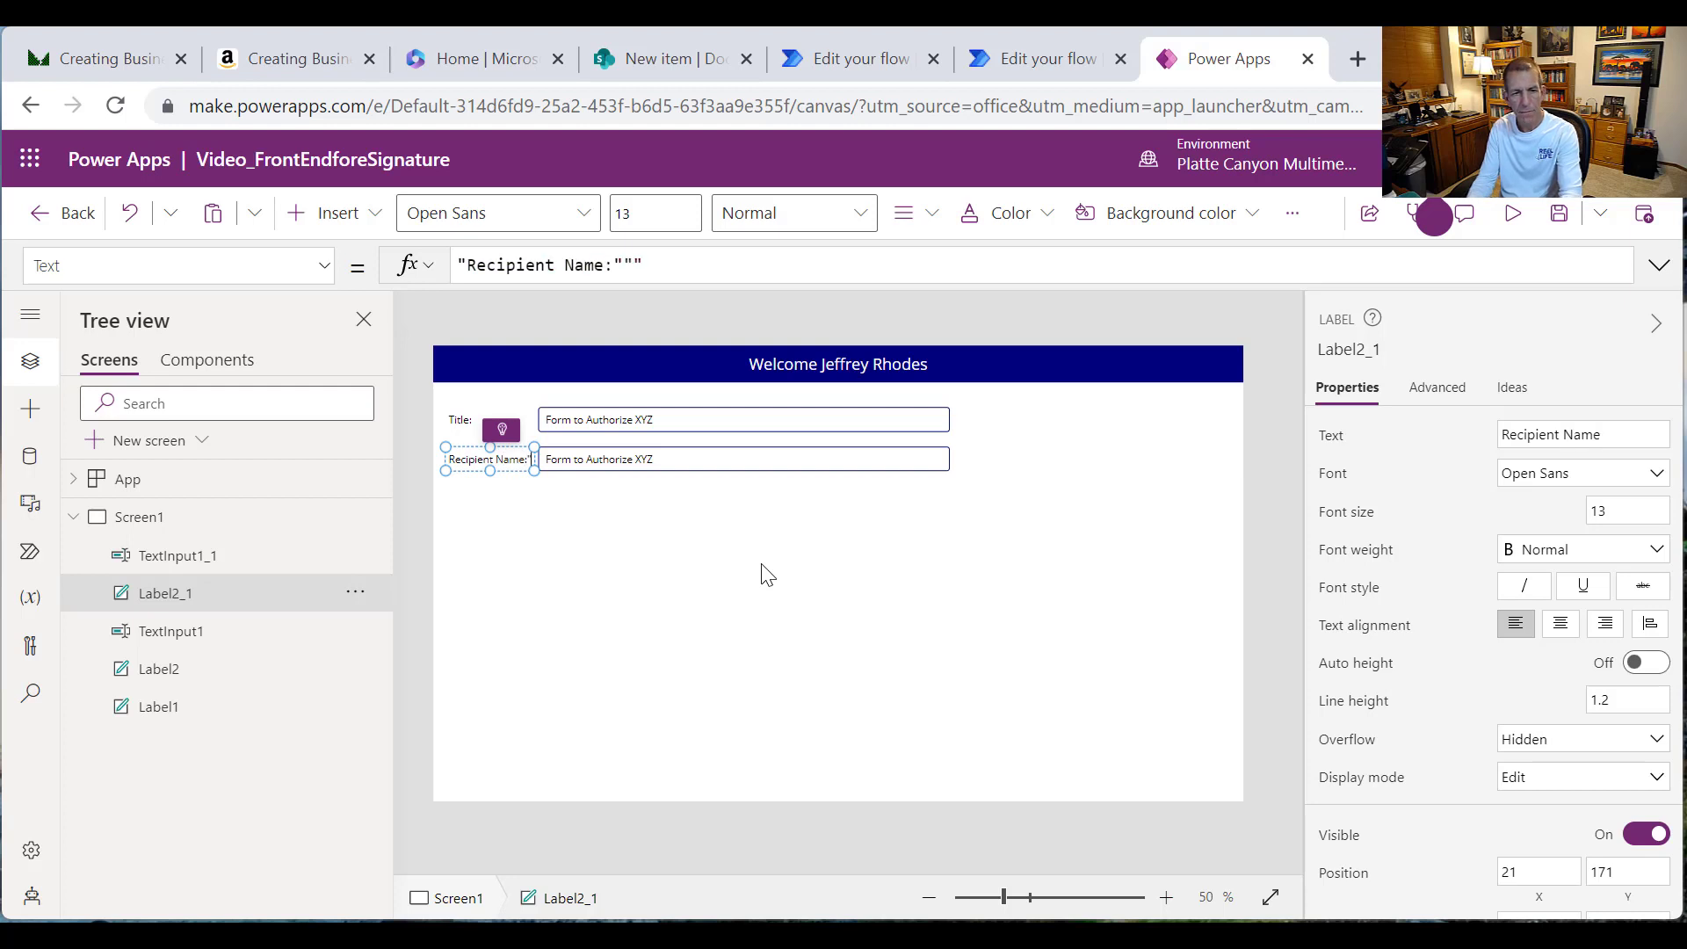
{"action": "type", "text": ":"}
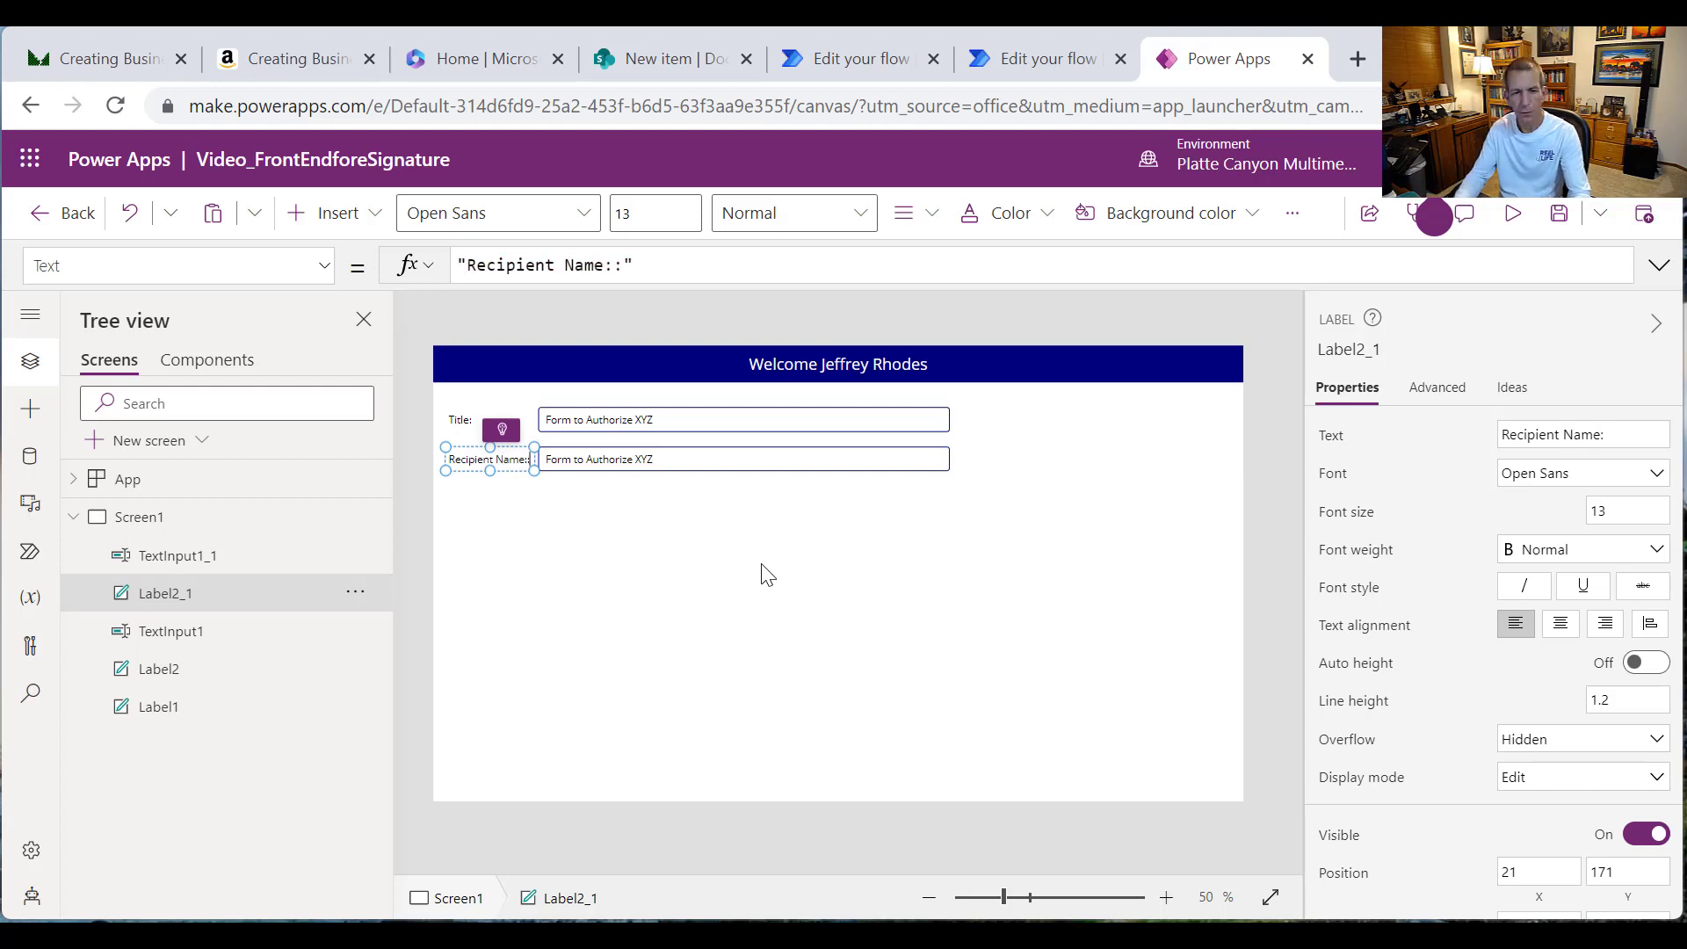
{"action": "left_click", "coordinate": [572, 479]}
Step: Clear the copied text box's 'Form to Authorize XYZ' default text so it starts empty
{"action": "left_click", "coordinate": [567, 460]}
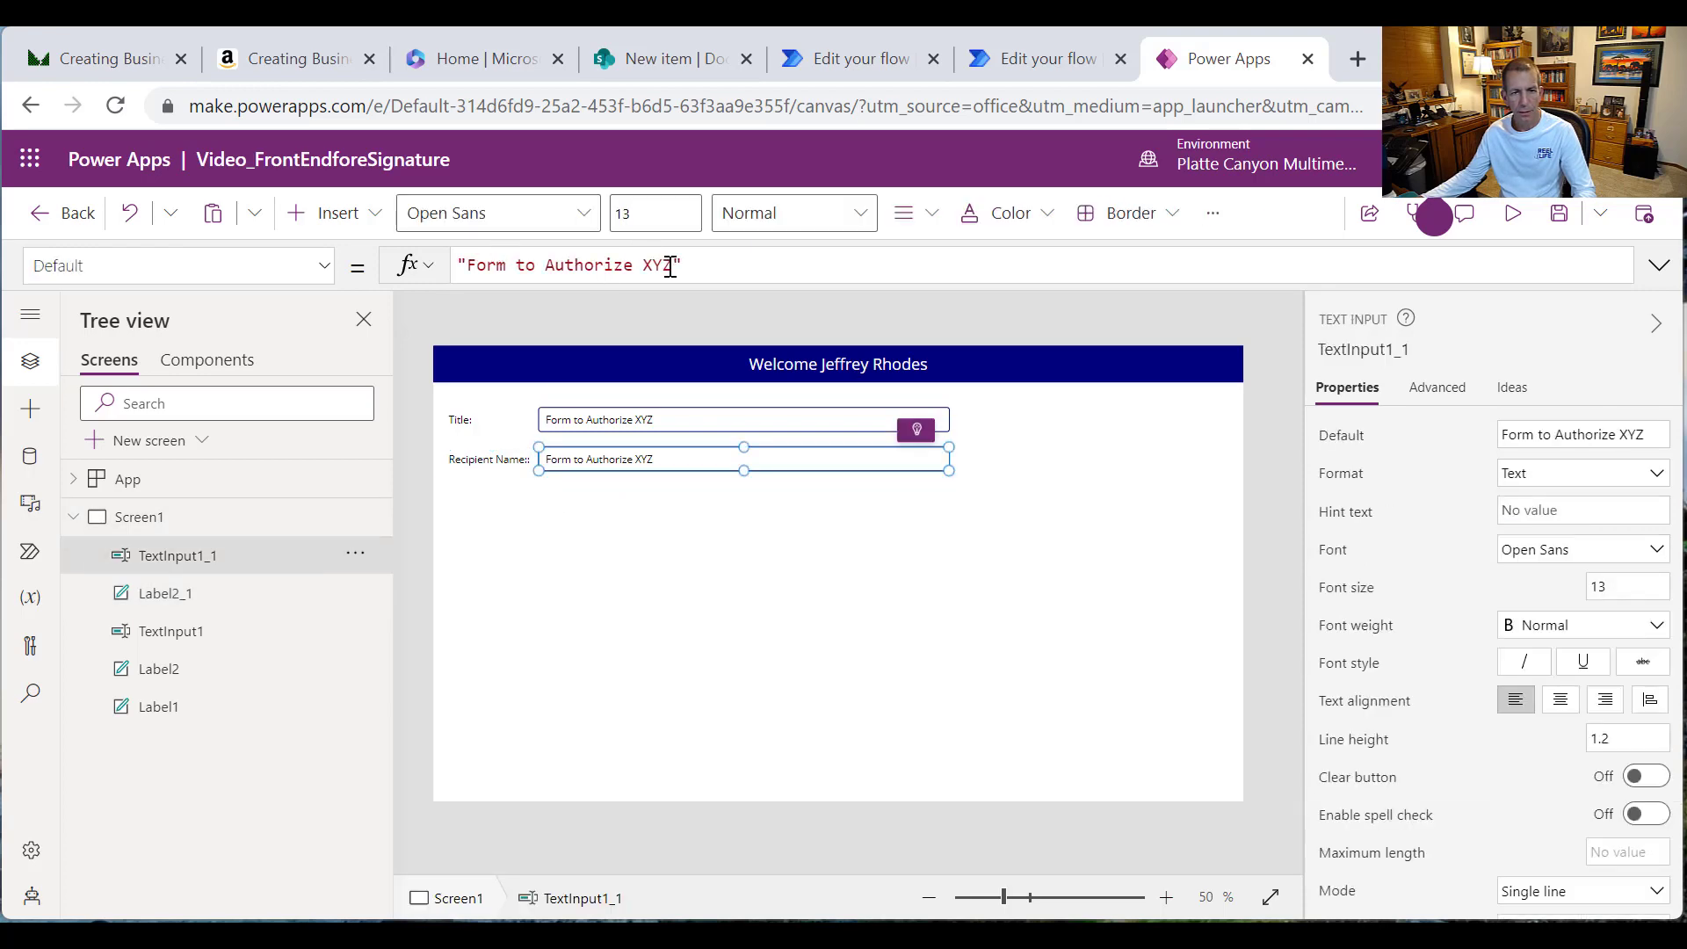
{"action": "left_click_drag", "start_coordinate": [671, 267], "coordinate": [467, 266]}
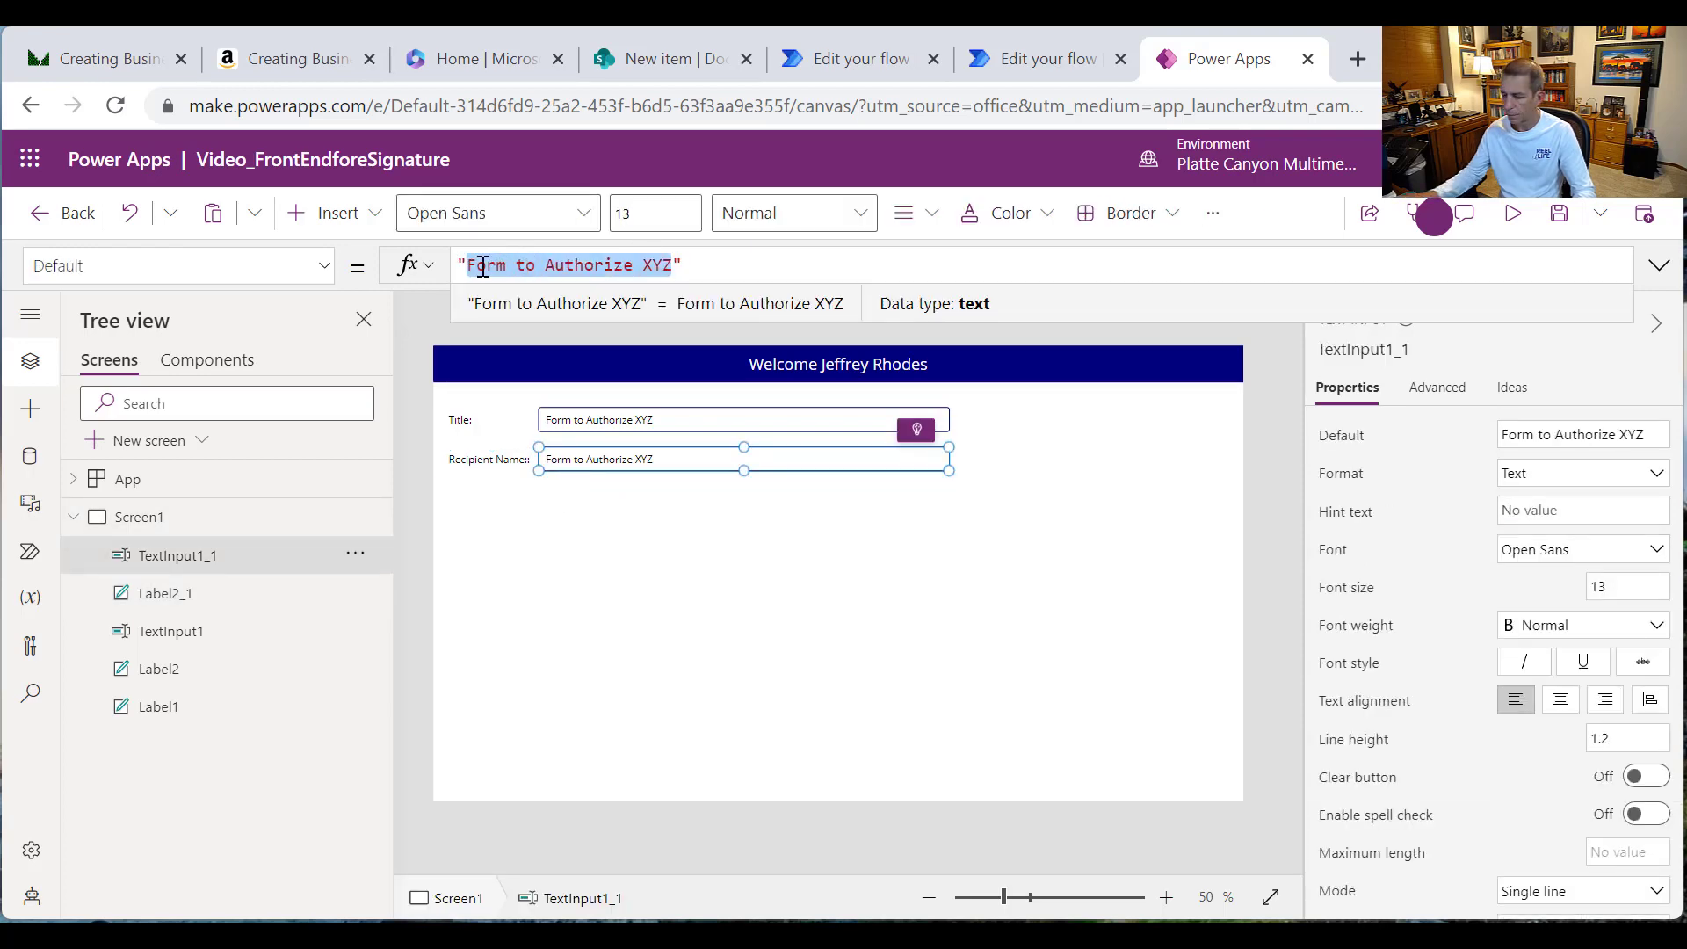
{"action": "key", "text": "Delete"}
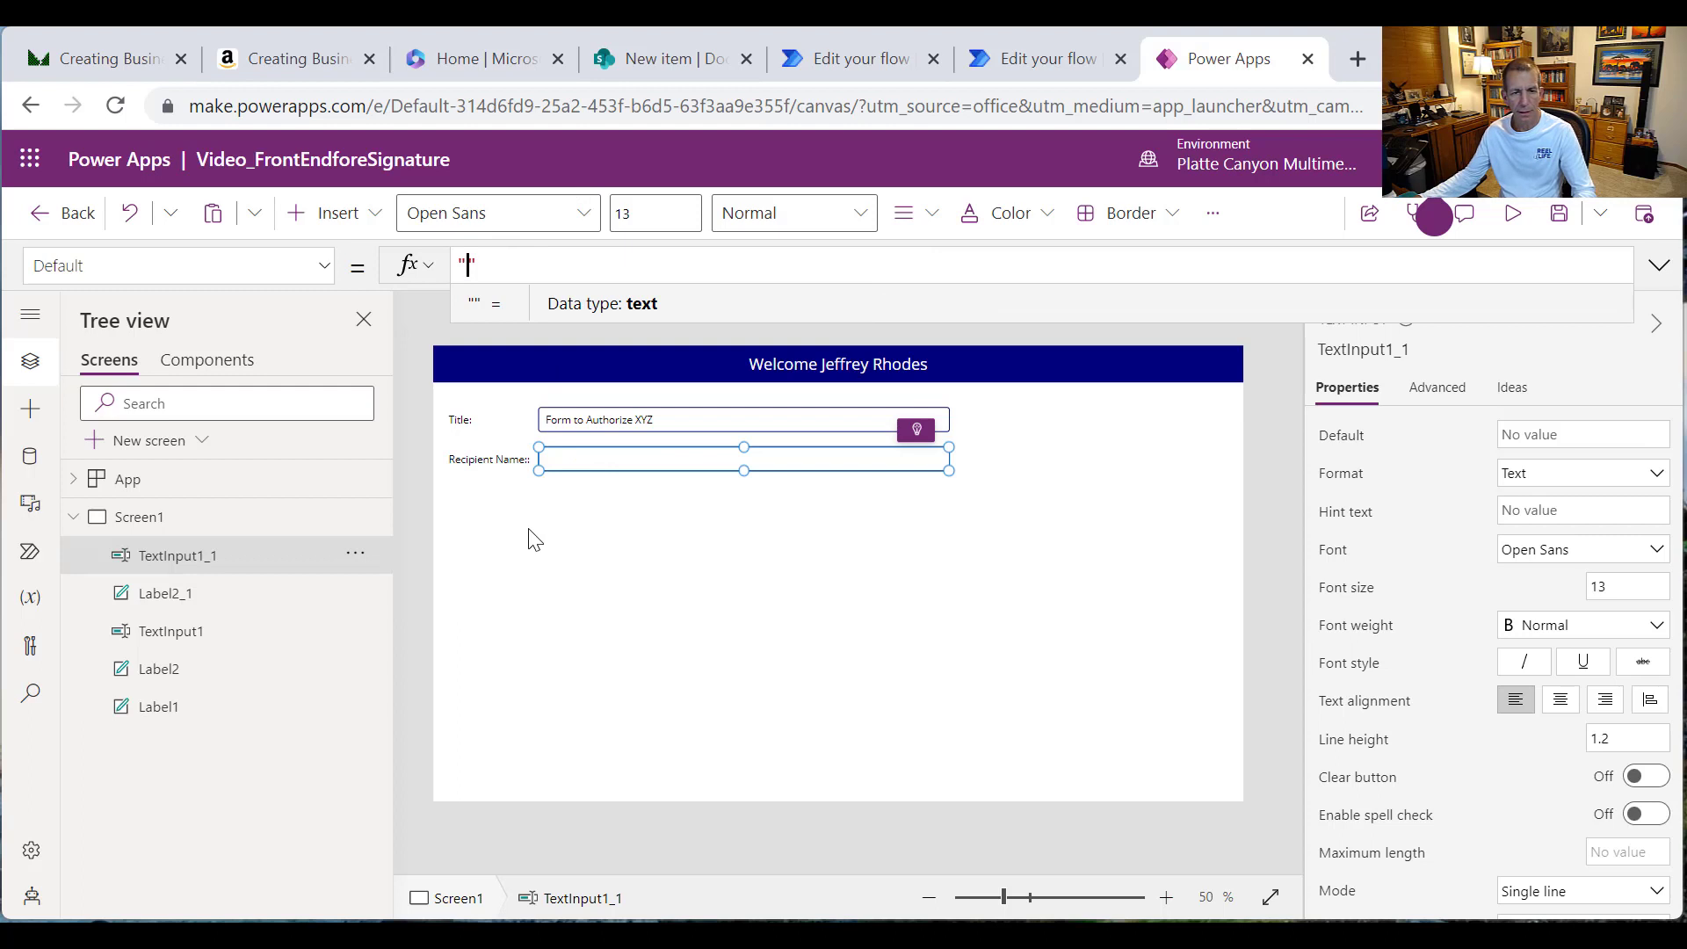
{"action": "left_click", "coordinate": [534, 539]}
{"action": "left_click", "coordinate": [488, 459]}
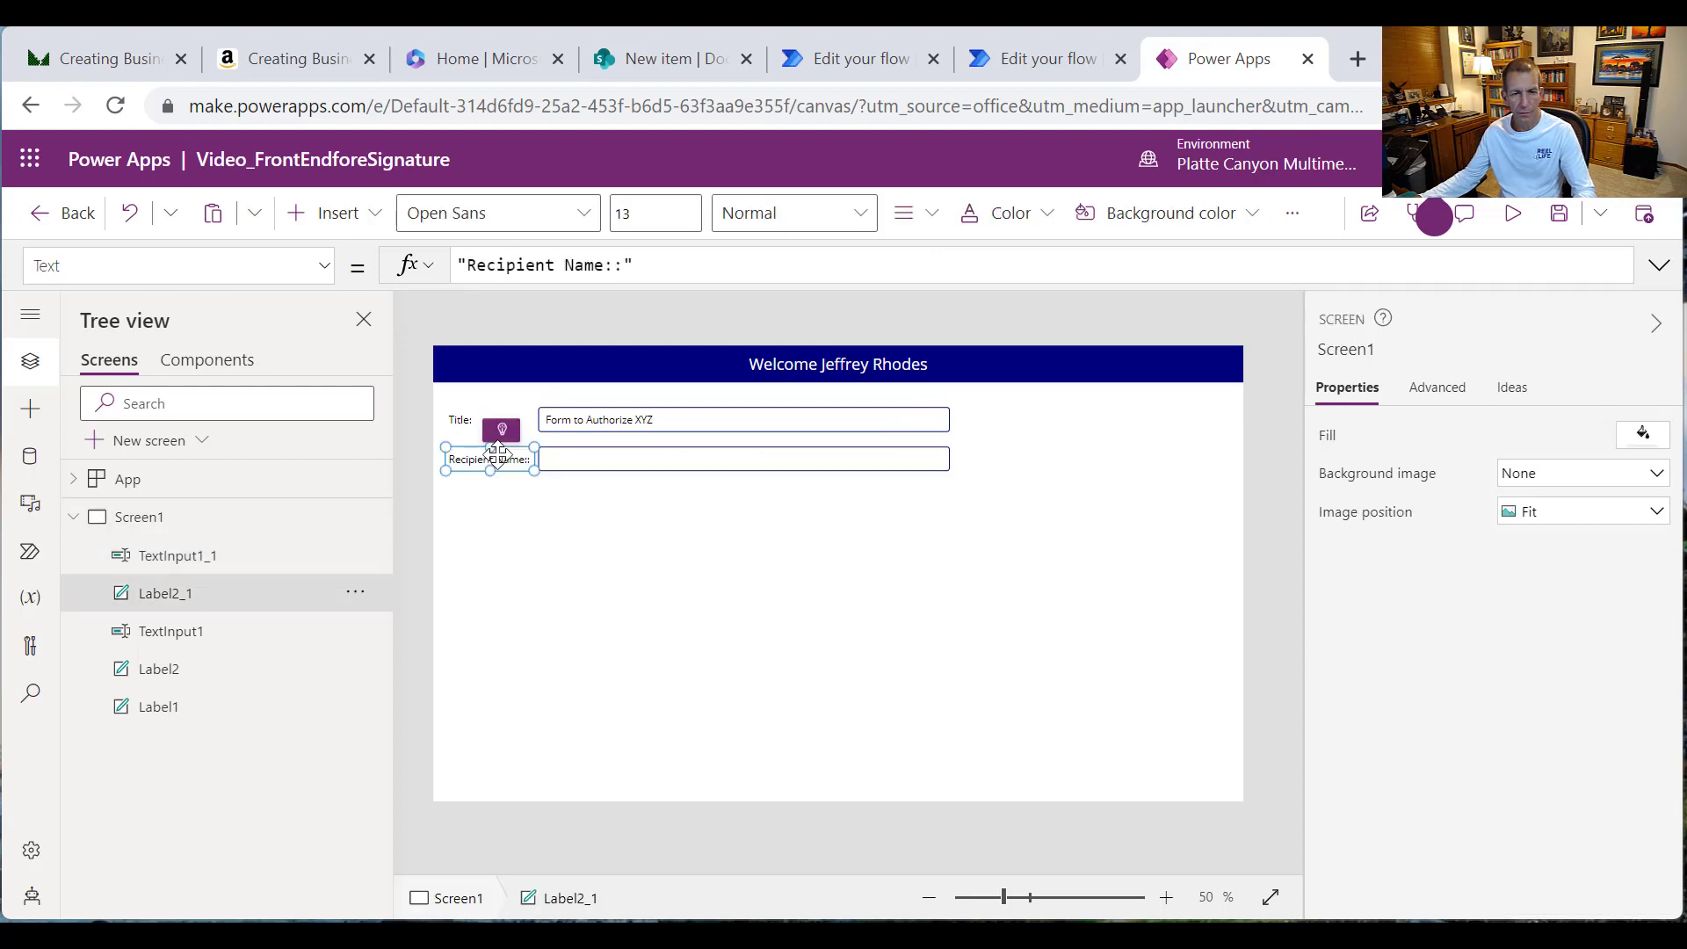
Step: Correct the label text to 'Recipient Name:' with a single colon
{"action": "left_click", "coordinate": [615, 265]}
{"action": "left_click", "coordinate": [581, 540]}
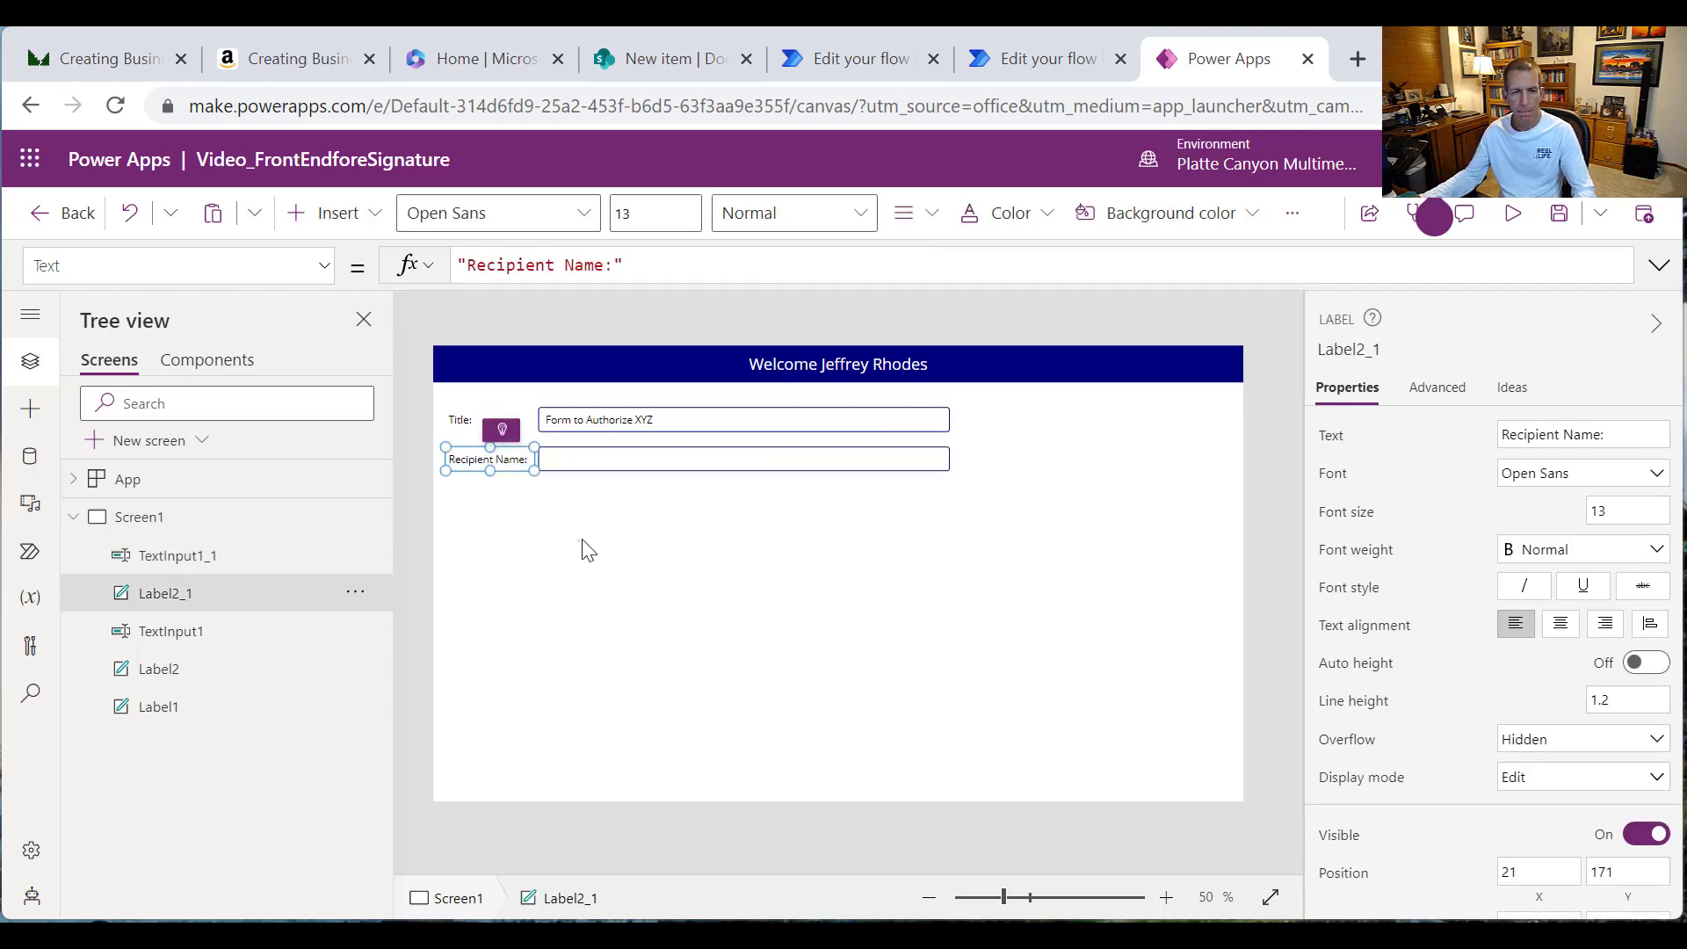
{"action": "left_click", "coordinate": [504, 461]}
Step: Copy the Recipient Name label-and-box row and paste three copies, stacking each below the last
{"action": "left_click", "coordinate": [605, 457], "text": "shift"}
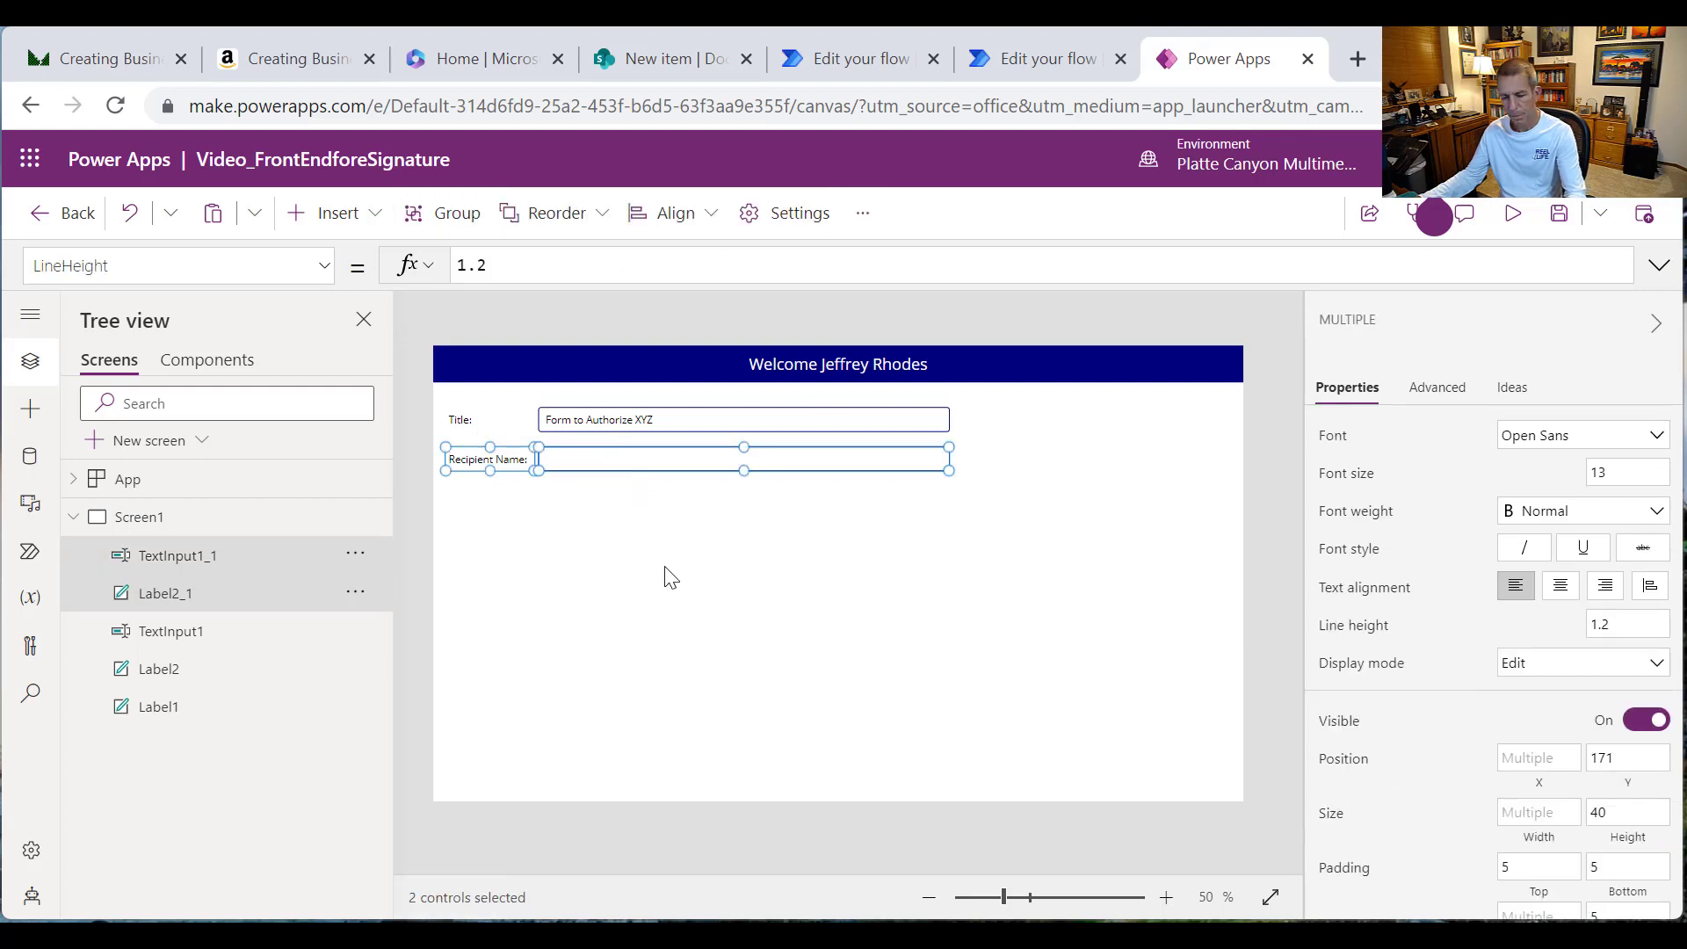
{"action": "key", "text": "ctrl+c"}
{"action": "key", "text": "ctrl+v"}
{"action": "left_click_drag", "start_coordinate": [647, 474], "coordinate": [632, 502]}
{"action": "key", "text": "ctrl+v"}
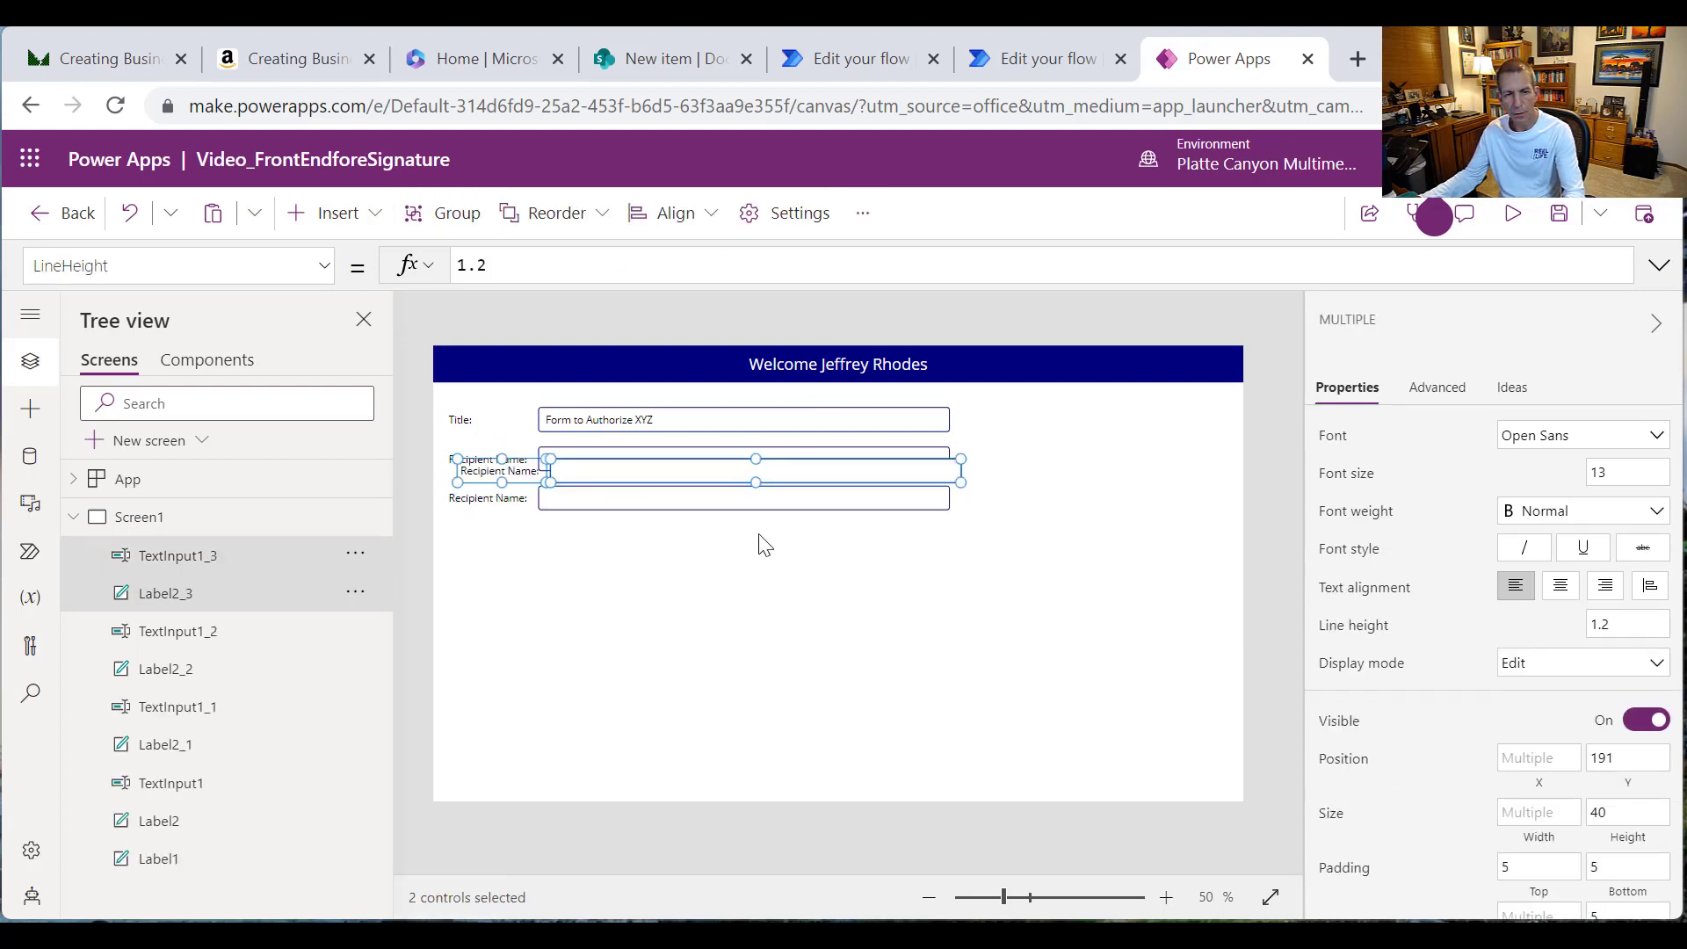
{"action": "left_click_drag", "start_coordinate": [767, 465], "coordinate": [757, 544]}
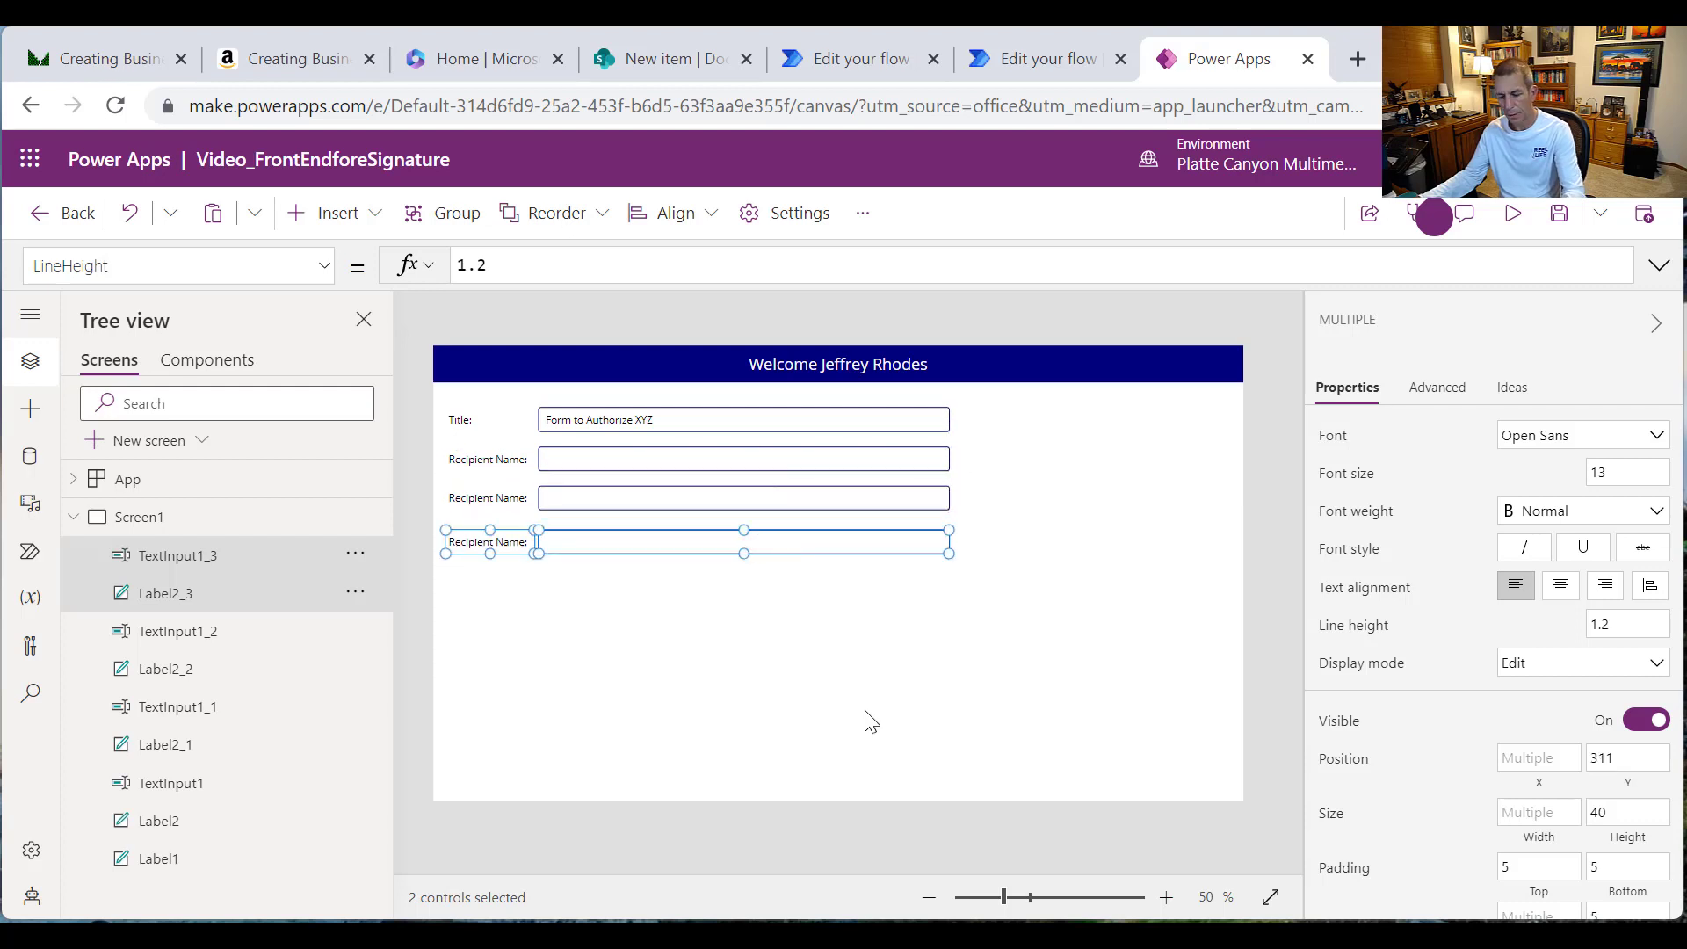
{"action": "key", "text": "ctrl+v"}
{"action": "left_click_drag", "start_coordinate": [762, 470], "coordinate": [749, 587]}
{"action": "left_click", "coordinate": [500, 494]}
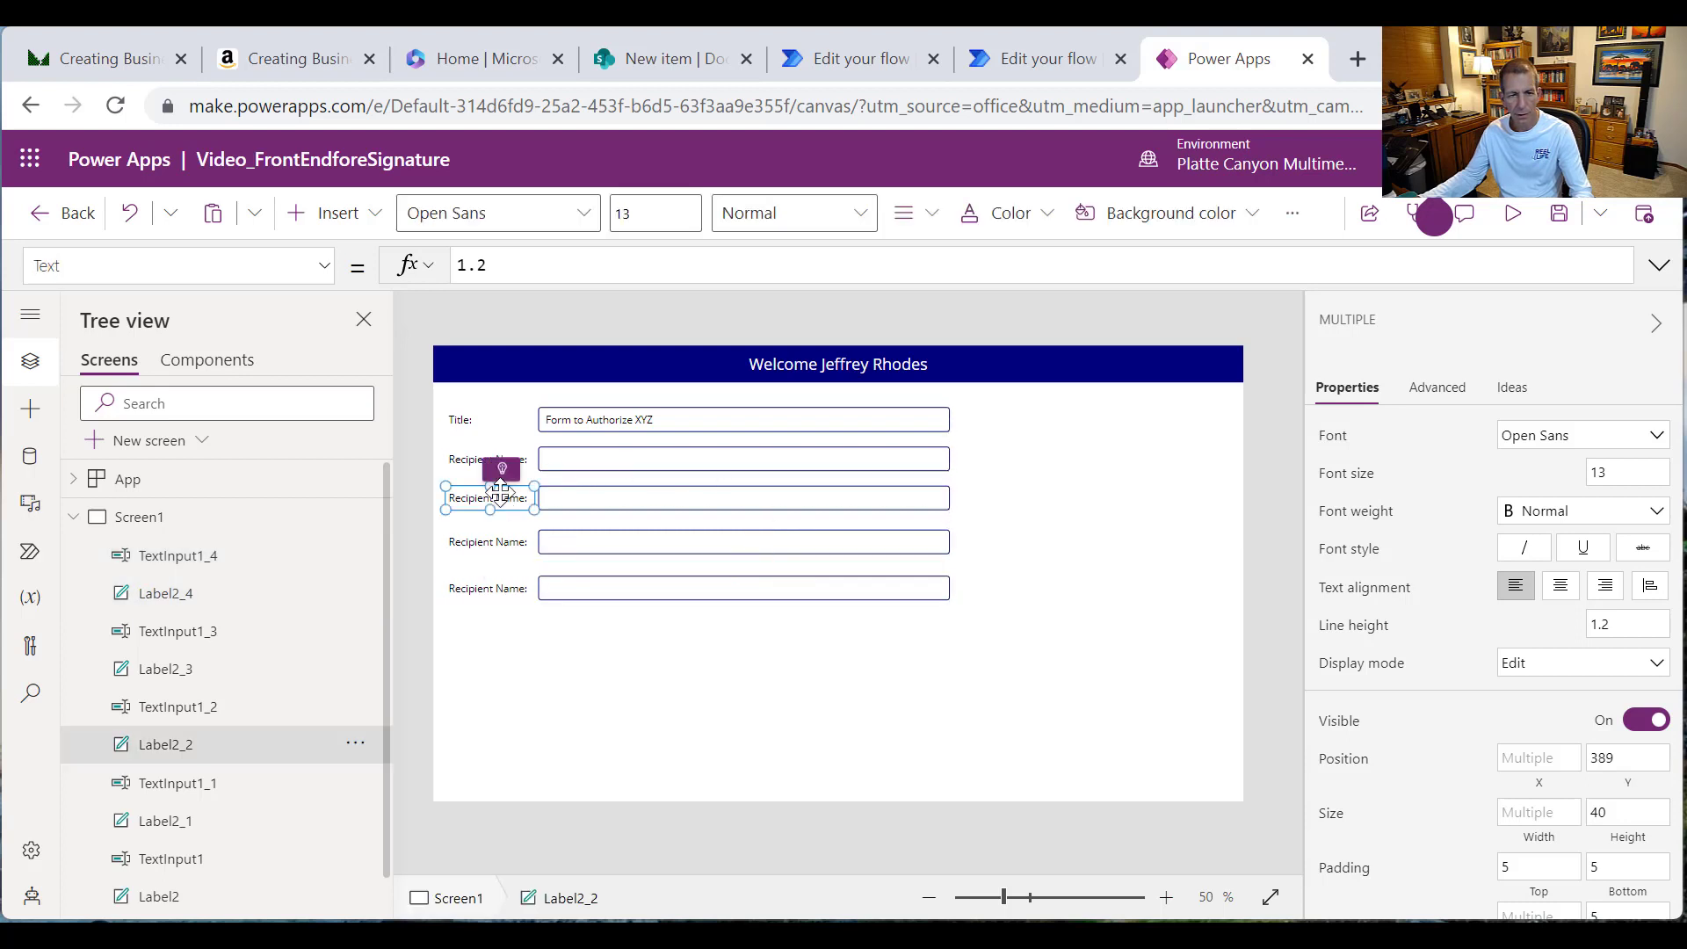
Step: Relabel the three copied rows 'Recipient Email:', 'Subject:' and 'Body:'
{"action": "double_click", "coordinate": [583, 266]}
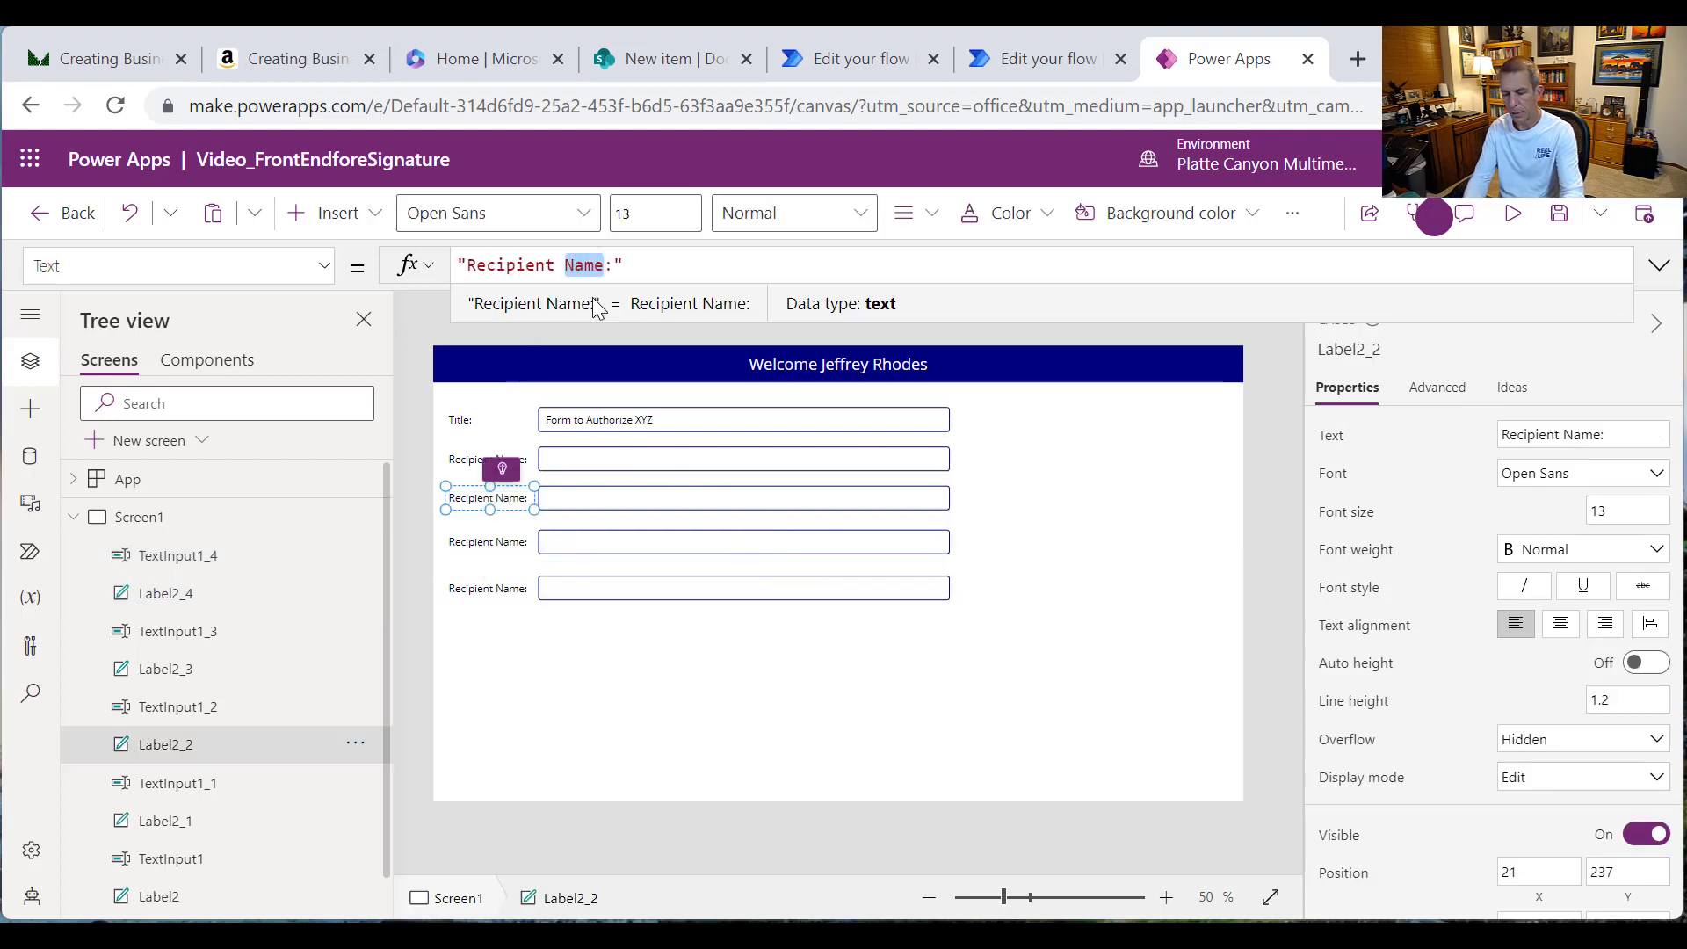
{"action": "type", "text": "Email"}
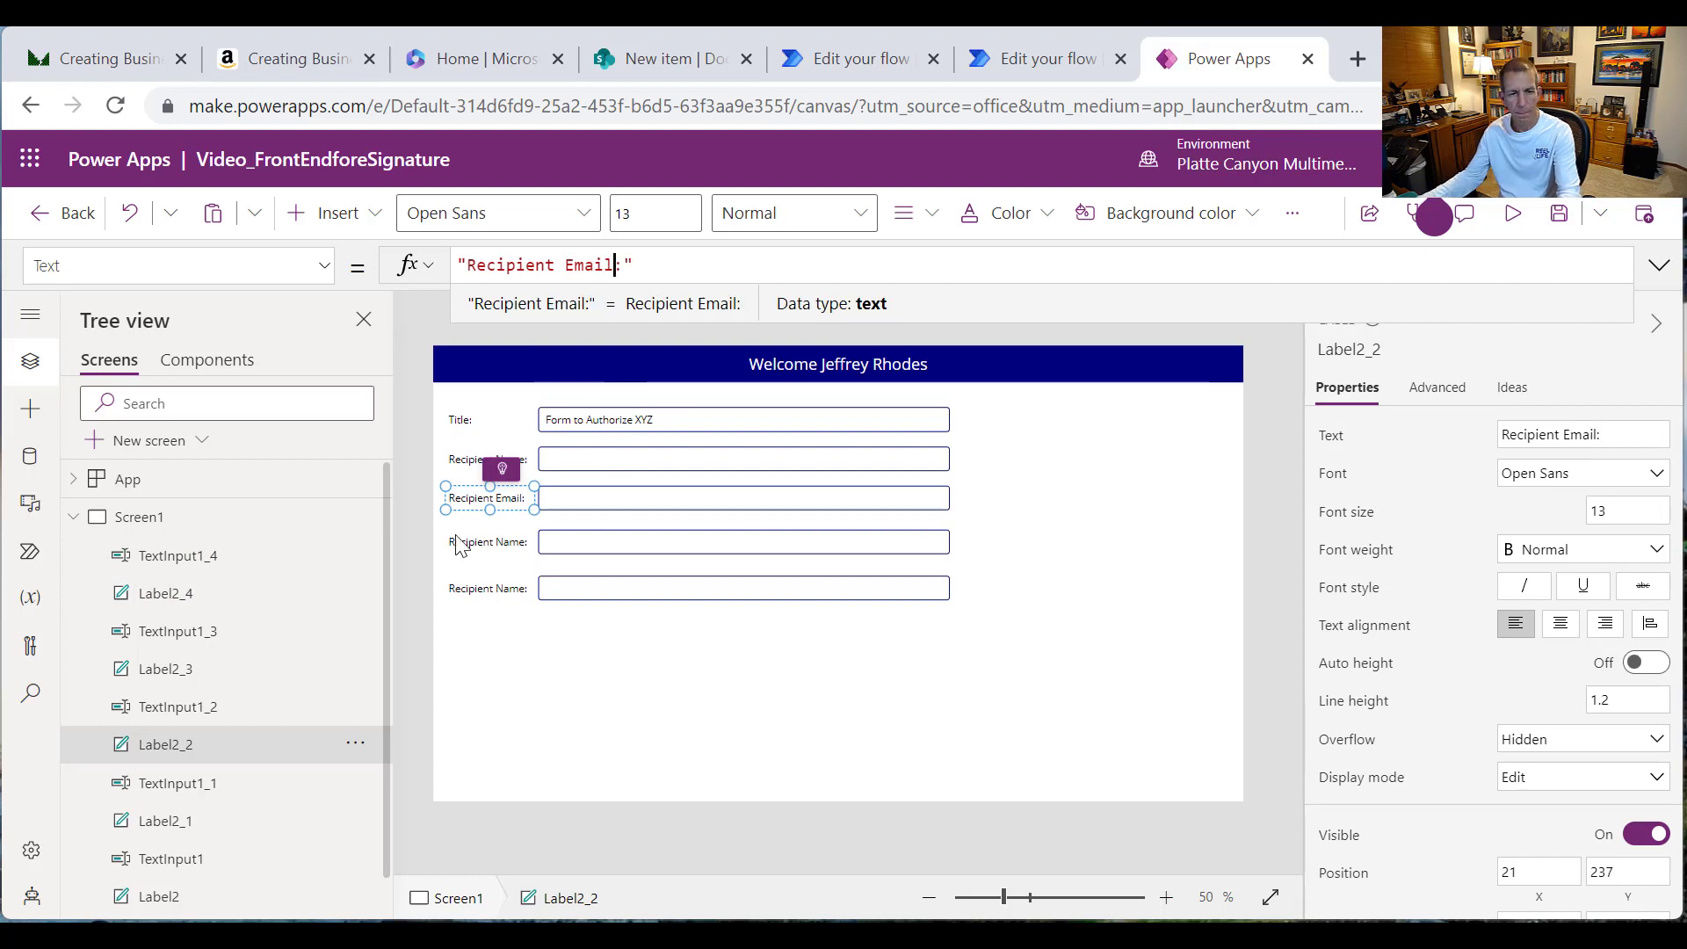
{"action": "left_click", "coordinate": [479, 543]}
{"action": "left_click", "coordinate": [489, 539]}
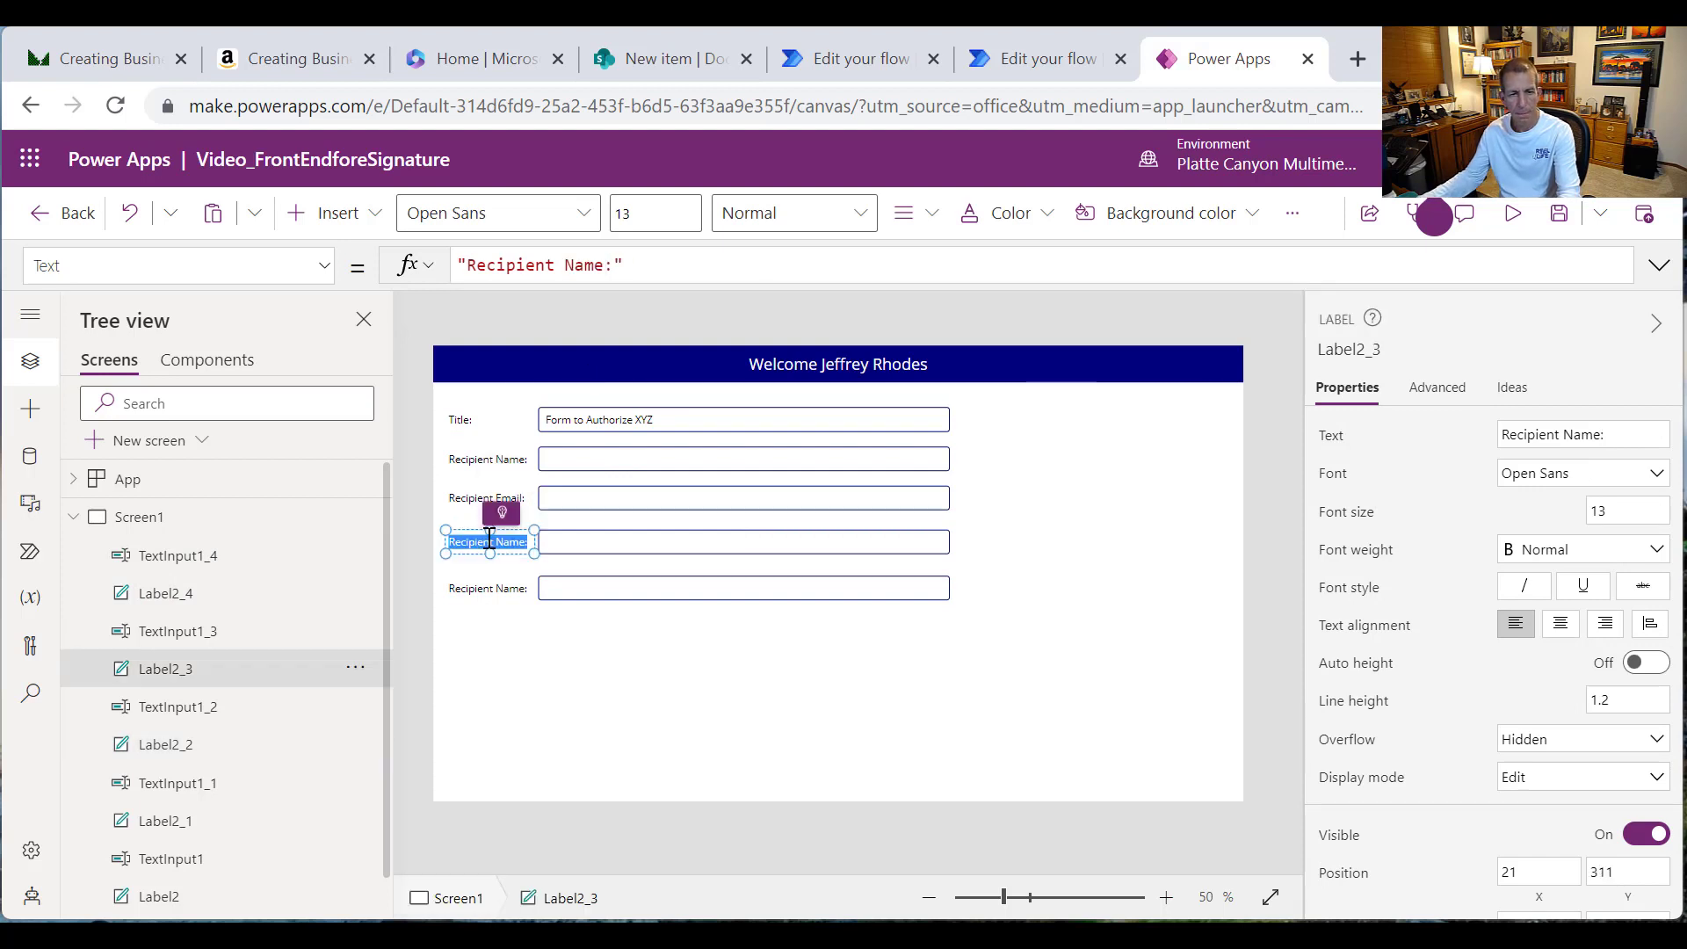
{"action": "type", "text": "Sub"}
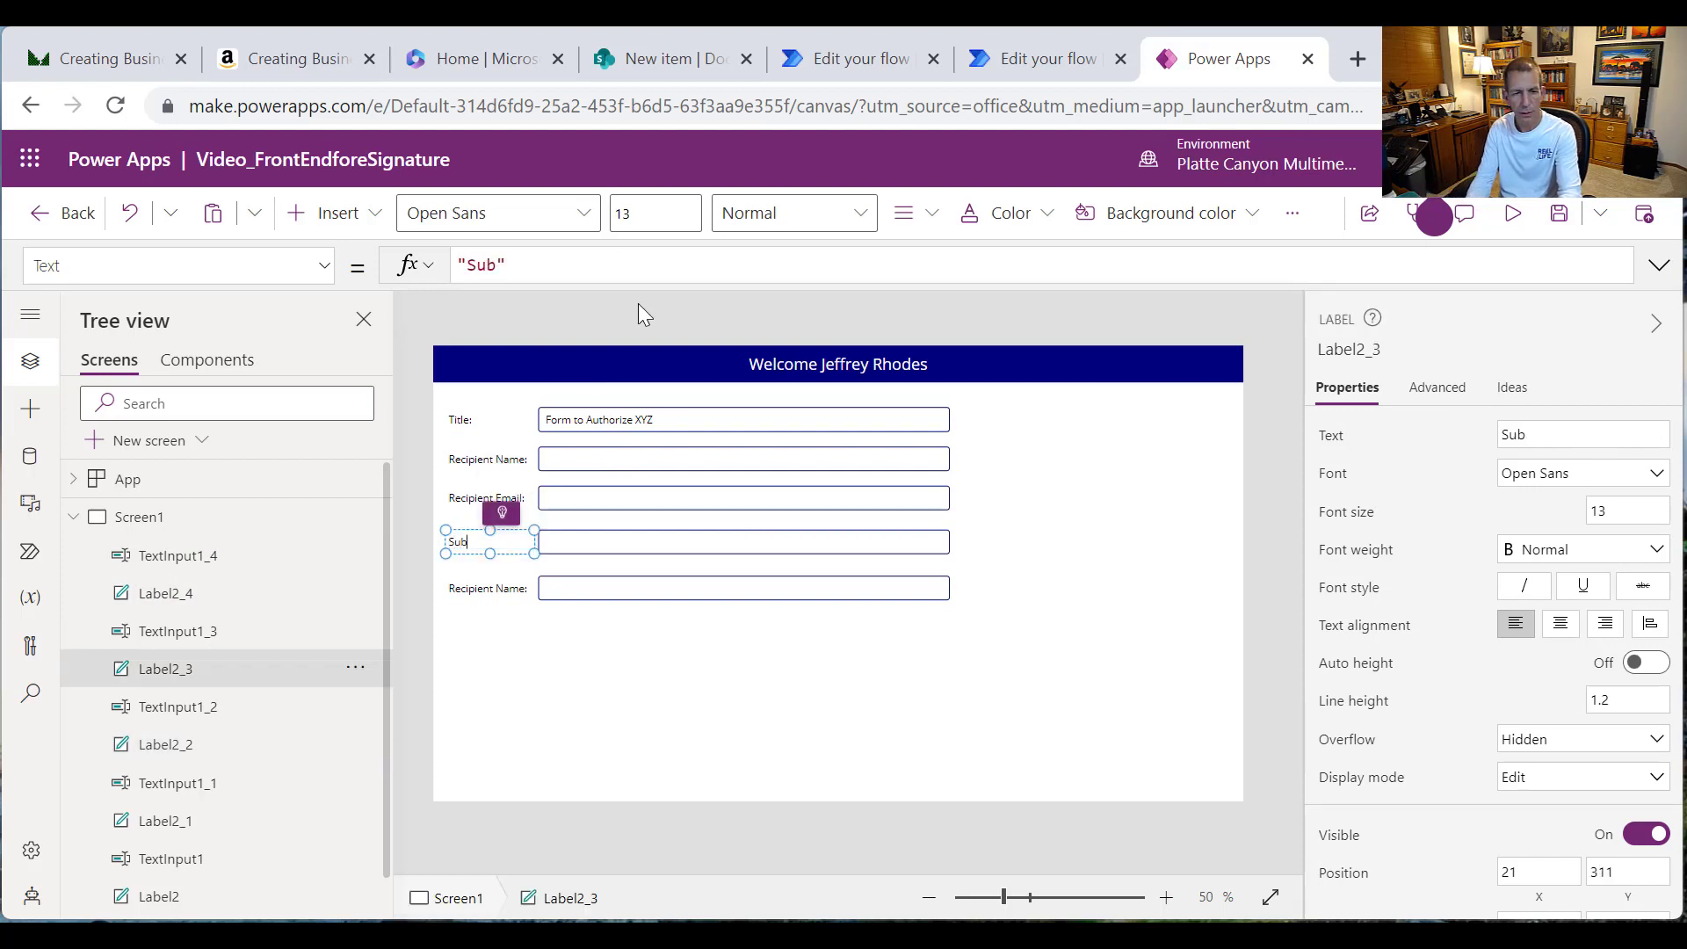
{"action": "type", "text": "ject:"}
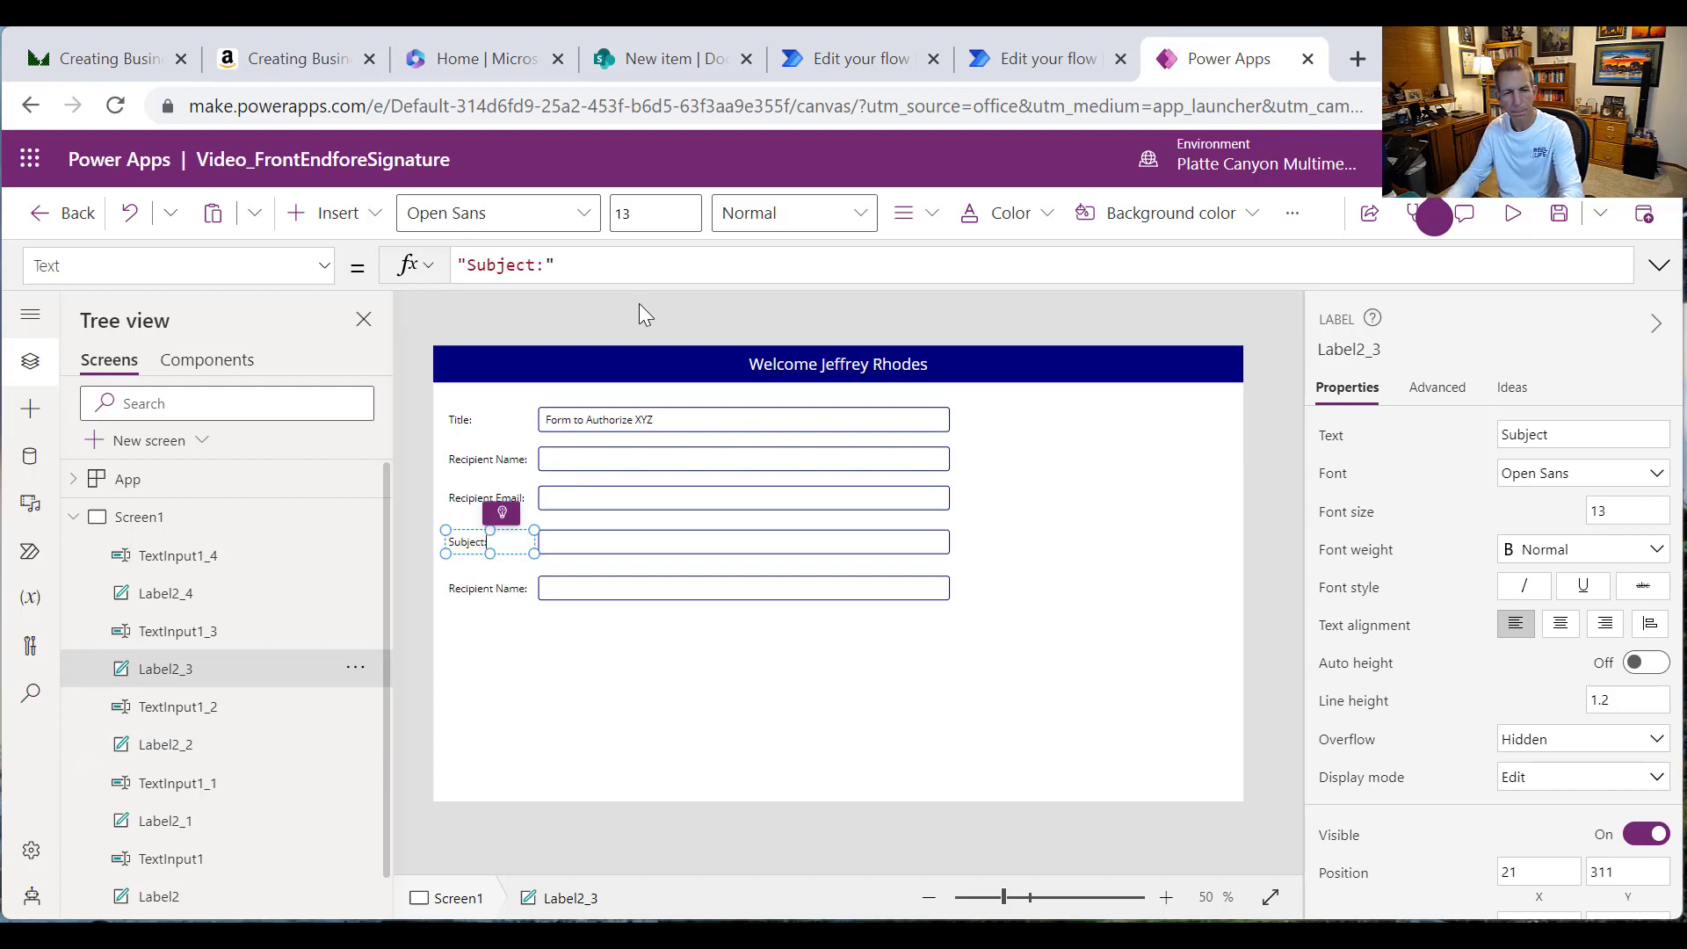
{"action": "left_click", "coordinate": [489, 589]}
{"action": "left_click_drag", "start_coordinate": [605, 263], "coordinate": [498, 263]}
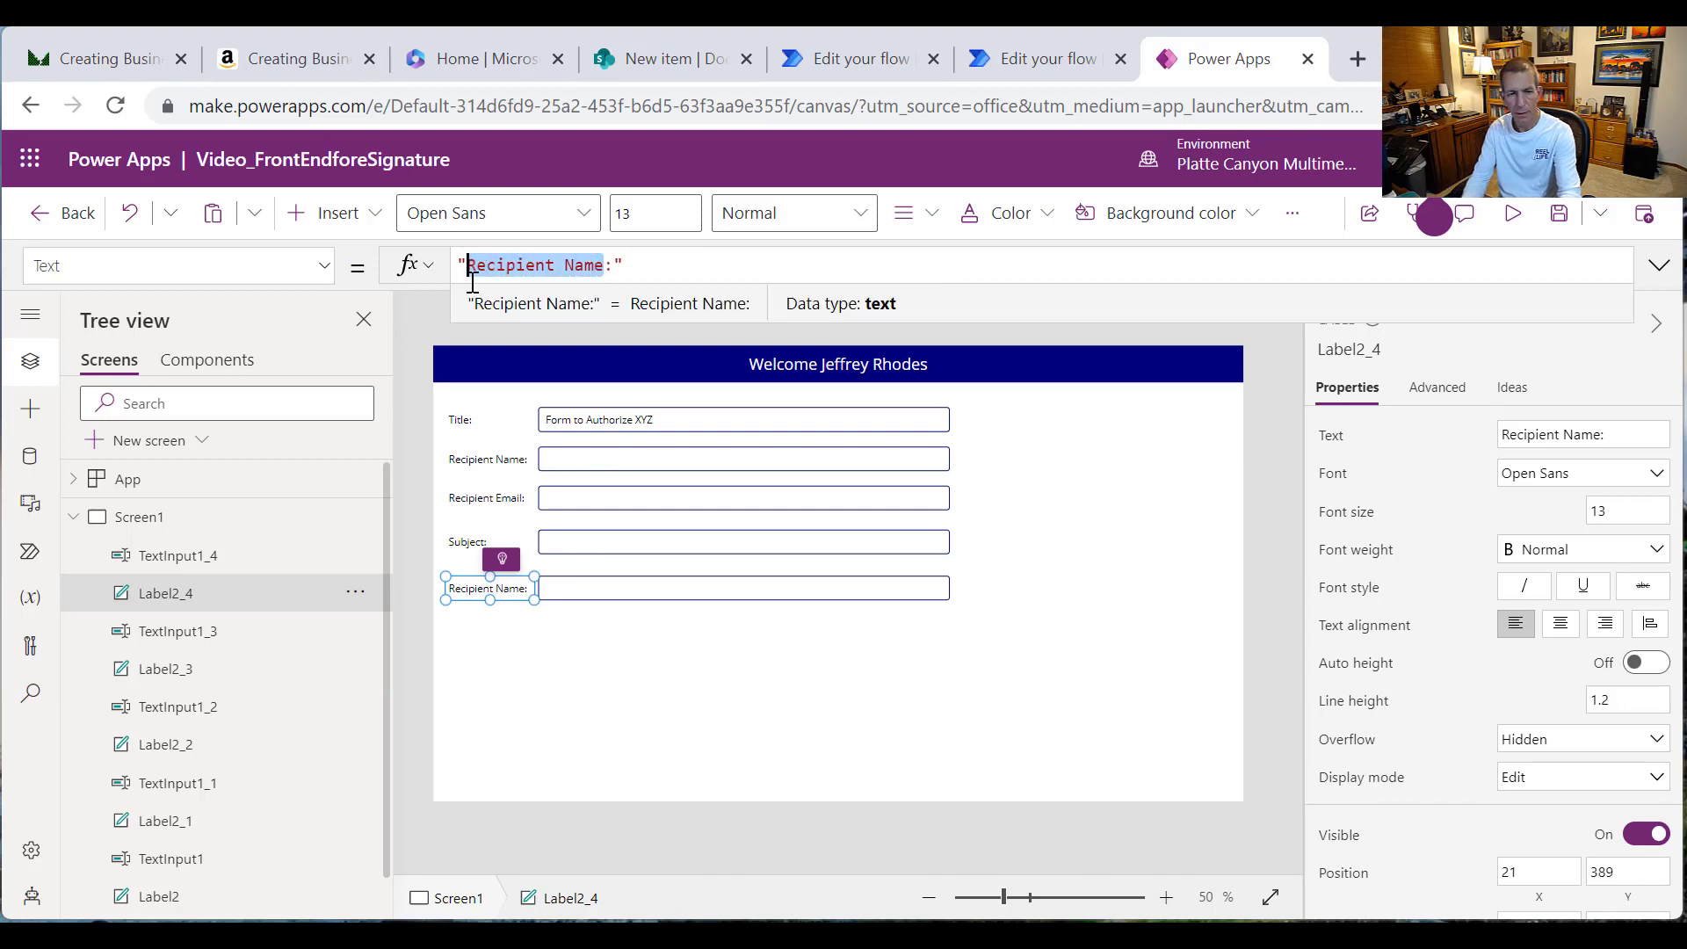
{"action": "type", "text": "Bidy"}
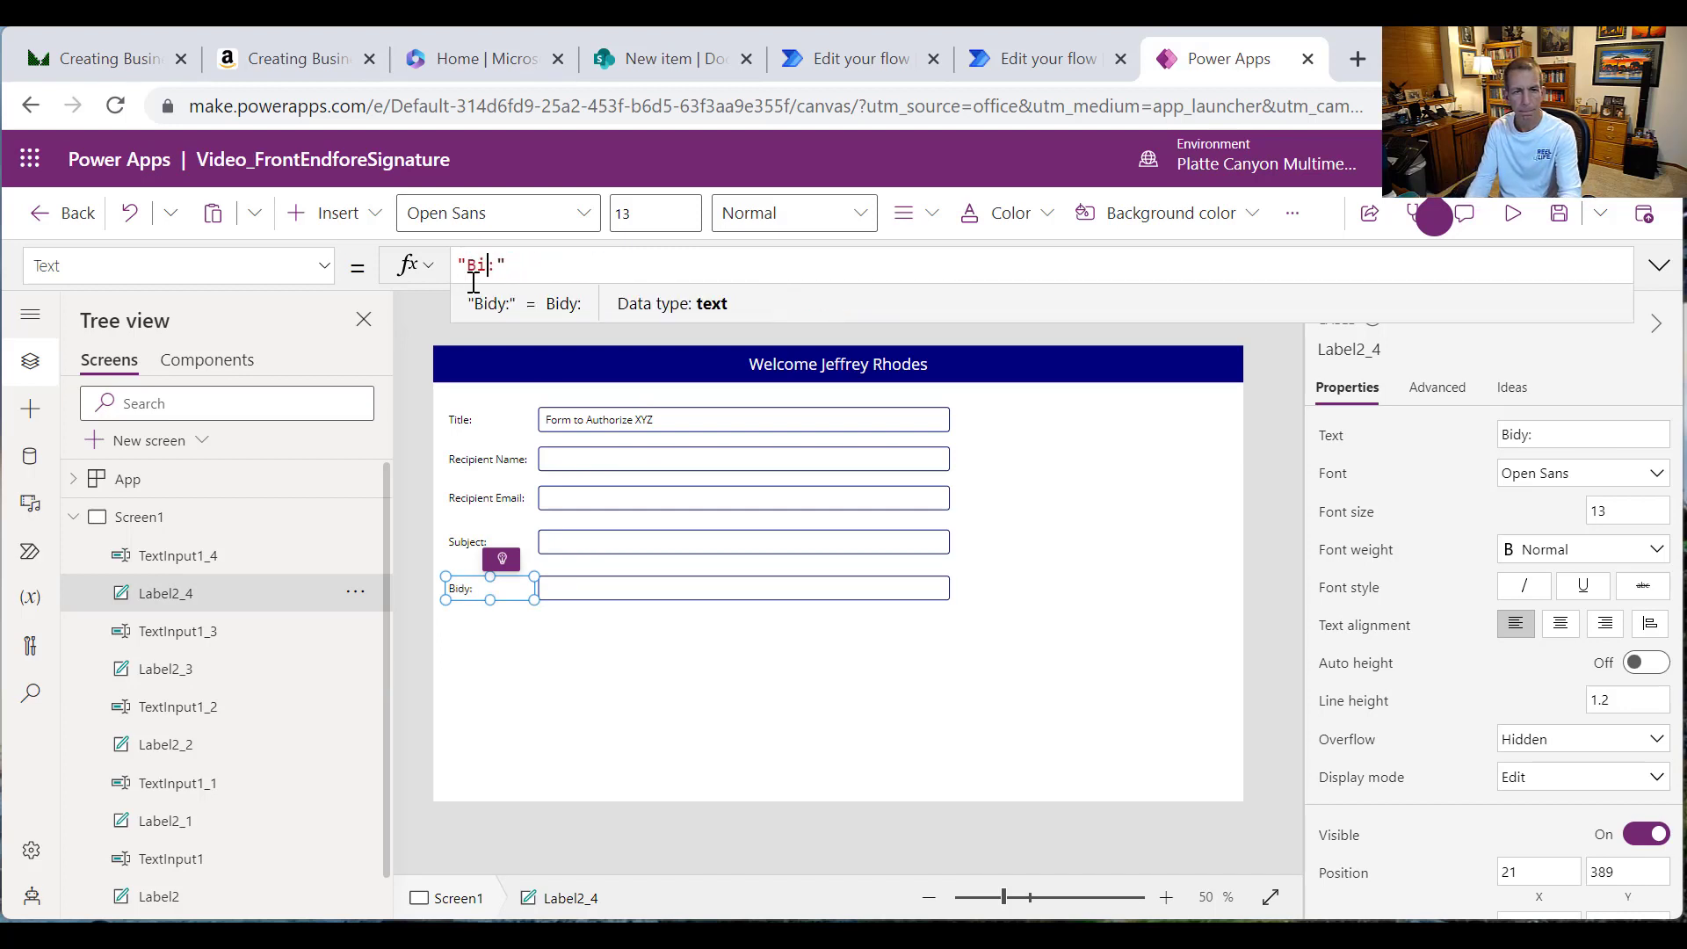
{"action": "key", "text": "BackSpace"}
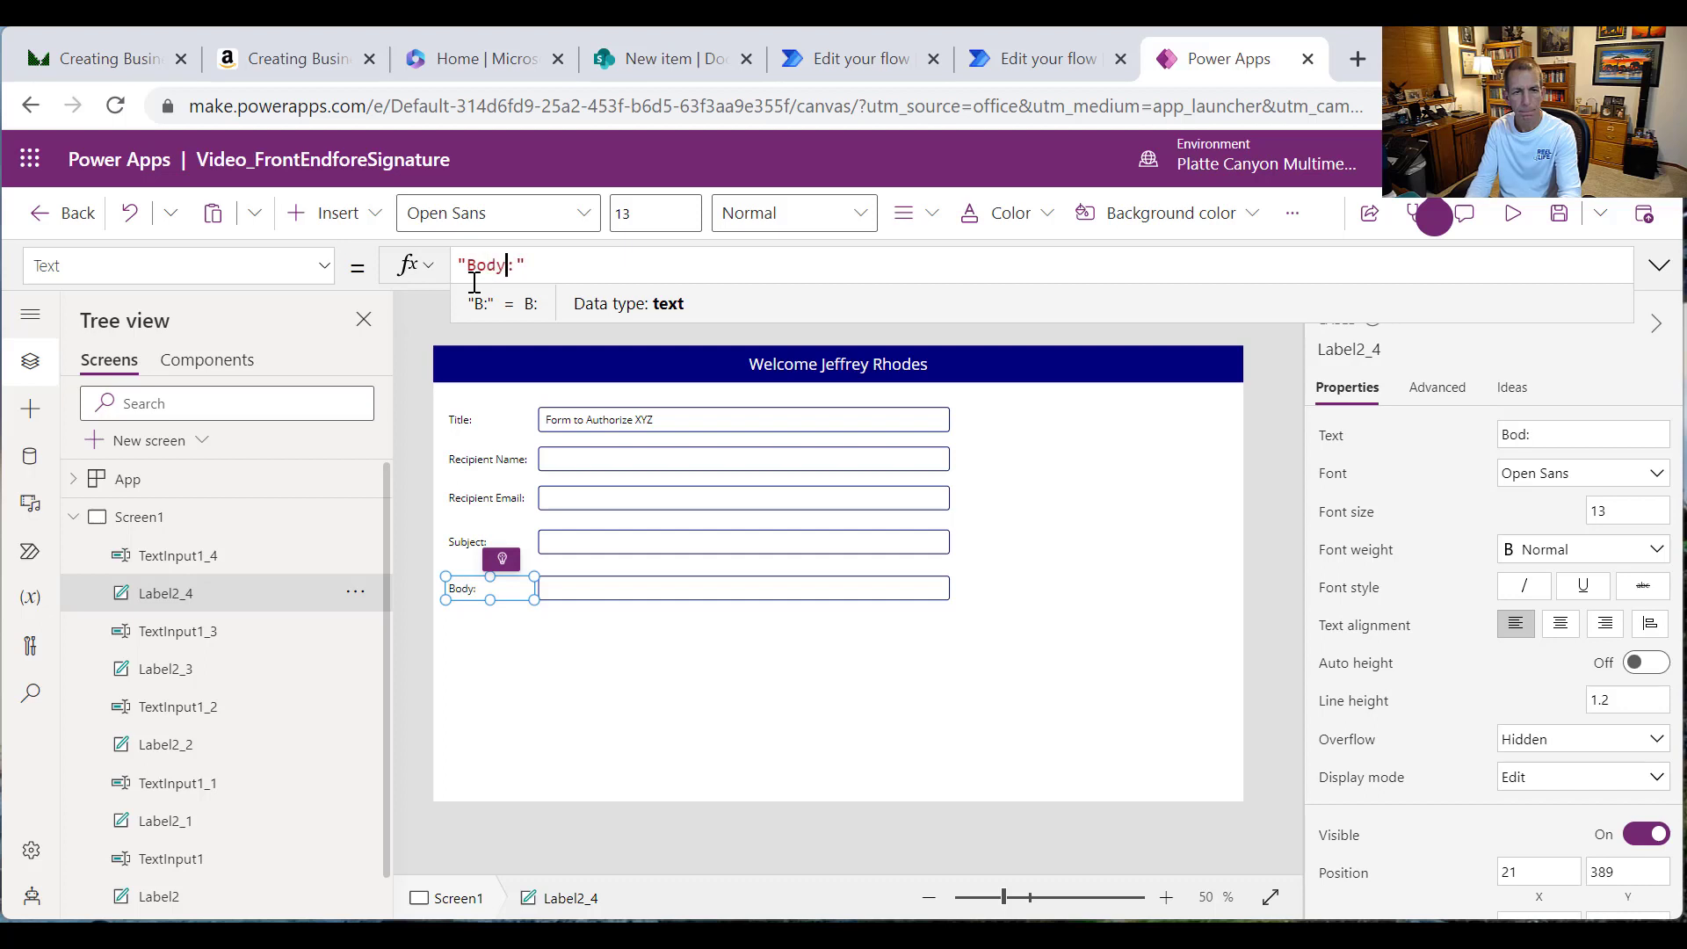
Step: Set the Body text box to Multiline mode and drag it taller, then view the DocuSign Test list
{"action": "left_click", "coordinate": [603, 606]}
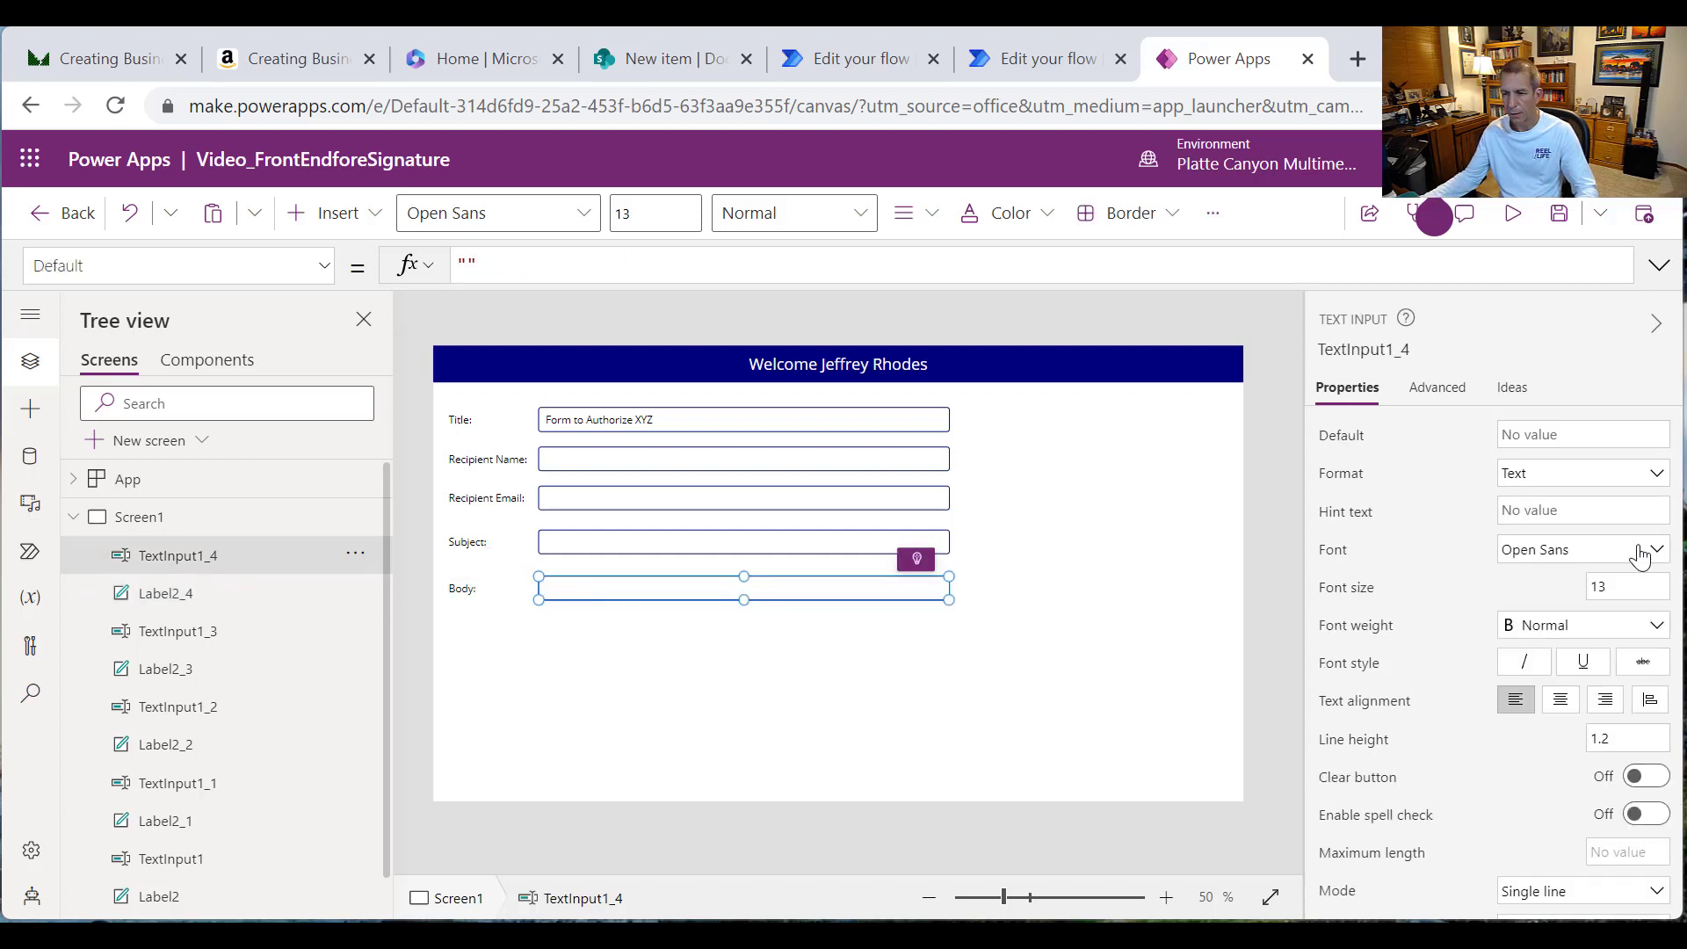
{"action": "left_click", "coordinate": [1657, 890]}
{"action": "left_click", "coordinate": [1564, 804]}
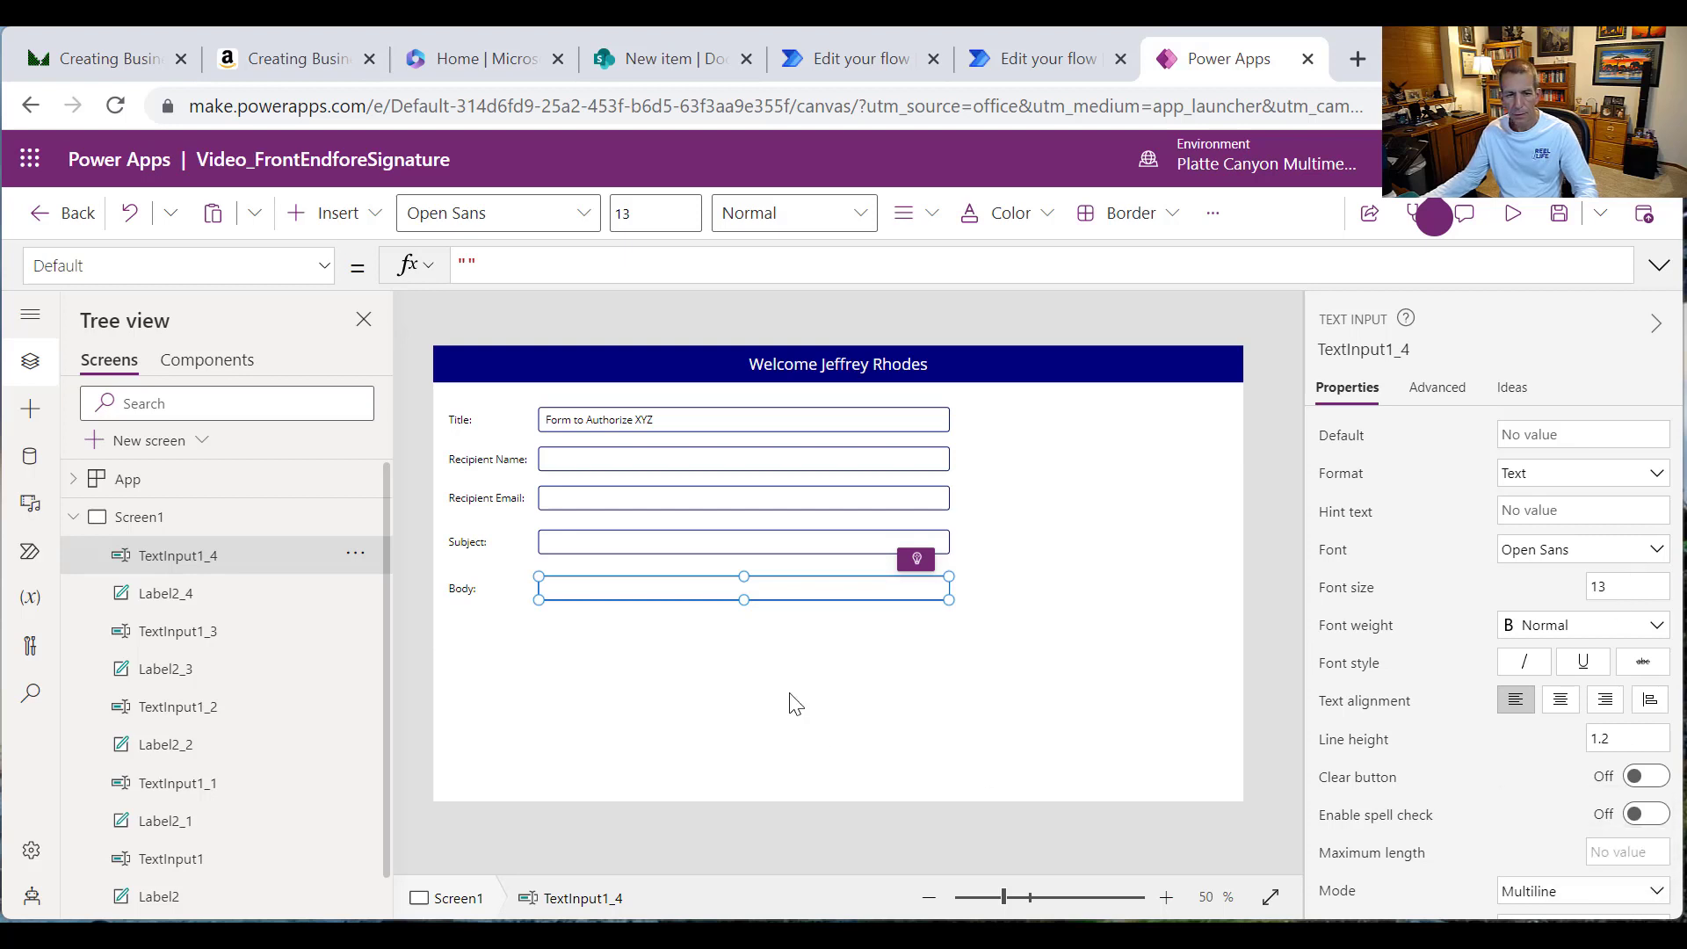
{"action": "left_click_drag", "start_coordinate": [744, 619], "coordinate": [746, 663]}
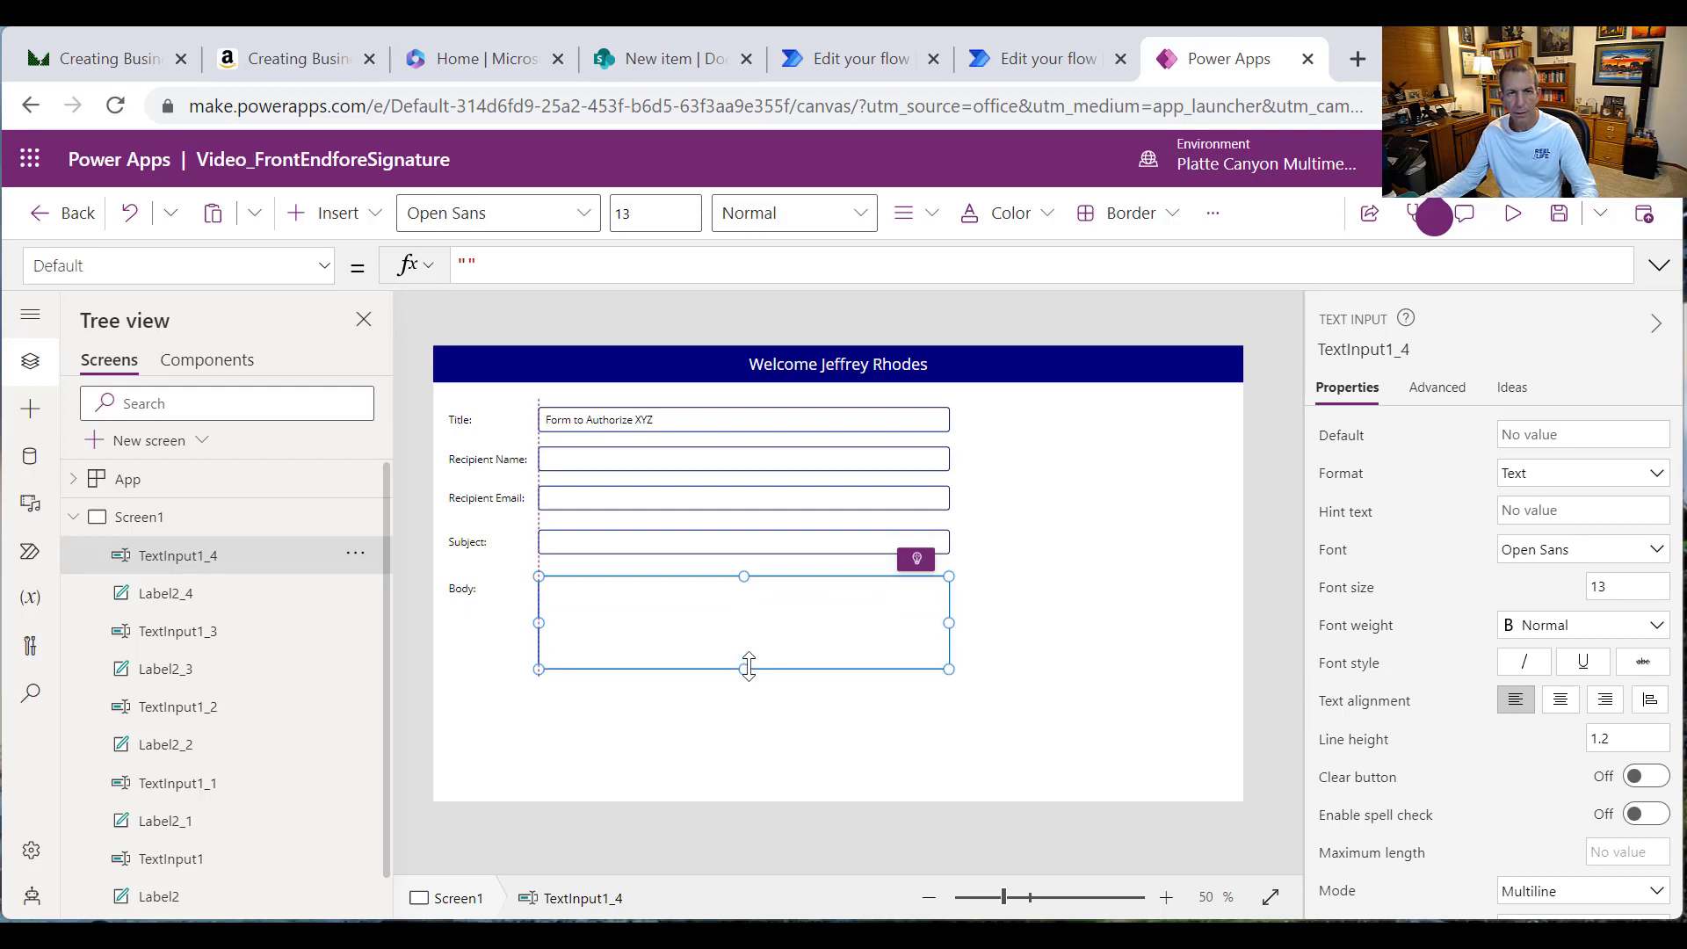
{"action": "left_click", "coordinate": [670, 56]}
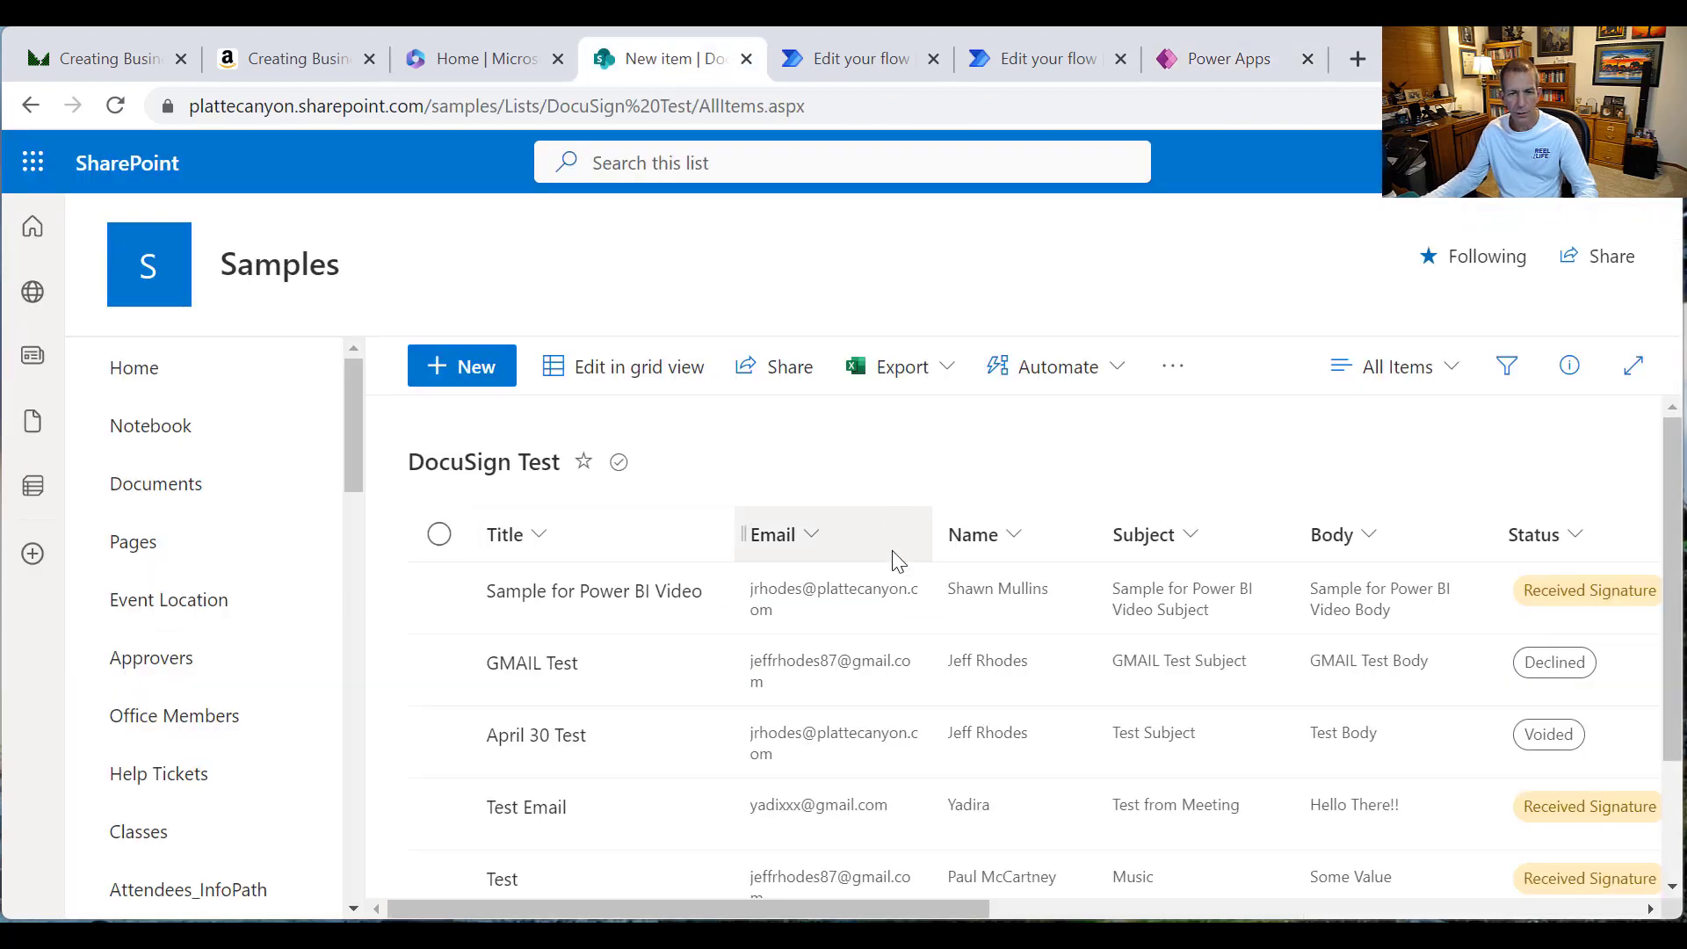
Step: Scroll across the DocuSign Test list's columns and back, then return to the Power Apps form
{"action": "left_click_drag", "start_coordinate": [925, 902], "coordinate": [1478, 875]}
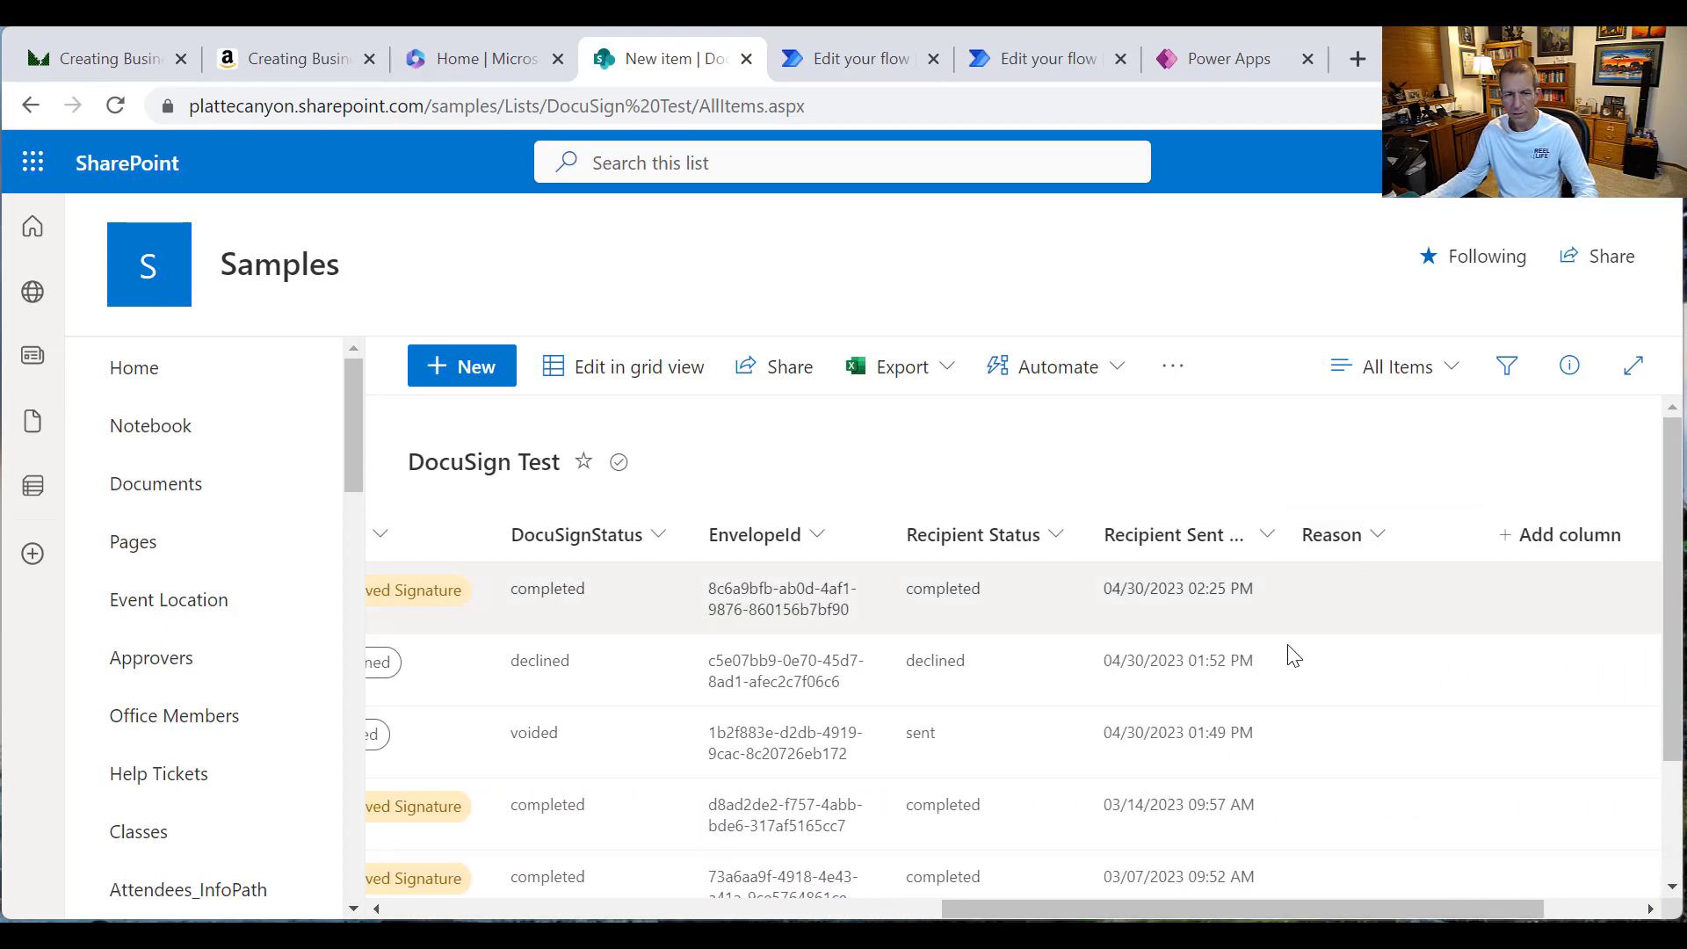
{"action": "left_click_drag", "start_coordinate": [1066, 914], "coordinate": [557, 873]}
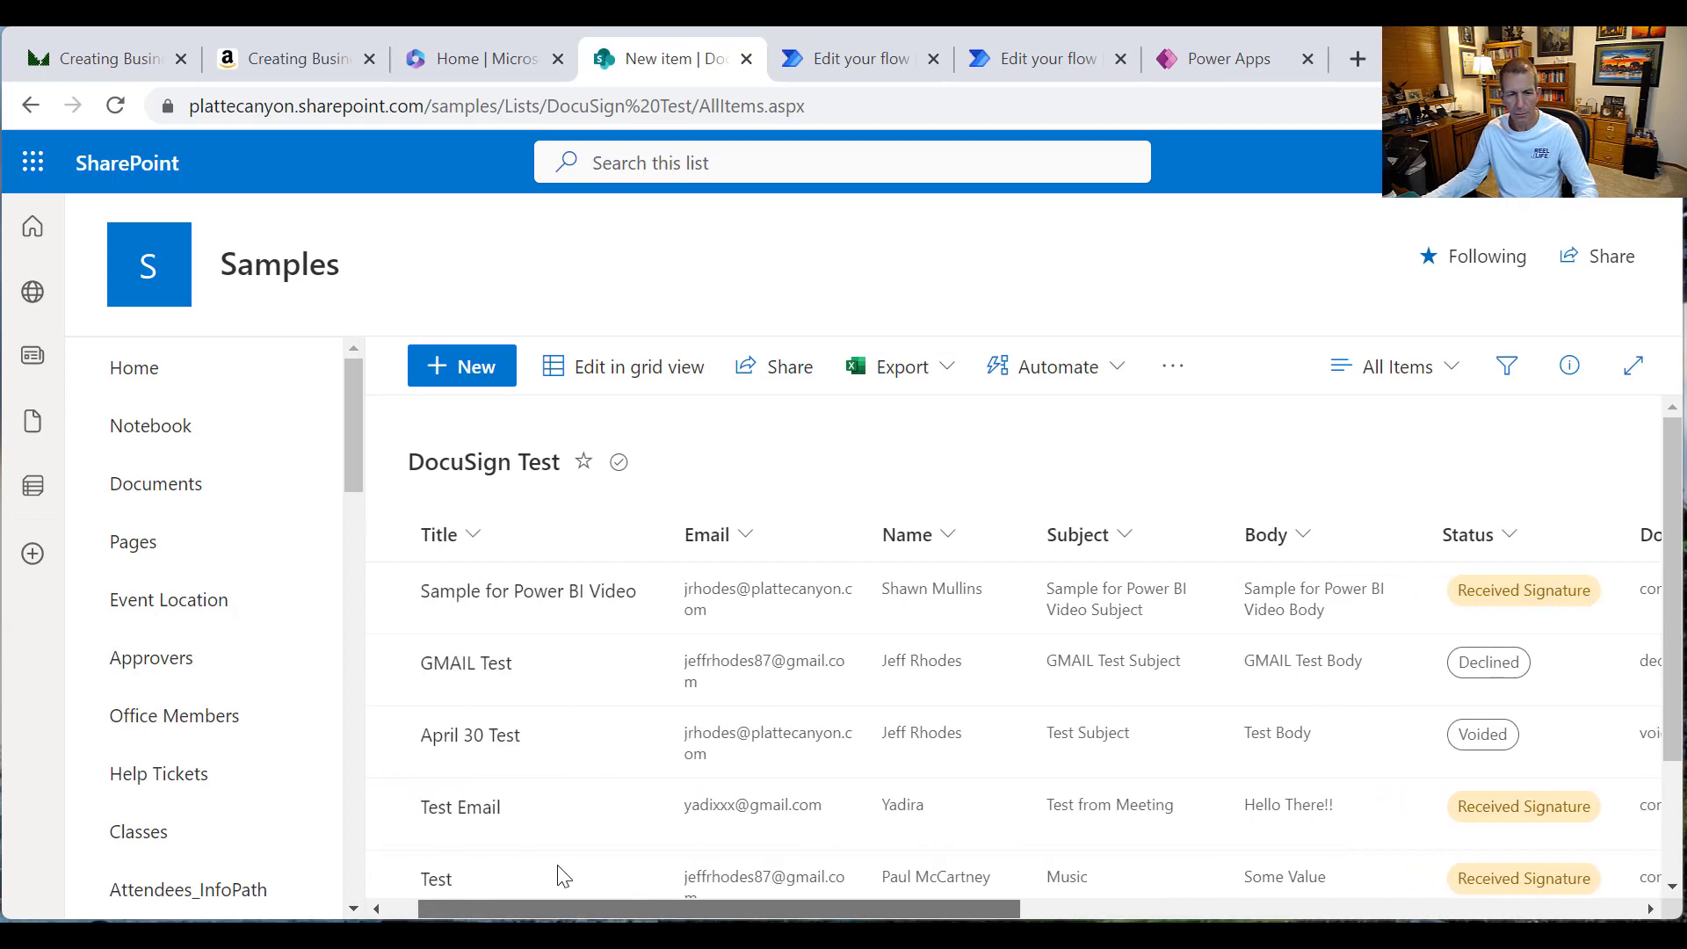
{"action": "left_click", "coordinate": [1197, 61]}
{"action": "left_click", "coordinate": [475, 427]}
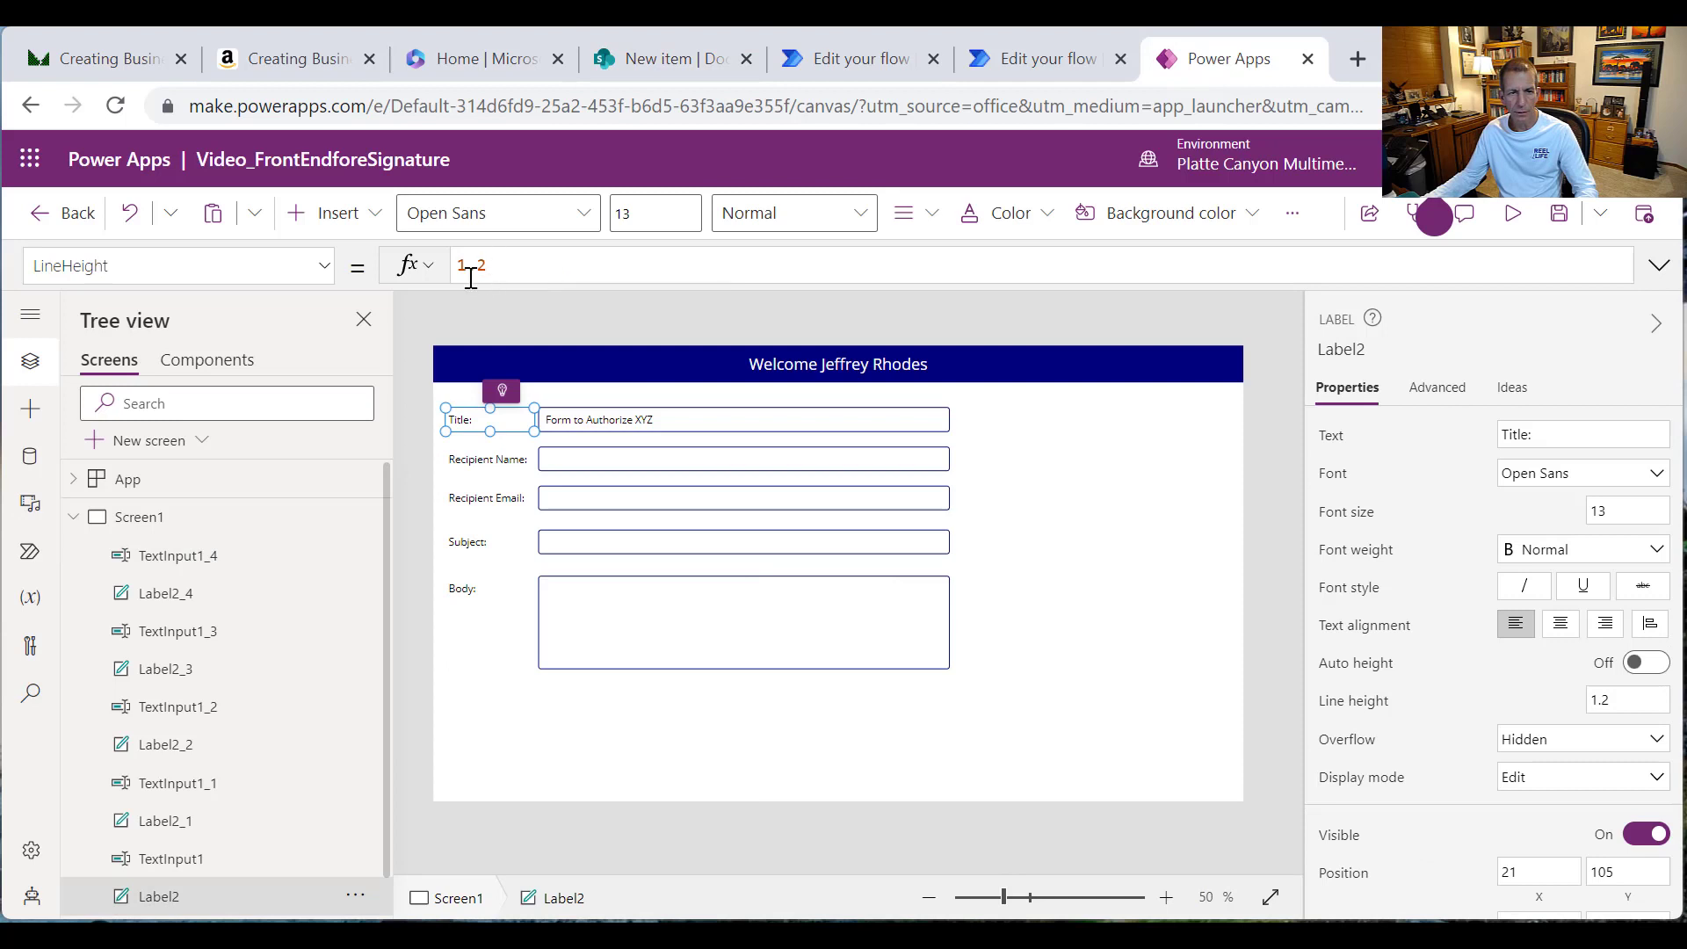
Step: Add a required asterisk to the Recipient Name label so it reads 'Recipient Name*:'
{"action": "double_click", "coordinate": [475, 417]}
{"action": "key", "text": "Escape"}
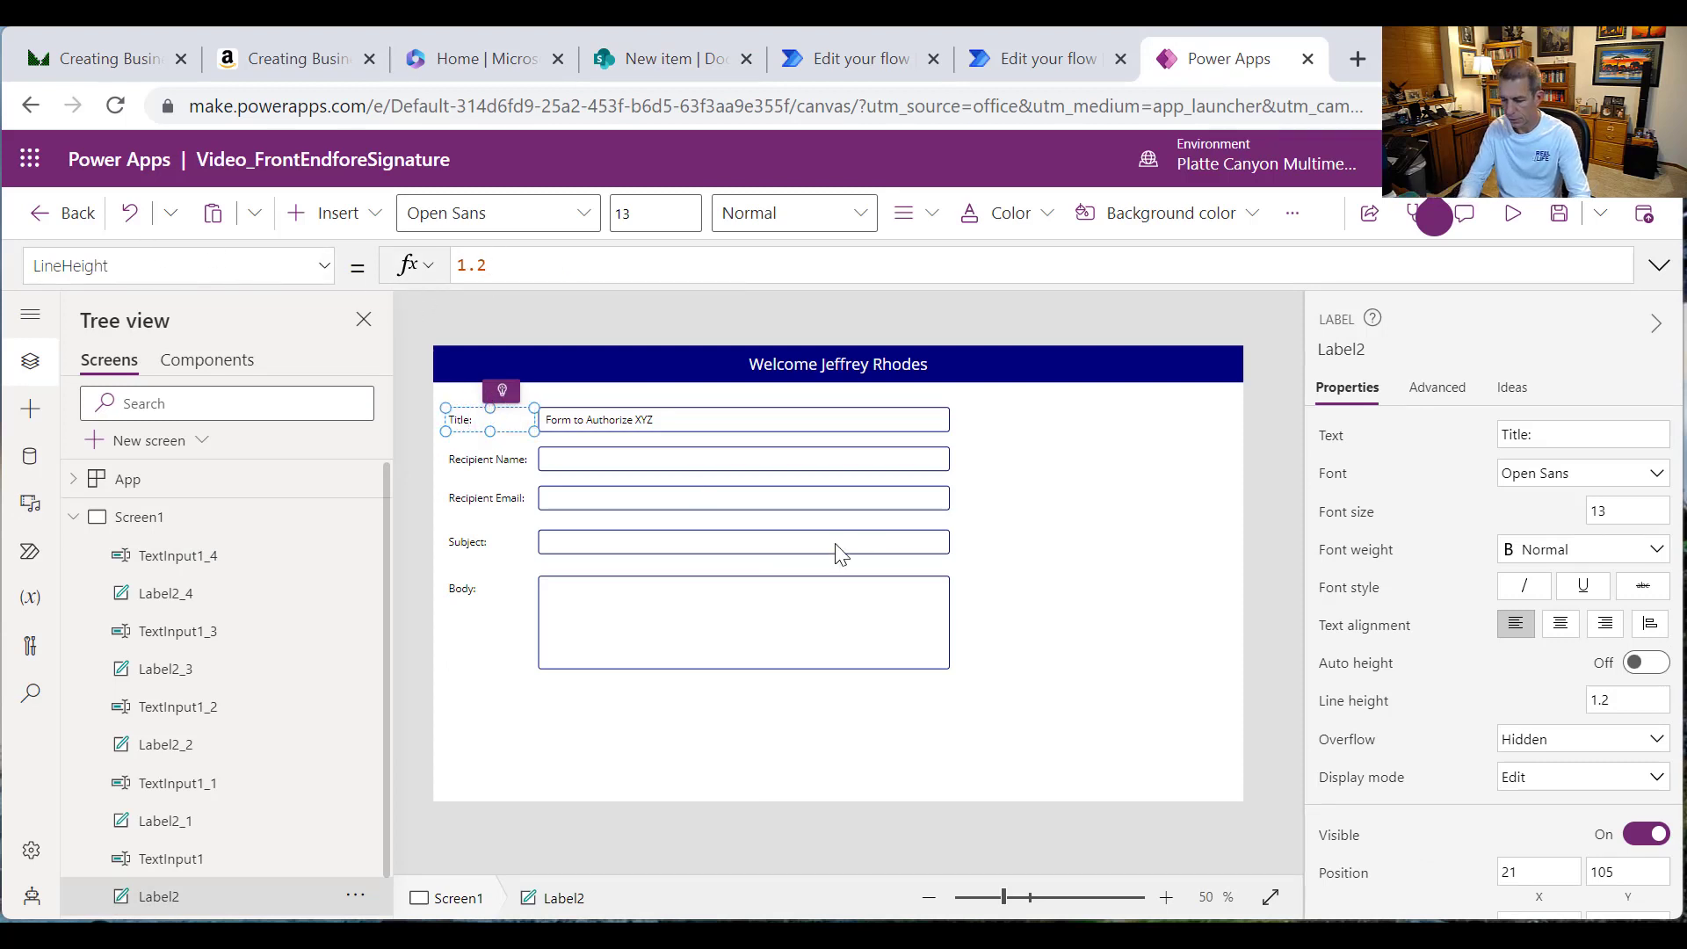
{"action": "type", "text": "%"}
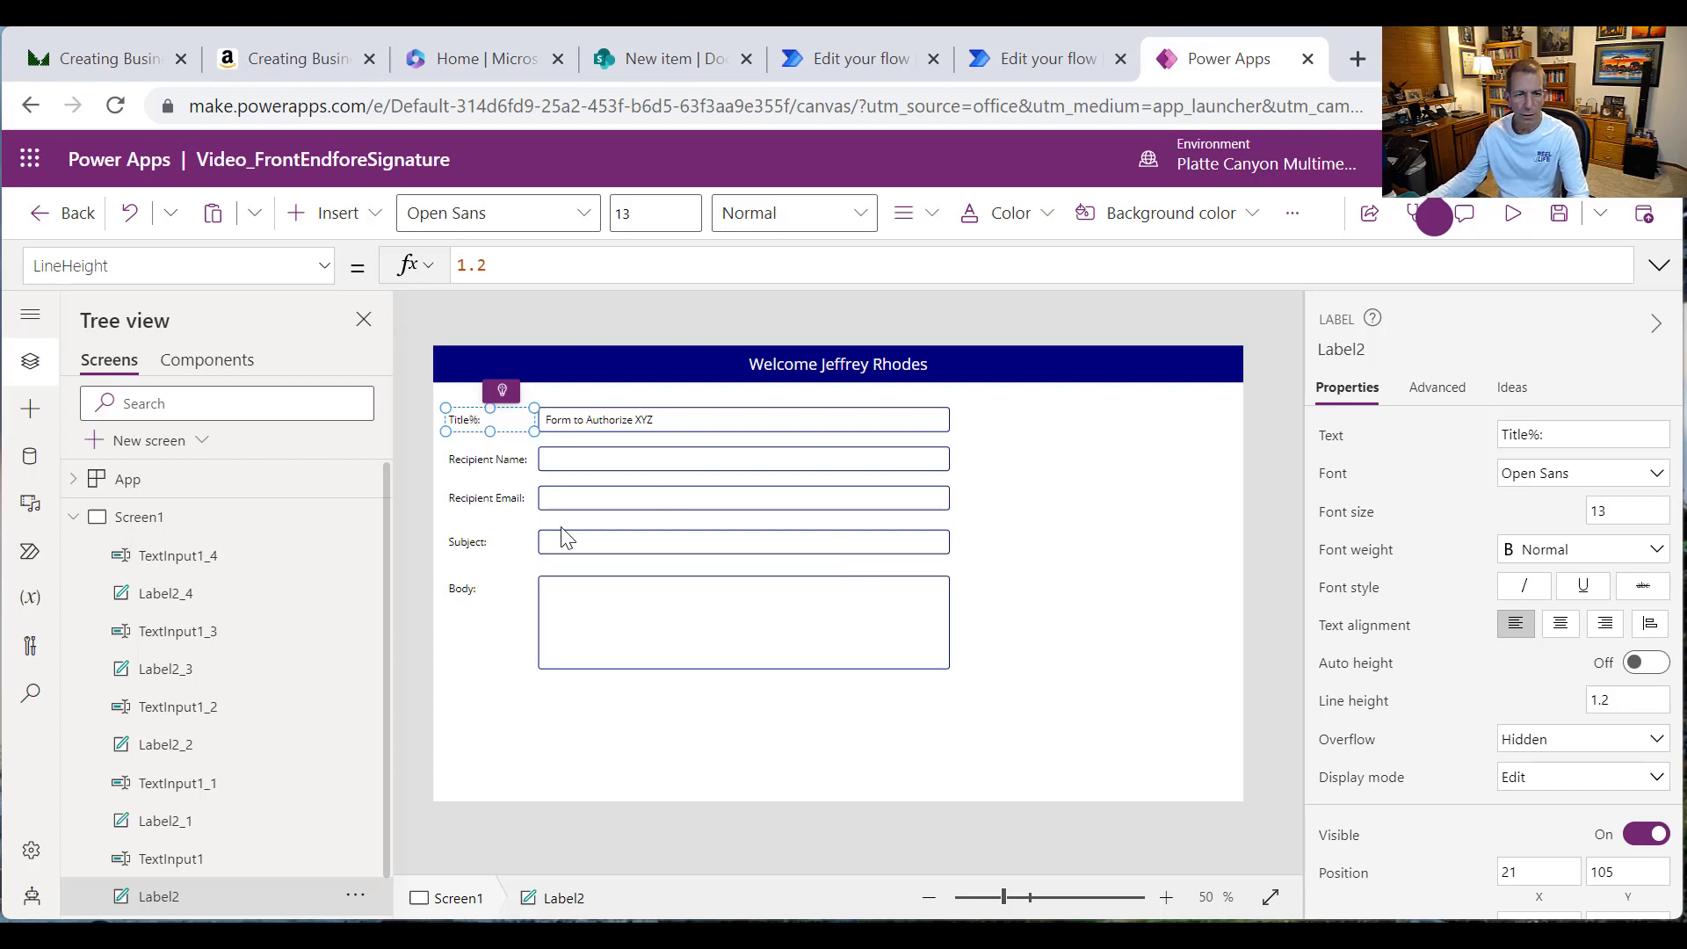
{"action": "key", "text": "ctrl+z"}
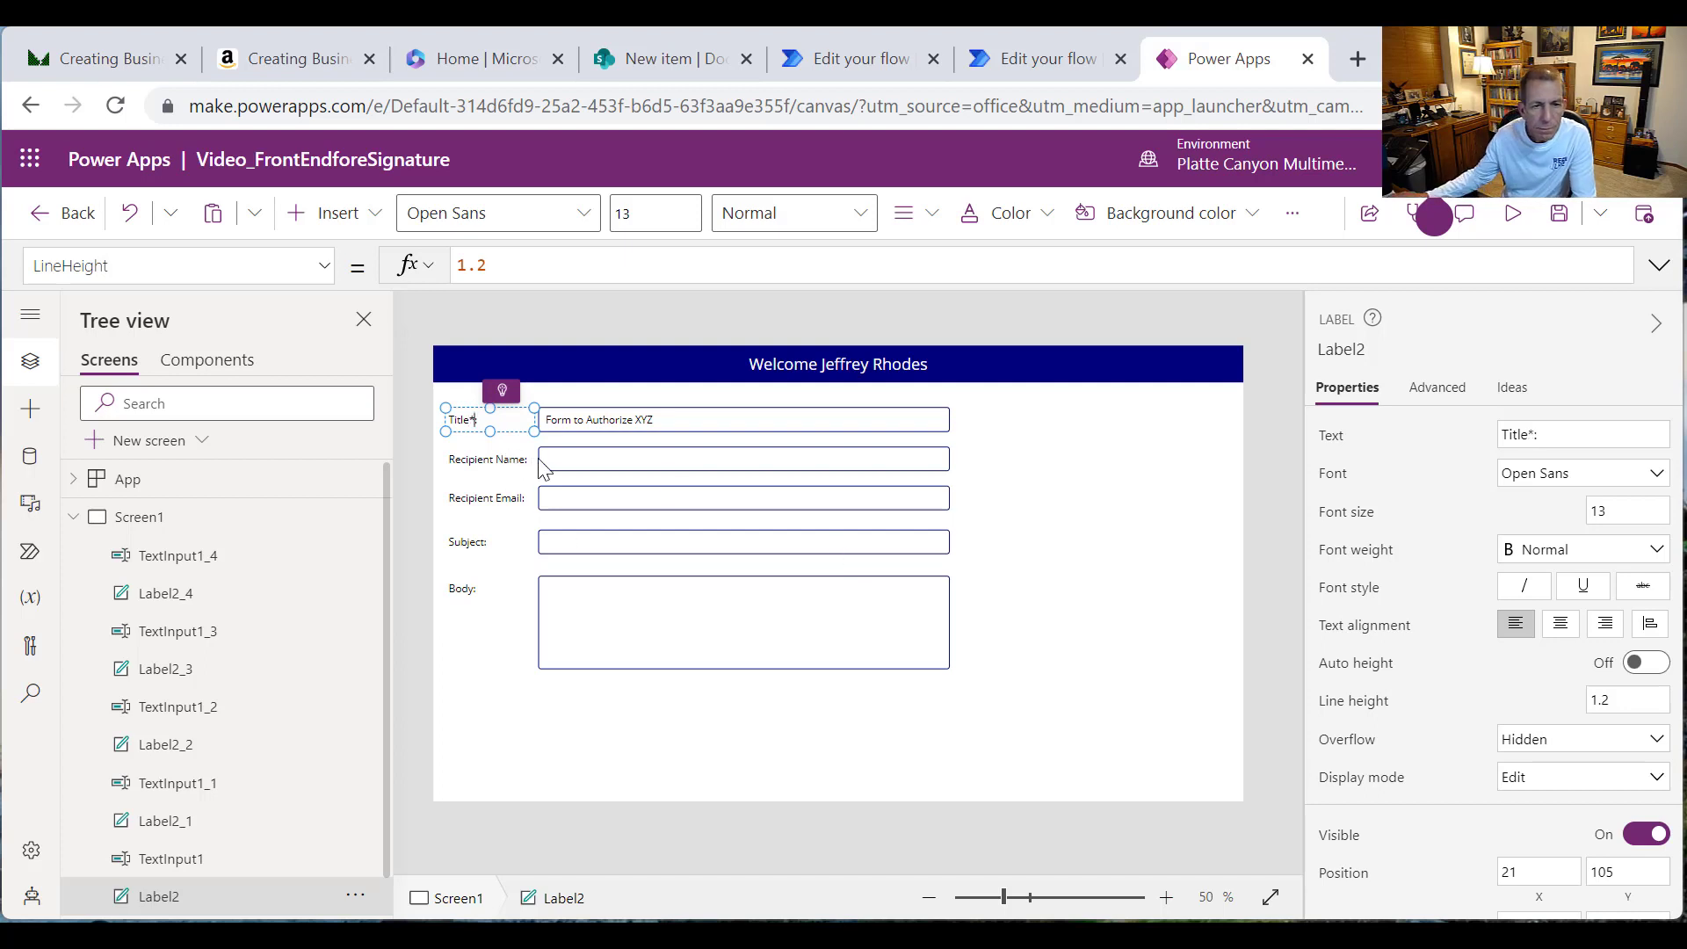
{"action": "left_click", "coordinate": [474, 463]}
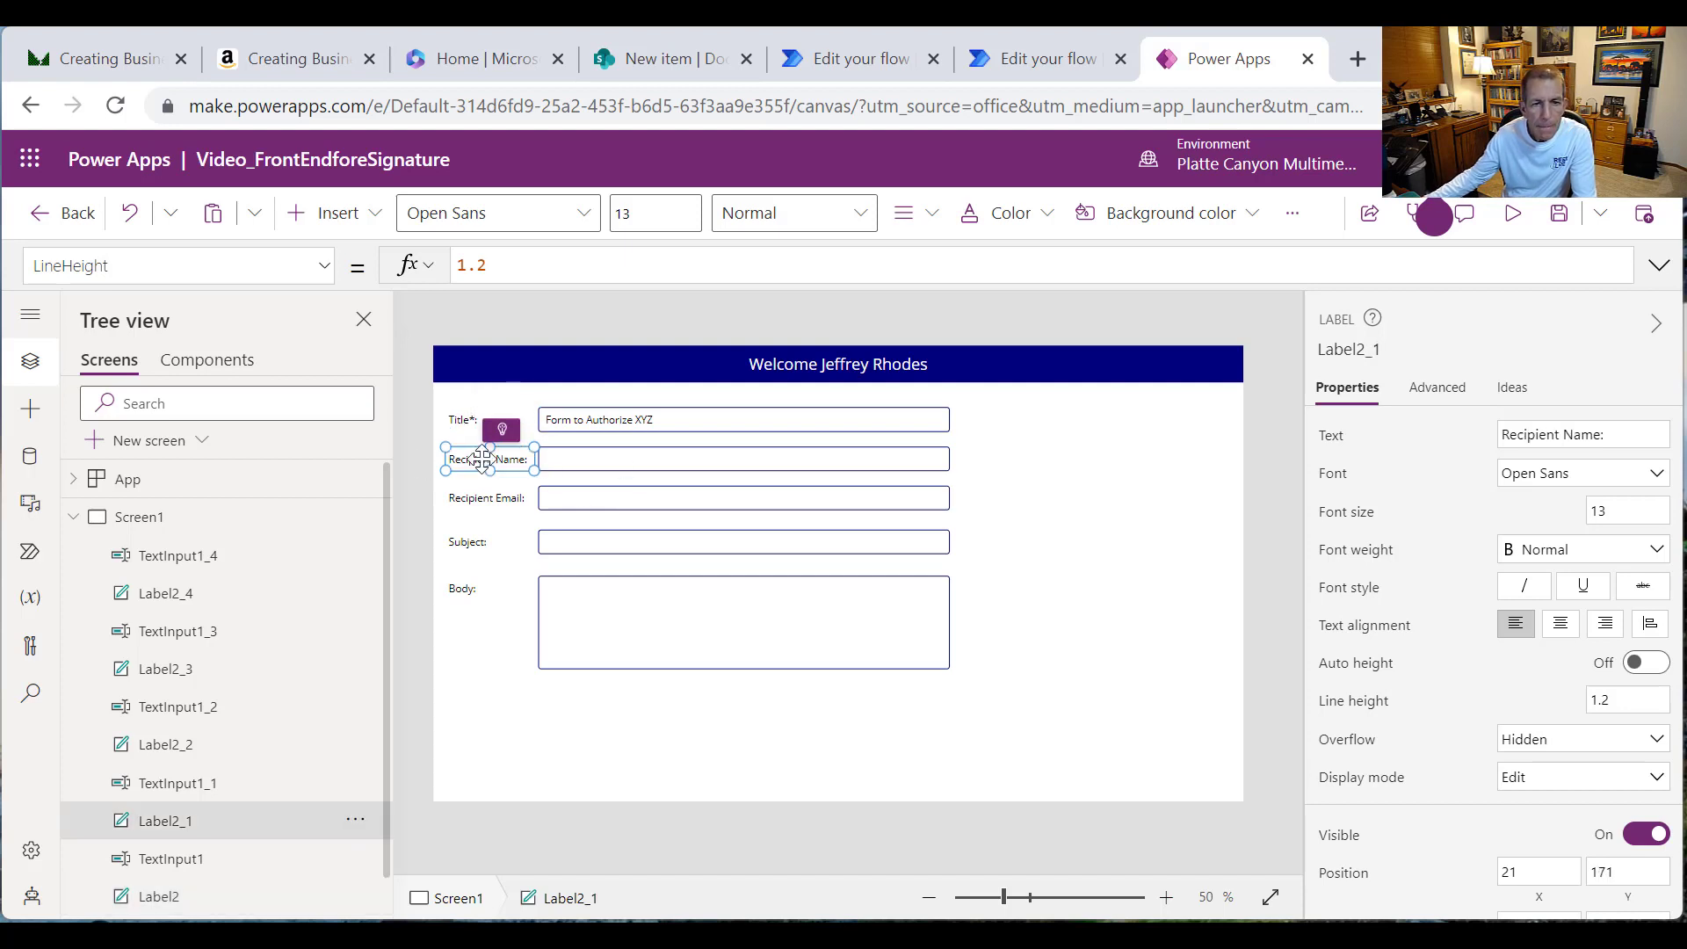
{"action": "double_click", "coordinate": [477, 450]}
{"action": "left_click", "coordinate": [525, 459]}
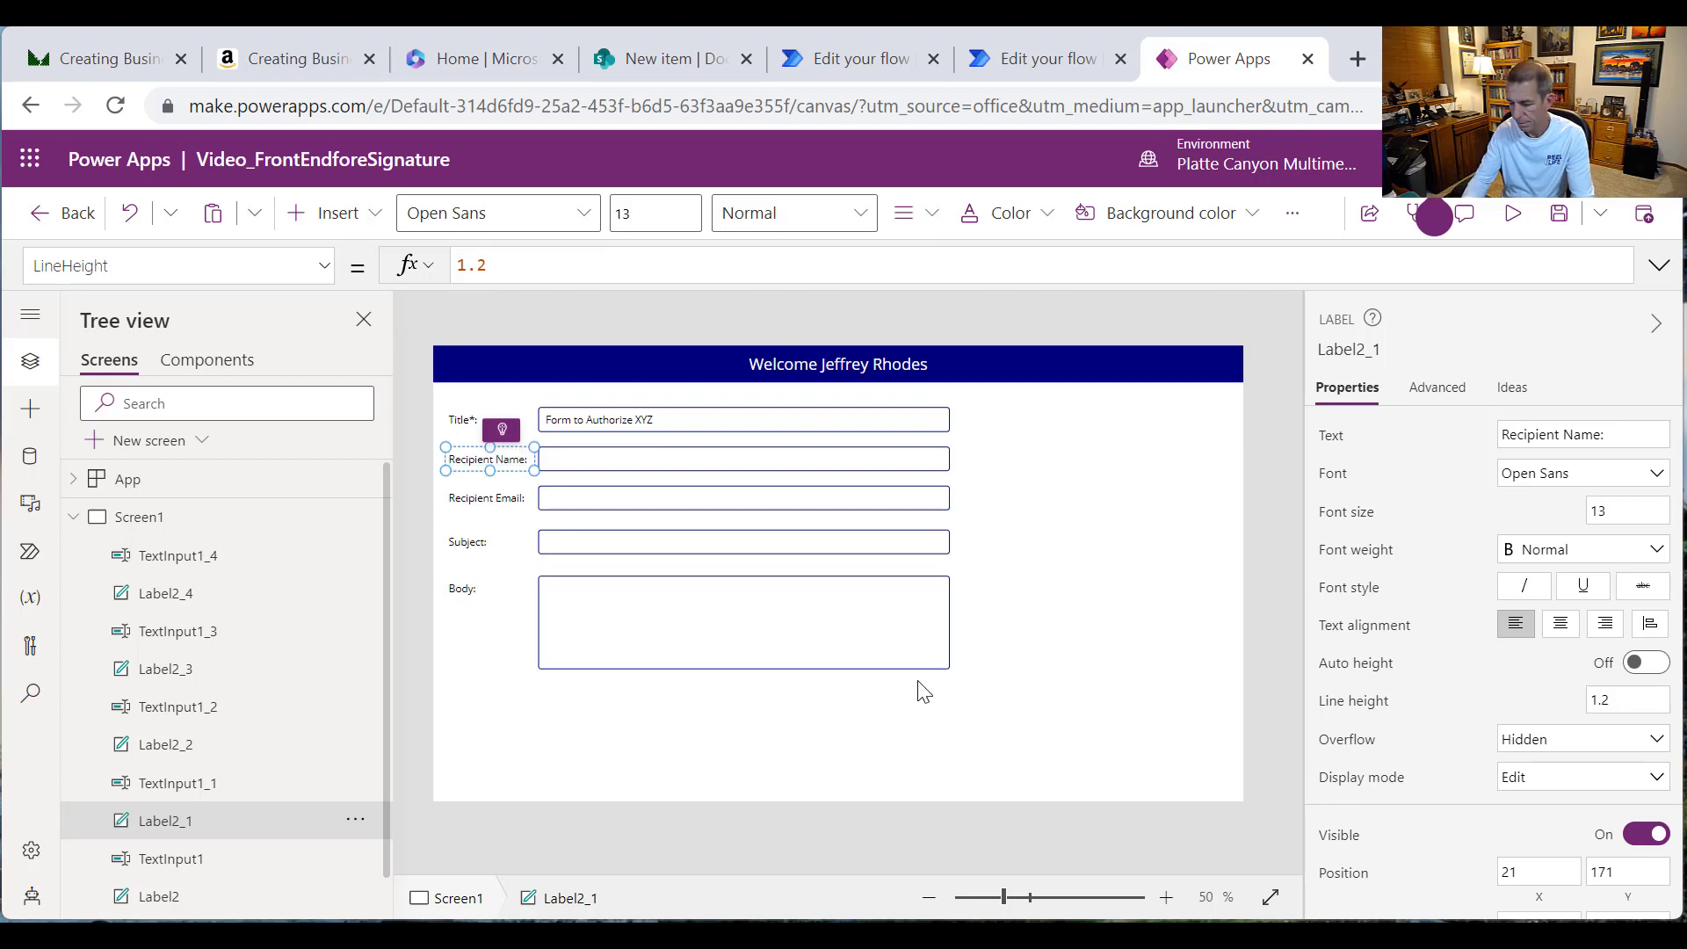
{"action": "type", "text": "*"}
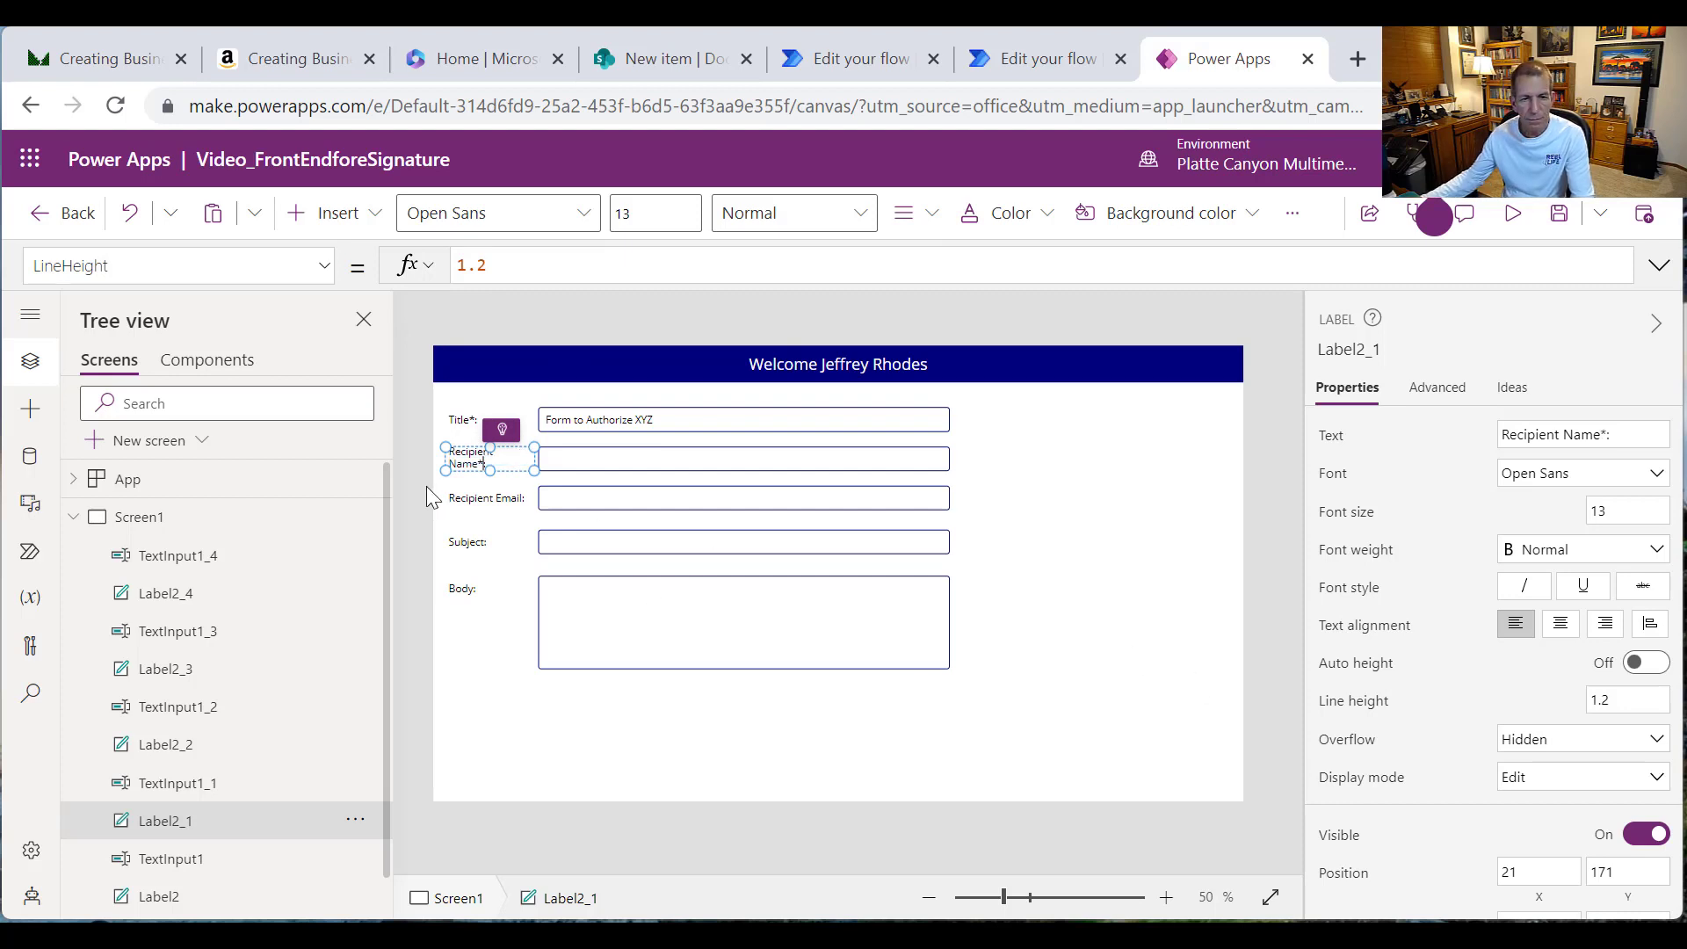
Step: Select all five text boxes and nudge them slightly to the right
{"action": "left_click", "coordinate": [589, 459]}
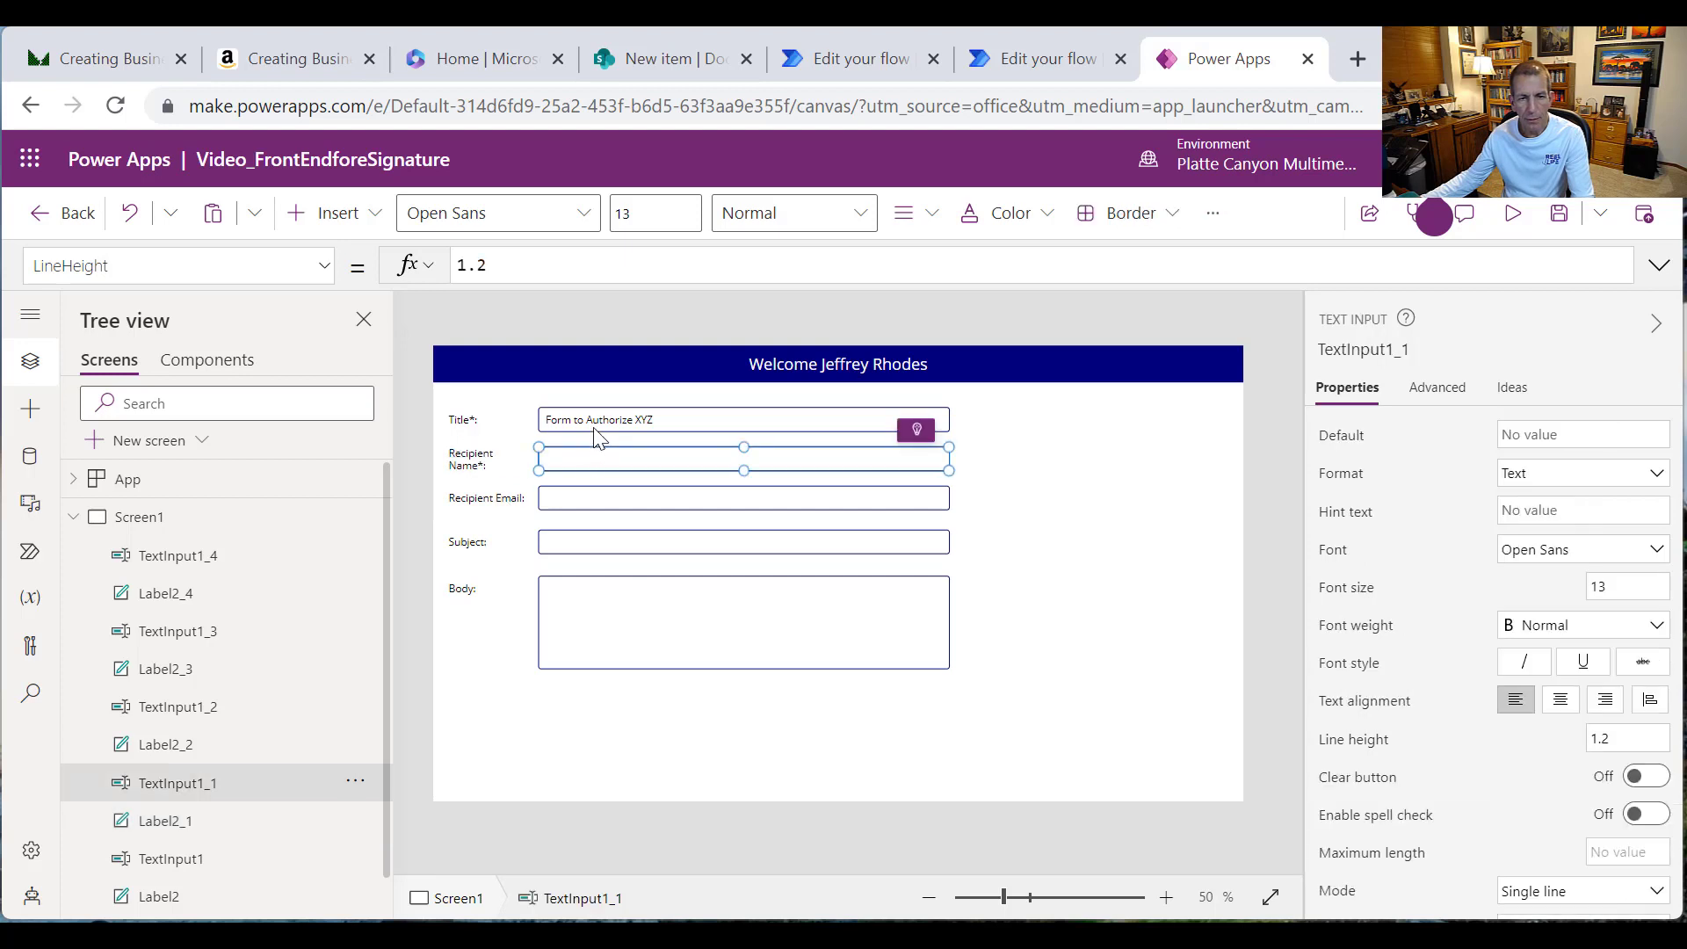
{"action": "left_click", "coordinate": [591, 419], "text": "shift"}
{"action": "left_click", "coordinate": [606, 501], "text": "shift"}
{"action": "left_click", "coordinate": [612, 546], "text": "shift"}
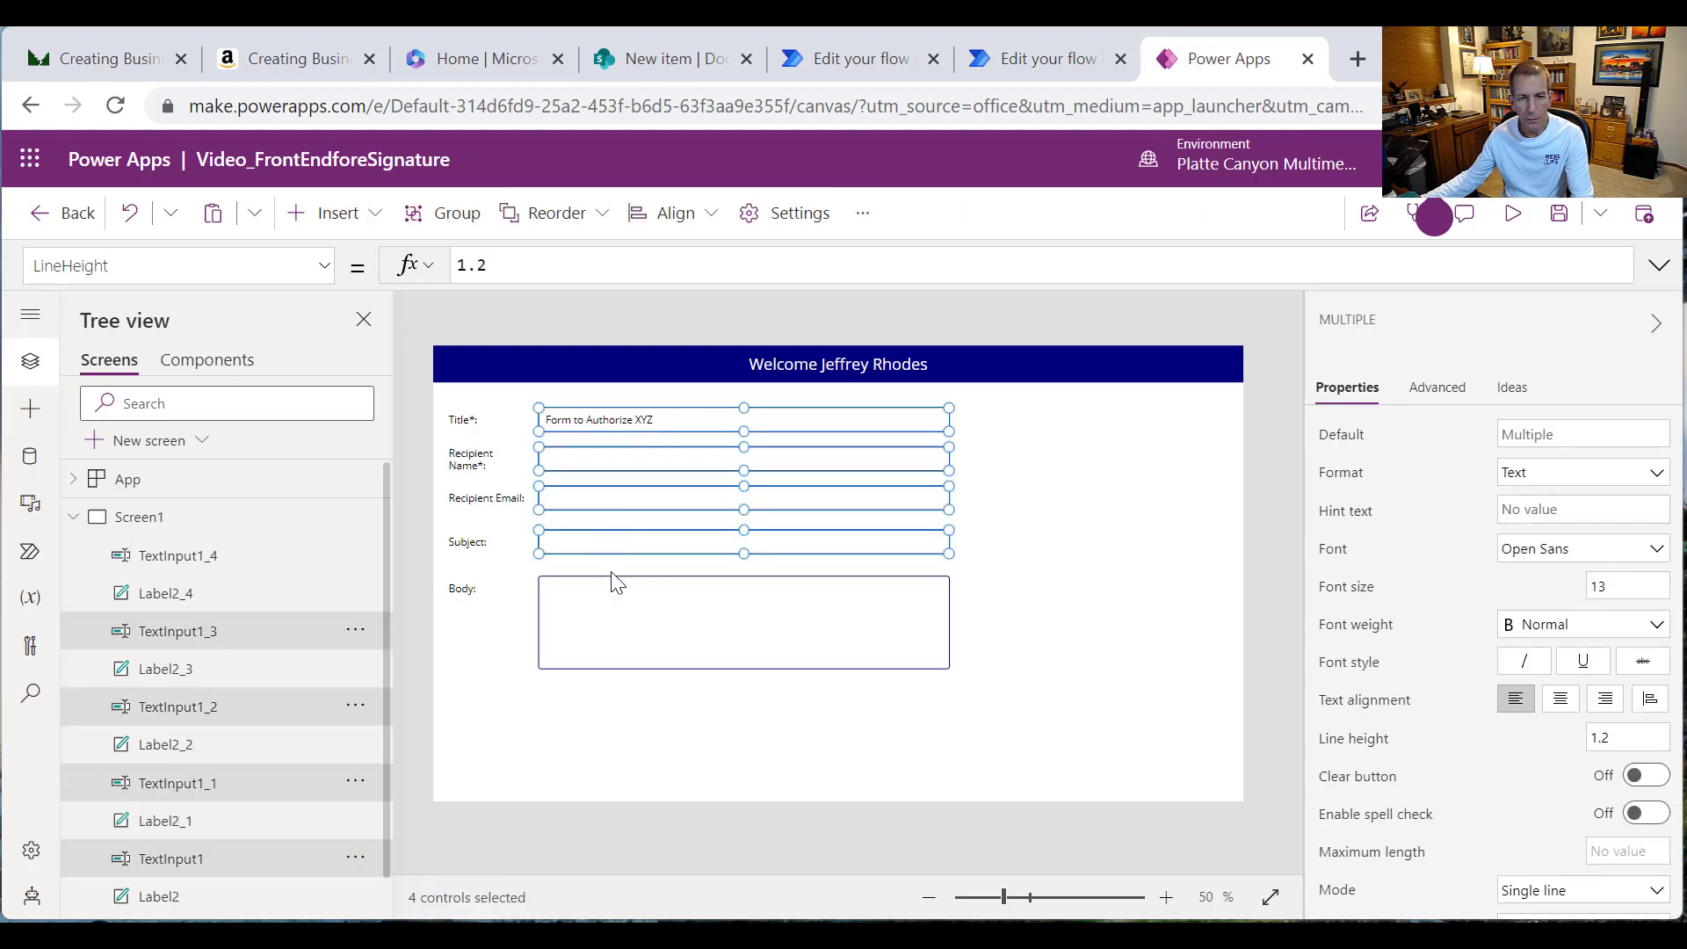
{"action": "left_click", "coordinate": [614, 619], "text": "shift"}
{"action": "key", "text": "Right"}
{"action": "key", "text": "Right"}
{"action": "key", "text": "Right"}
{"action": "key", "text": "Right"}
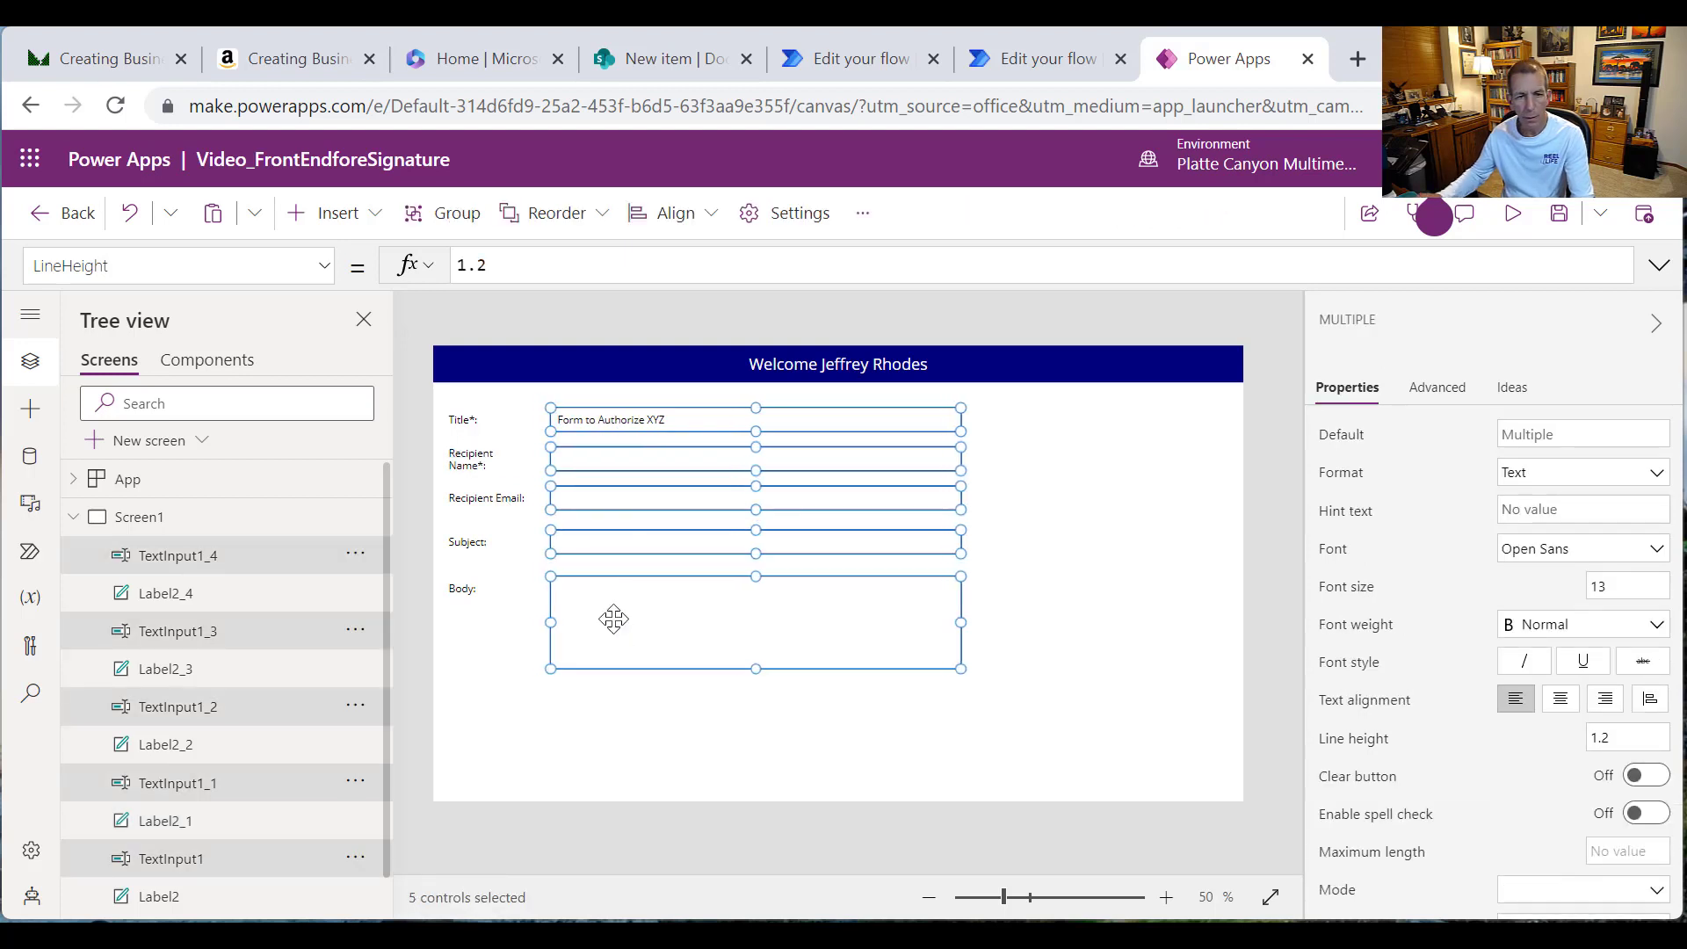
Step: Set the Recipient Name*: label's width to 160 so it fits on one line
{"action": "left_click", "coordinate": [477, 460]}
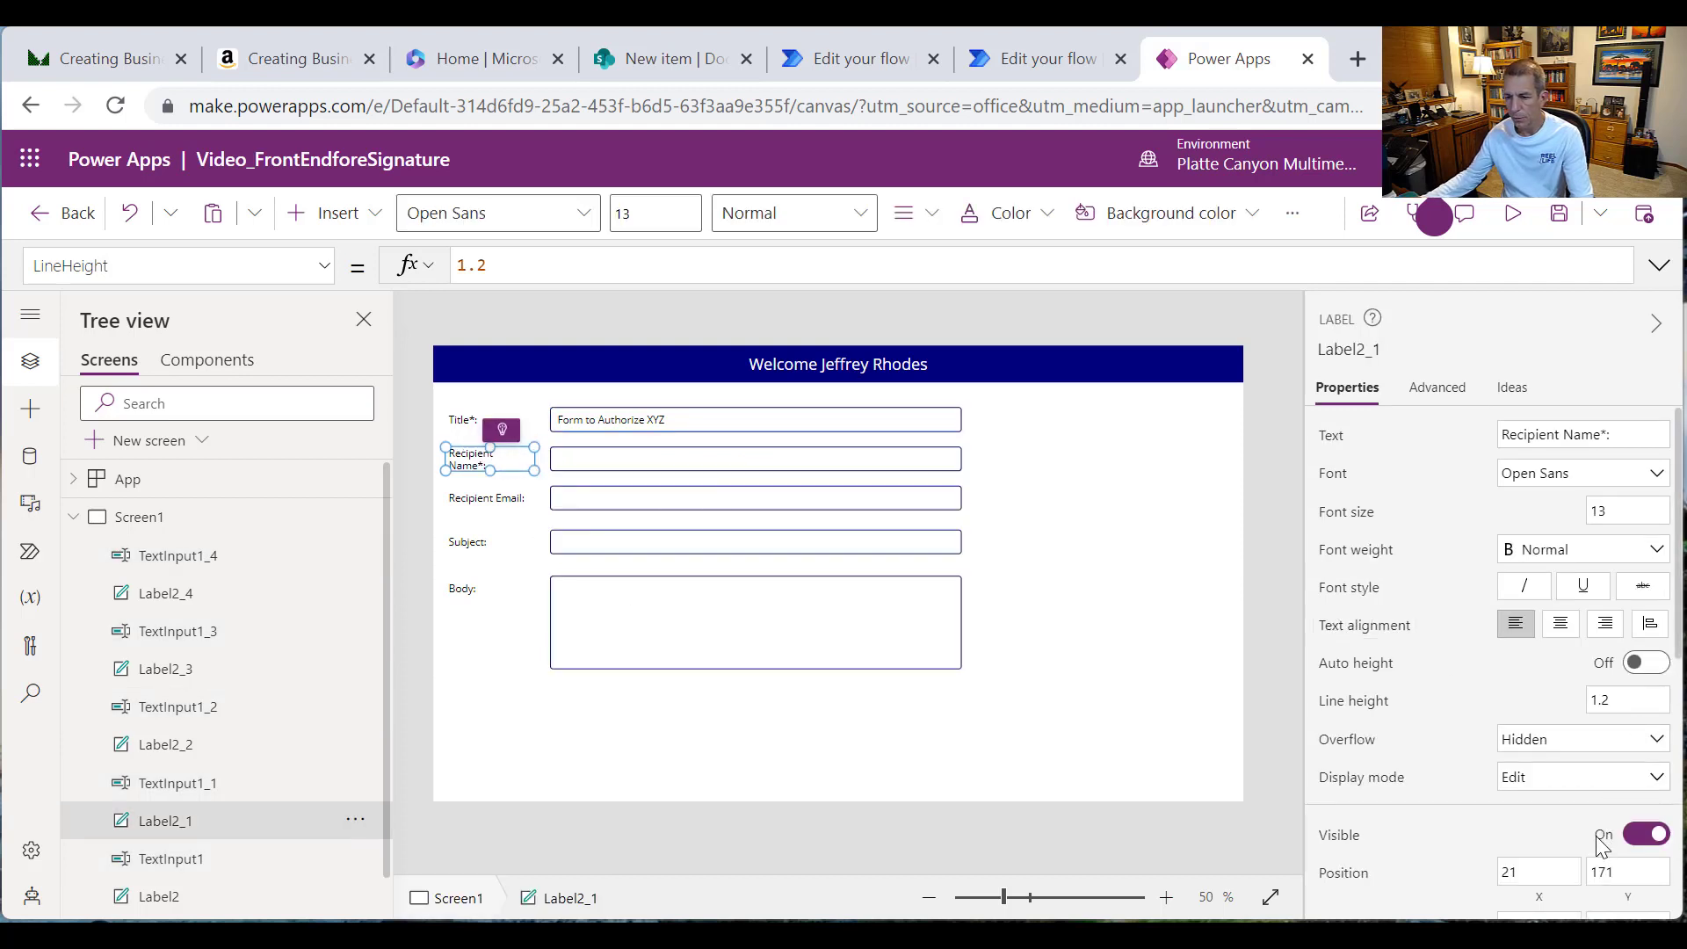
{"action": "scroll", "coordinate": [1595, 845], "scroll_direction": "down", "scroll_amount": 3}
{"action": "left_click", "coordinate": [1571, 664]}
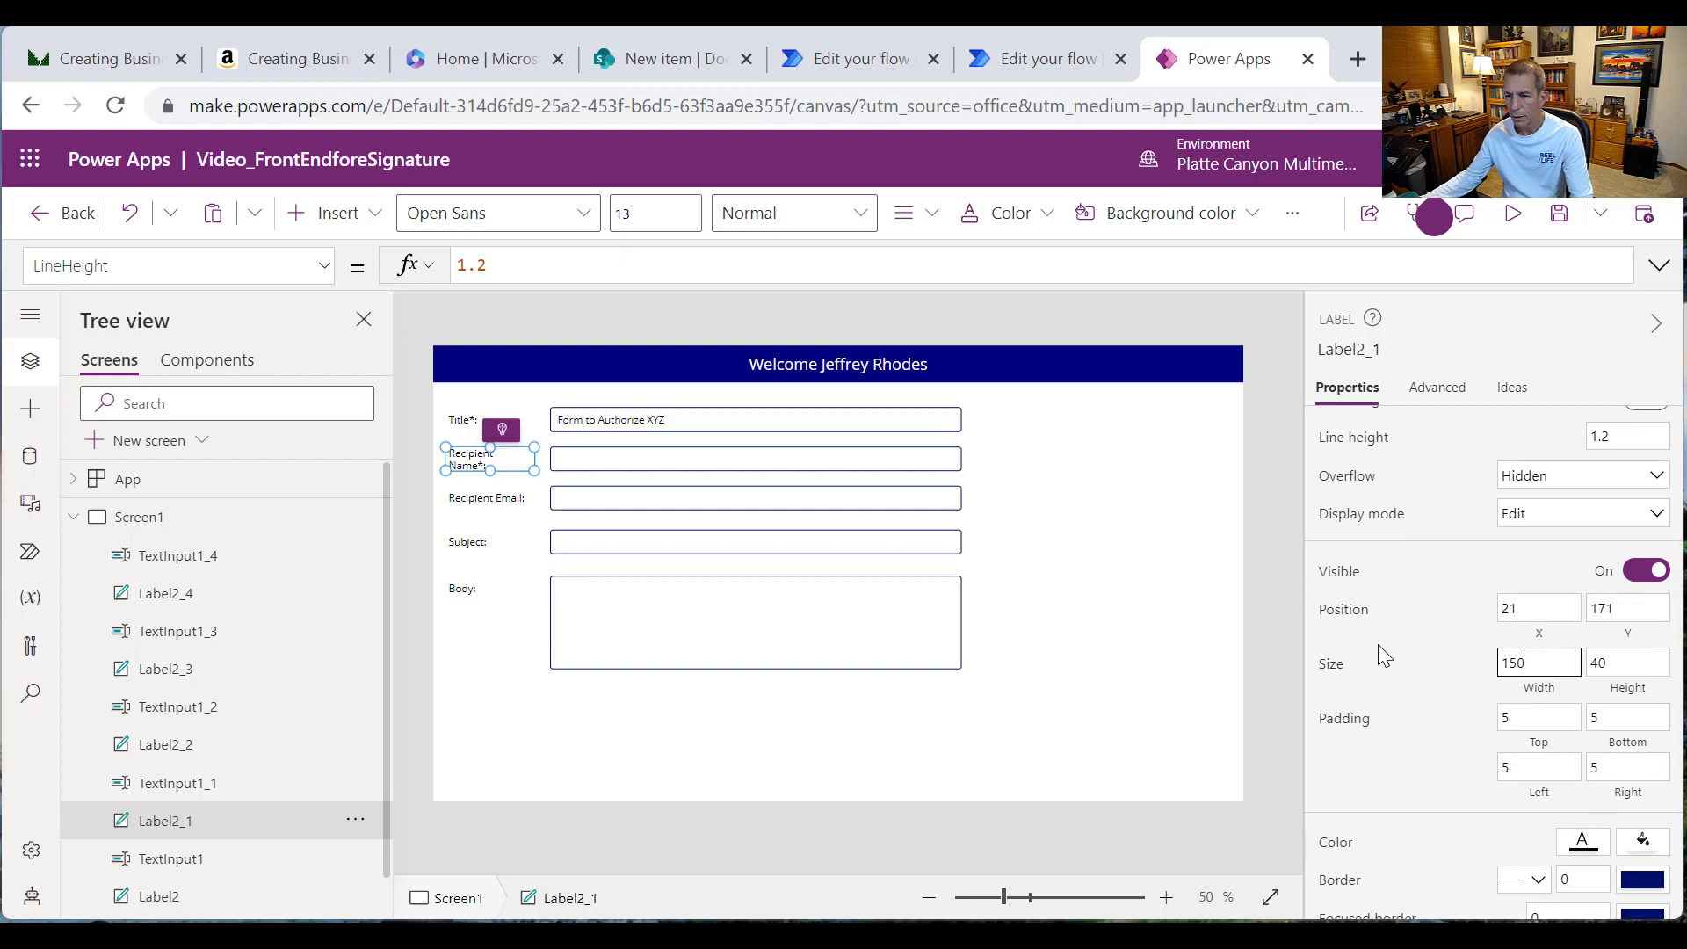
{"action": "type", "text": "160"}
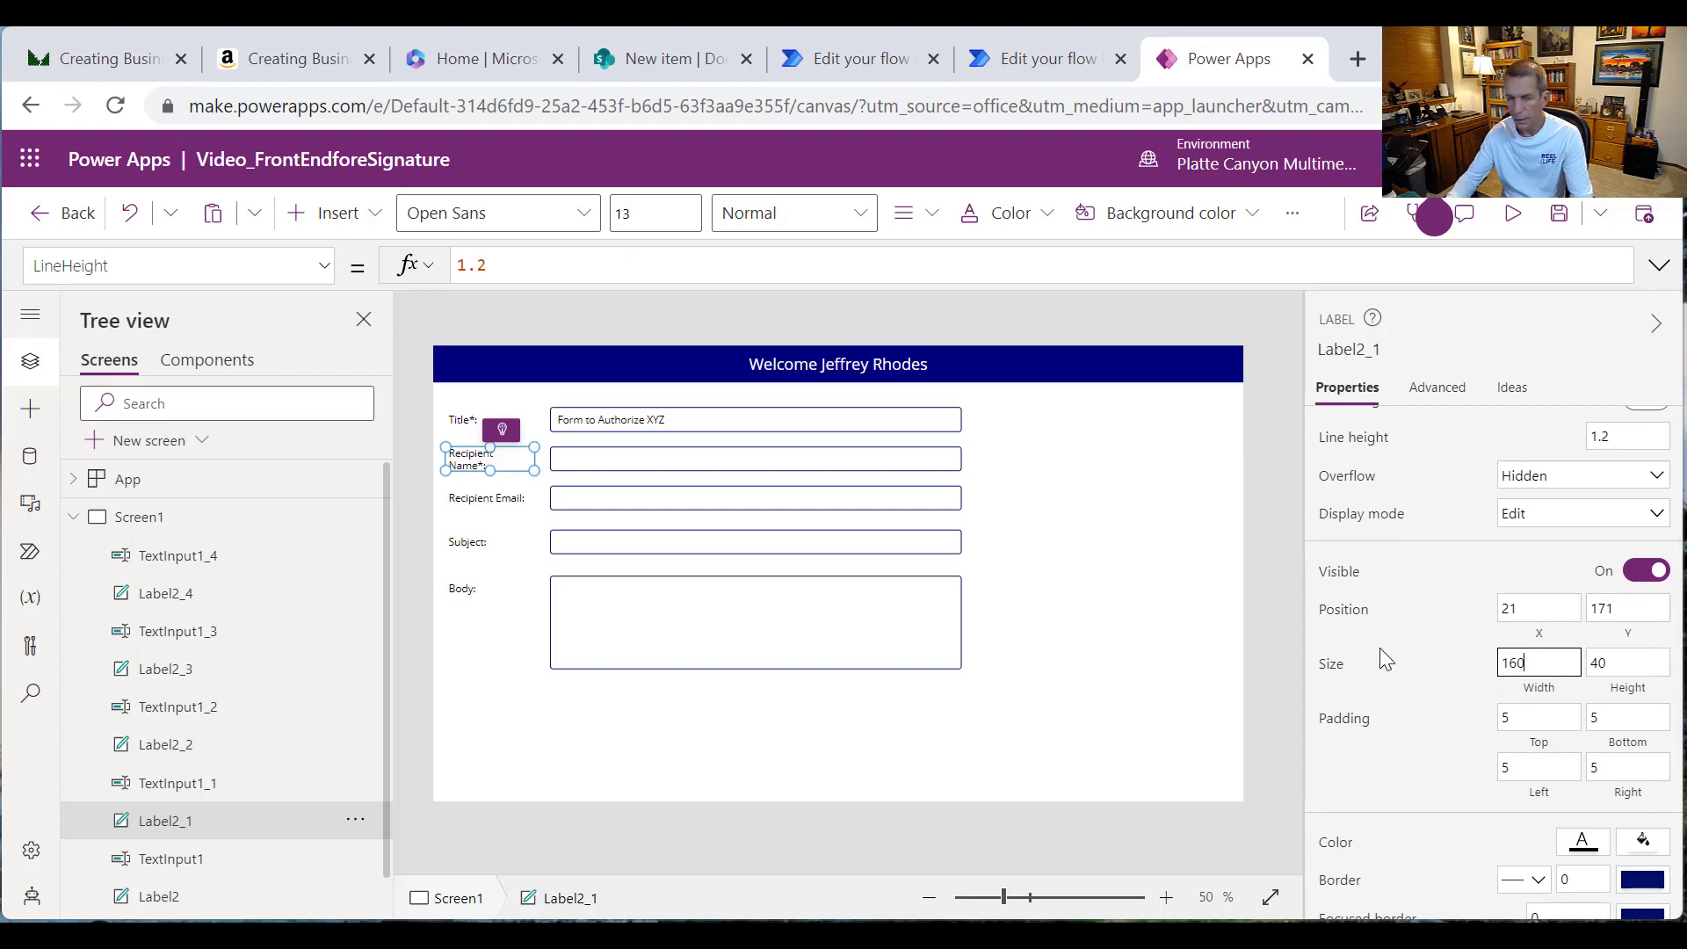
Step: Add a required asterisk to the Recipient Email, Subject and Body labels
{"action": "left_click", "coordinate": [475, 497]}
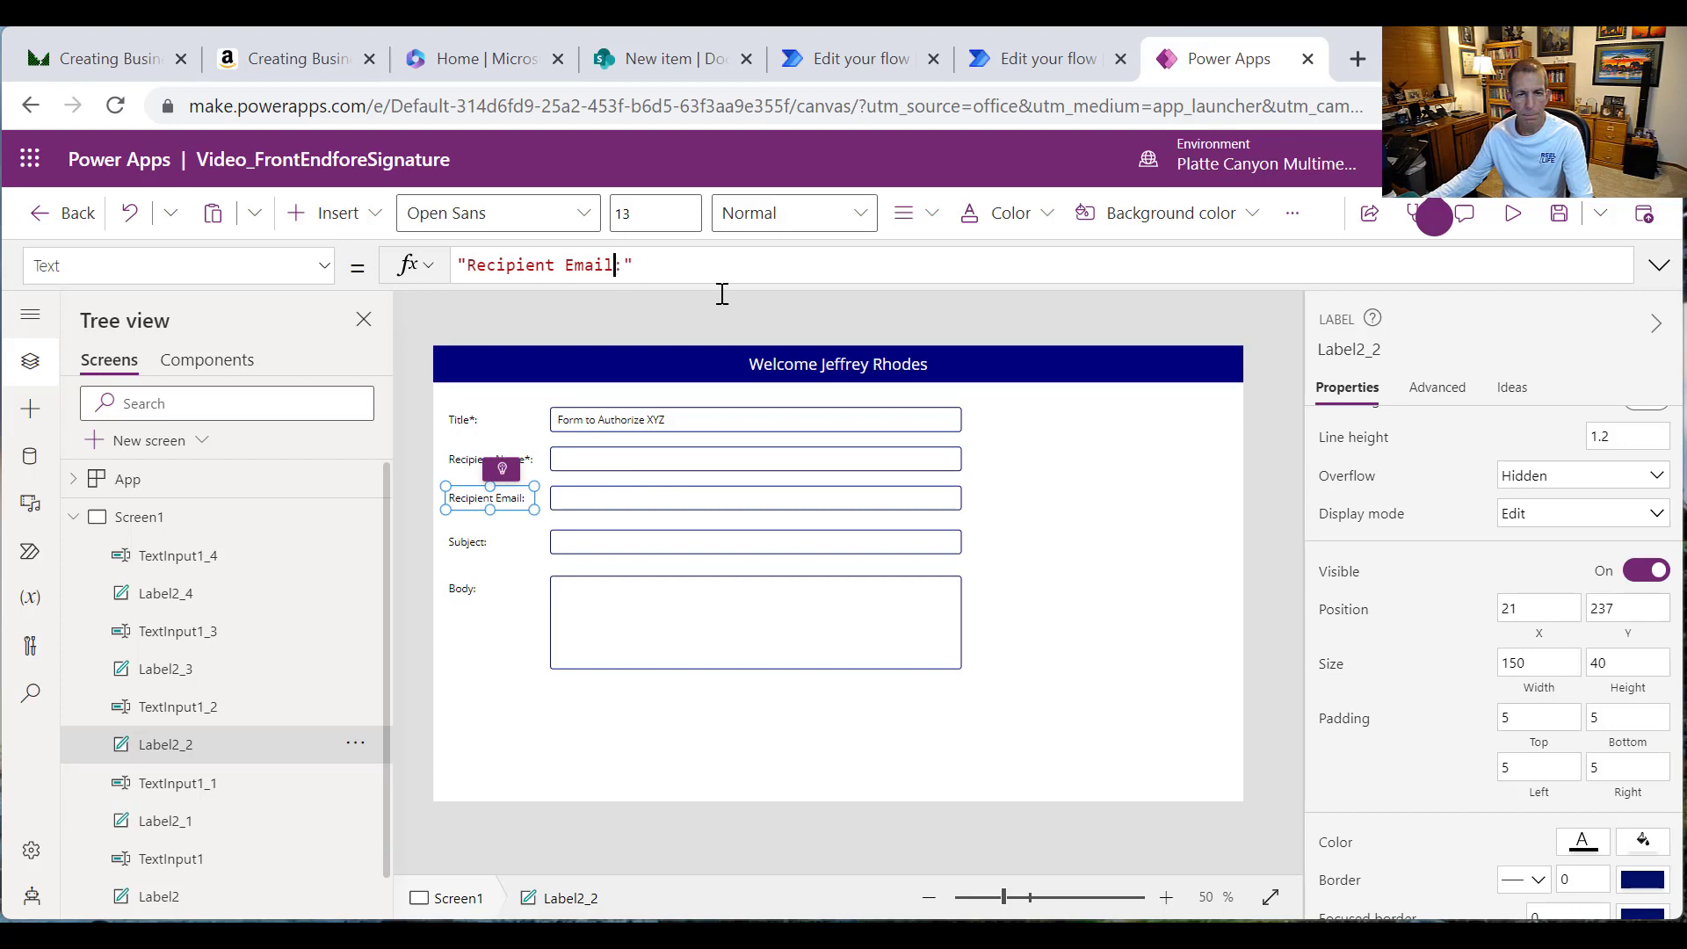
{"action": "type", "text": "*"}
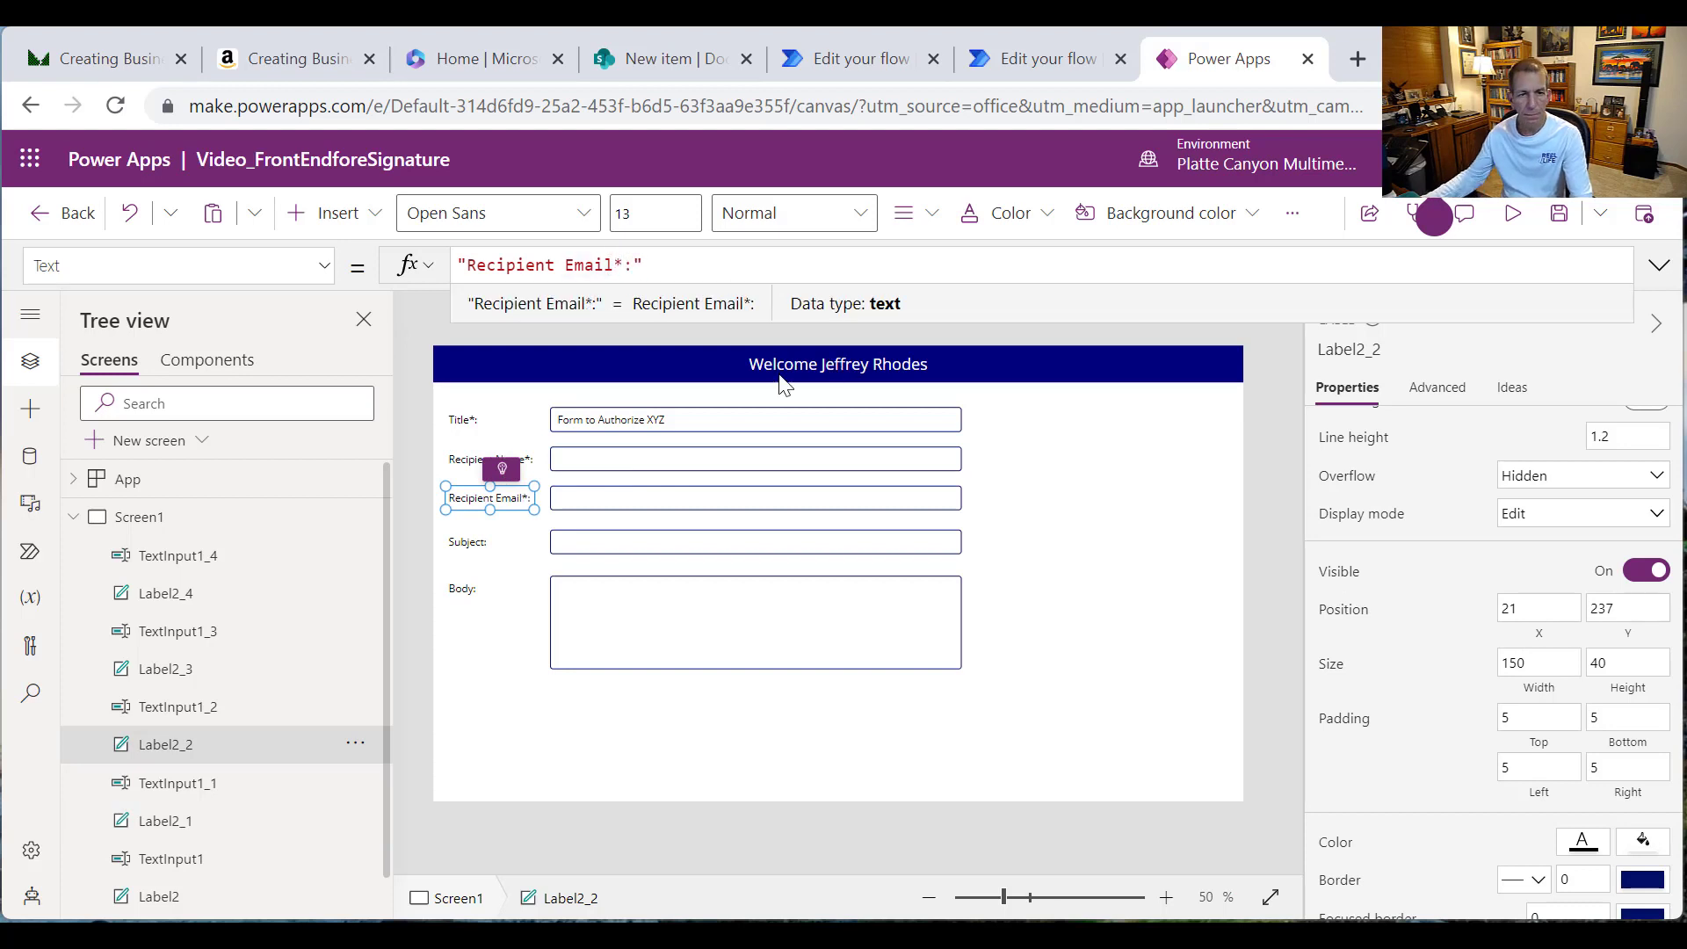
{"action": "left_click", "coordinate": [503, 548]}
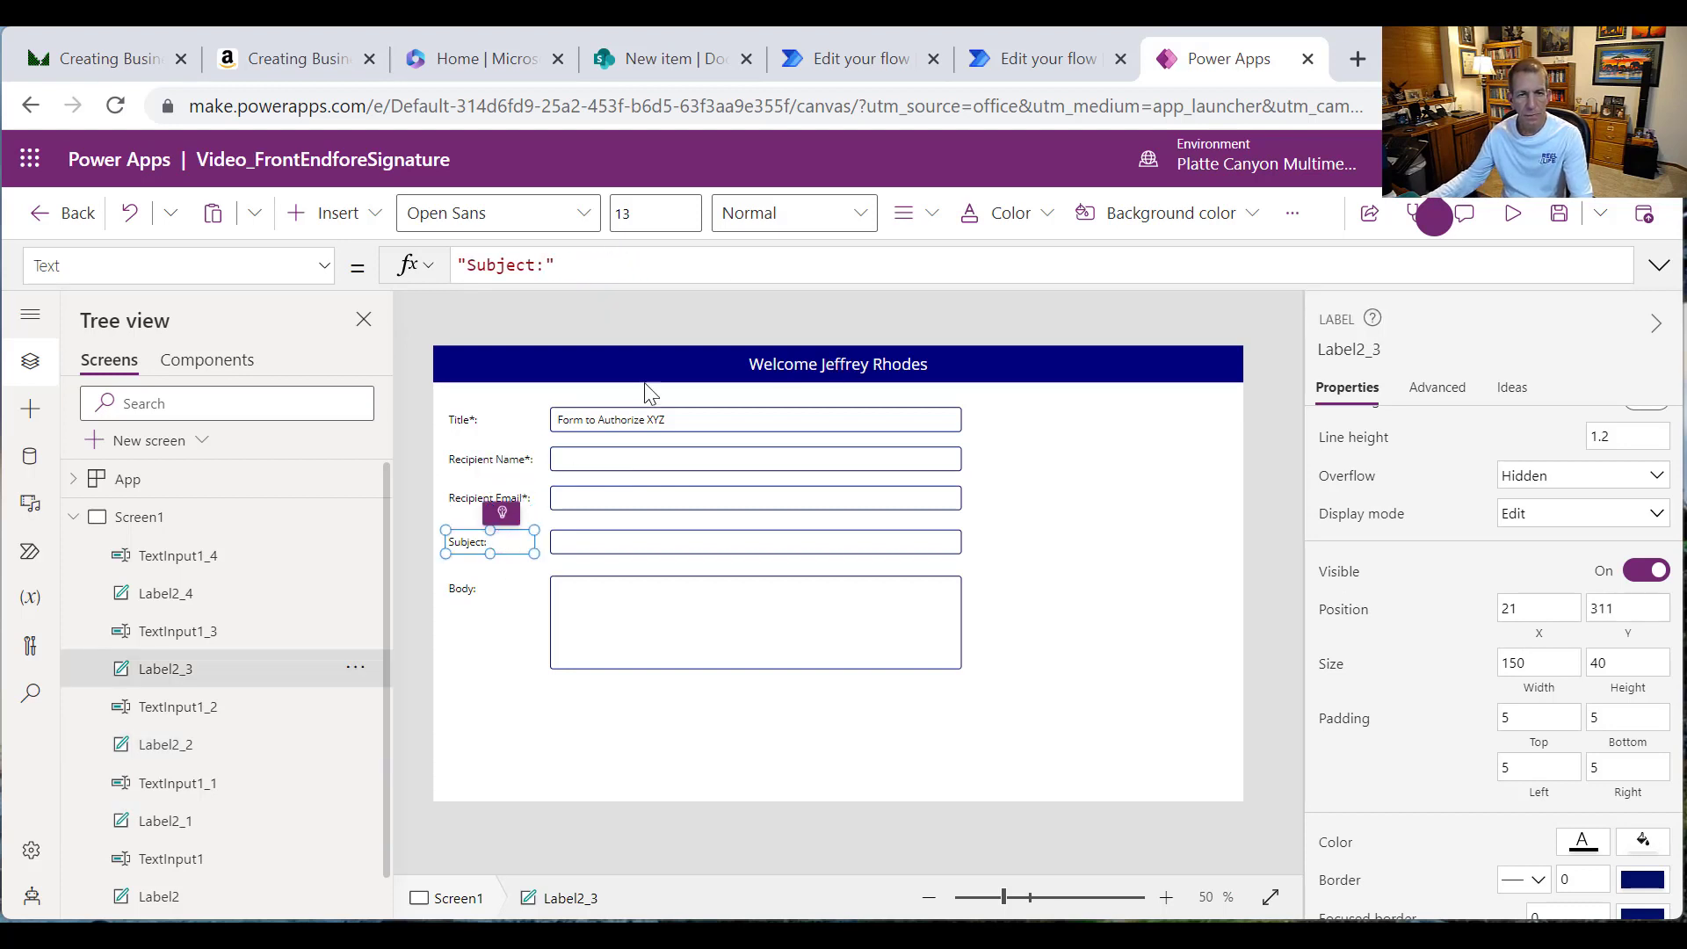
{"action": "left_click", "coordinate": [533, 265]}
{"action": "type", "text": "*"}
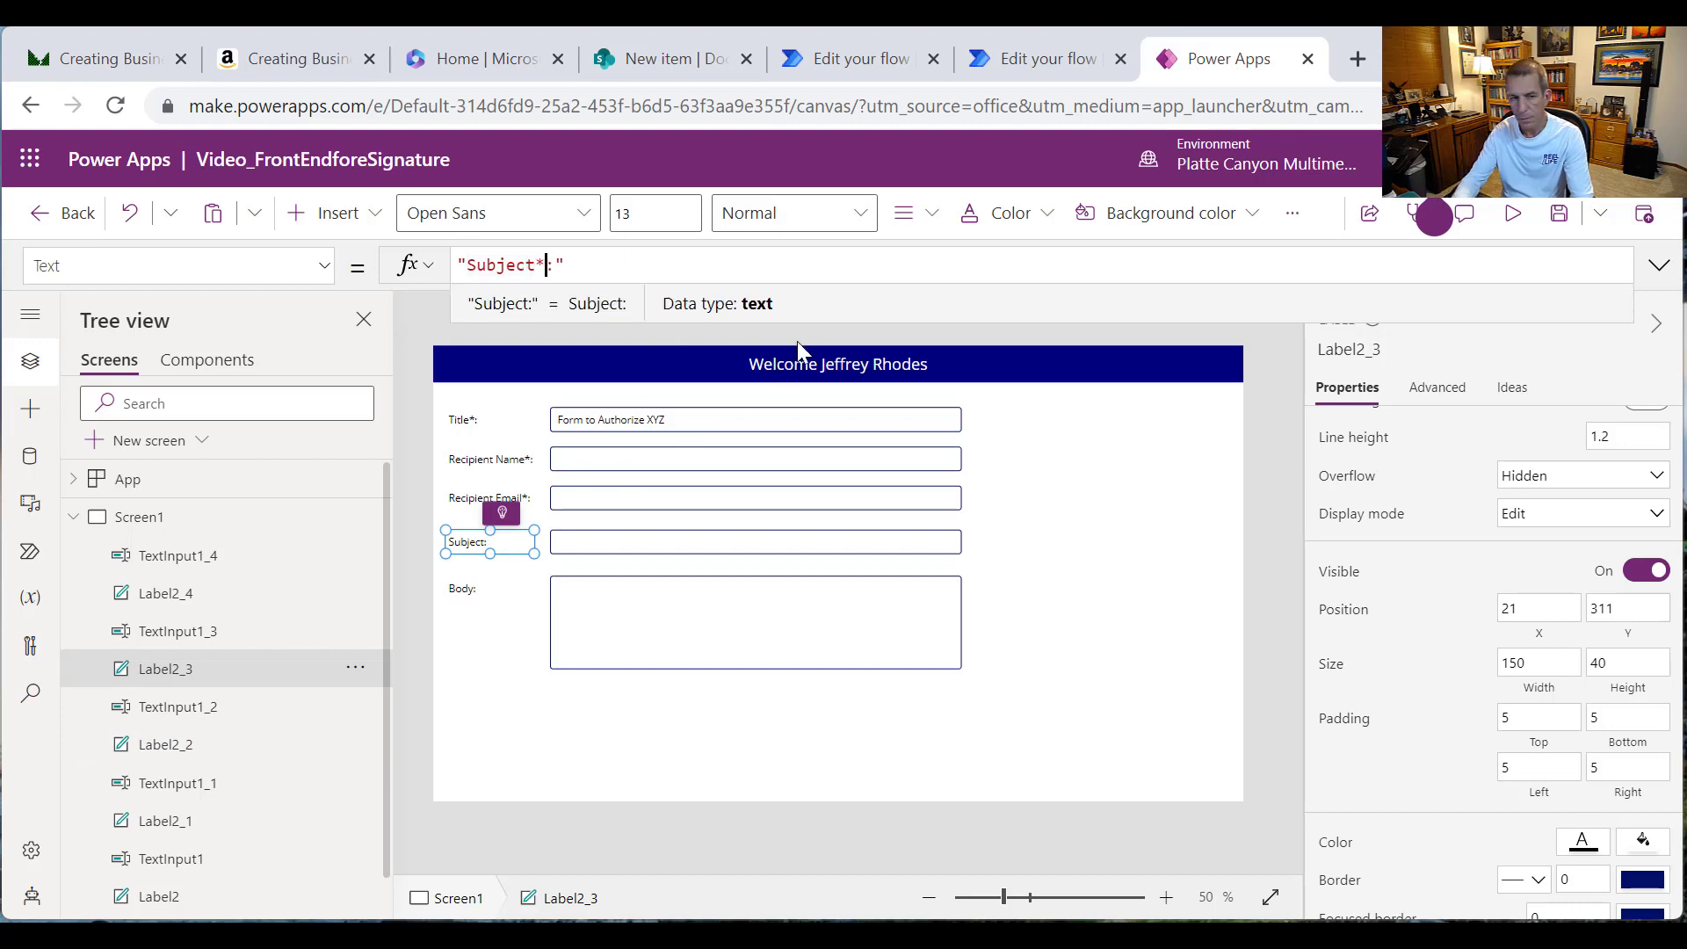
{"action": "left_click", "coordinate": [462, 591]}
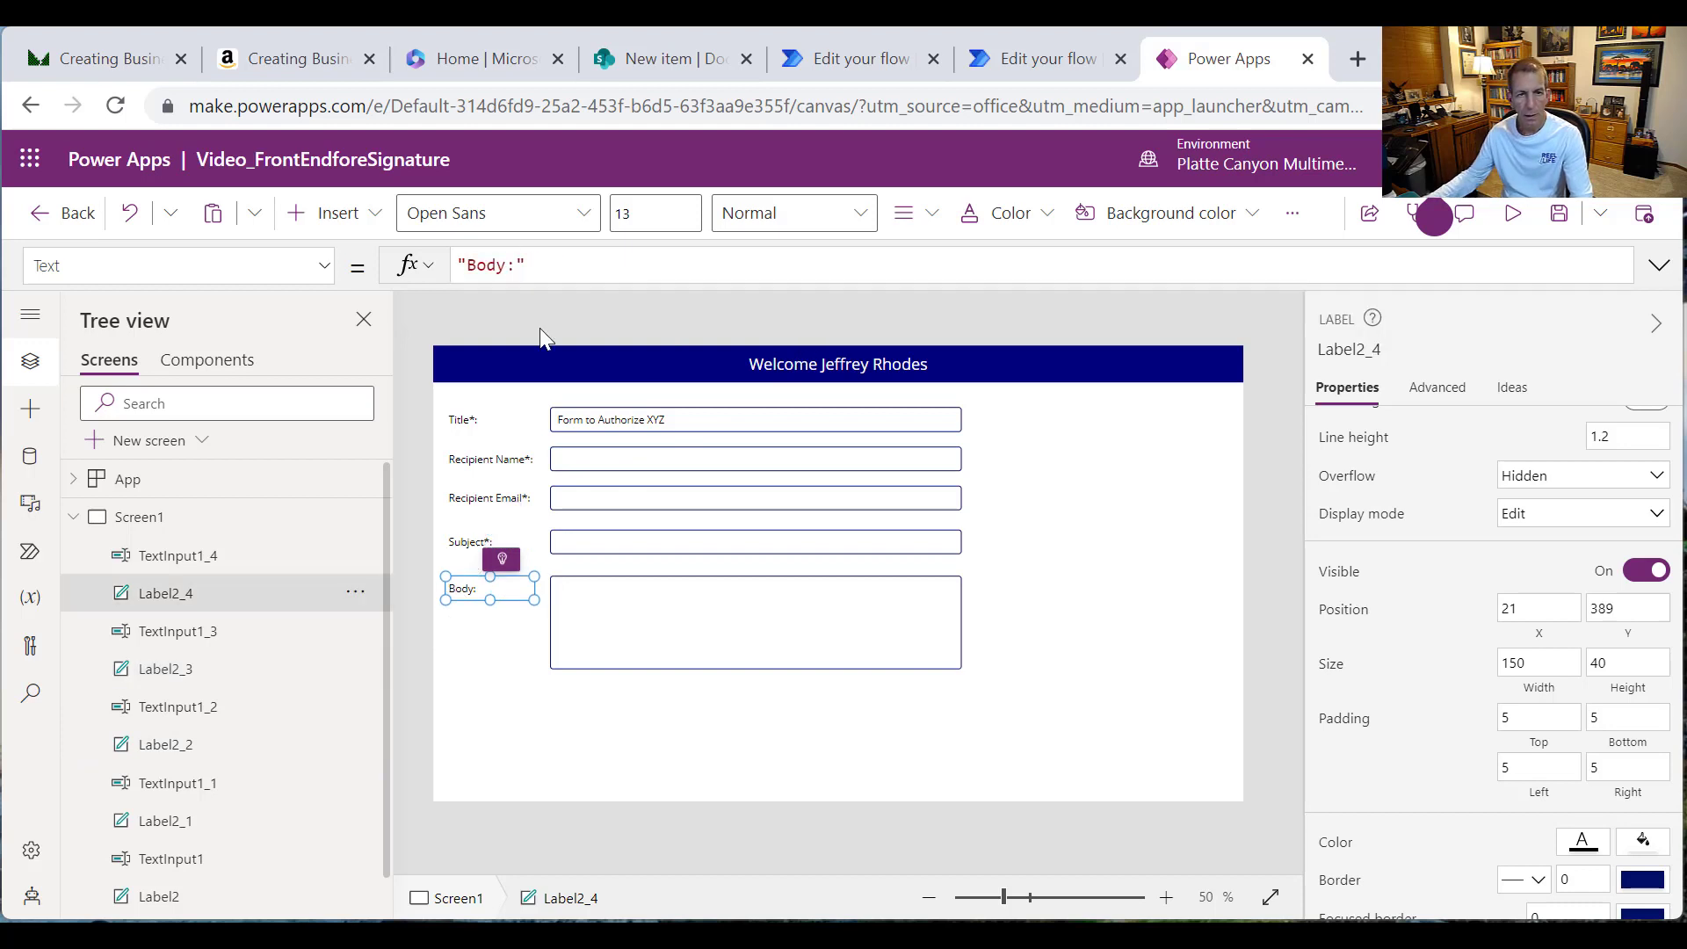
{"action": "left_click", "coordinate": [509, 266]}
{"action": "type", "text": "*"}
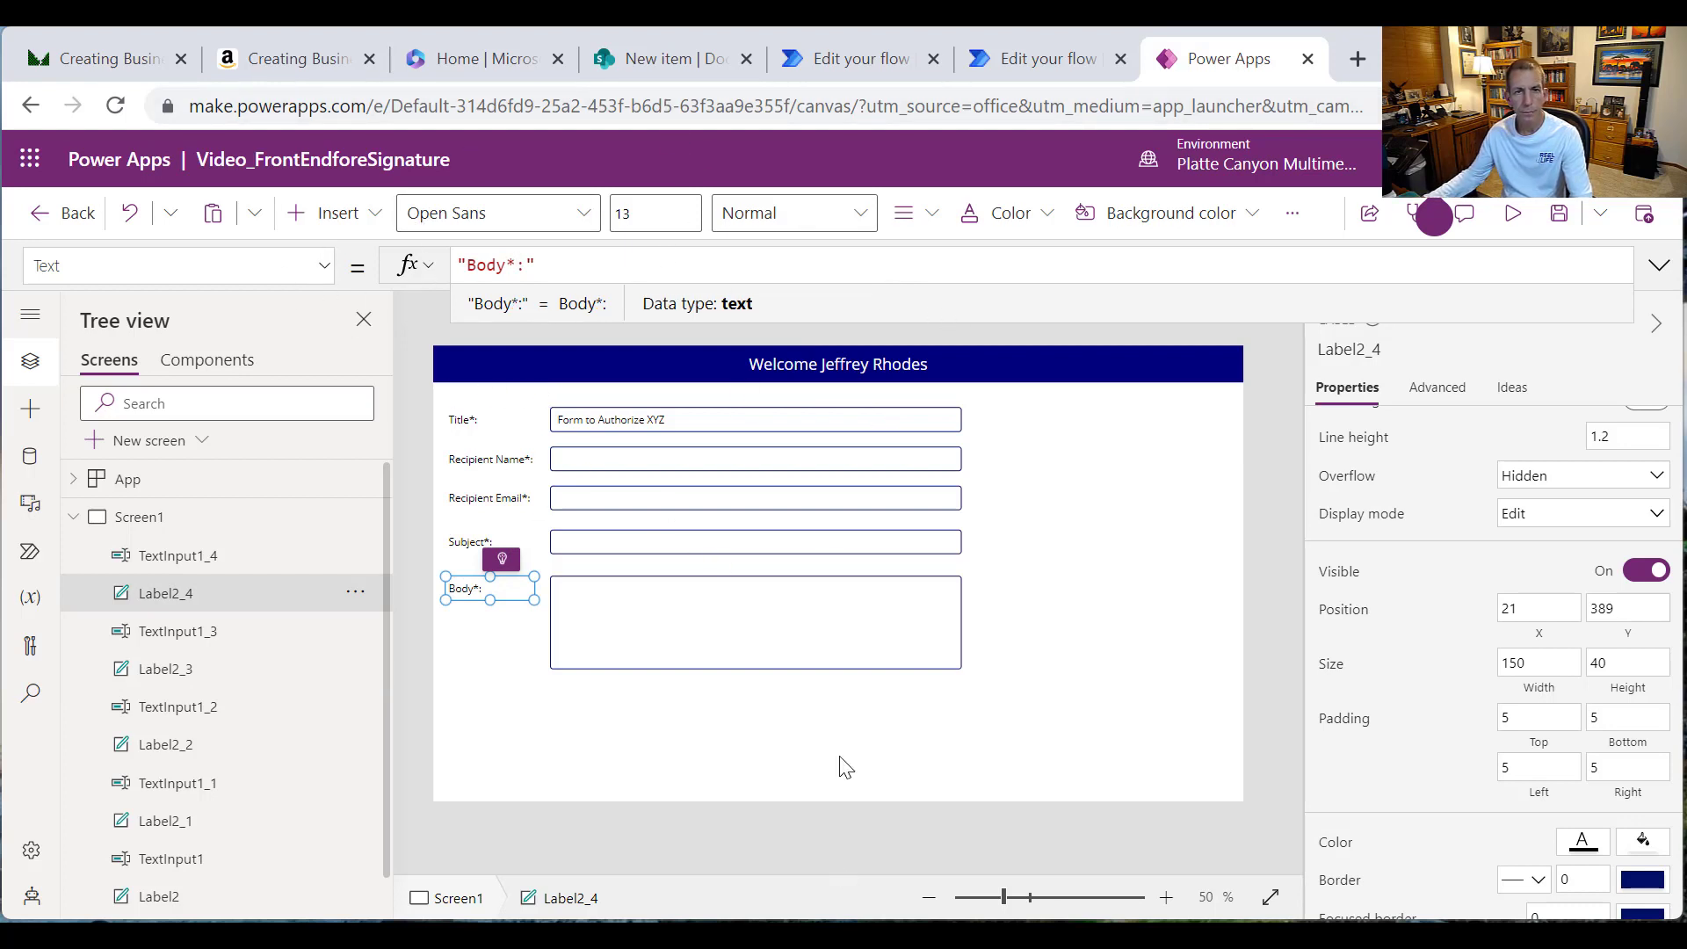
Step: Check the DocuSign Test list's columns in SharePoint, then return to the form design
{"action": "left_click", "coordinate": [667, 58]}
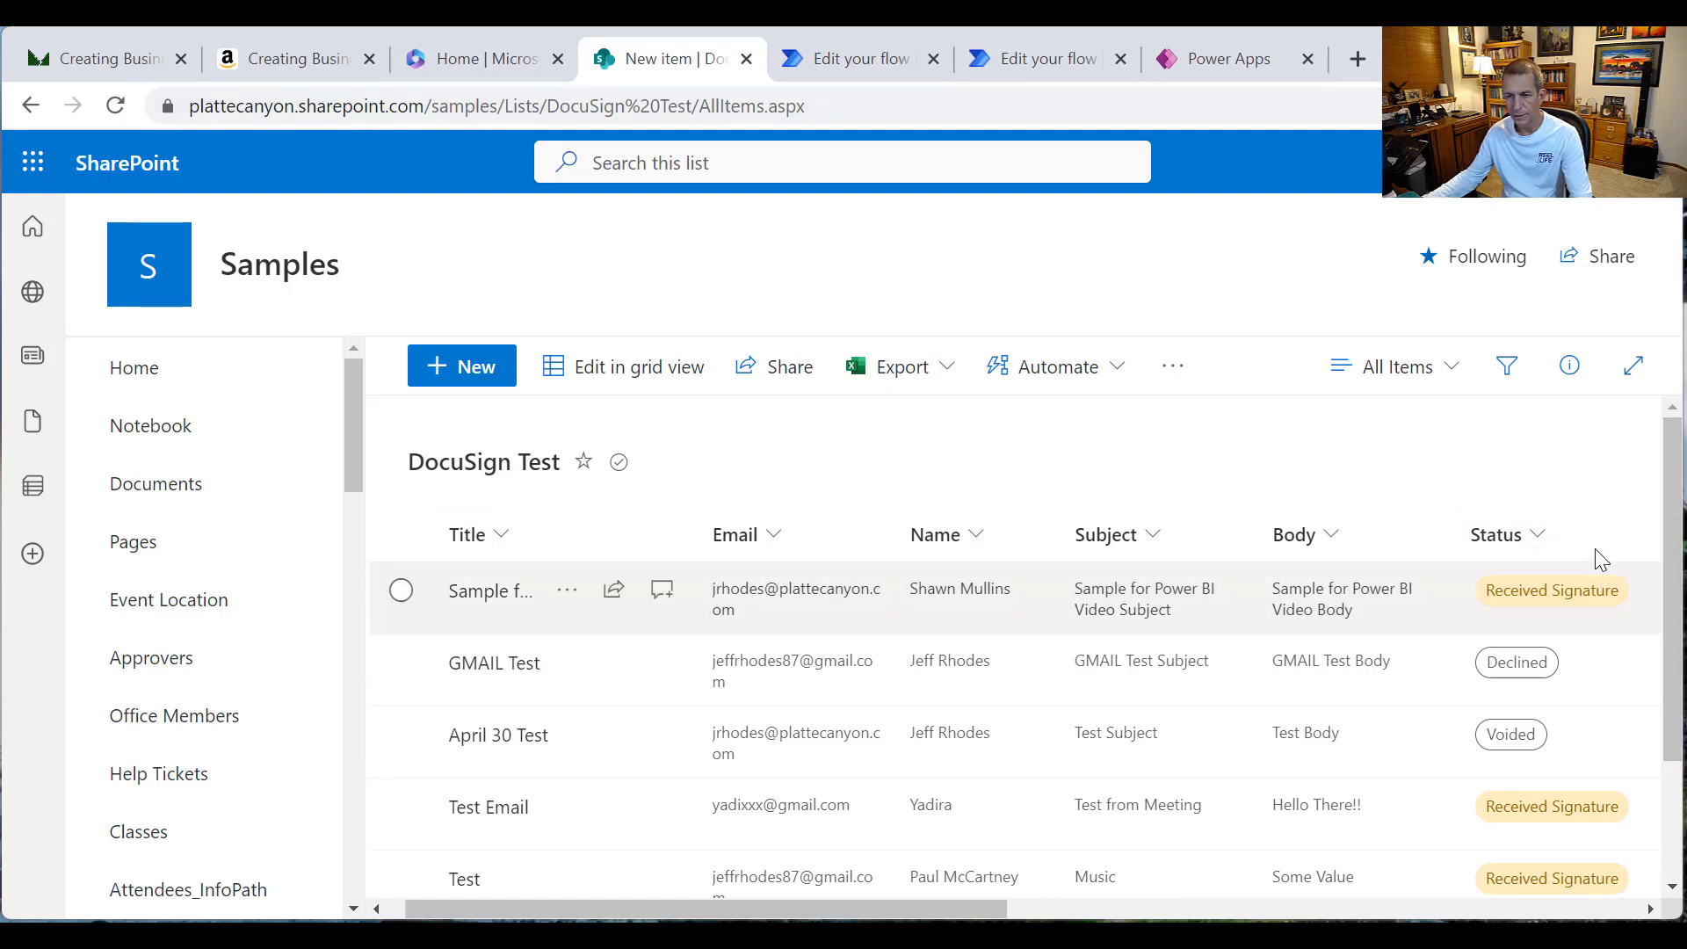
{"action": "left_click", "coordinate": [1221, 70]}
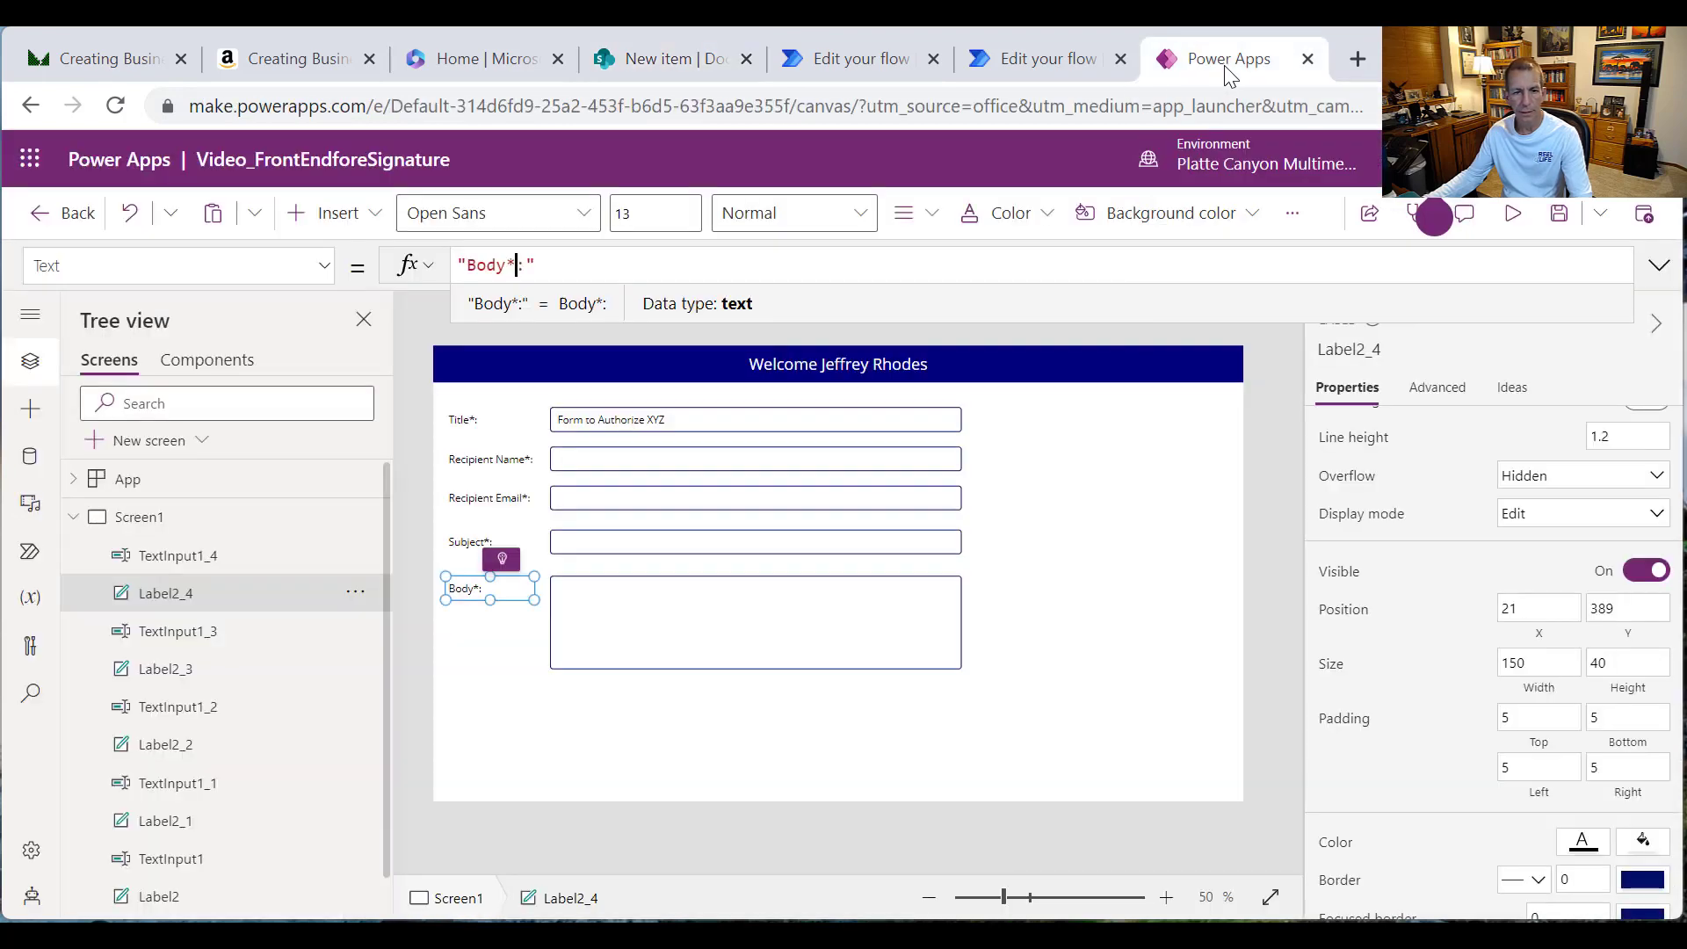
{"action": "left_click", "coordinate": [1108, 514]}
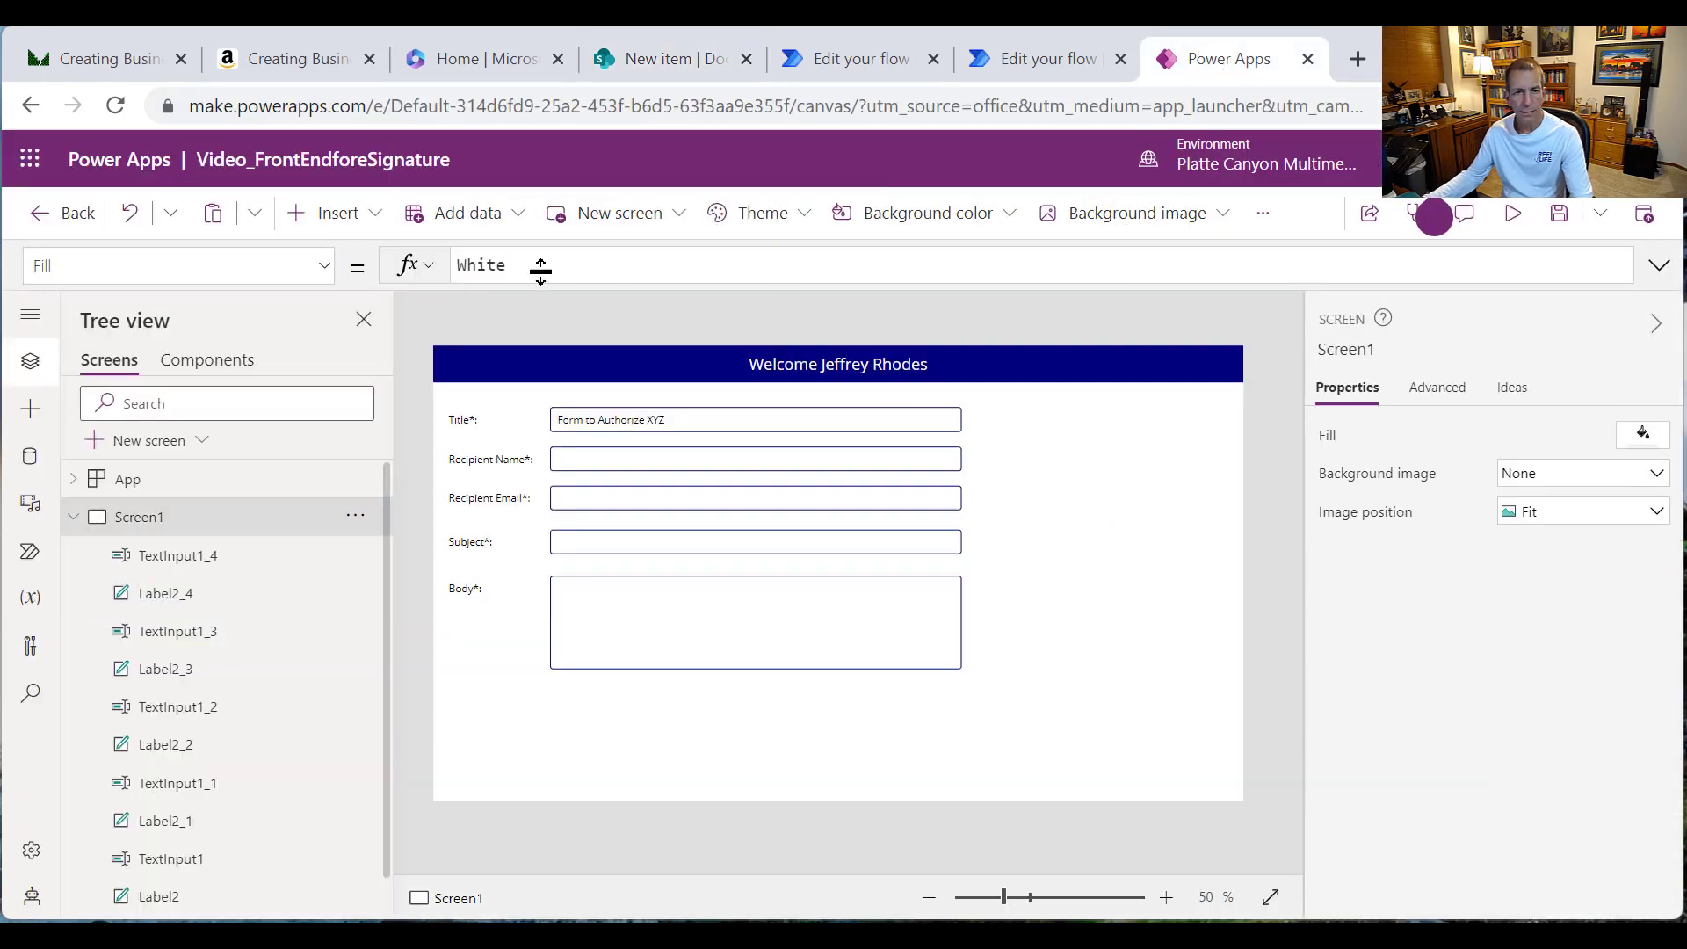
Step: Rename the Title and Recipient Name input boxes to TitleBox and RecipientNameBox
{"action": "left_click", "coordinate": [720, 422]}
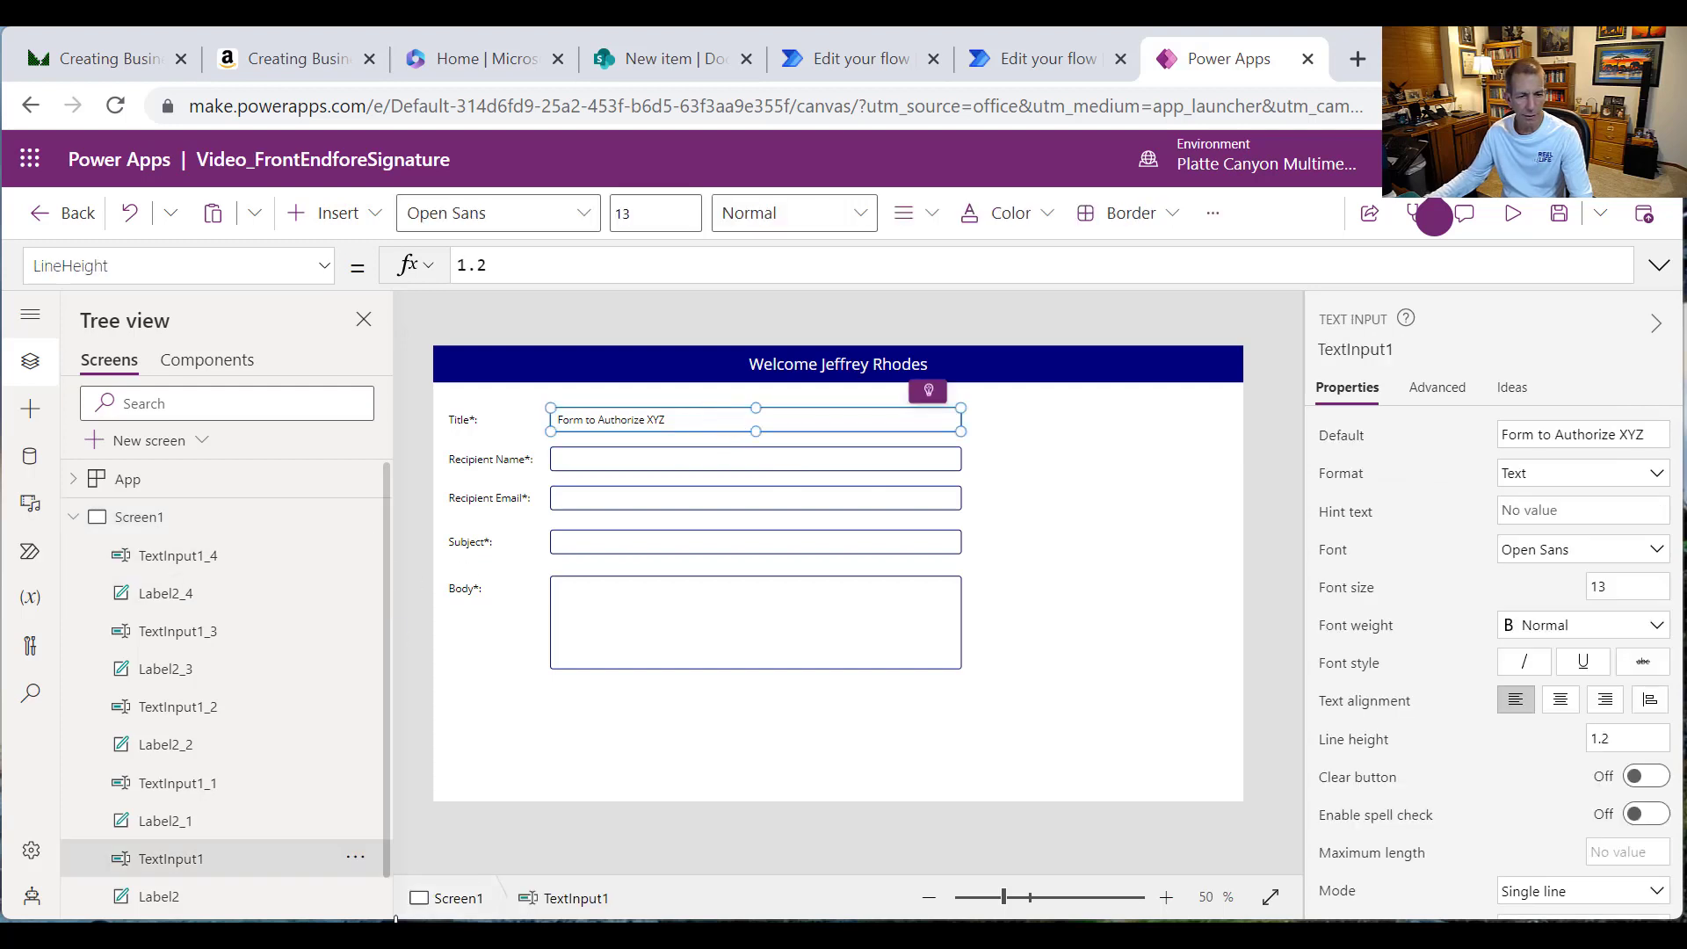
{"action": "left_click", "coordinate": [355, 856]}
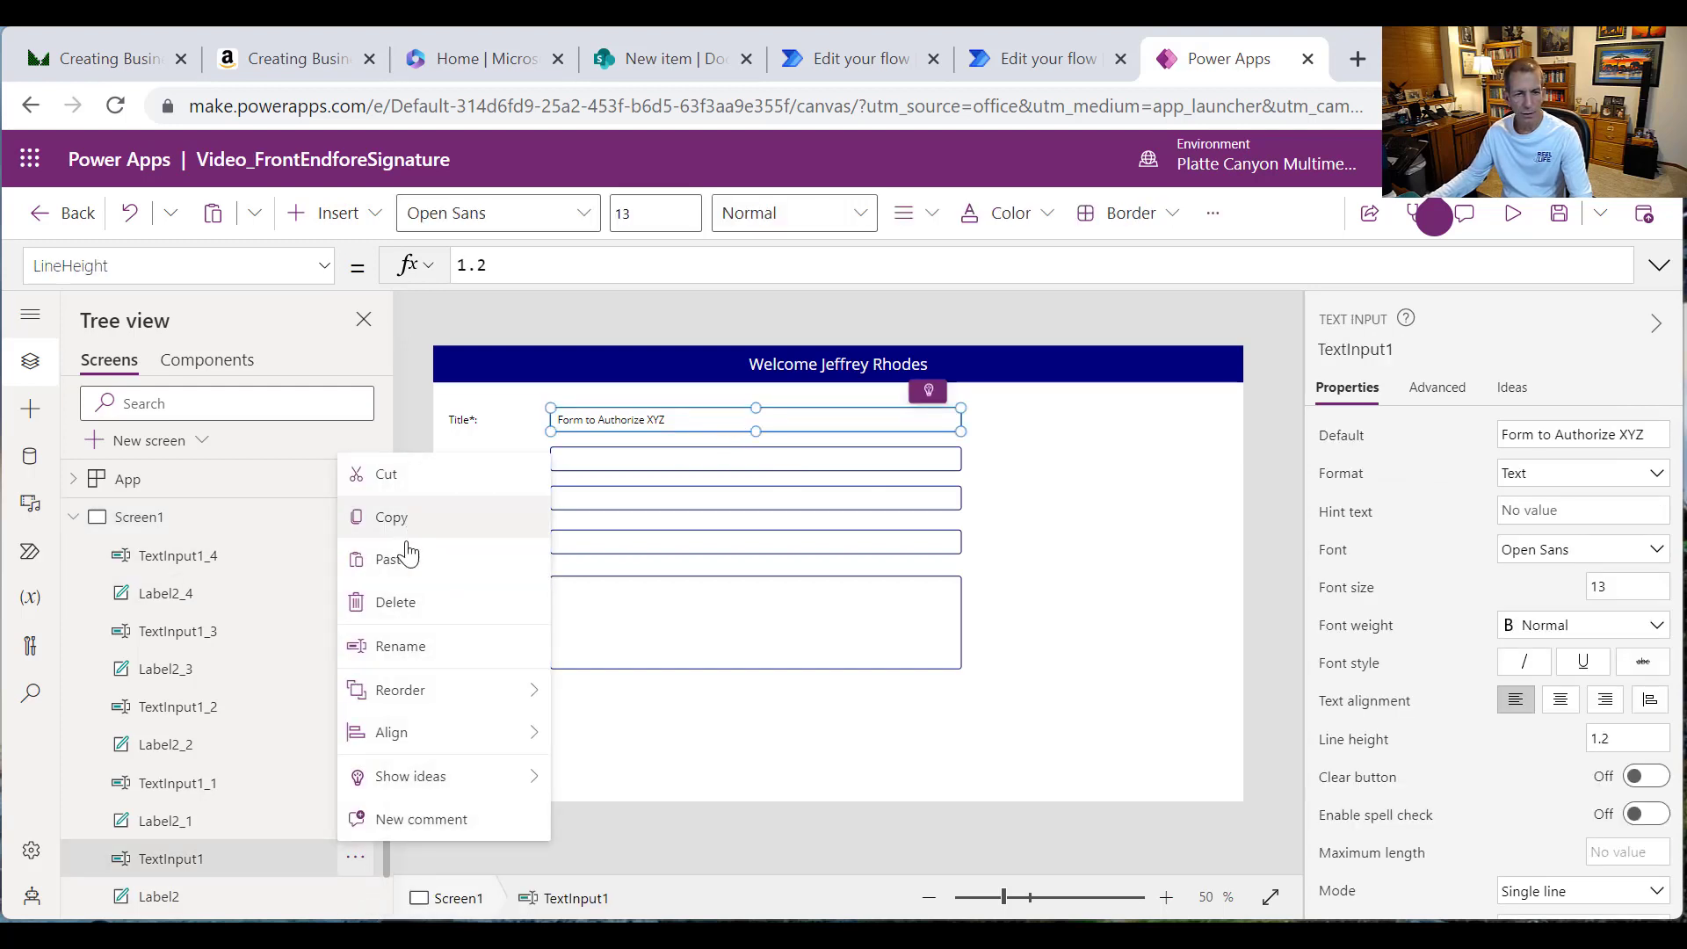
{"action": "left_click", "coordinate": [420, 648]}
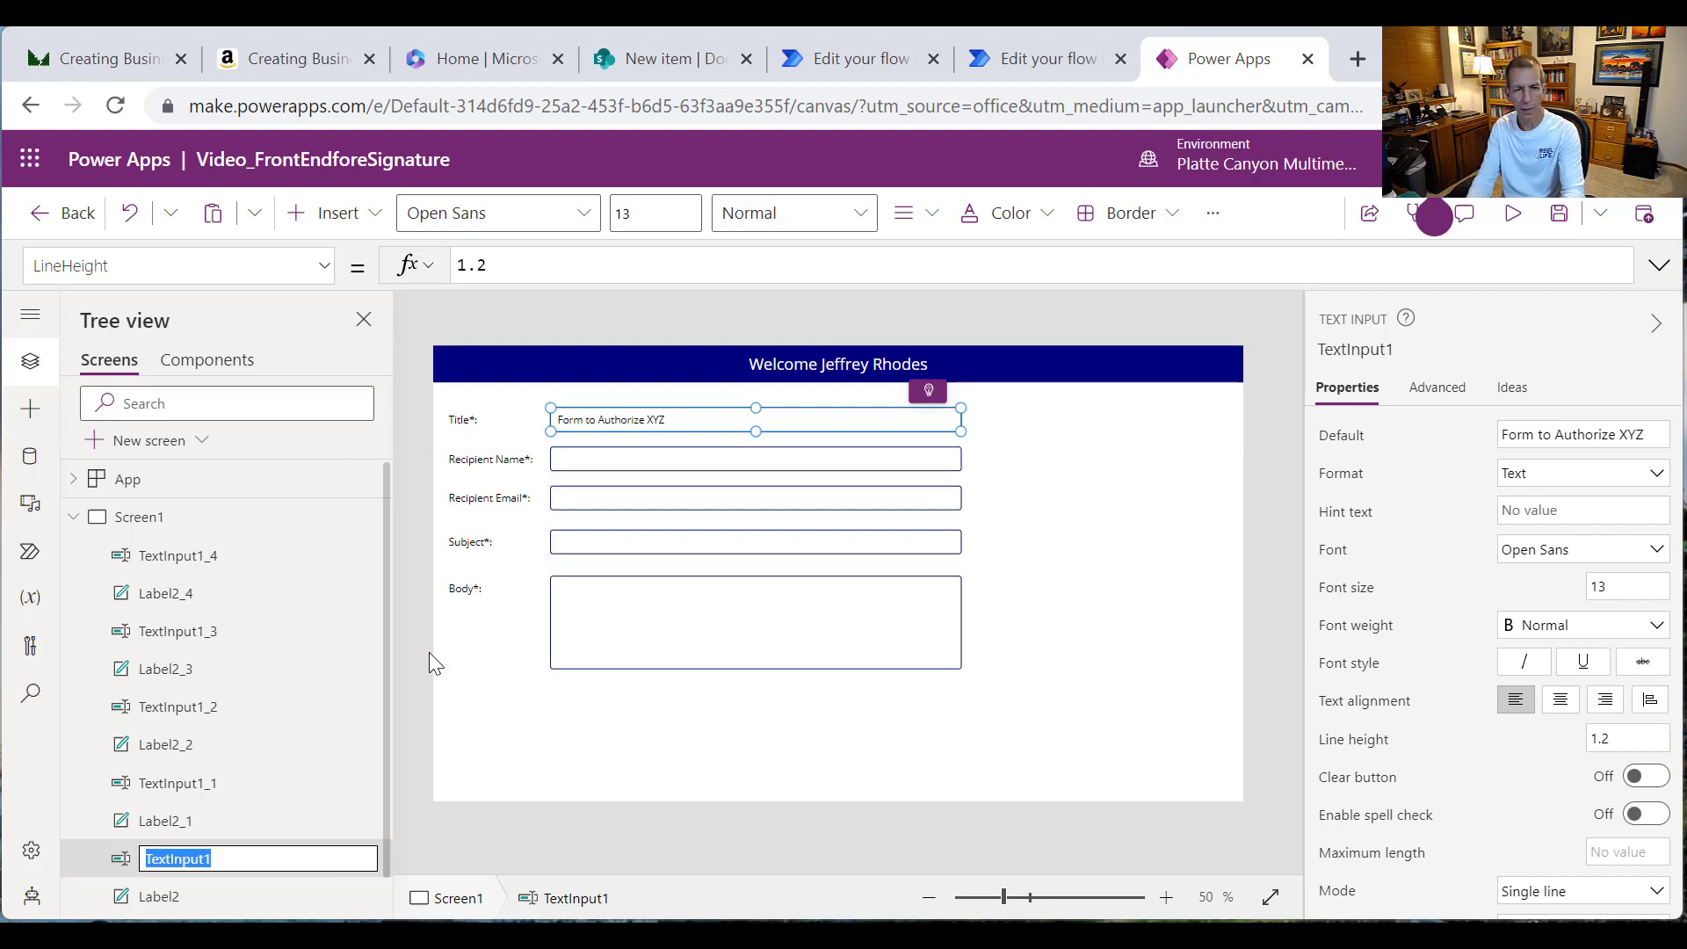
{"action": "type", "text": "Tit"}
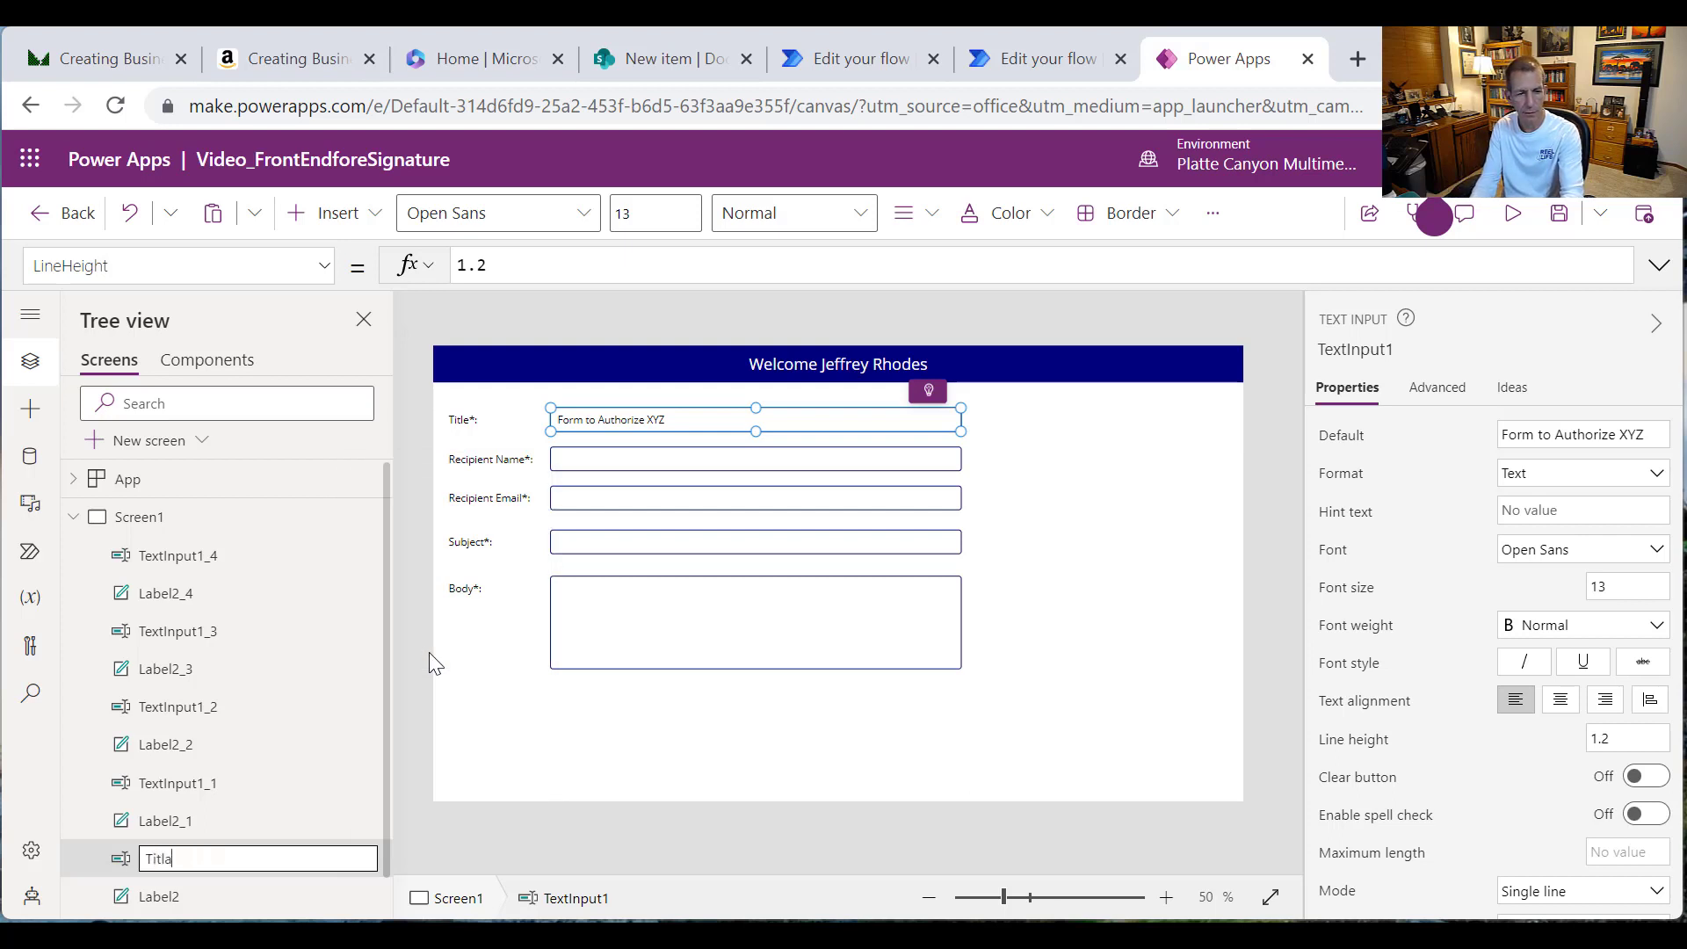
{"action": "type", "text": "leBox"}
{"action": "key", "text": "Return"}
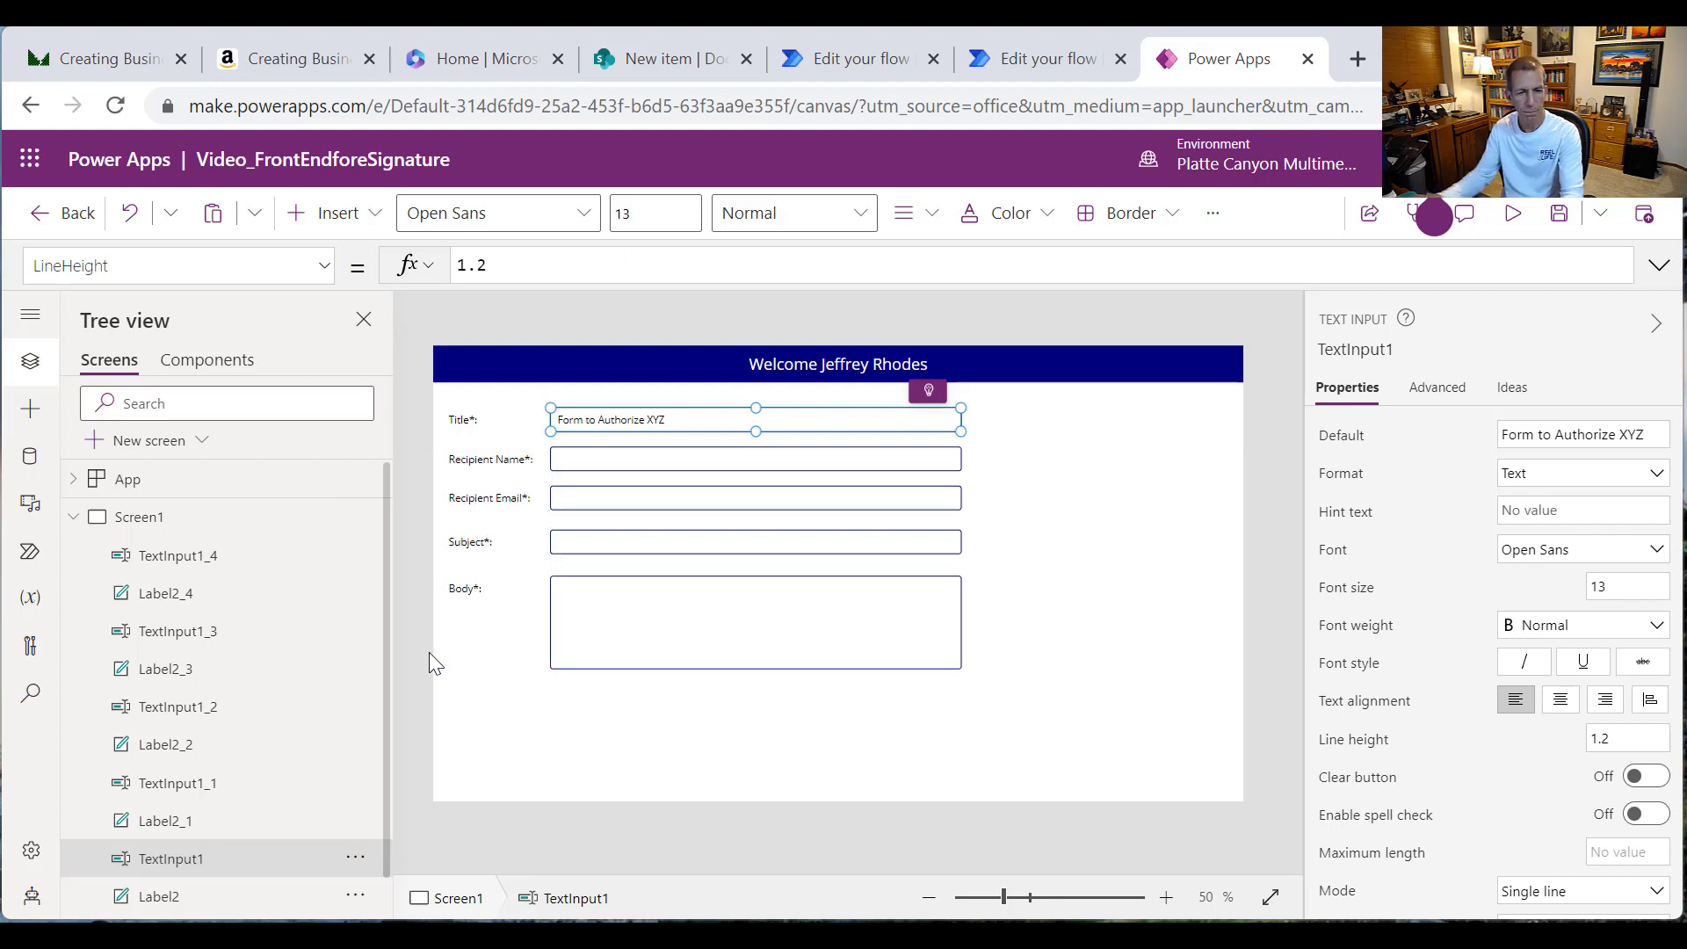
{"action": "left_click", "coordinate": [605, 457]}
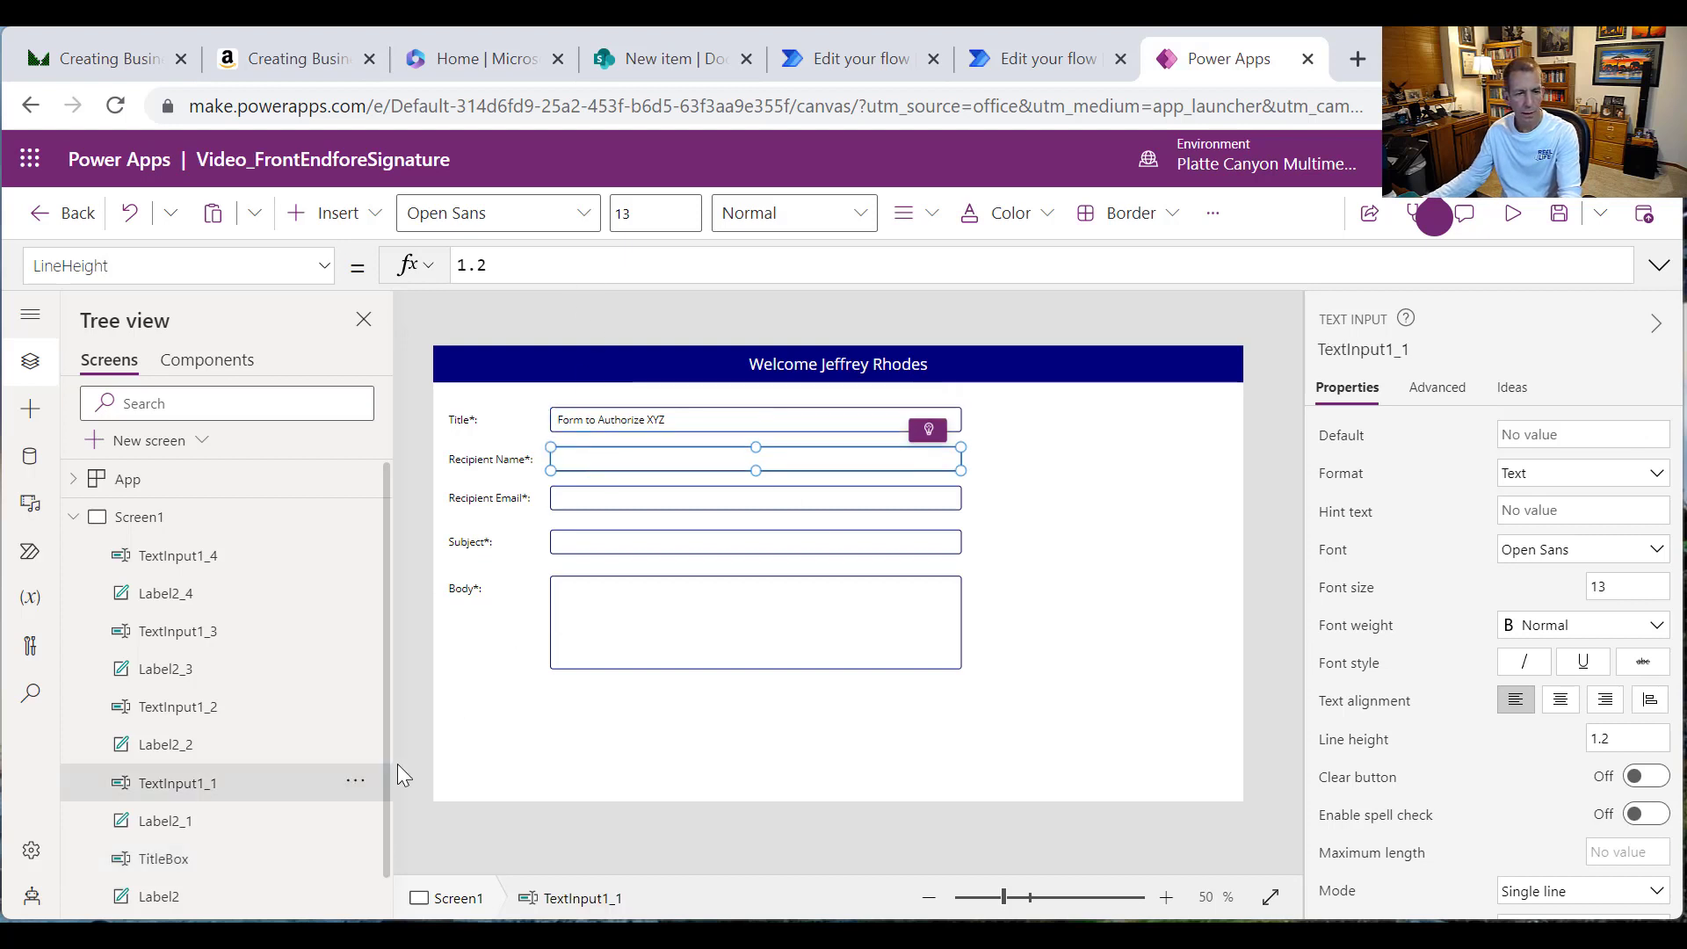
{"action": "left_click", "coordinate": [354, 780]}
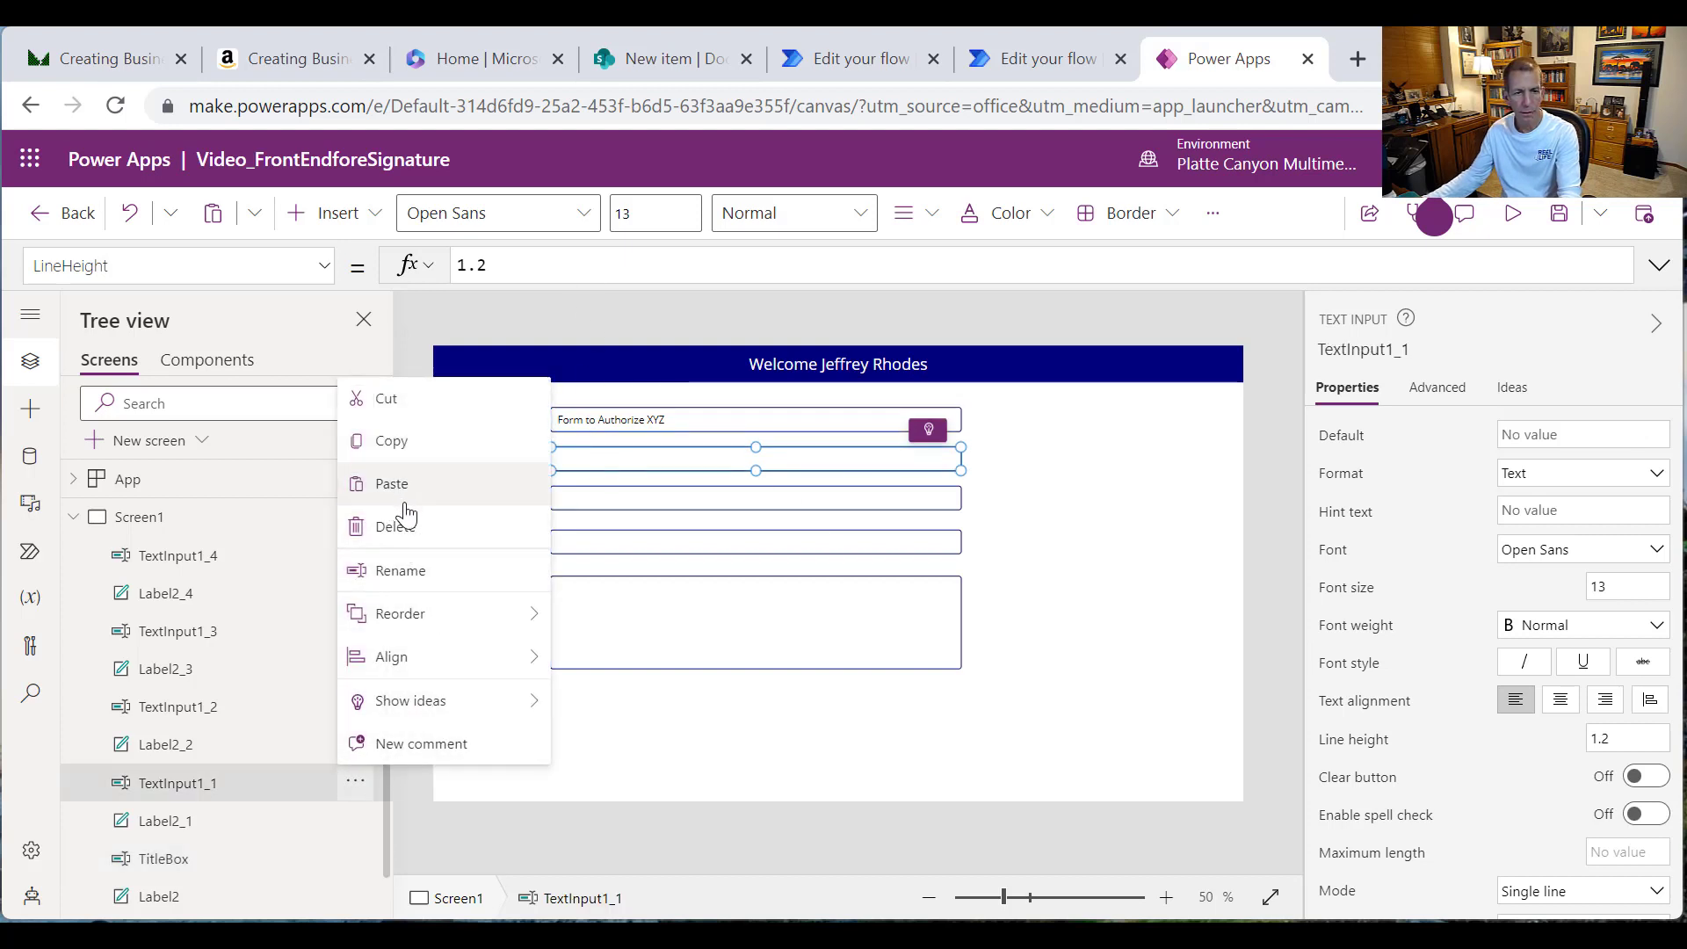
{"action": "left_click", "coordinate": [415, 573]}
{"action": "type", "text": "Reci"}
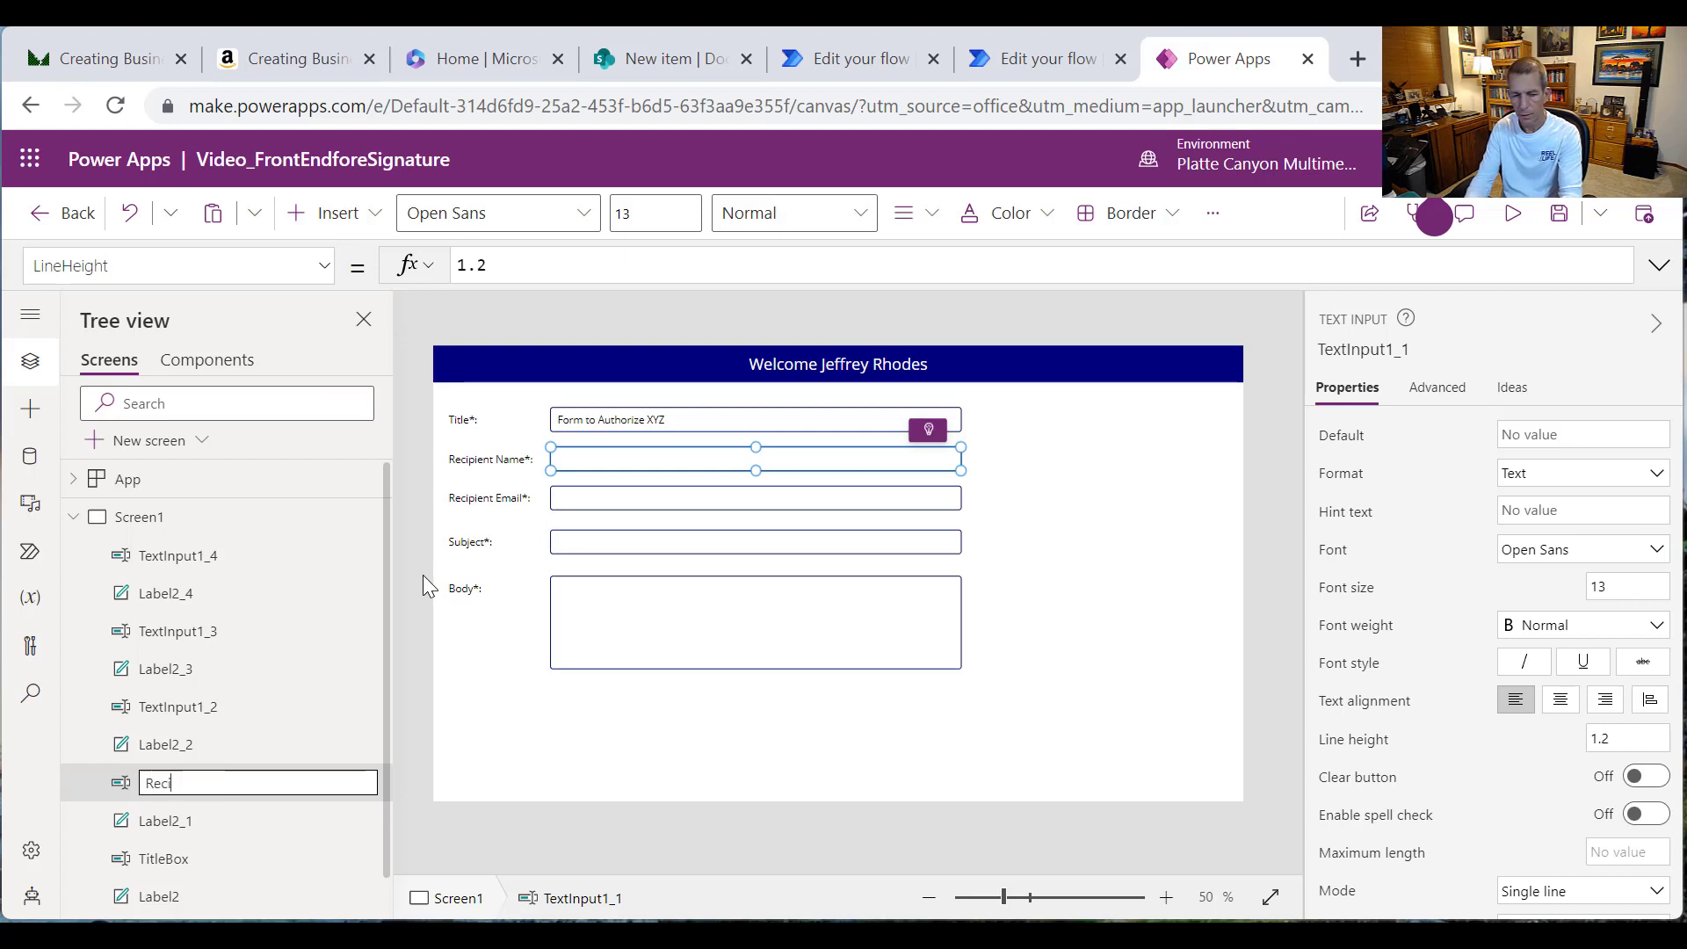
{"action": "type", "text": "pientNam"}
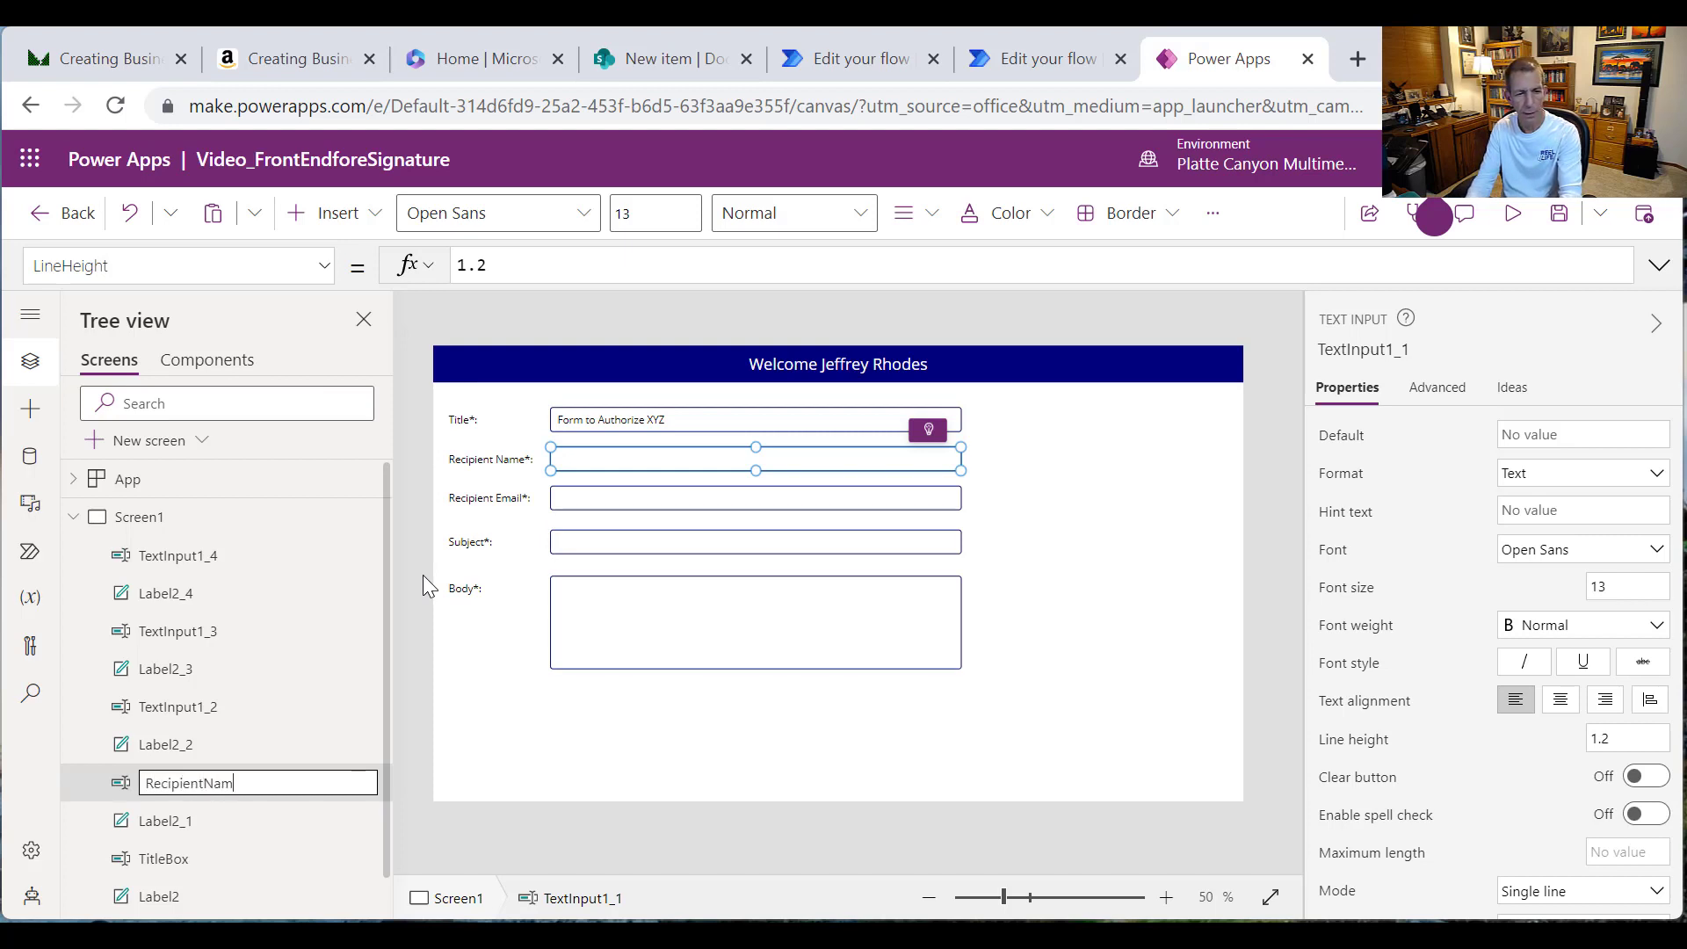
{"action": "type", "text": "eBox"}
{"action": "key", "text": "Return"}
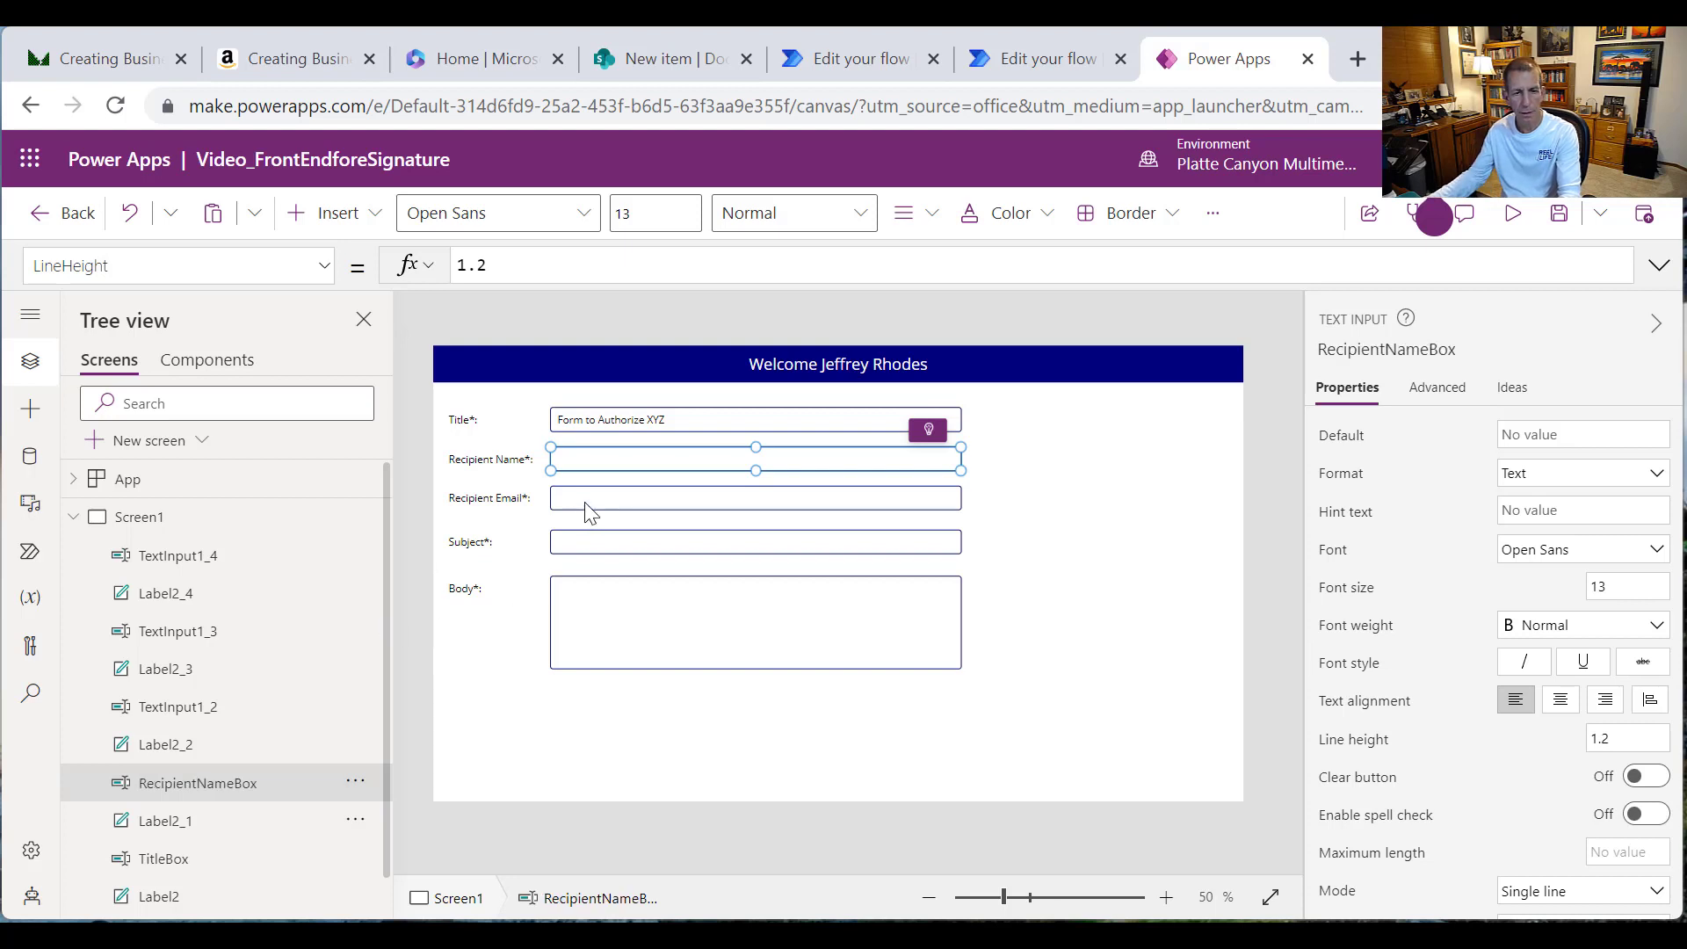
Step: Rename the Recipient Email and Subject input boxes to RecipientEmailBox and SubjectBox
{"action": "left_click", "coordinate": [584, 503]}
{"action": "left_click", "coordinate": [355, 706]}
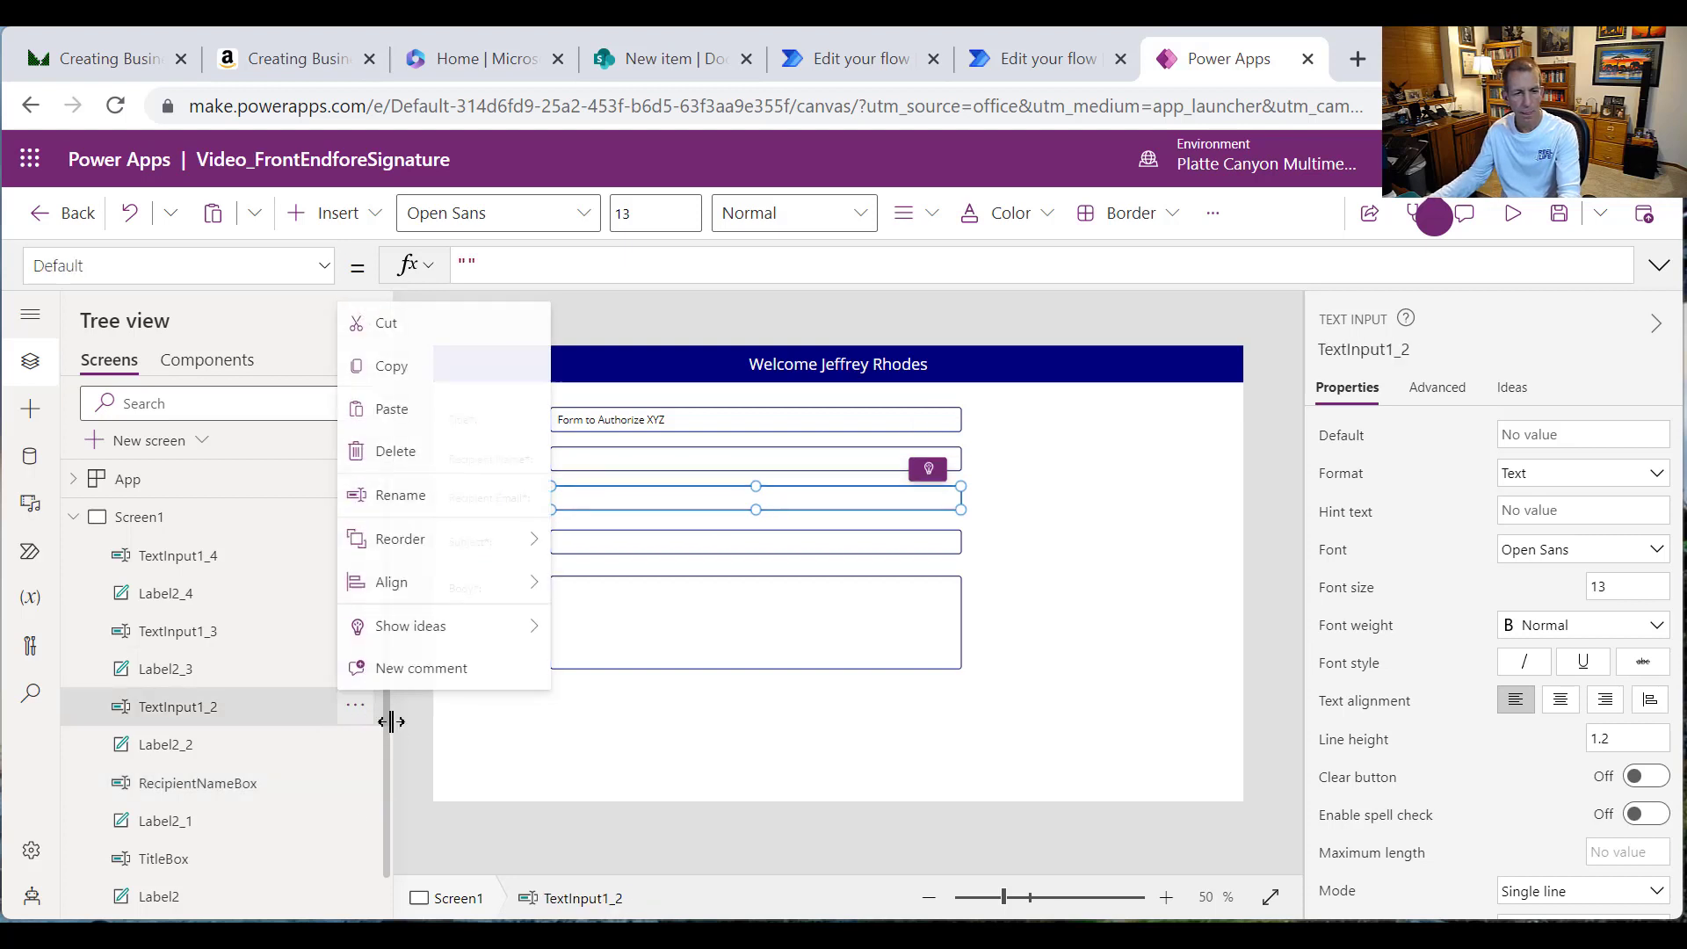
{"action": "left_click", "coordinate": [406, 491]}
{"action": "type", "text": "Rec"}
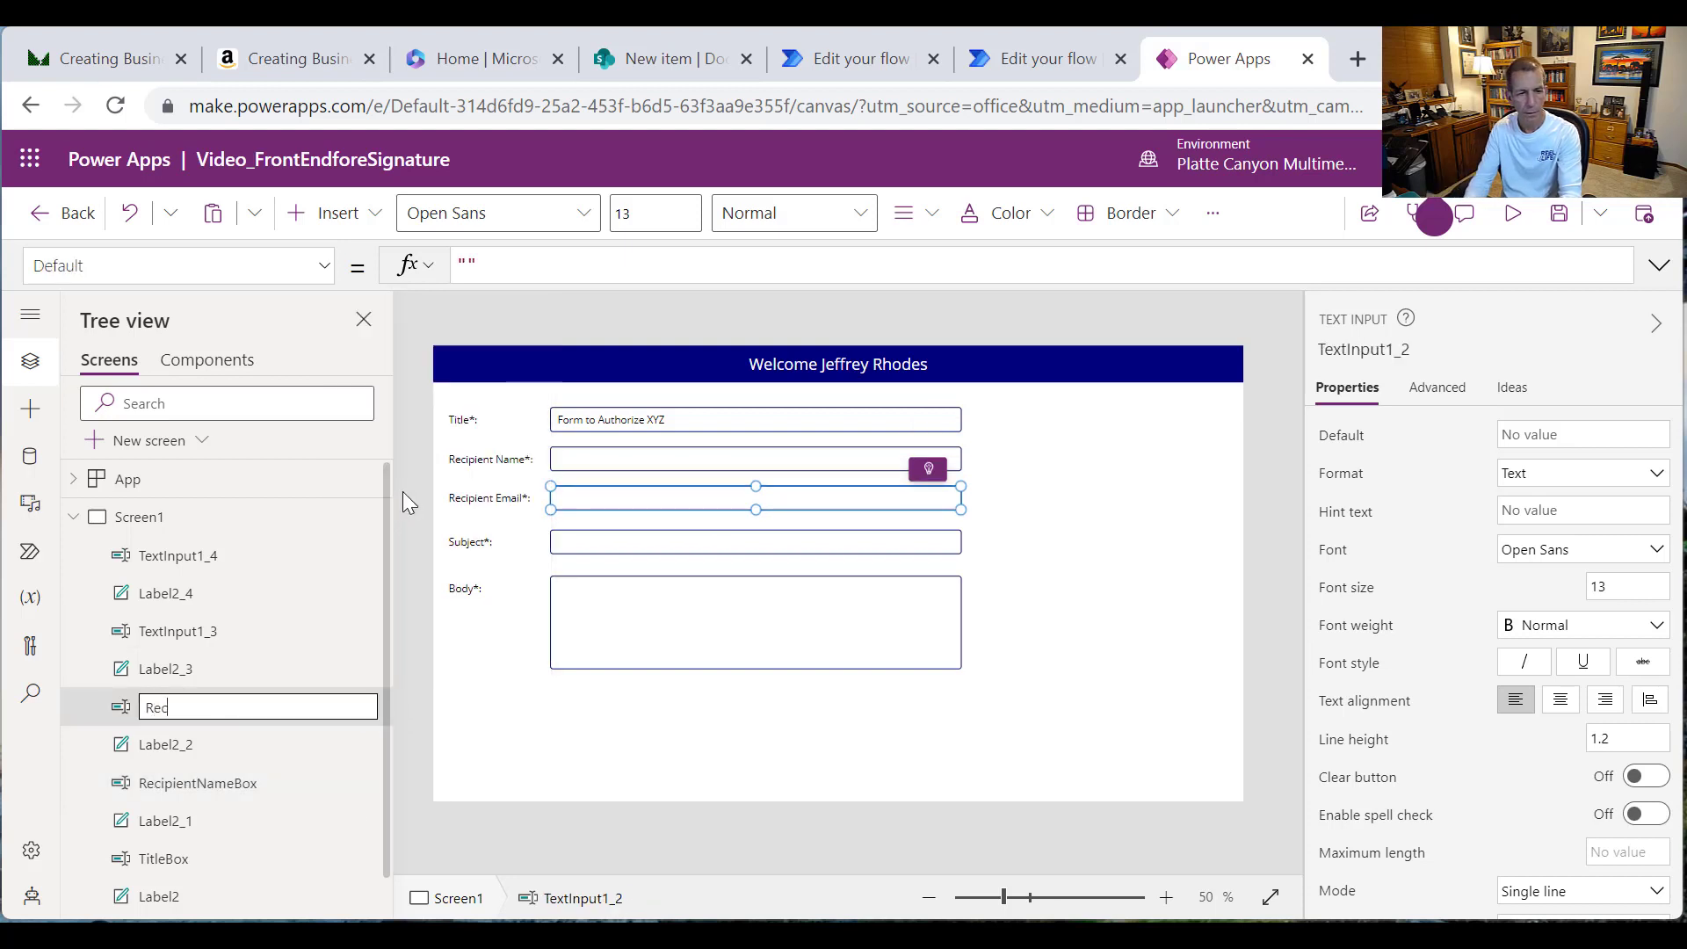
{"action": "type", "text": "ipient"}
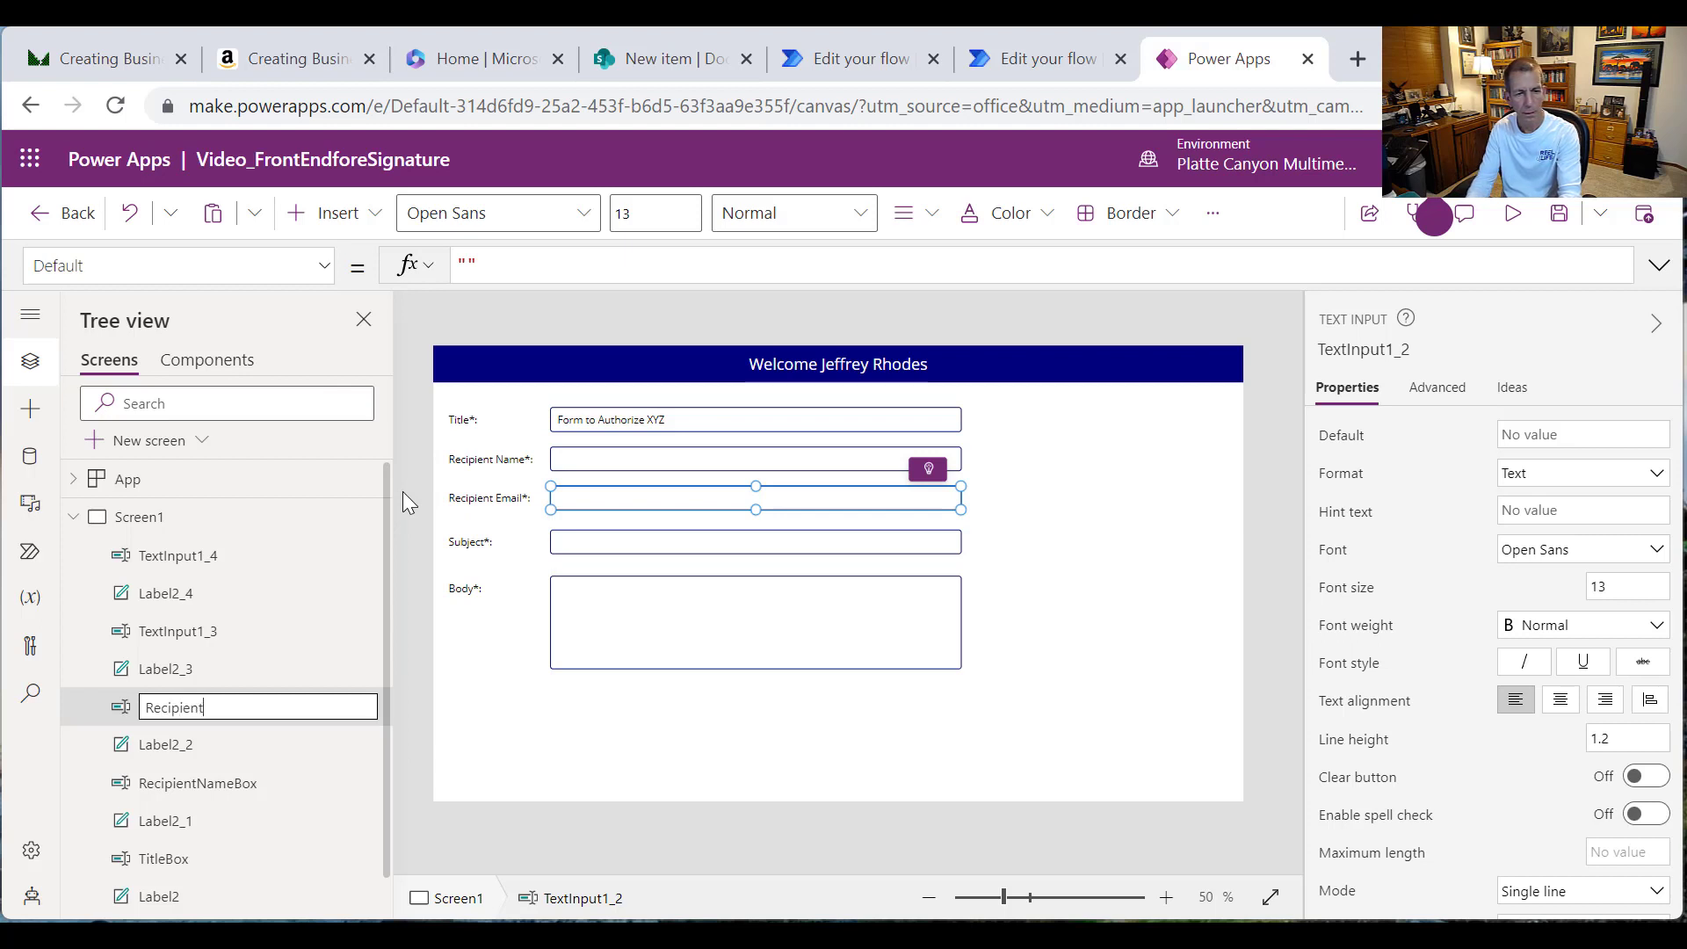
{"action": "type", "text": "EmailBox"}
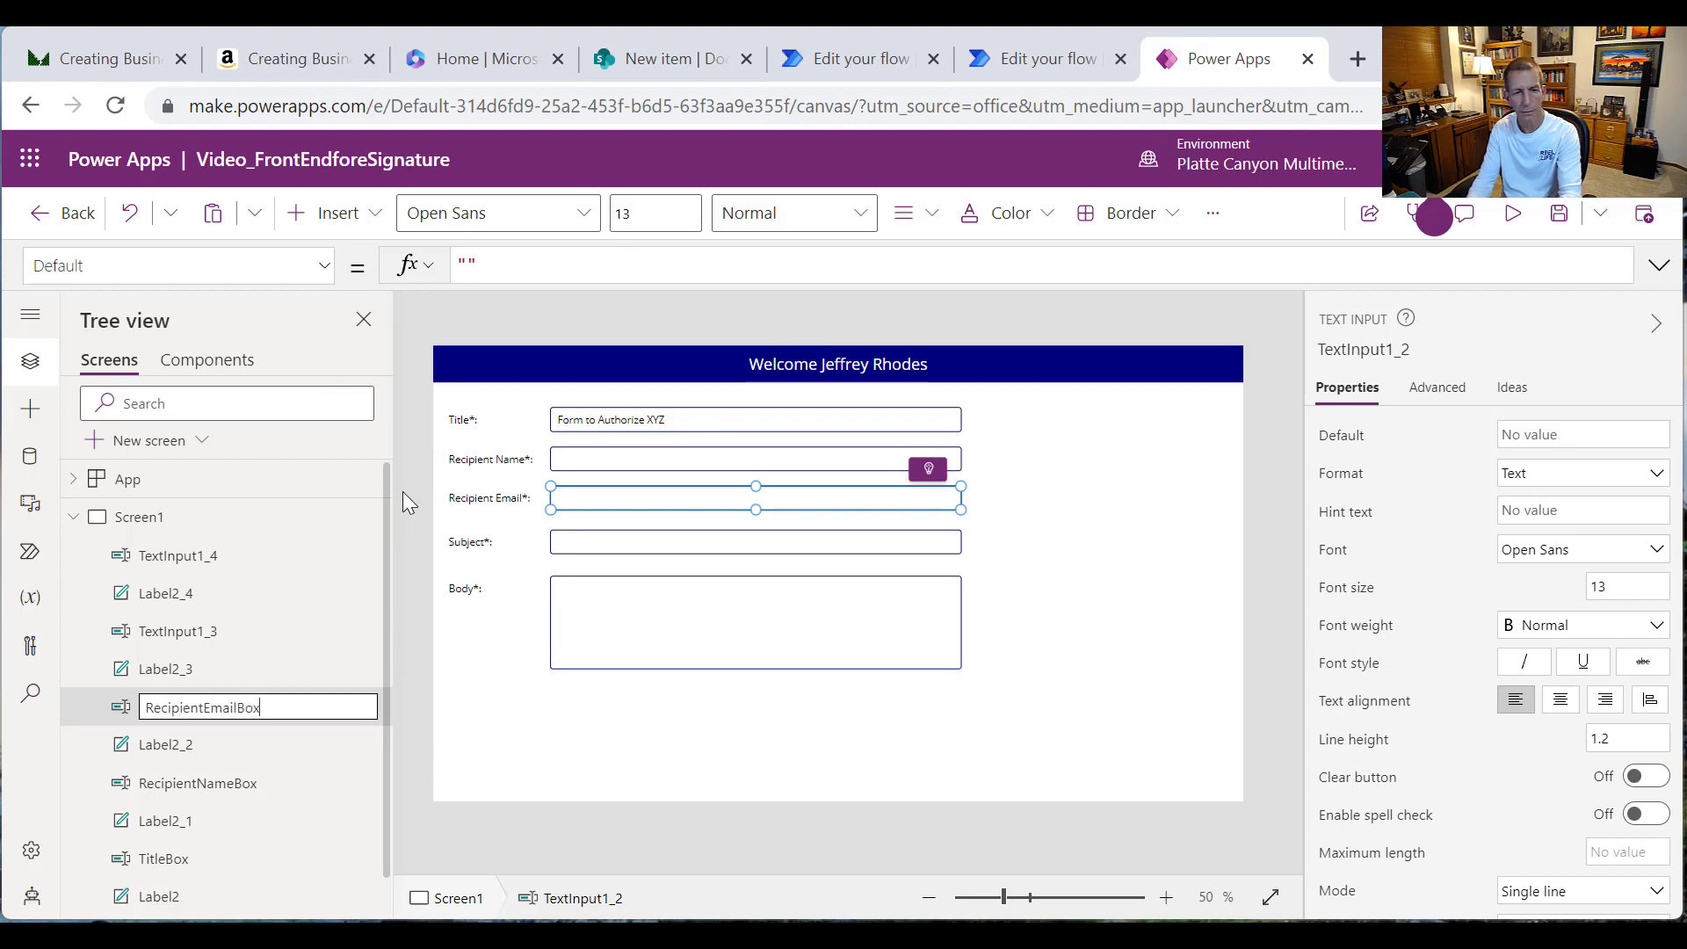
{"action": "key", "text": "Return"}
{"action": "left_click", "coordinate": [273, 634]}
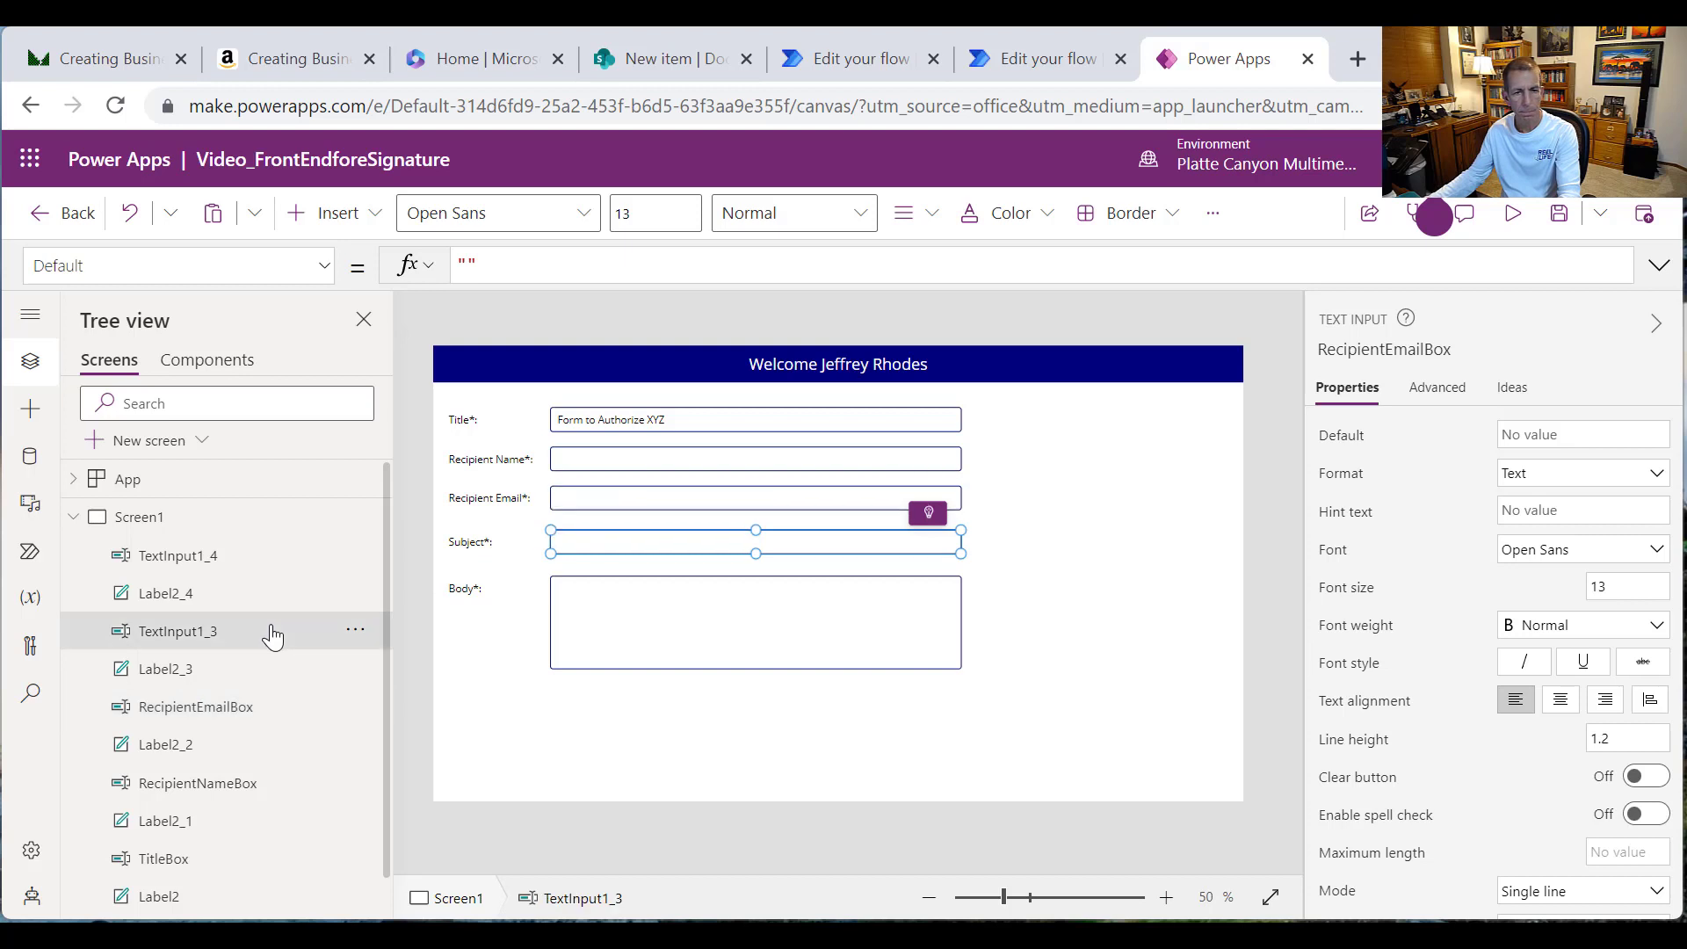
{"action": "left_click", "coordinate": [355, 628]}
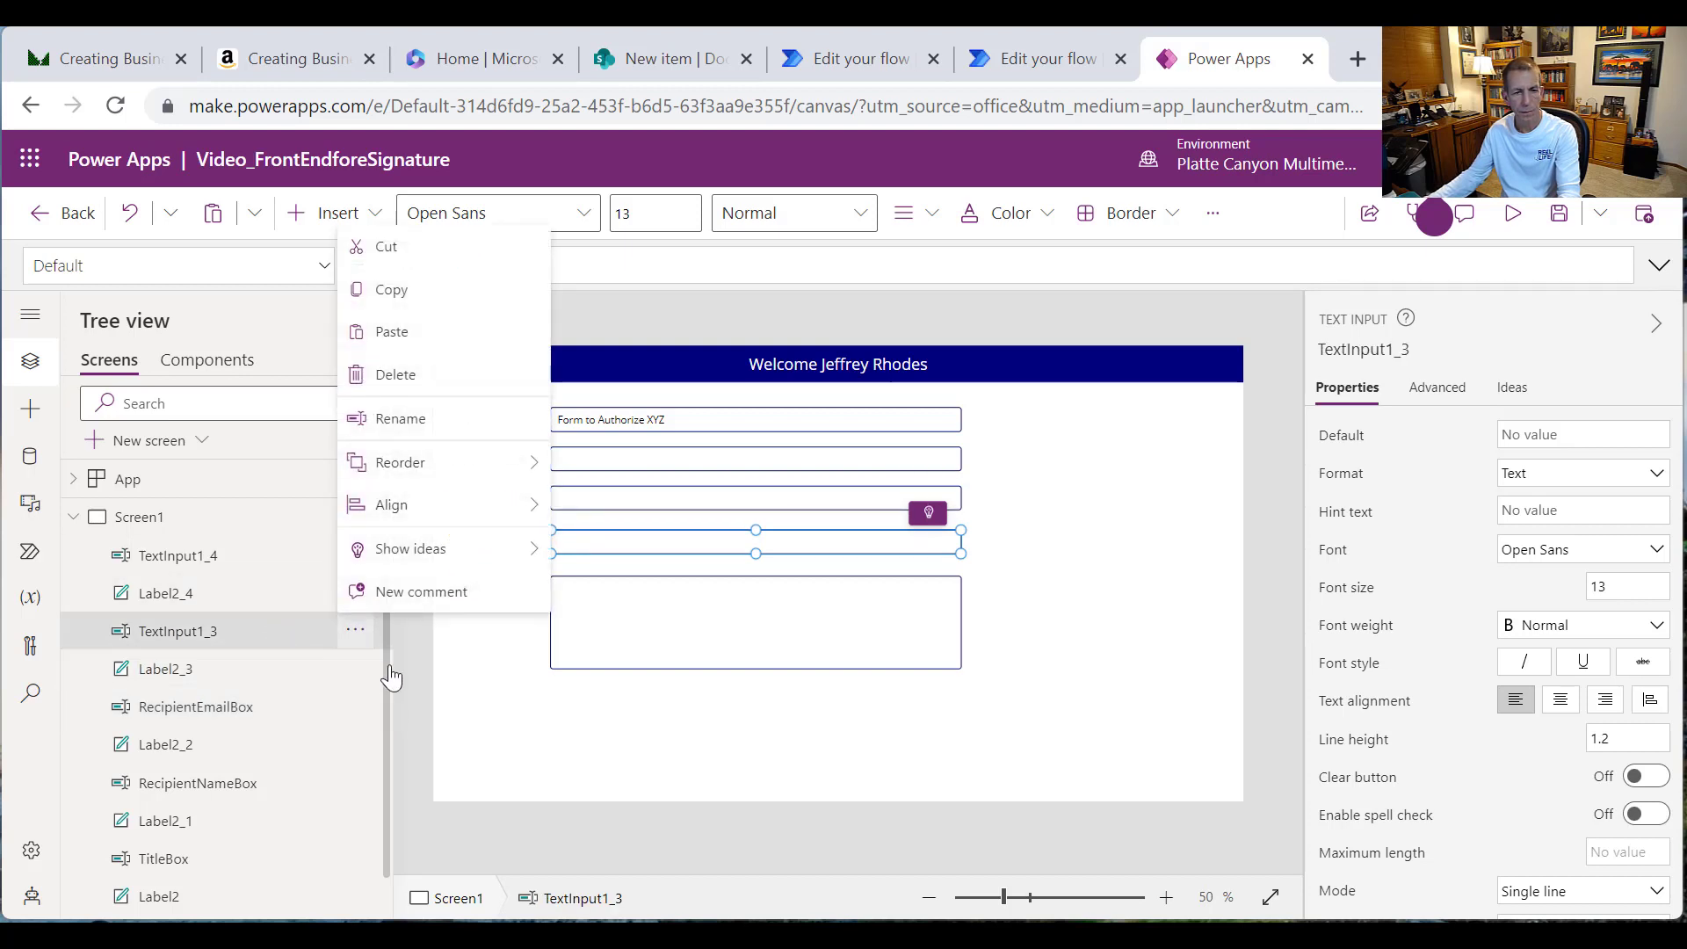
{"action": "left_click", "coordinate": [401, 434]}
{"action": "type", "text": "Su"}
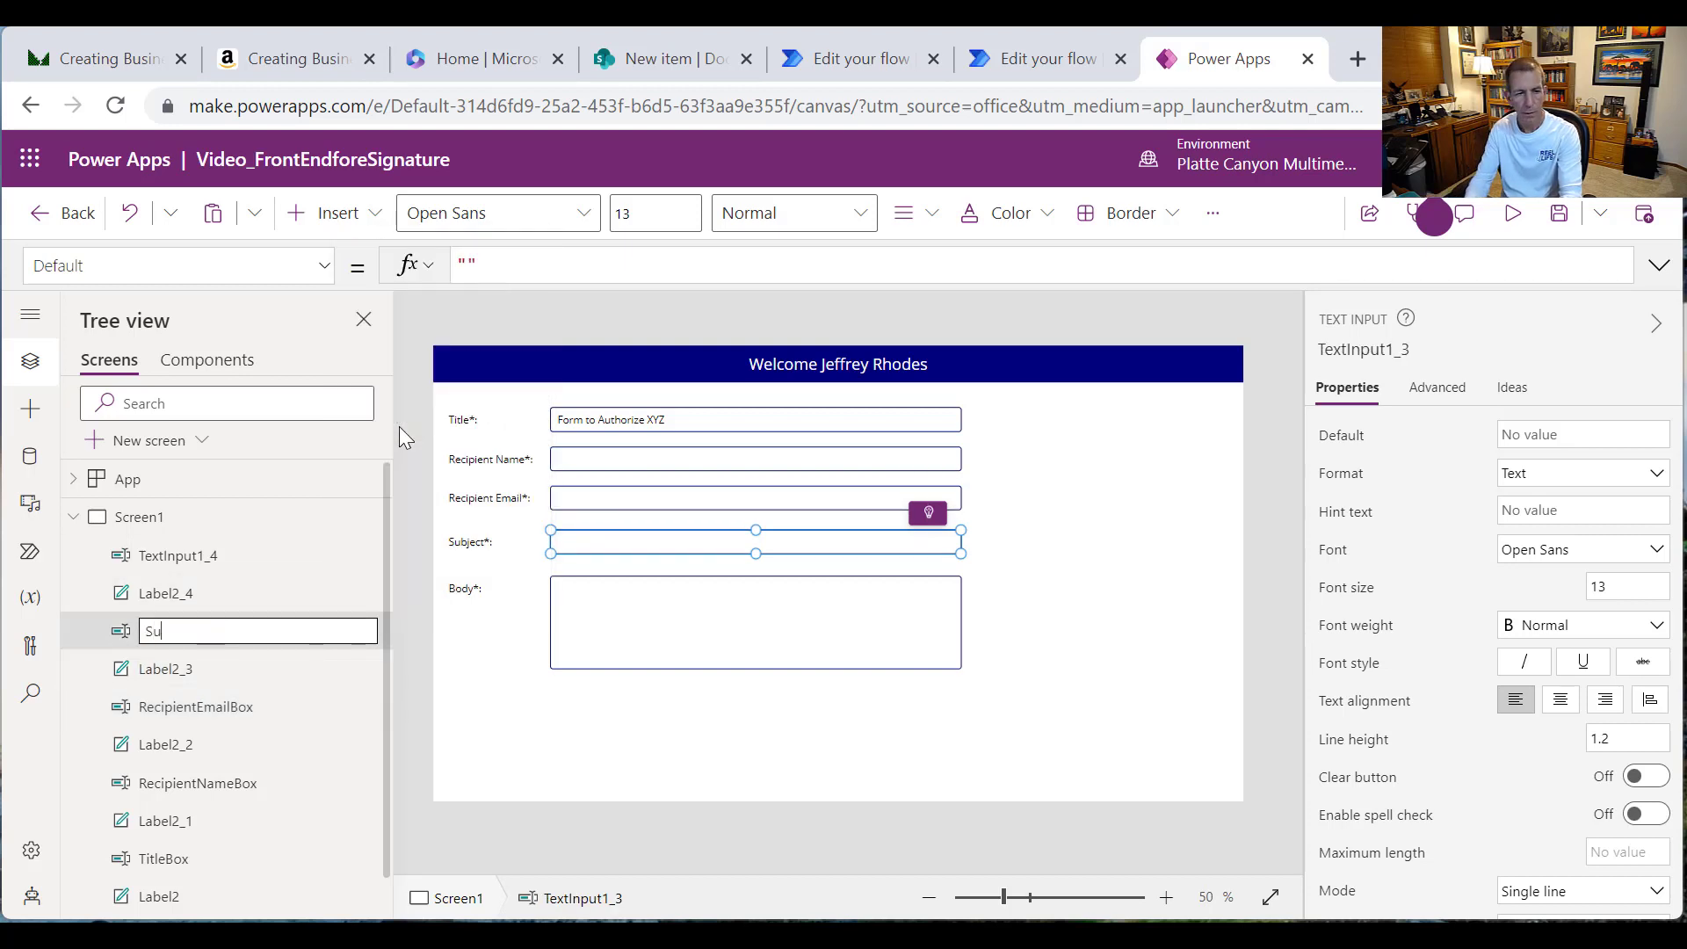
{"action": "type", "text": "bjectBox"}
{"action": "key", "text": "Return"}
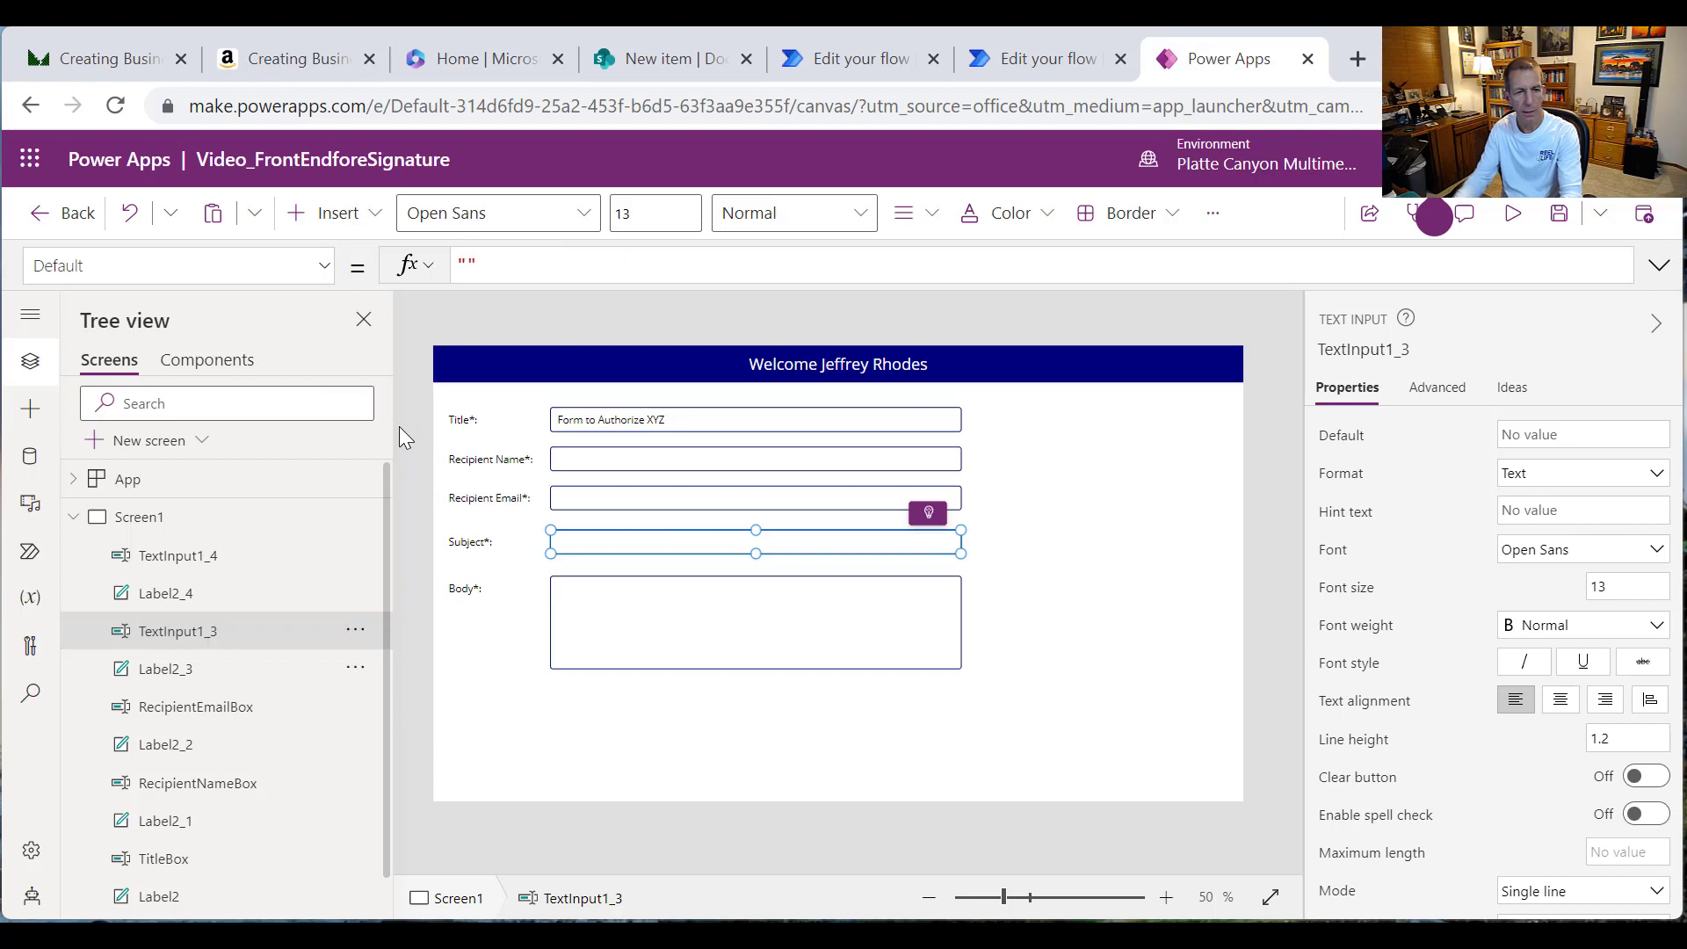
Step: Rename the multiline Body input box to BodyBox
{"action": "left_click", "coordinate": [248, 555]}
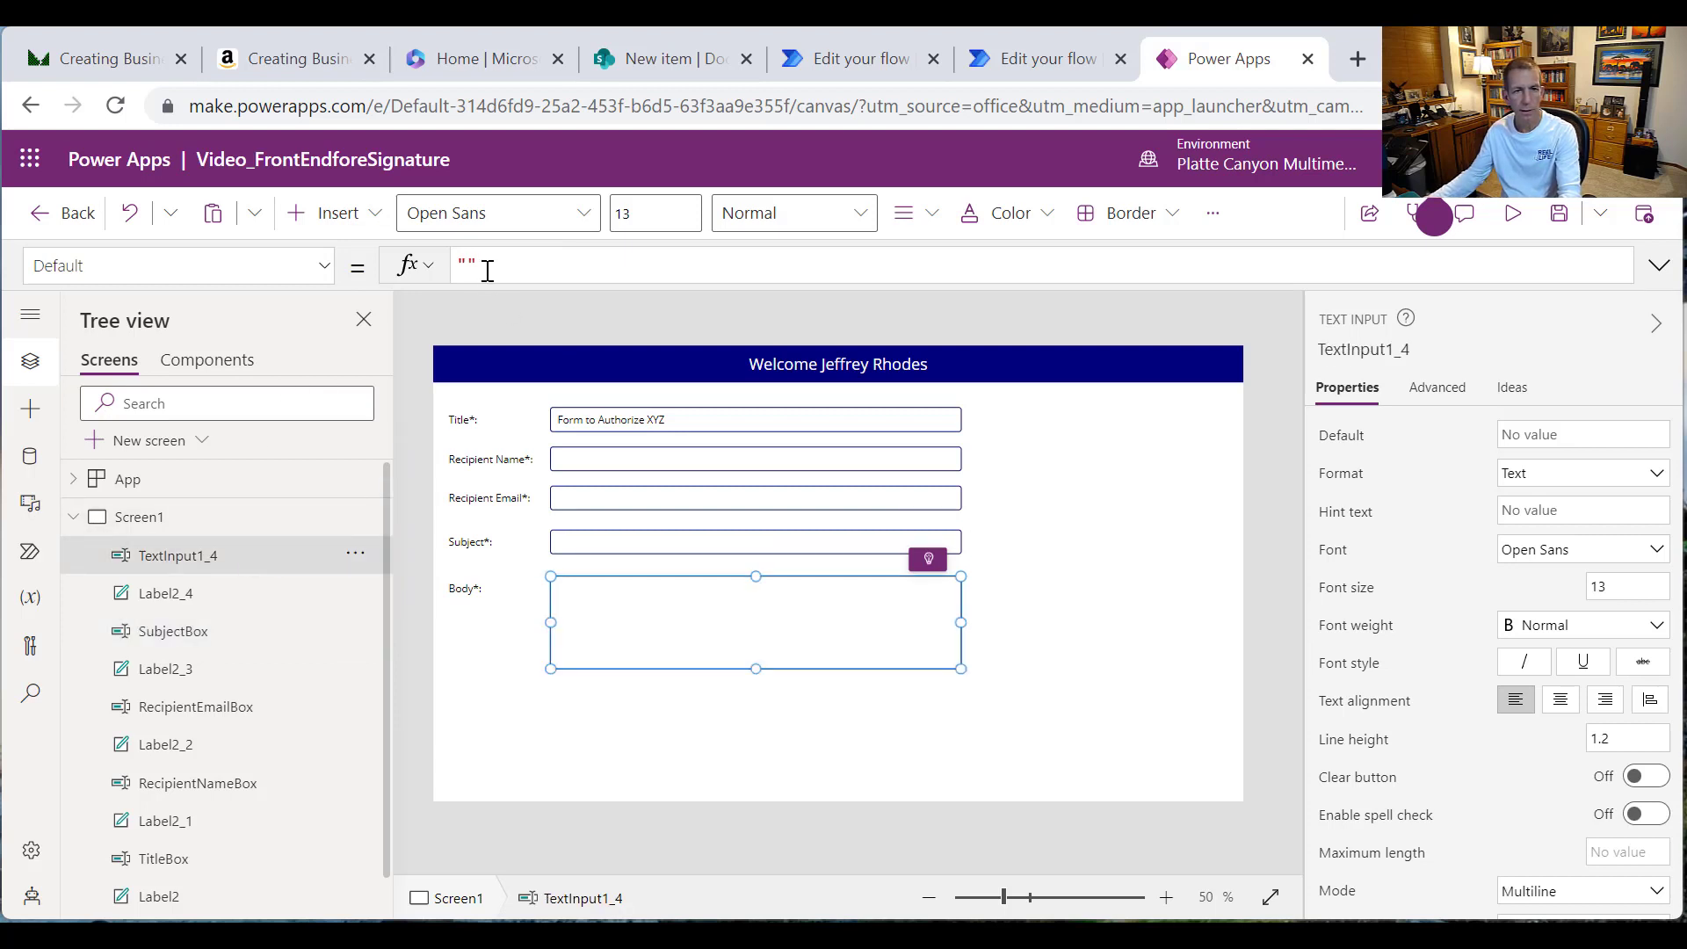
{"action": "left_click", "coordinate": [356, 555]}
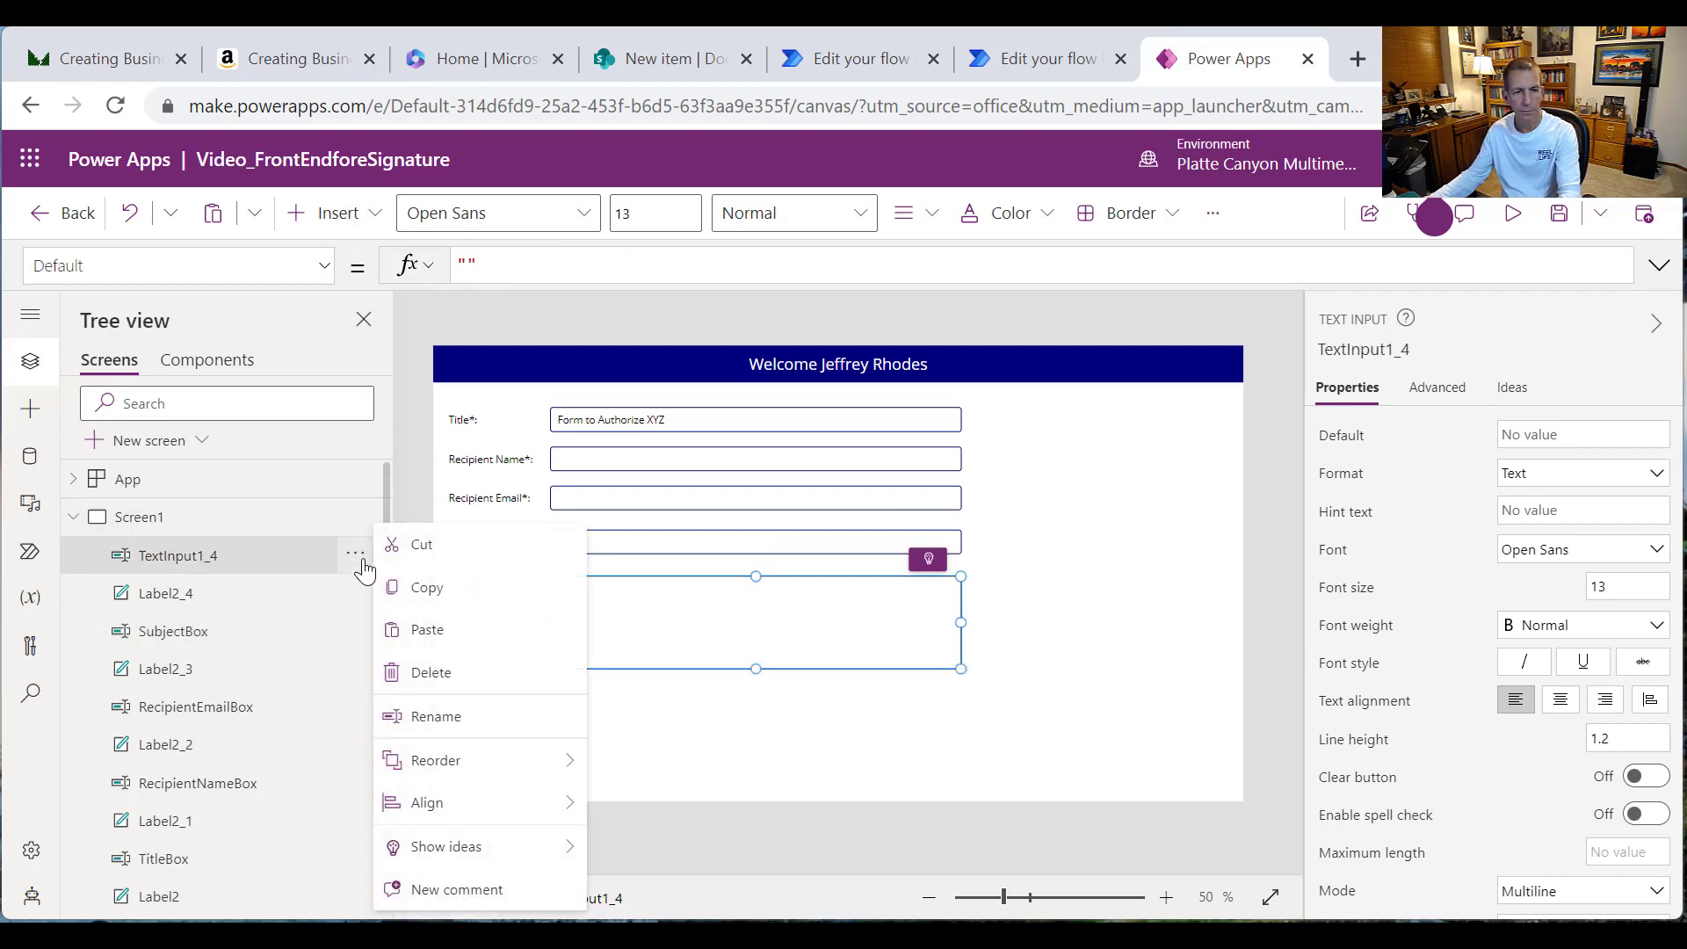
{"action": "left_click", "coordinate": [446, 716]}
{"action": "type", "text": "BodyBox"}
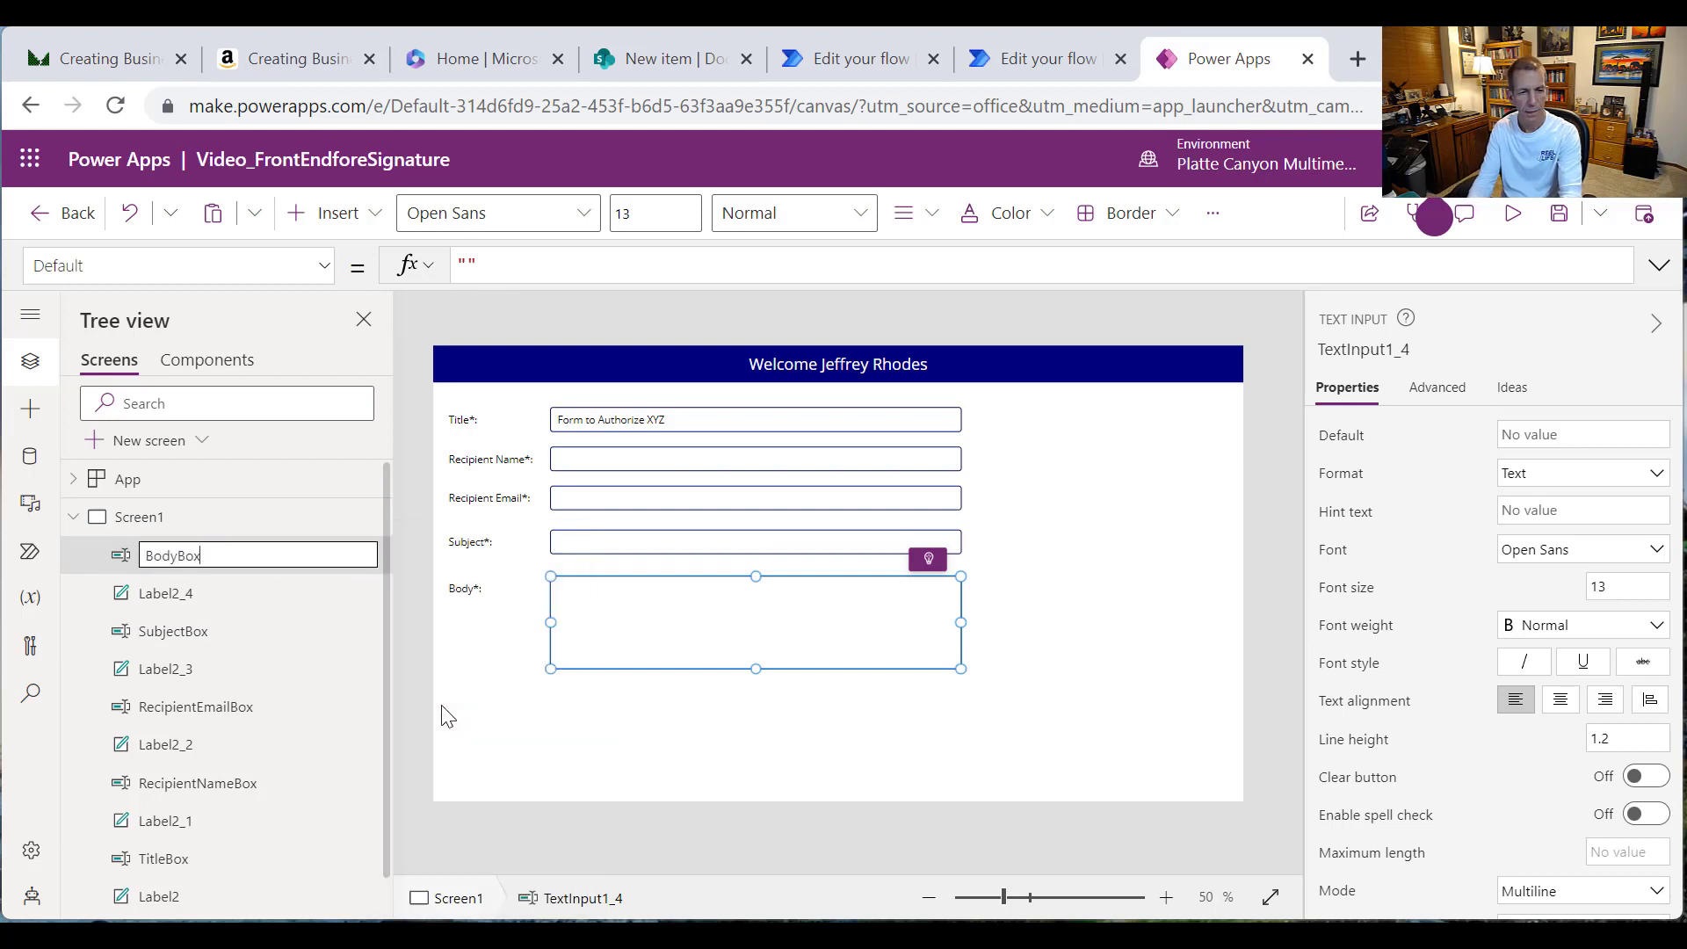
{"action": "key", "text": "Return"}
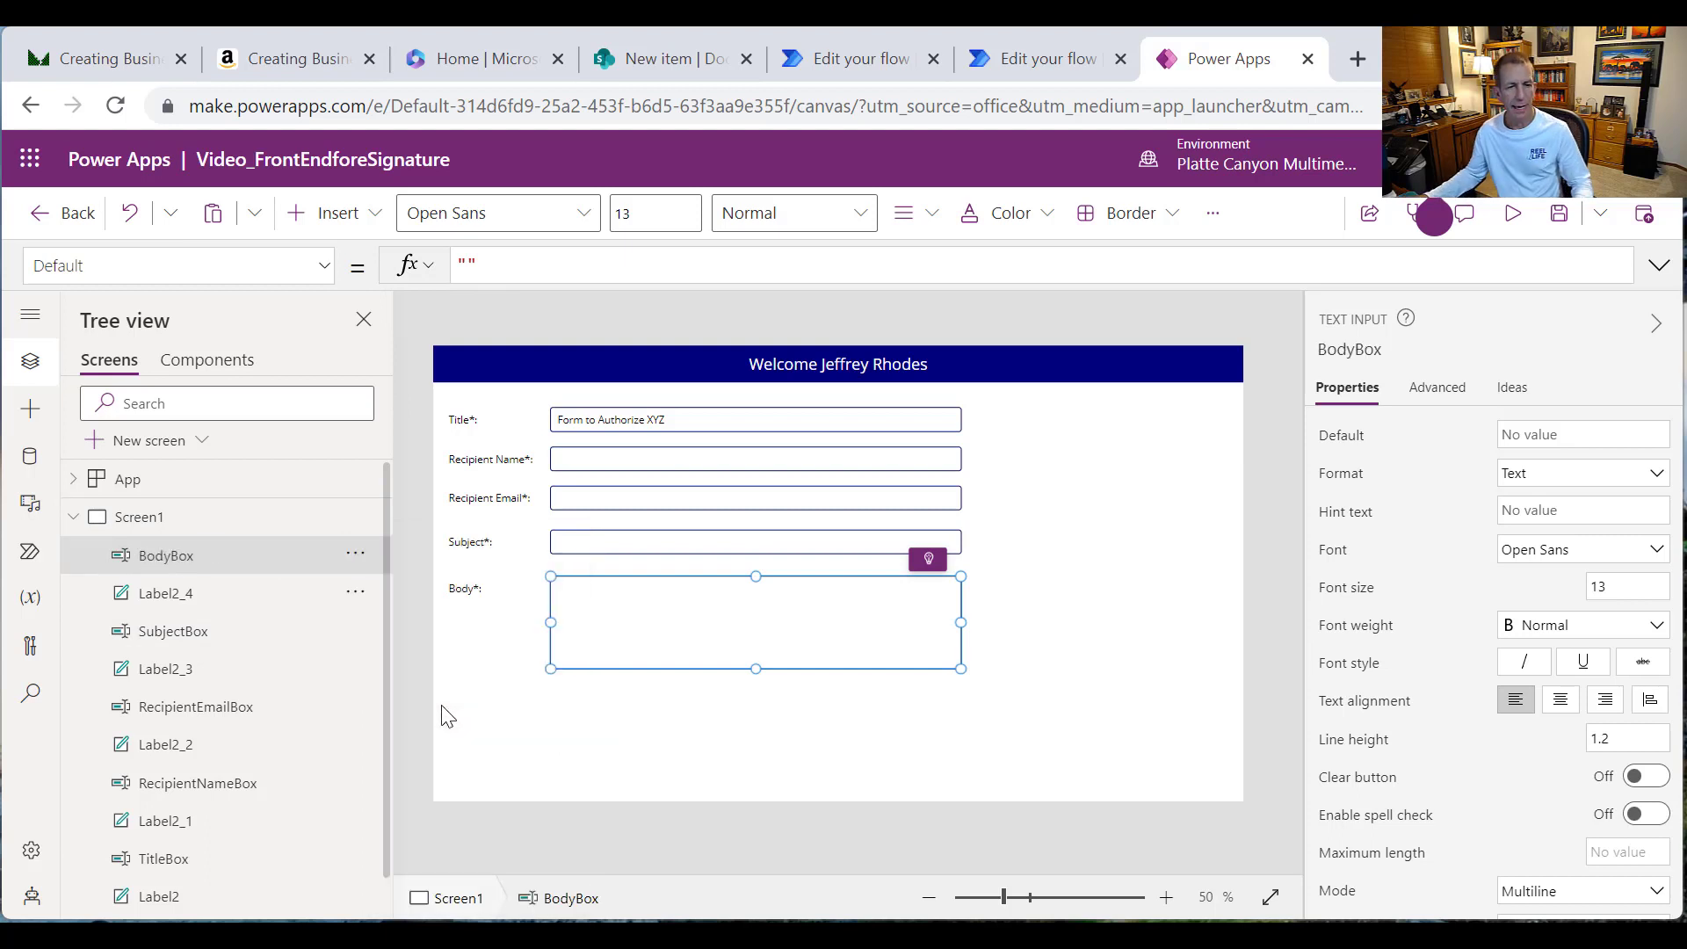
Step: Insert a new text label and place it to the right of the Title box
{"action": "left_click", "coordinate": [709, 759]}
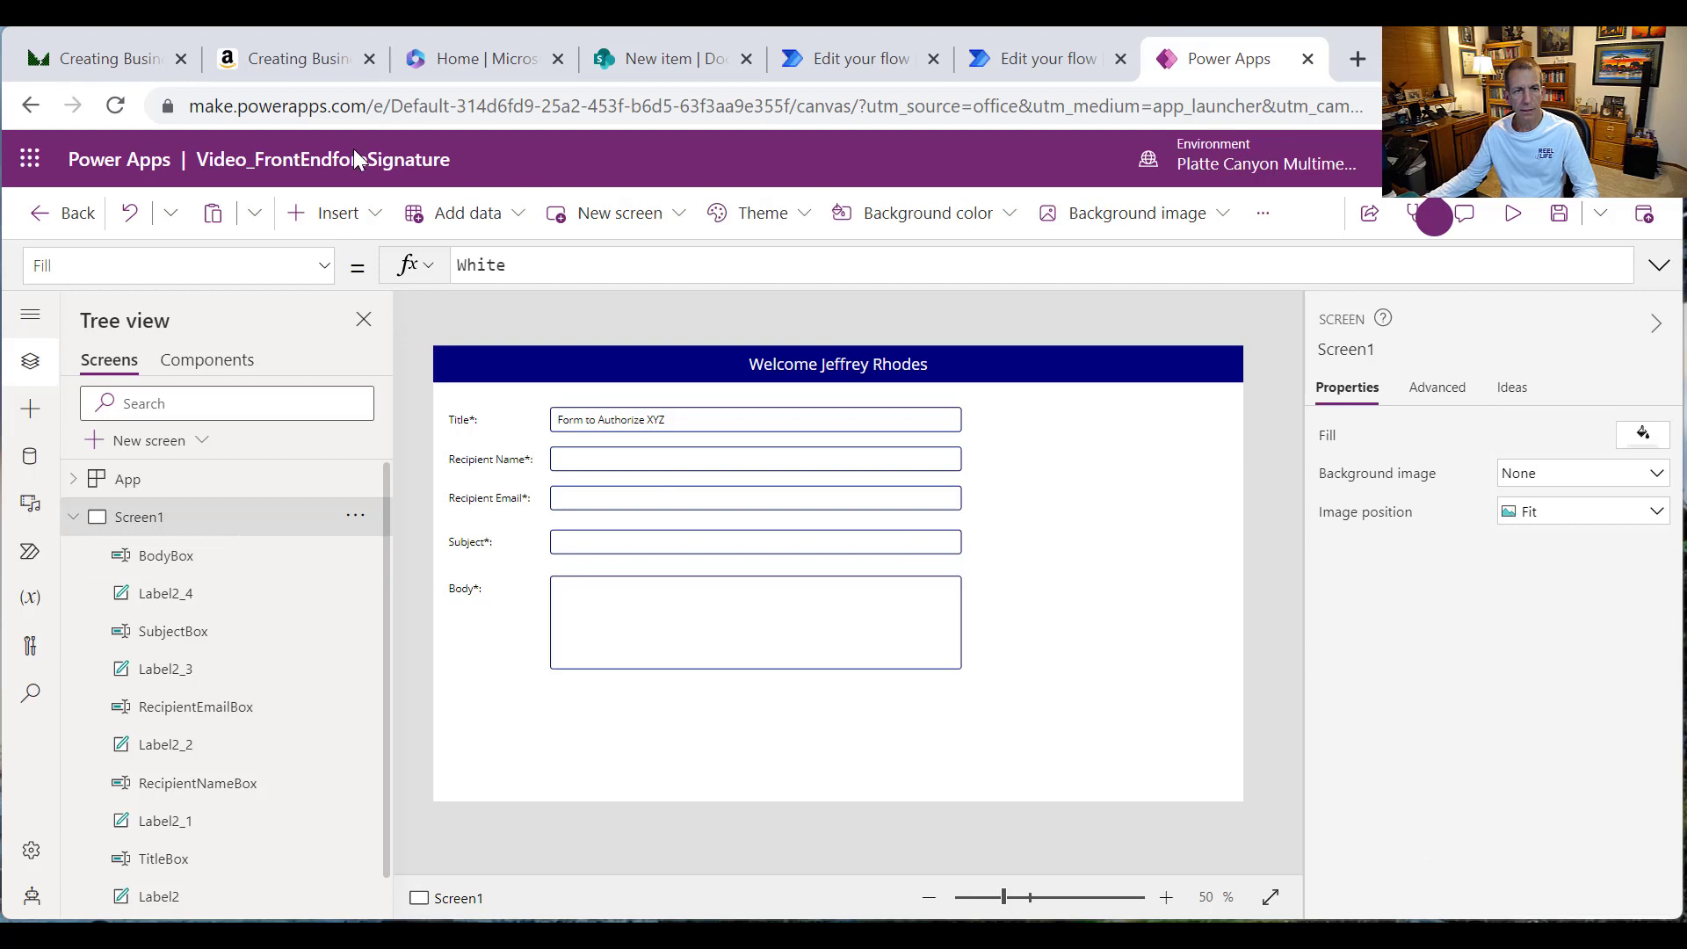
{"action": "left_click", "coordinate": [332, 213]}
{"action": "left_click", "coordinate": [474, 324]}
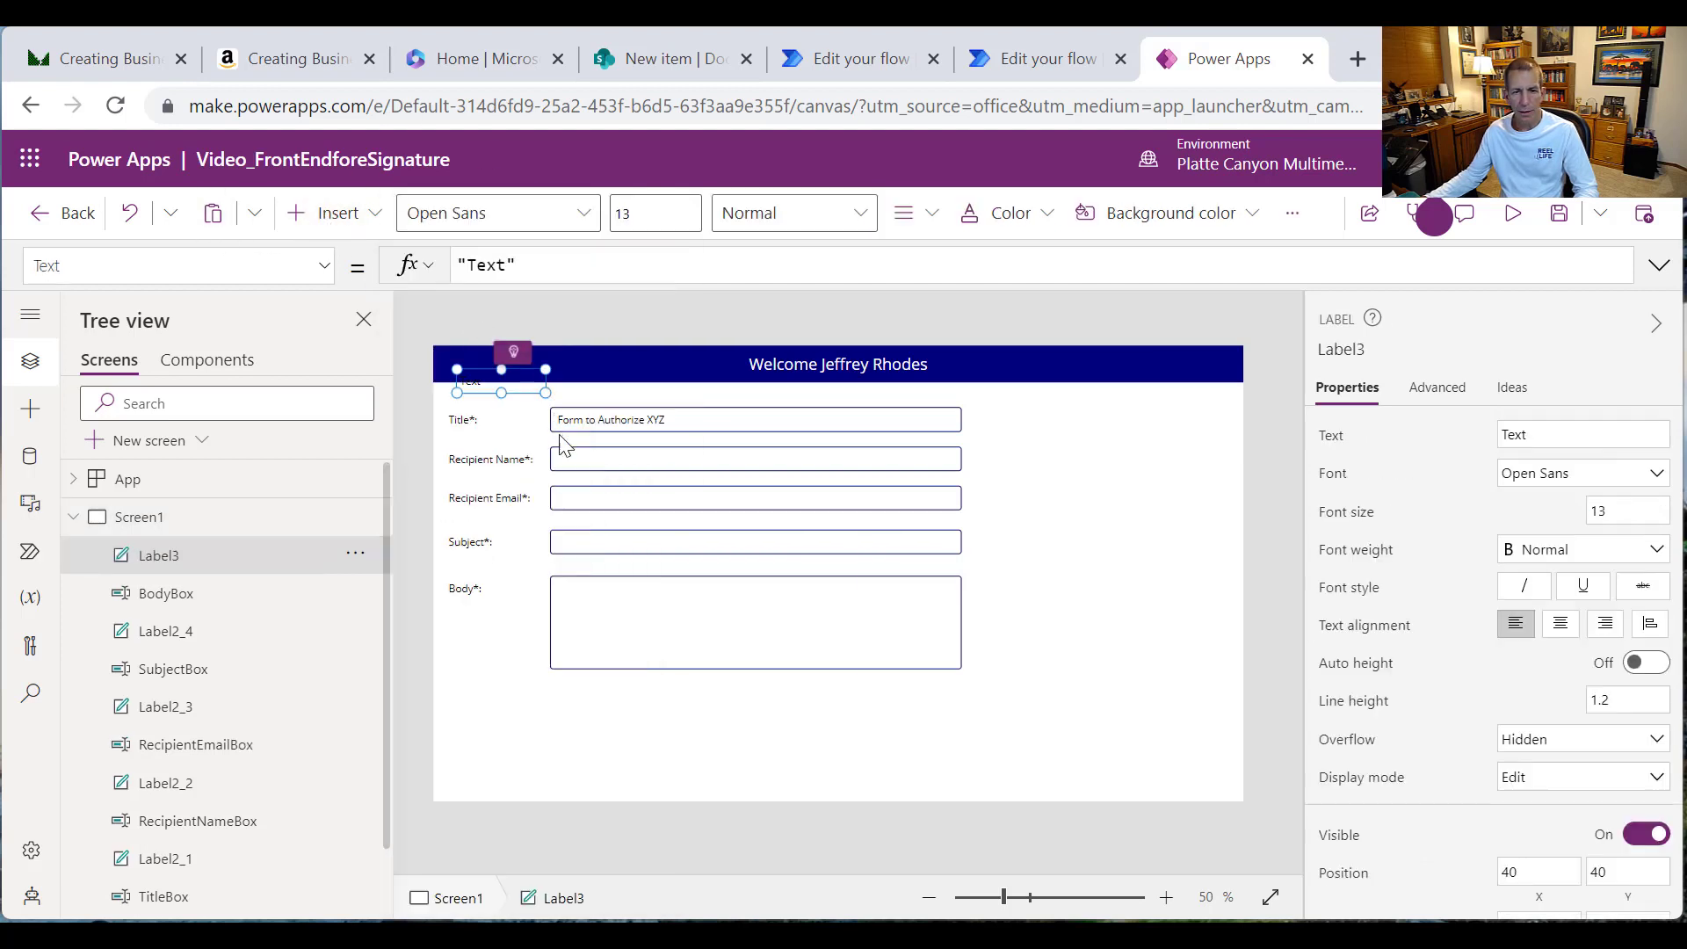
{"action": "left_click_drag", "start_coordinate": [517, 380], "coordinate": [1227, 585]}
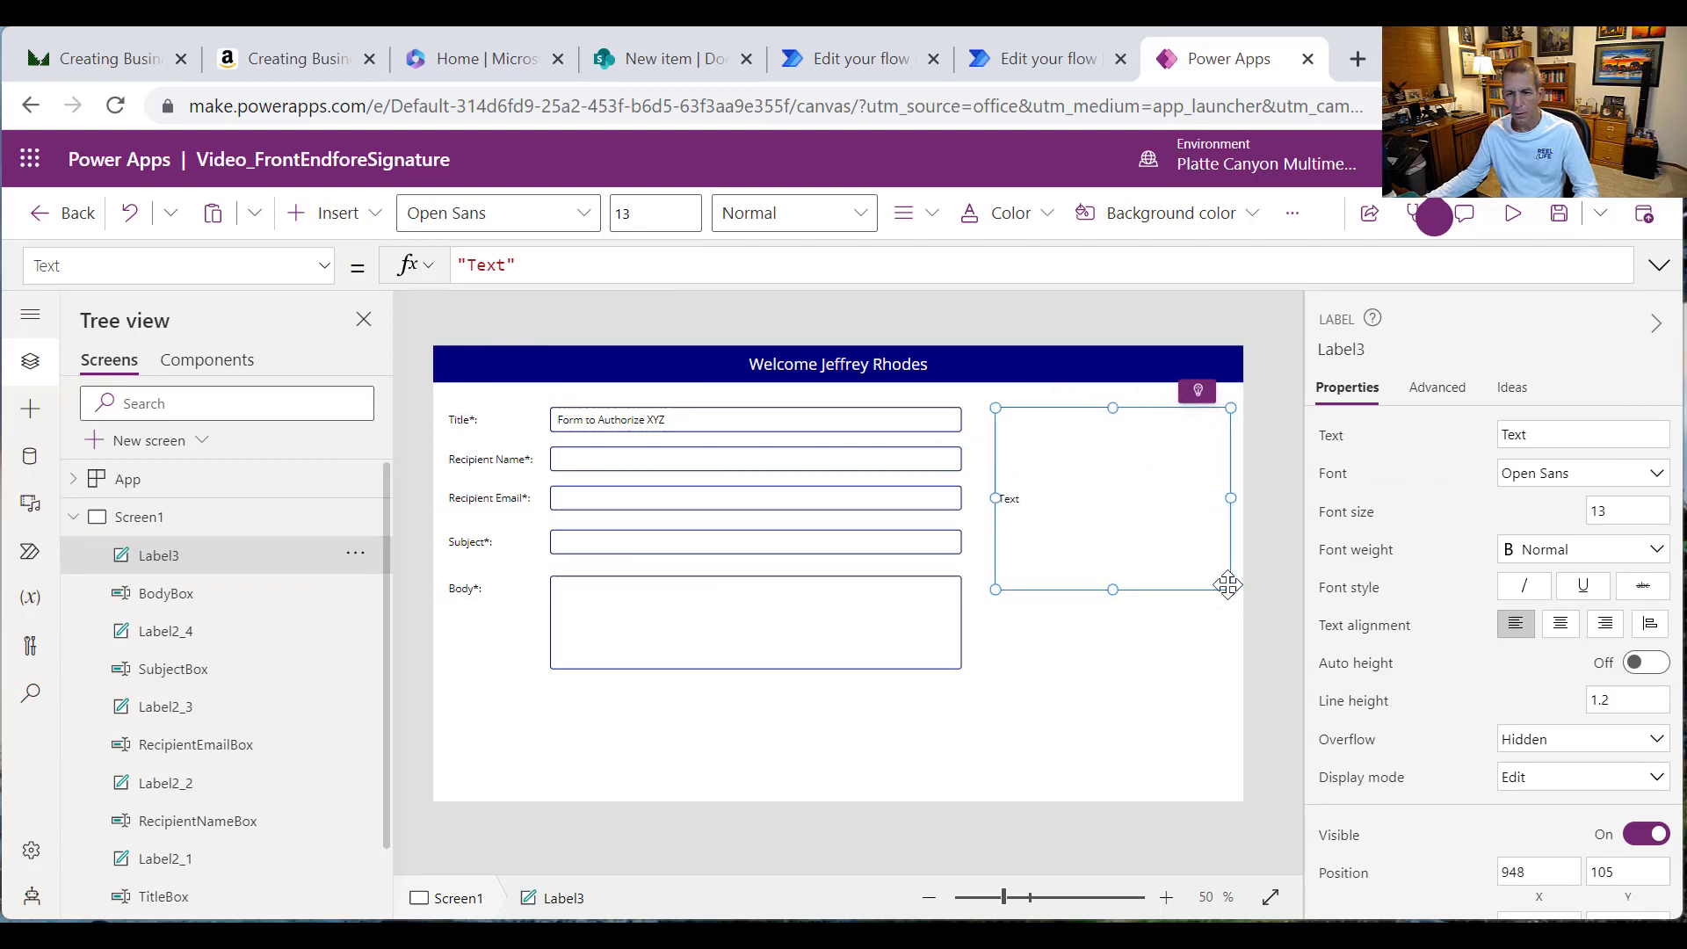
{"action": "left_click", "coordinate": [927, 230]}
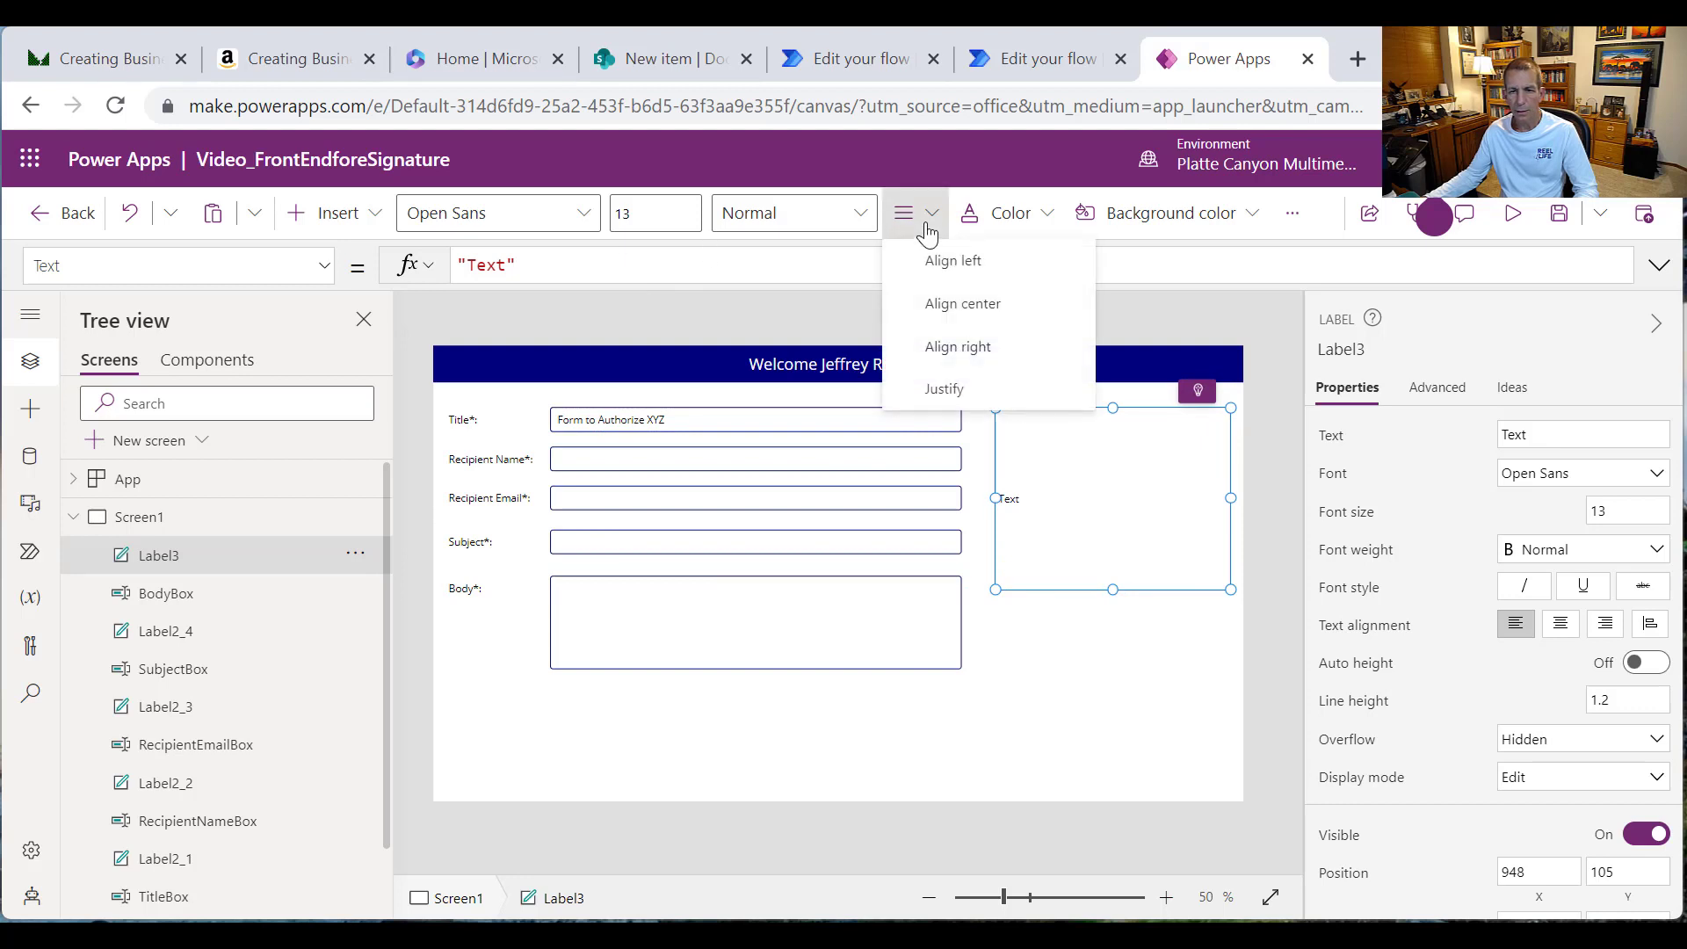
{"action": "left_click", "coordinate": [926, 230]}
Step: Set the label text to 'Please enter a title, recipient name, email address in valid format, Subject, and body.'
{"action": "double_click", "coordinate": [492, 264]}
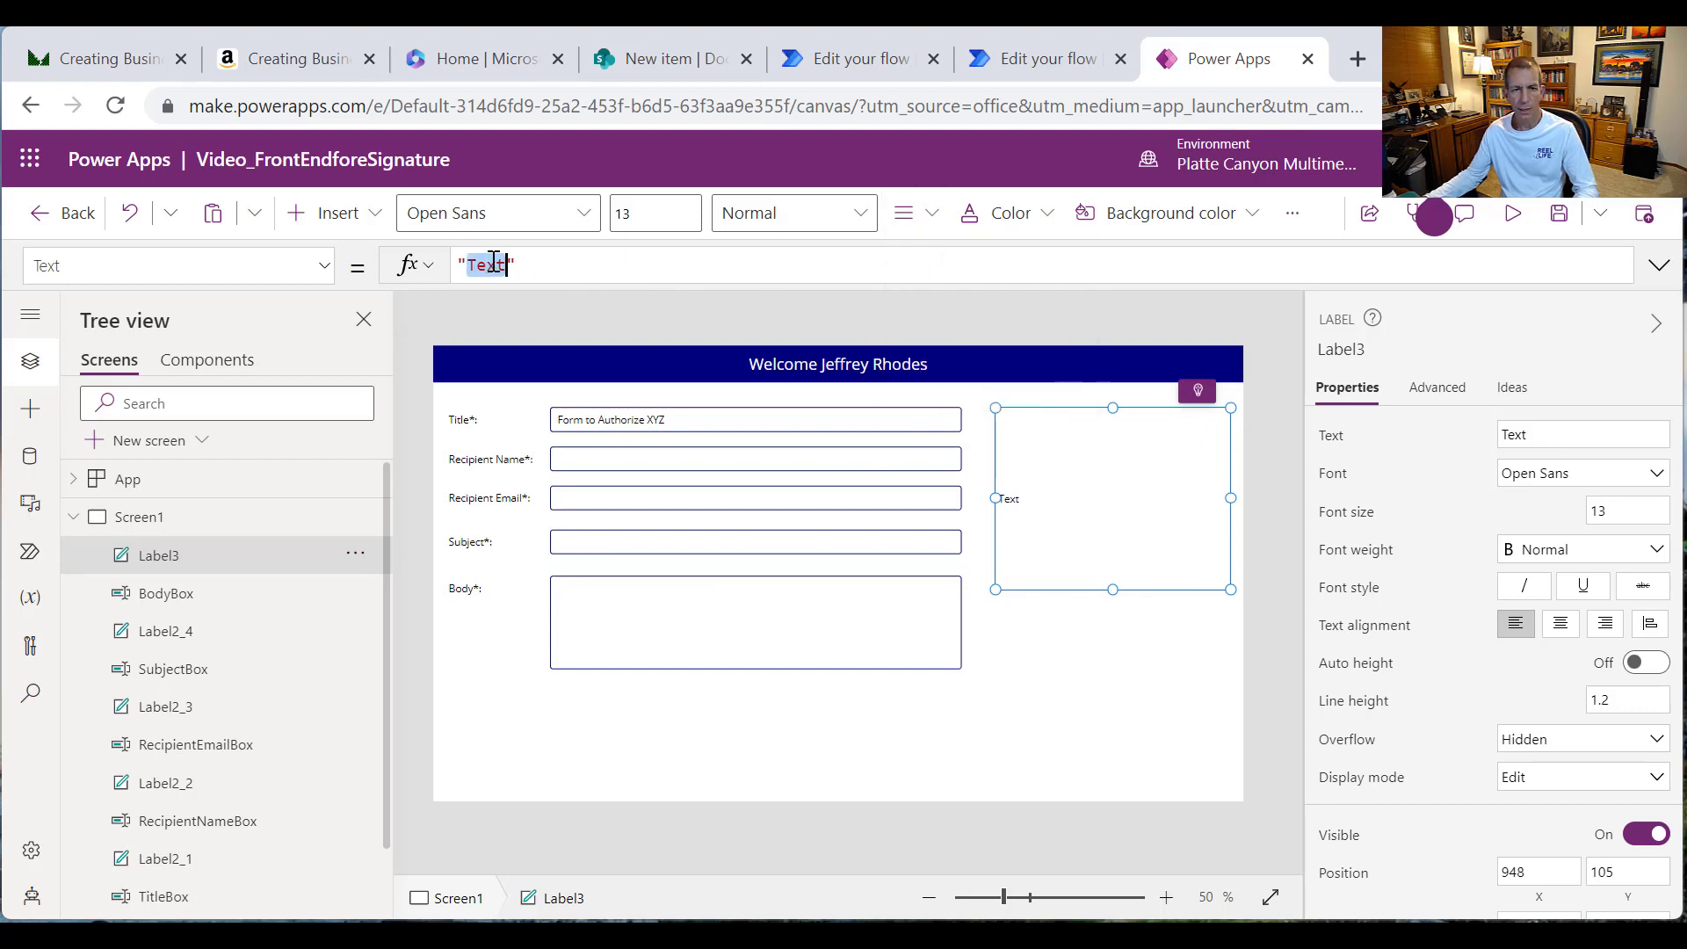
{"action": "type", "text": "Please"}
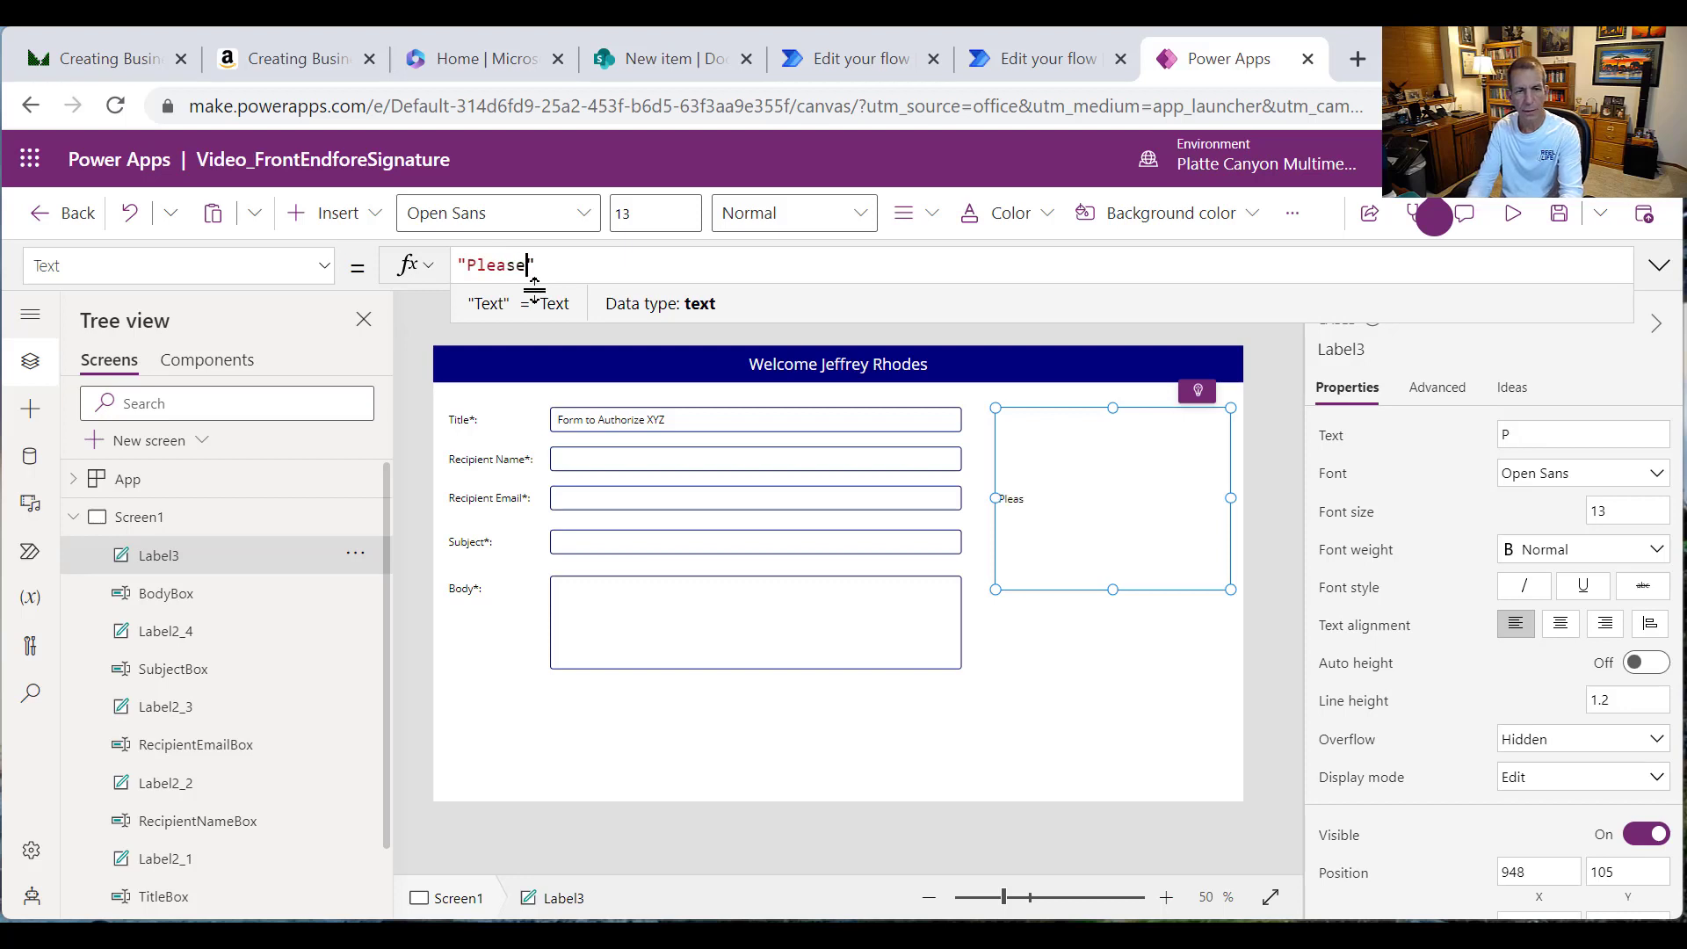
{"action": "type", "text": " enter a title,"}
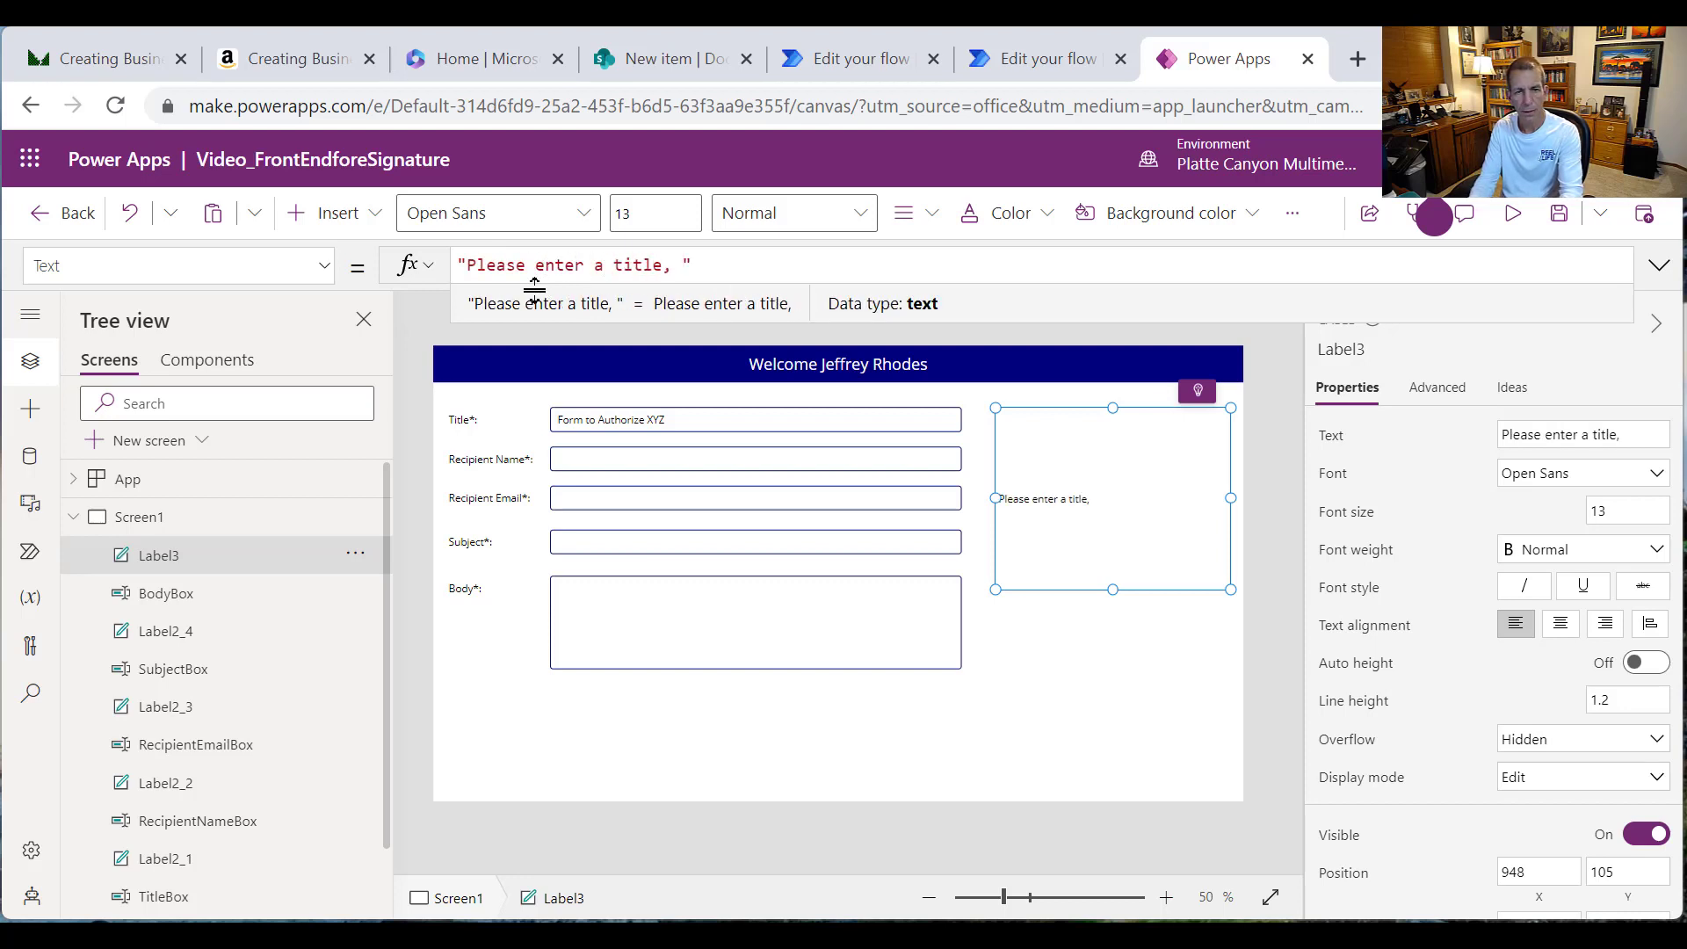
{"action": "type", "text": " recipient name"}
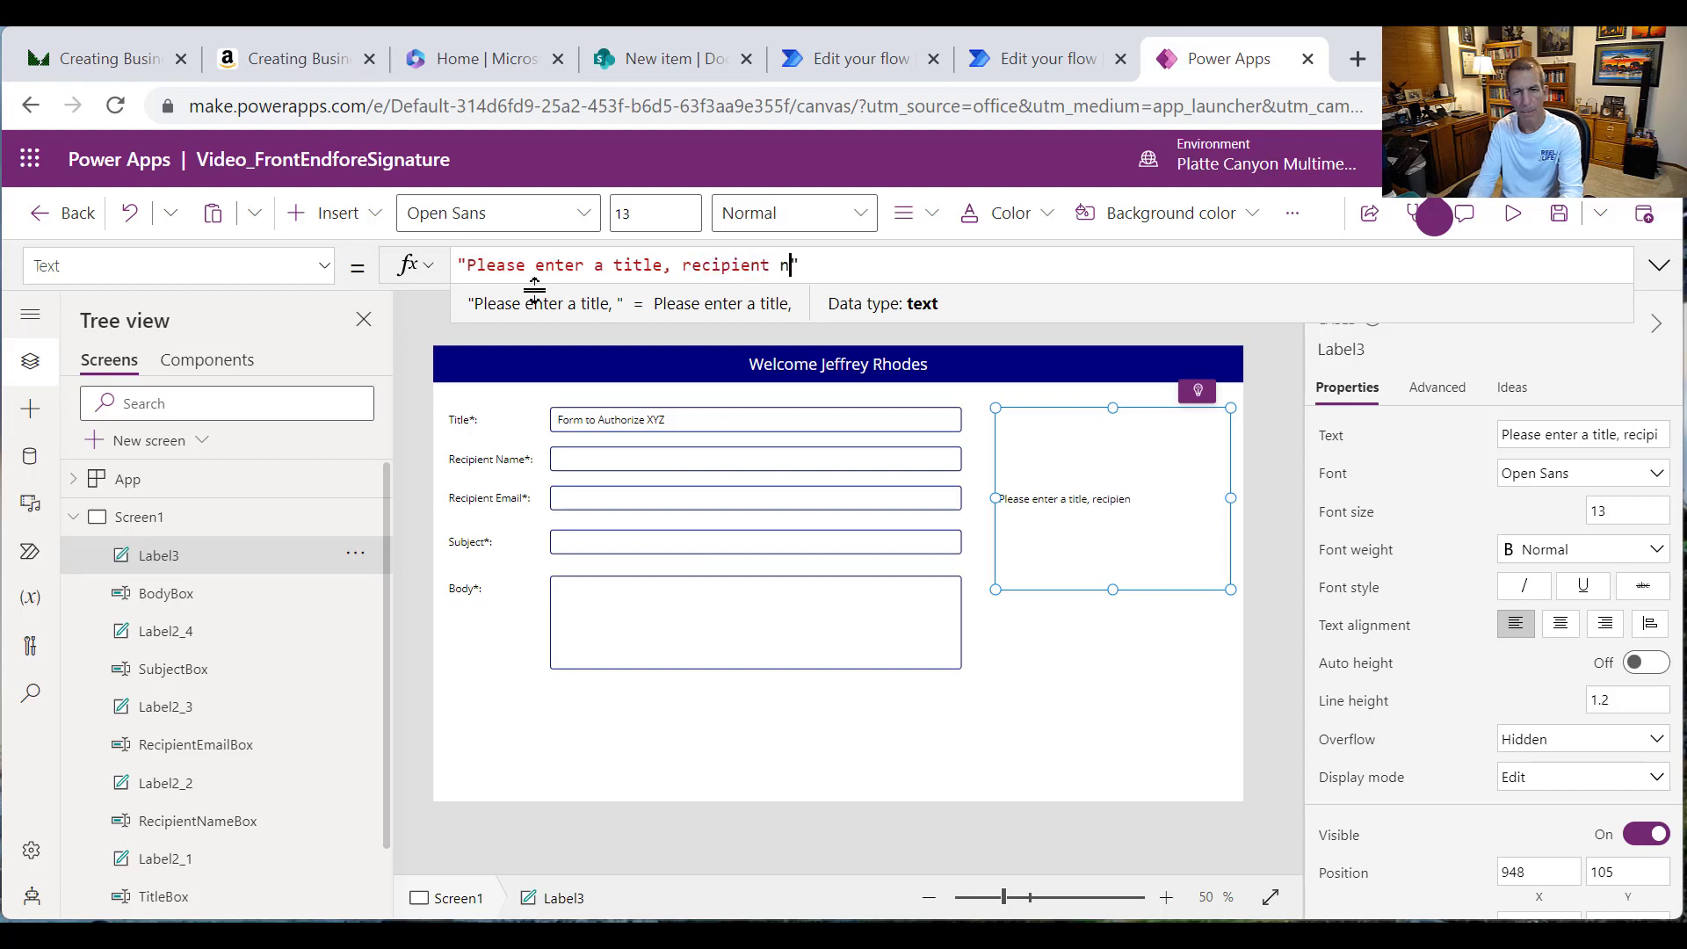
{"action": "type", "text": ", email "}
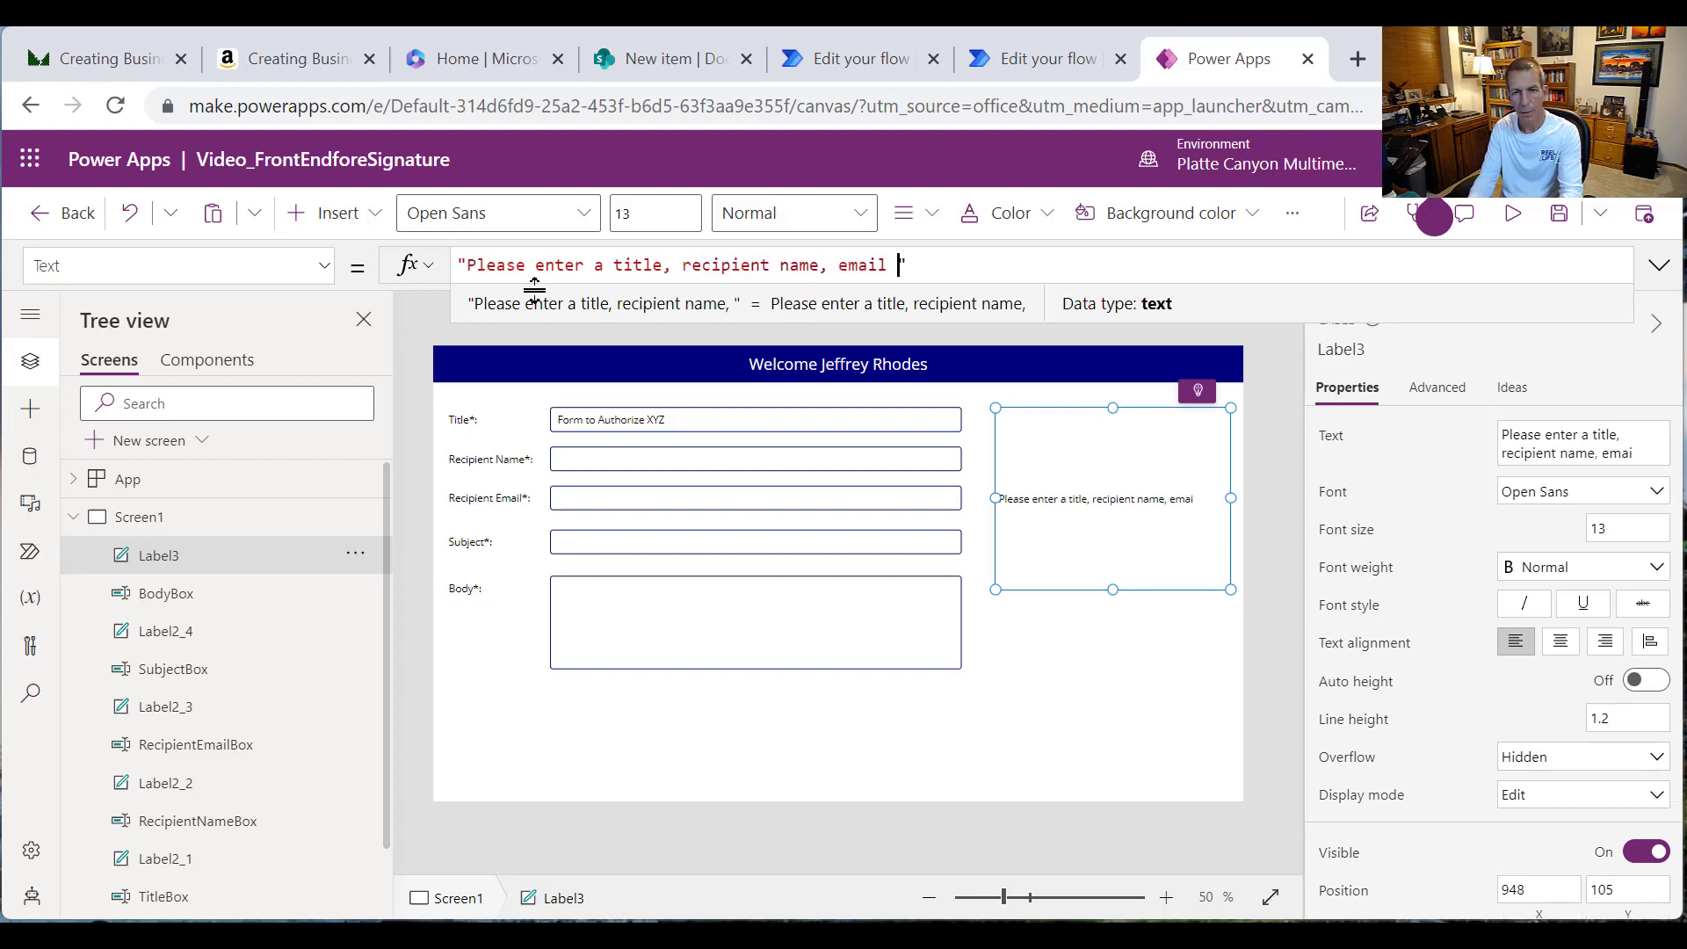
{"action": "type", "text": "address in val"}
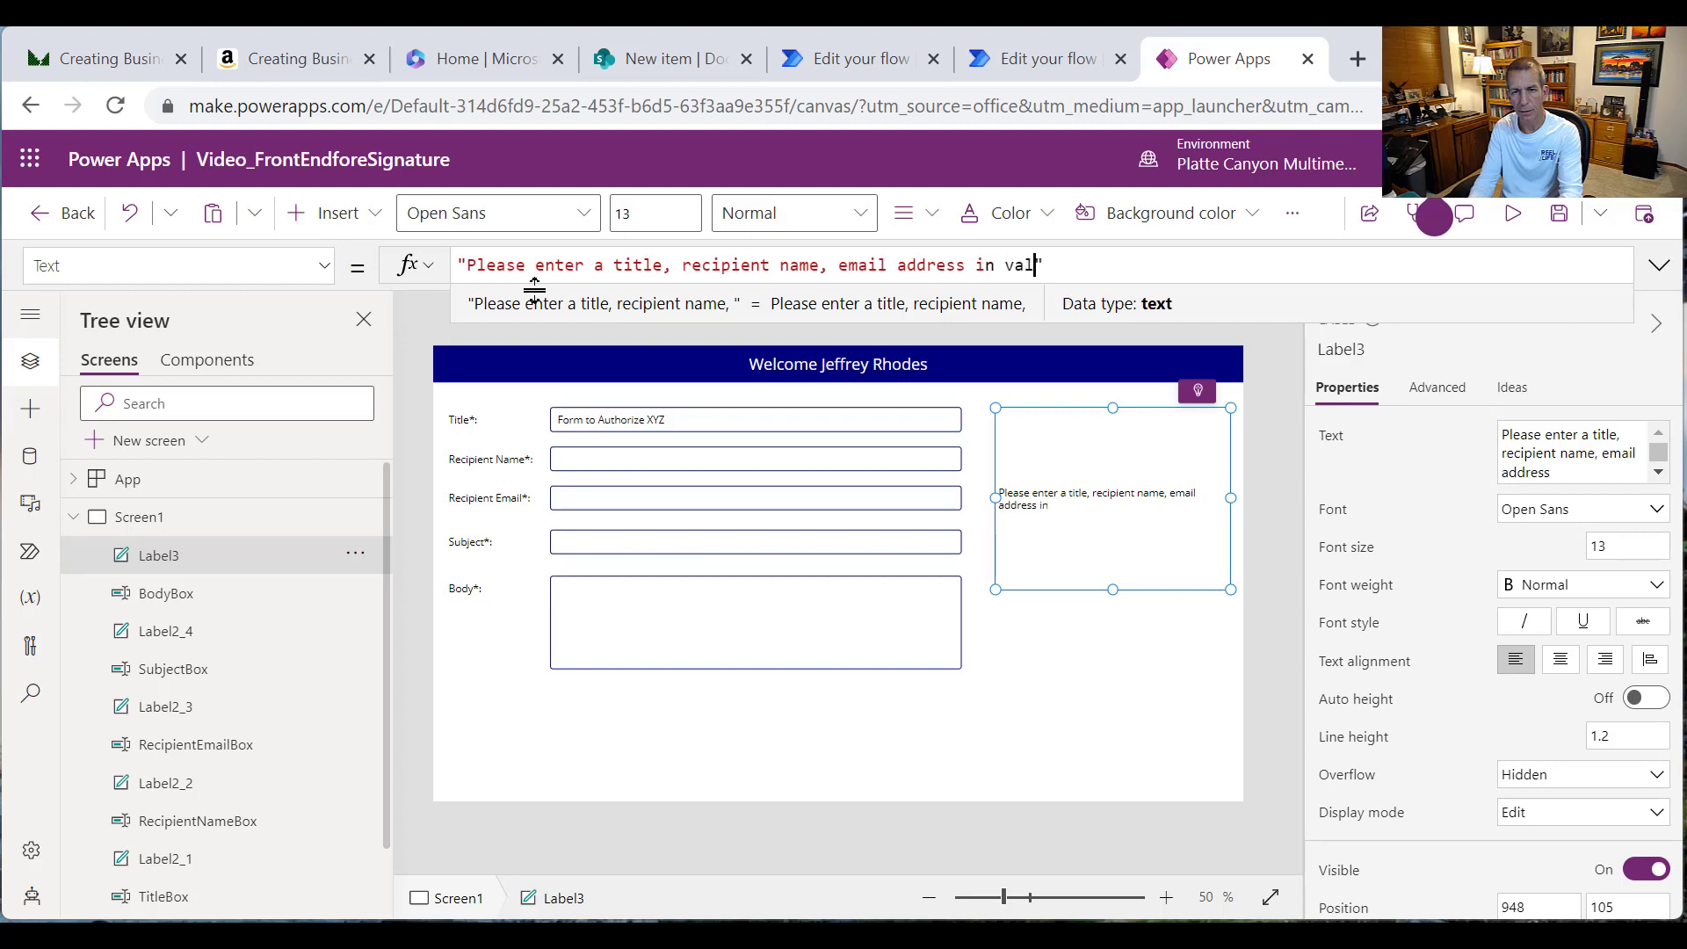
{"action": "type", "text": "u"}
{"action": "key", "text": "BackSpace"}
{"action": "type", "text": "id form"}
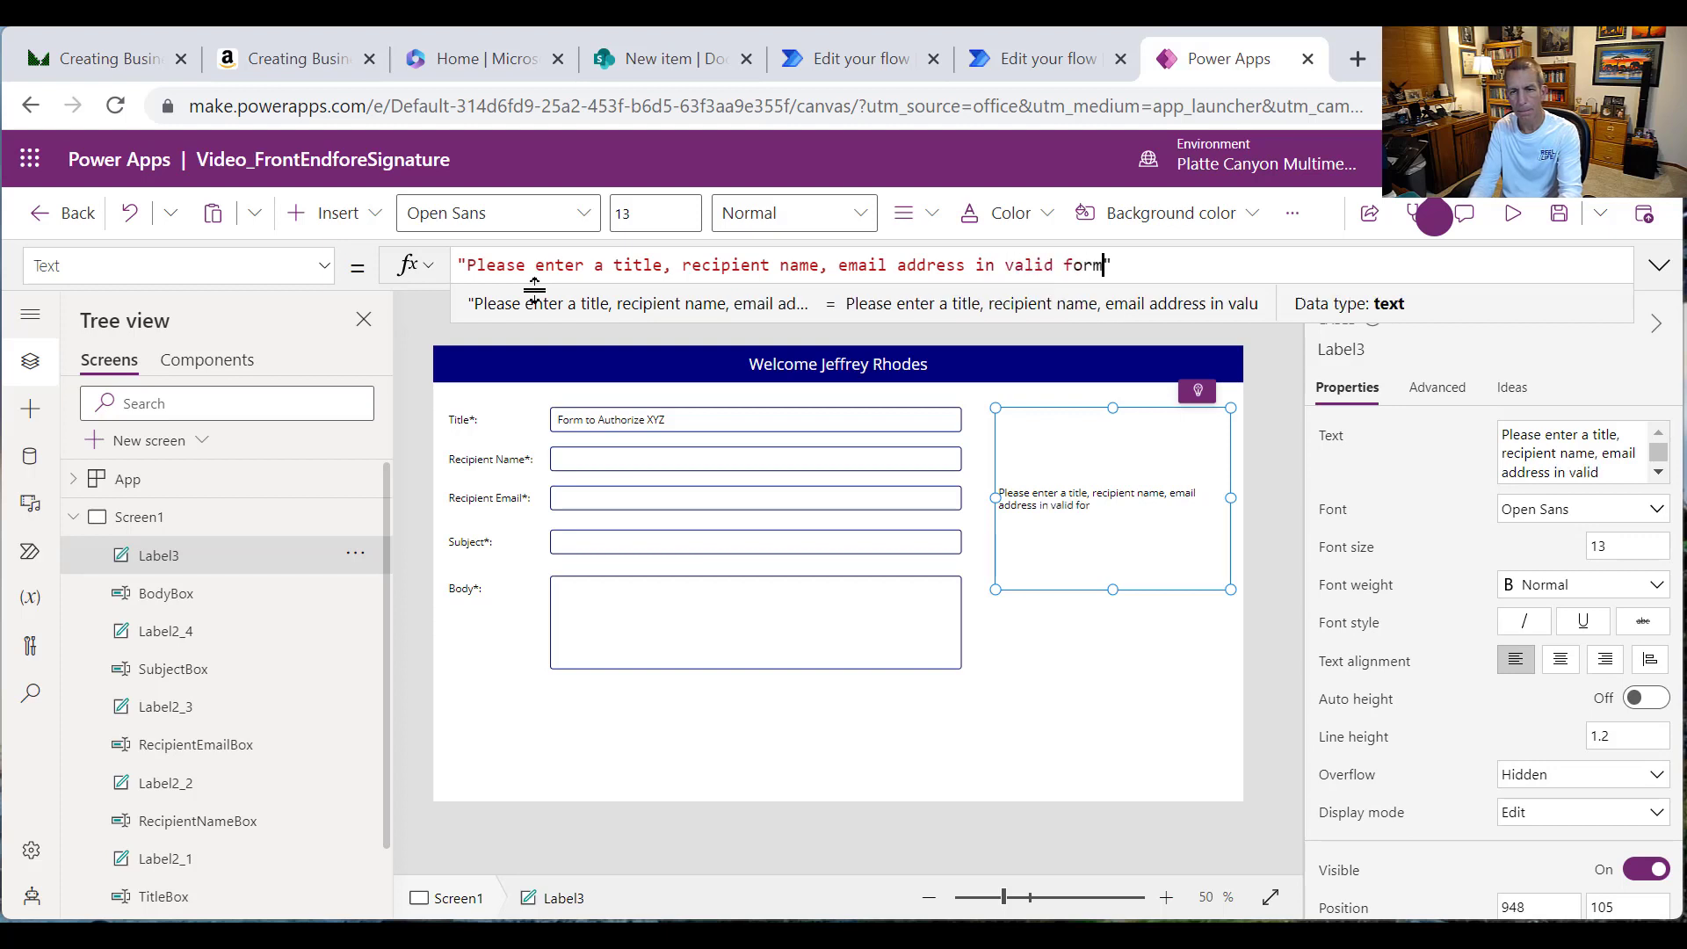
{"action": "type", "text": "at, S"}
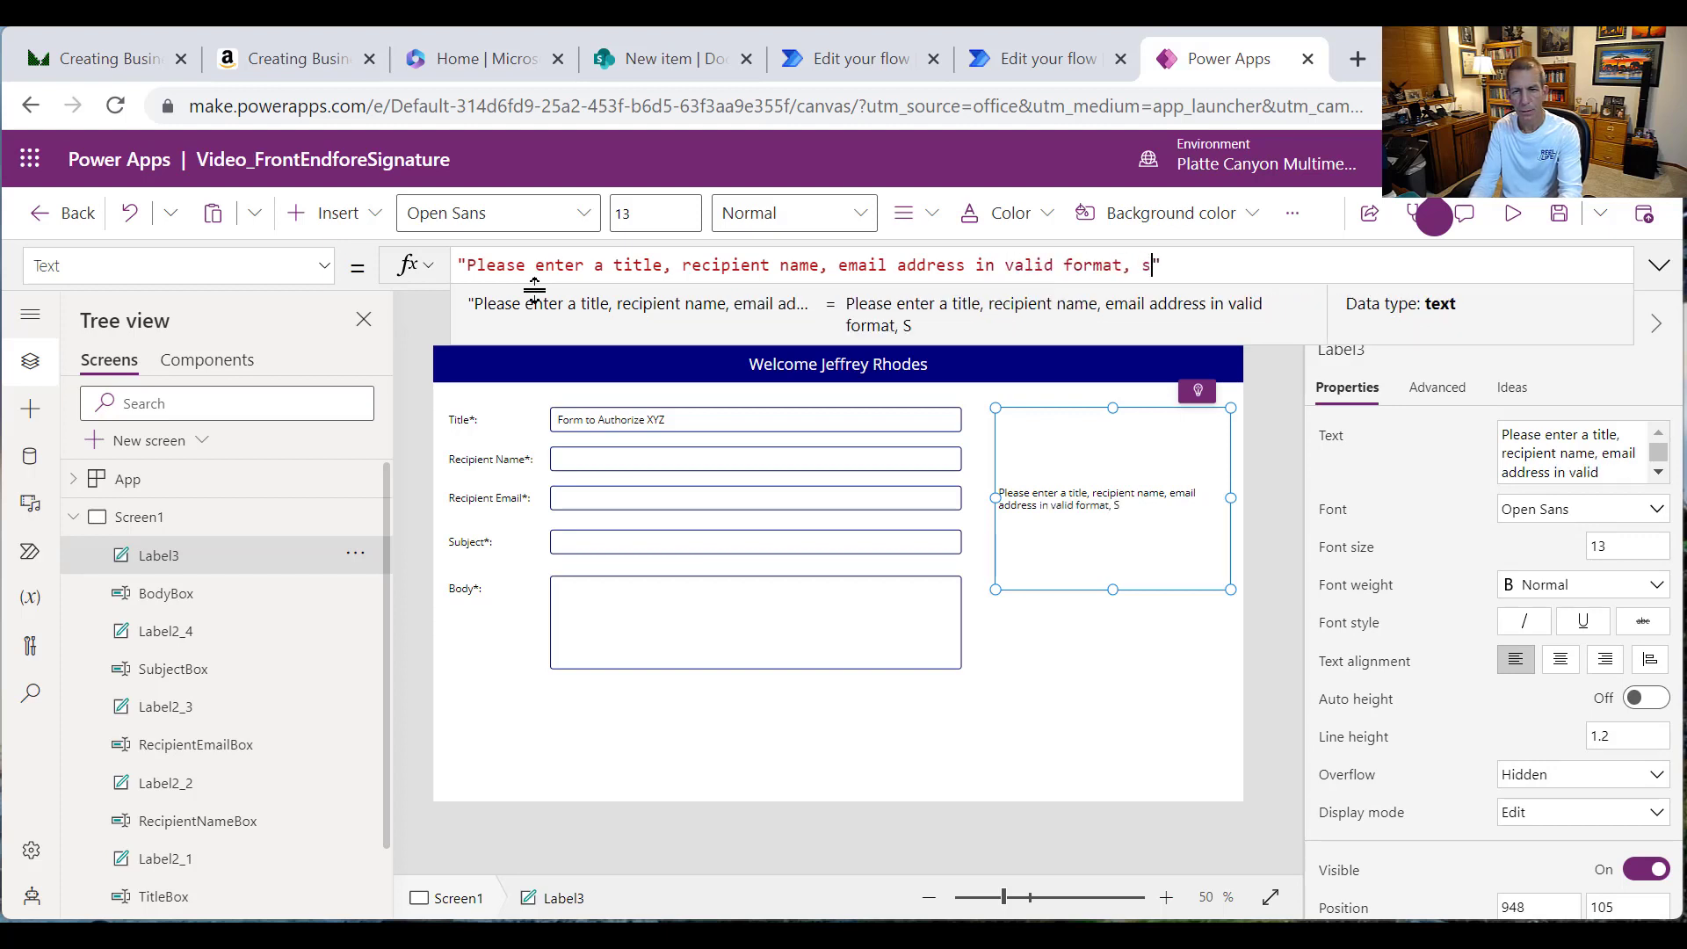
{"action": "type", "text": "ubject, and b"}
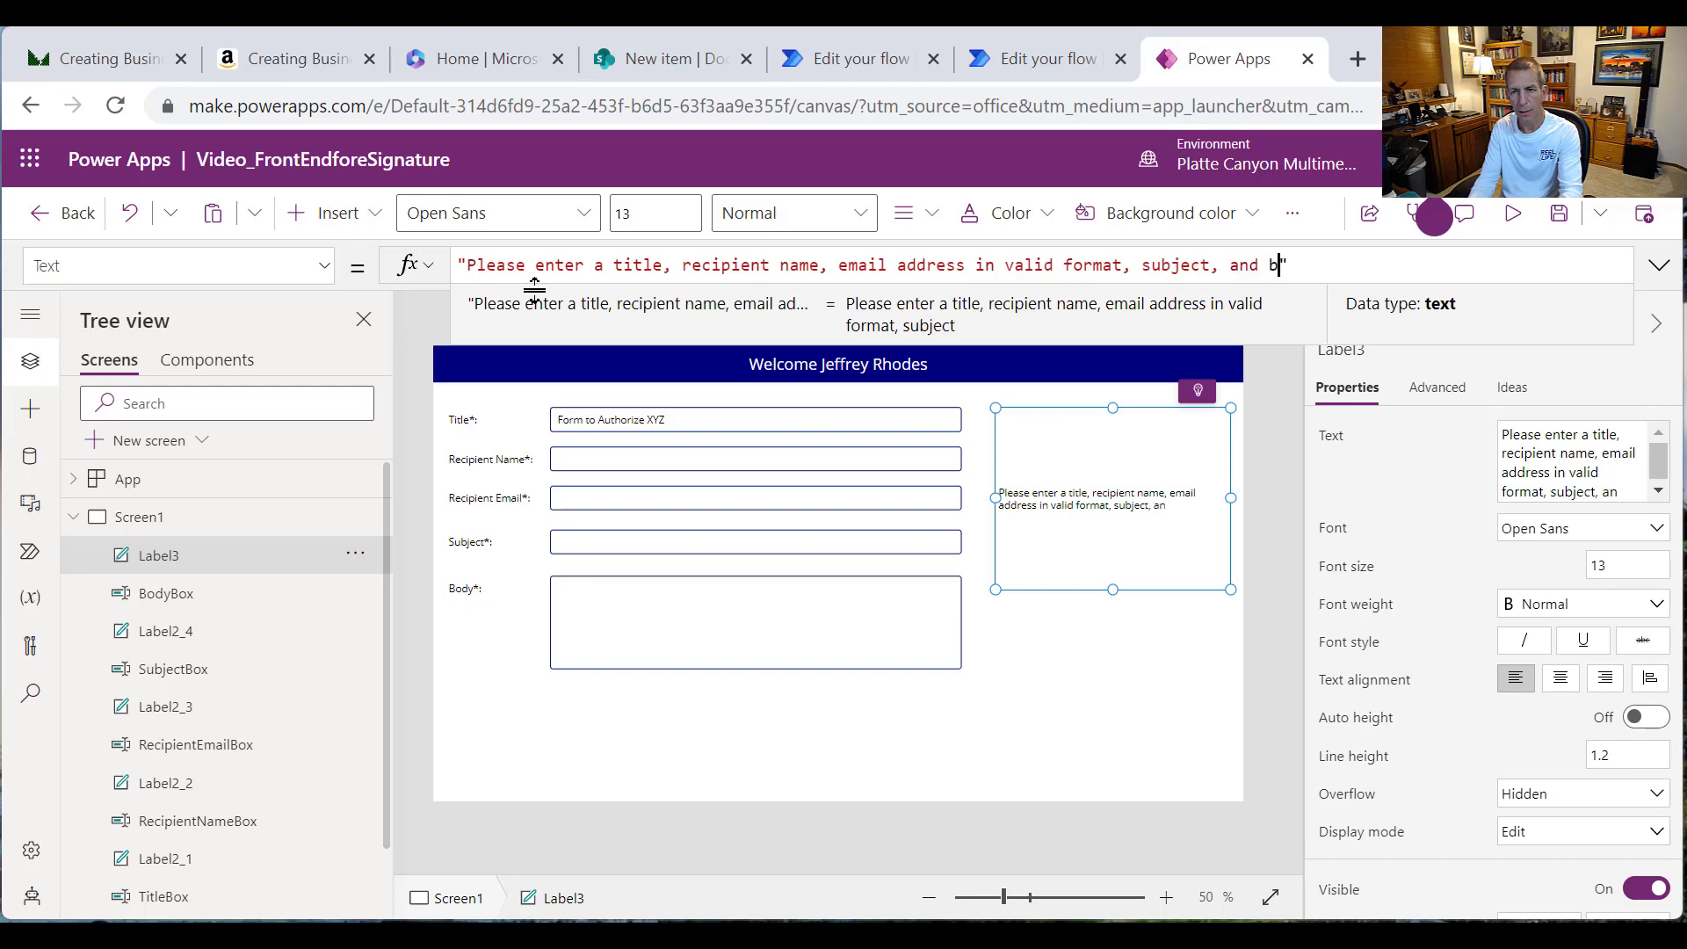
{"action": "type", "text": "ody."}
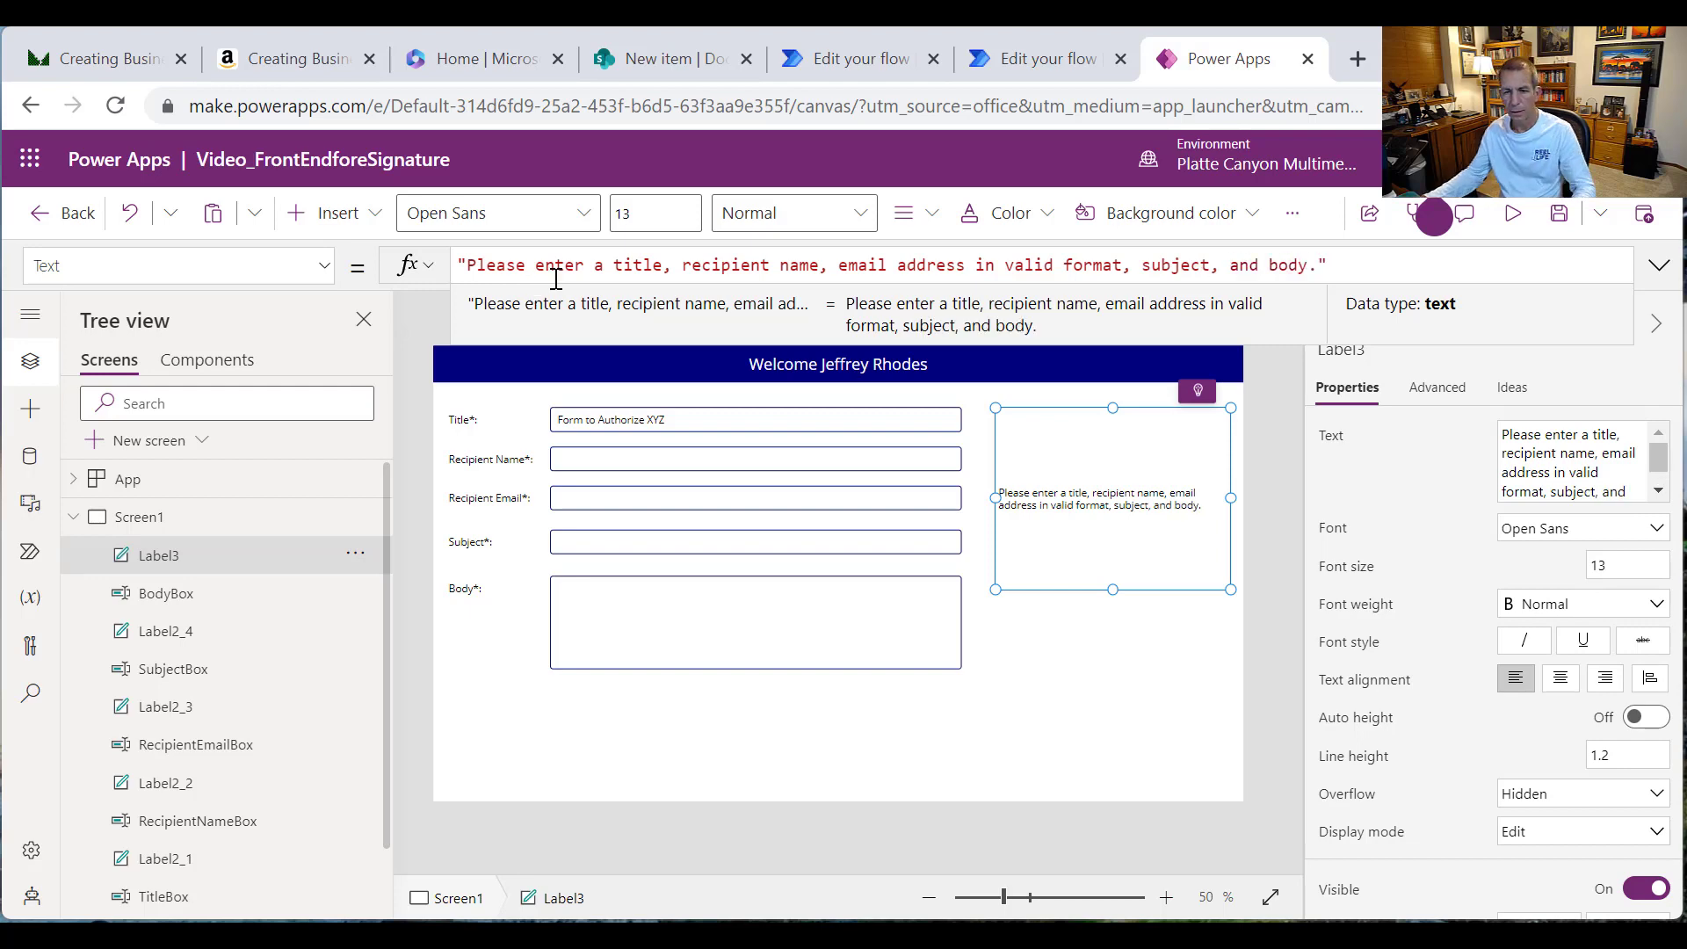
{"action": "left_click", "coordinate": [1040, 226]}
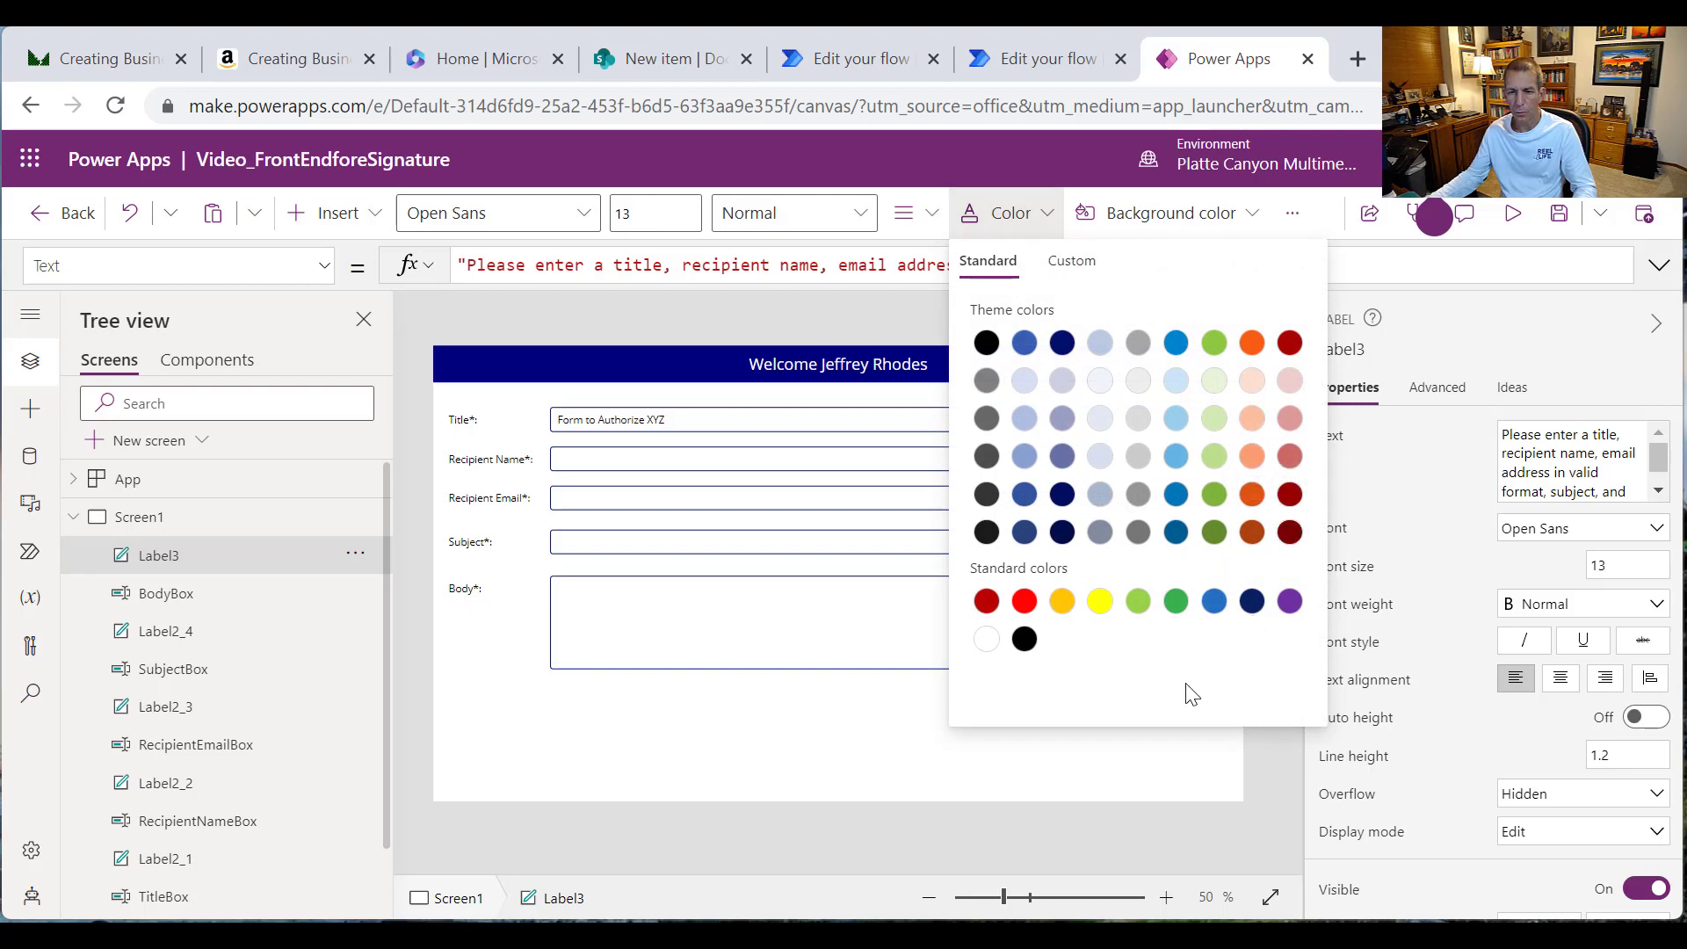
Step: Make the message text bold and rename its label to errorLabel
{"action": "left_click", "coordinate": [864, 225]}
{"action": "left_click", "coordinate": [791, 256]}
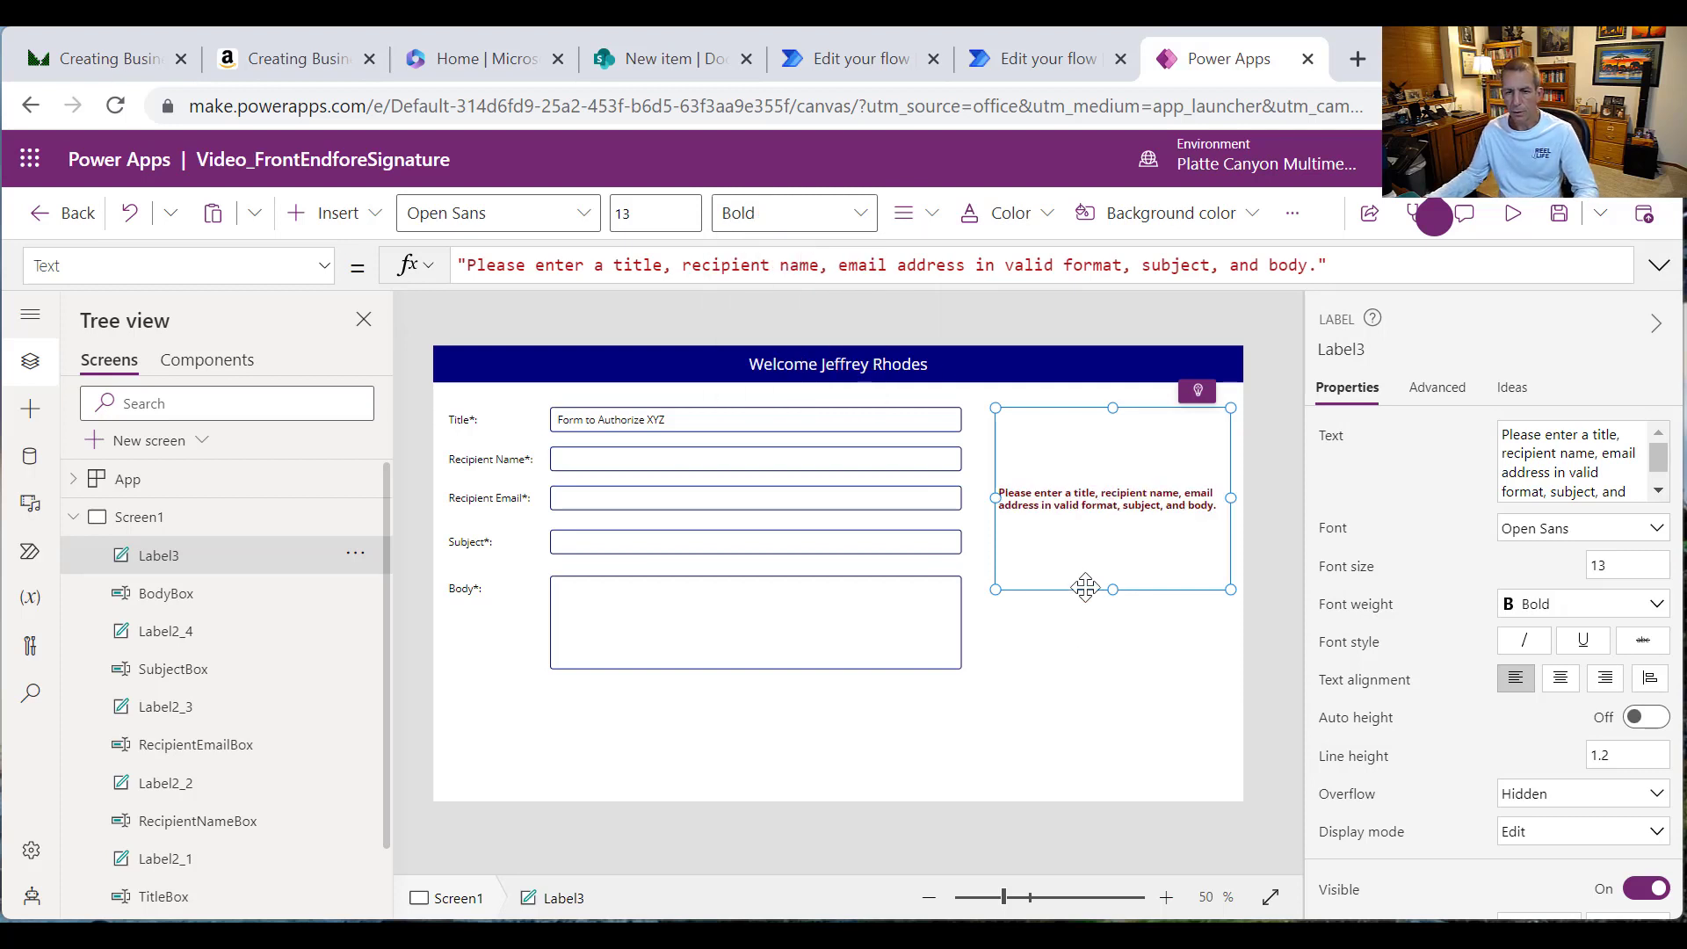
{"action": "left_click", "coordinate": [359, 553]}
{"action": "left_click", "coordinate": [457, 726]}
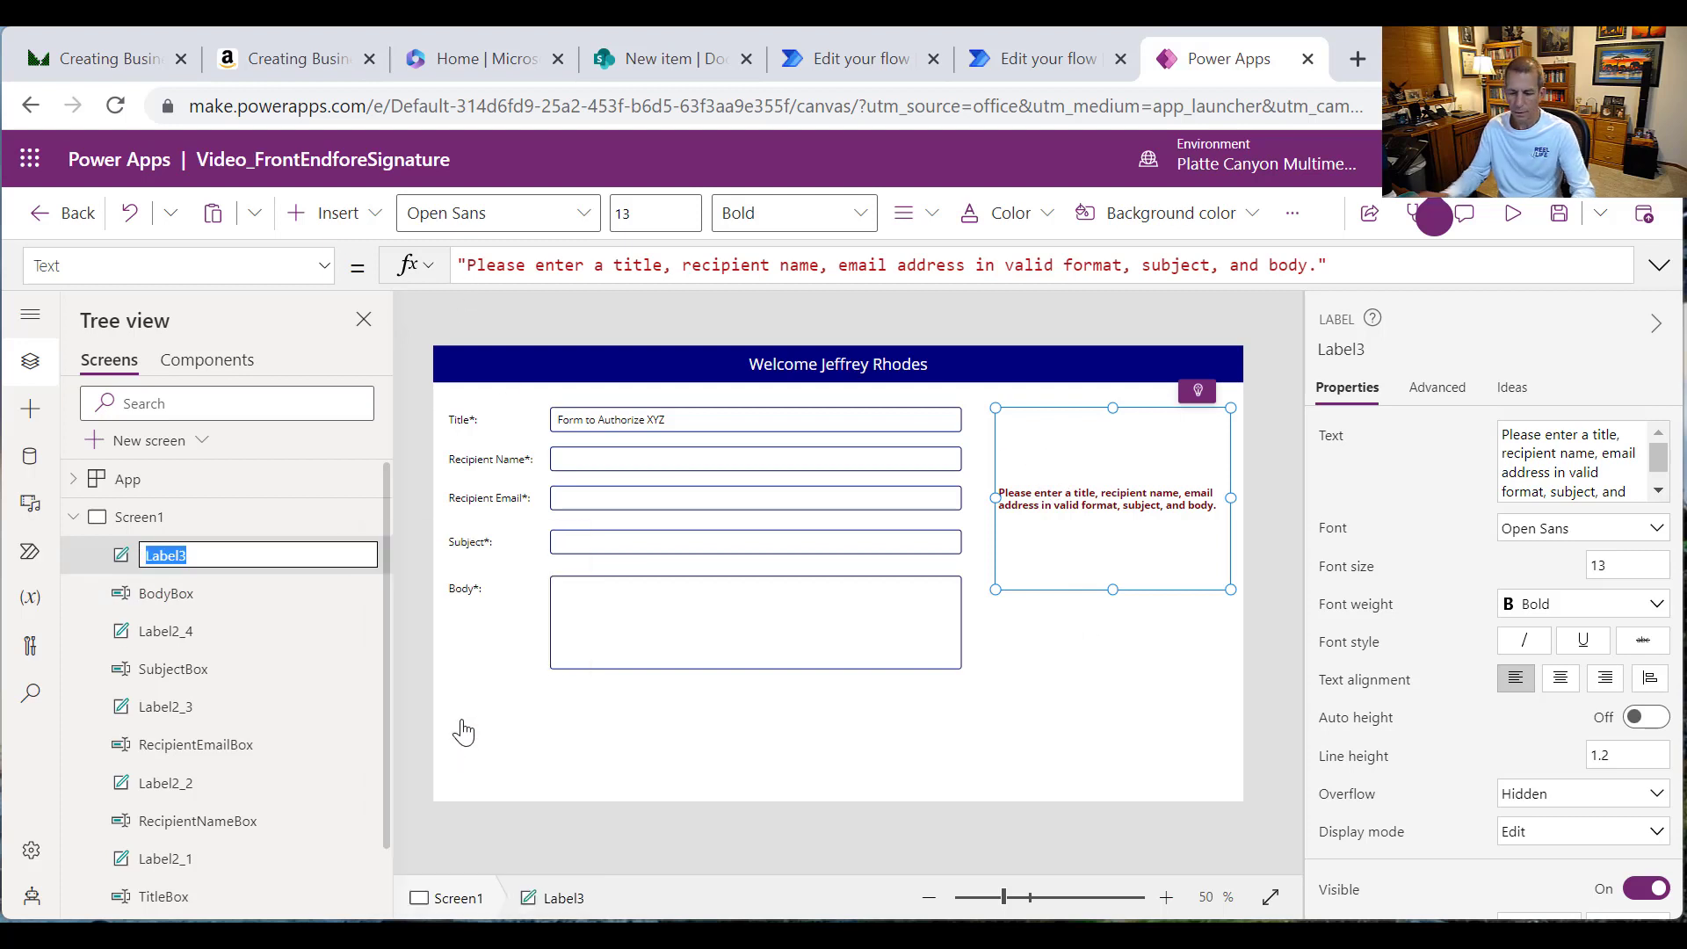
{"action": "type", "text": "error"}
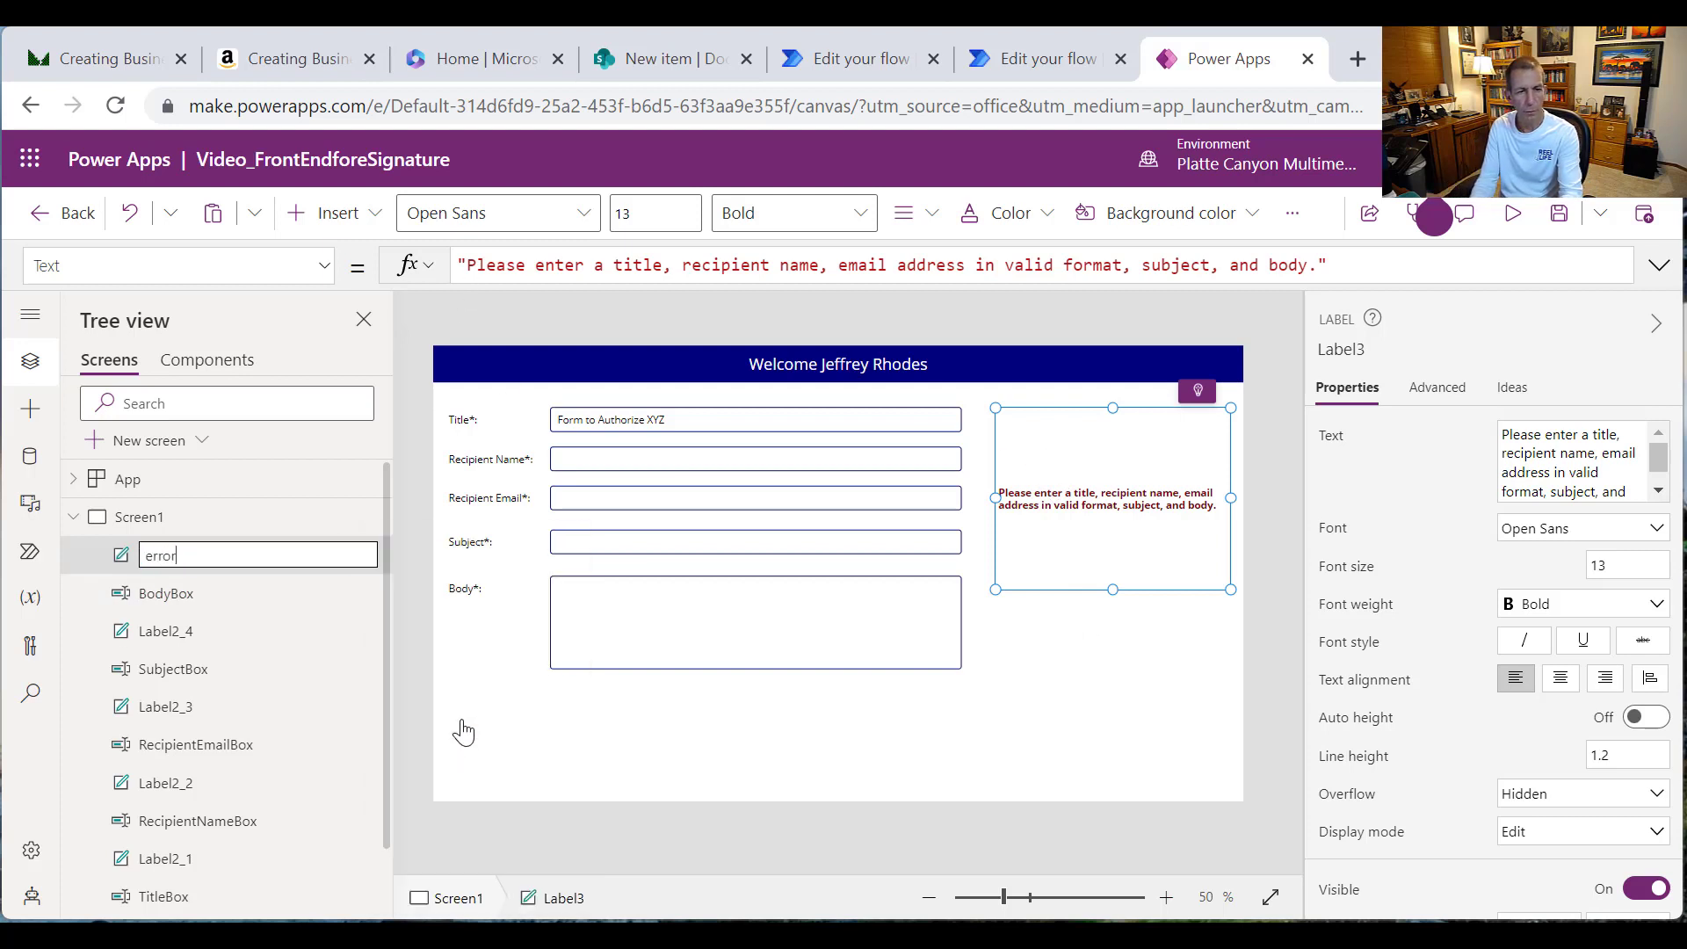
{"action": "type", "text": "Label"}
{"action": "key", "text": "Return"}
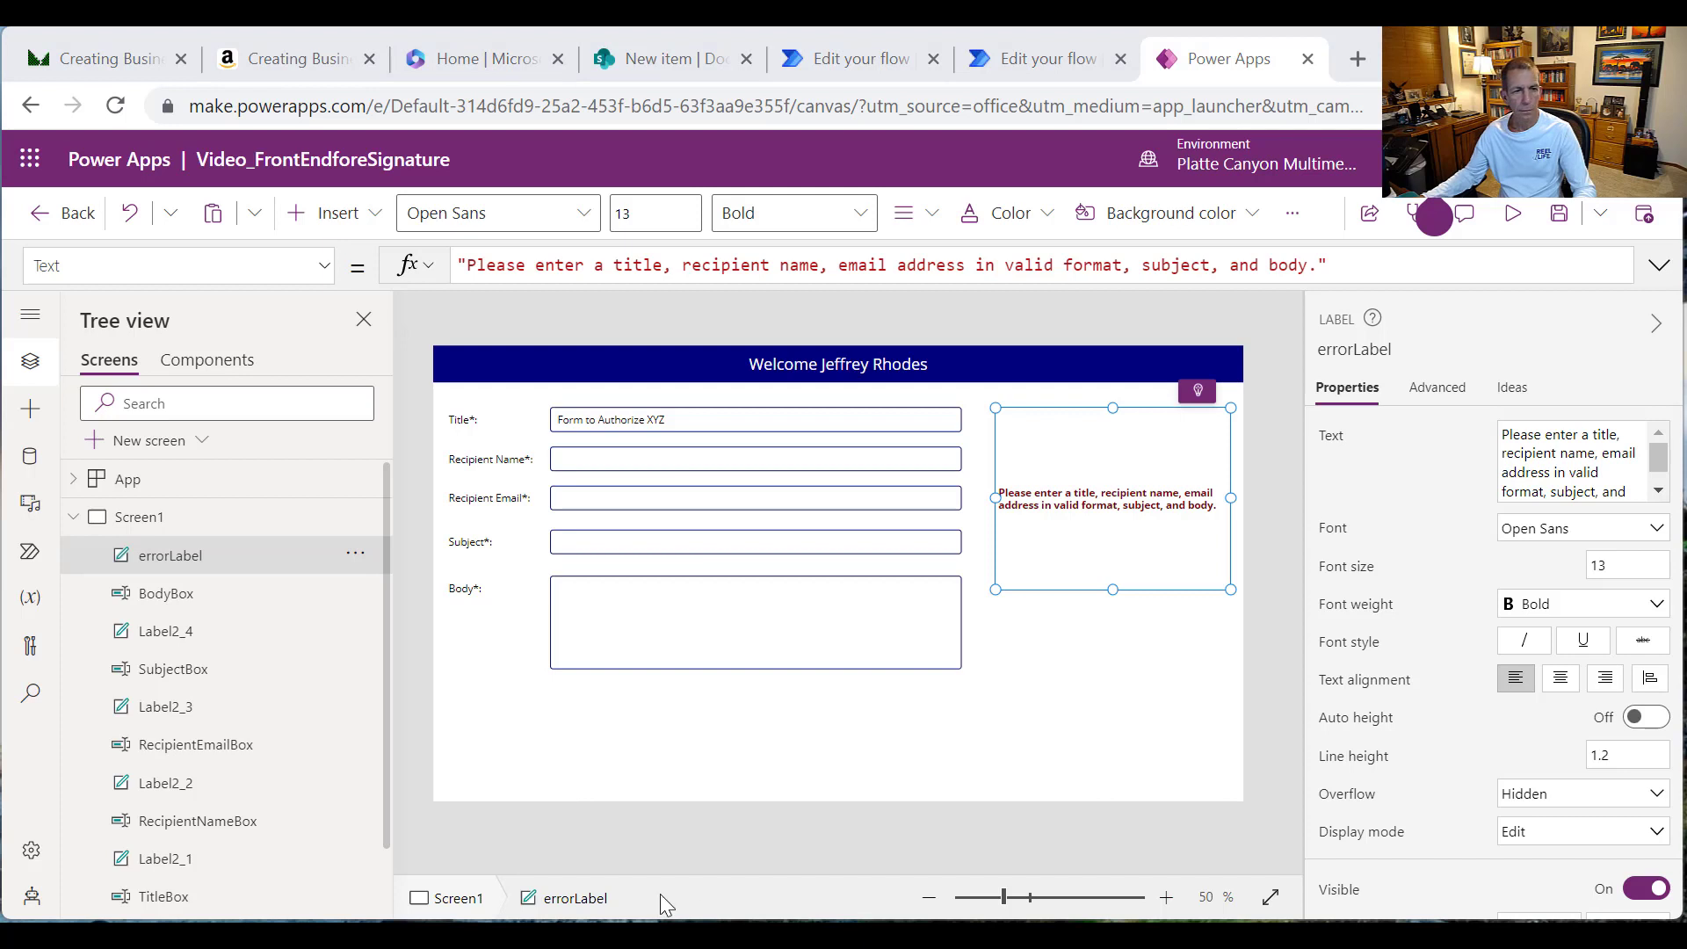
Step: Set errorLabel's Visible to IsBlank checks ORed across TitleBox, RecipientNameBox, RecipientEmailBox, SubjectBox and BodyBox text
{"action": "left_click", "coordinate": [326, 277]}
{"action": "left_click", "coordinate": [127, 741]}
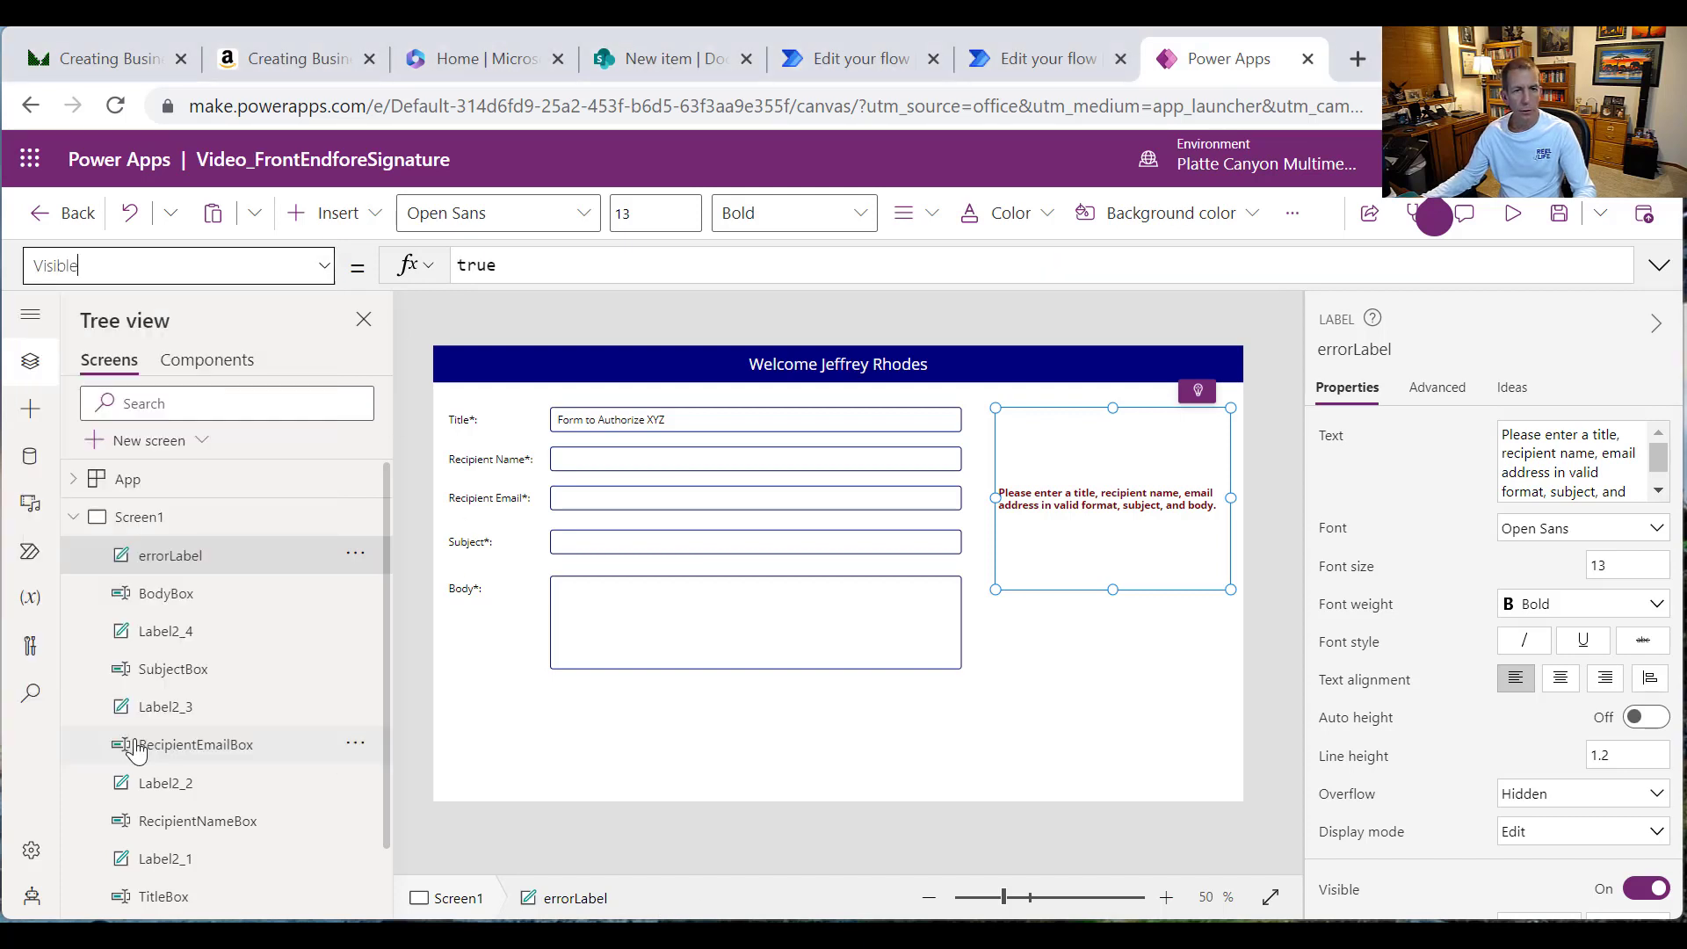
{"action": "double_click", "coordinate": [475, 265]}
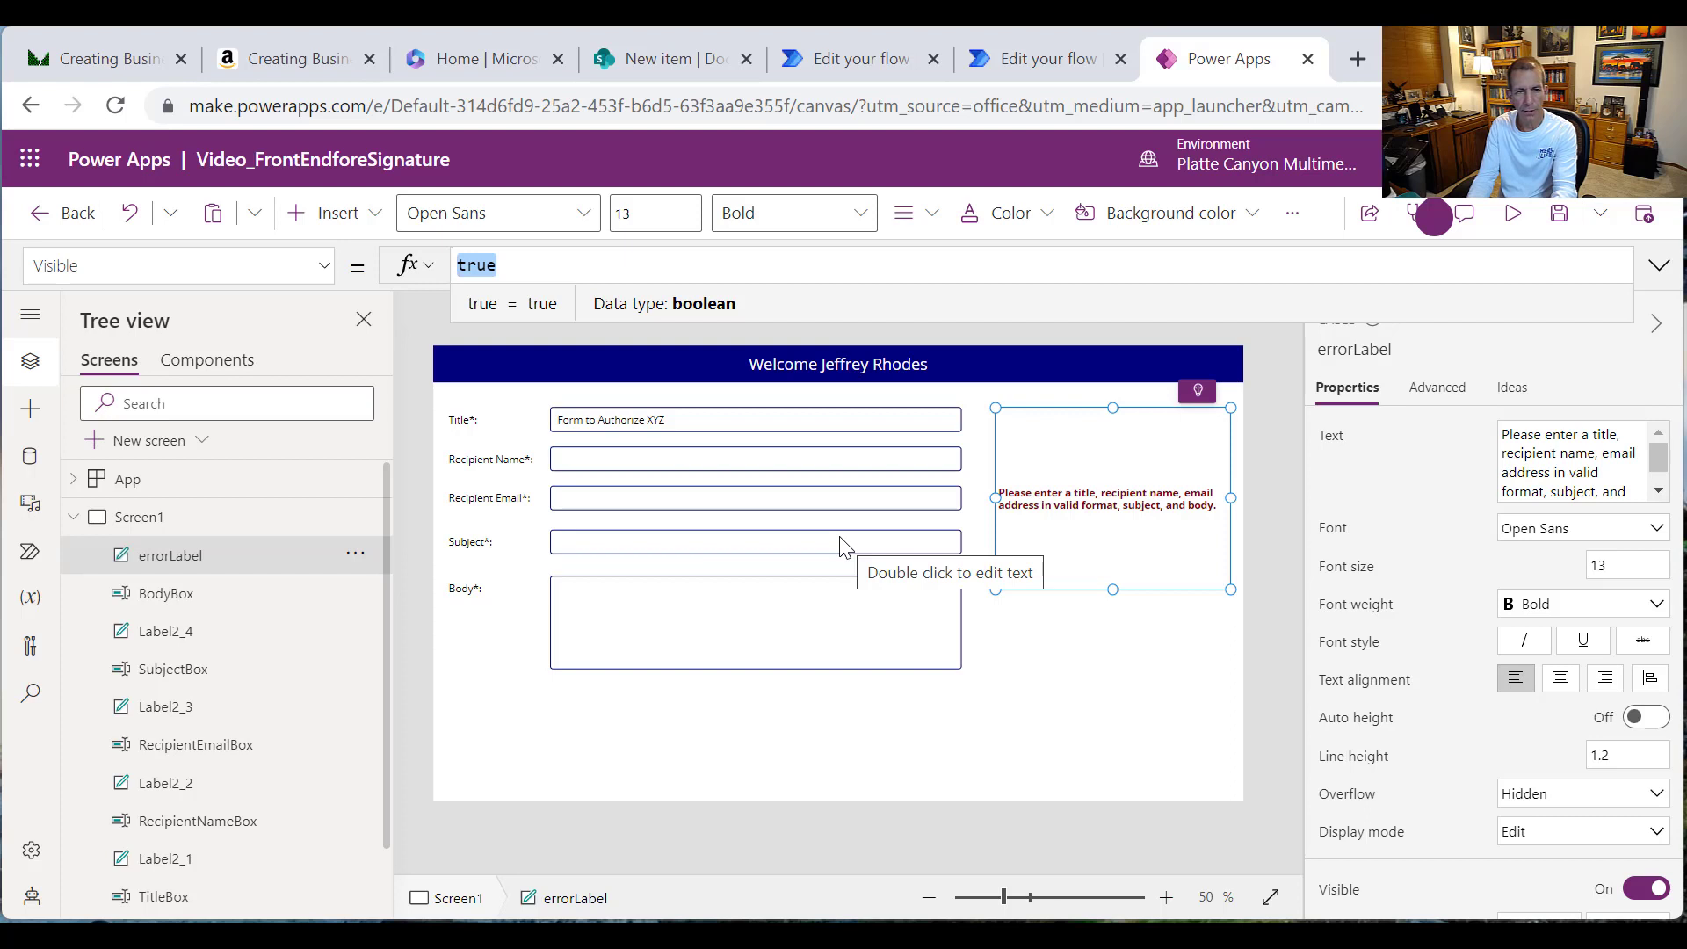
{"action": "type", "text": "IsBl"}
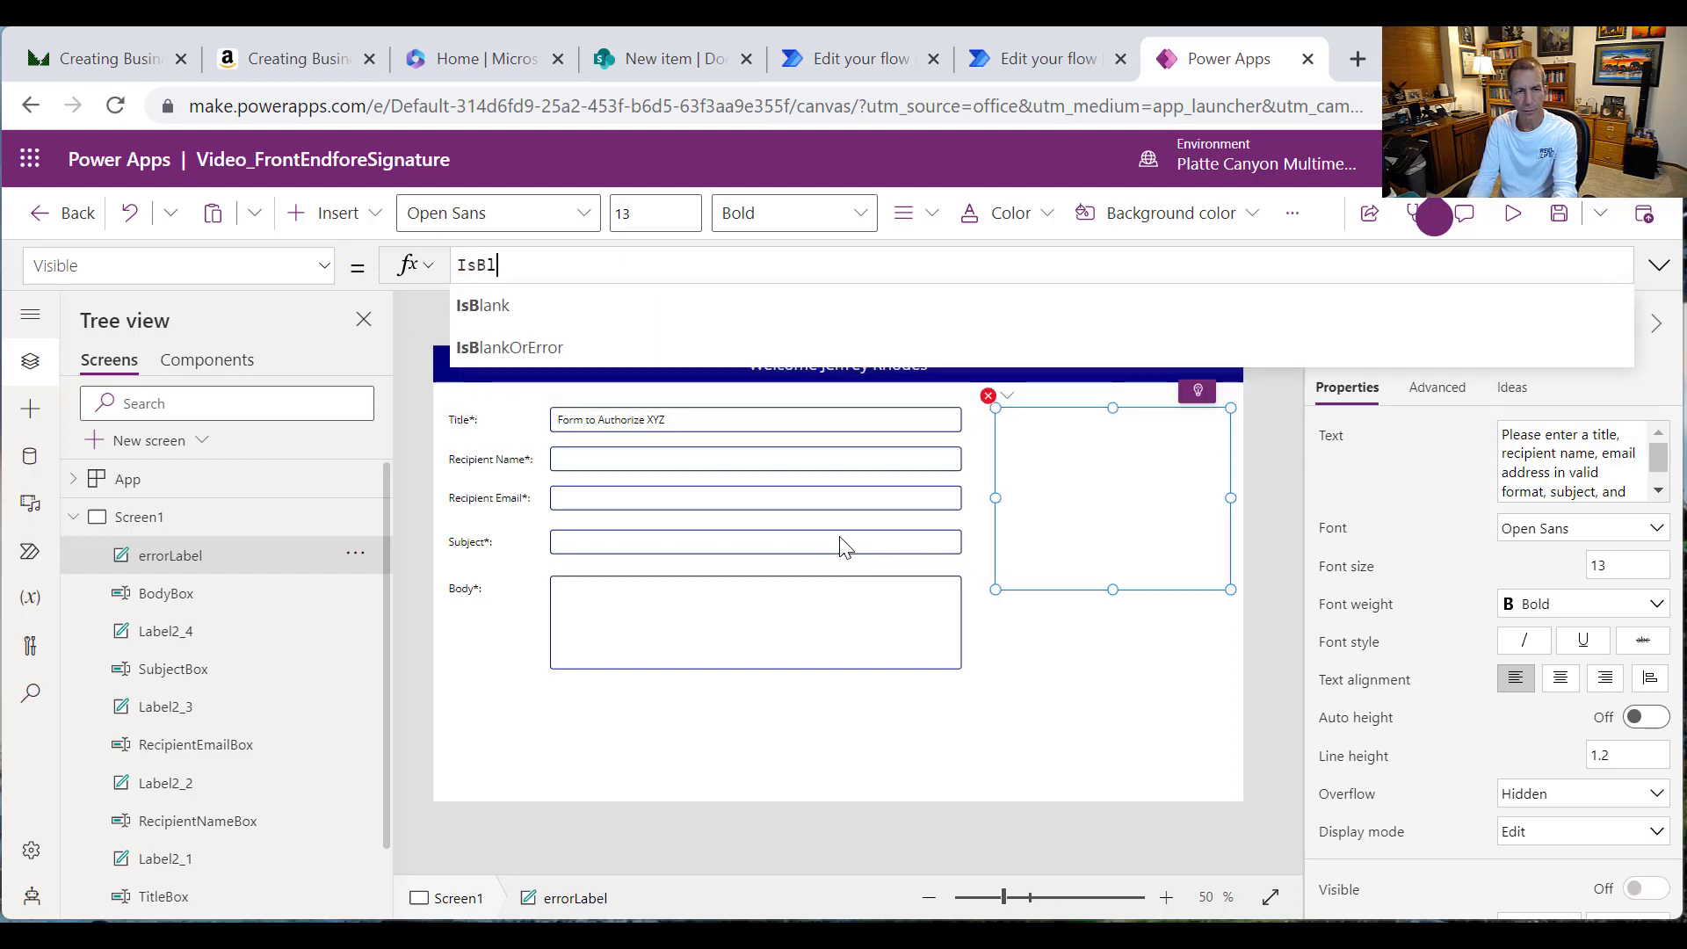
{"action": "type", "text": "ank"}
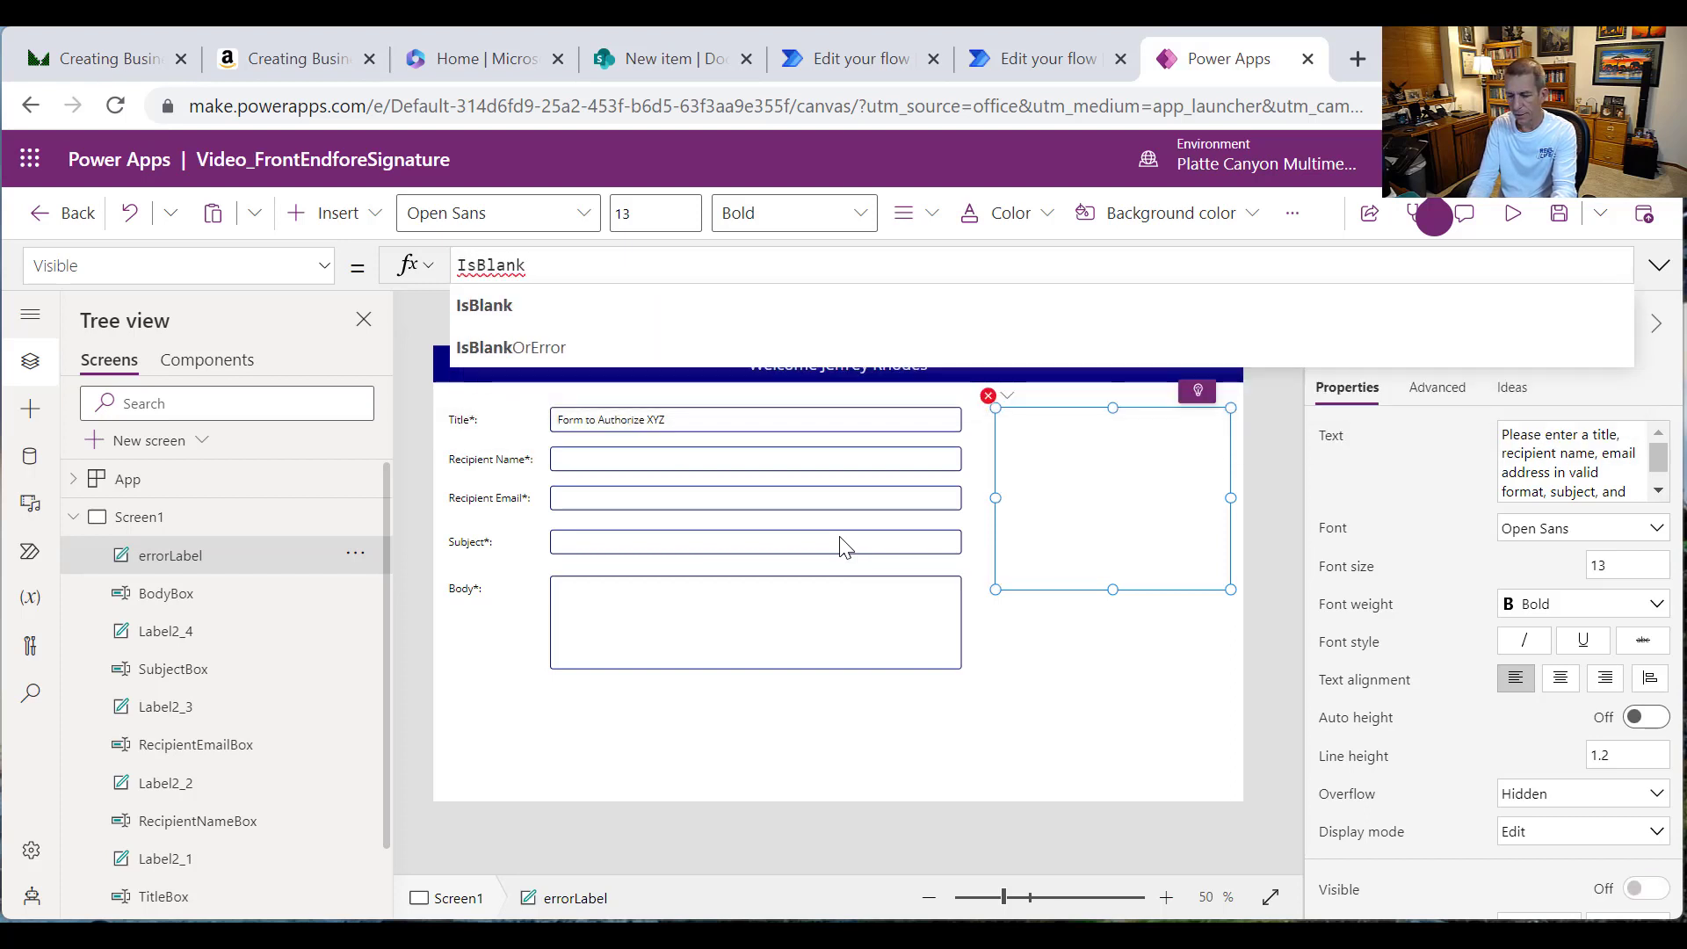
{"action": "type", "text": "("}
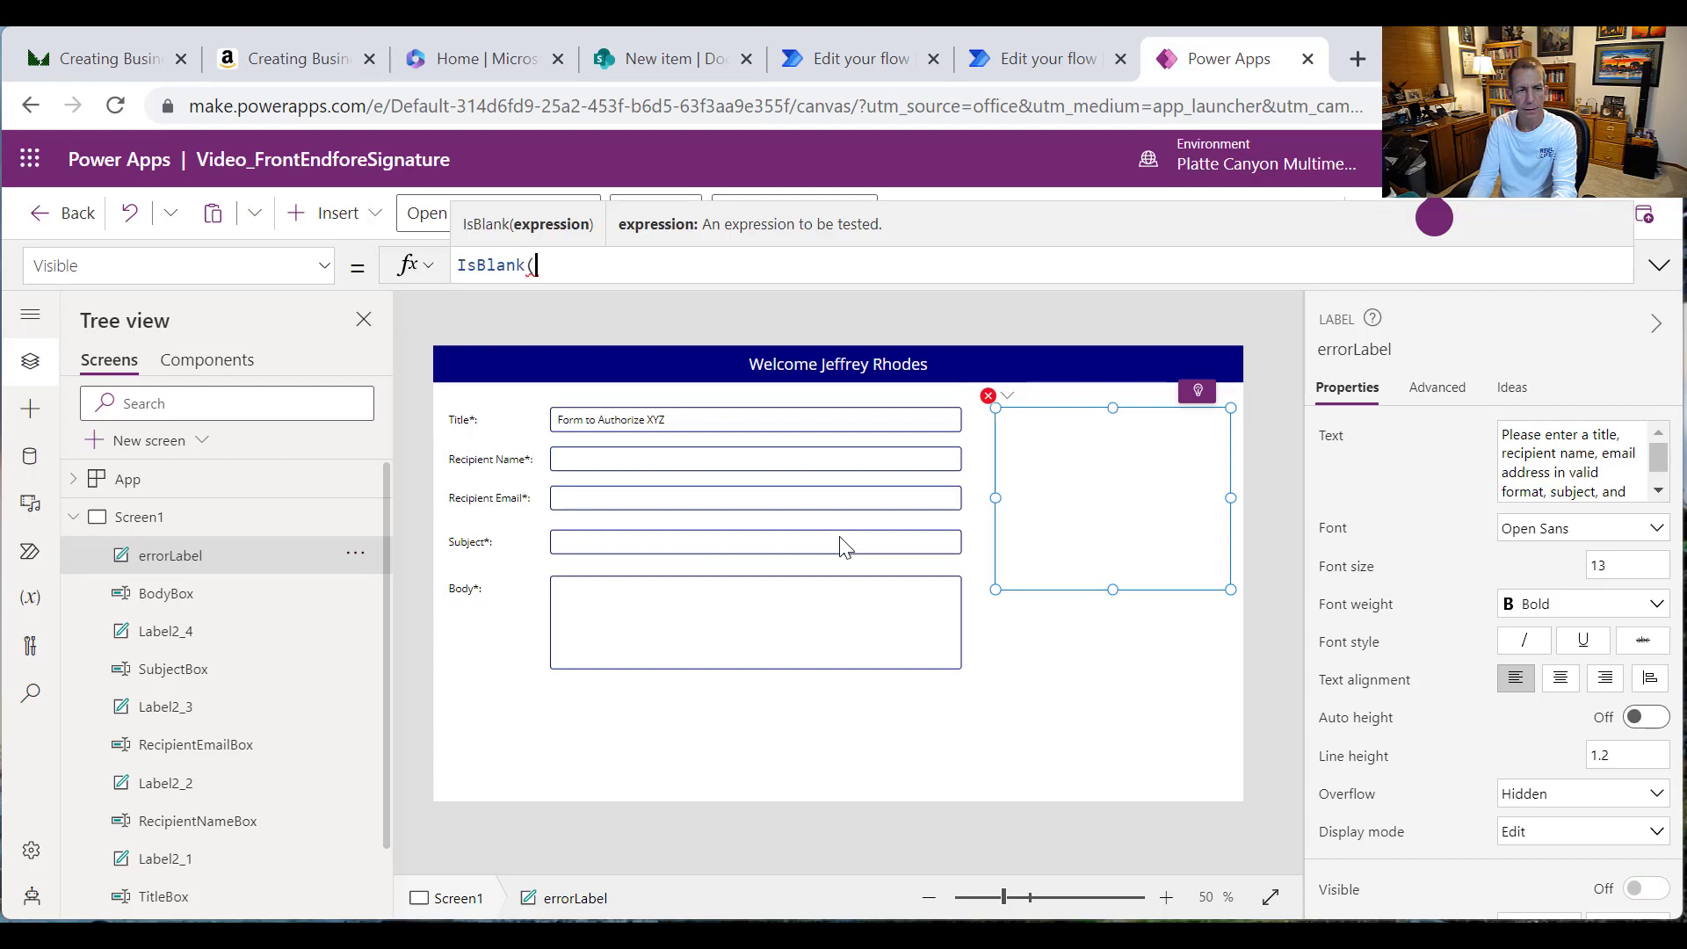
{"action": "type", "text": "TitleBox.Te"}
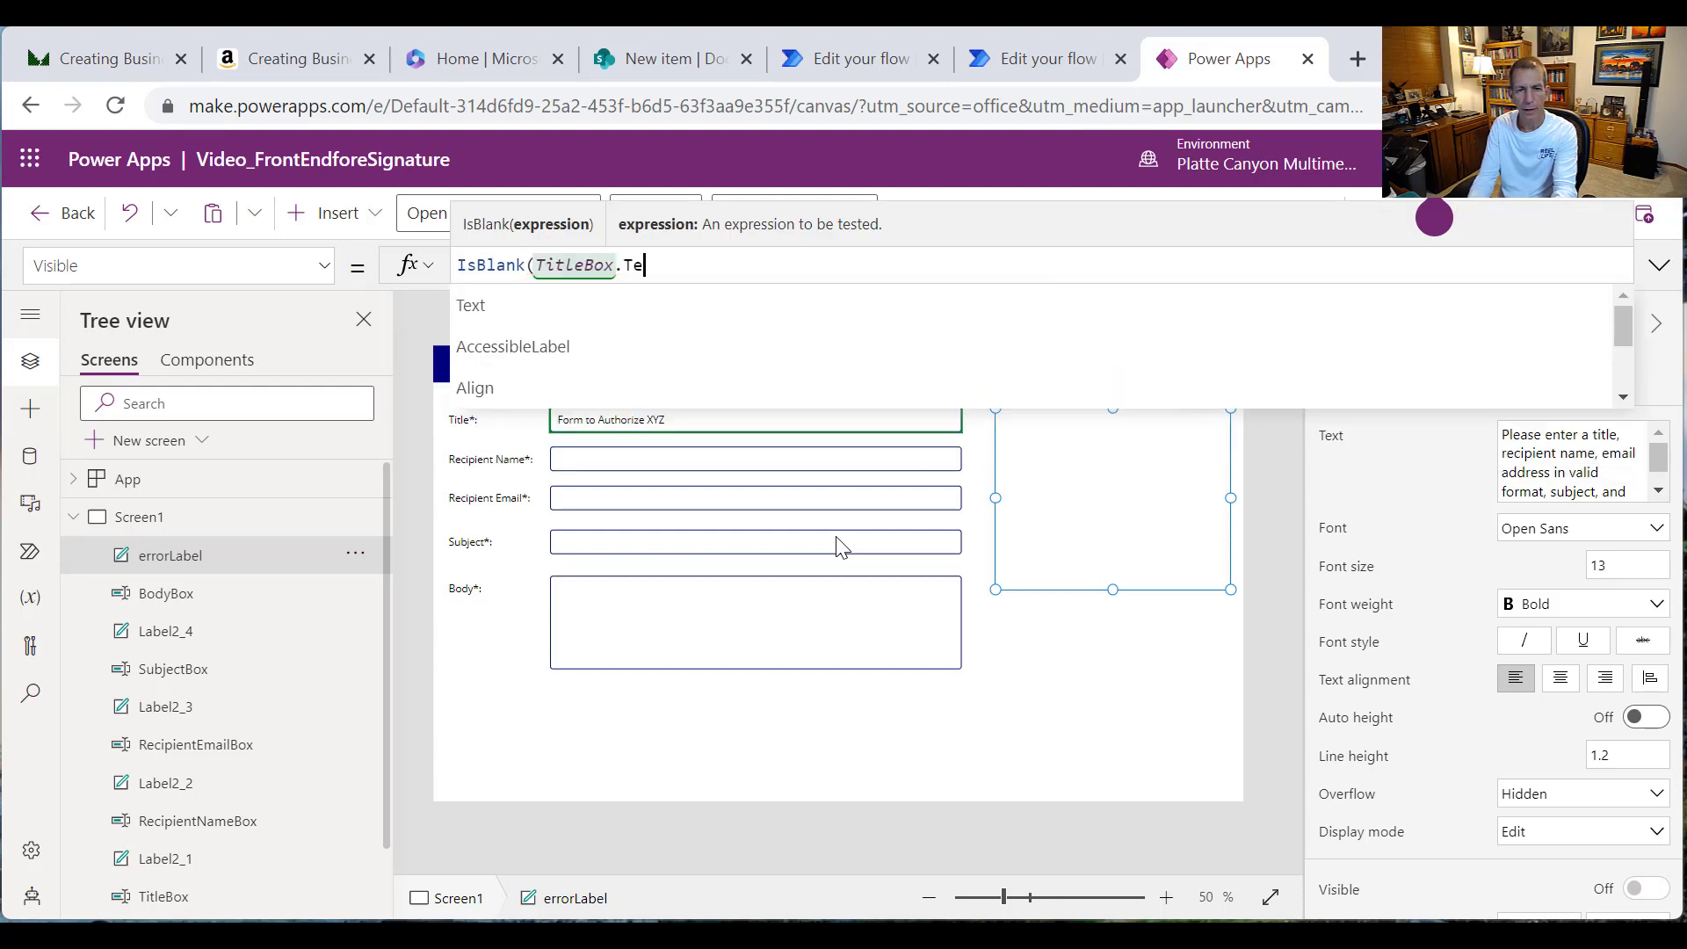
{"action": "type", "text": "xt) O"}
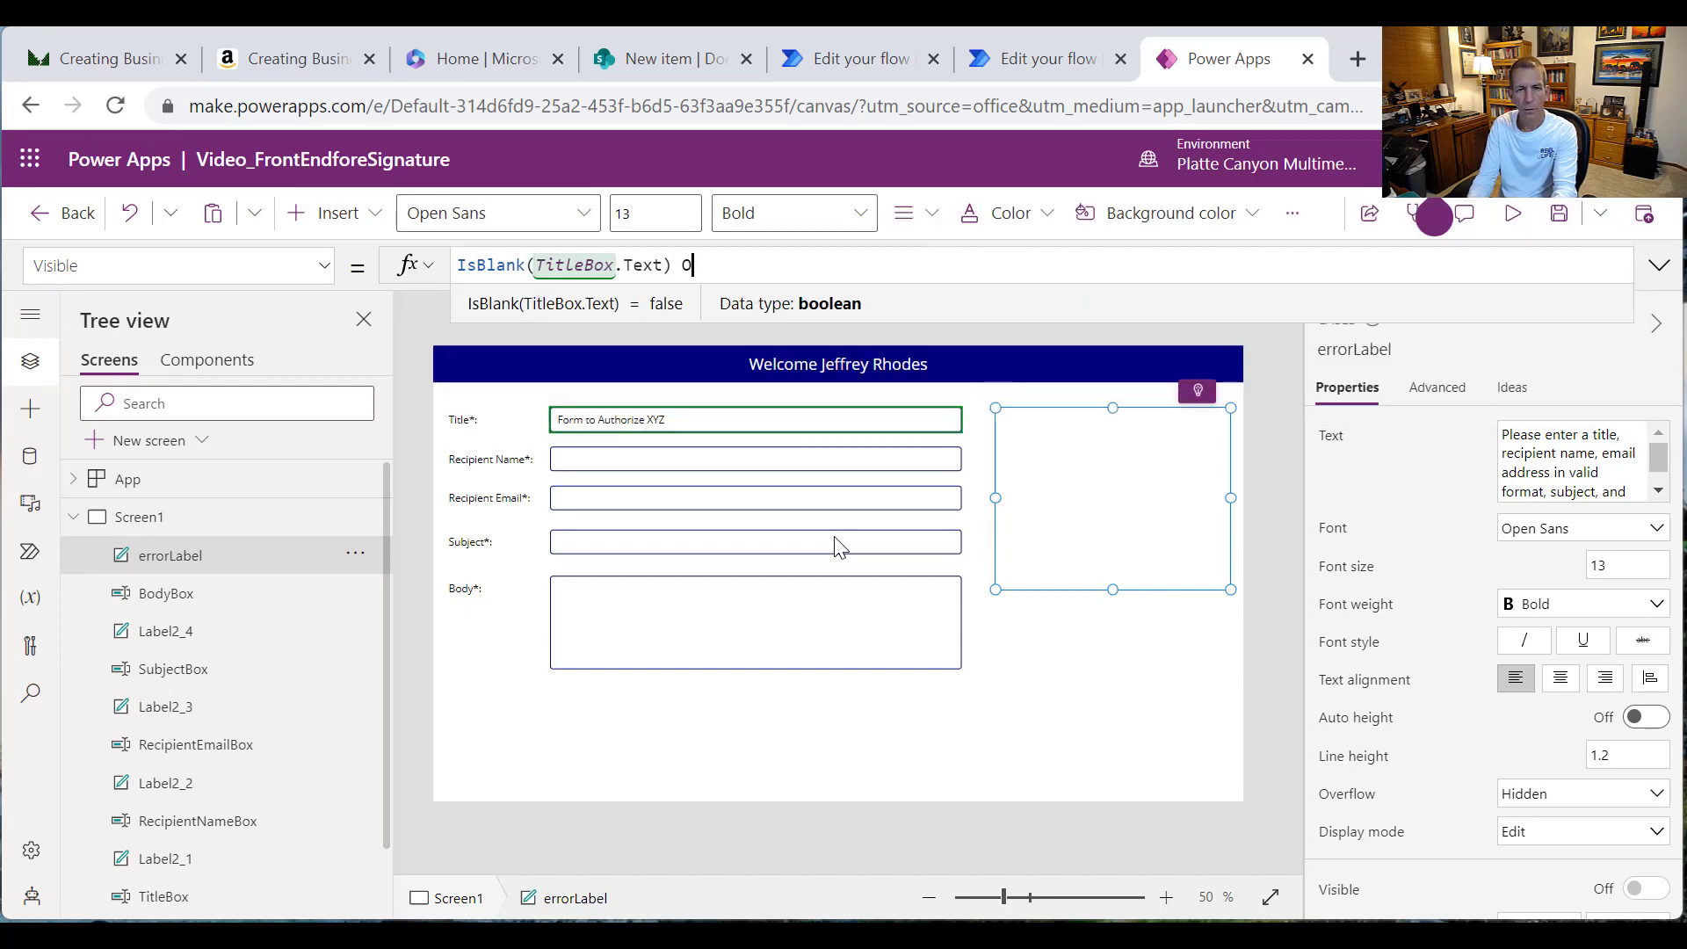
{"action": "type", "text": "r Is"}
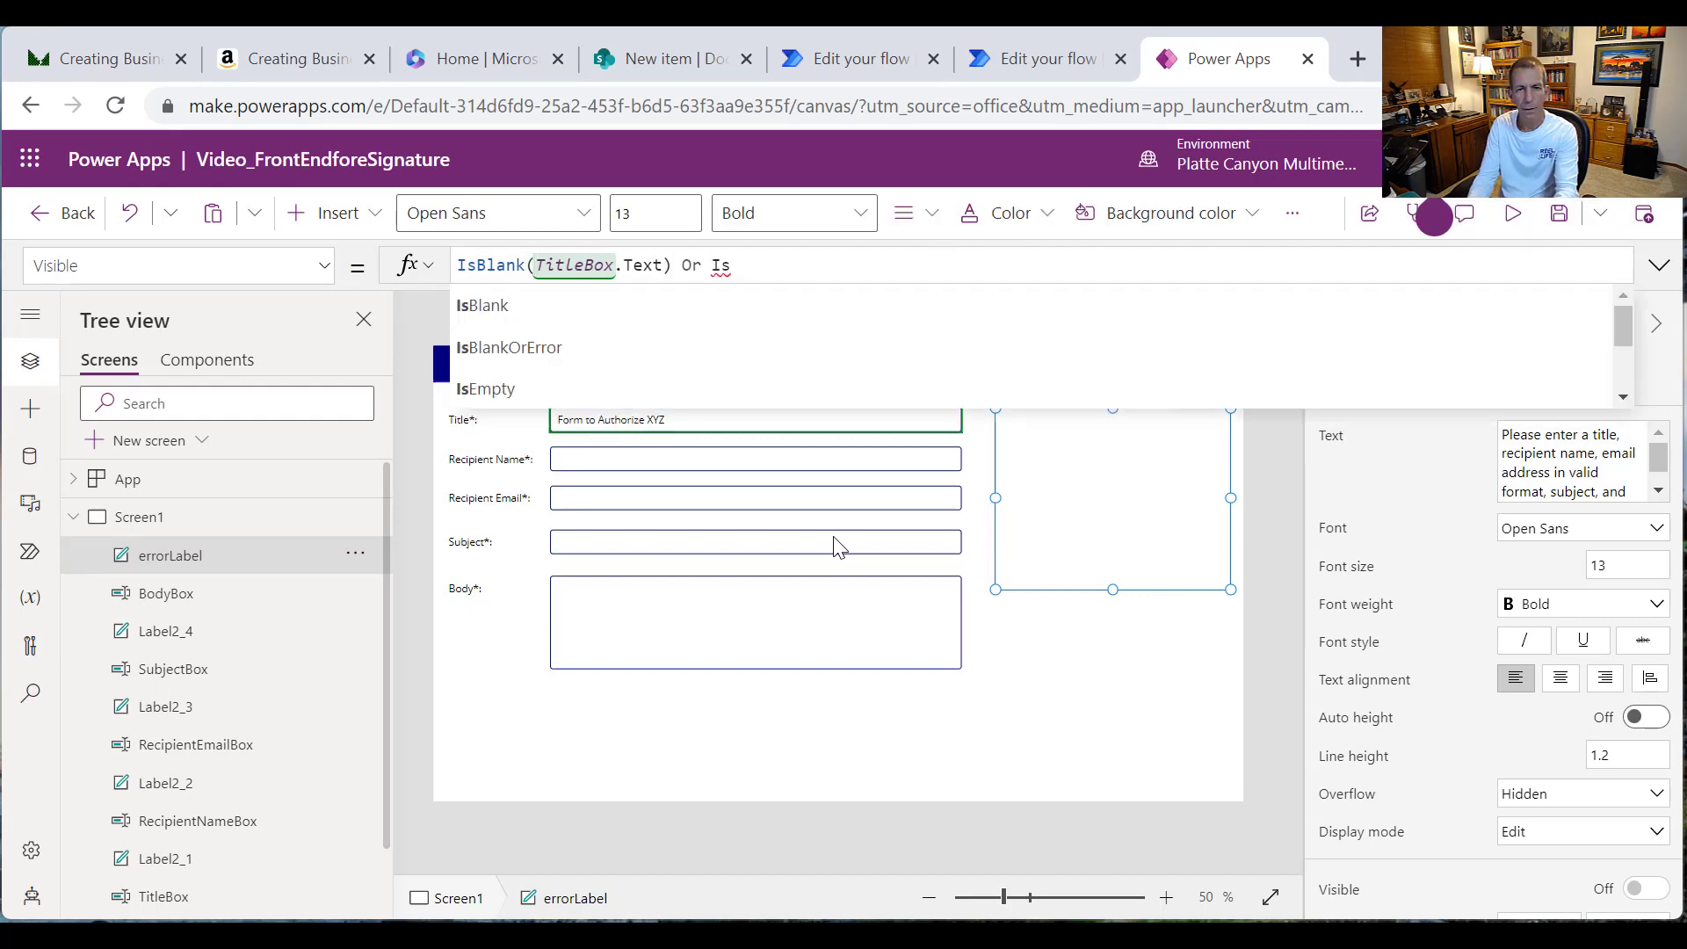
{"action": "type", "text": "Blank"}
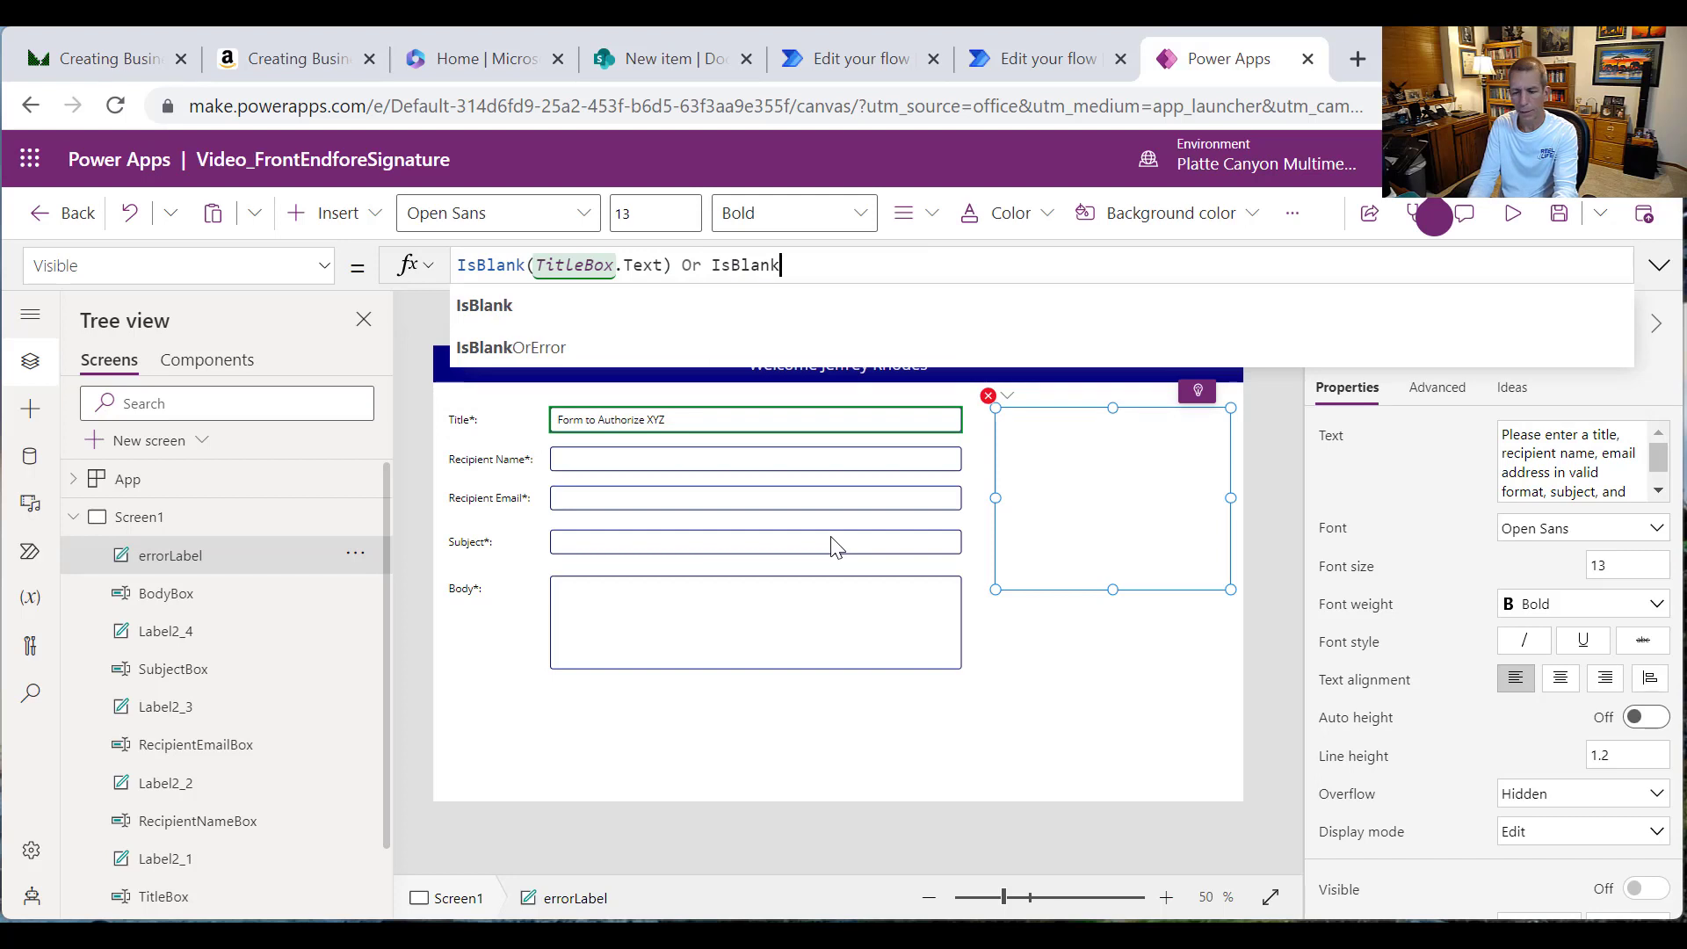
{"action": "type", "text": "("}
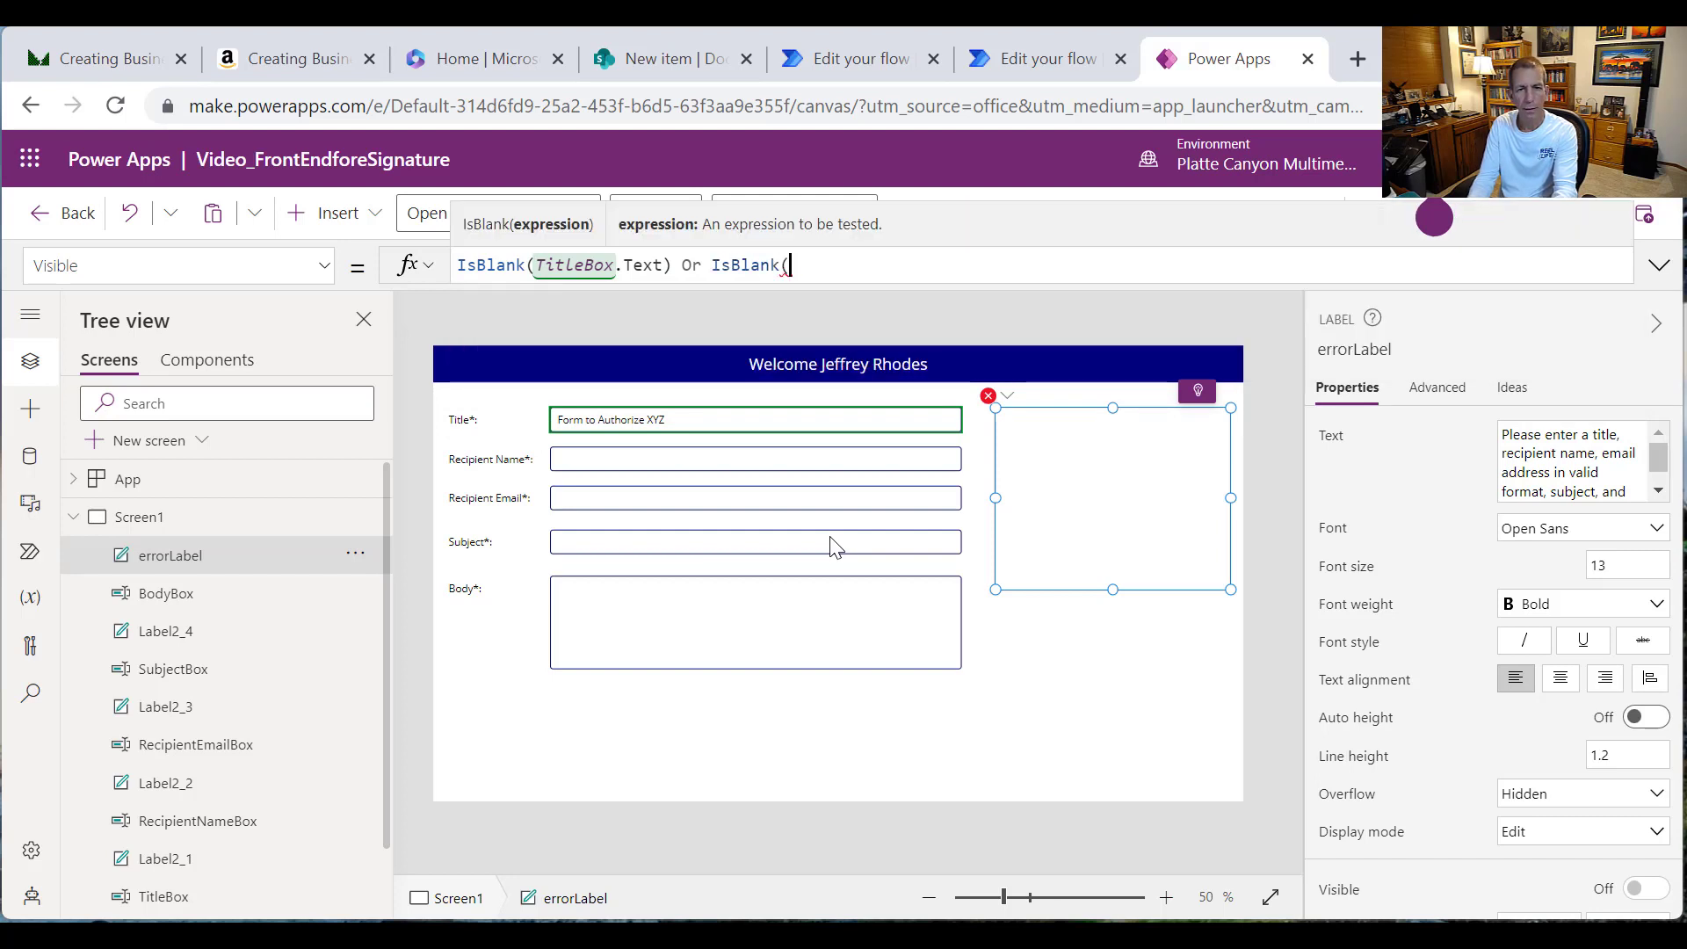
{"action": "type", "text": "Recipient"}
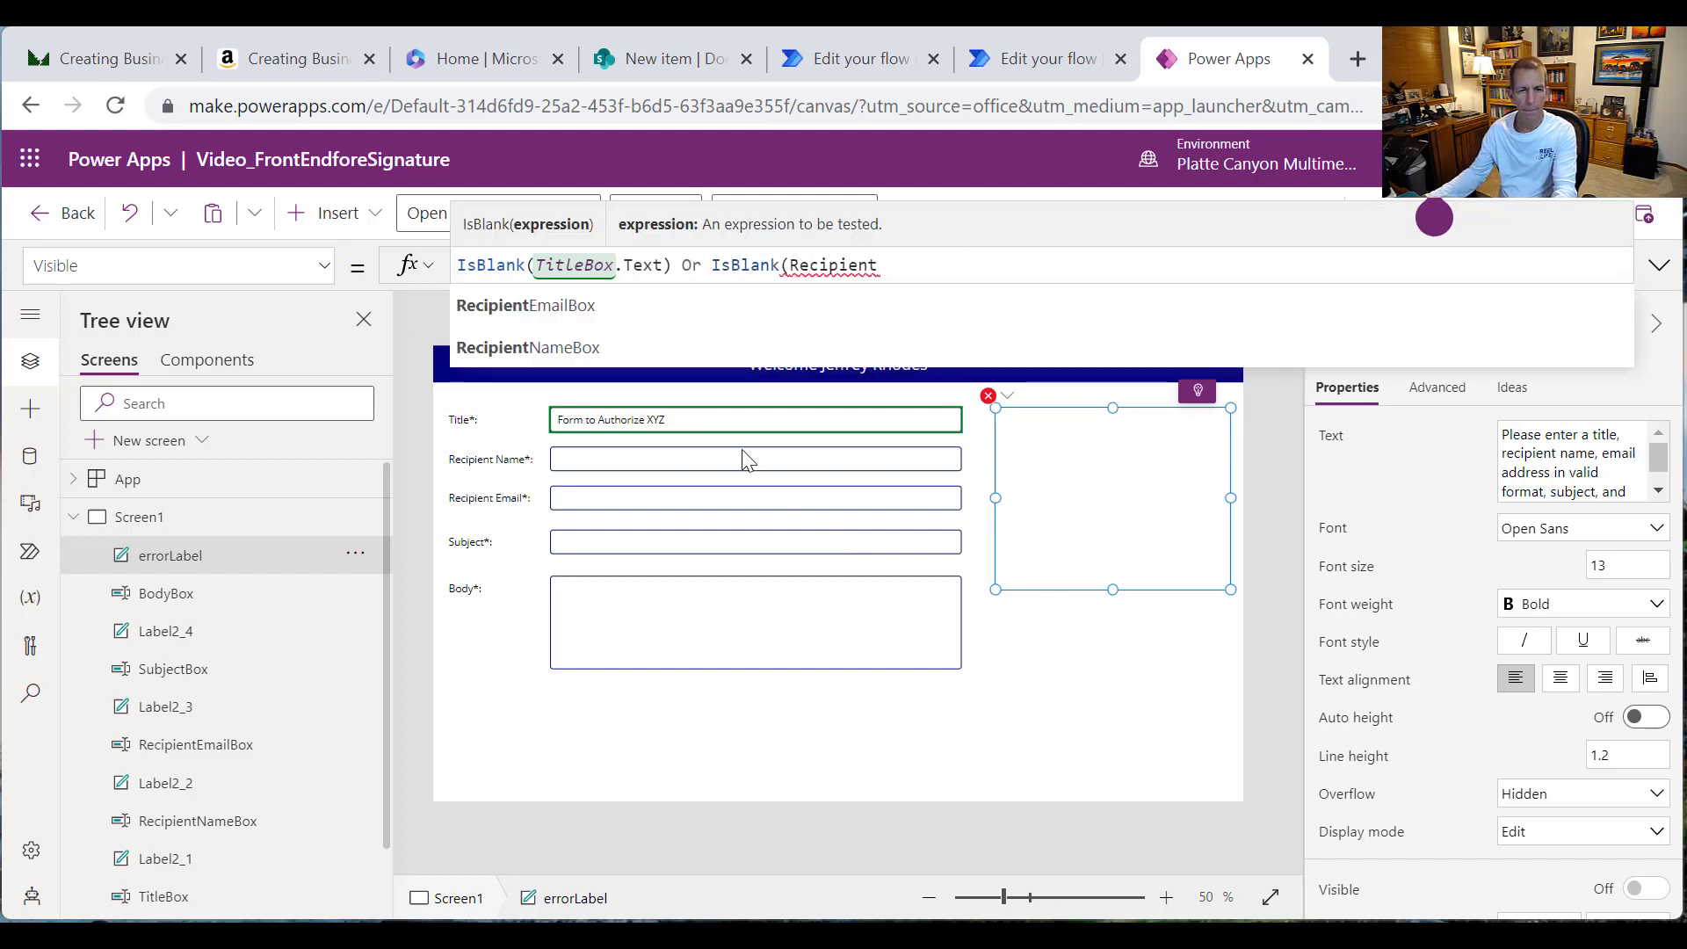
{"action": "left_click", "coordinate": [601, 351]}
{"action": "type", "text": ".Te"}
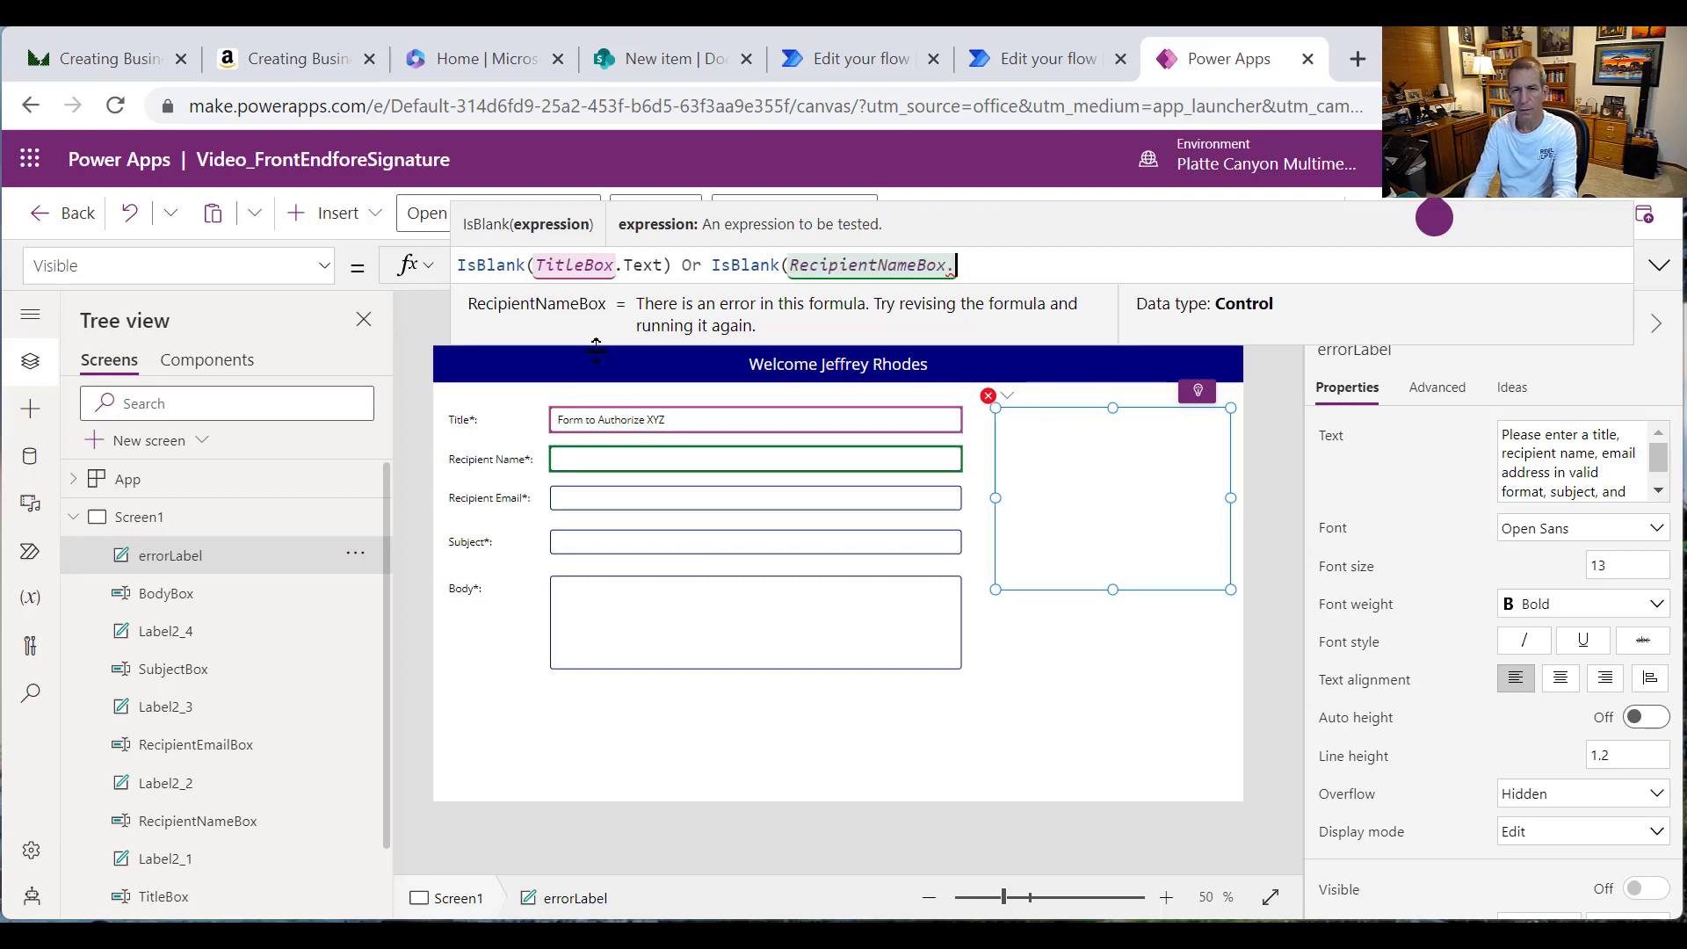
{"action": "type", "text": "xt) "}
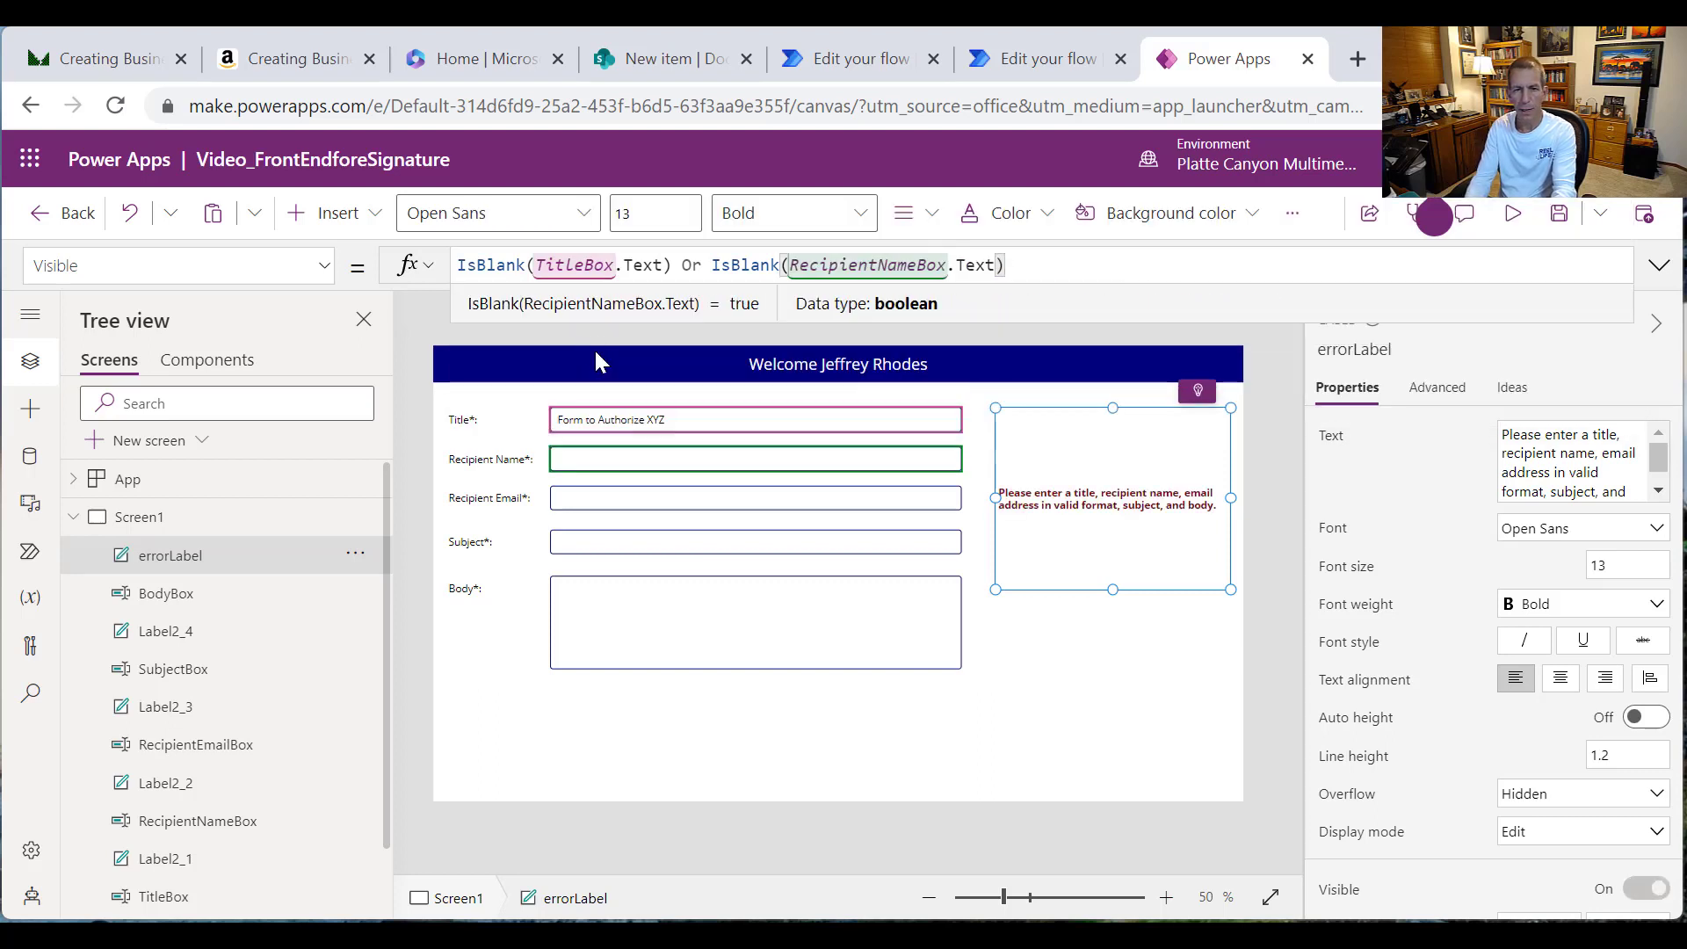
{"action": "type", "text": "Or "}
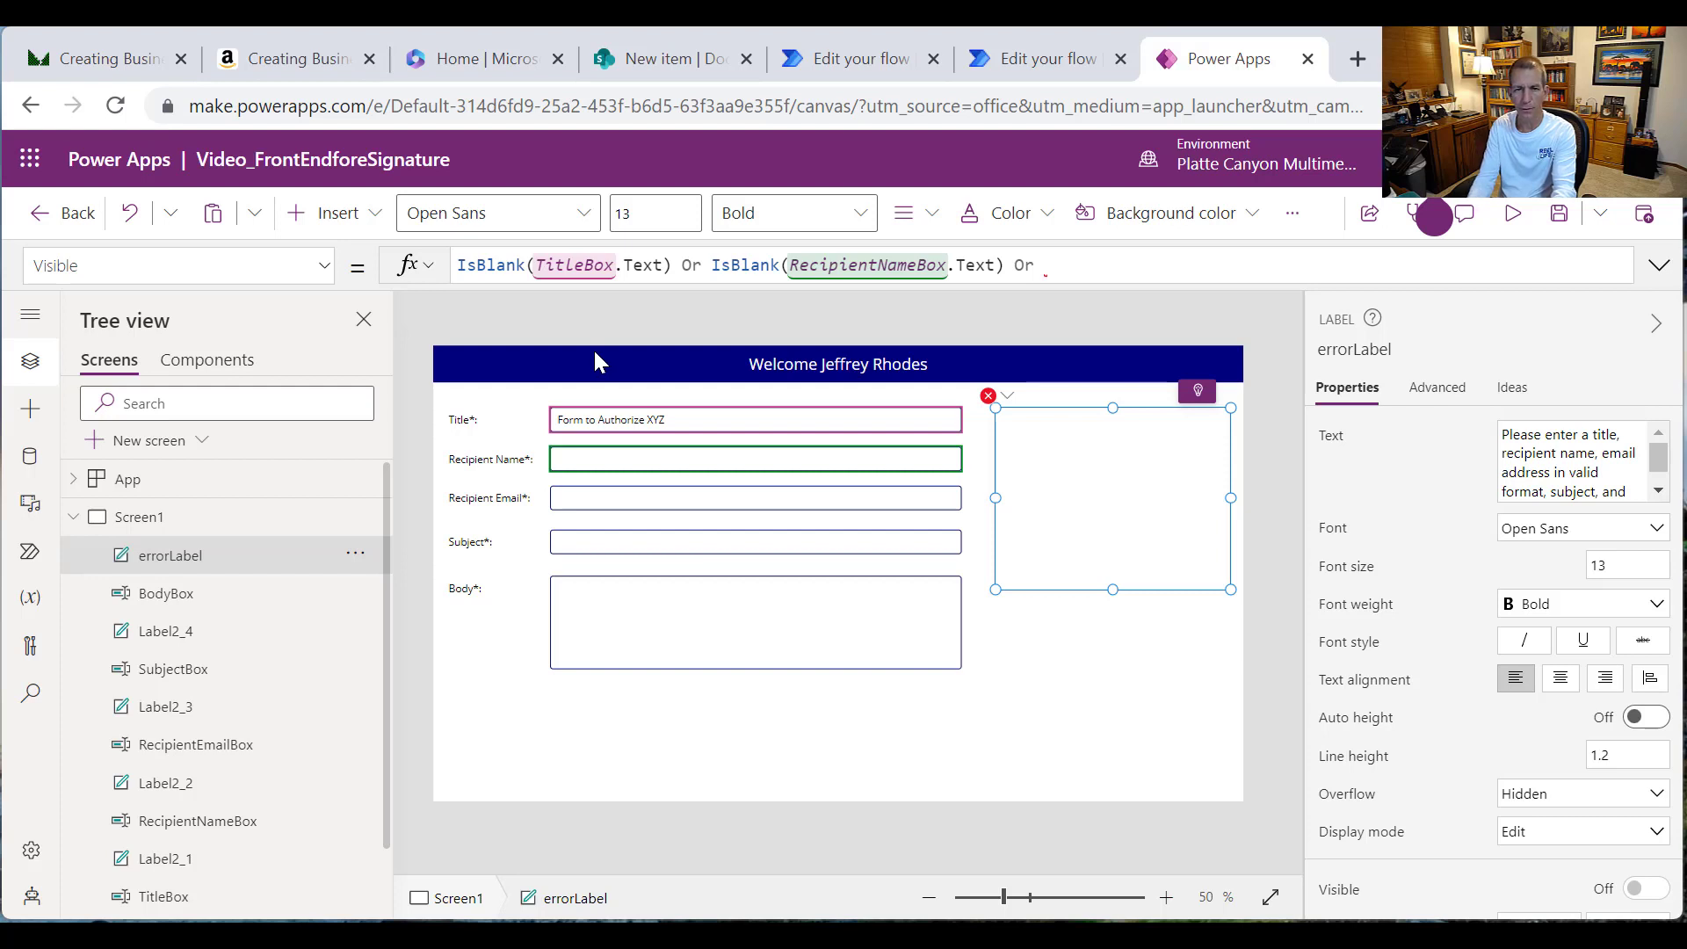
{"action": "type", "text": "IsBlank"}
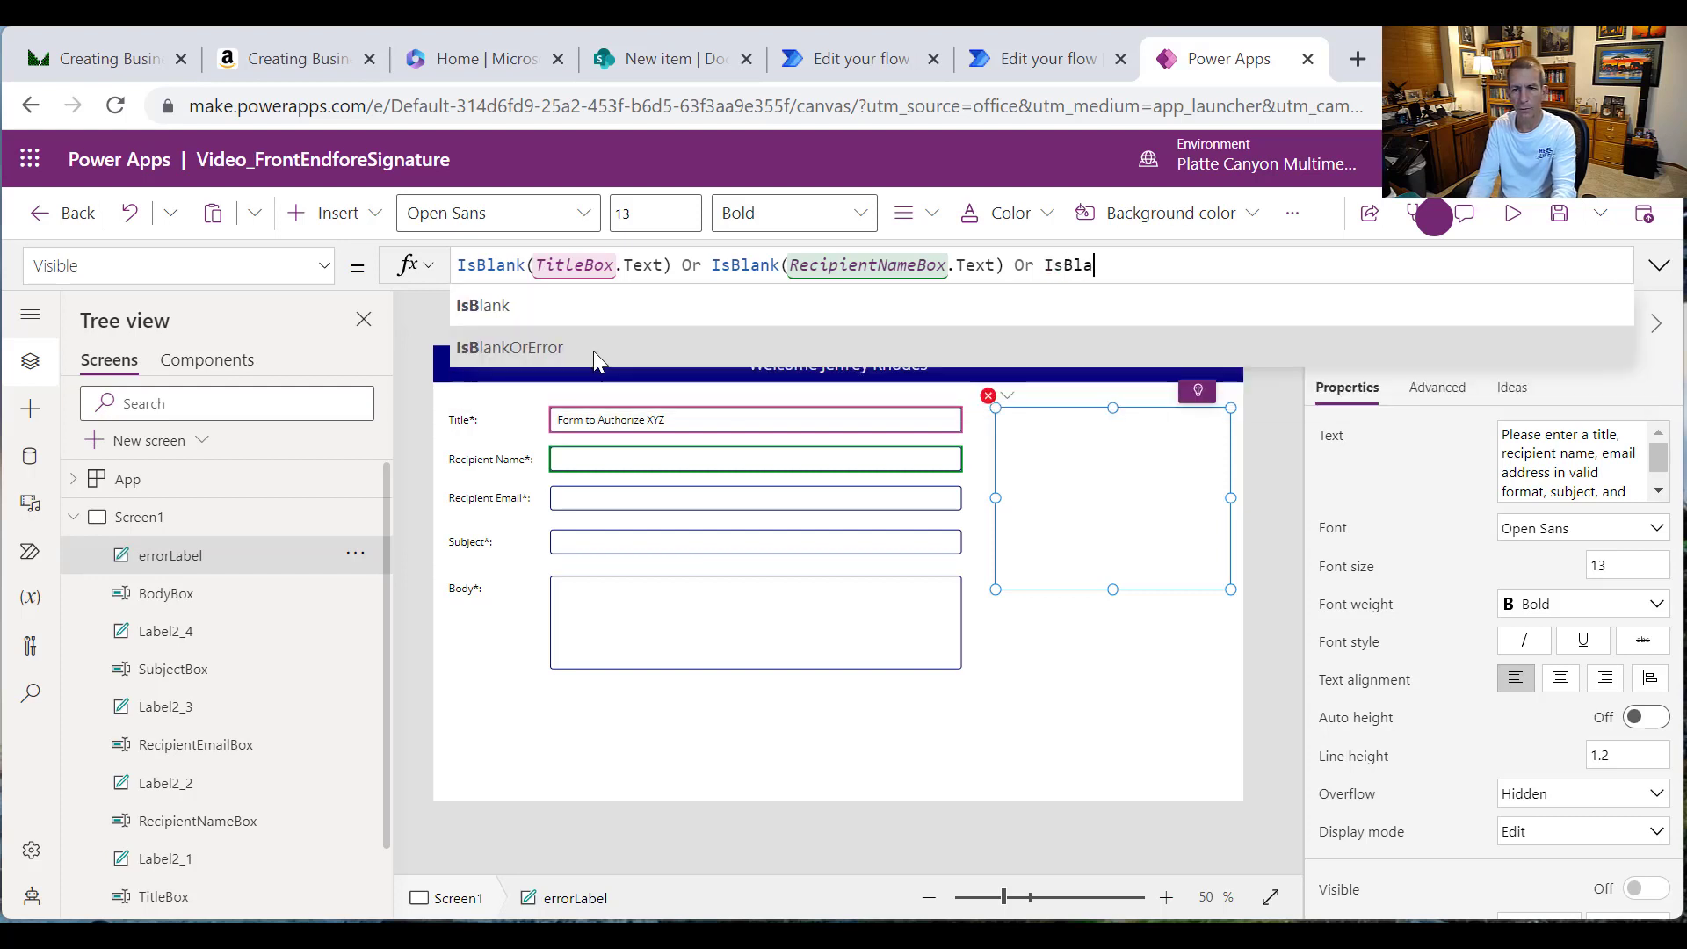
{"action": "type", "text": "("}
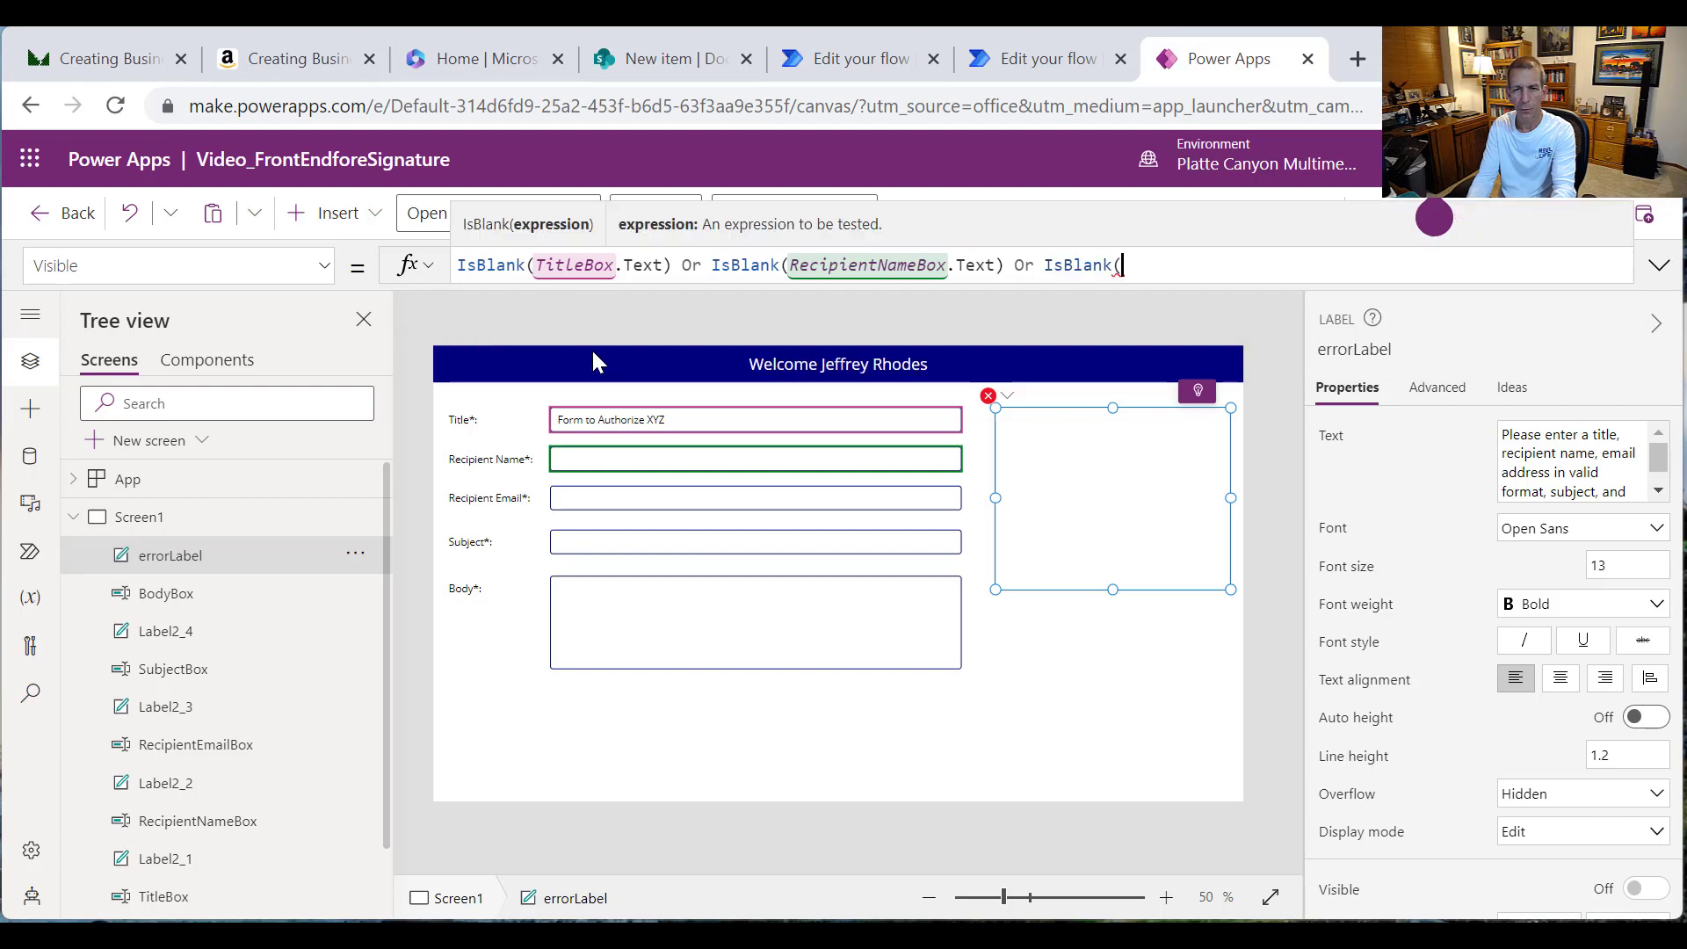
{"action": "type", "text": "Ric"}
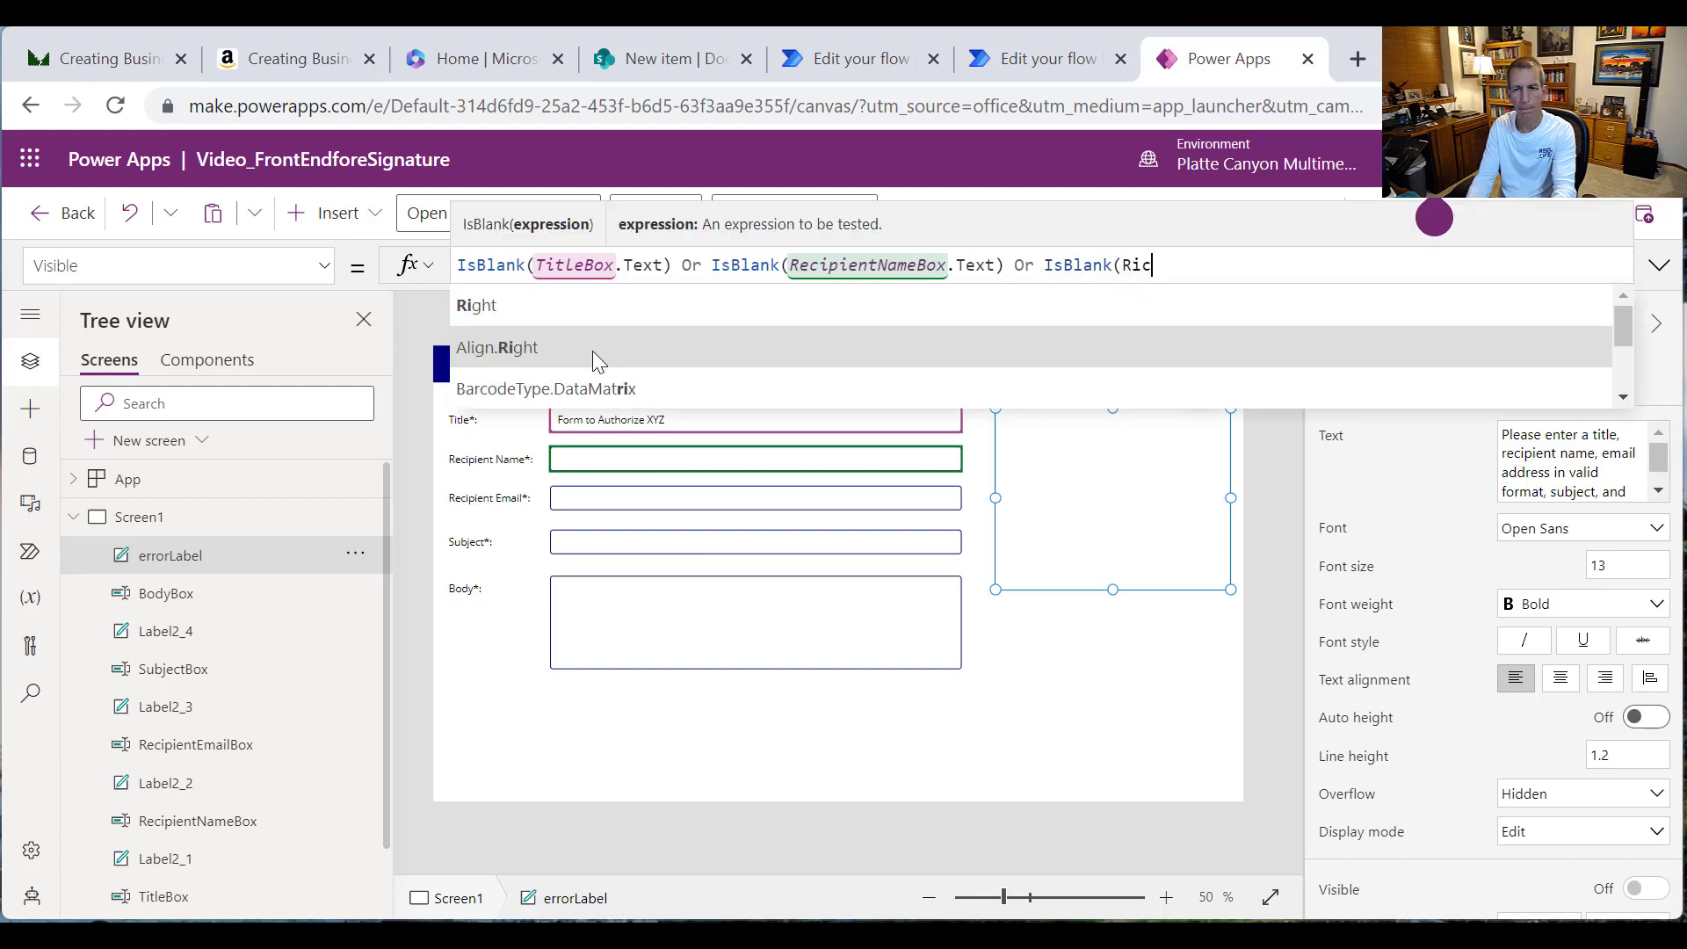
{"action": "key", "text": "BackSpace"}
{"action": "key", "text": "BackSpace"}
{"action": "type", "text": "eci"}
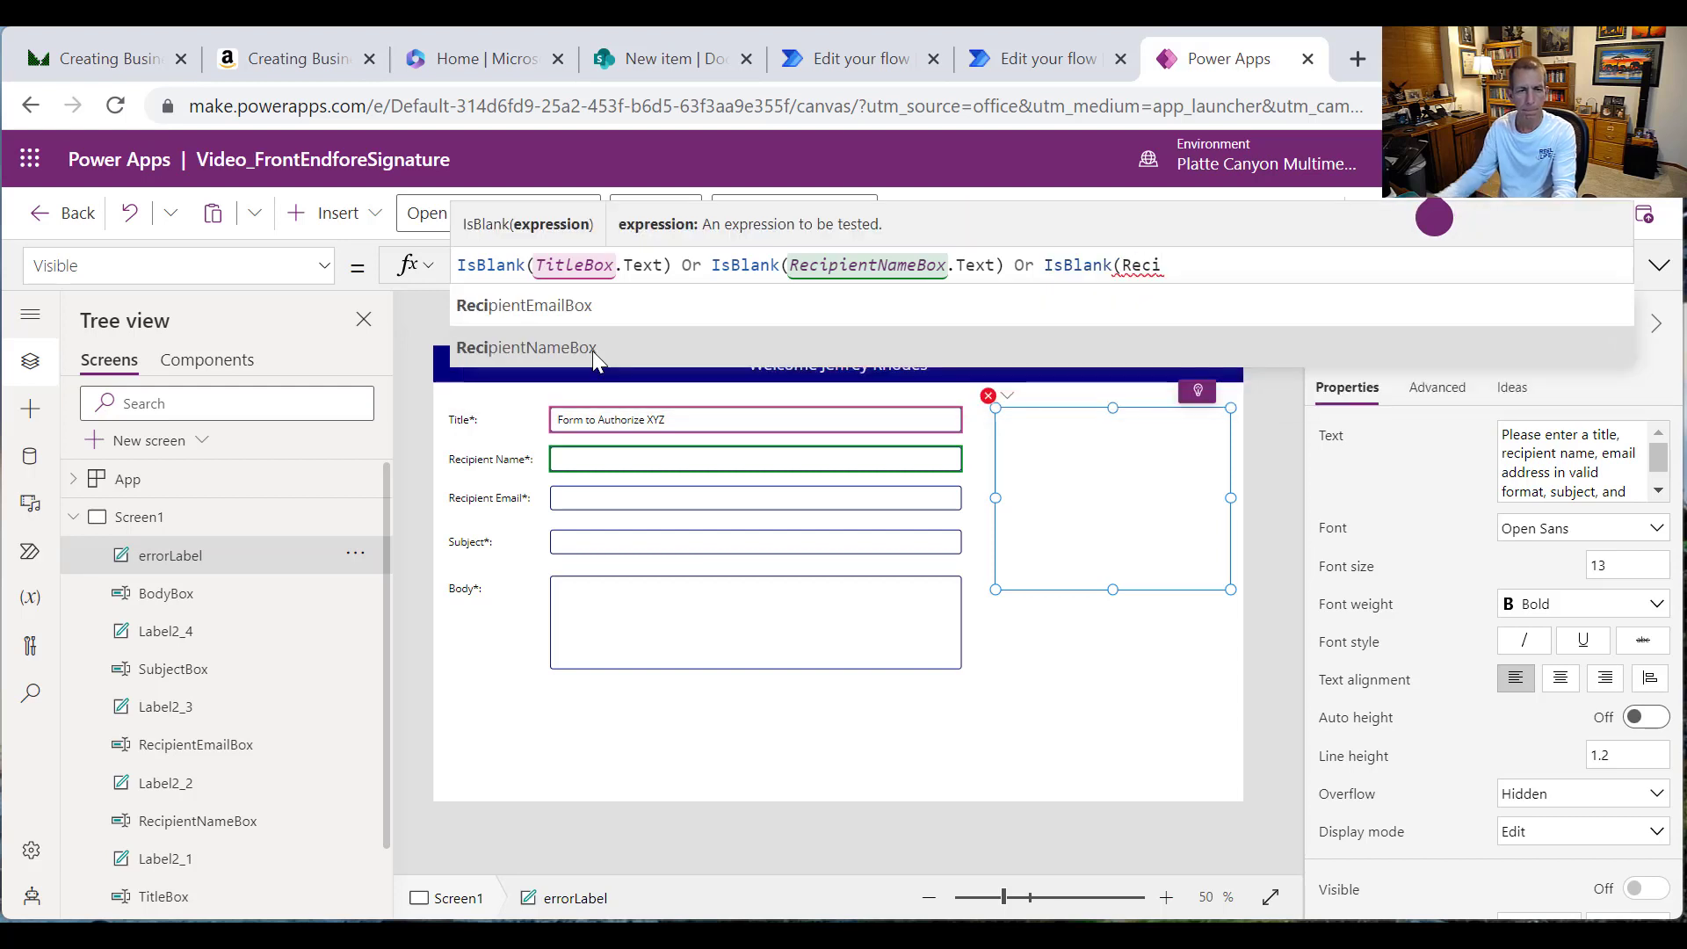
{"action": "left_click", "coordinate": [545, 312]}
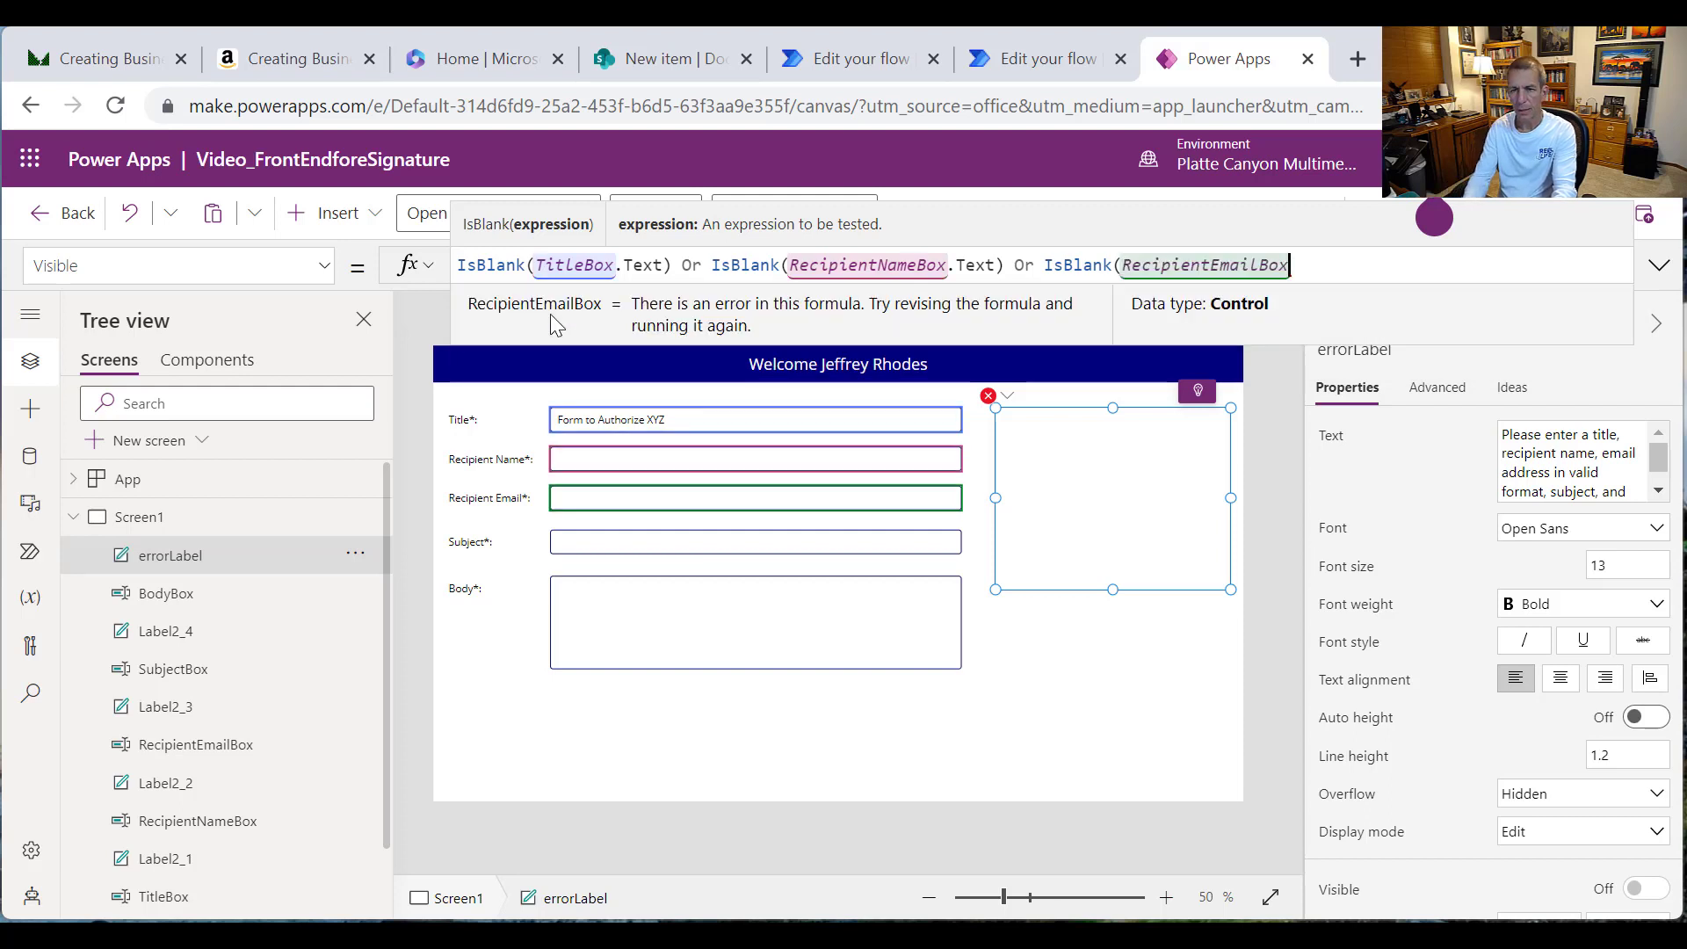
{"action": "type", "text": ".B"}
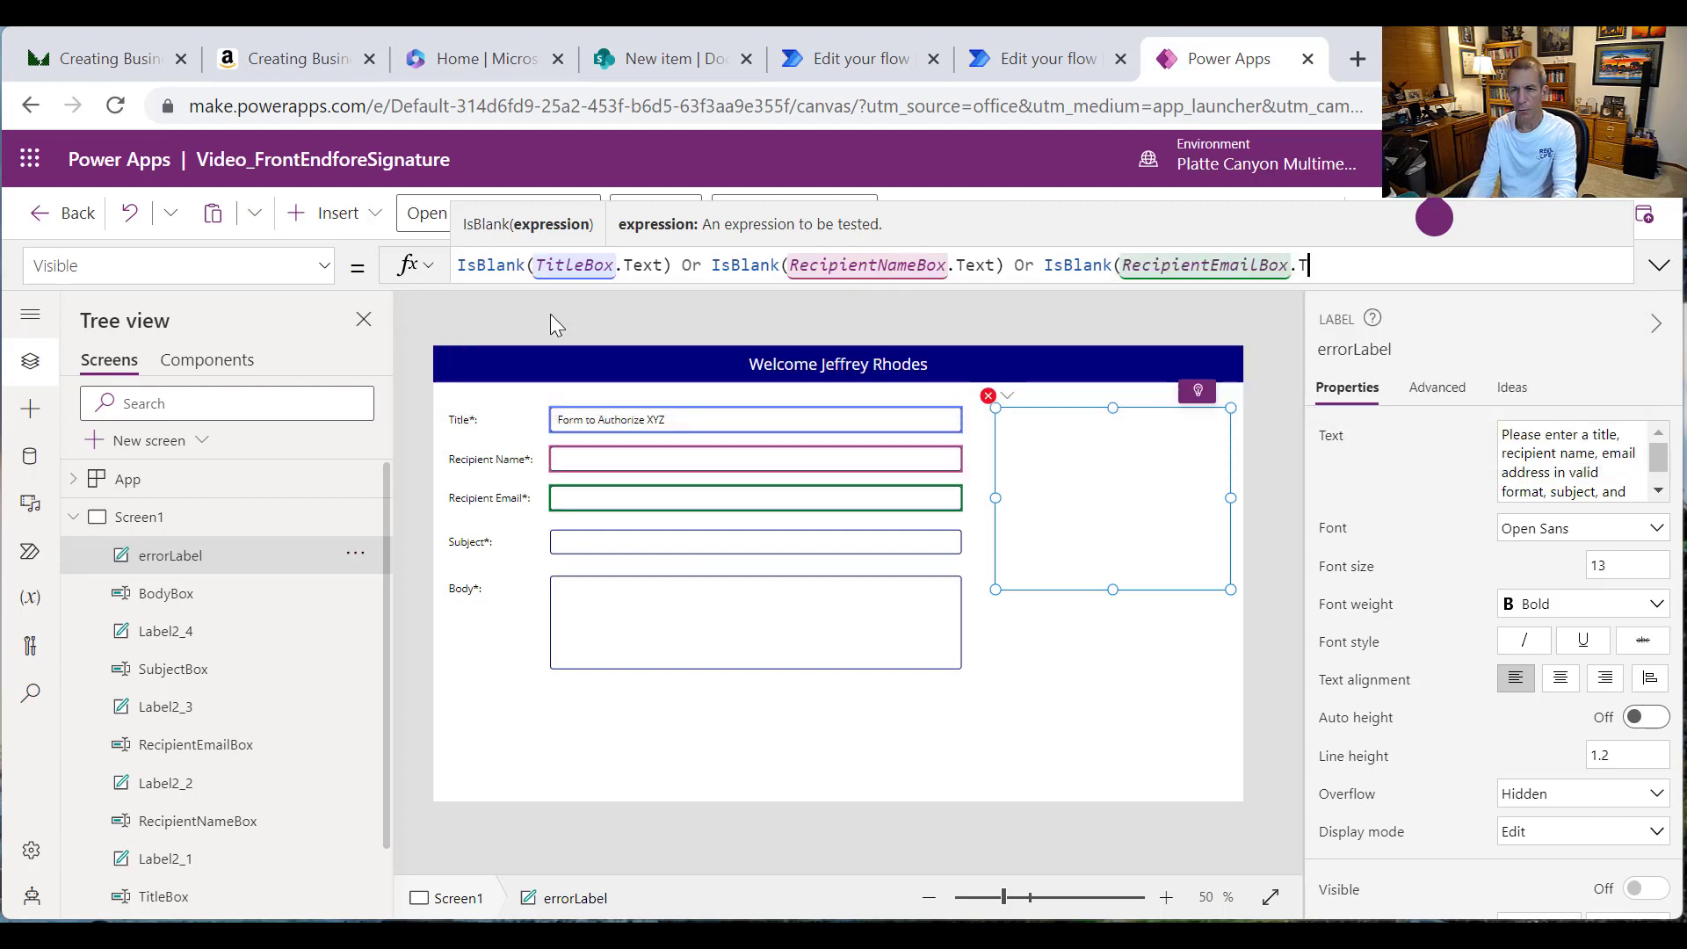
{"action": "type", "text": "ox)"}
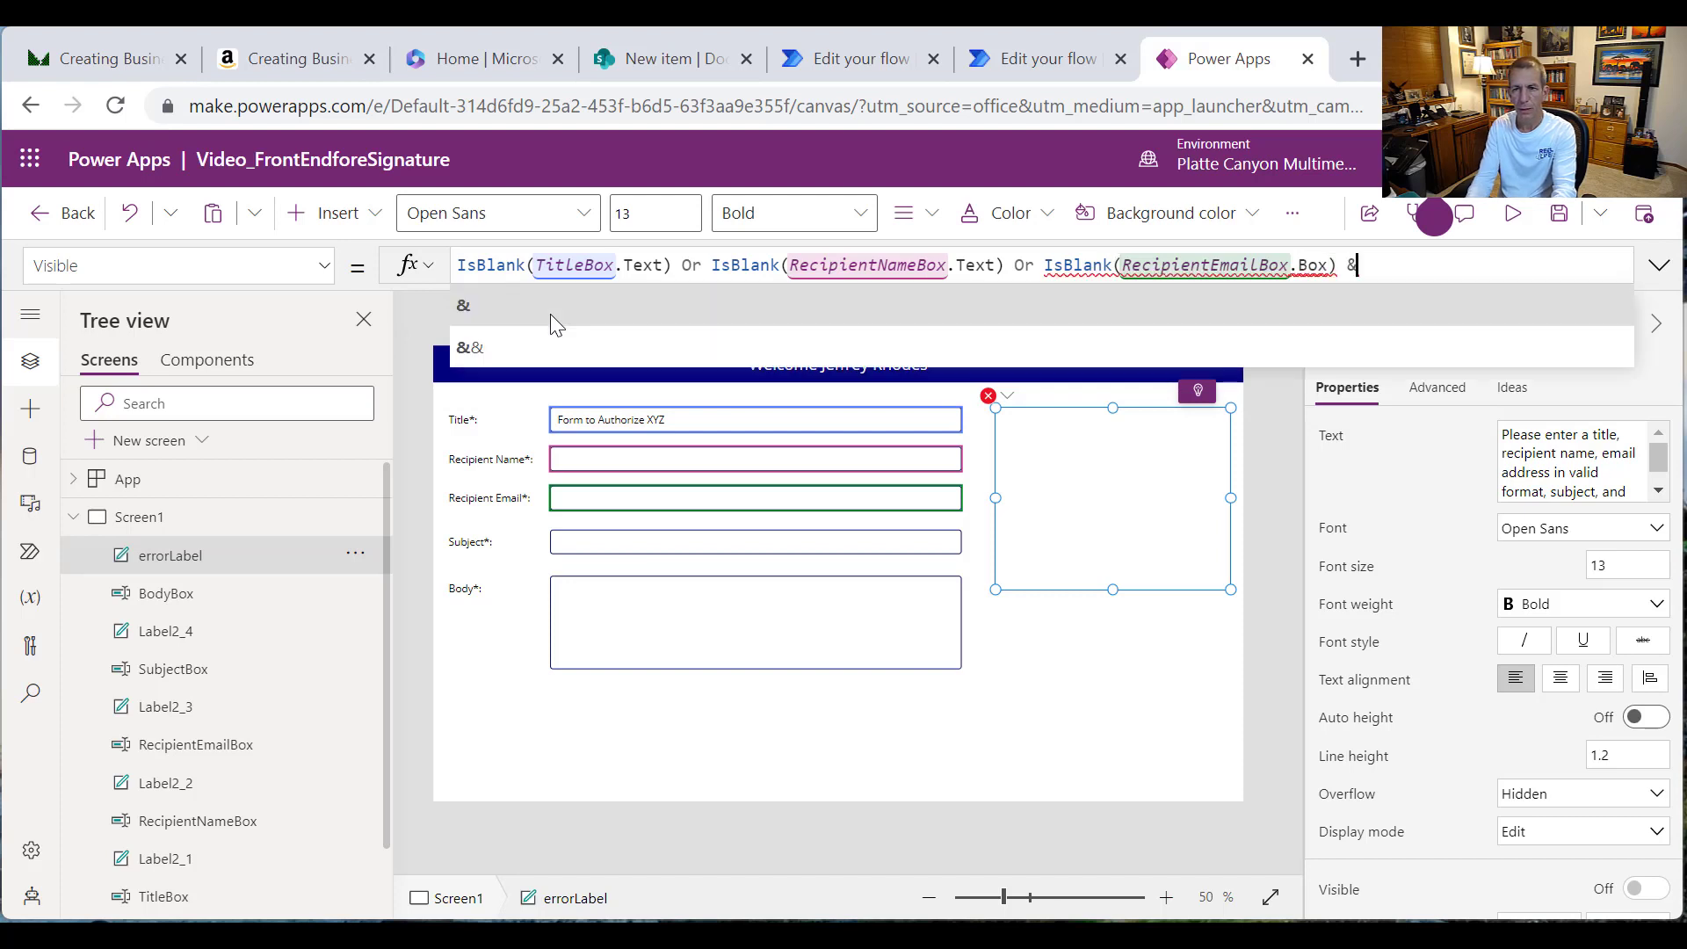
{"action": "type", "text": " Or"}
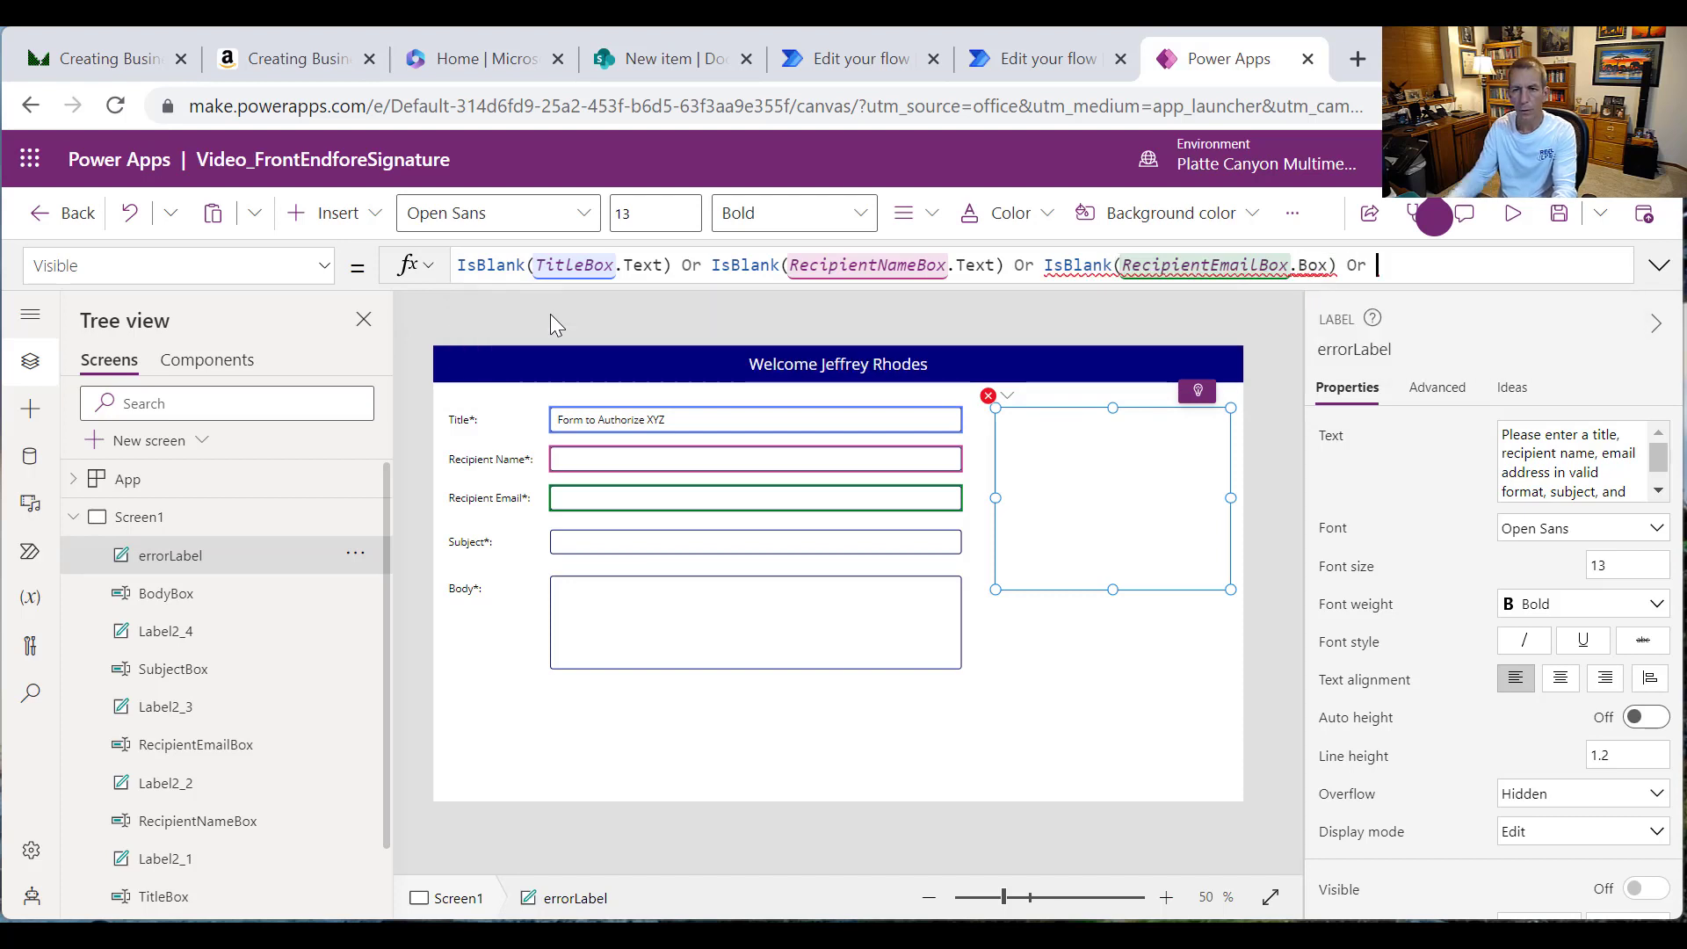
{"action": "double_click", "coordinate": [1308, 264]}
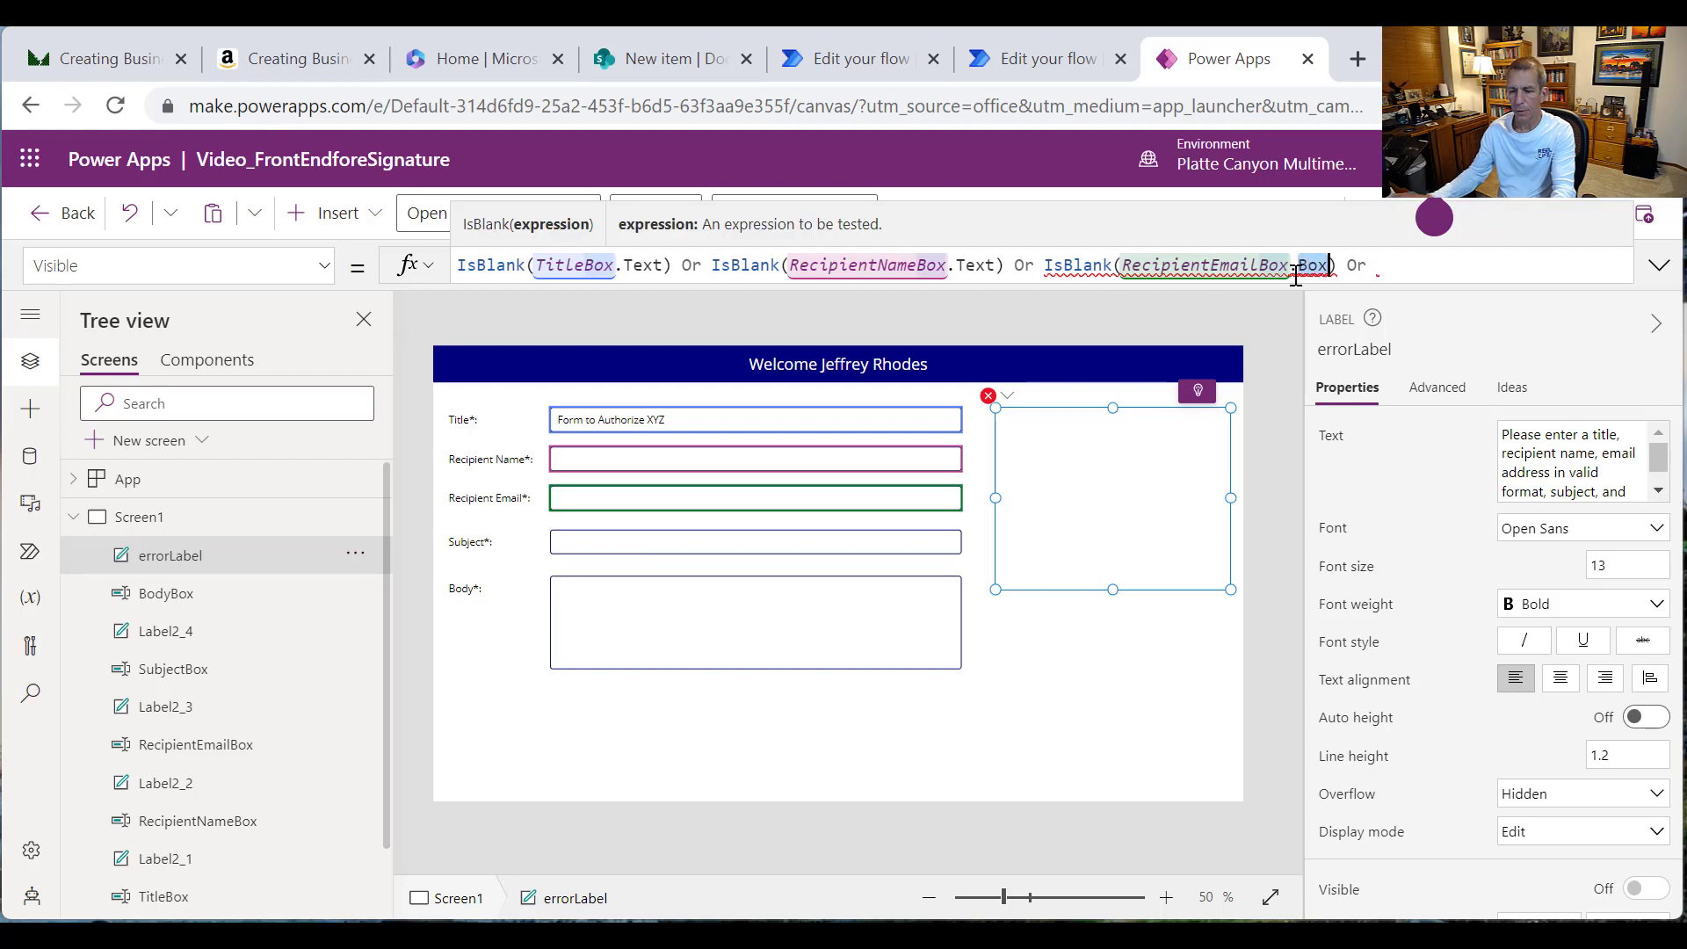
{"action": "type", "text": "Text) Or "}
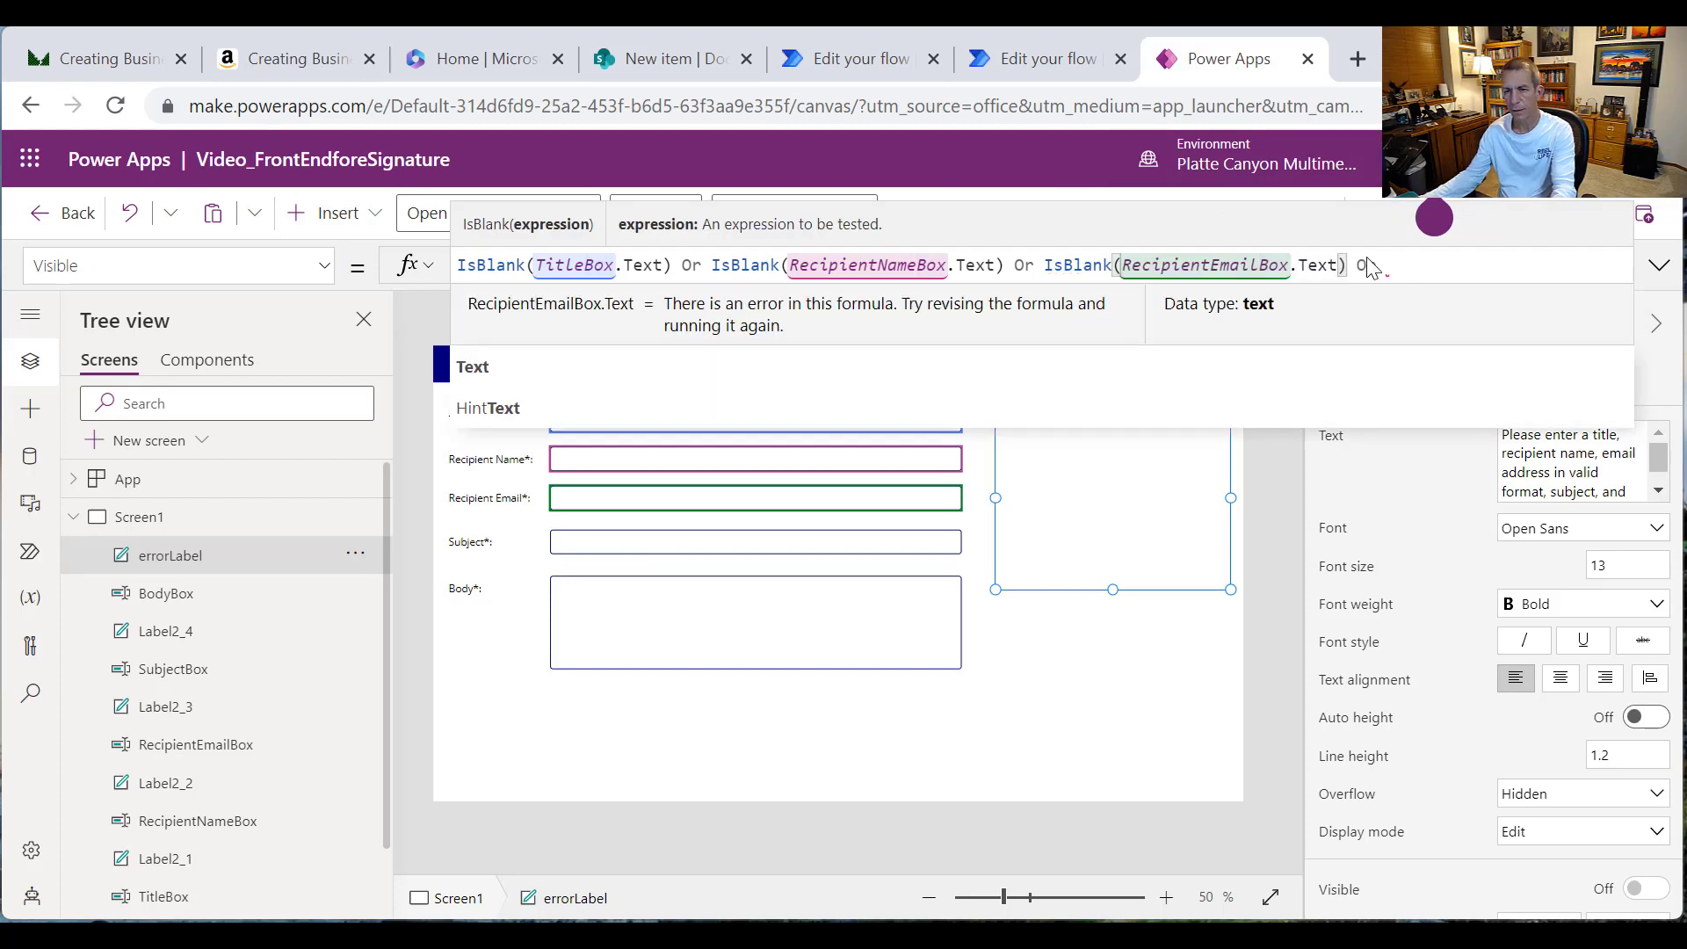
{"action": "type", "text": "Is"}
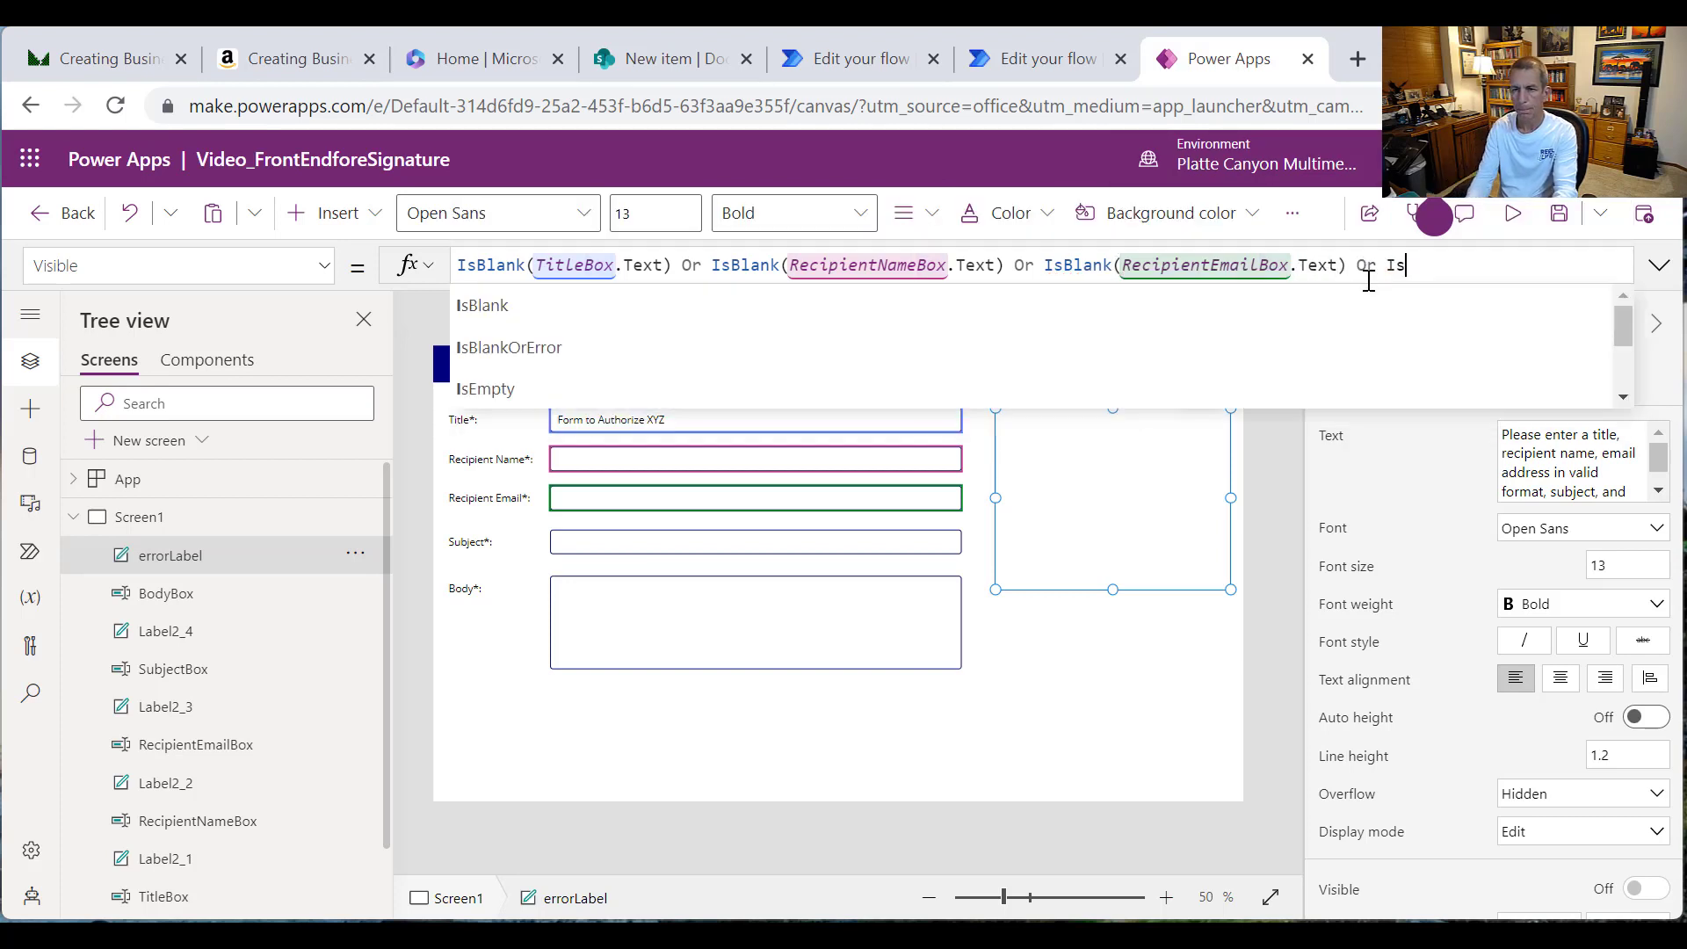
{"action": "type", "text": "Blank"}
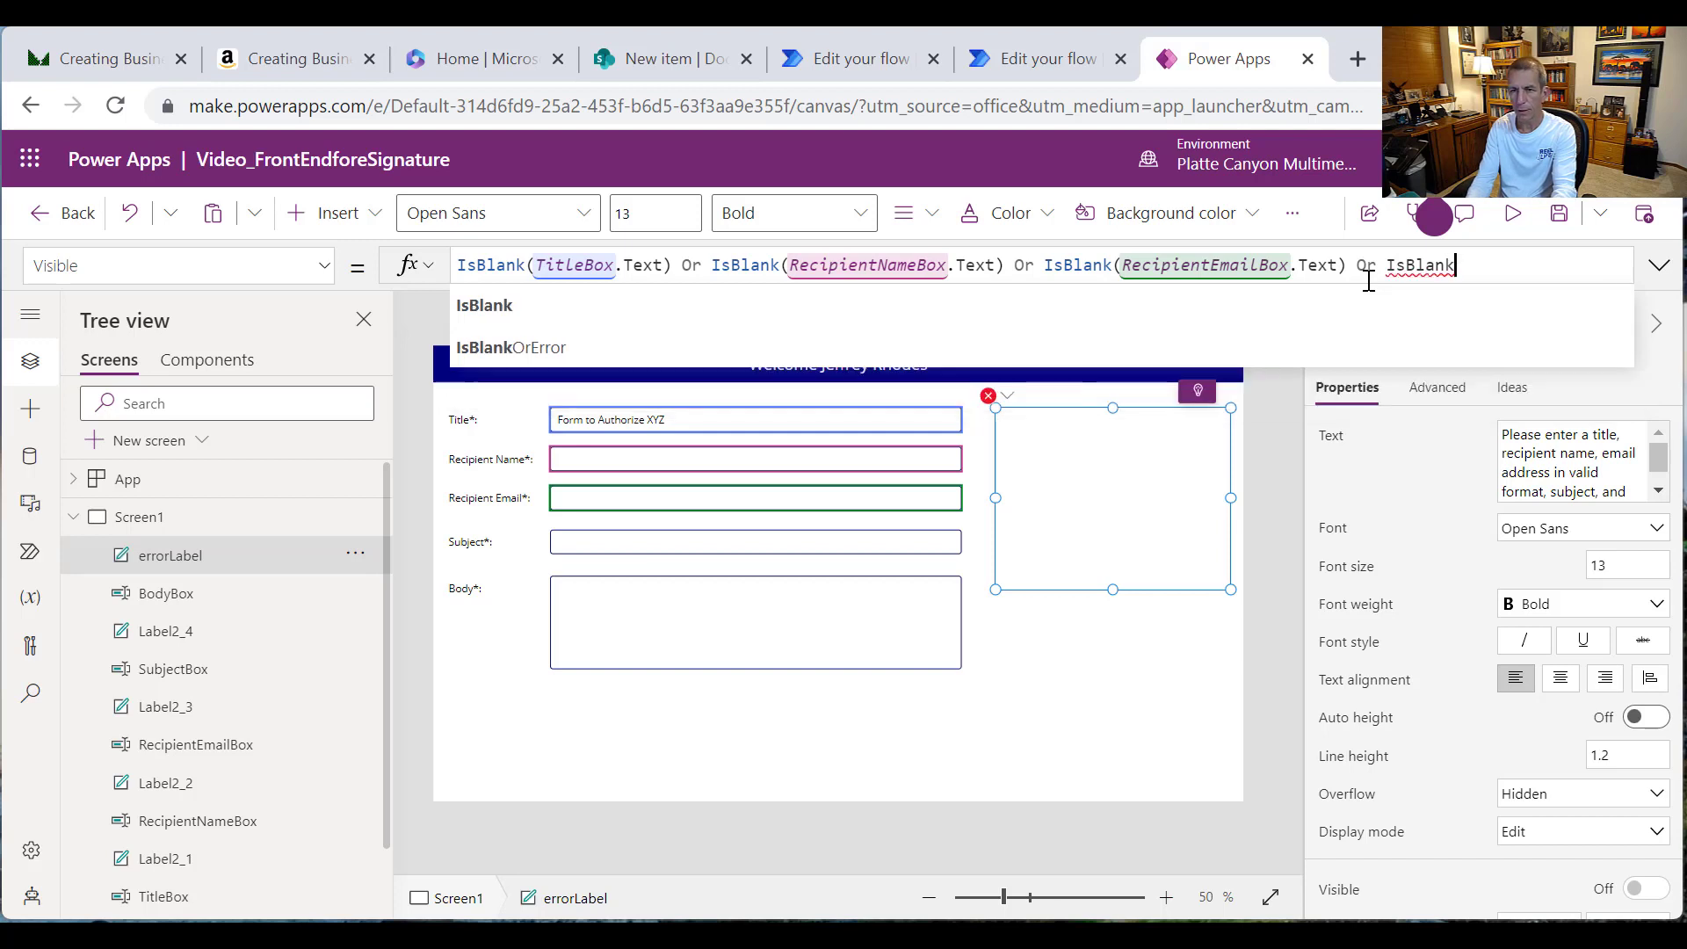
{"action": "type", "text": "("}
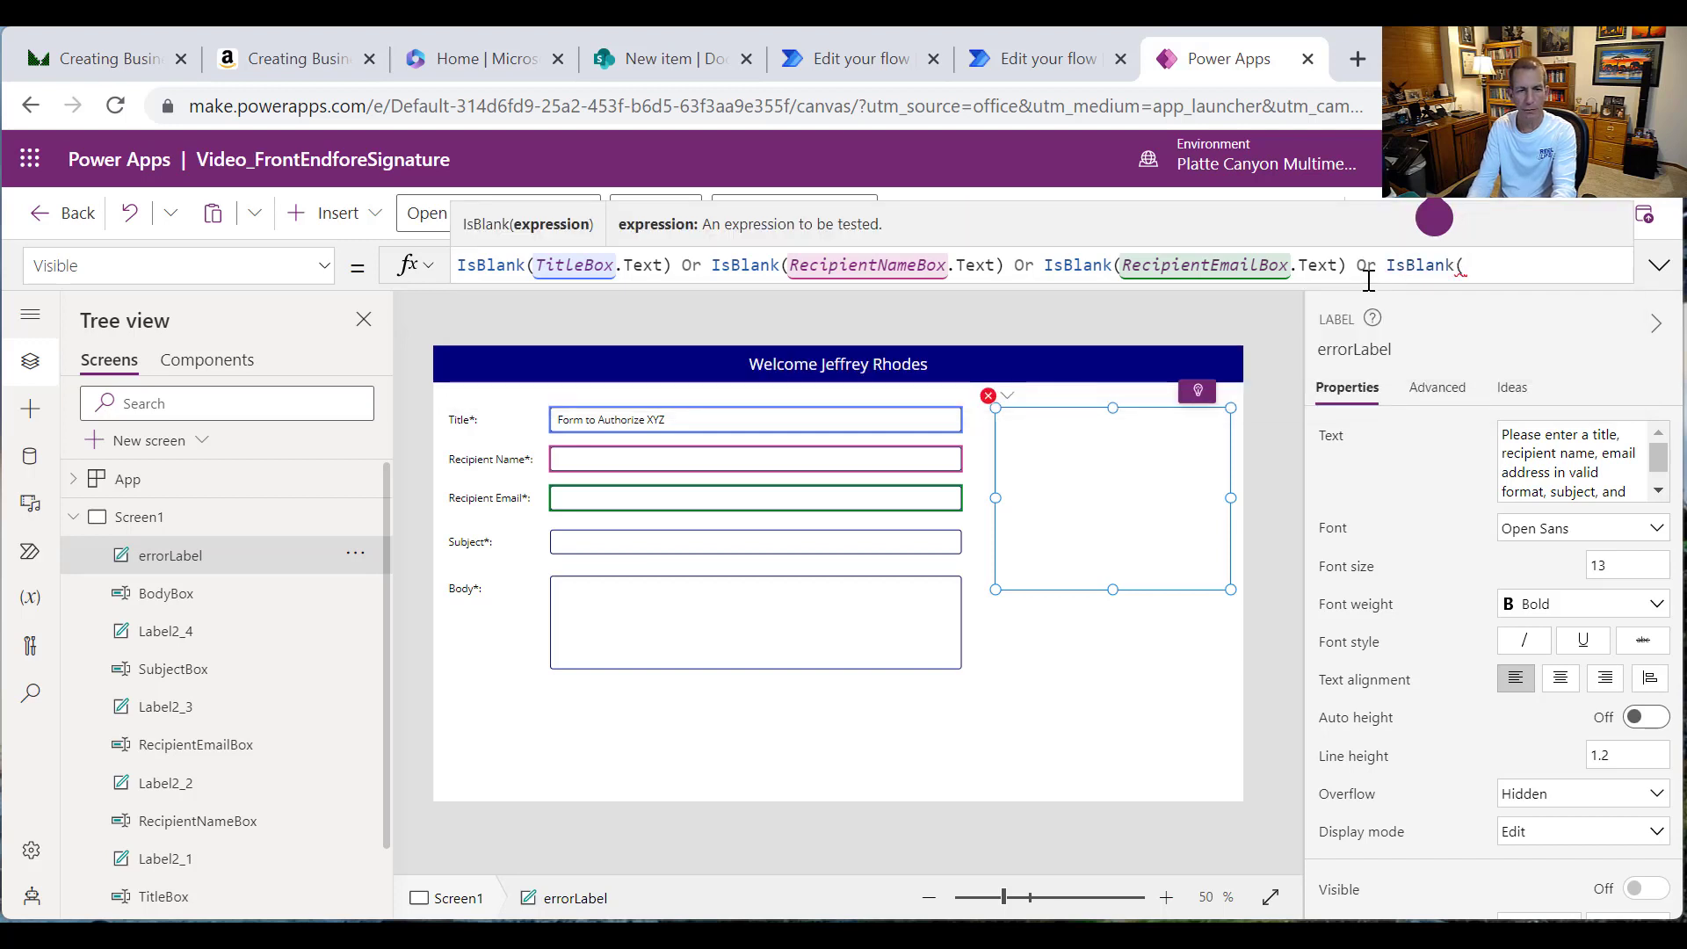
{"action": "type", "text": "Subjec"}
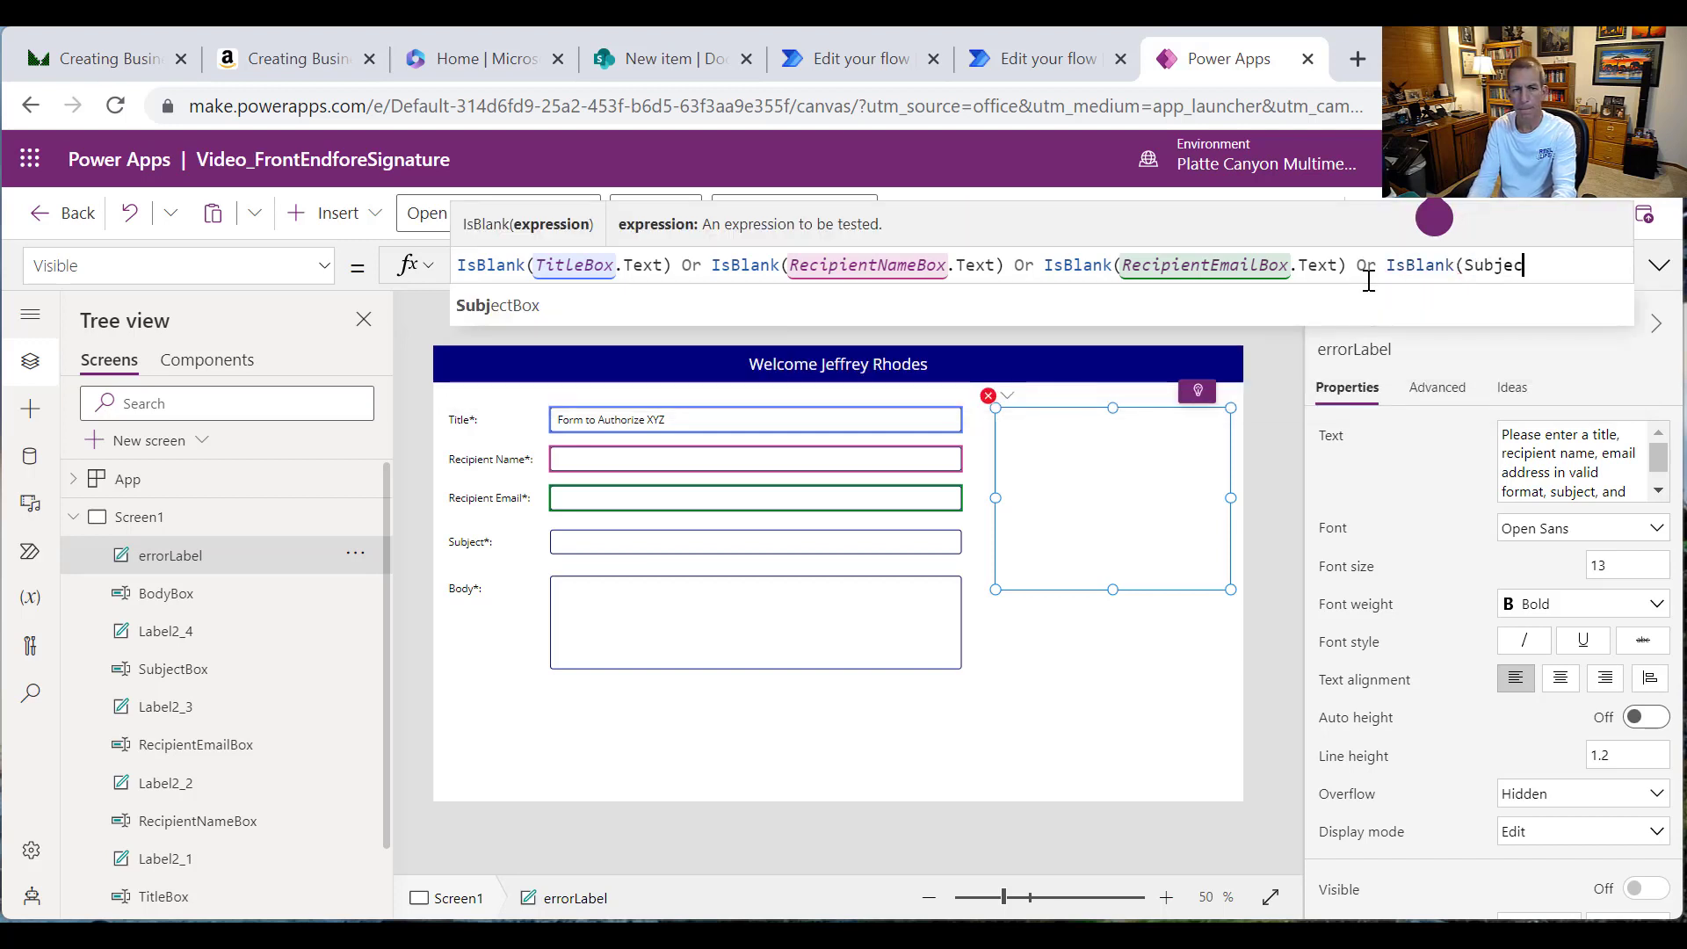
{"action": "type", "text": "tBox.Text"}
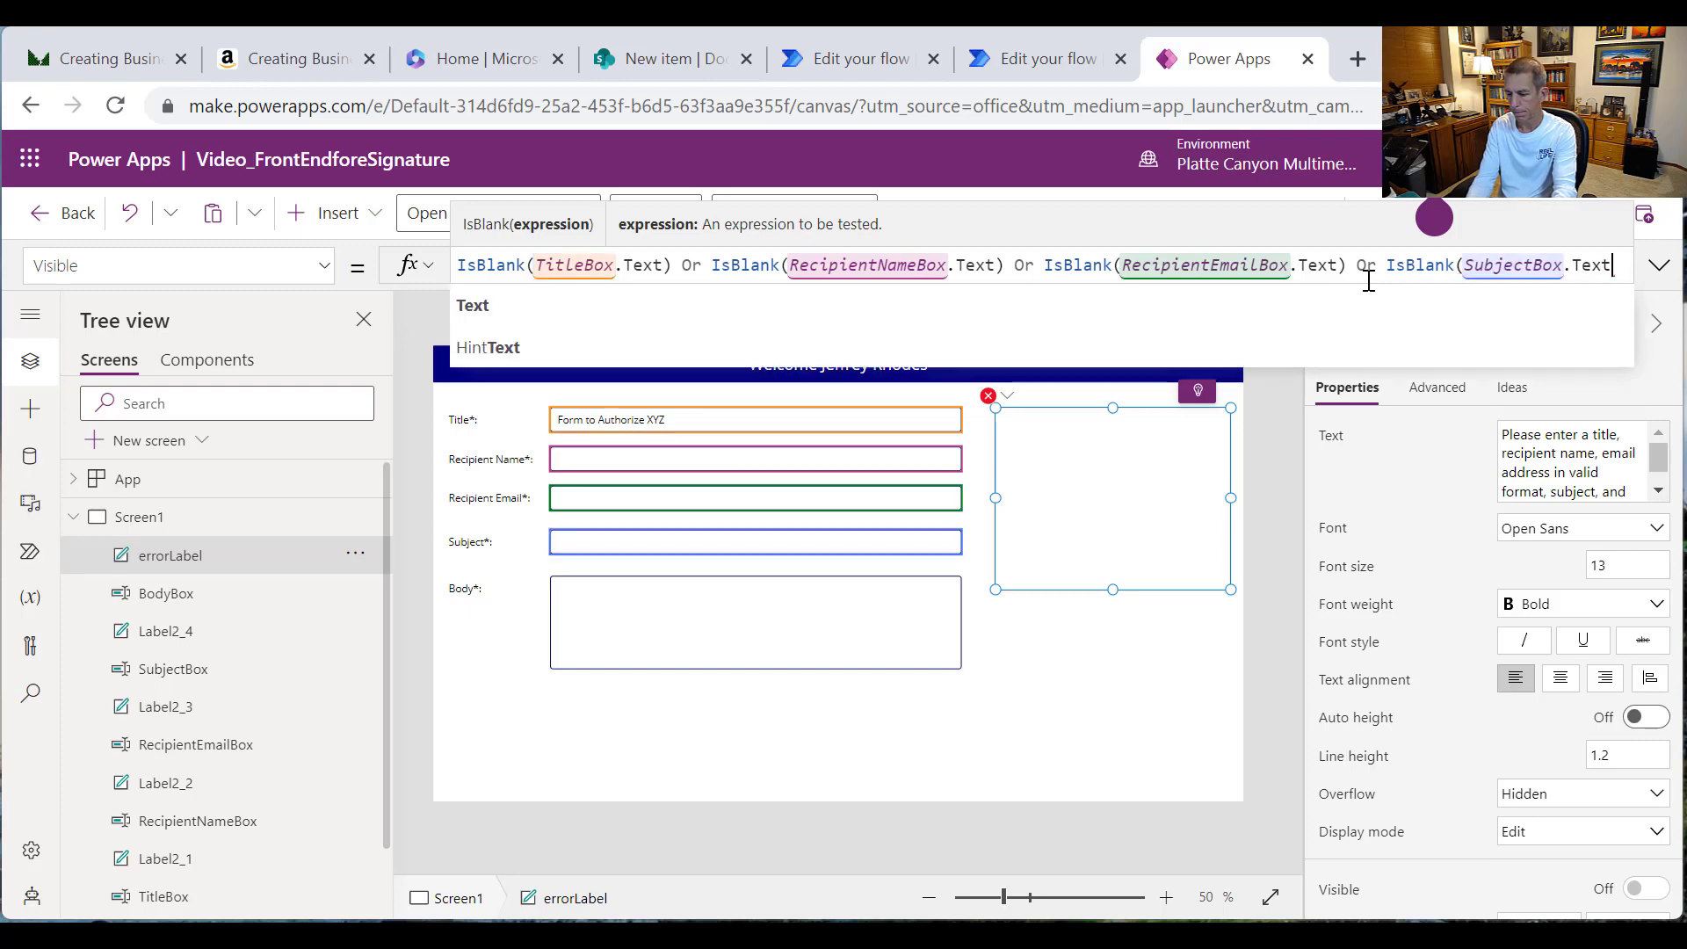
{"action": "type", "text": ") Or"}
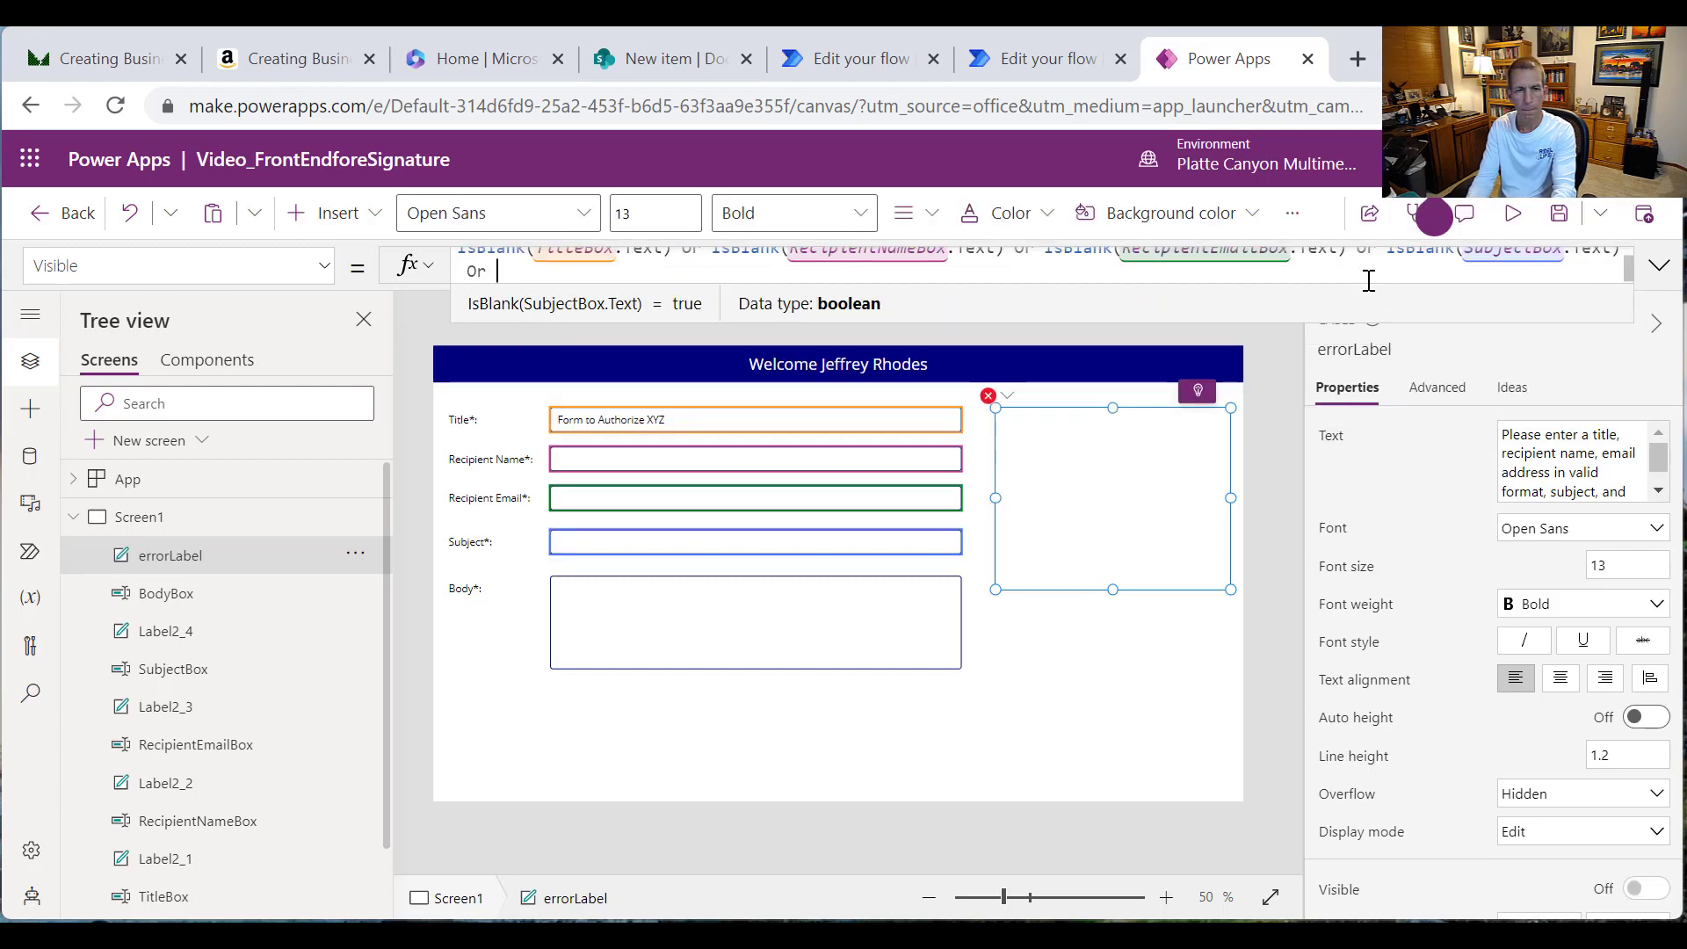
{"action": "type", "text": " IsB"}
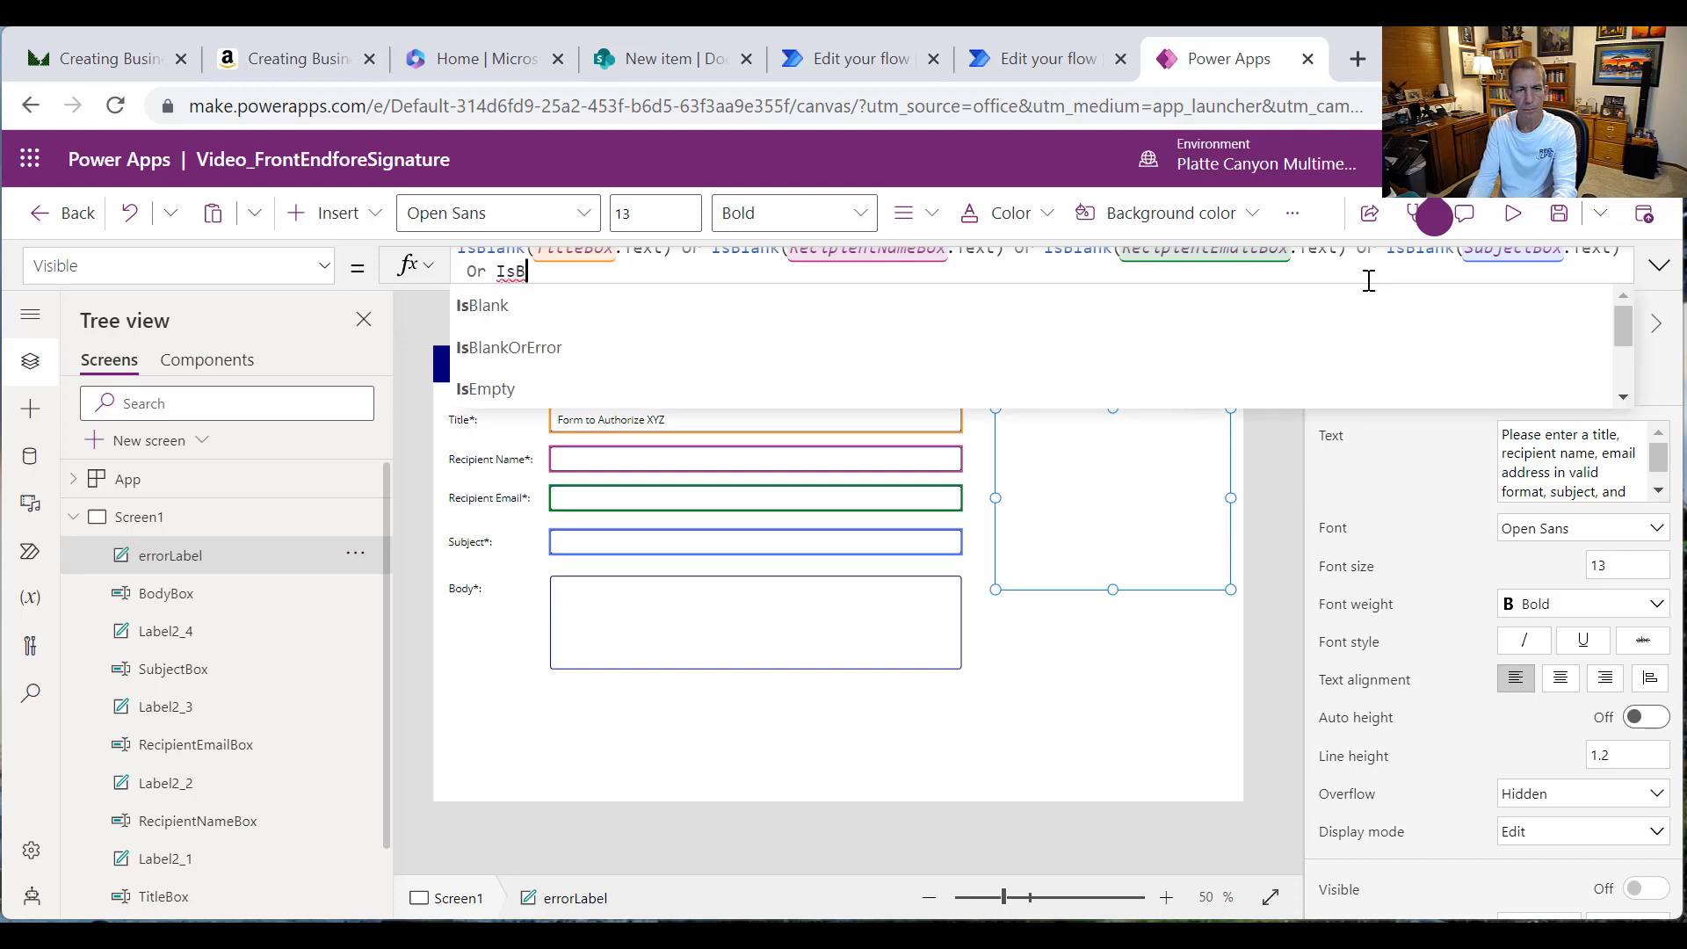
{"action": "type", "text": "lank("}
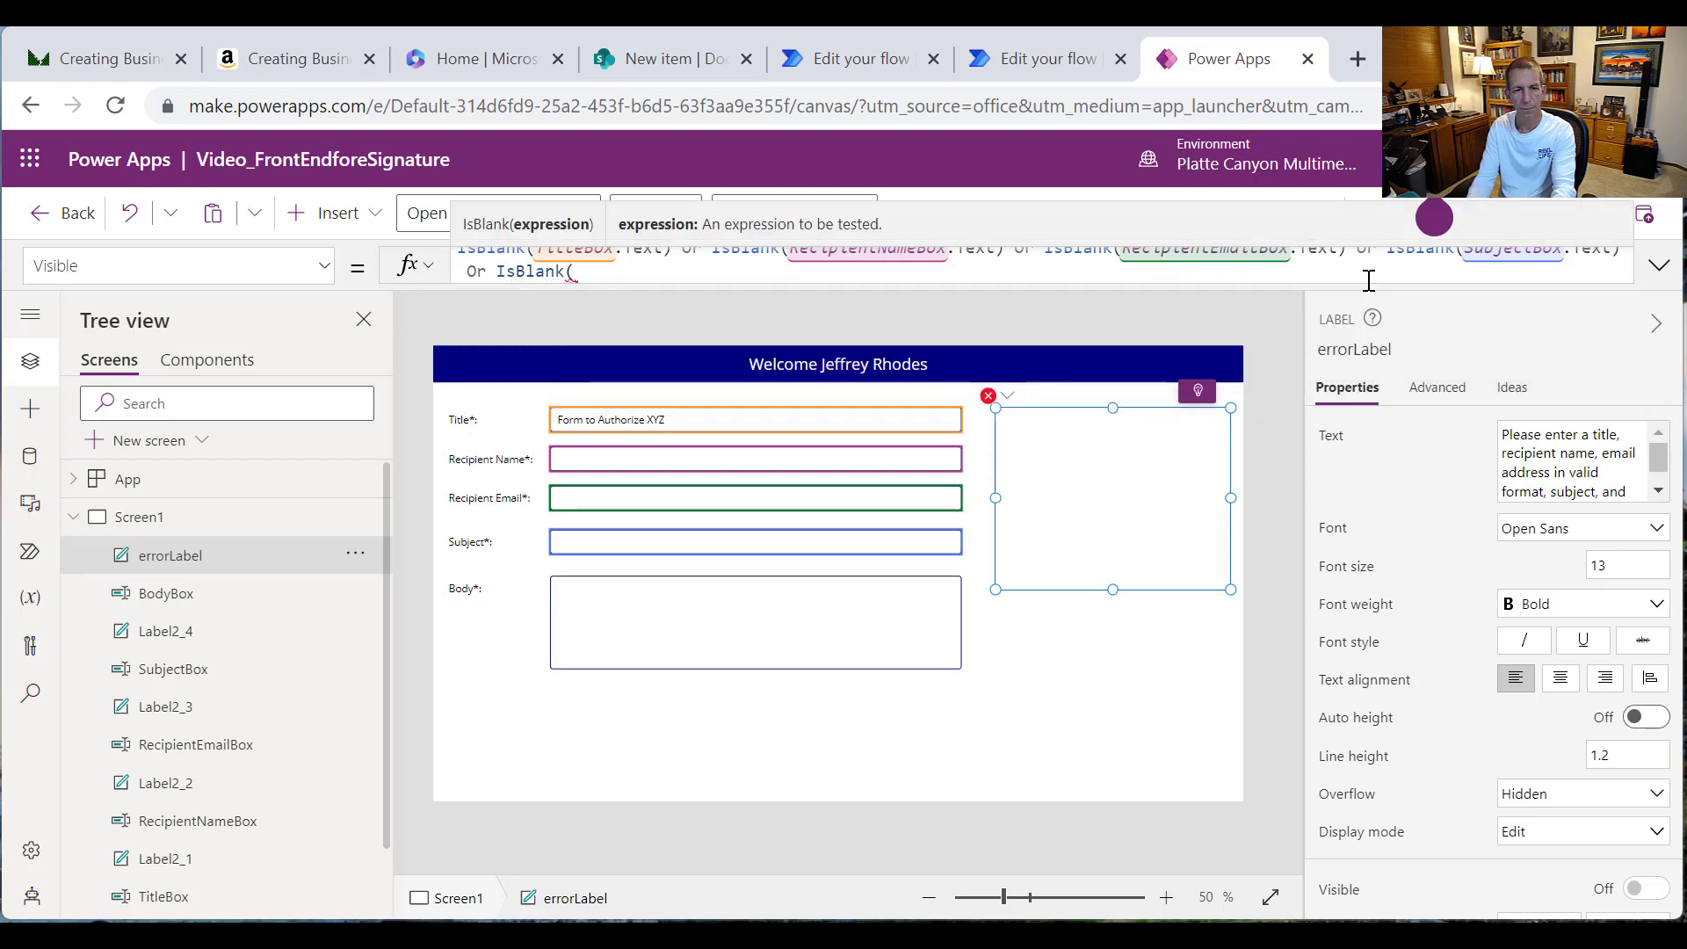
{"action": "type", "text": "BodyBox"}
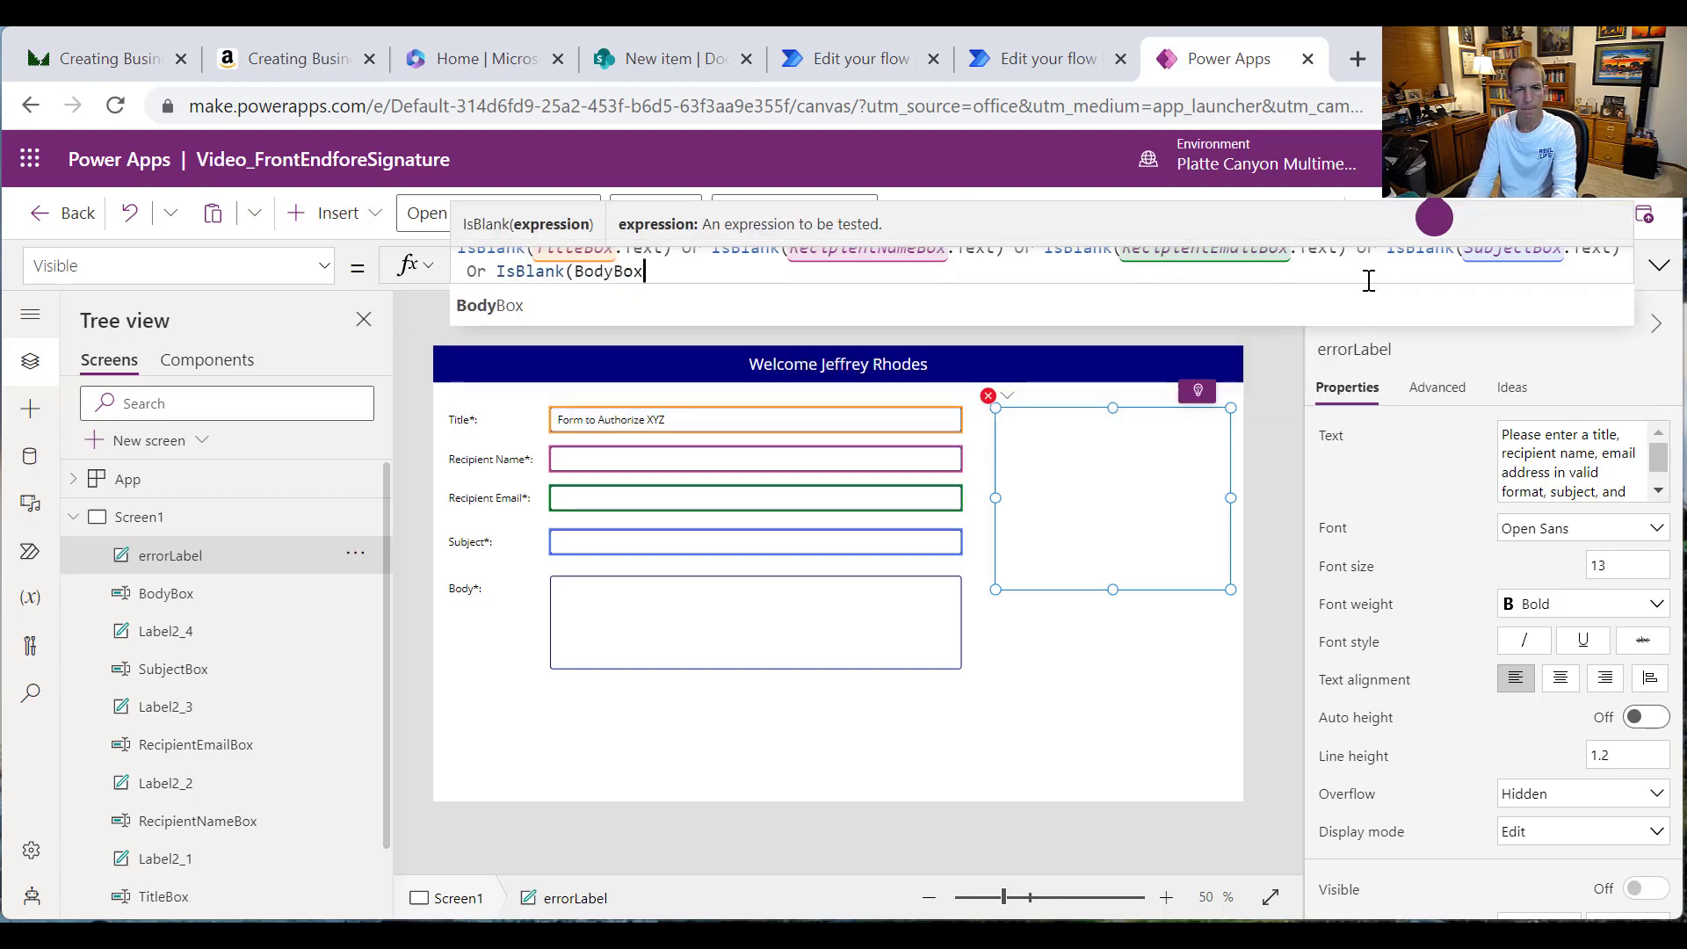
{"action": "type", "text": ".Text)"}
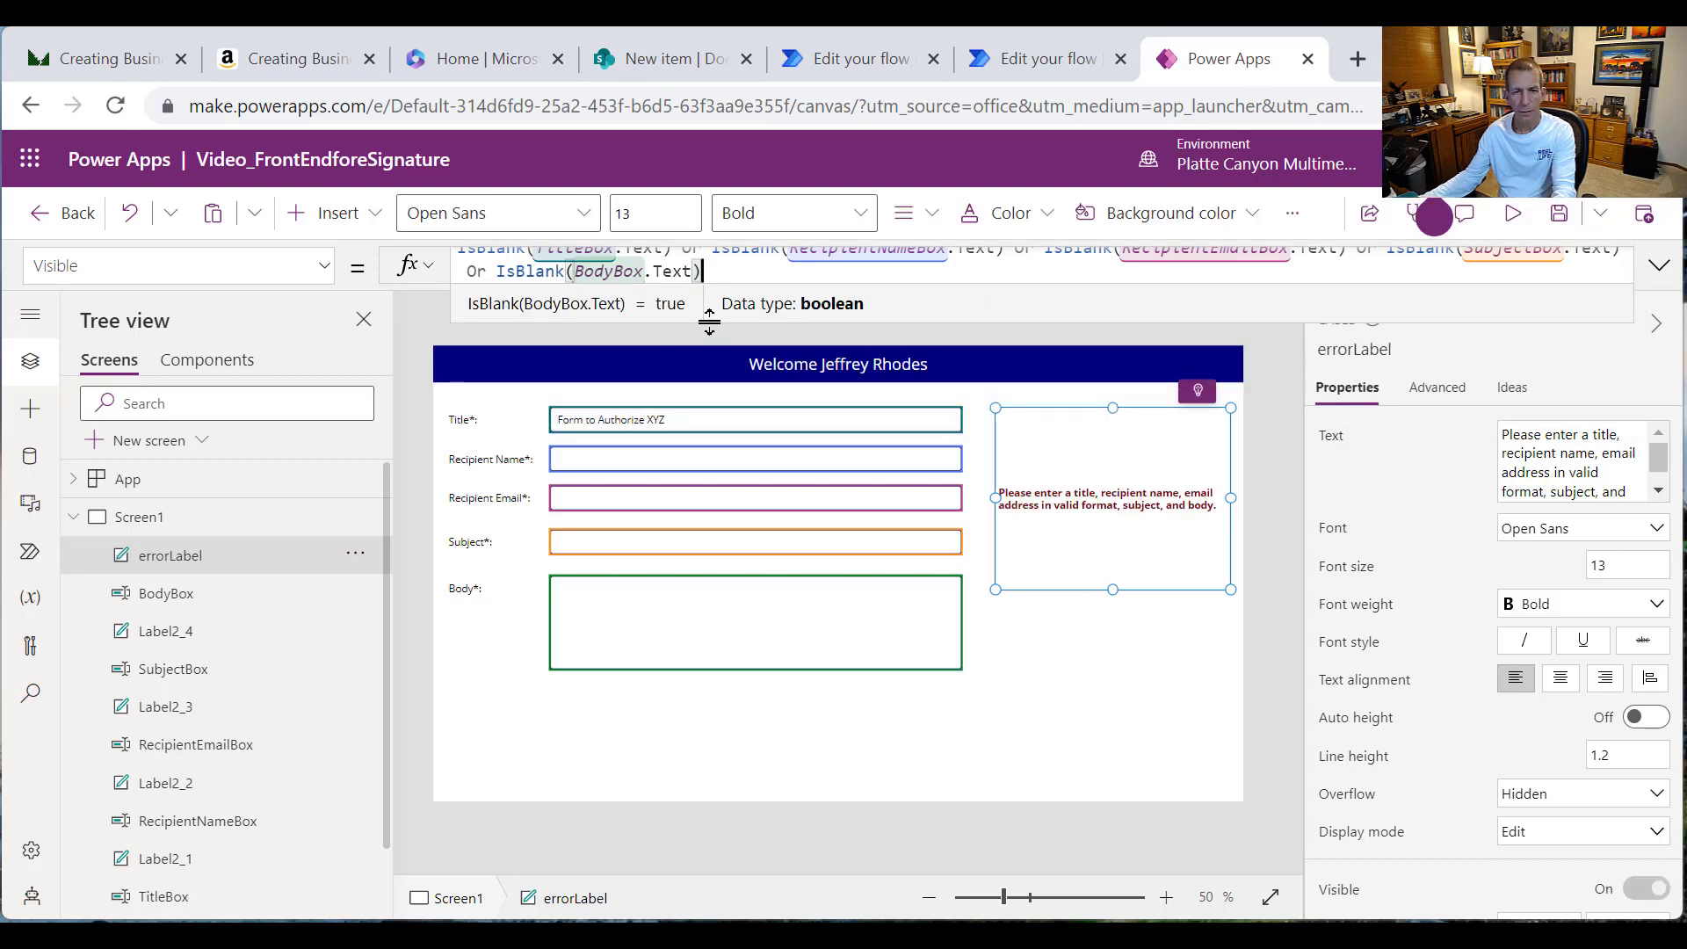
{"action": "left_click_drag", "start_coordinate": [709, 323], "coordinate": [708, 361]}
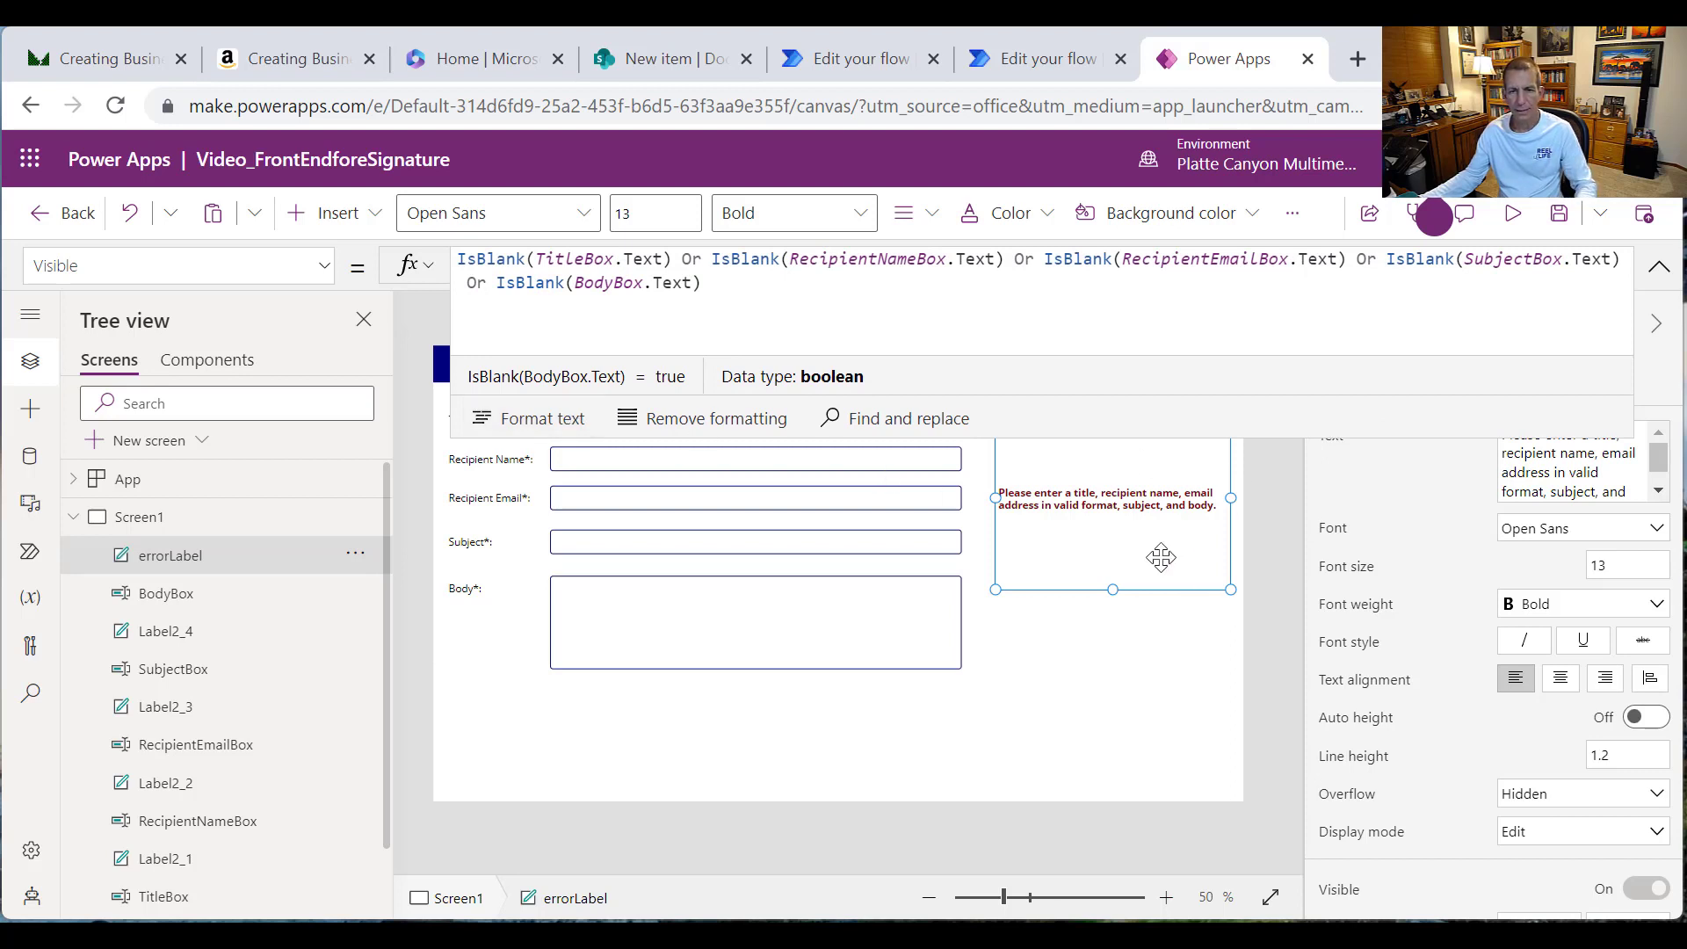
{"action": "left_click", "coordinate": [1073, 726]}
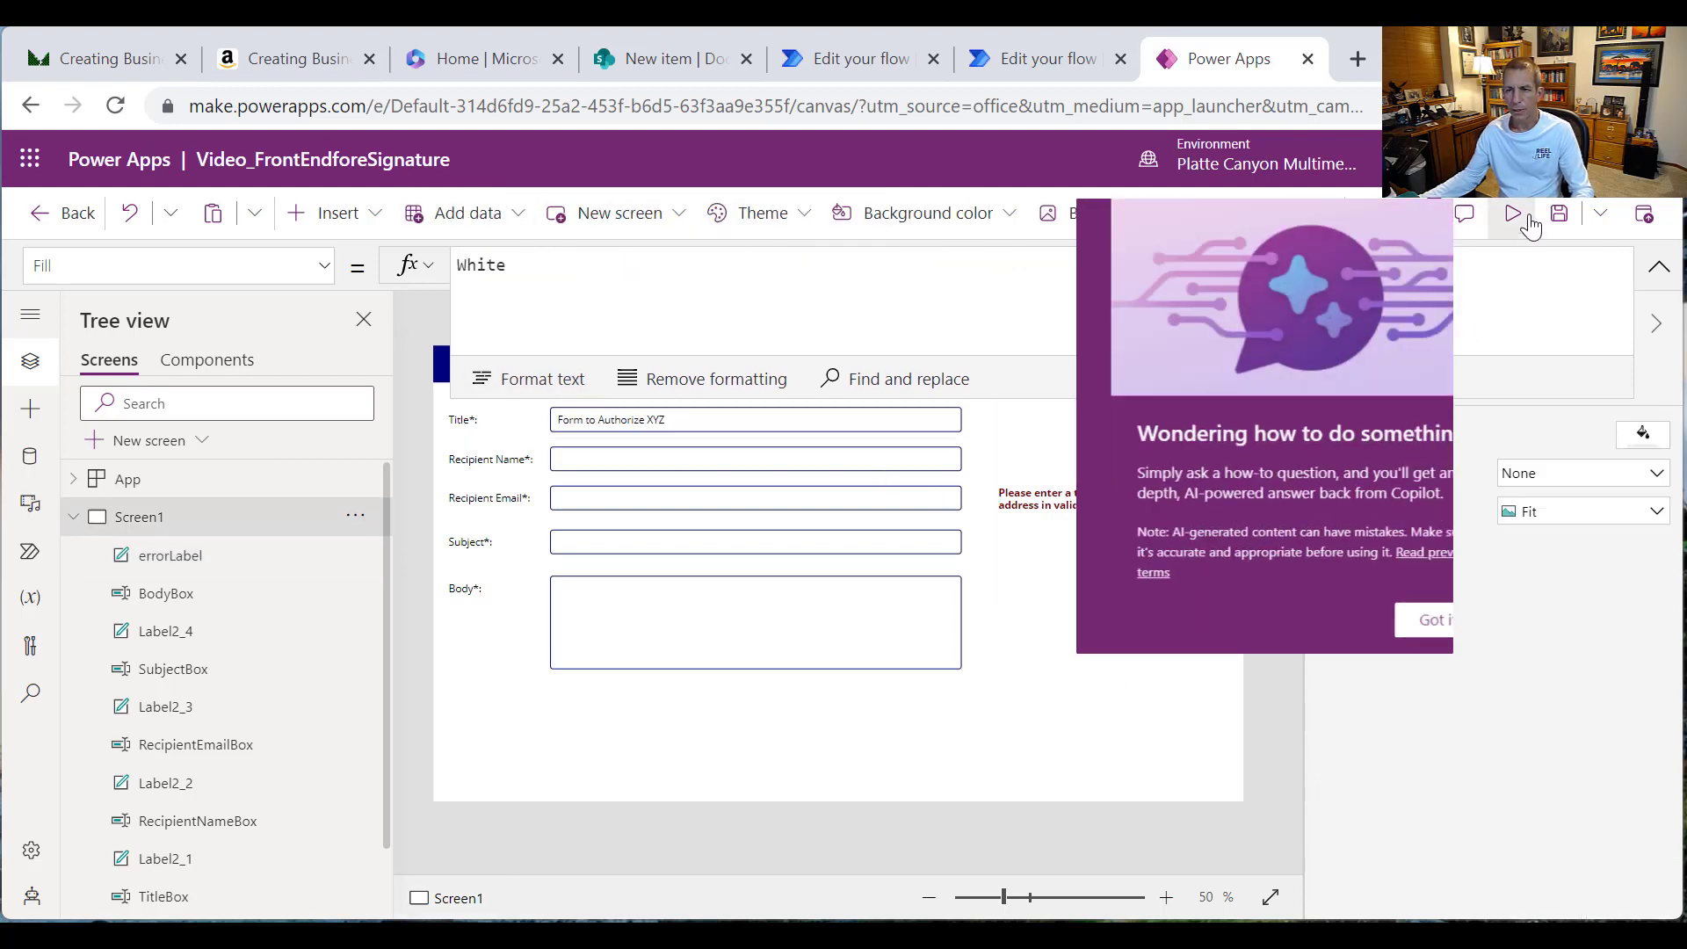
Step: Preview the app and type 'dd' into Recipient Name, Email, Subject and Body so the error hides
{"action": "left_click", "coordinate": [1527, 221]}
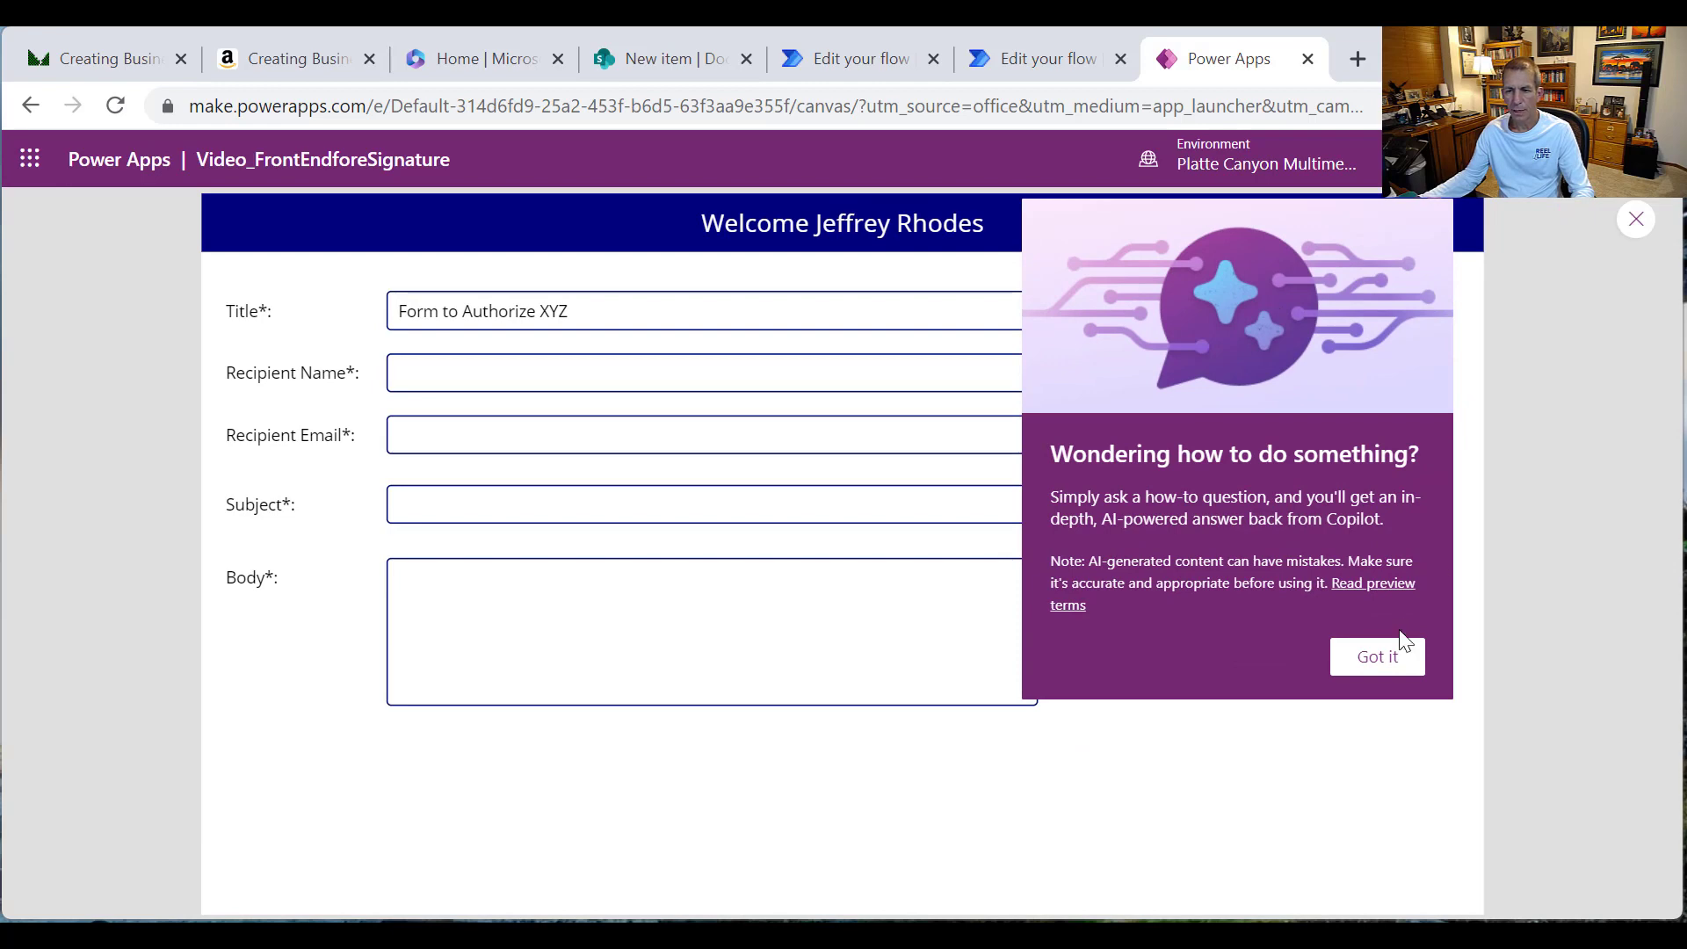
{"action": "left_click", "coordinate": [1400, 646]}
{"action": "left_click", "coordinate": [513, 378]}
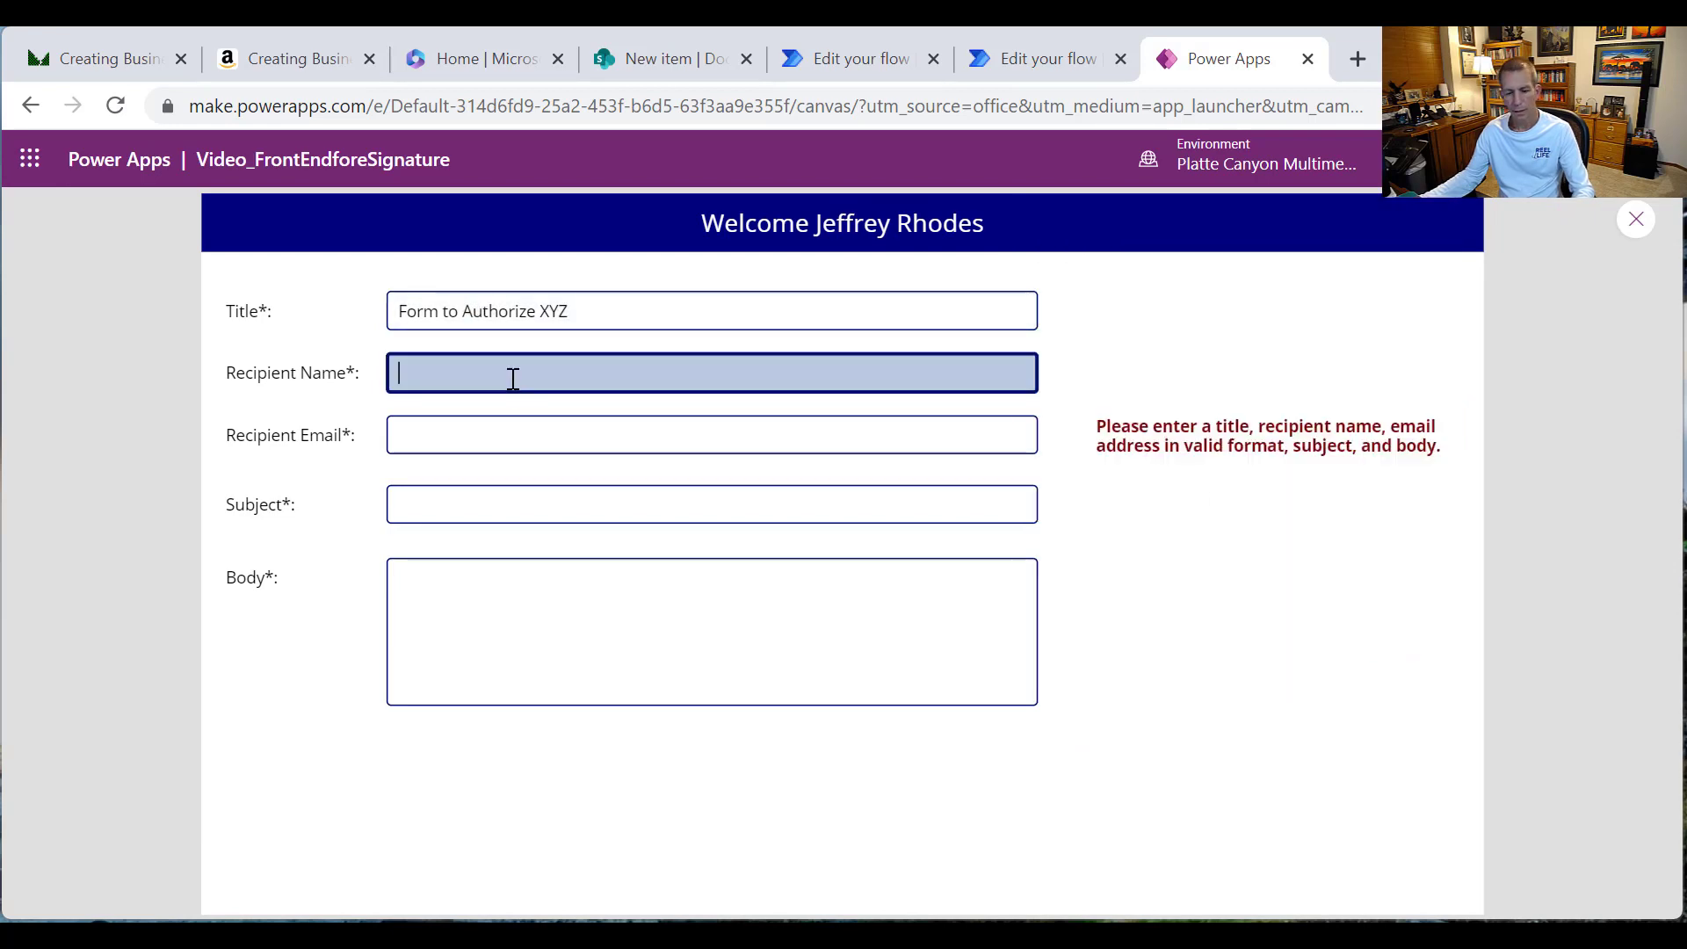
{"action": "type", "text": "dd"}
{"action": "left_click", "coordinate": [470, 424]}
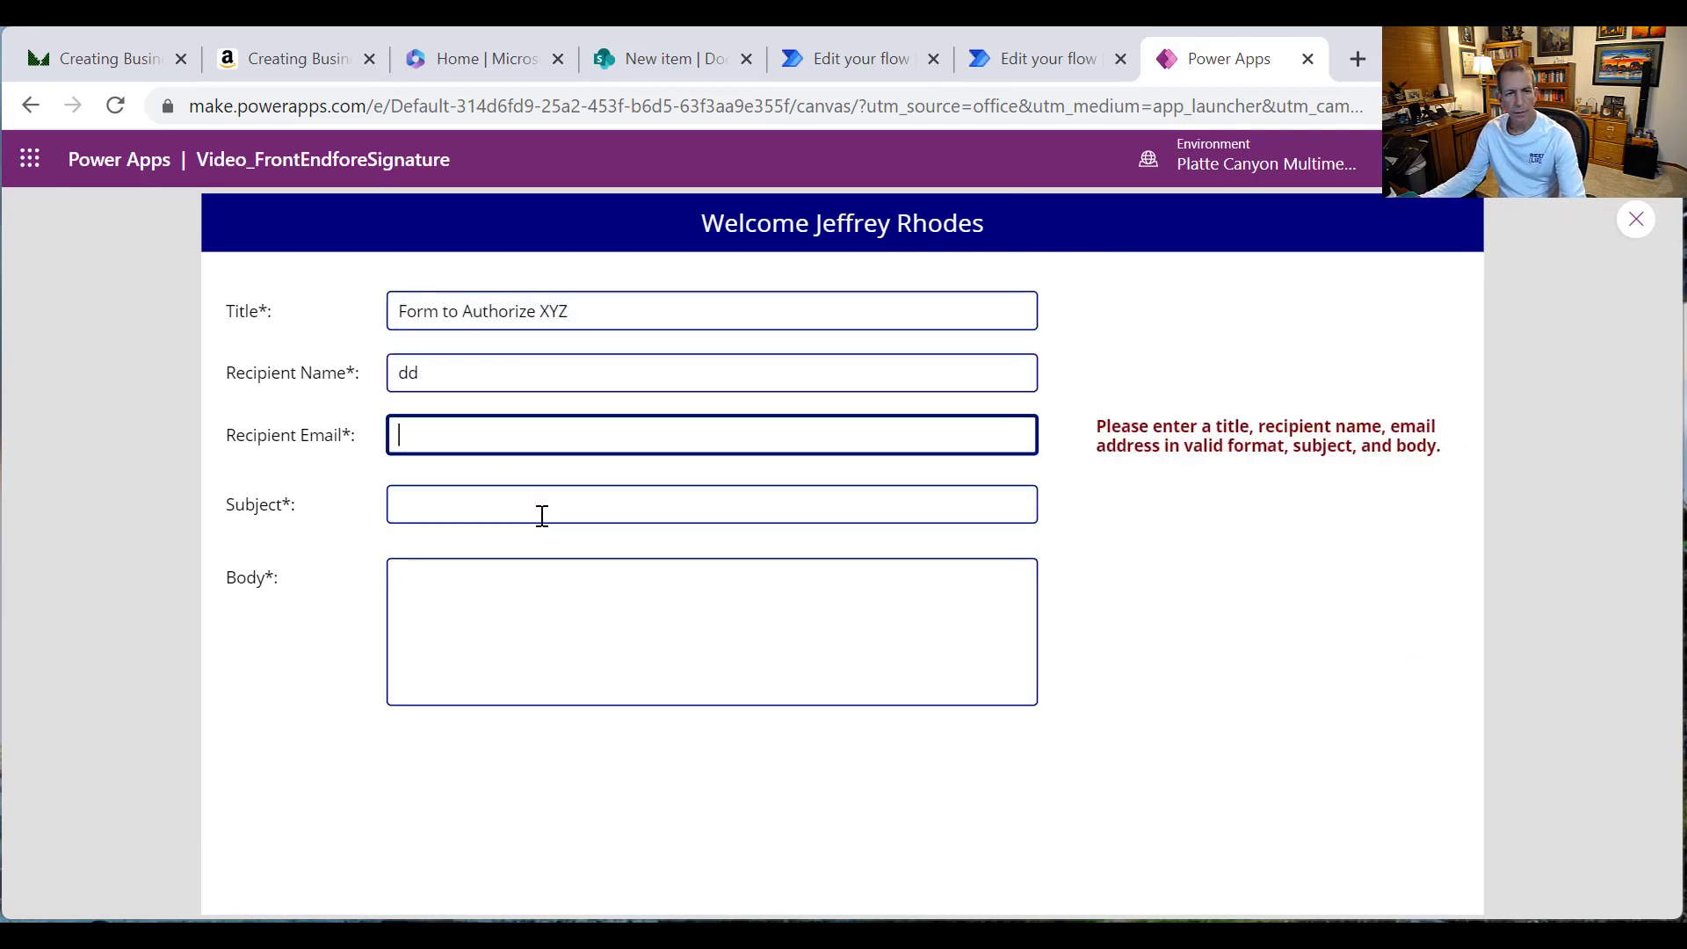
{"action": "type", "text": "dd"}
{"action": "left_click", "coordinate": [504, 508]}
{"action": "type", "text": "dd"}
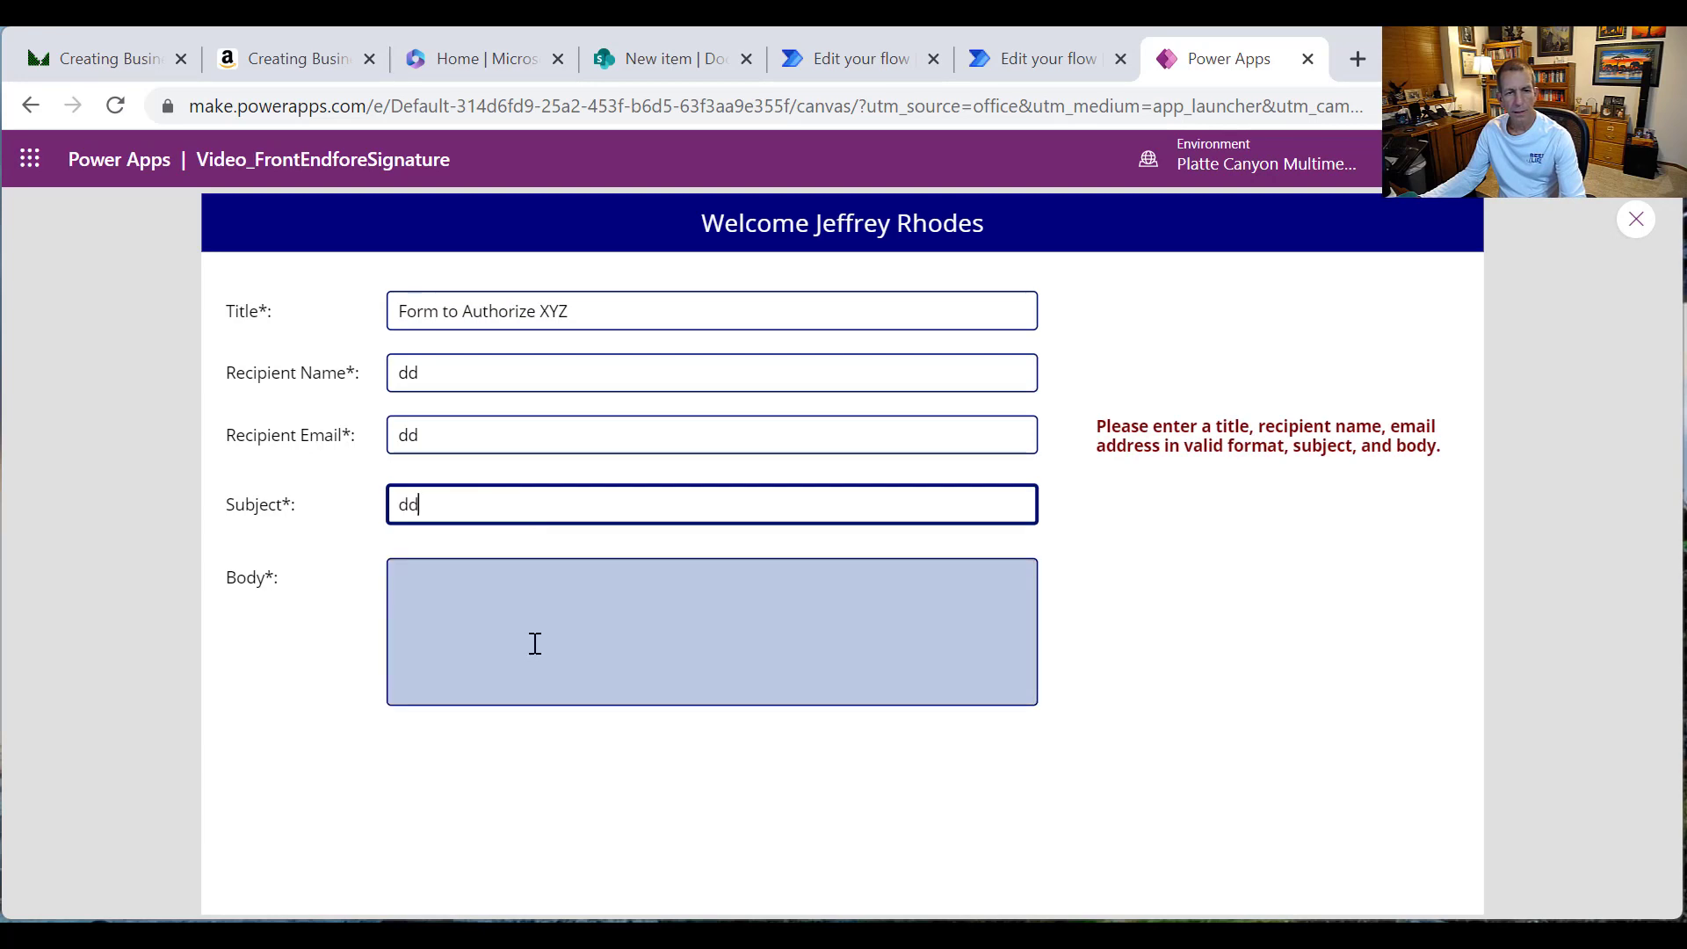
{"action": "left_click", "coordinate": [536, 643]}
{"action": "type", "text": "dd"}
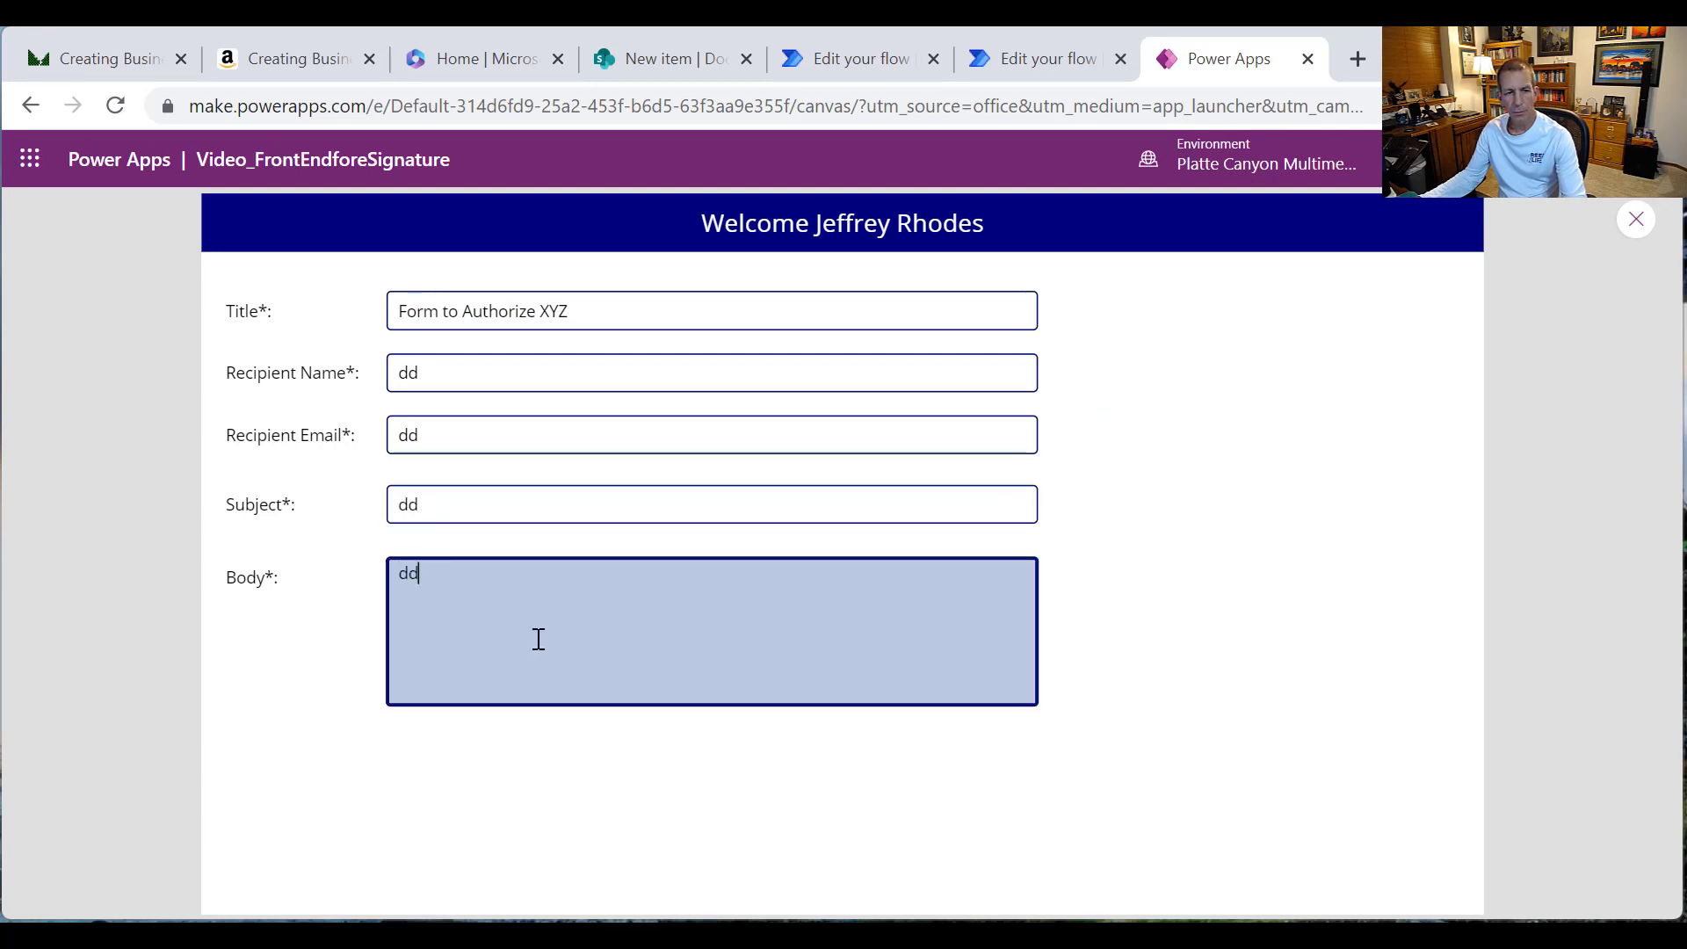
Step: Empty the Body, Subject and Recipient Email fields to bring the error back, then exit preview
{"action": "key", "text": "BackSpace"}
{"action": "key", "text": "BackSpace"}
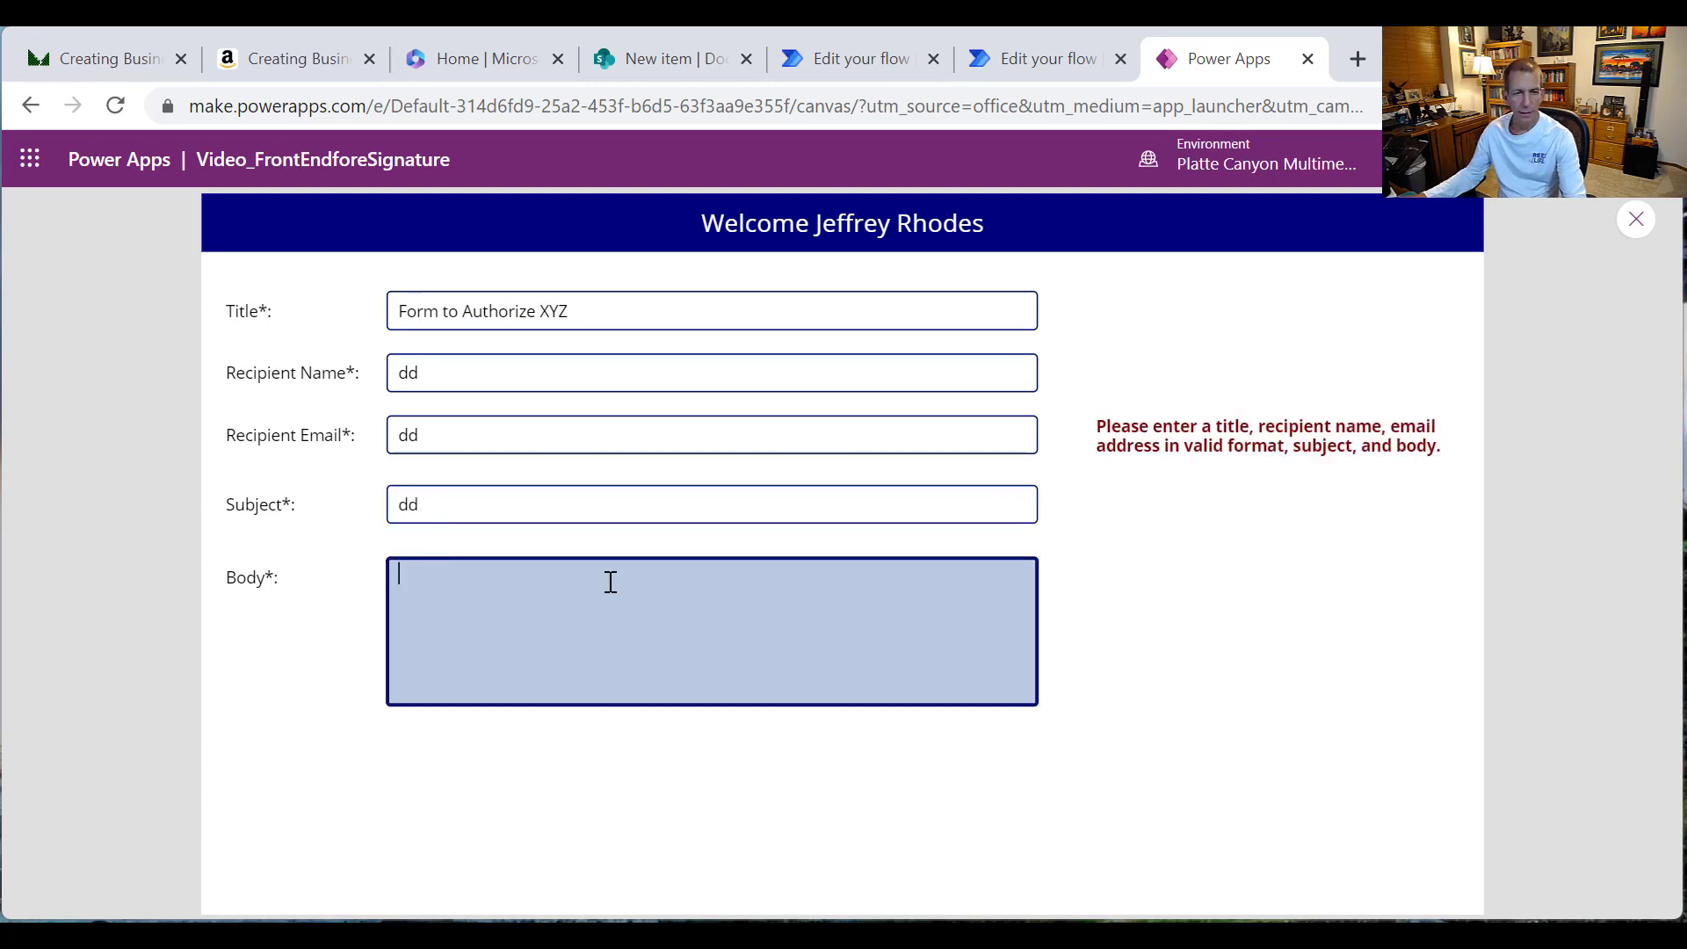
{"action": "left_click", "coordinate": [472, 493]}
{"action": "key", "text": "BackSpace"}
{"action": "key", "text": "BackSpace"}
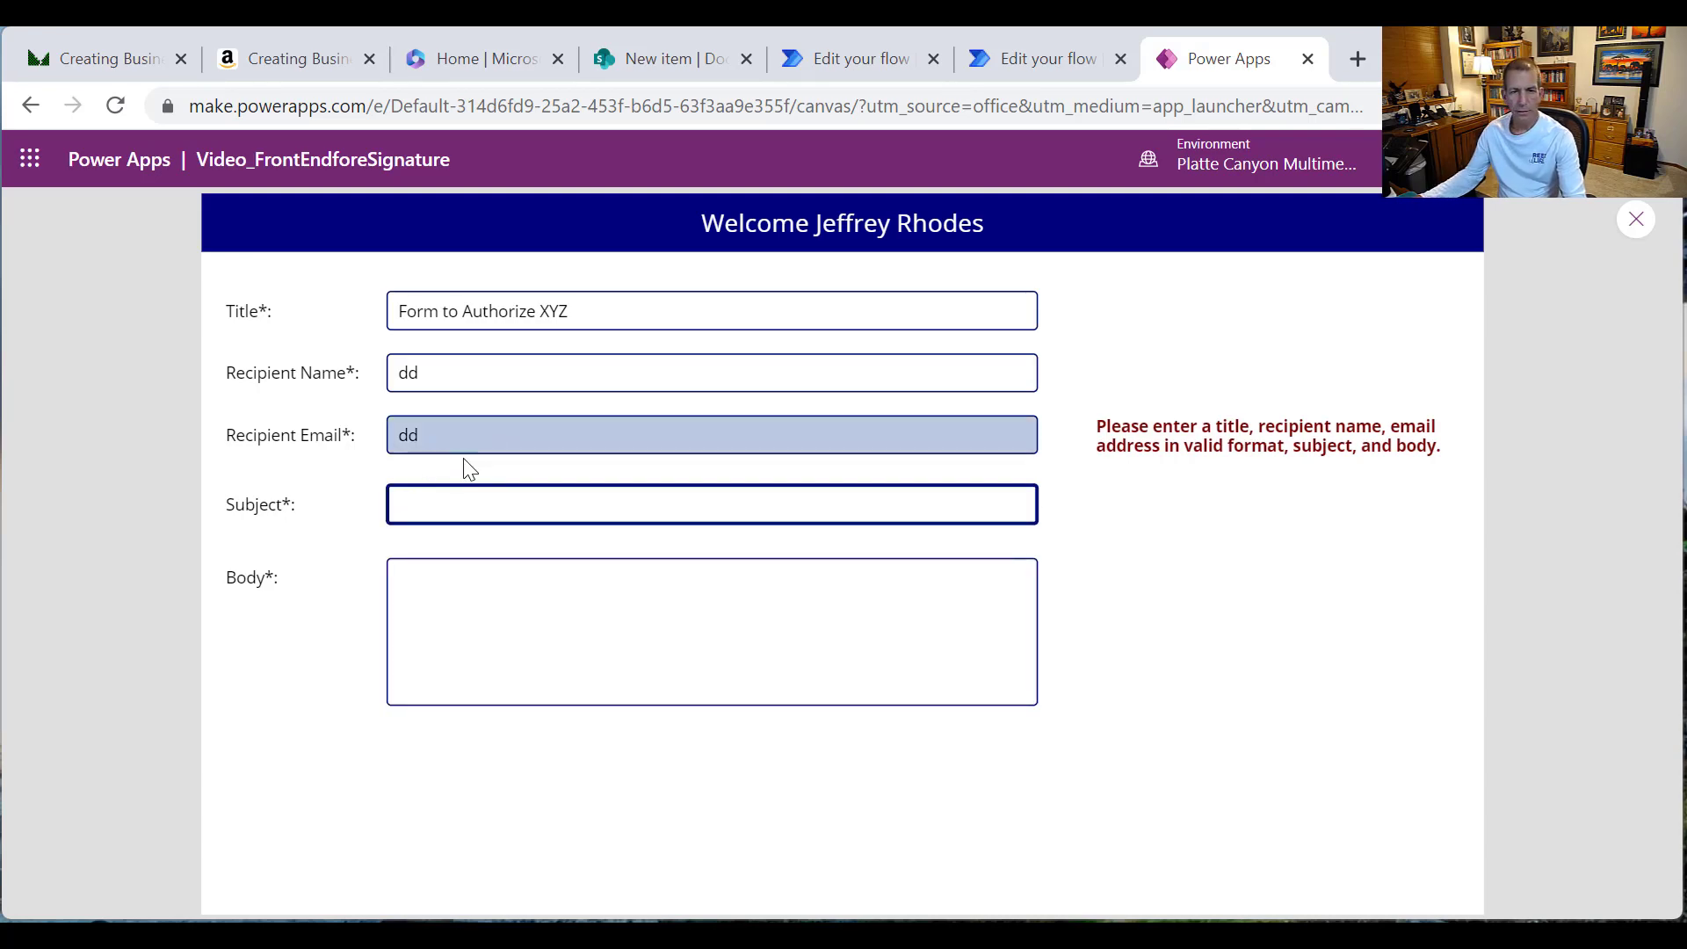
{"action": "left_click", "coordinate": [482, 434]}
{"action": "key", "text": "BackSpace"}
{"action": "key", "text": "BackSpace"}
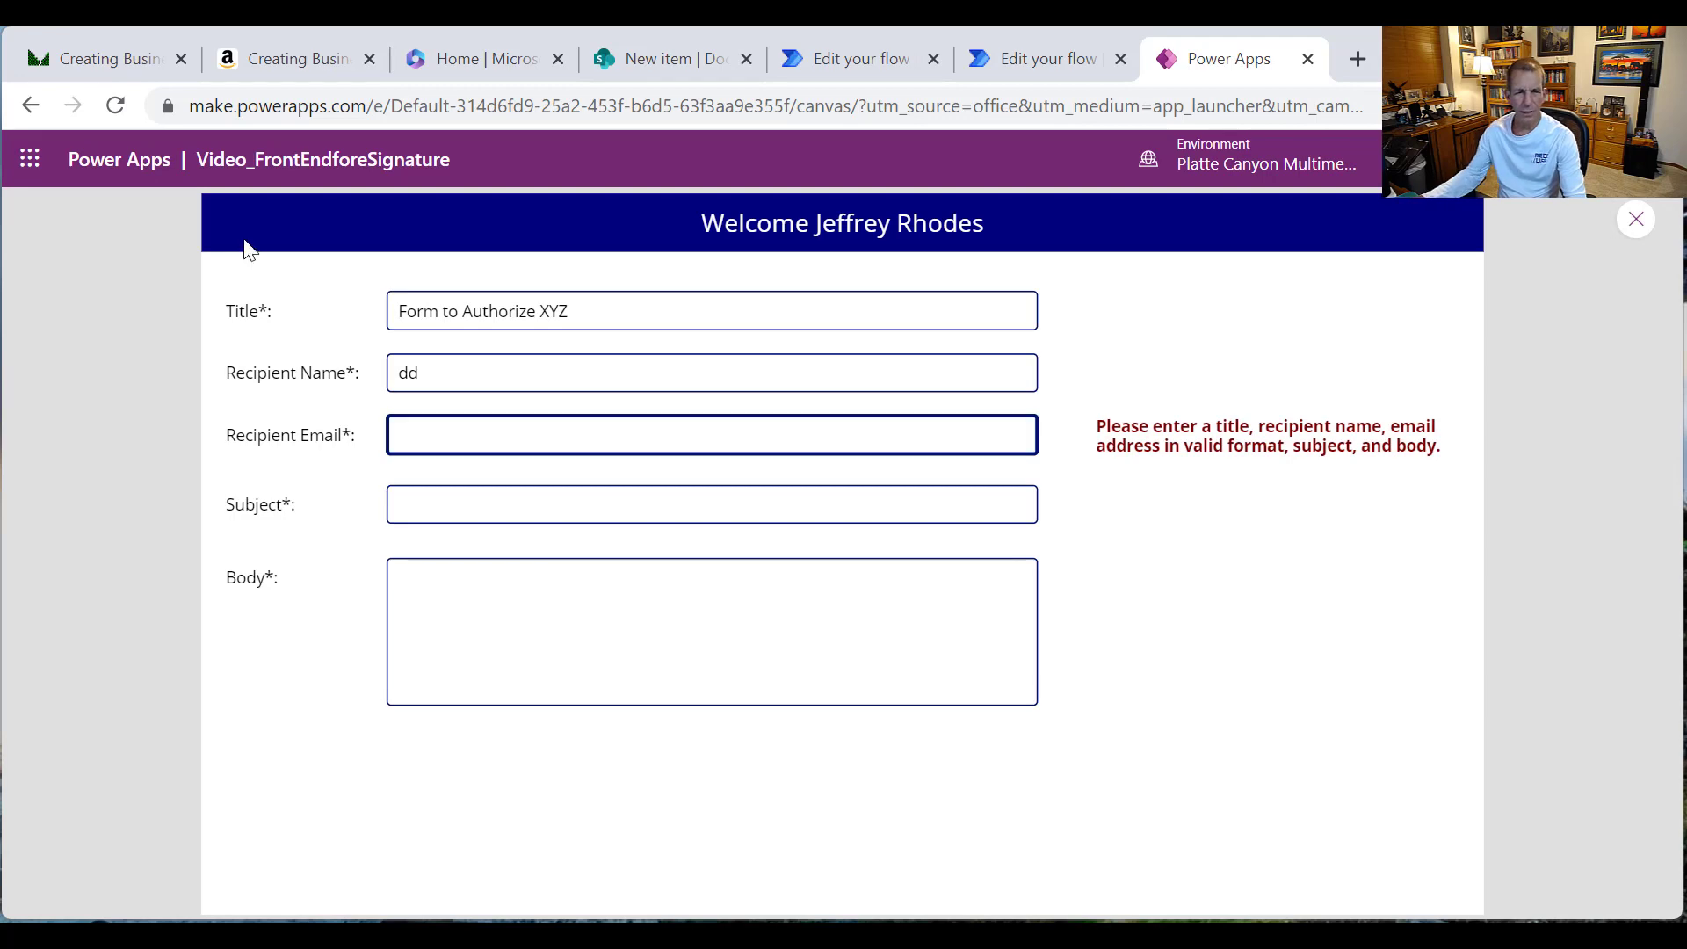
{"action": "left_click", "coordinate": [415, 372]}
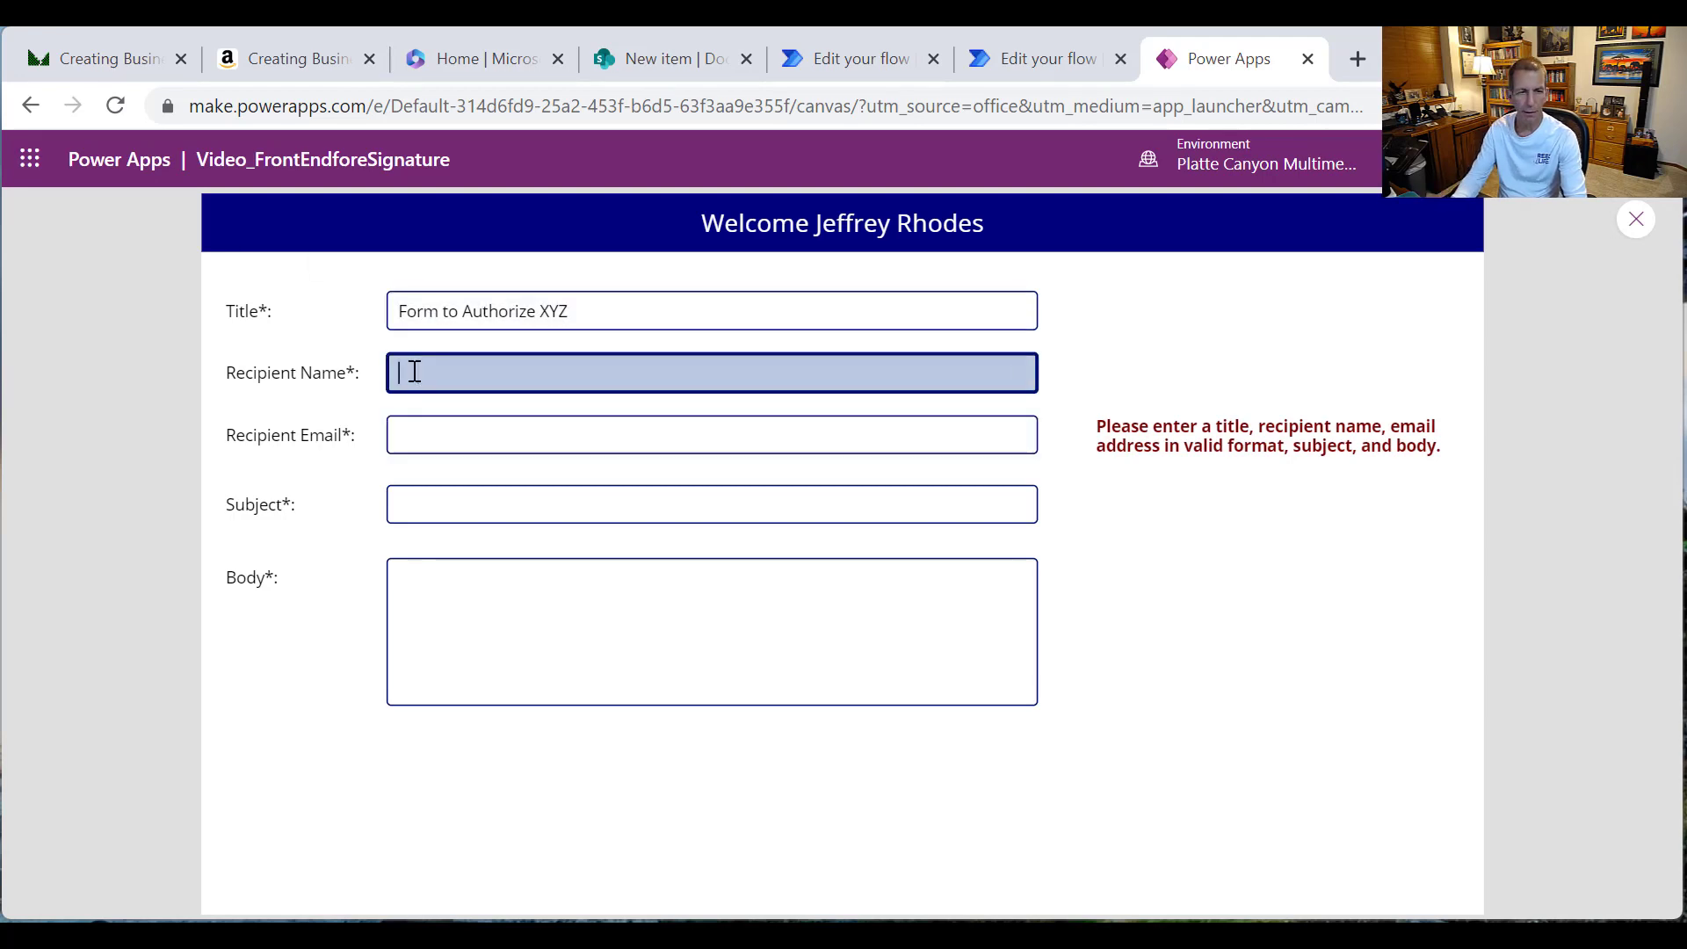
{"action": "left_click", "coordinate": [1638, 223]}
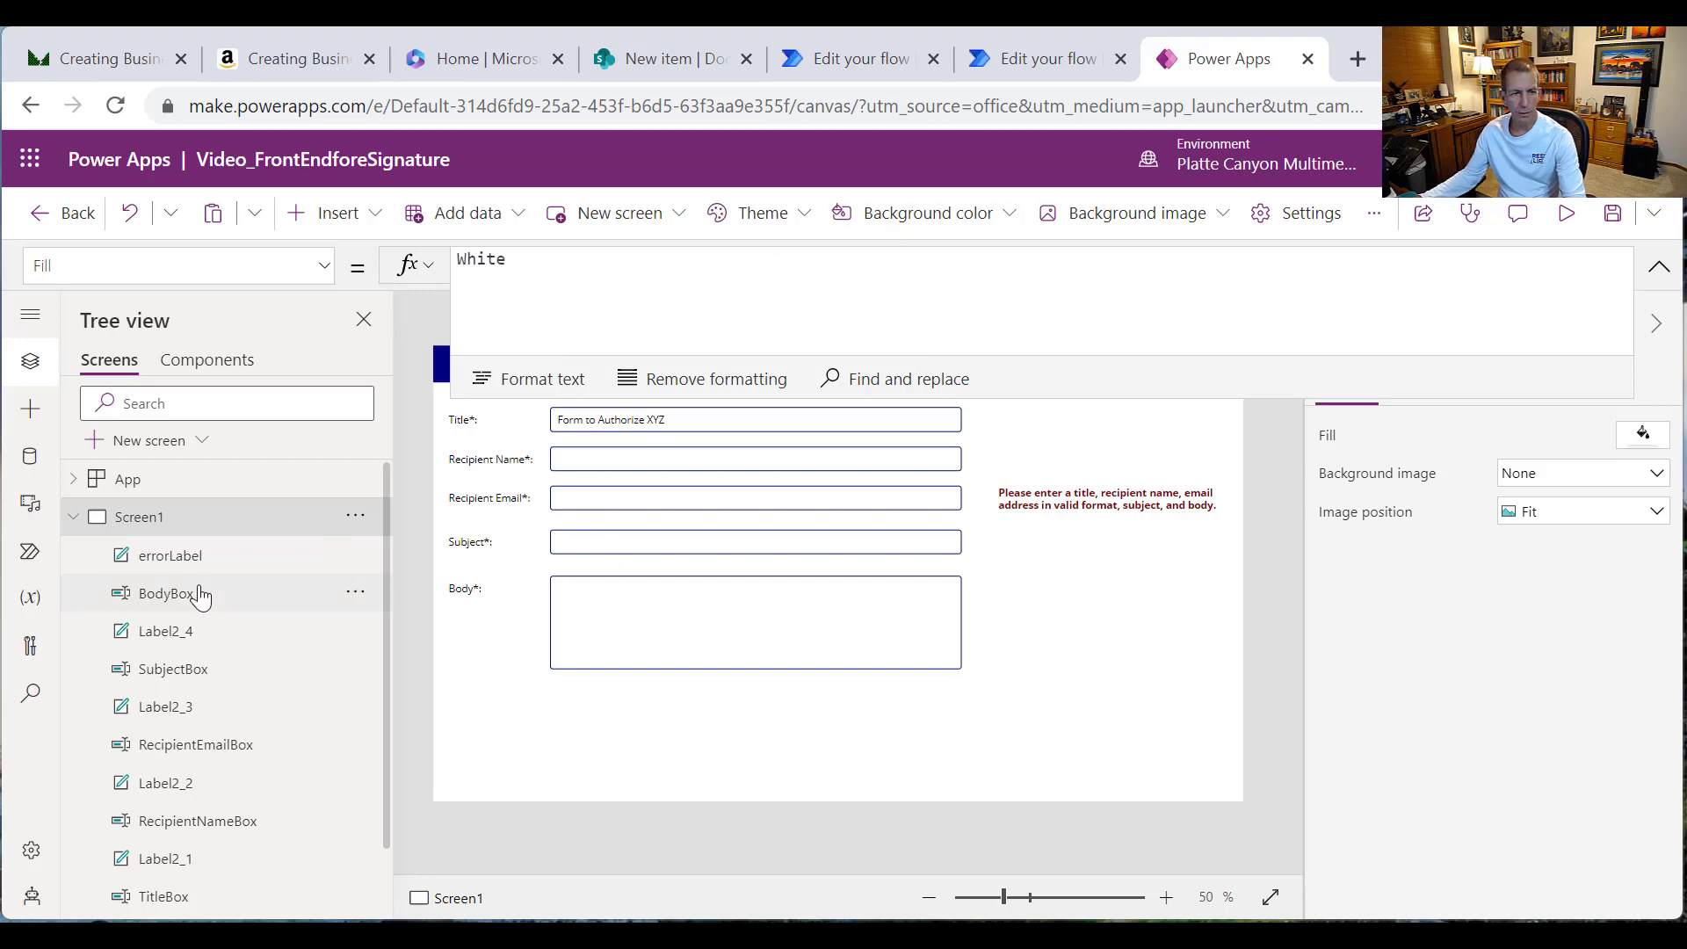
Step: Append Or !IsMatch(RecipientEmailBox.Text, Match.Email) to errorLabel's Visible formula
{"action": "left_click", "coordinate": [1045, 511]}
{"action": "left_click", "coordinate": [771, 297]}
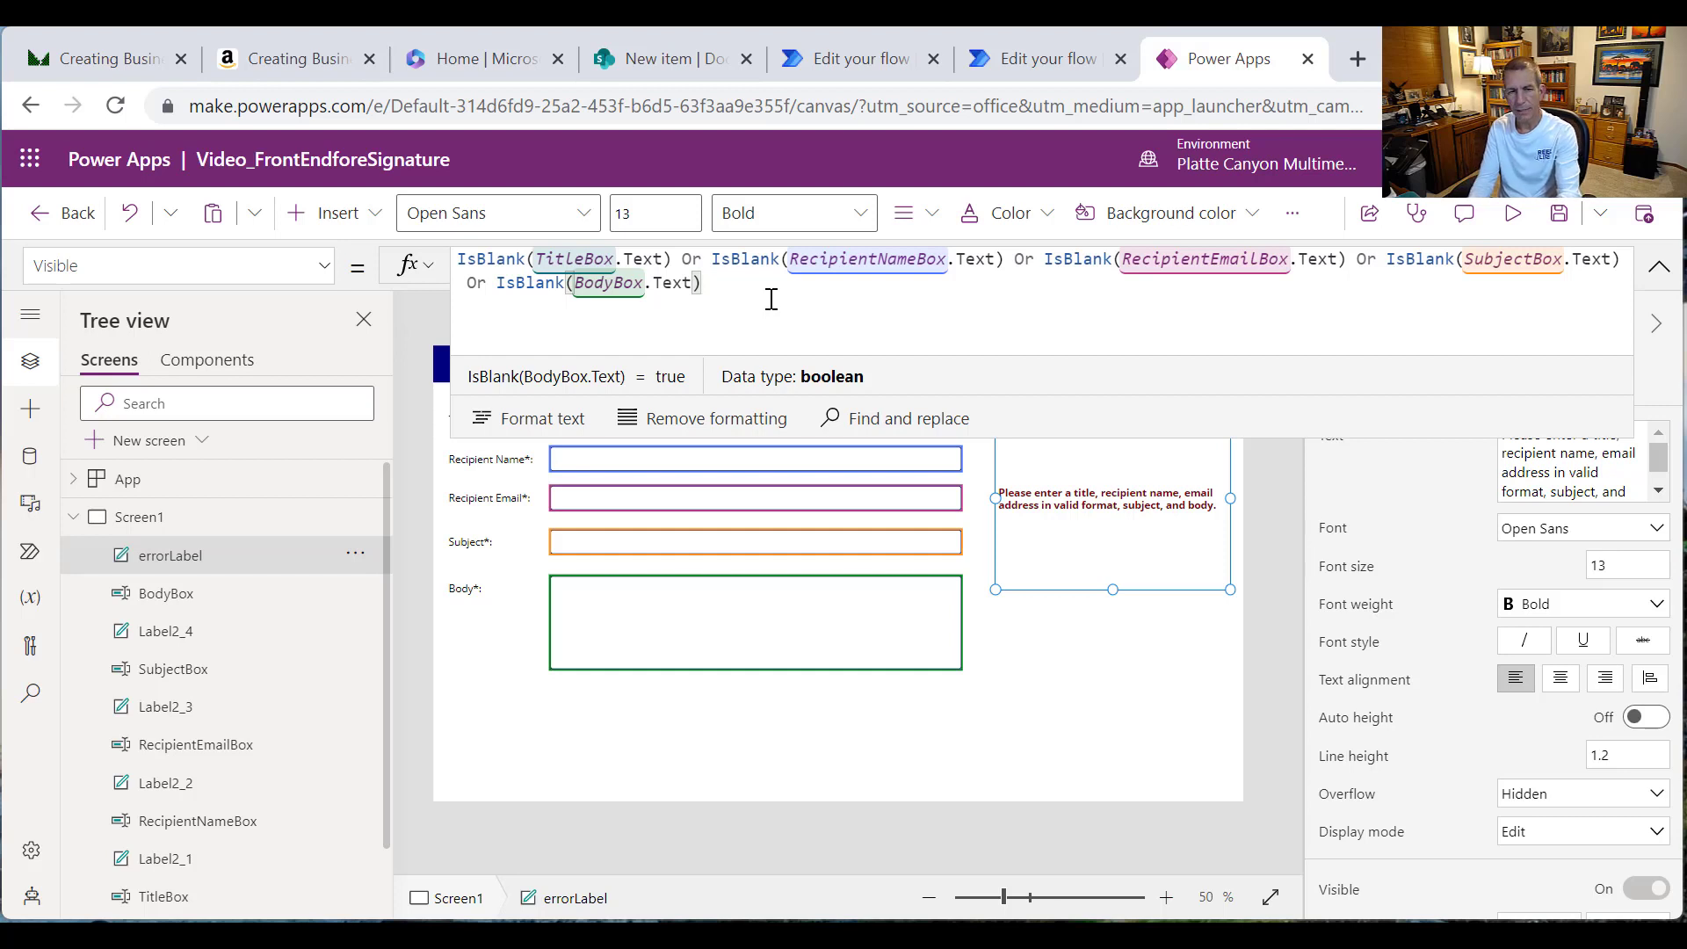
{"action": "type", "text": "Or"}
{"action": "type", "text": " IsMat"}
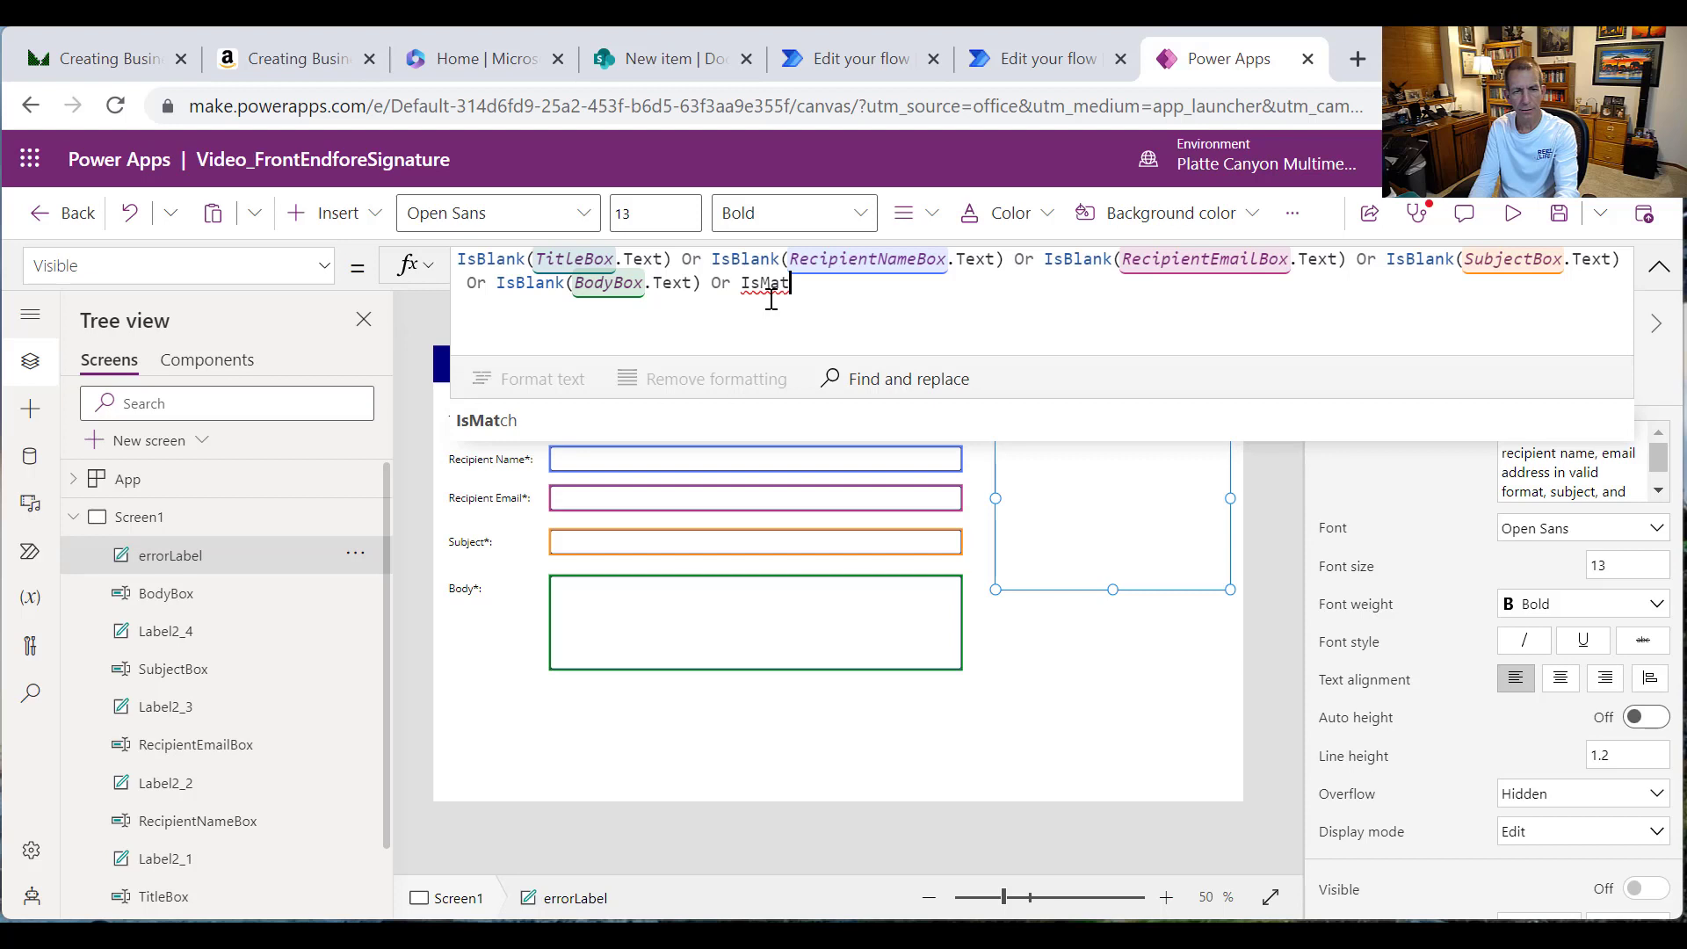
{"action": "key", "text": "Tab"}
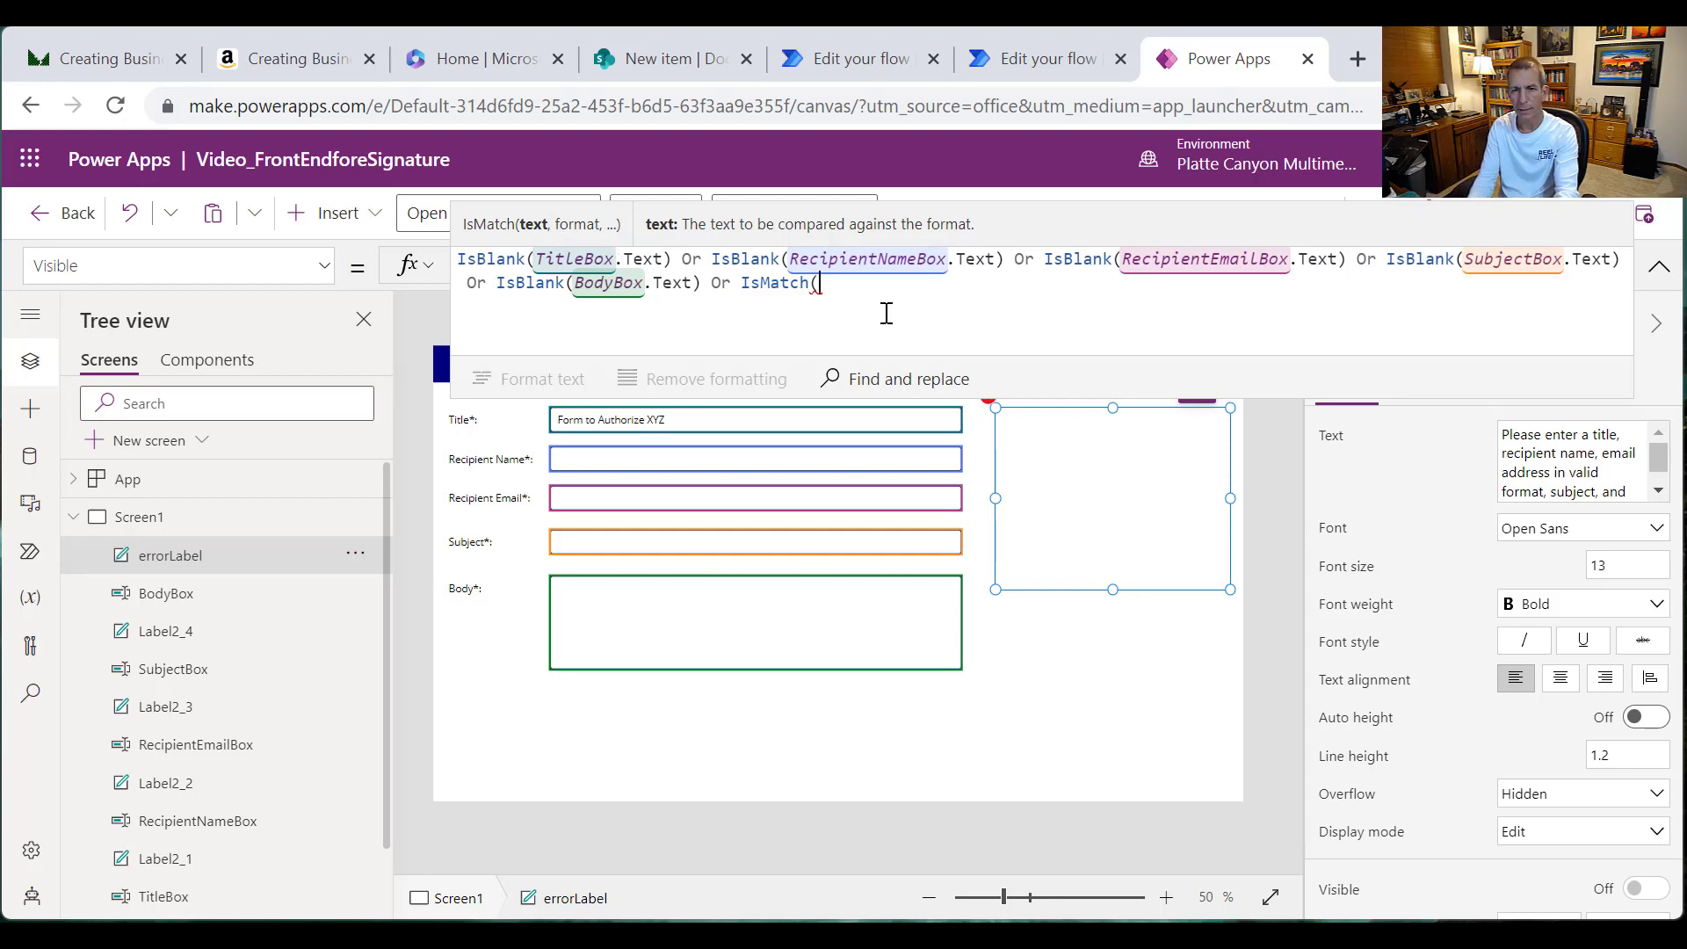
{"action": "type", "text": "Recipien"}
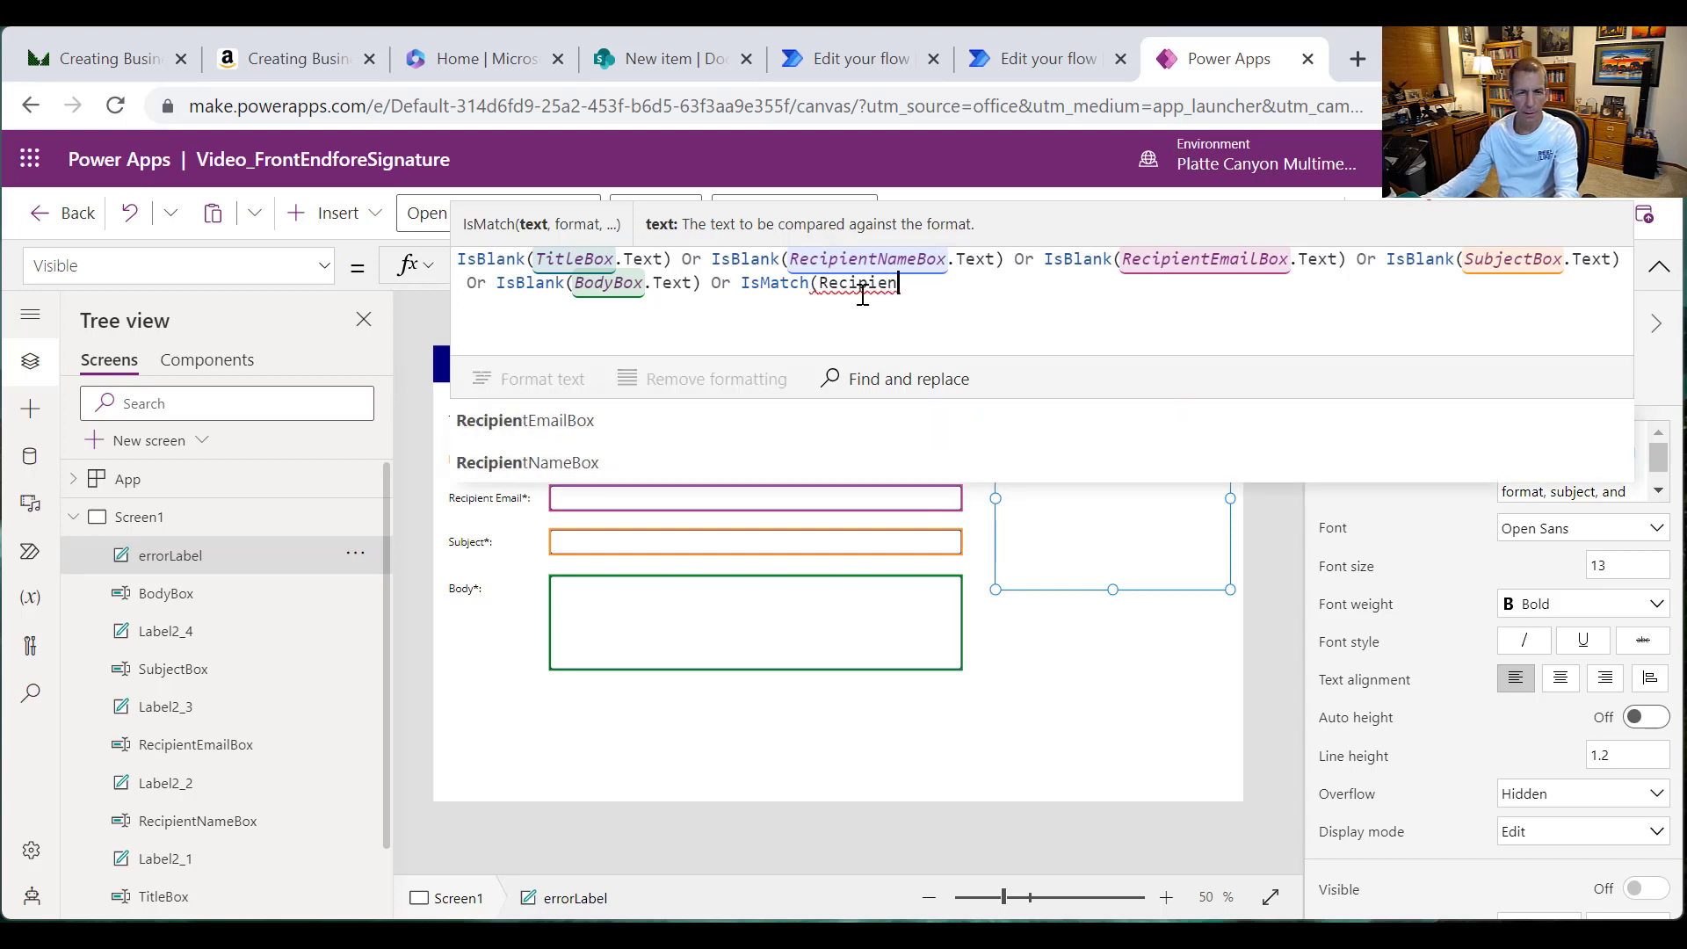
{"action": "left_click", "coordinate": [586, 418]}
{"action": "type", "text": ".Text"}
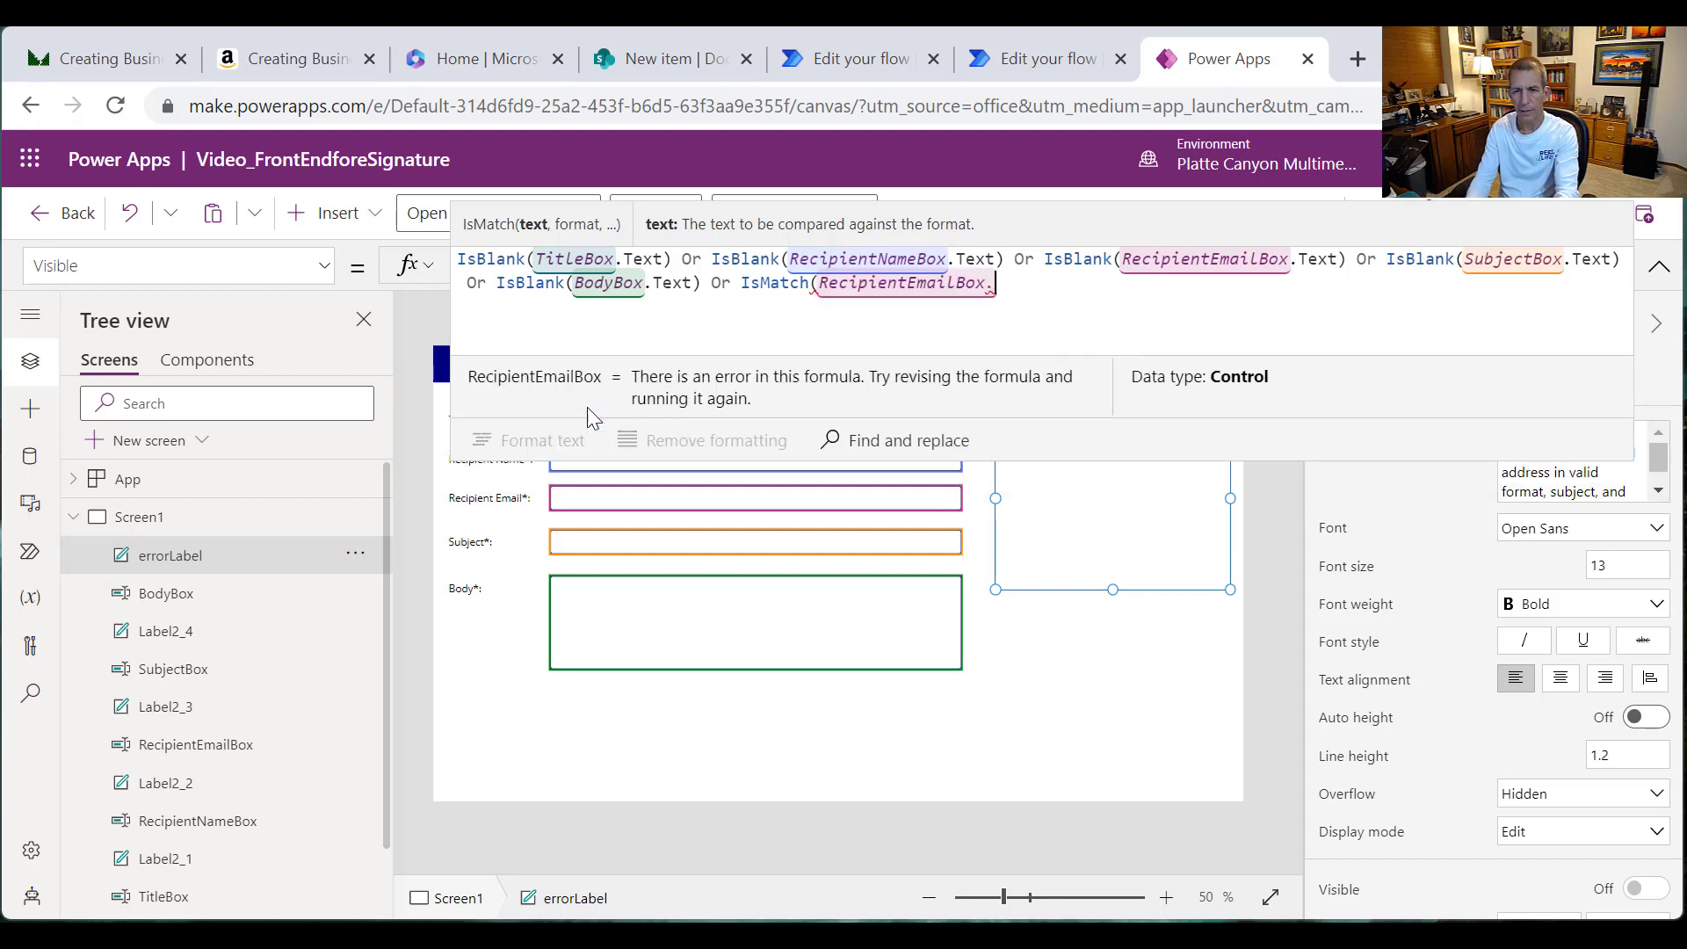
{"action": "type", "text": ", "}
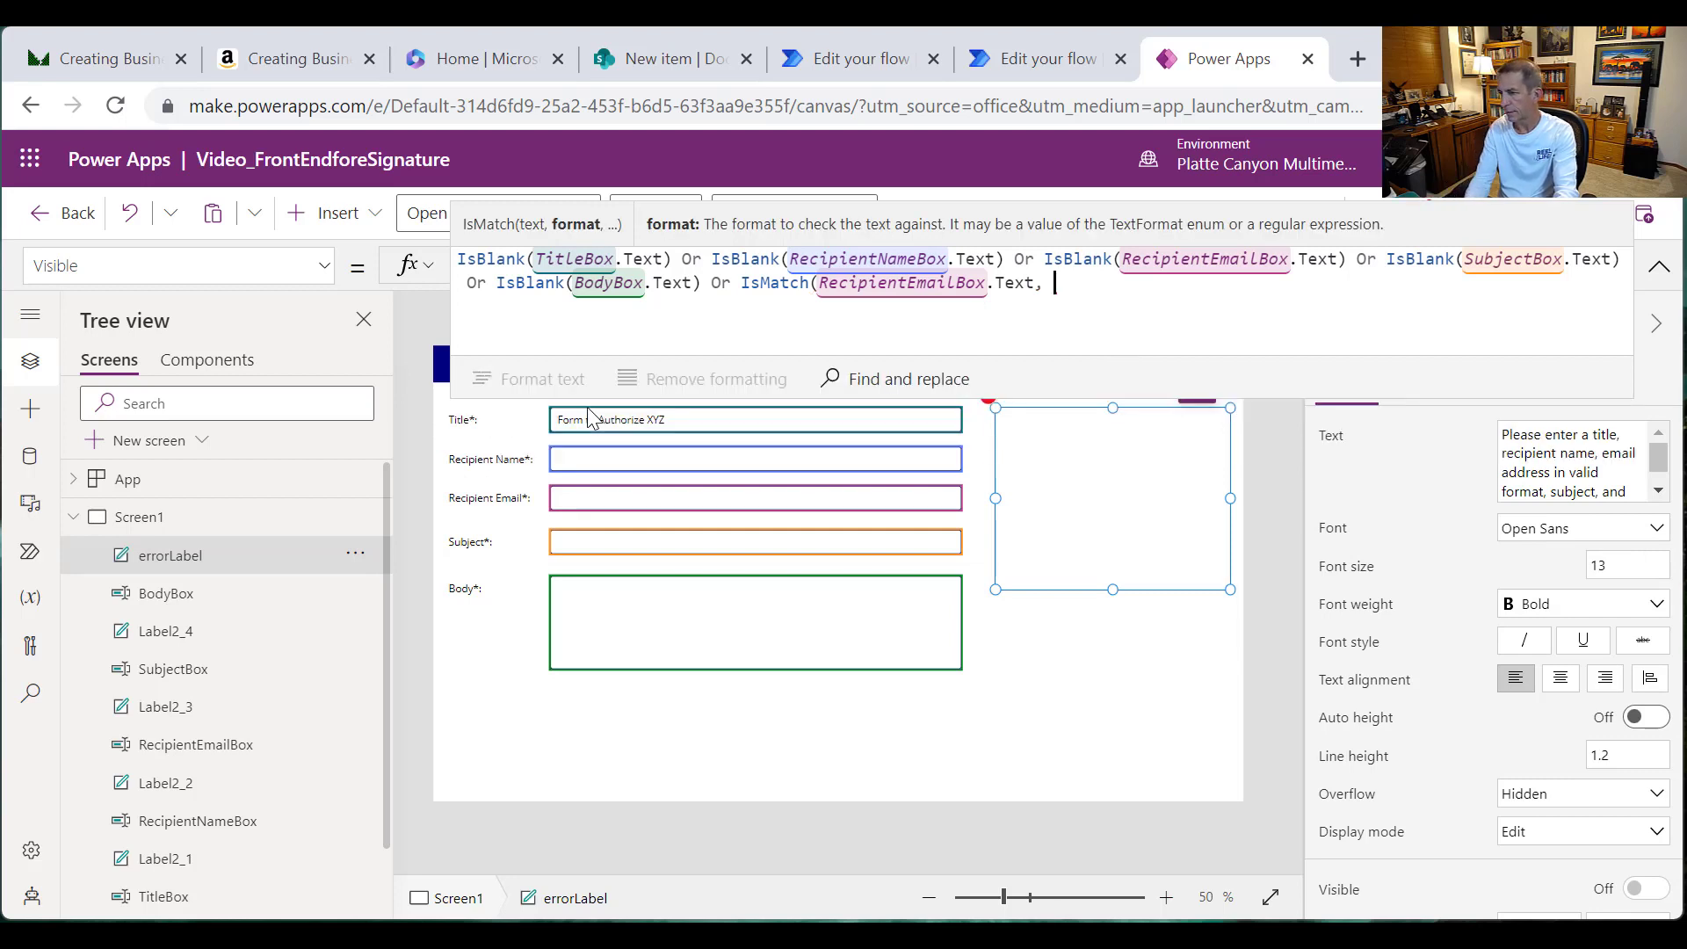
{"action": "type", "text": "Em"}
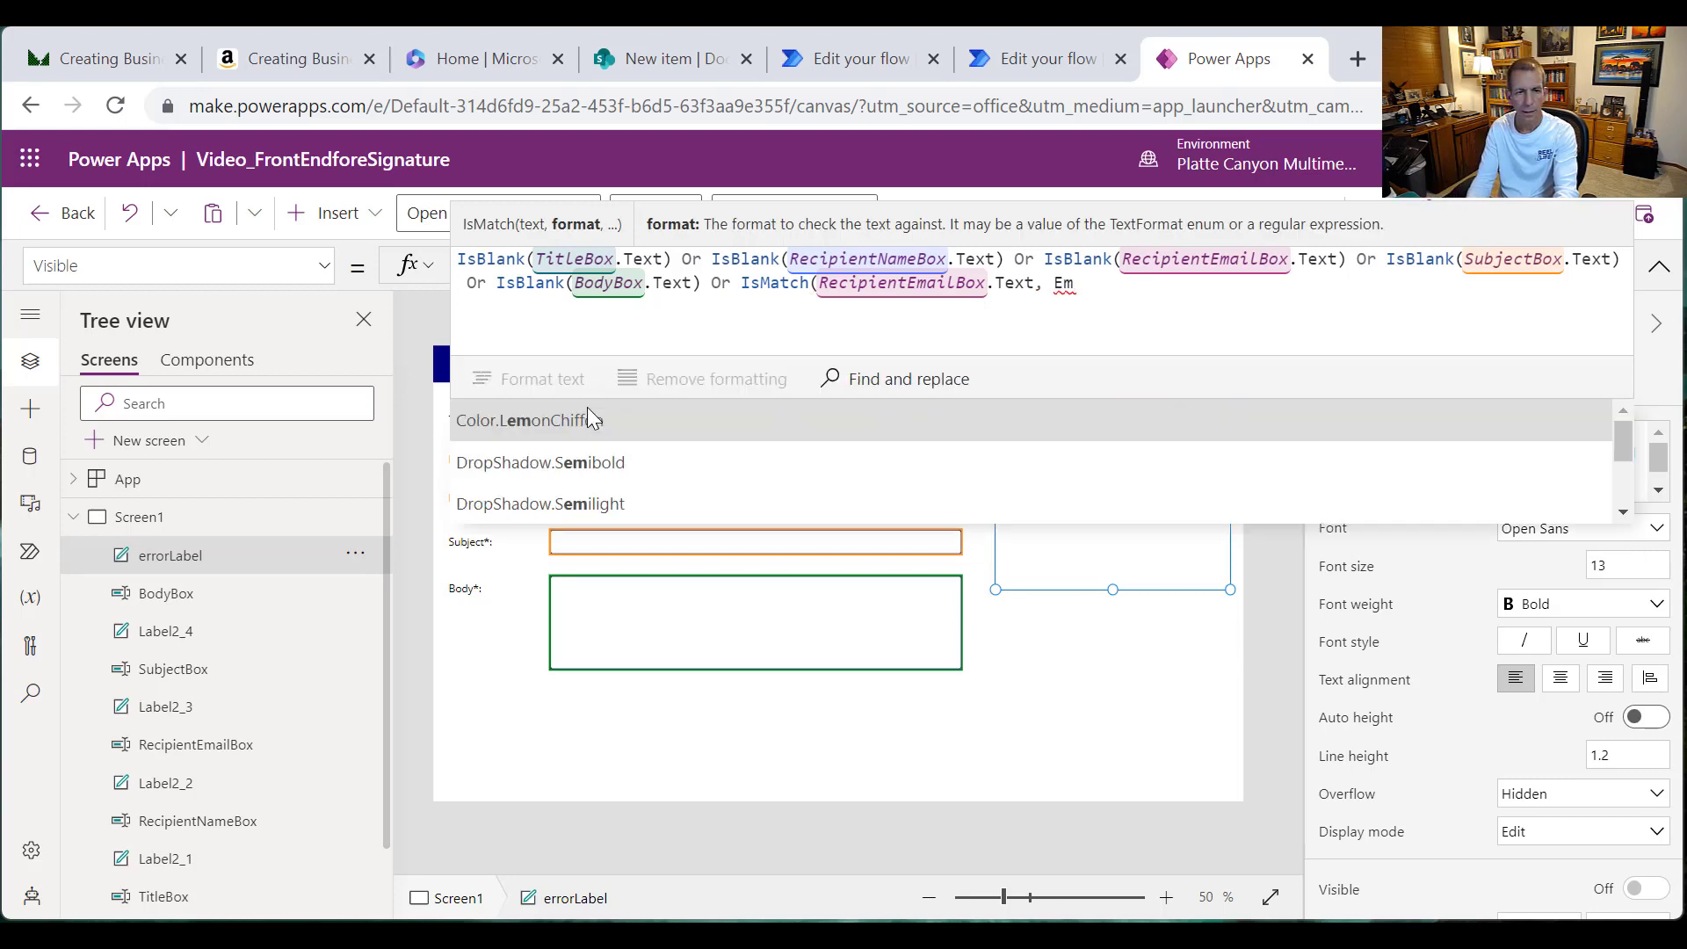
{"action": "type", "text": "ail"}
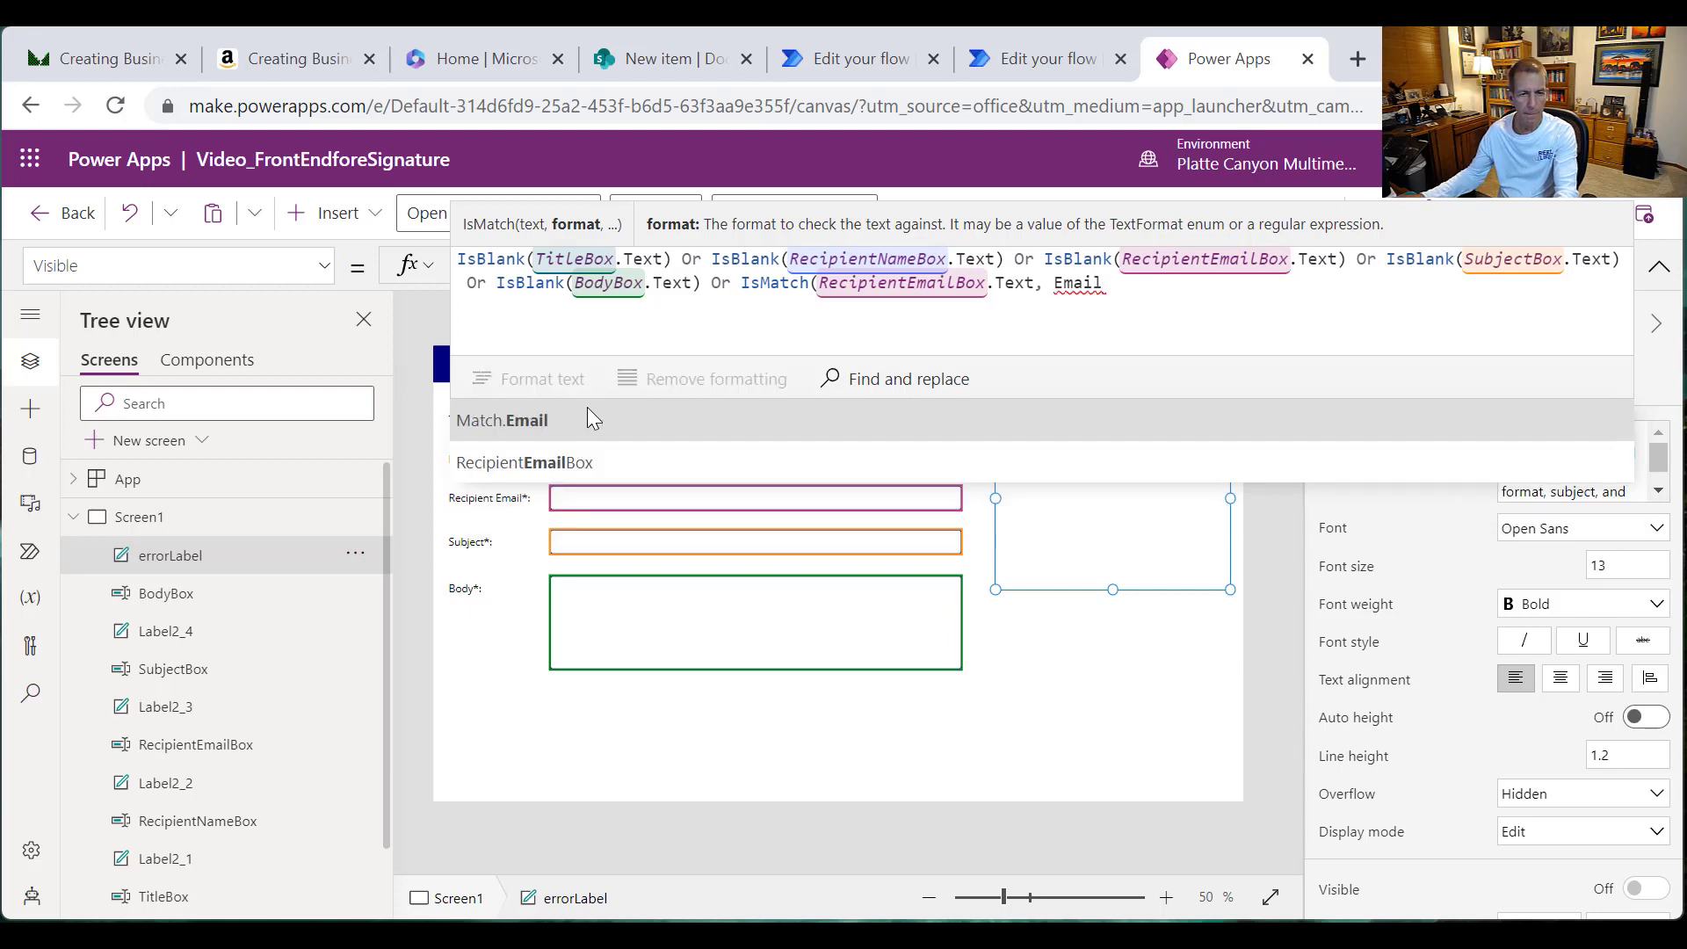
{"action": "left_click", "coordinate": [519, 427]}
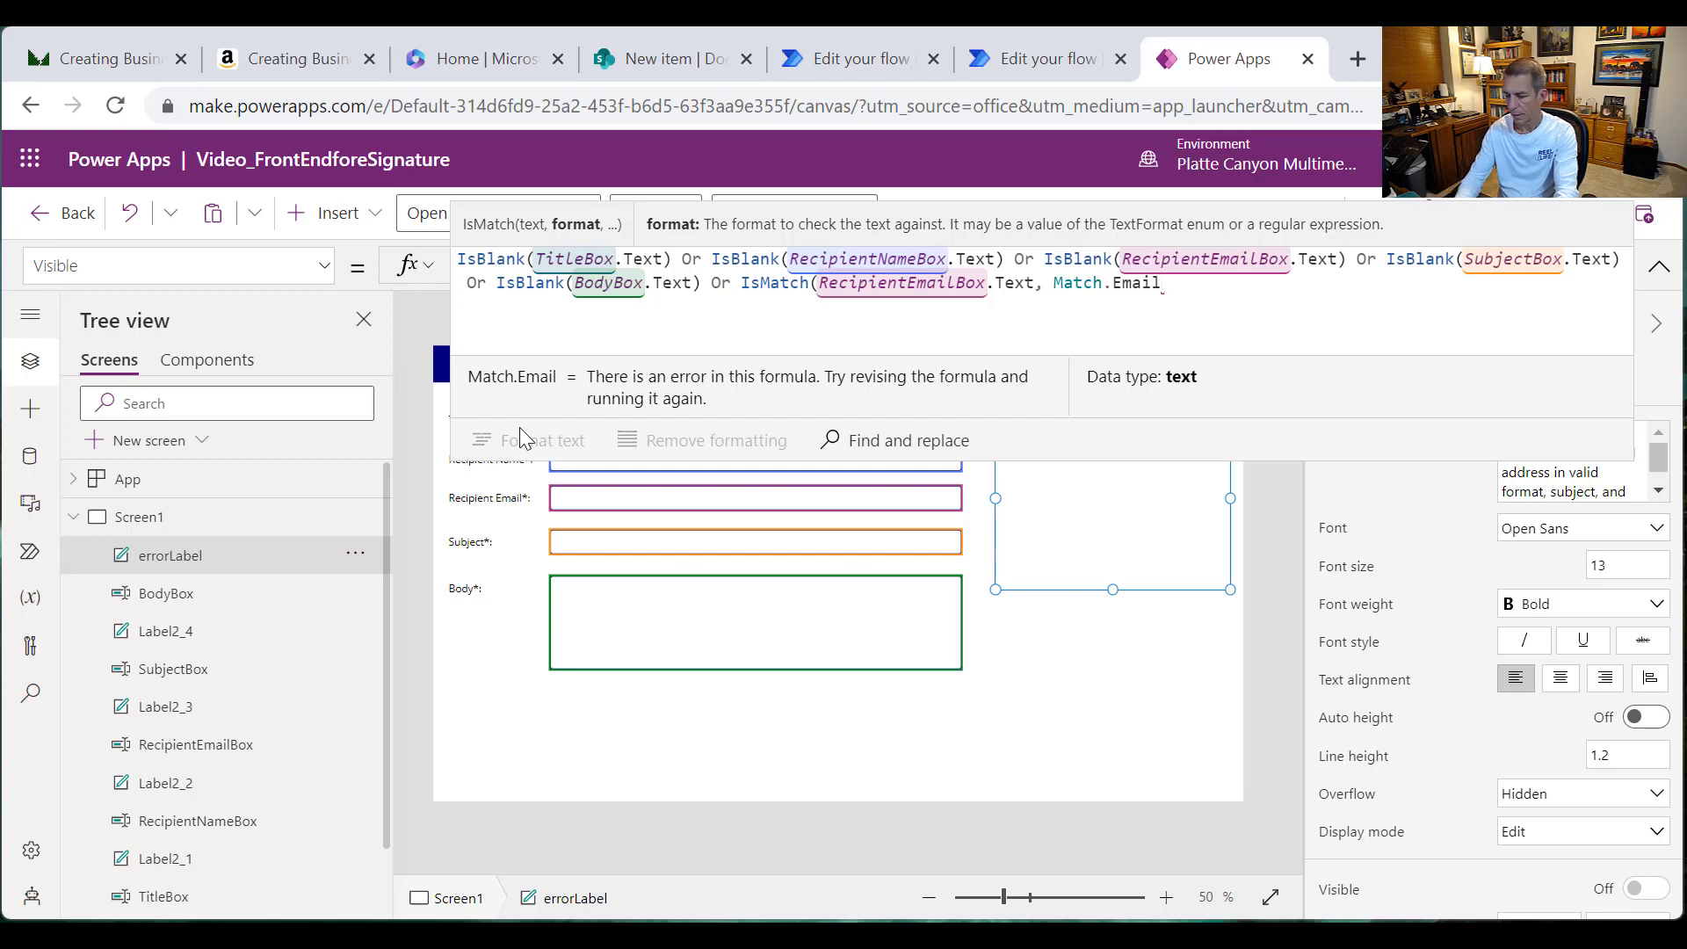
{"action": "type", "text": ")"}
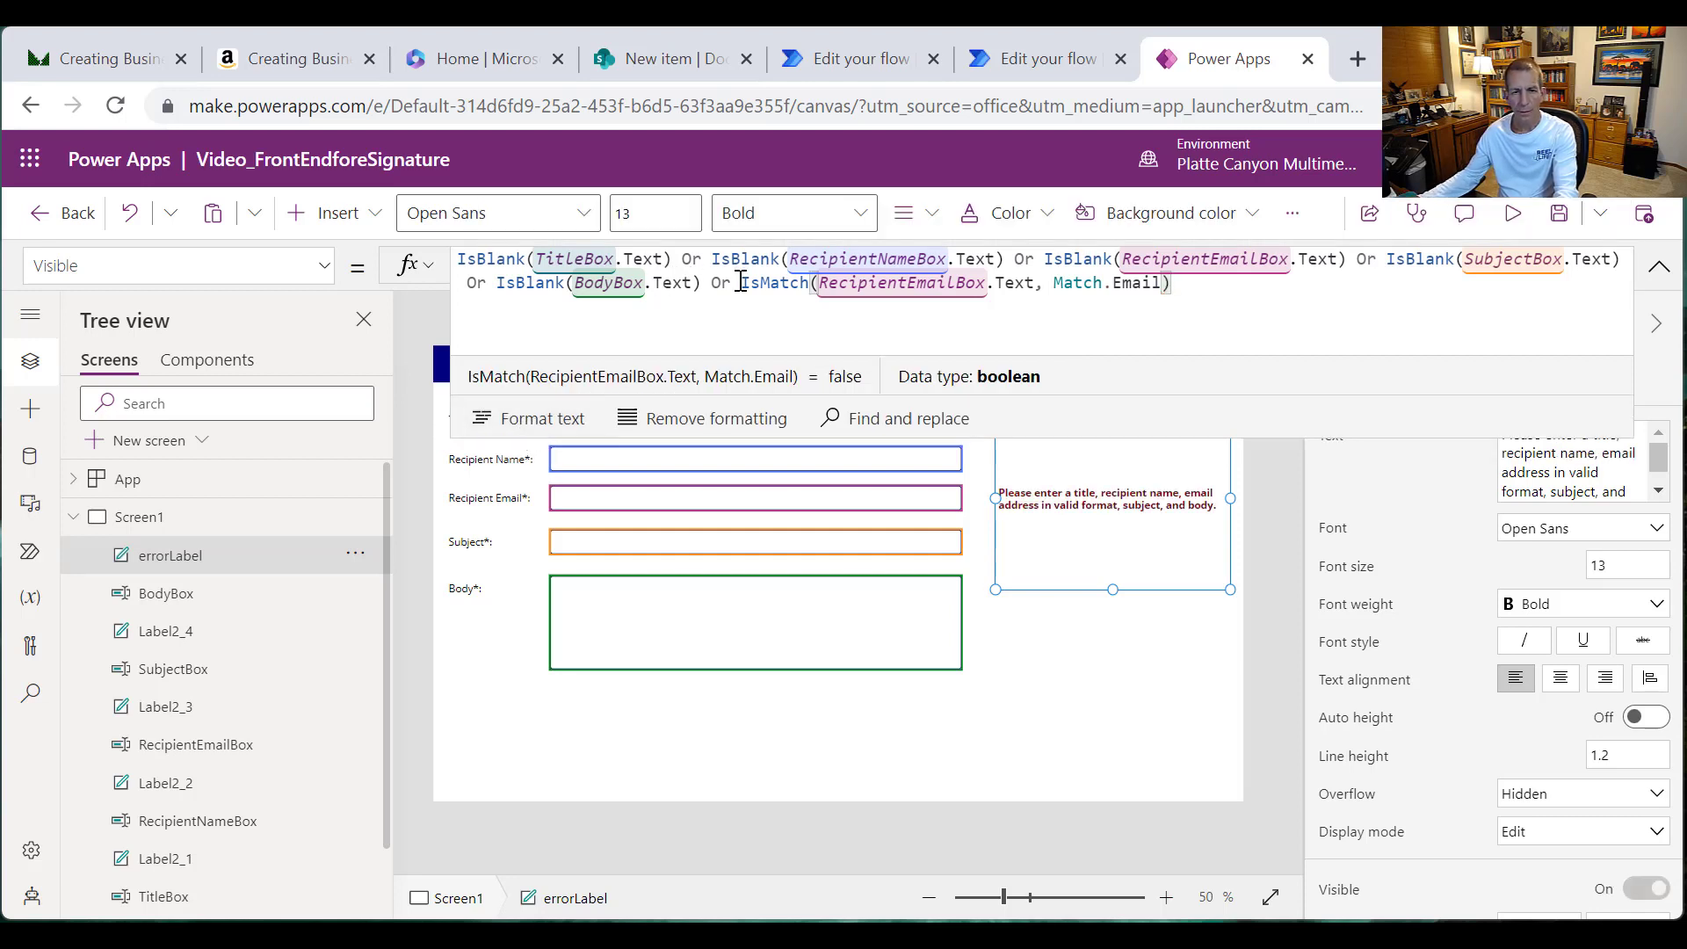
{"action": "left_click", "coordinate": [743, 282]}
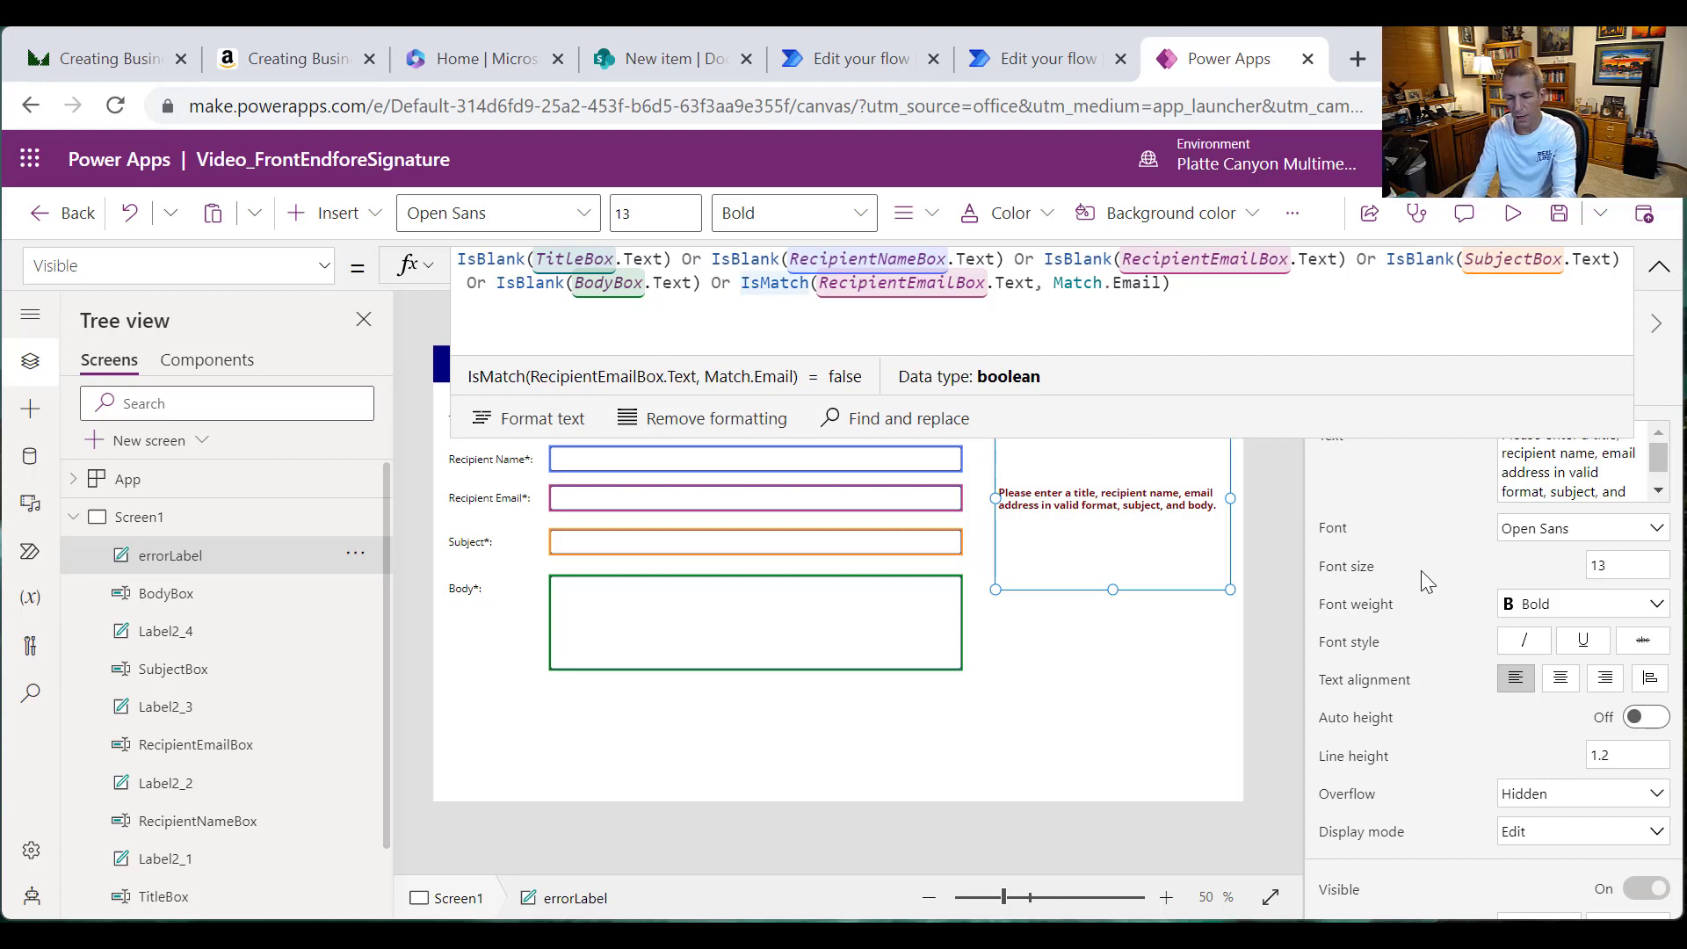
{"action": "type", "text": "!"}
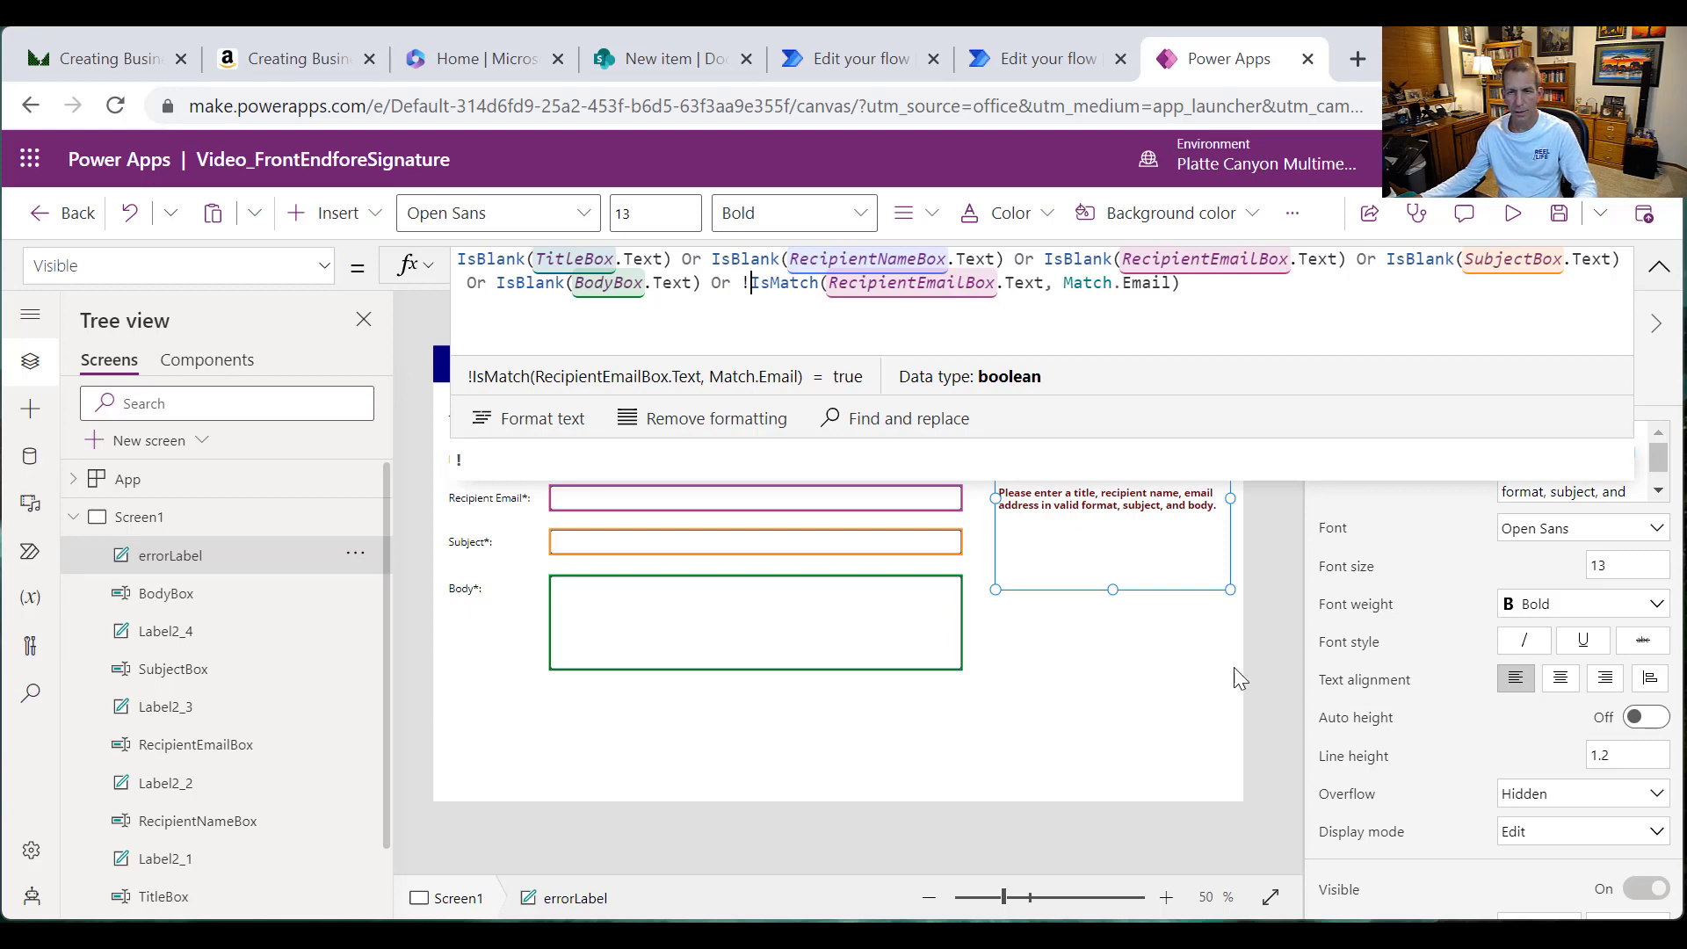
Step: Preview the app and fill Recipient Name, Subject and Body with 'ss'
{"action": "left_click", "coordinate": [1529, 226]}
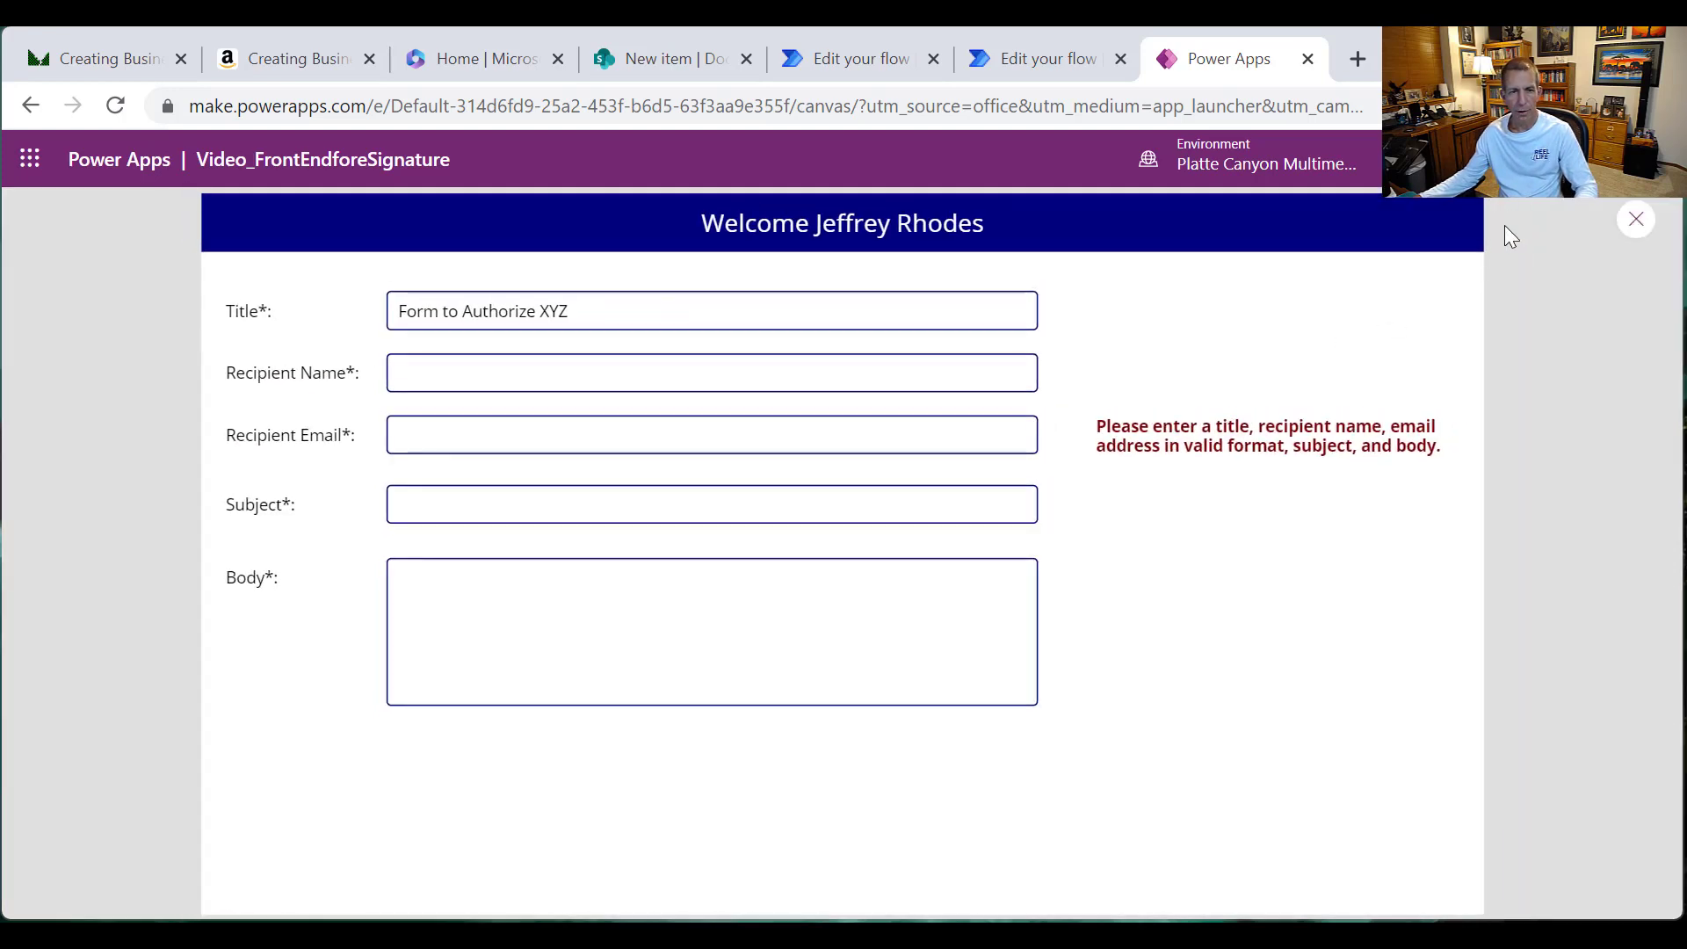
{"action": "left_click", "coordinate": [610, 377]}
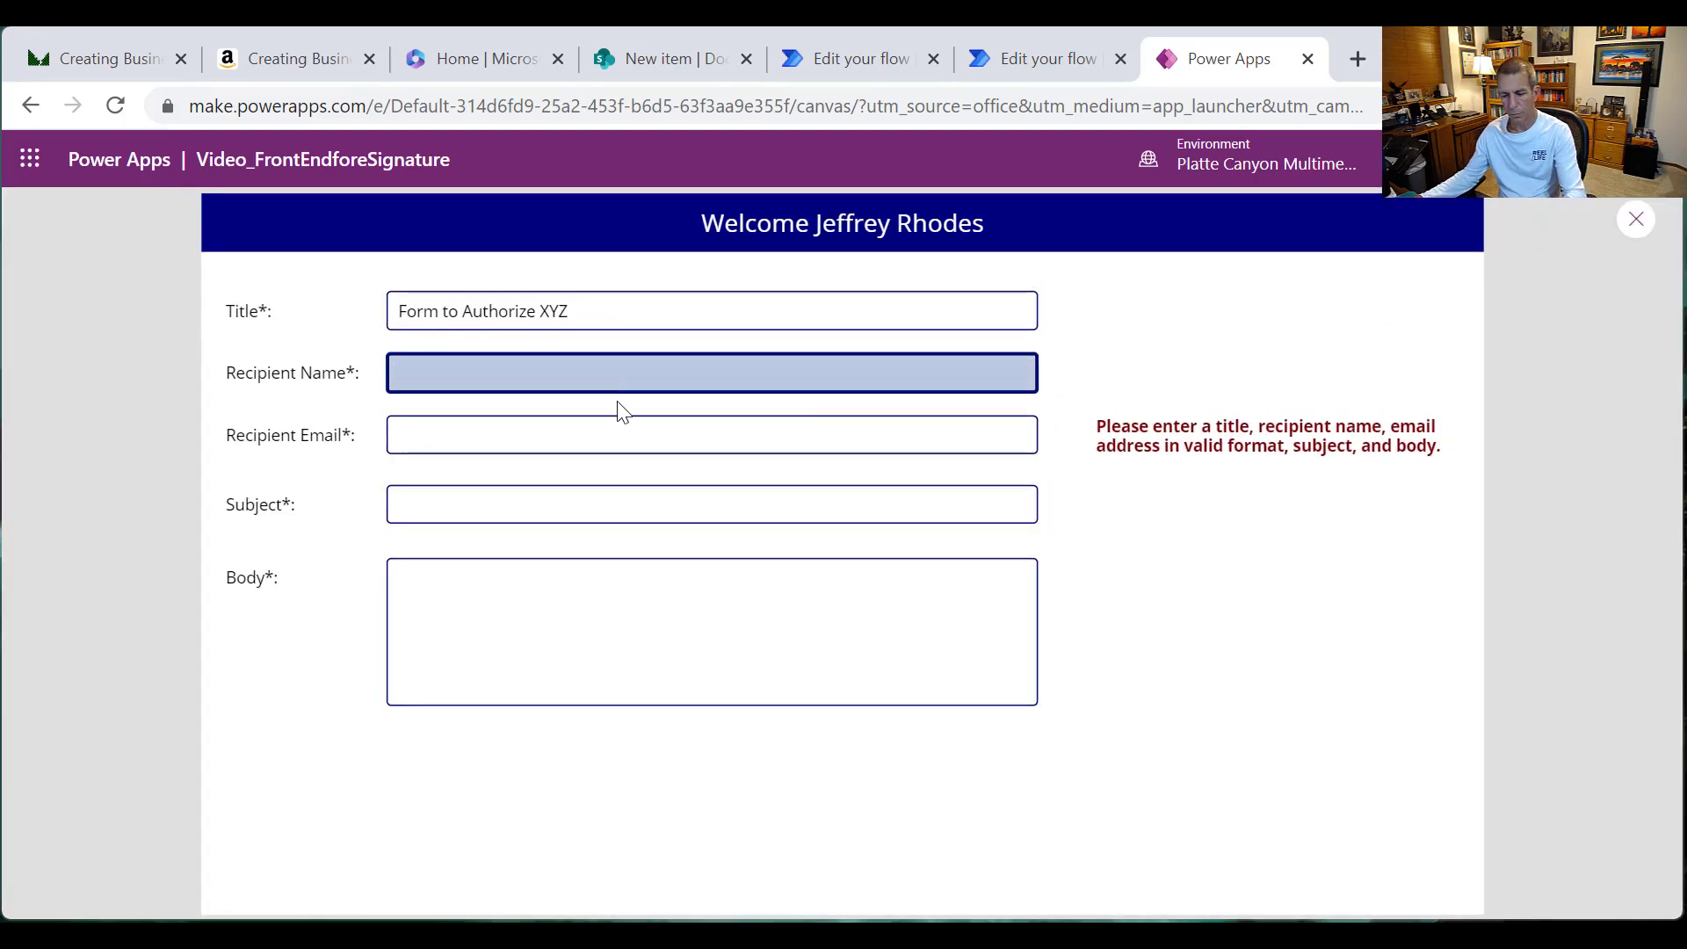
{"action": "type", "text": "ss"}
{"action": "left_click", "coordinate": [572, 517]}
{"action": "type", "text": "ss"}
{"action": "left_click", "coordinate": [603, 644]}
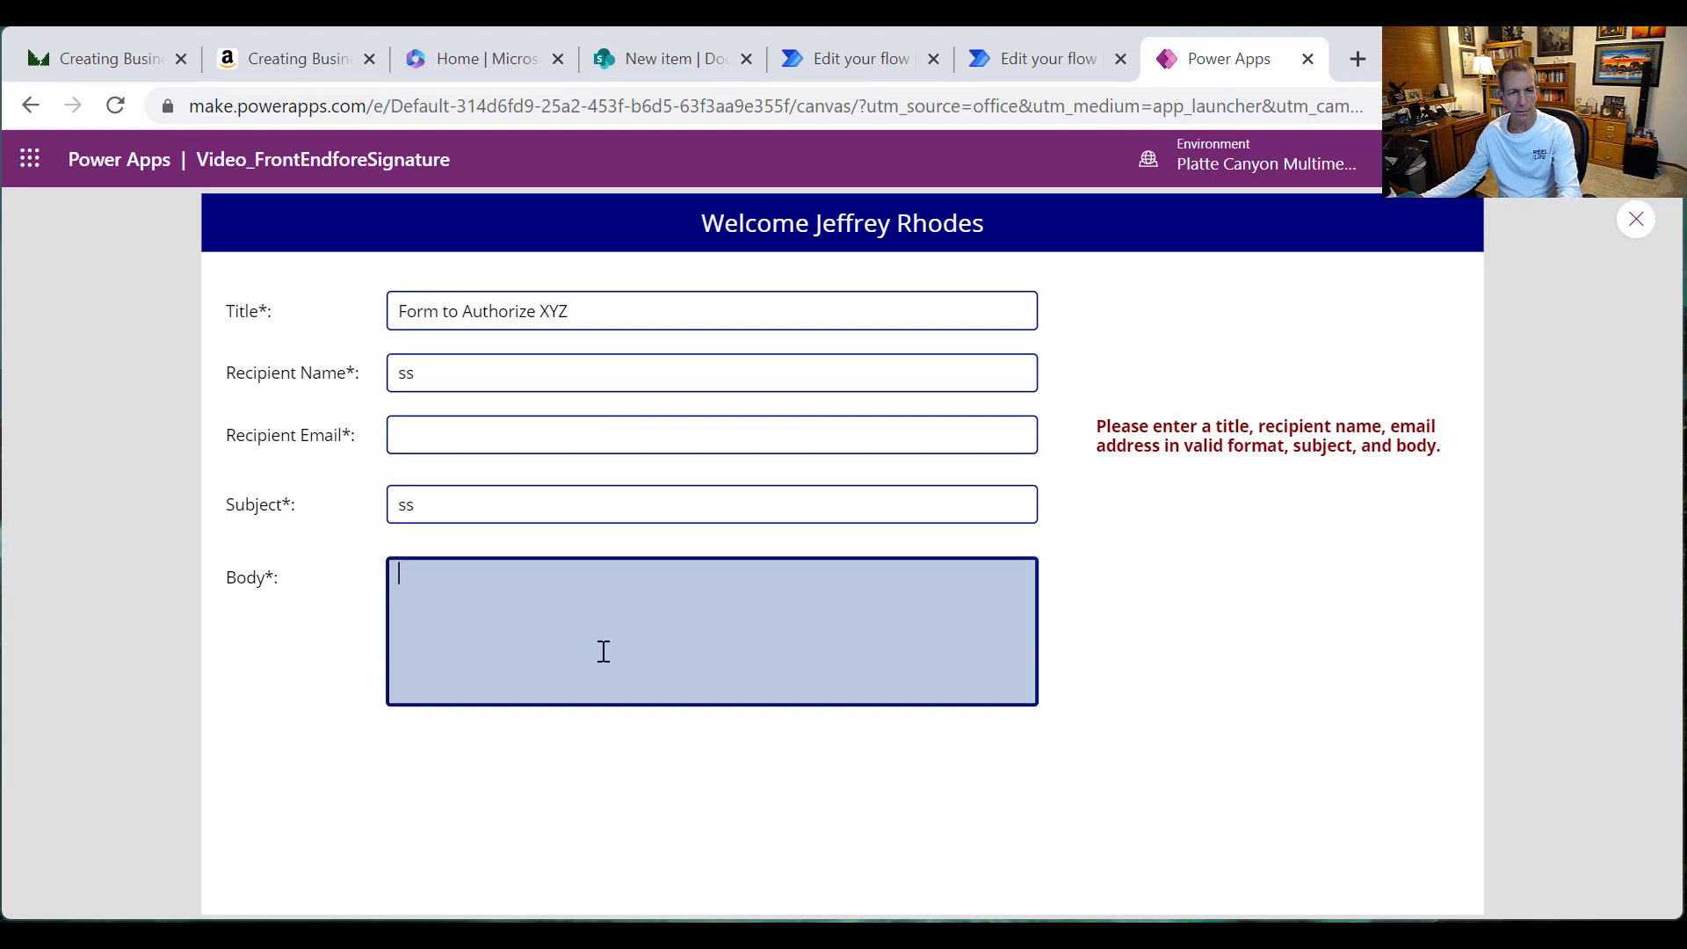
{"action": "type", "text": "ss"}
{"action": "left_click", "coordinate": [499, 431]}
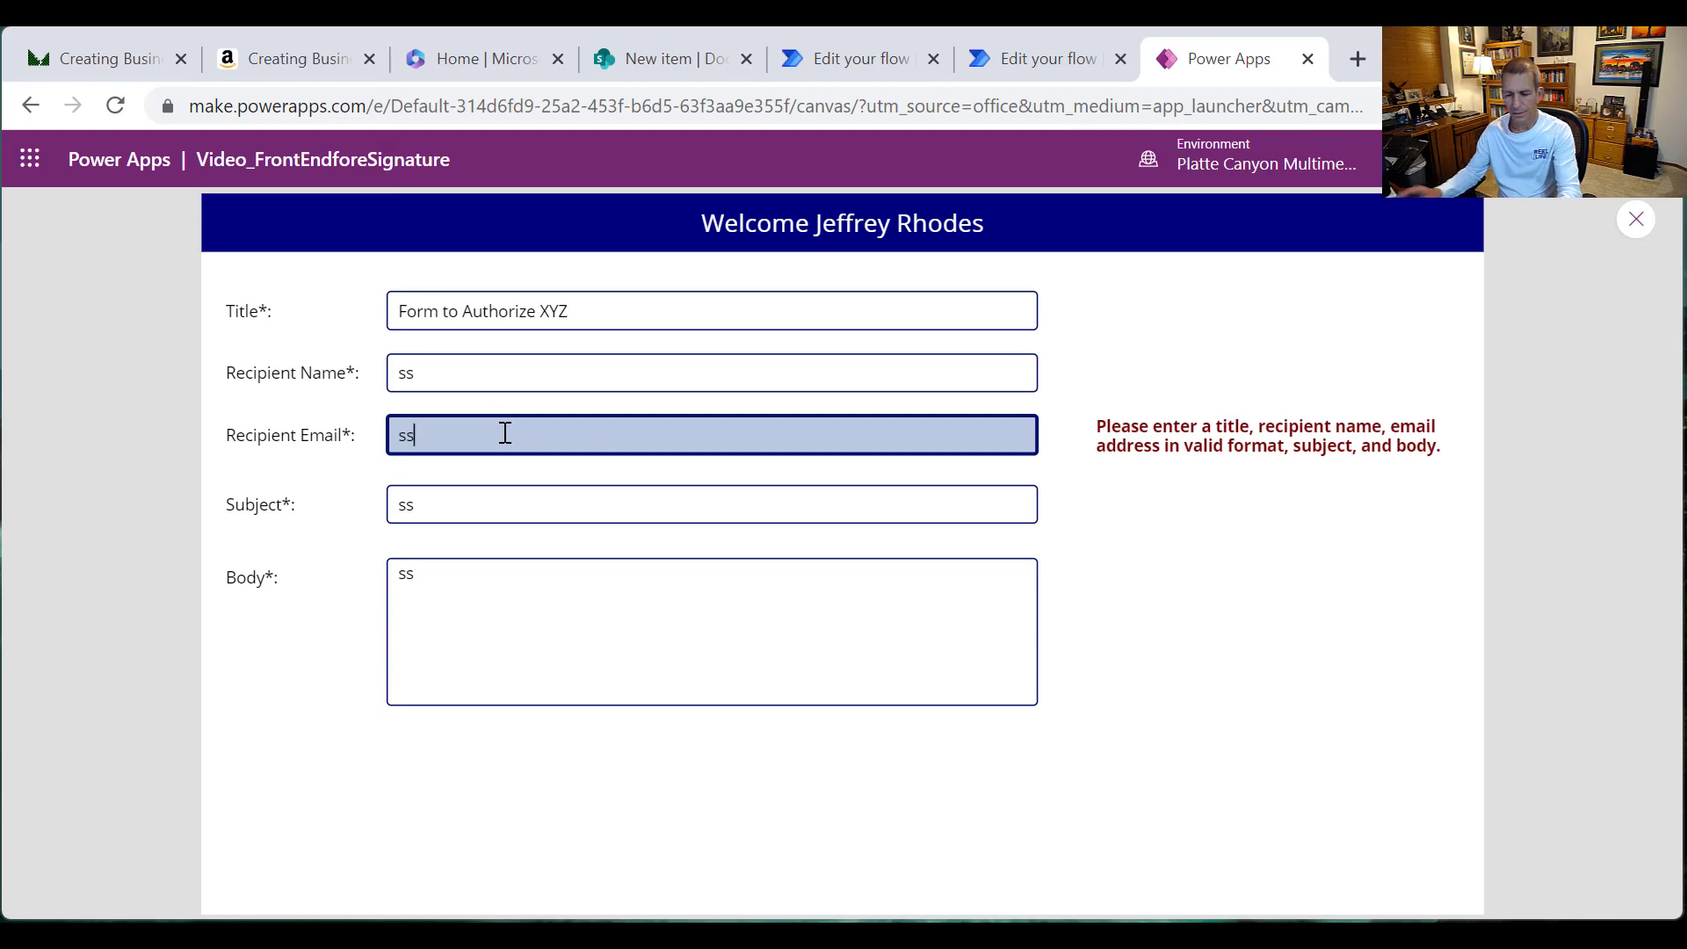
{"action": "key", "text": "BackSpace"}
{"action": "key", "text": "BackSpace"}
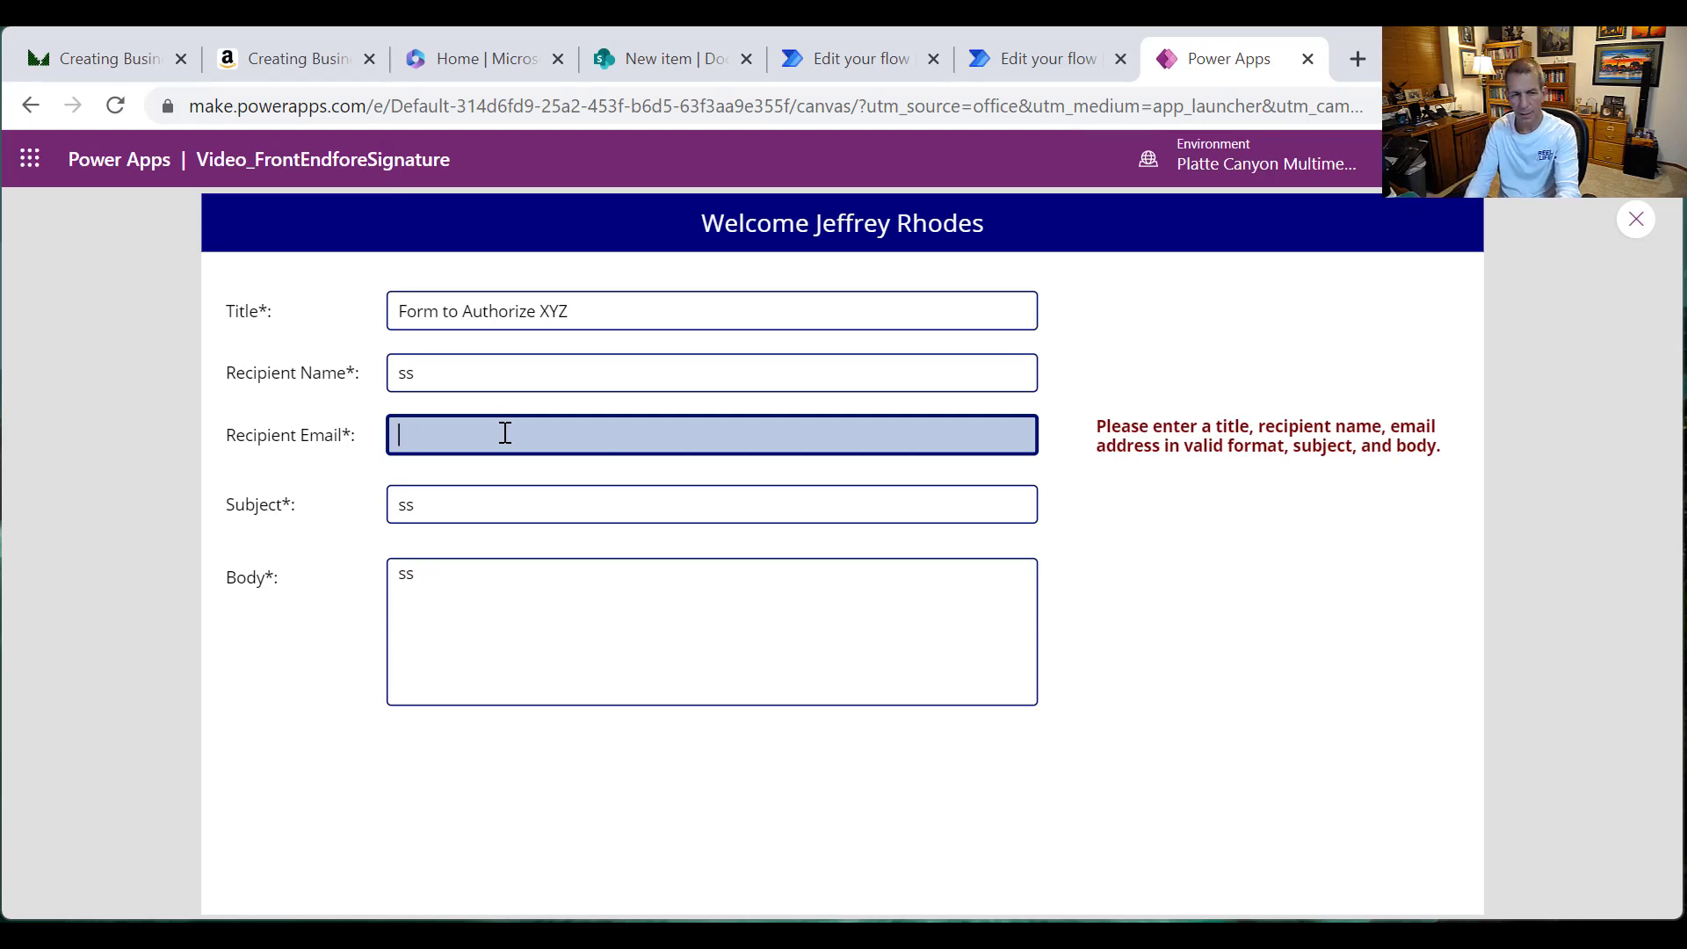
{"action": "type", "text": "a@b"}
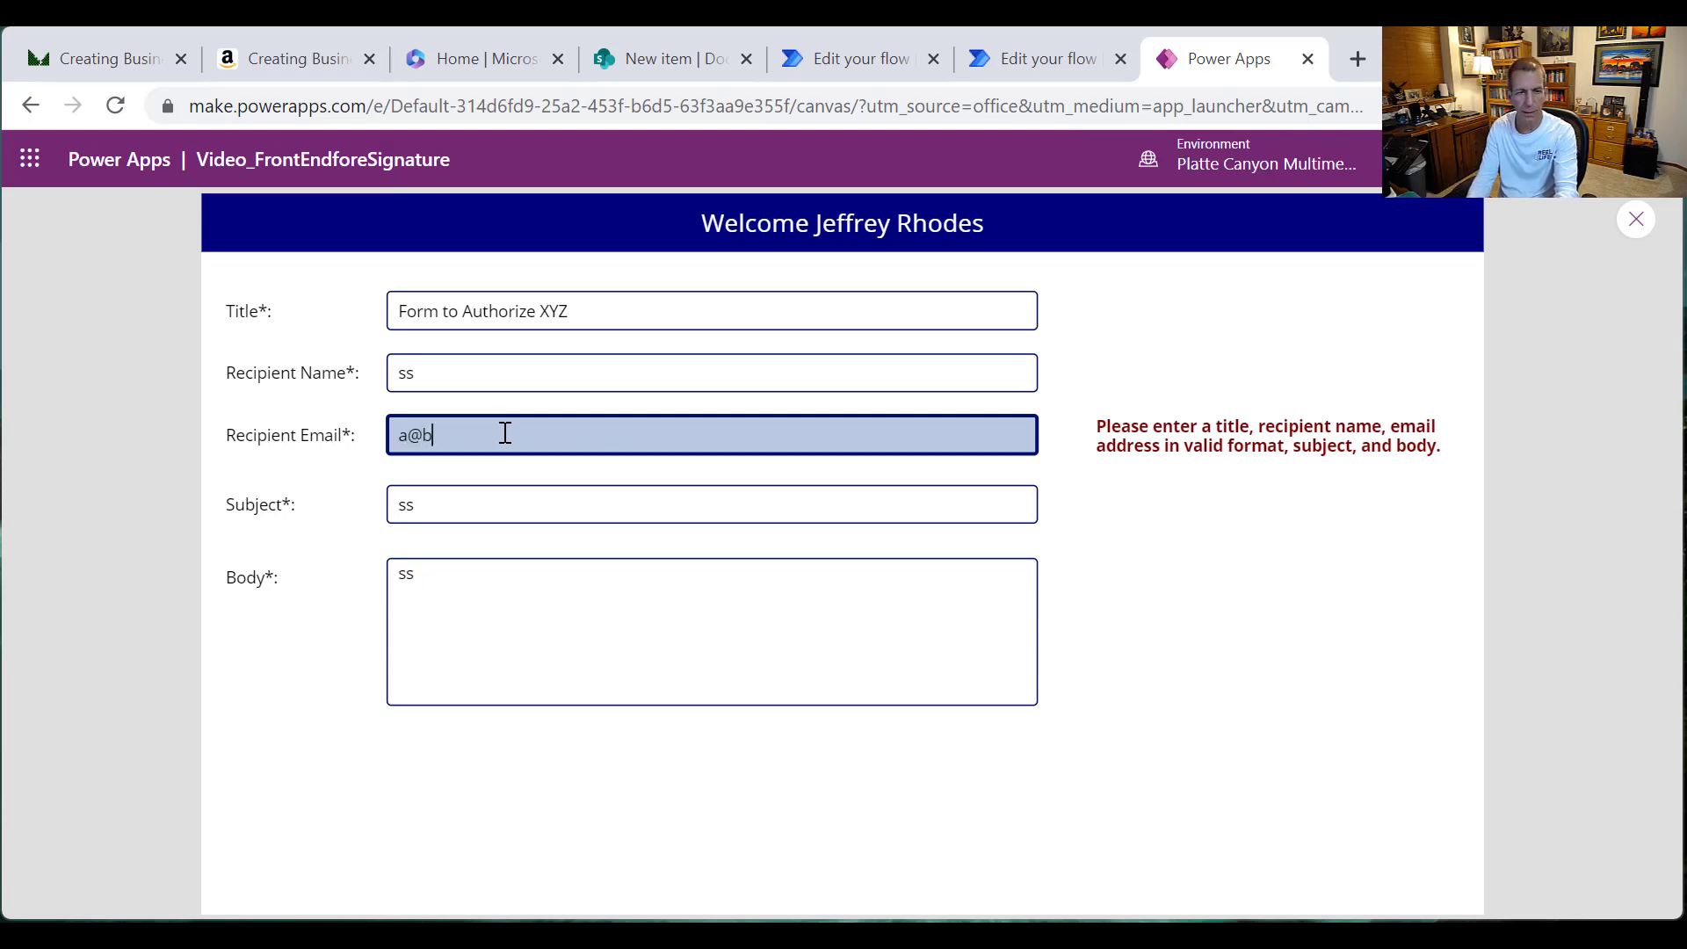
{"action": "type", "text": ".co"}
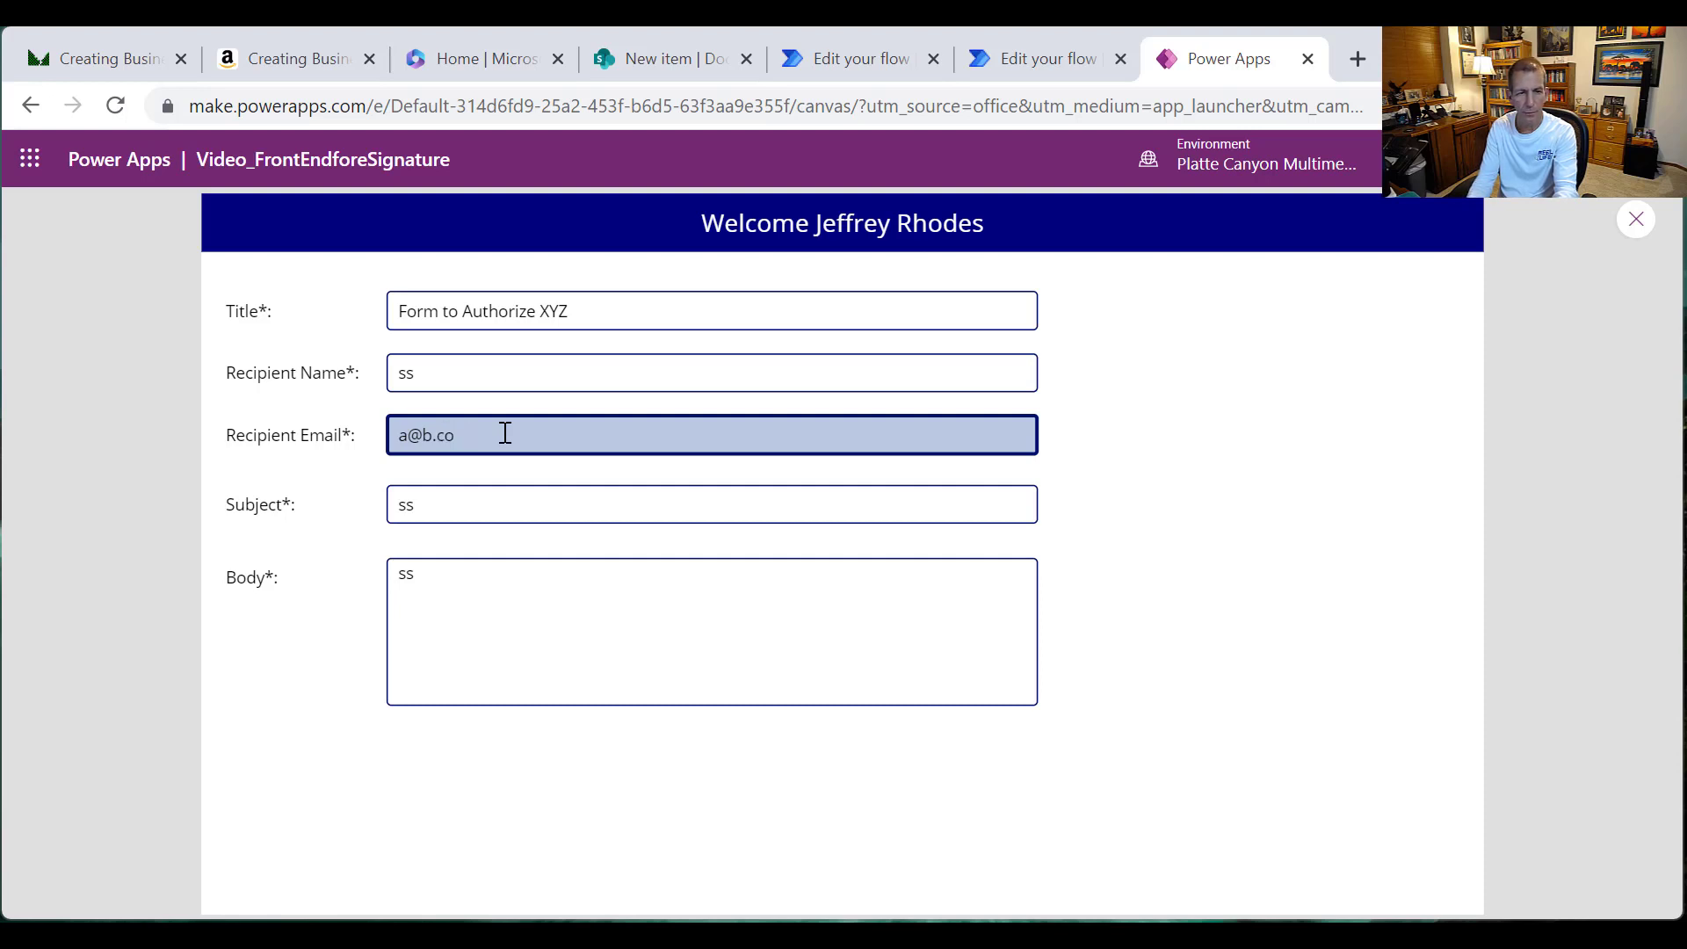
{"action": "key", "text": "BackSpace"}
{"action": "key", "text": "BackSpace"}
{"action": "type", "text": "net"}
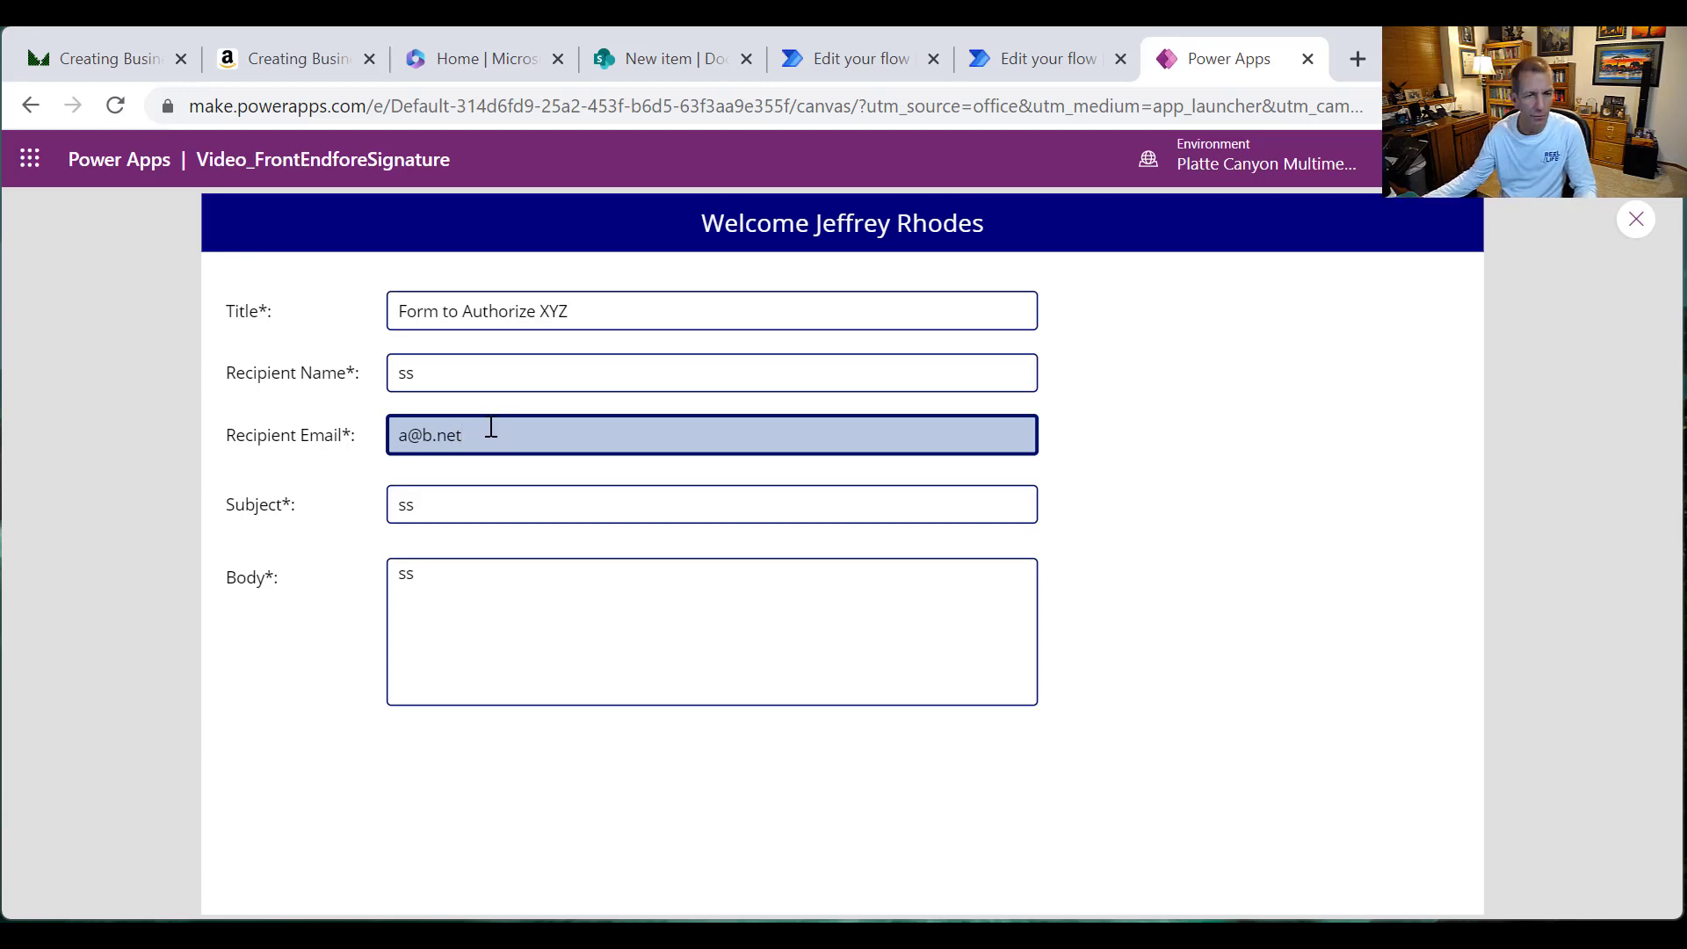
{"action": "left_click_drag", "start_coordinate": [503, 430], "coordinate": [317, 394]}
{"action": "key", "text": "BackSpace"}
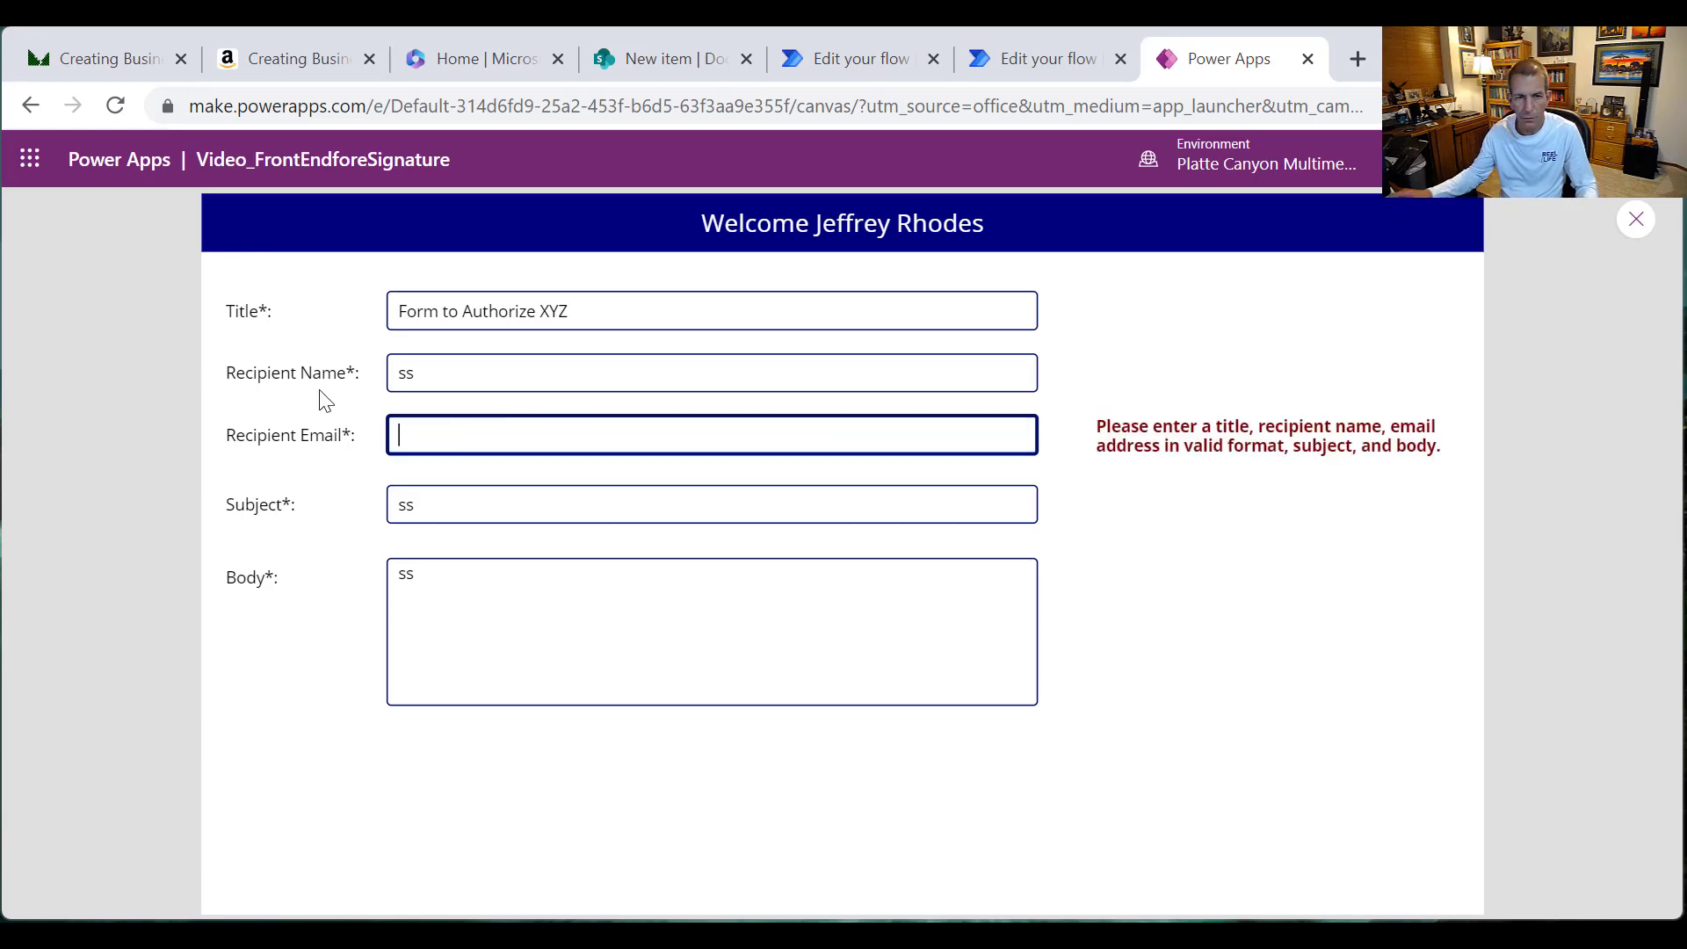
{"action": "left_click", "coordinate": [1634, 221]}
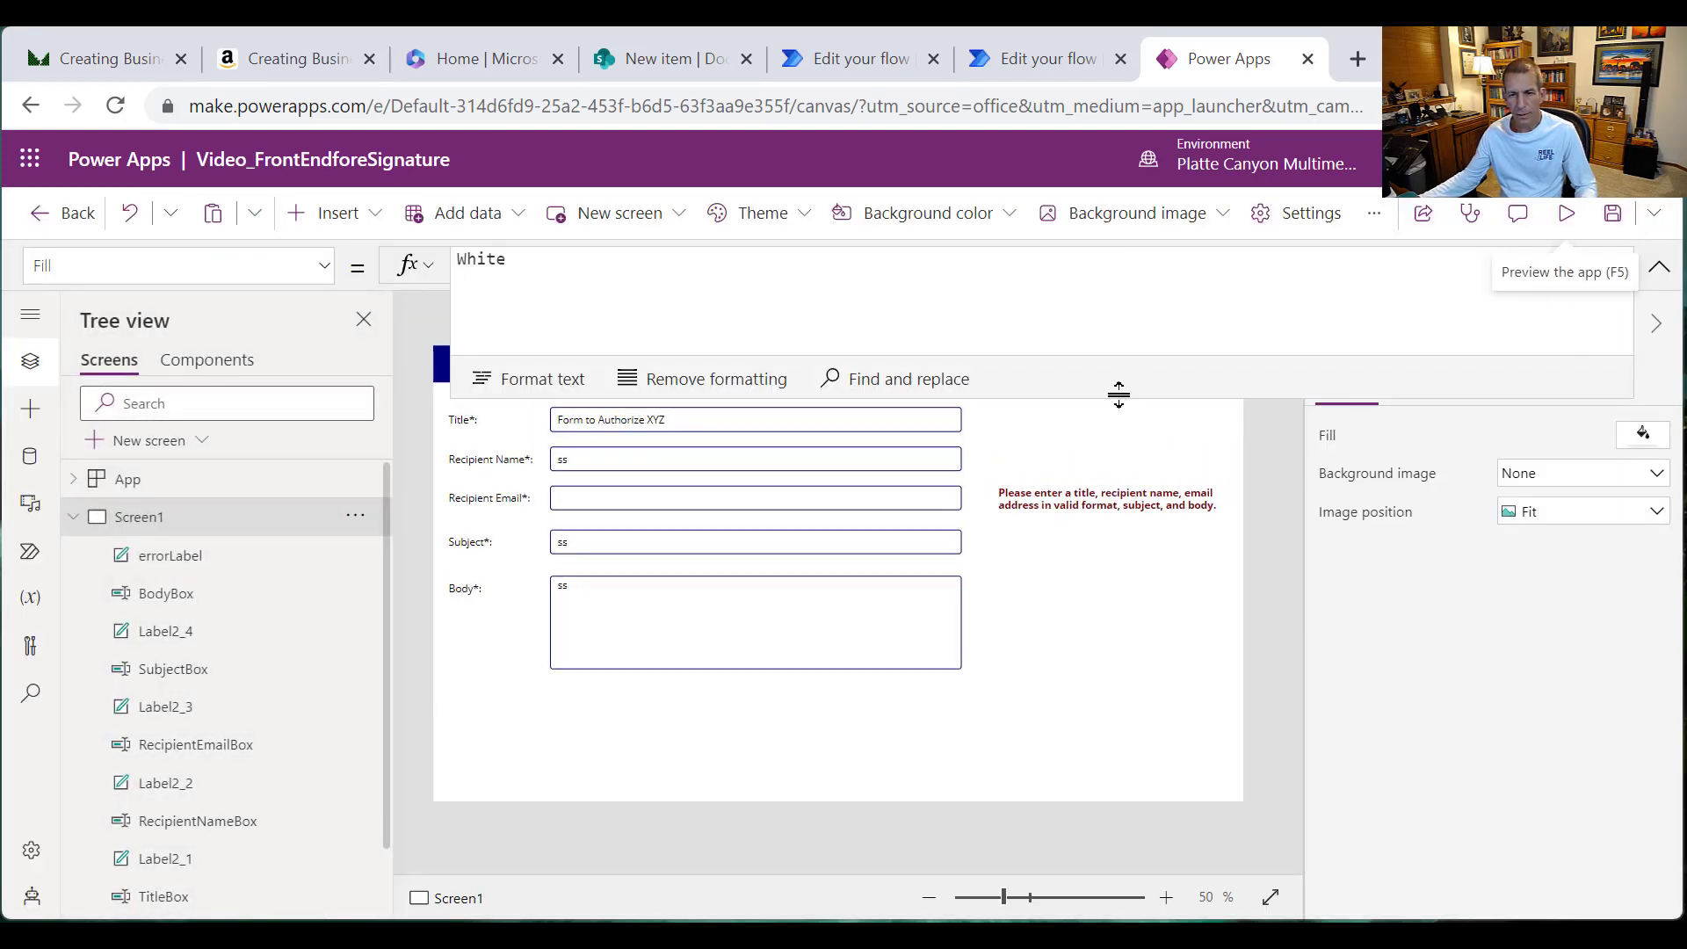
Step: Insert a button and place it below the Body box, aligned with the input fields
{"action": "left_click_drag", "start_coordinate": [1119, 394], "coordinate": [1107, 283]}
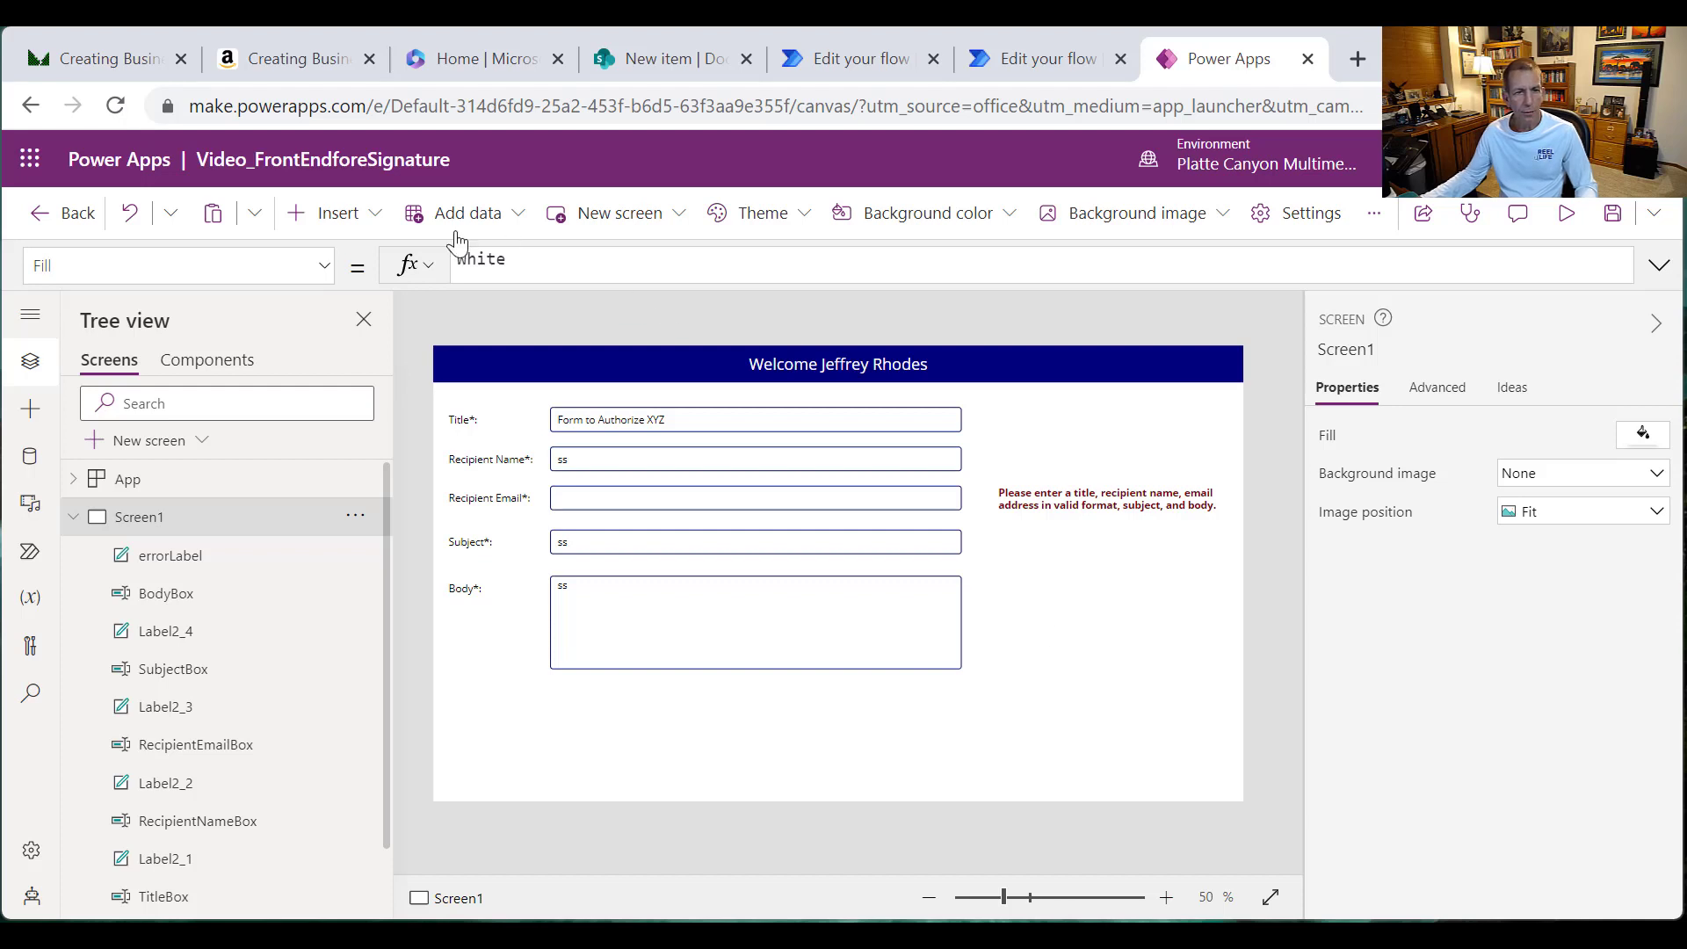
{"action": "left_click", "coordinate": [374, 213]}
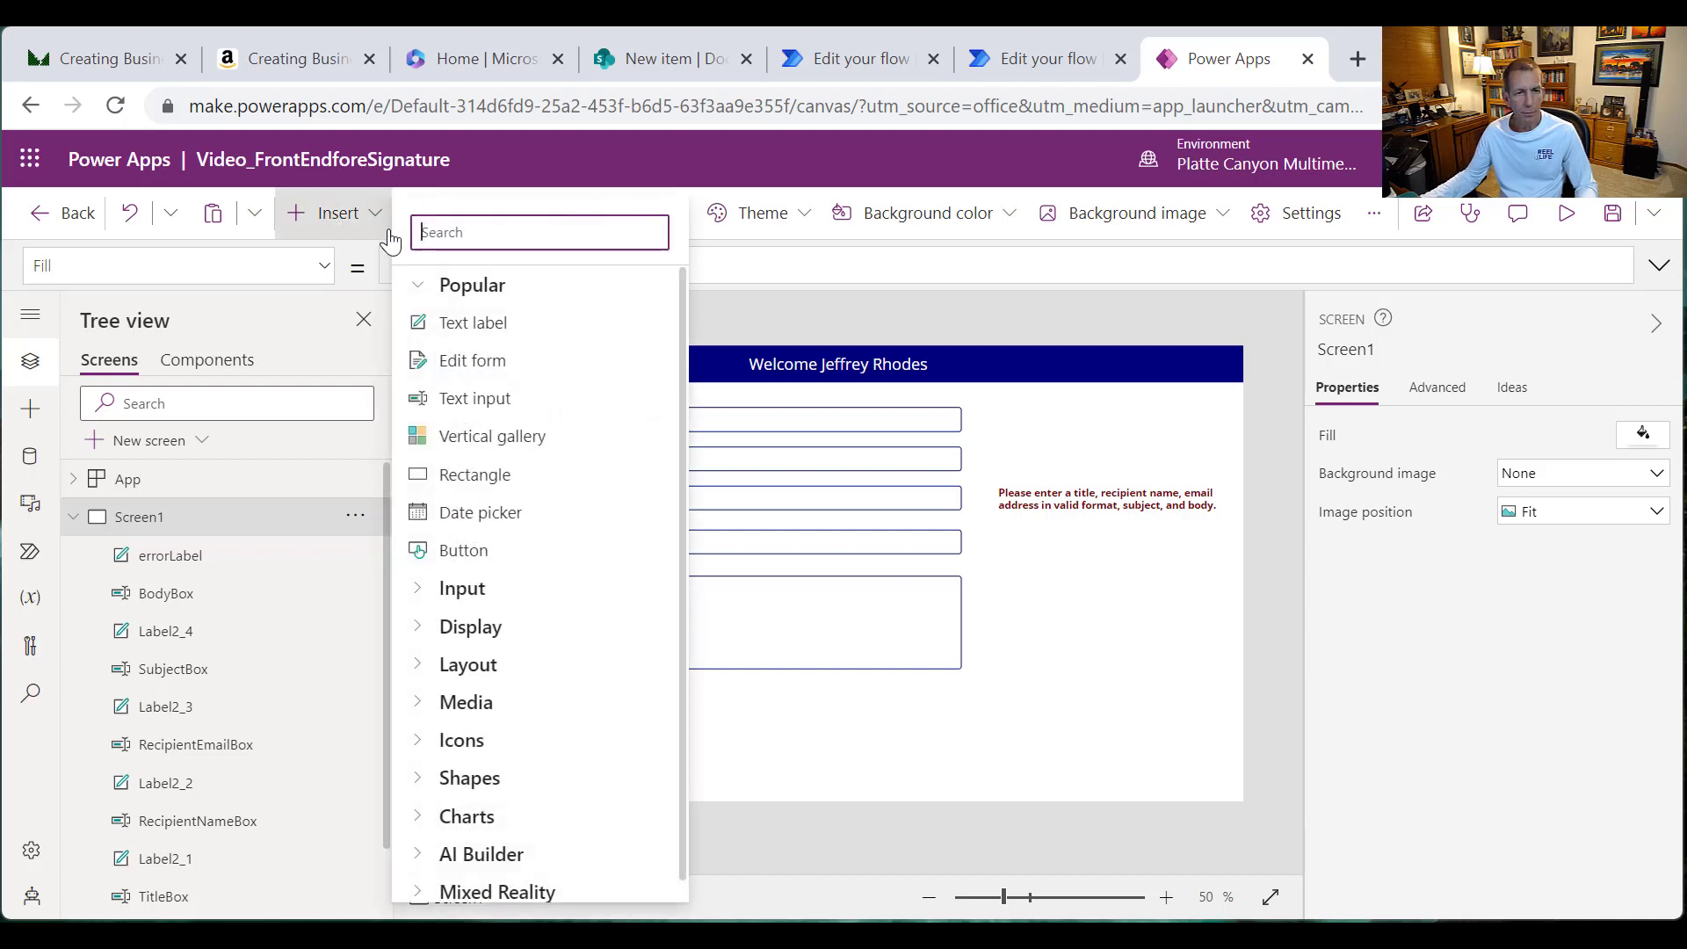
{"action": "left_click", "coordinate": [484, 551]}
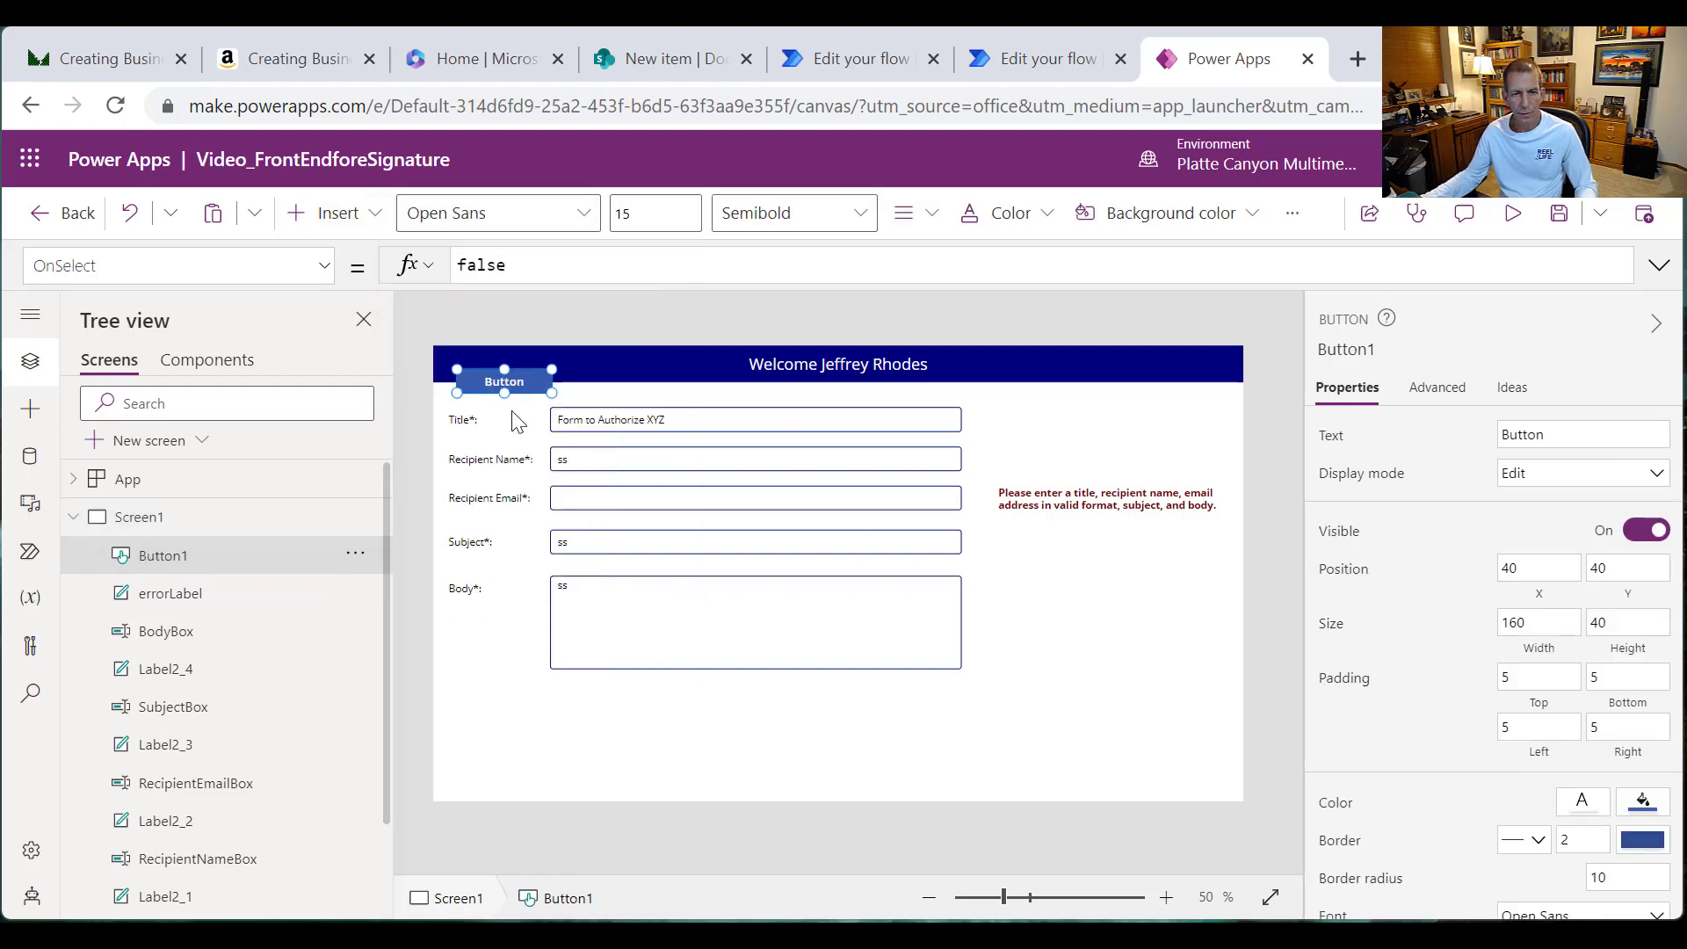
{"action": "left_click_drag", "start_coordinate": [504, 369], "coordinate": [591, 561]}
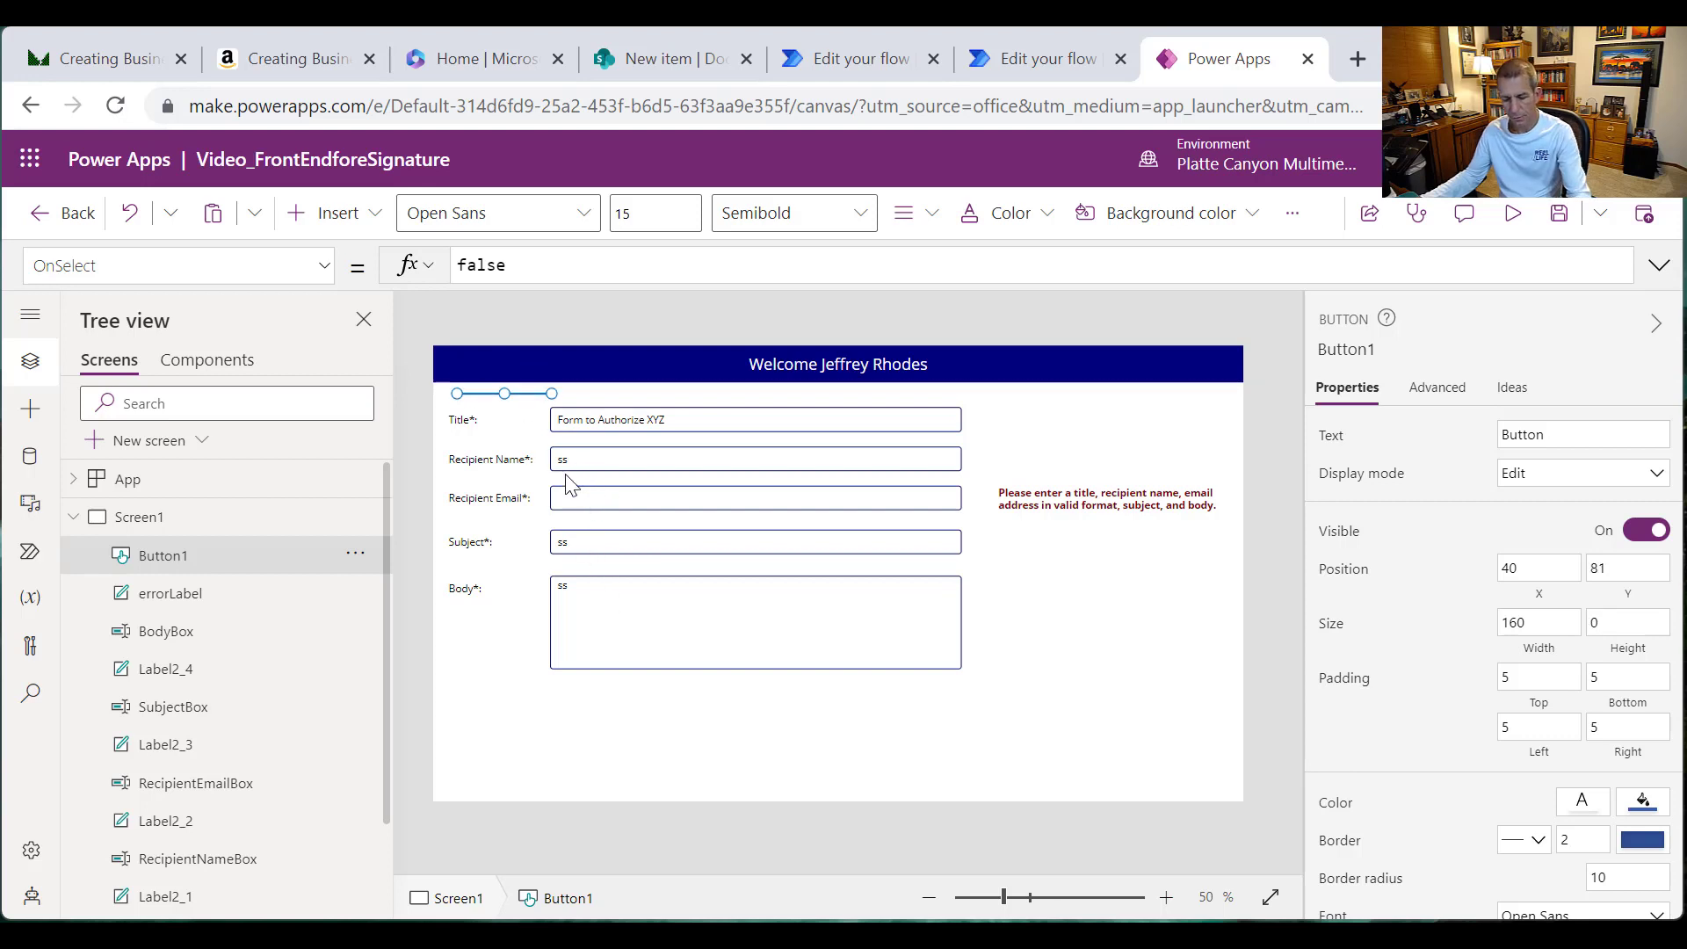
{"action": "key", "text": "ctrl+z"}
{"action": "left_click_drag", "start_coordinate": [518, 379], "coordinate": [615, 719]}
{"action": "left_click_drag", "start_coordinate": [623, 720], "coordinate": [610, 720]}
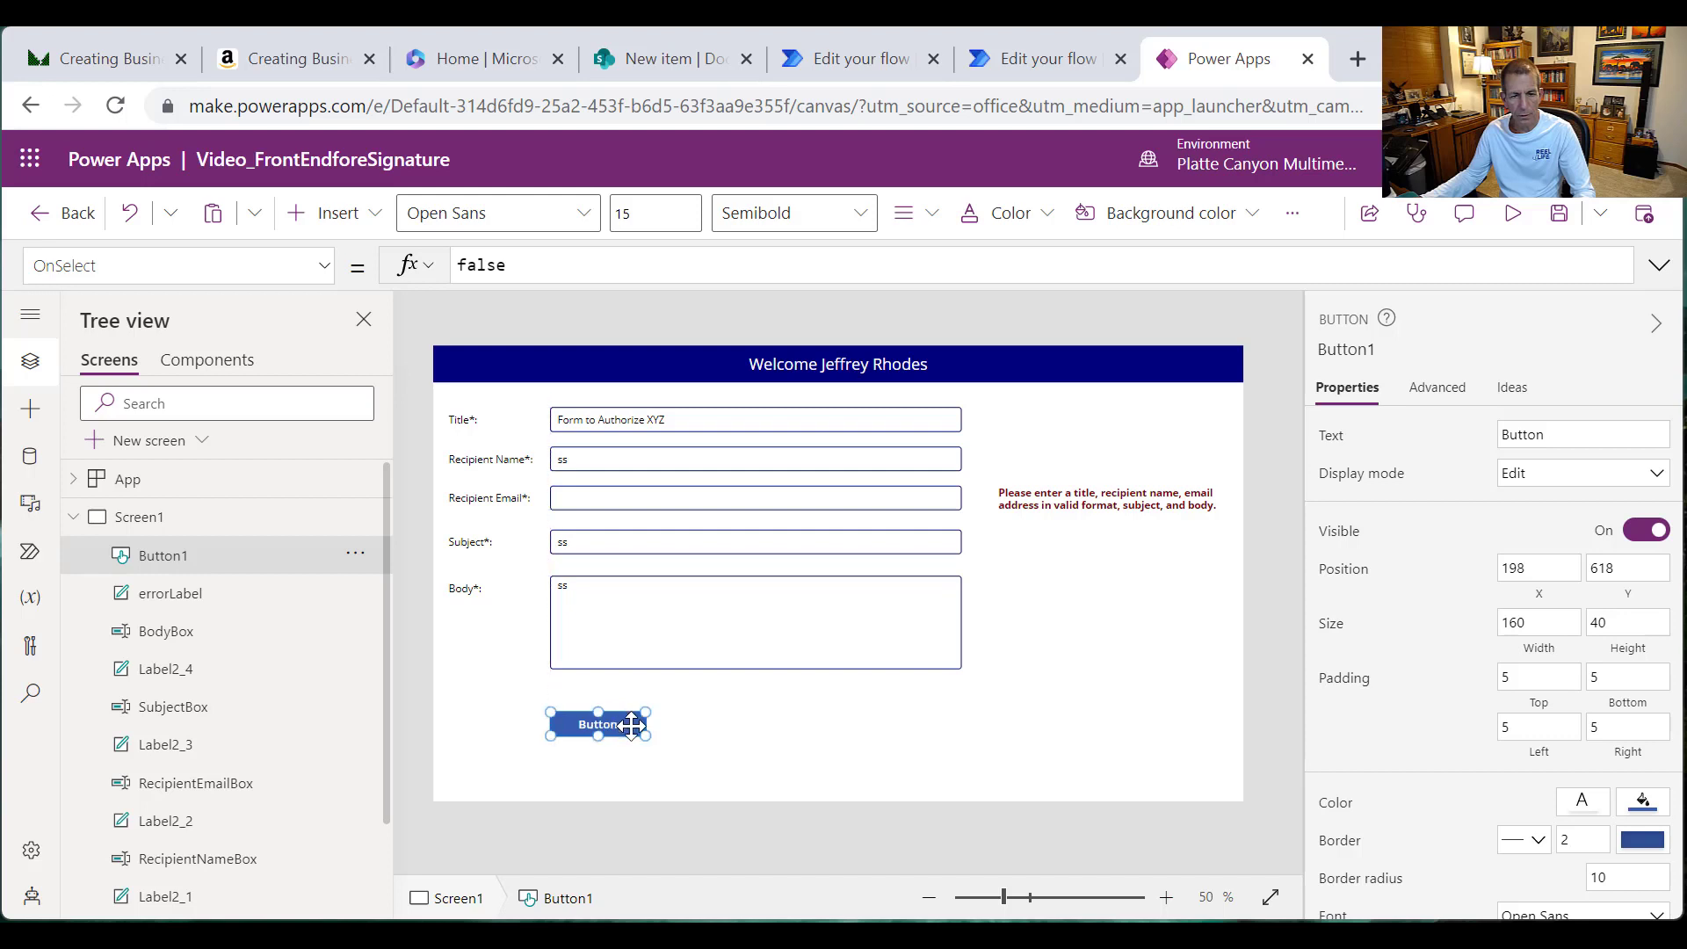
Step: Caption the button 'Save and Send Form' and set its width to 250
{"action": "double_click", "coordinate": [584, 736]}
{"action": "type", "text": "Submi"}
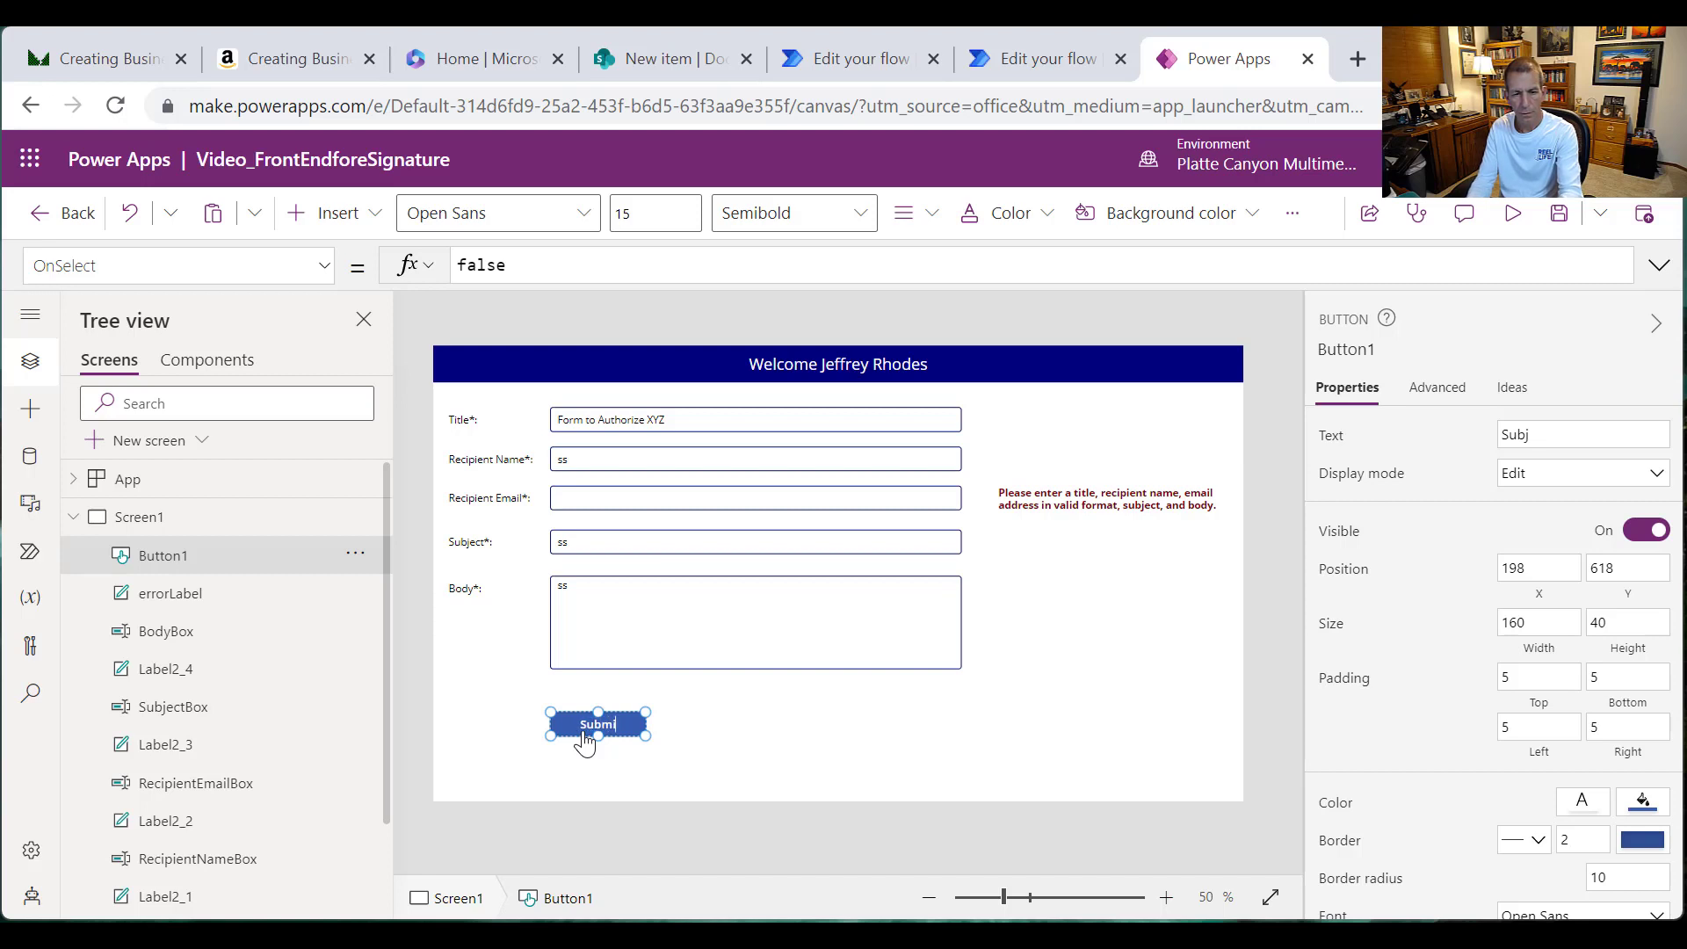
{"action": "type", "text": "t"}
{"action": "key", "text": "BackSpace"}
{"action": "key", "text": "BackSpace"}
{"action": "key", "text": "BackSpace"}
{"action": "key", "text": "BackSpace"}
{"action": "key", "text": "BackSpace"}
{"action": "key", "text": "BackSpace"}
{"action": "type", "text": "Send Form"}
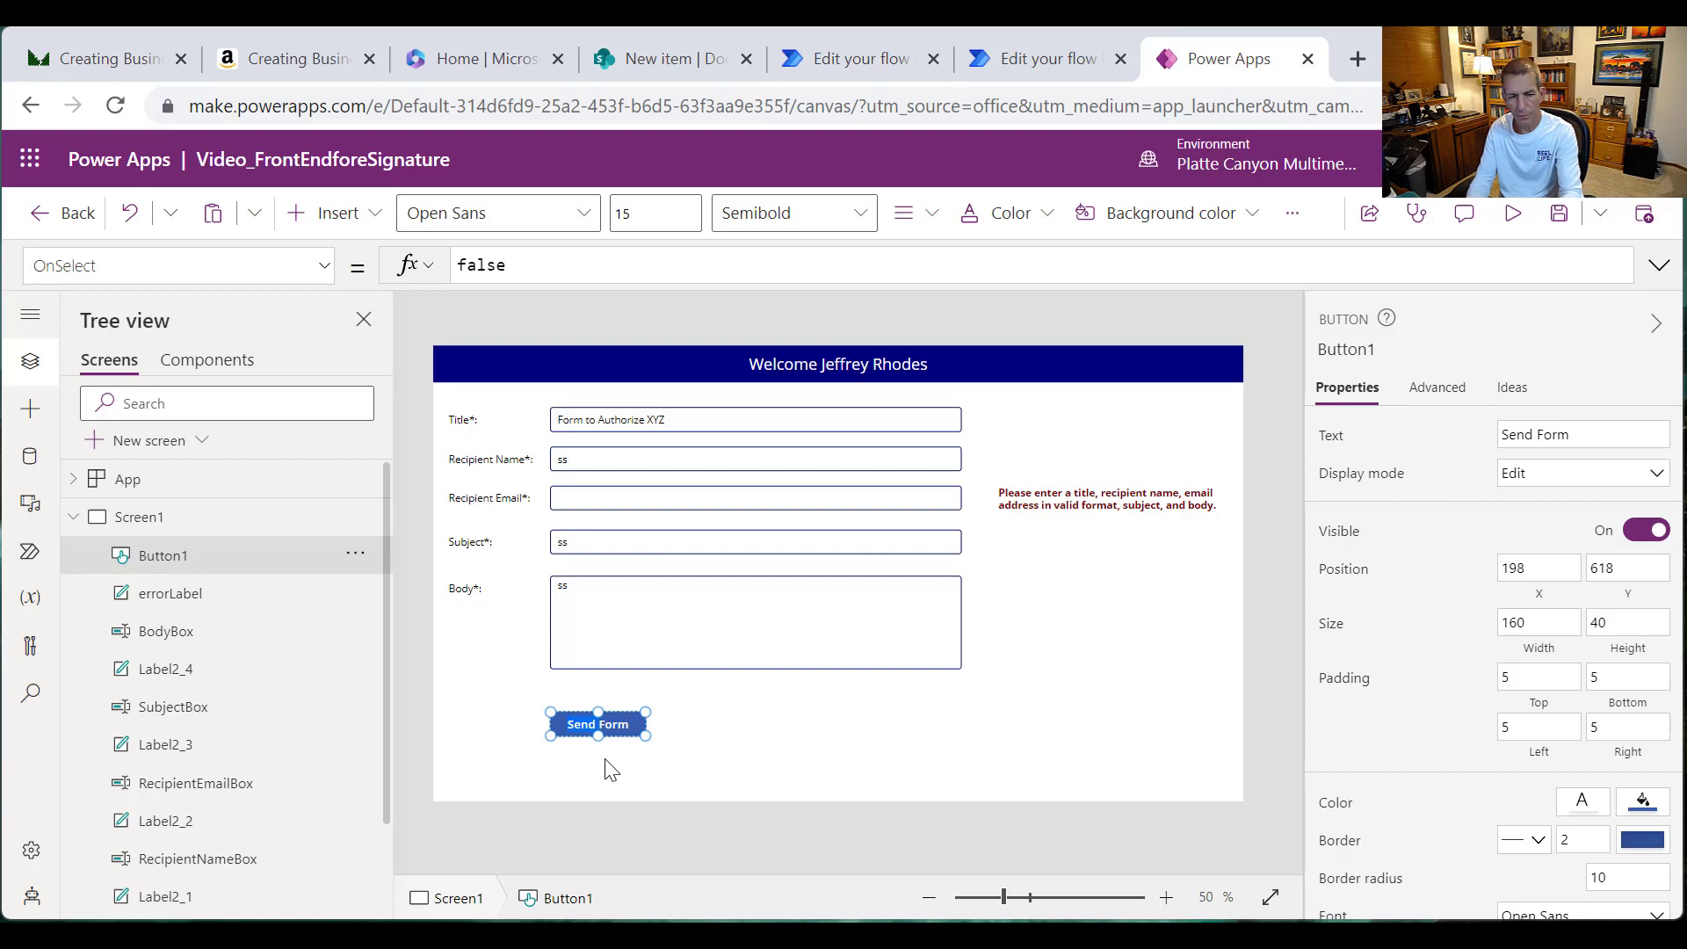
{"action": "type", "text": "Save and"}
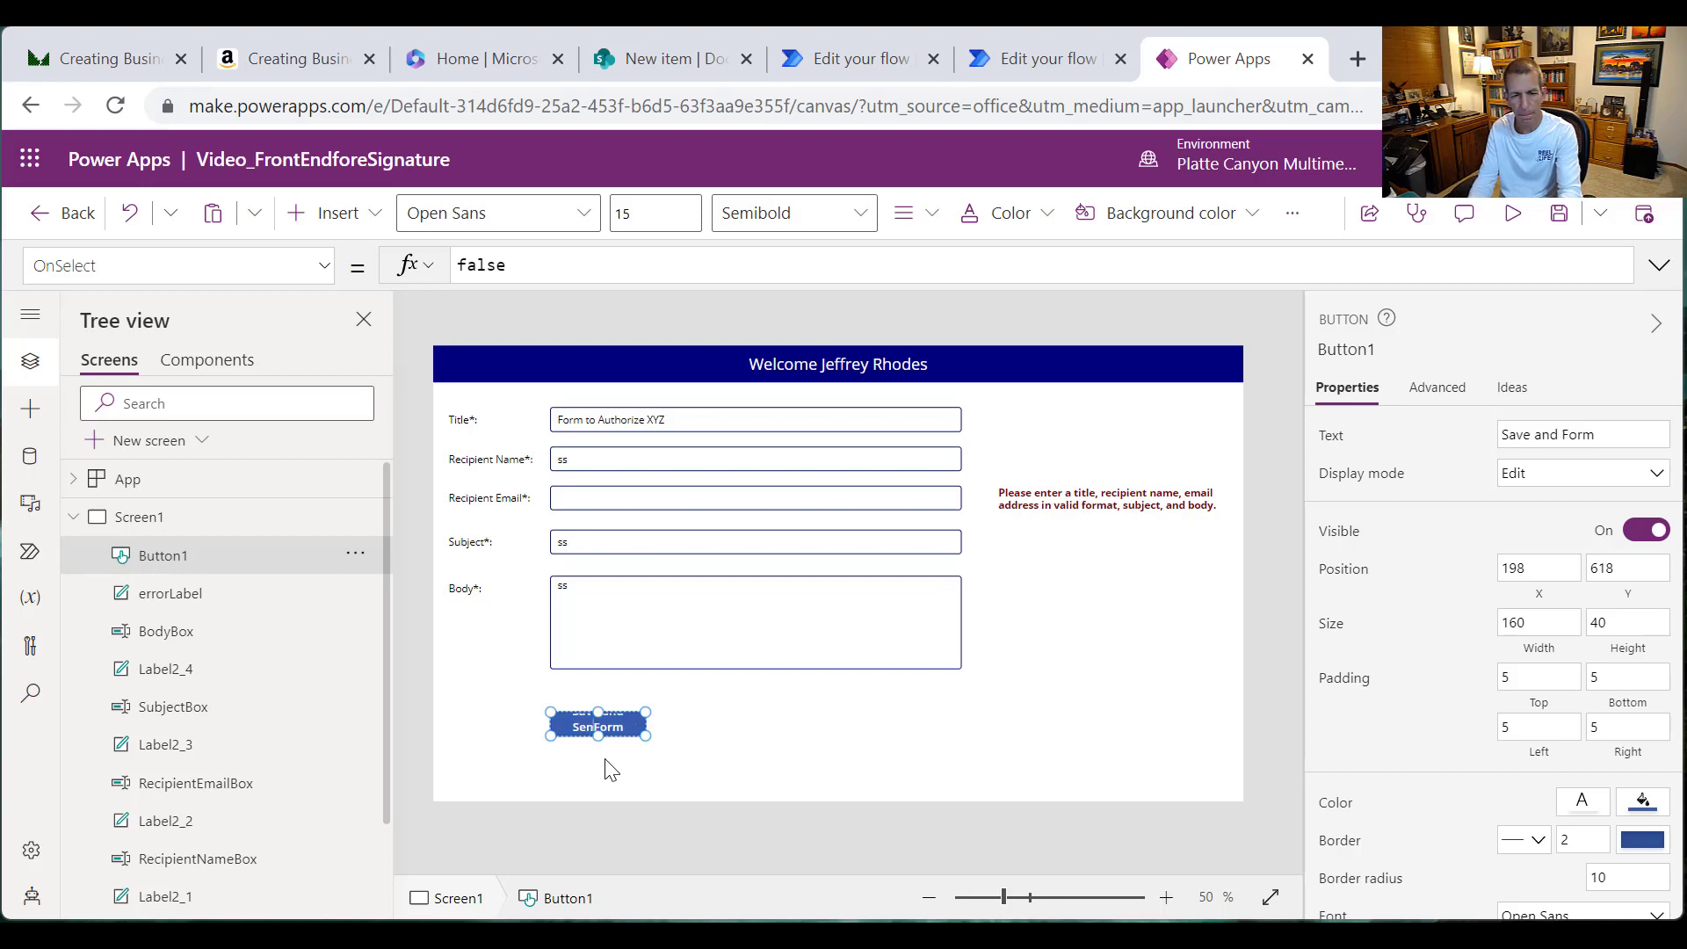
{"action": "type", "text": " Send"}
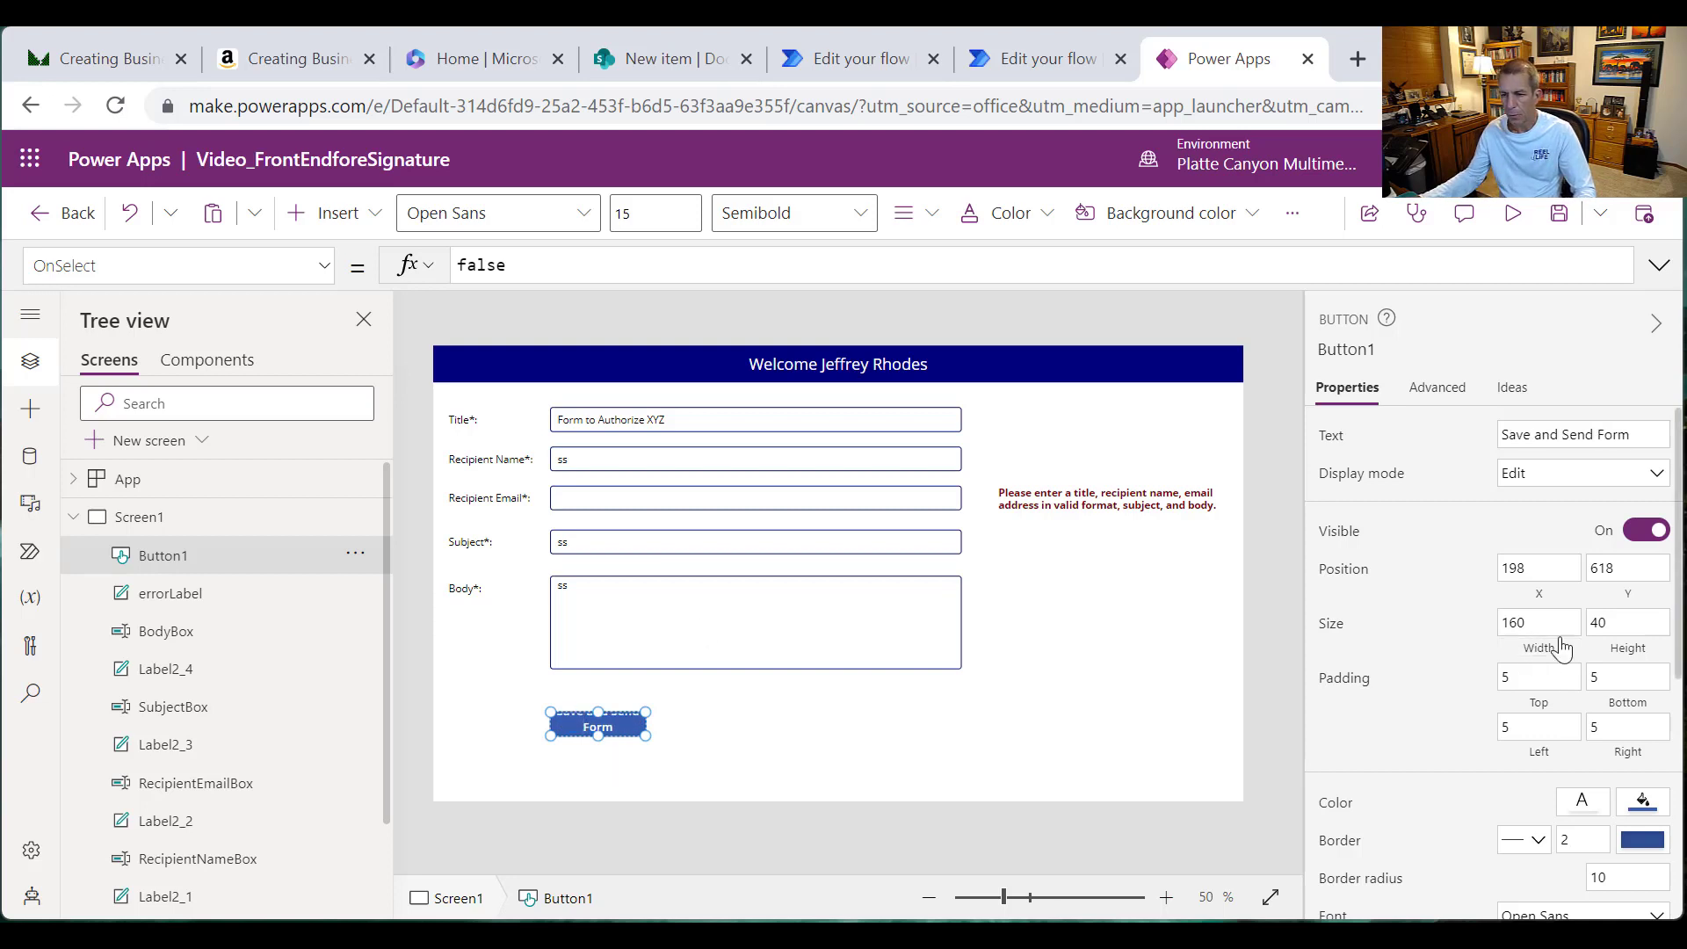
{"action": "left_click", "coordinate": [1553, 625]}
{"action": "type", "text": "20"}
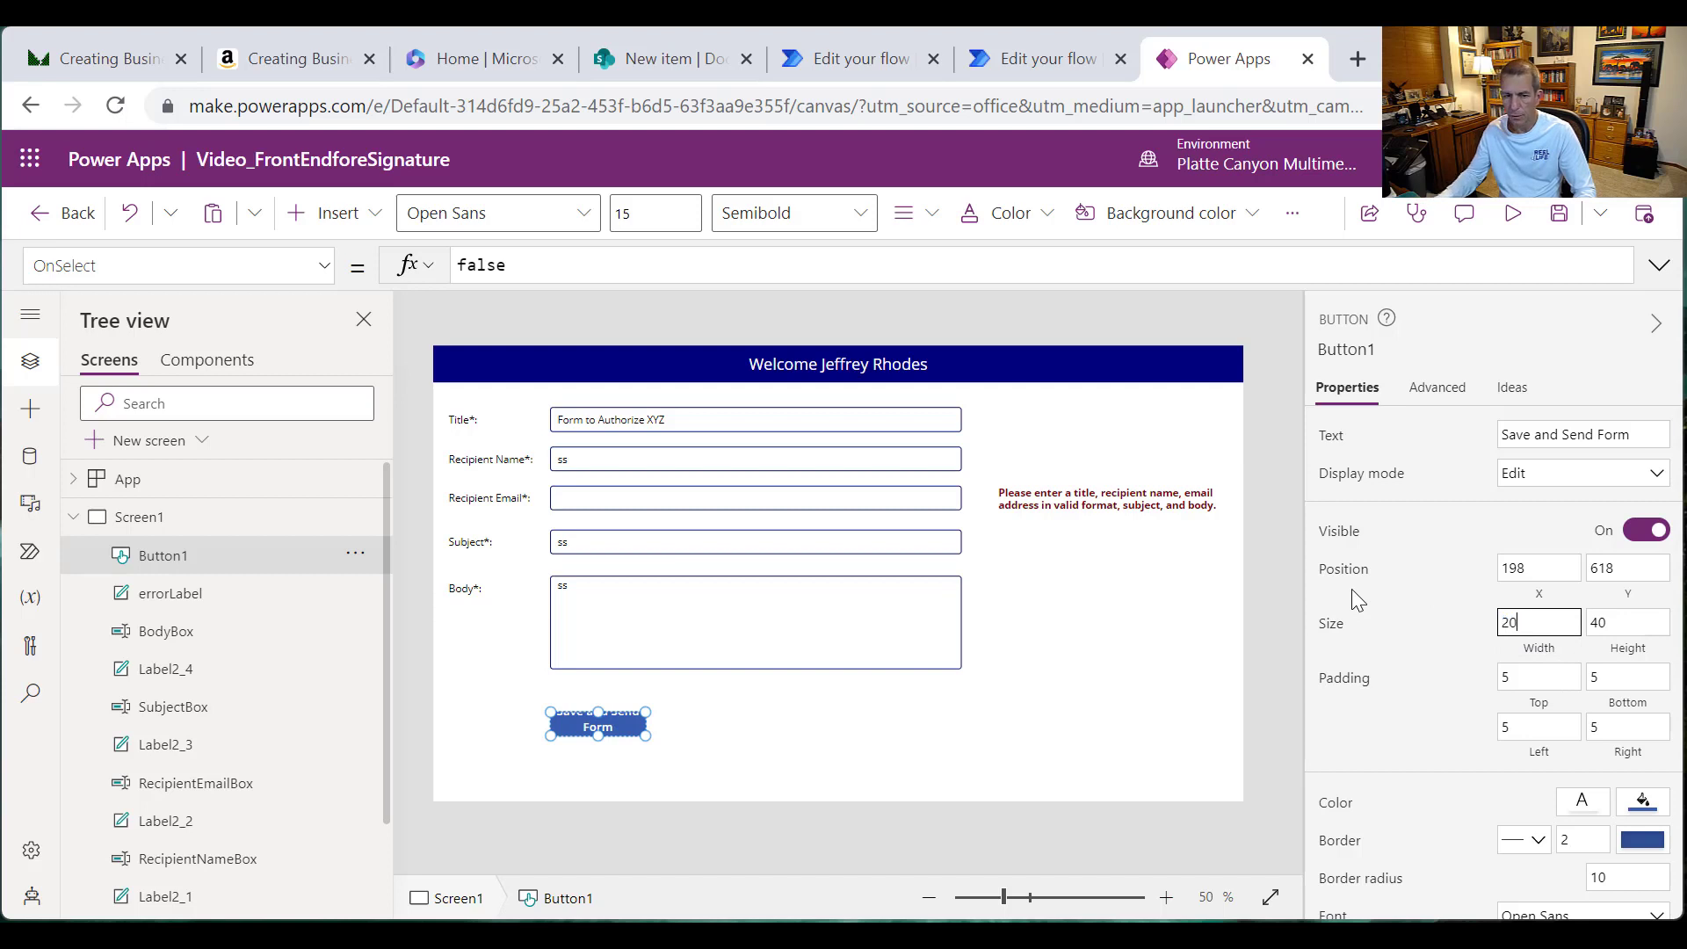
{"action": "type", "text": "0"}
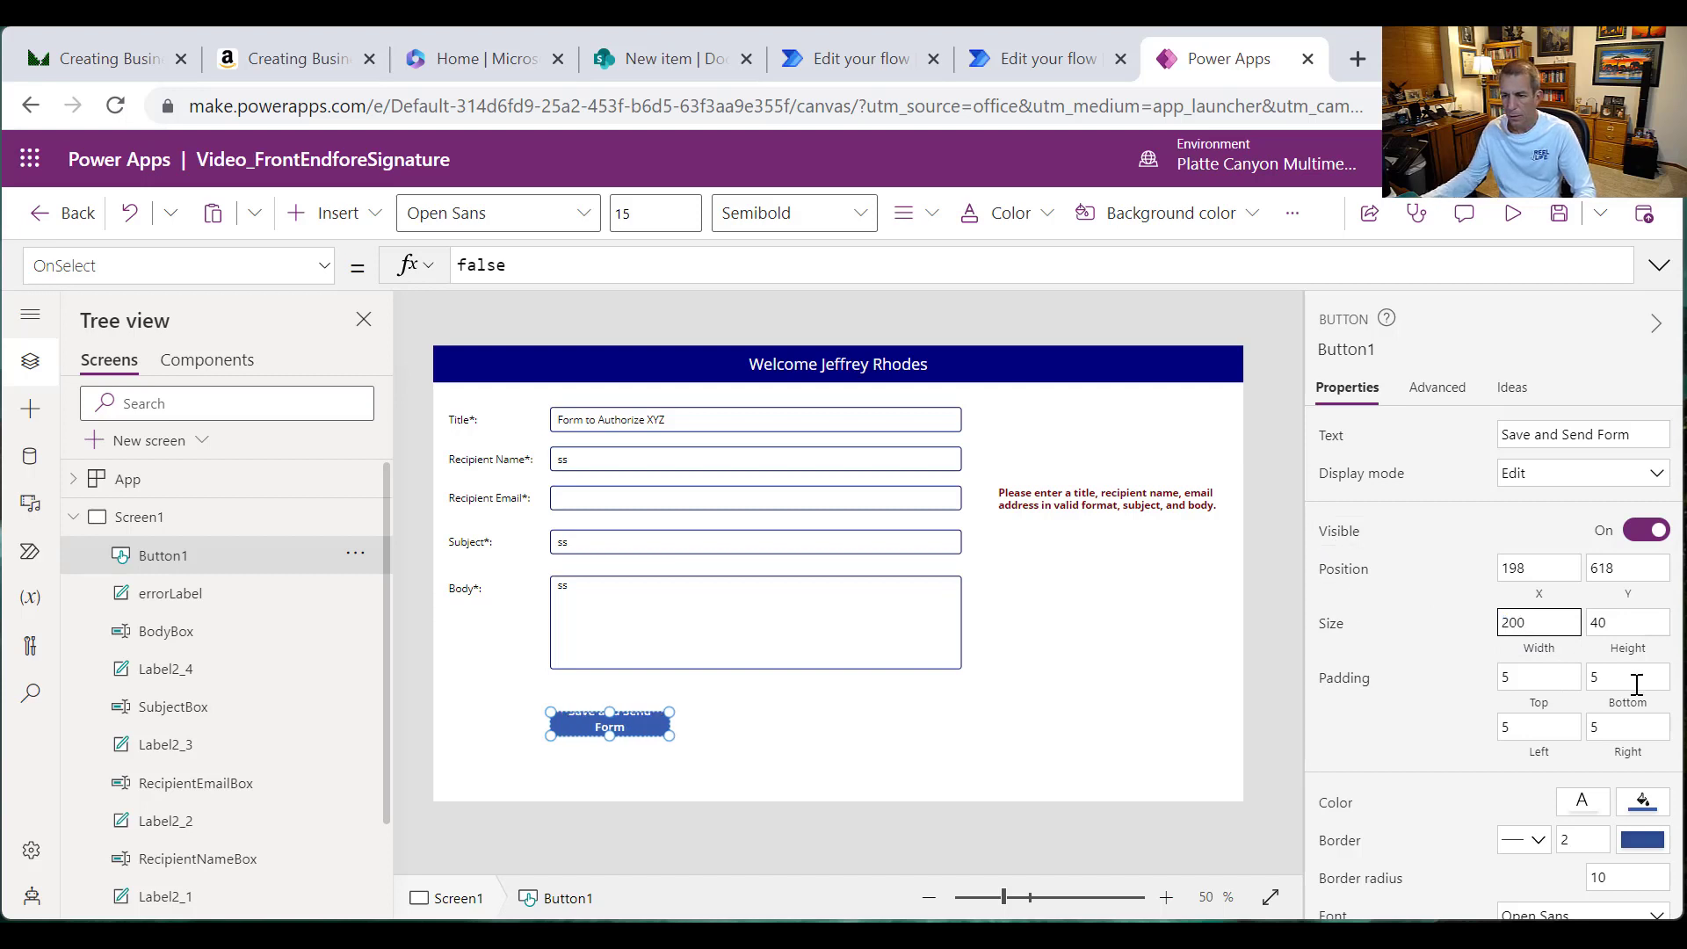
{"action": "key", "text": "ctrl+a"}
{"action": "type", "text": "250"}
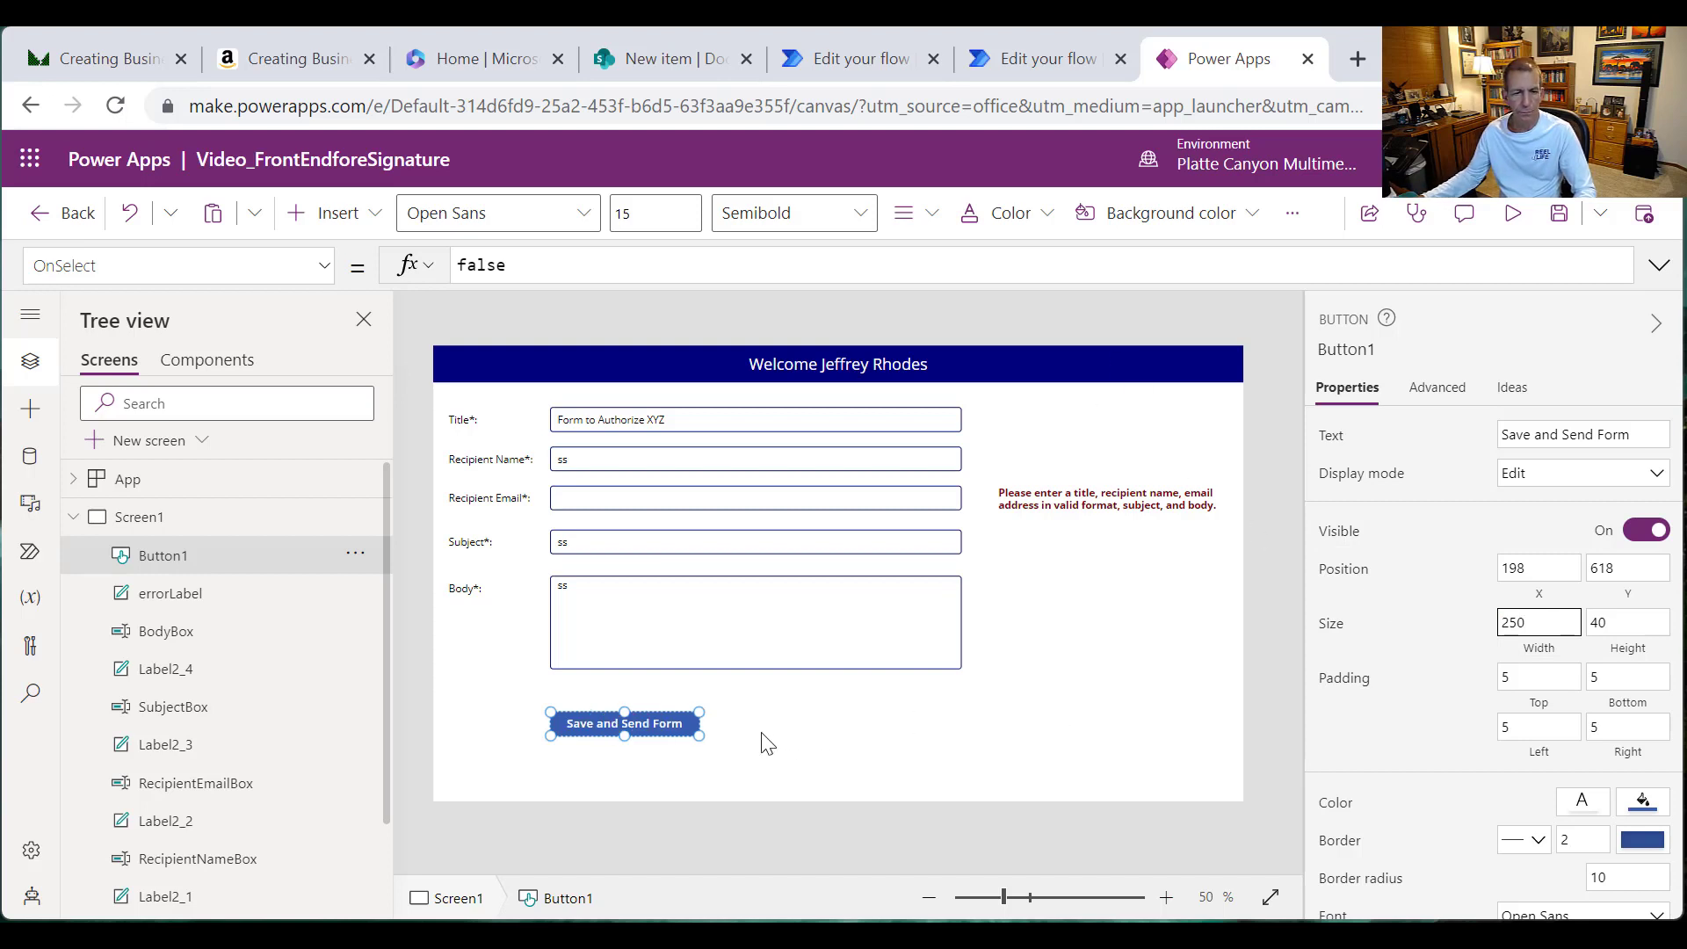
Step: Rename the button to SubmitBtn in the Tree view
{"action": "left_click", "coordinate": [359, 553]}
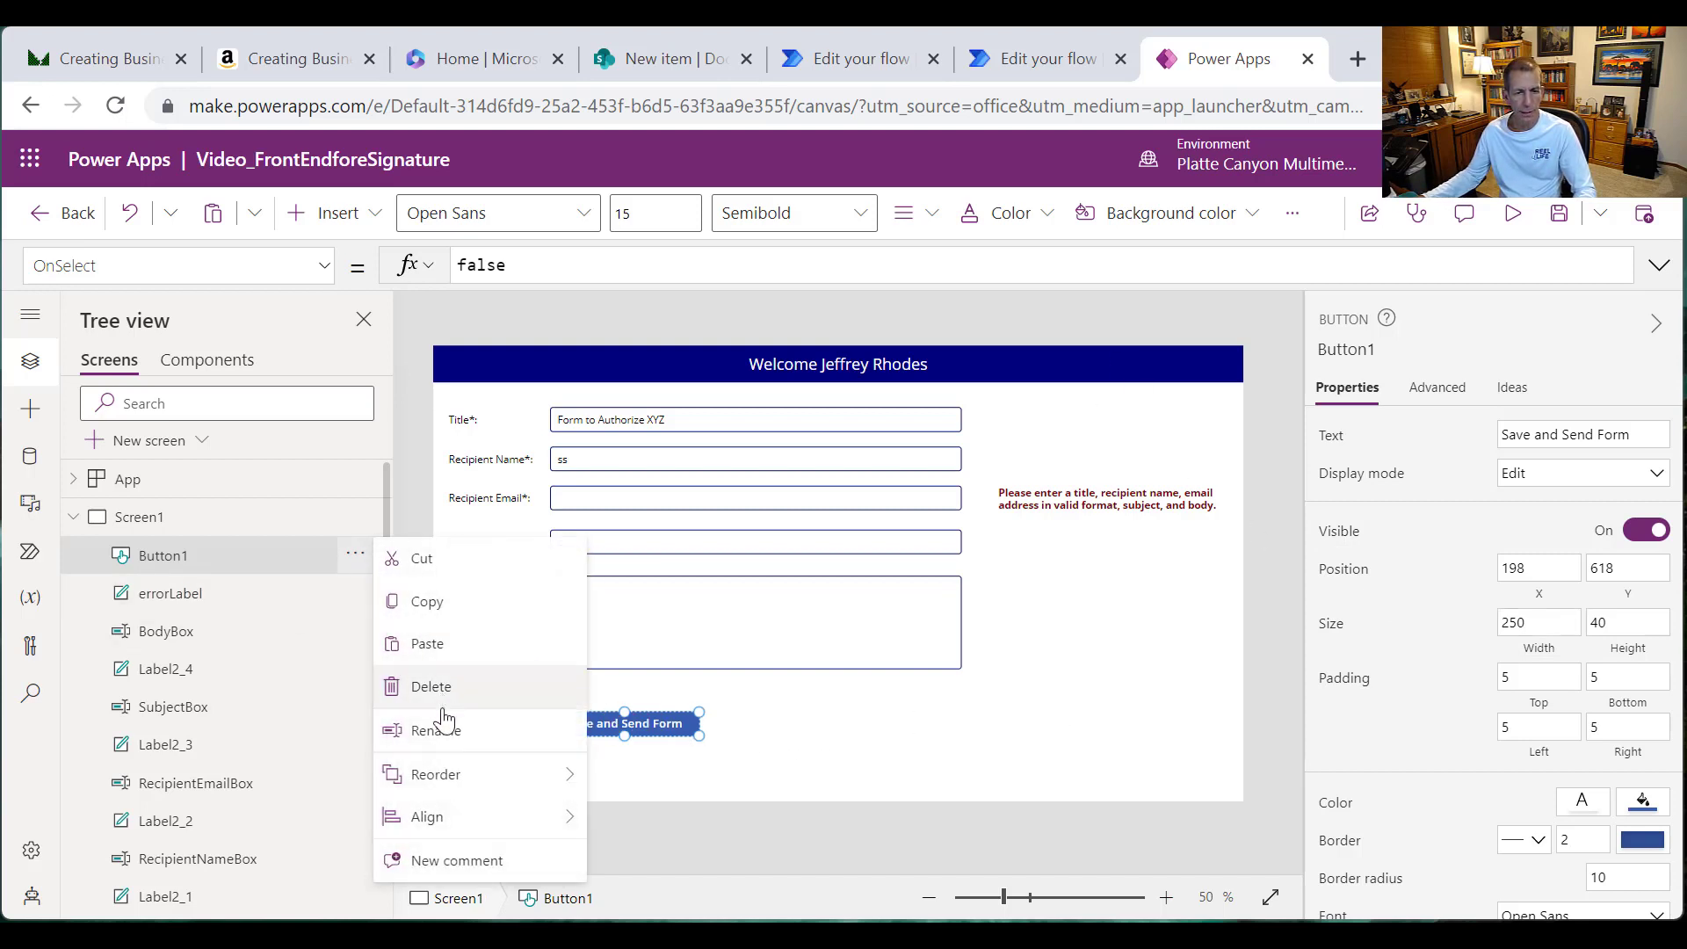
{"action": "left_click", "coordinate": [440, 725]}
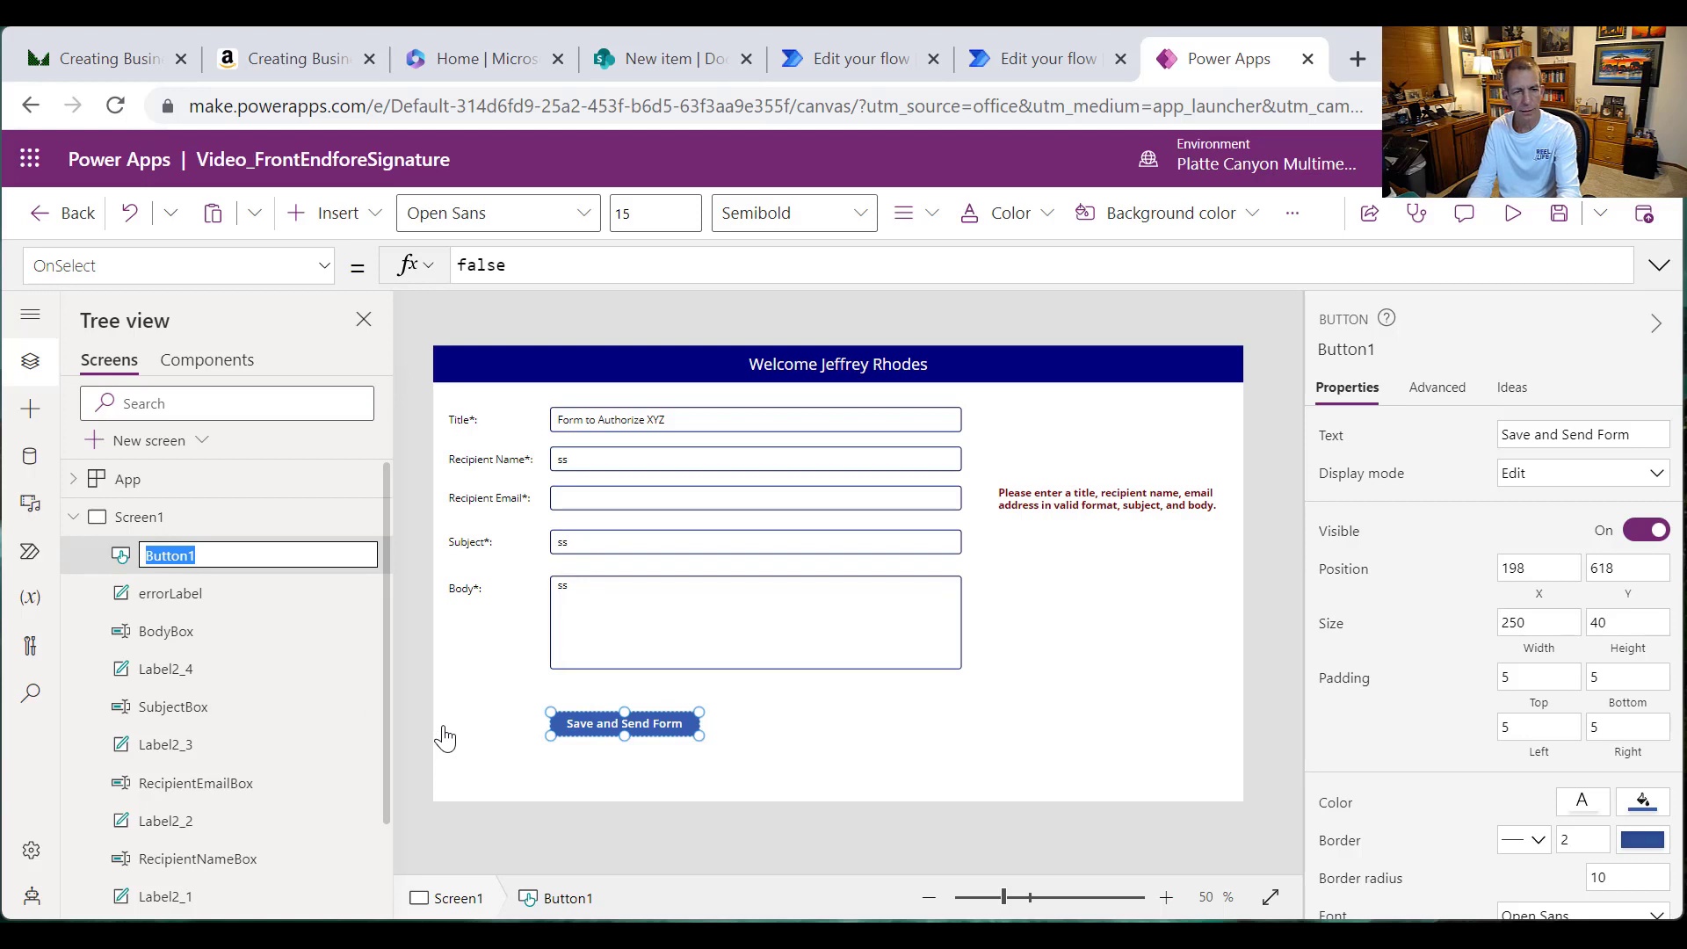
{"action": "type", "text": "SubmitBtn"}
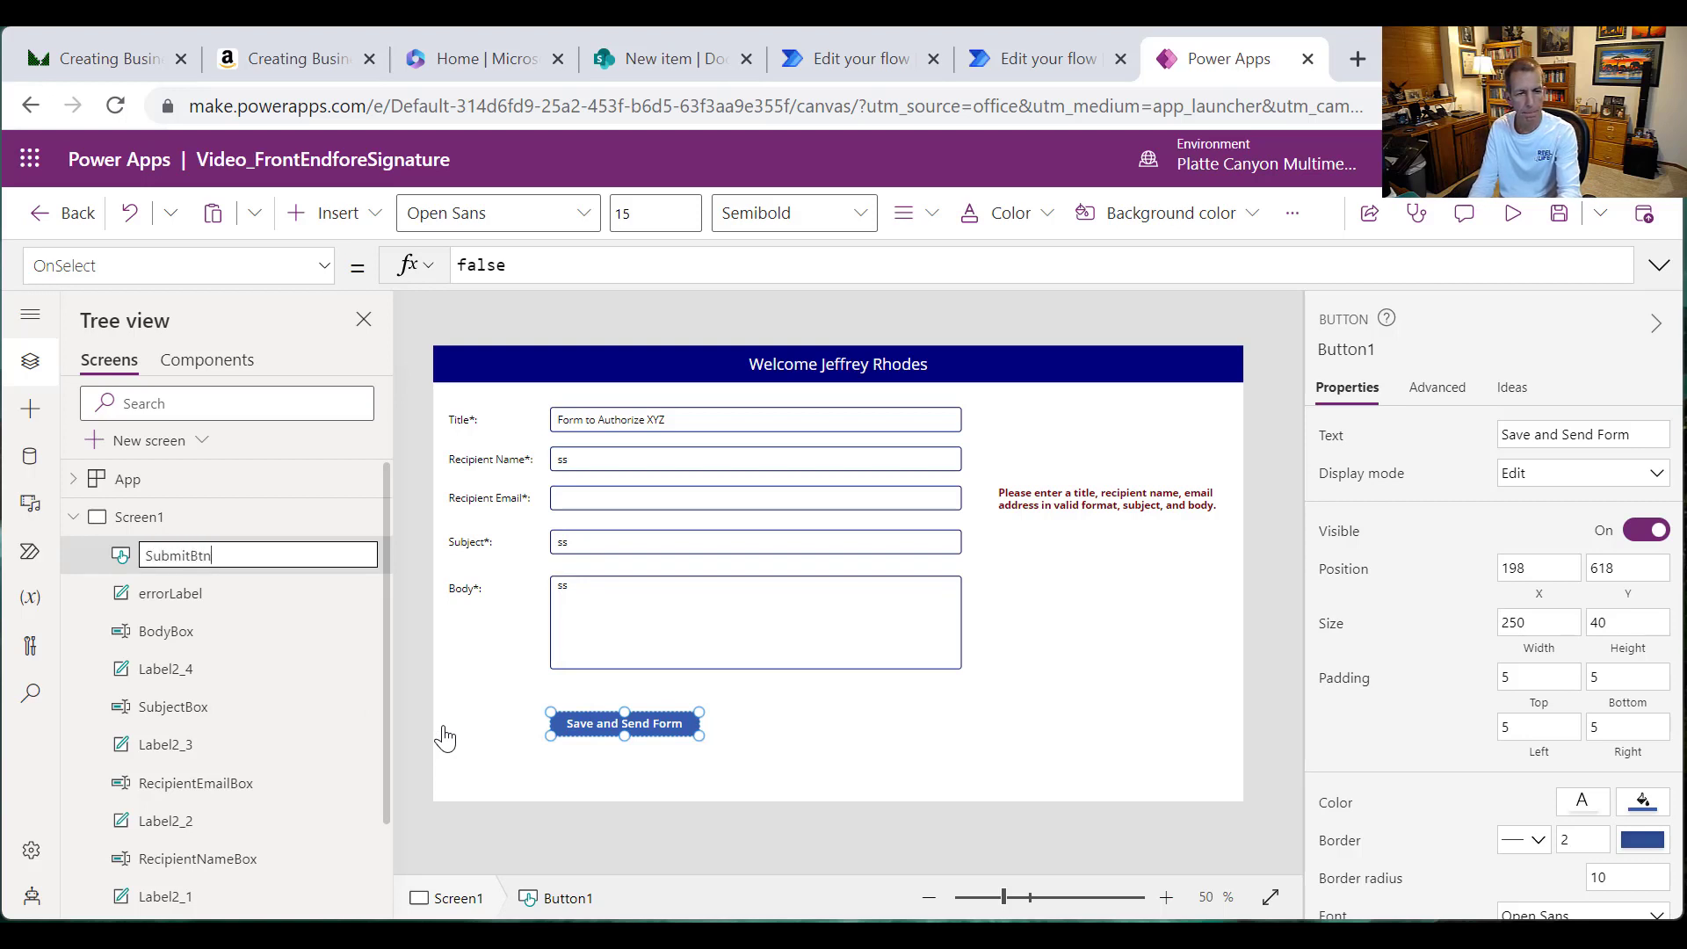
{"action": "key", "text": "Return"}
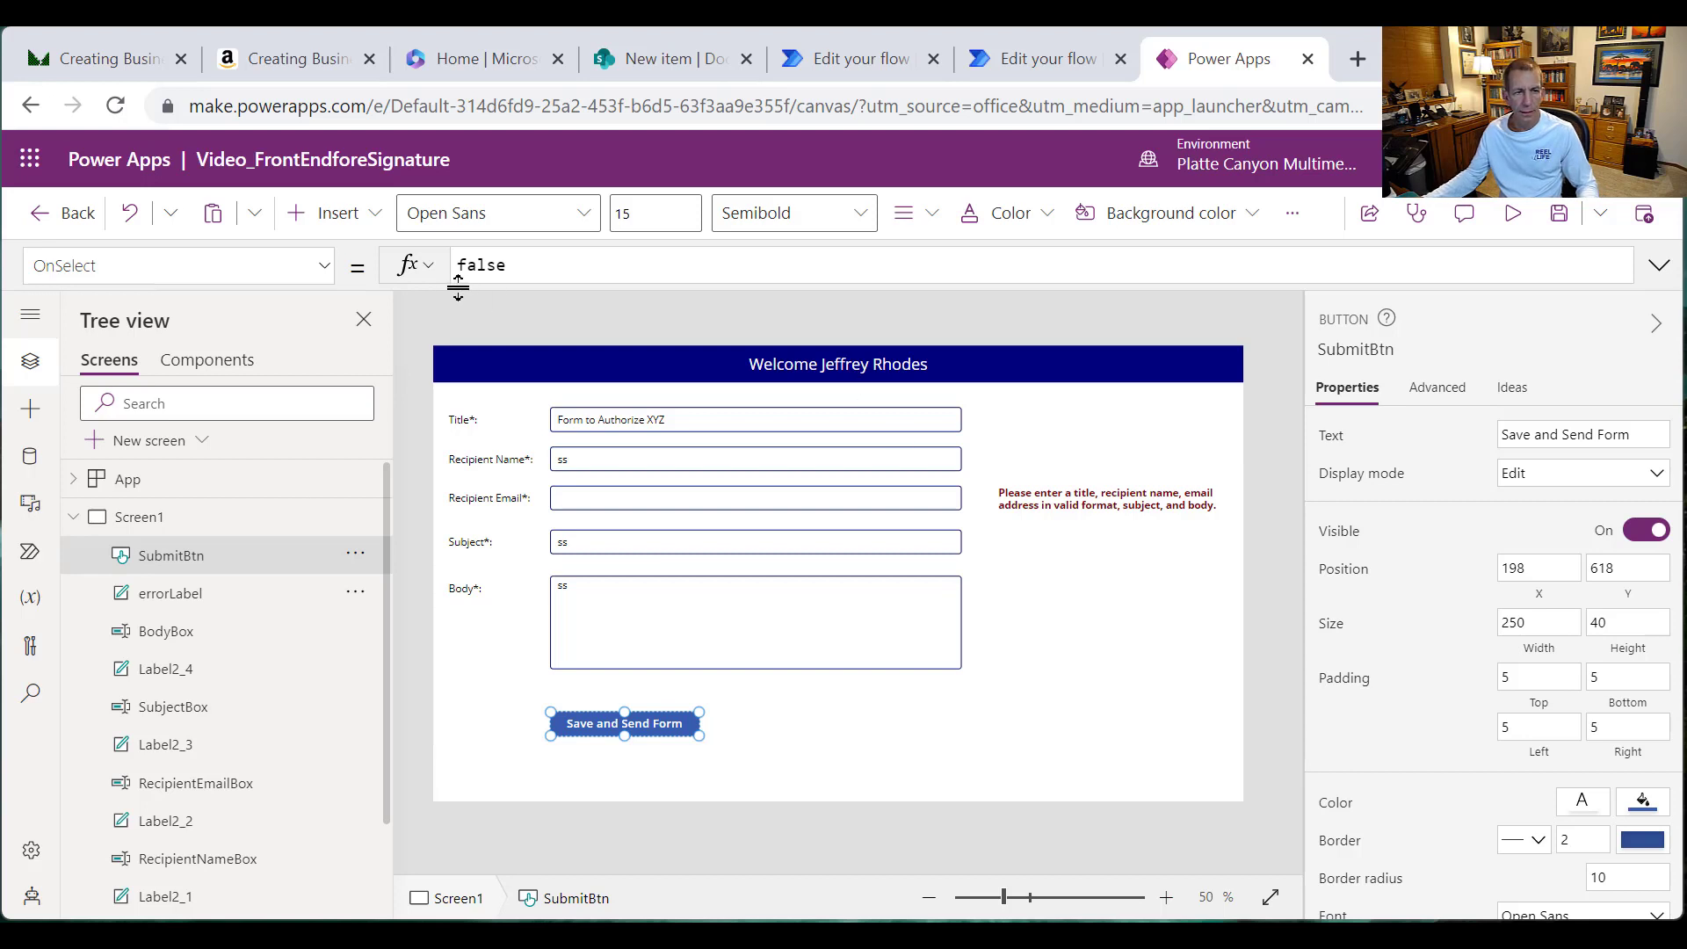
Step: Replace SubmitBtn's OnSelect false with Patch('DocuSign Test', Defaults('DocuSign Test'))
{"action": "left_click", "coordinate": [495, 272]}
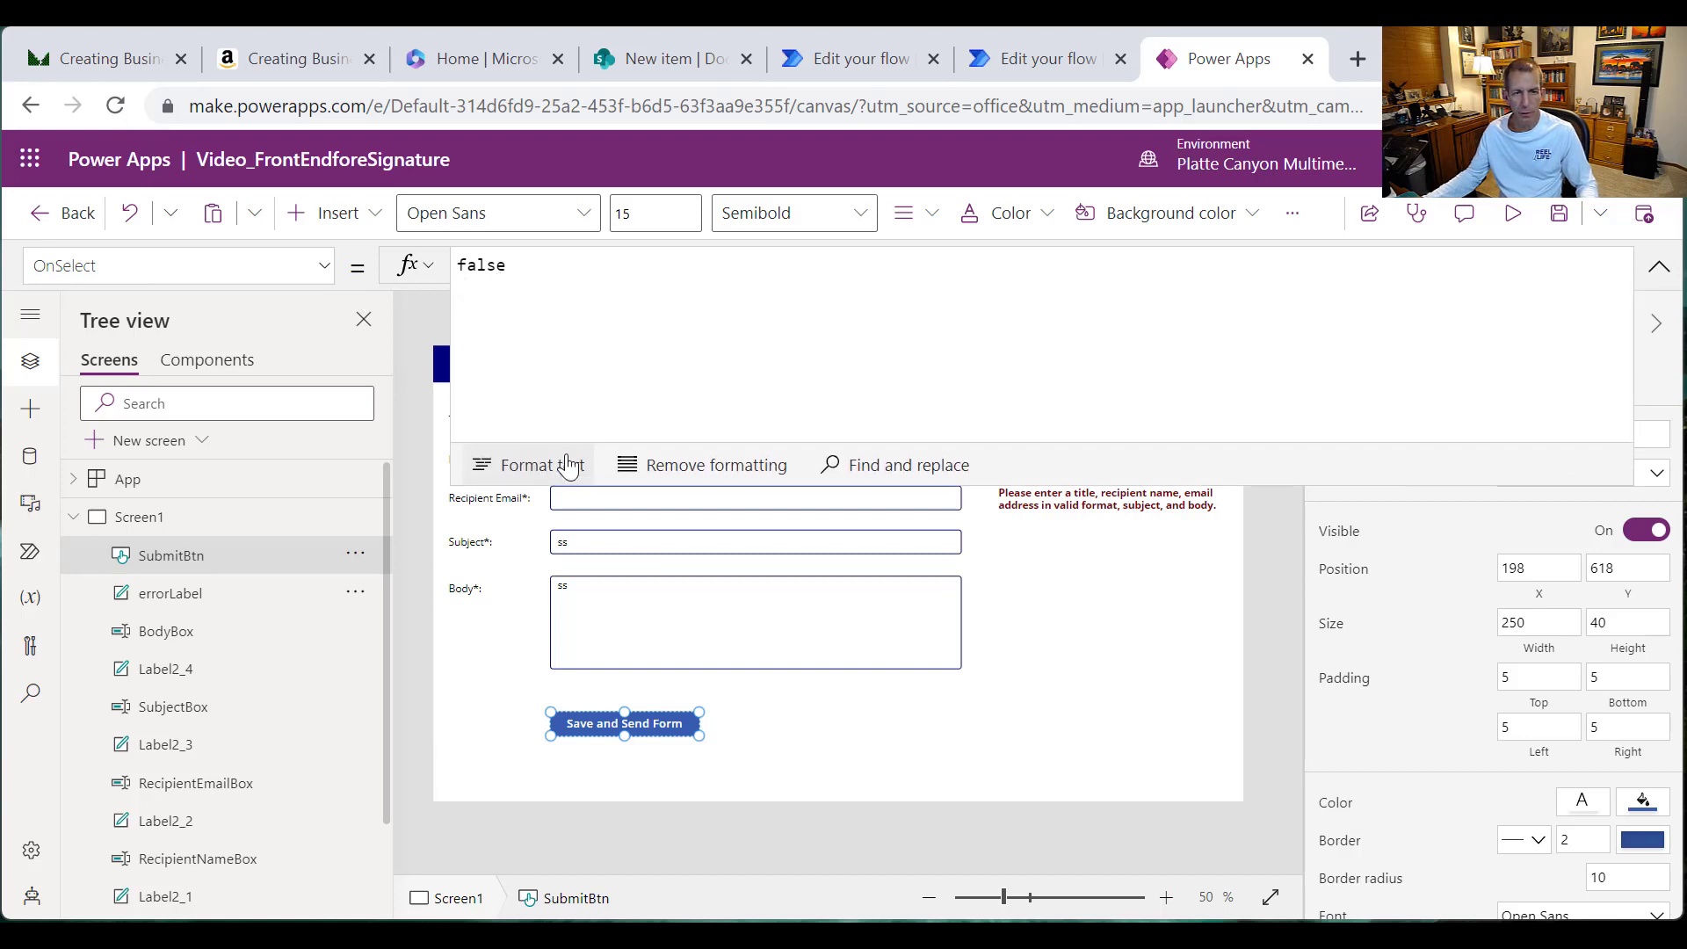
{"action": "left_click_drag", "start_coordinate": [534, 268], "coordinate": [409, 271]}
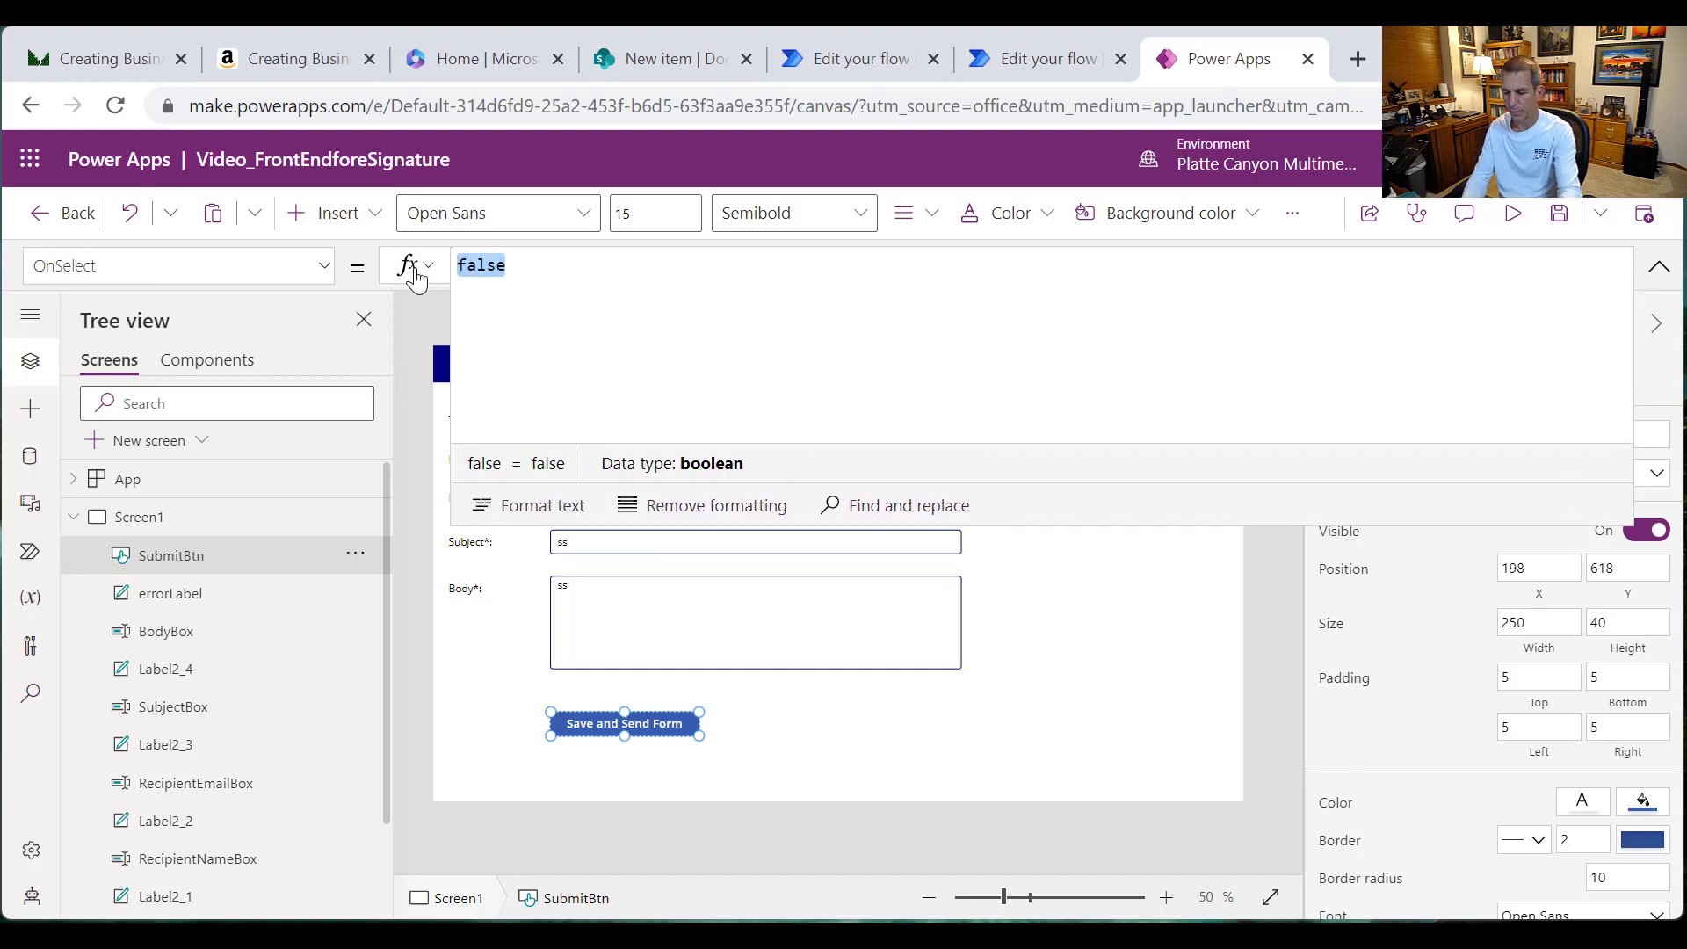
{"action": "type", "text": "Patch"}
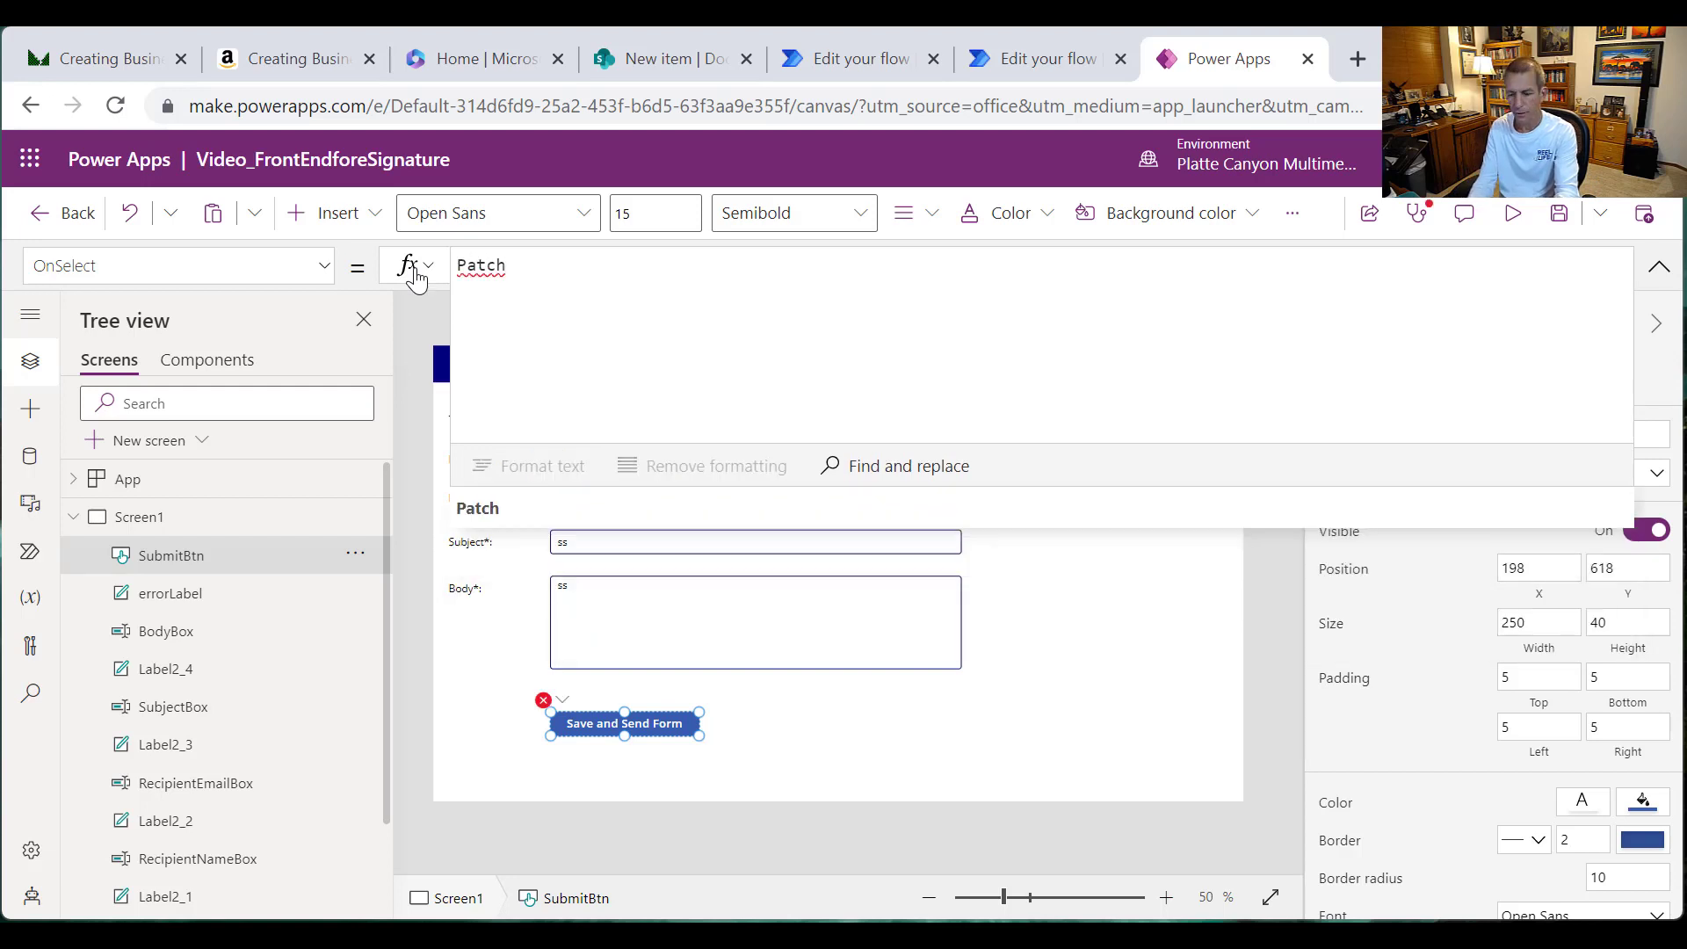
{"action": "type", "text": "("}
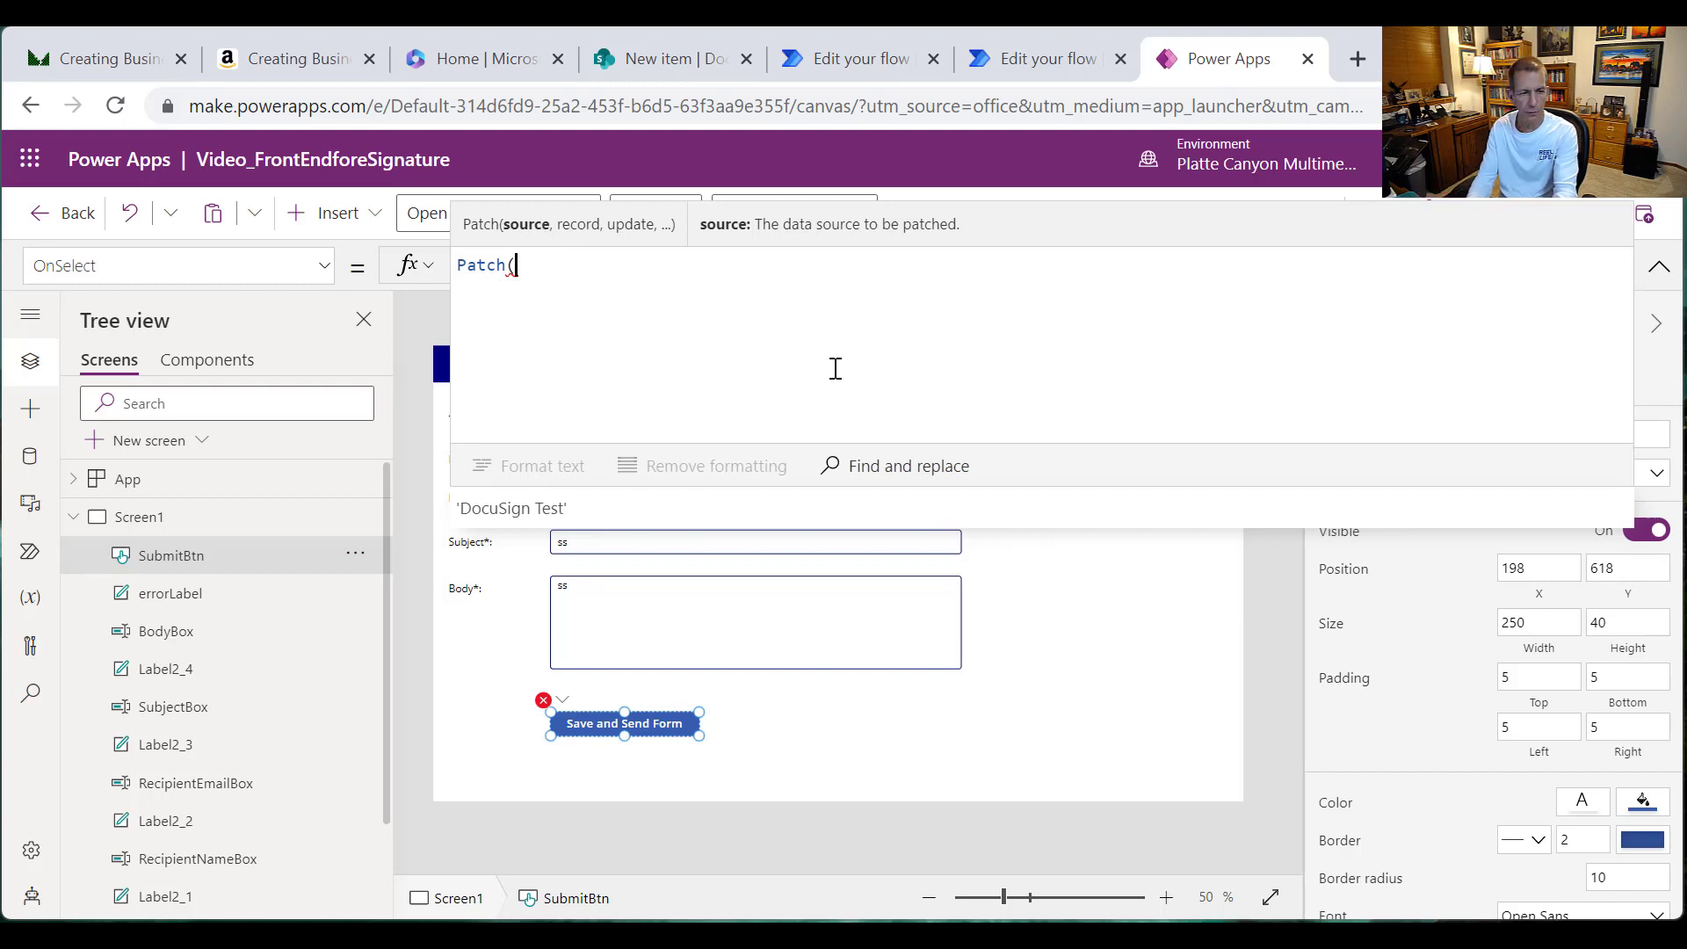
{"action": "type", "text": "Docu"}
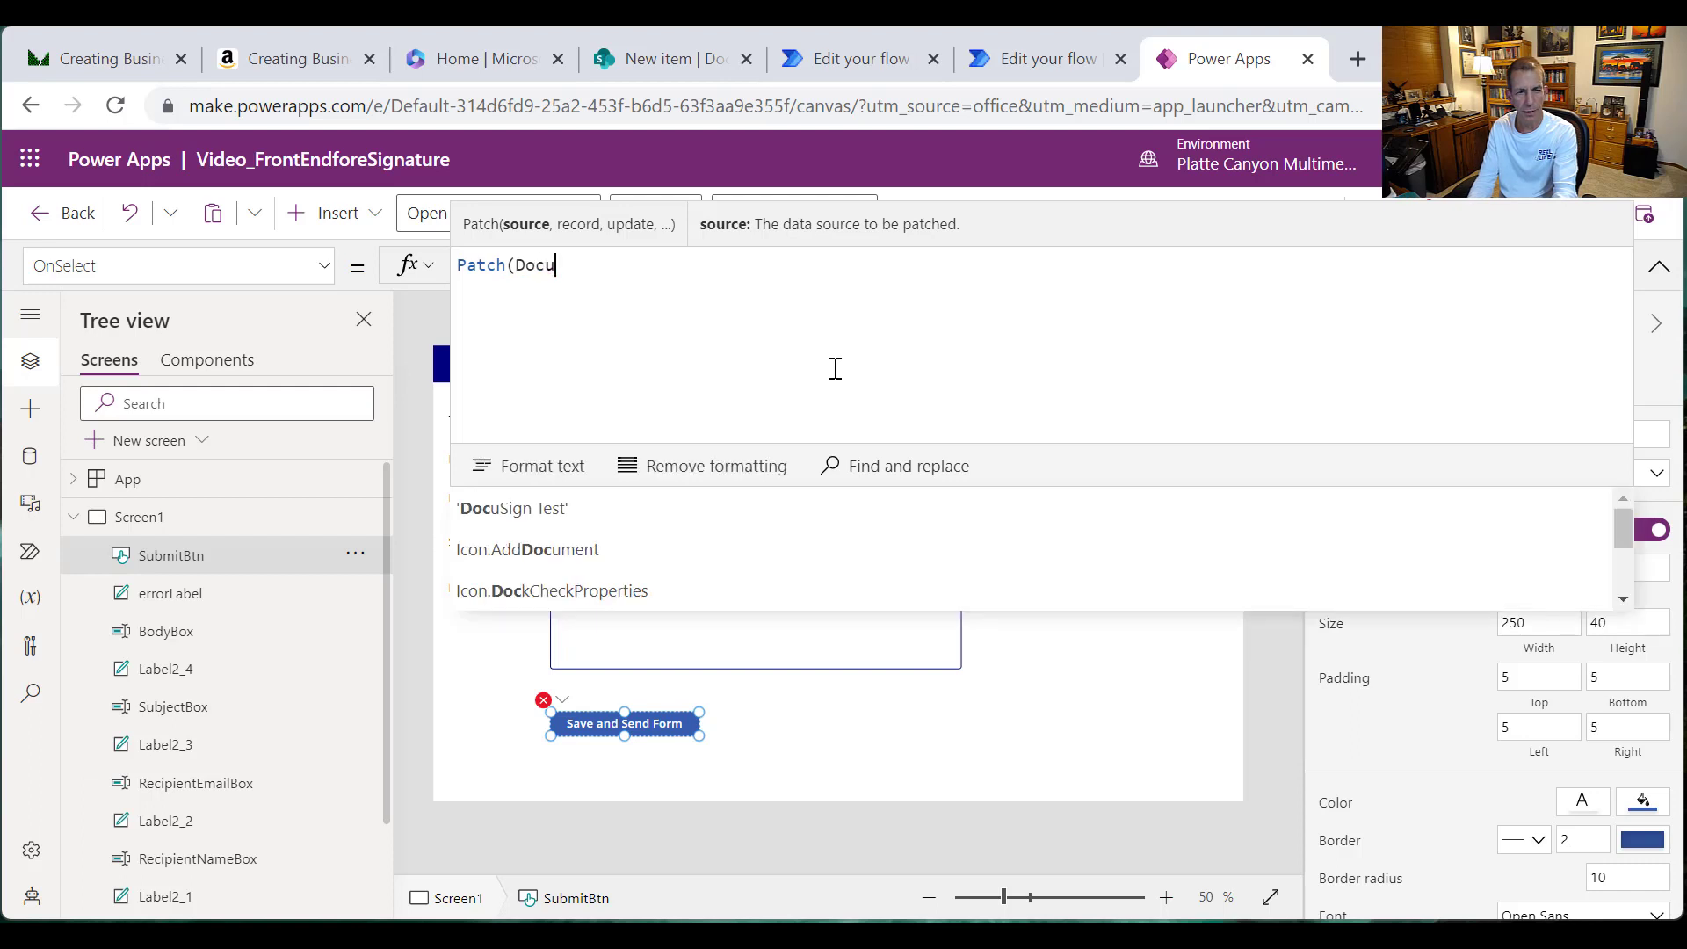
{"action": "left_click", "coordinate": [591, 507]}
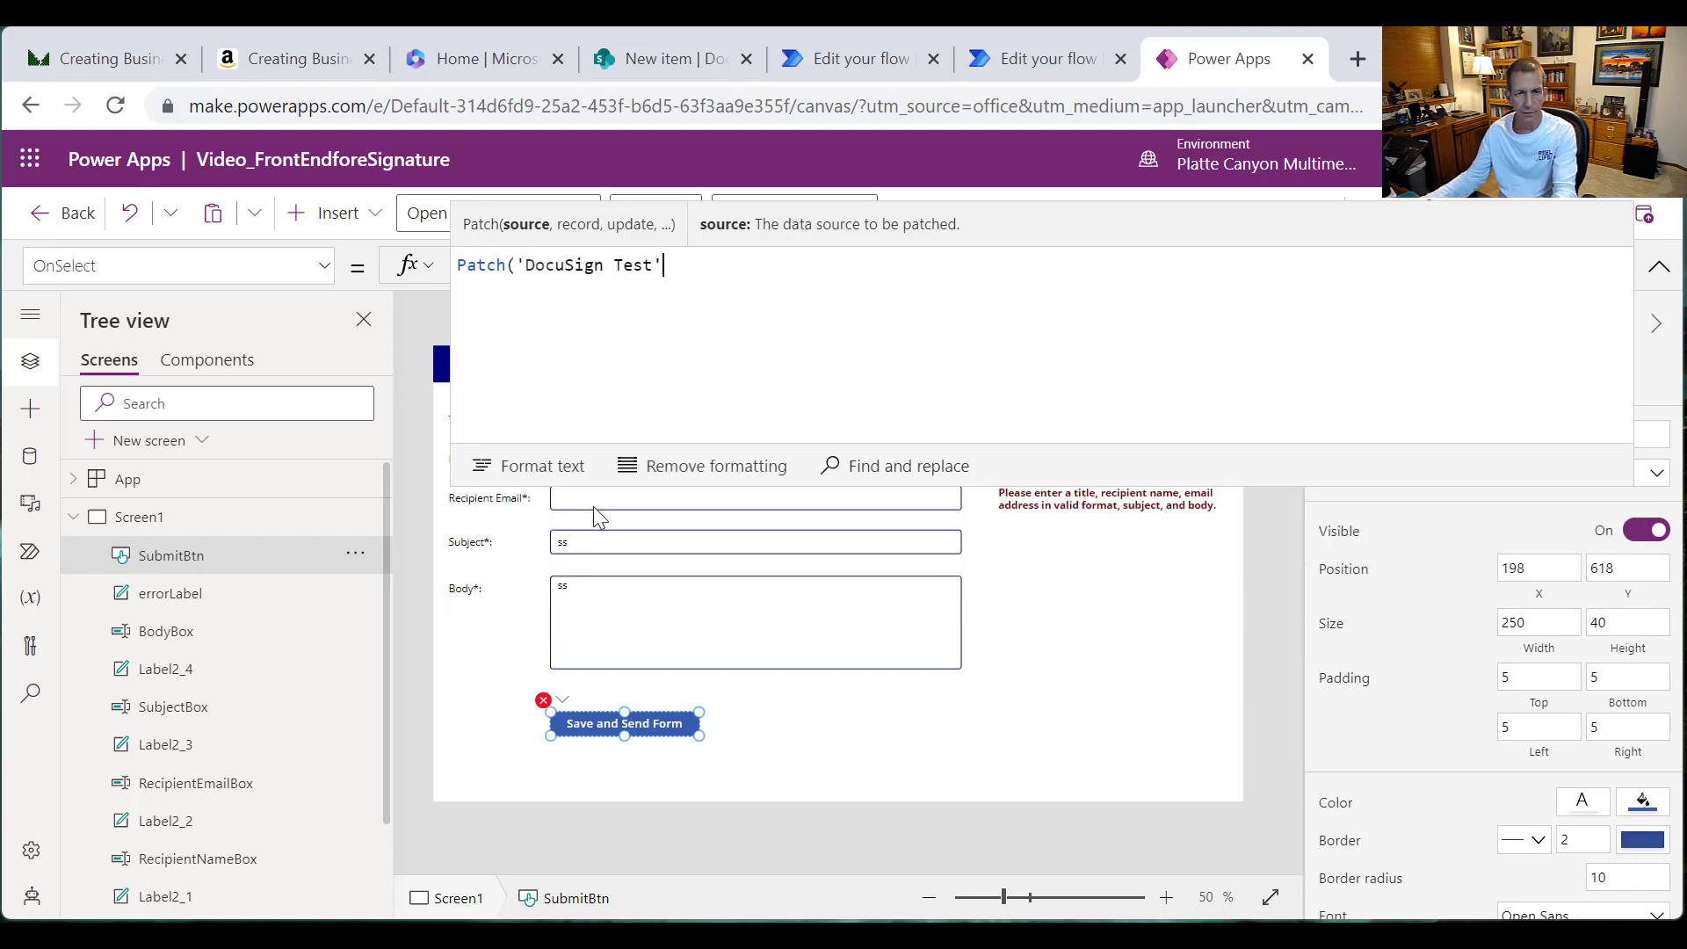
{"action": "type", "text": ", "}
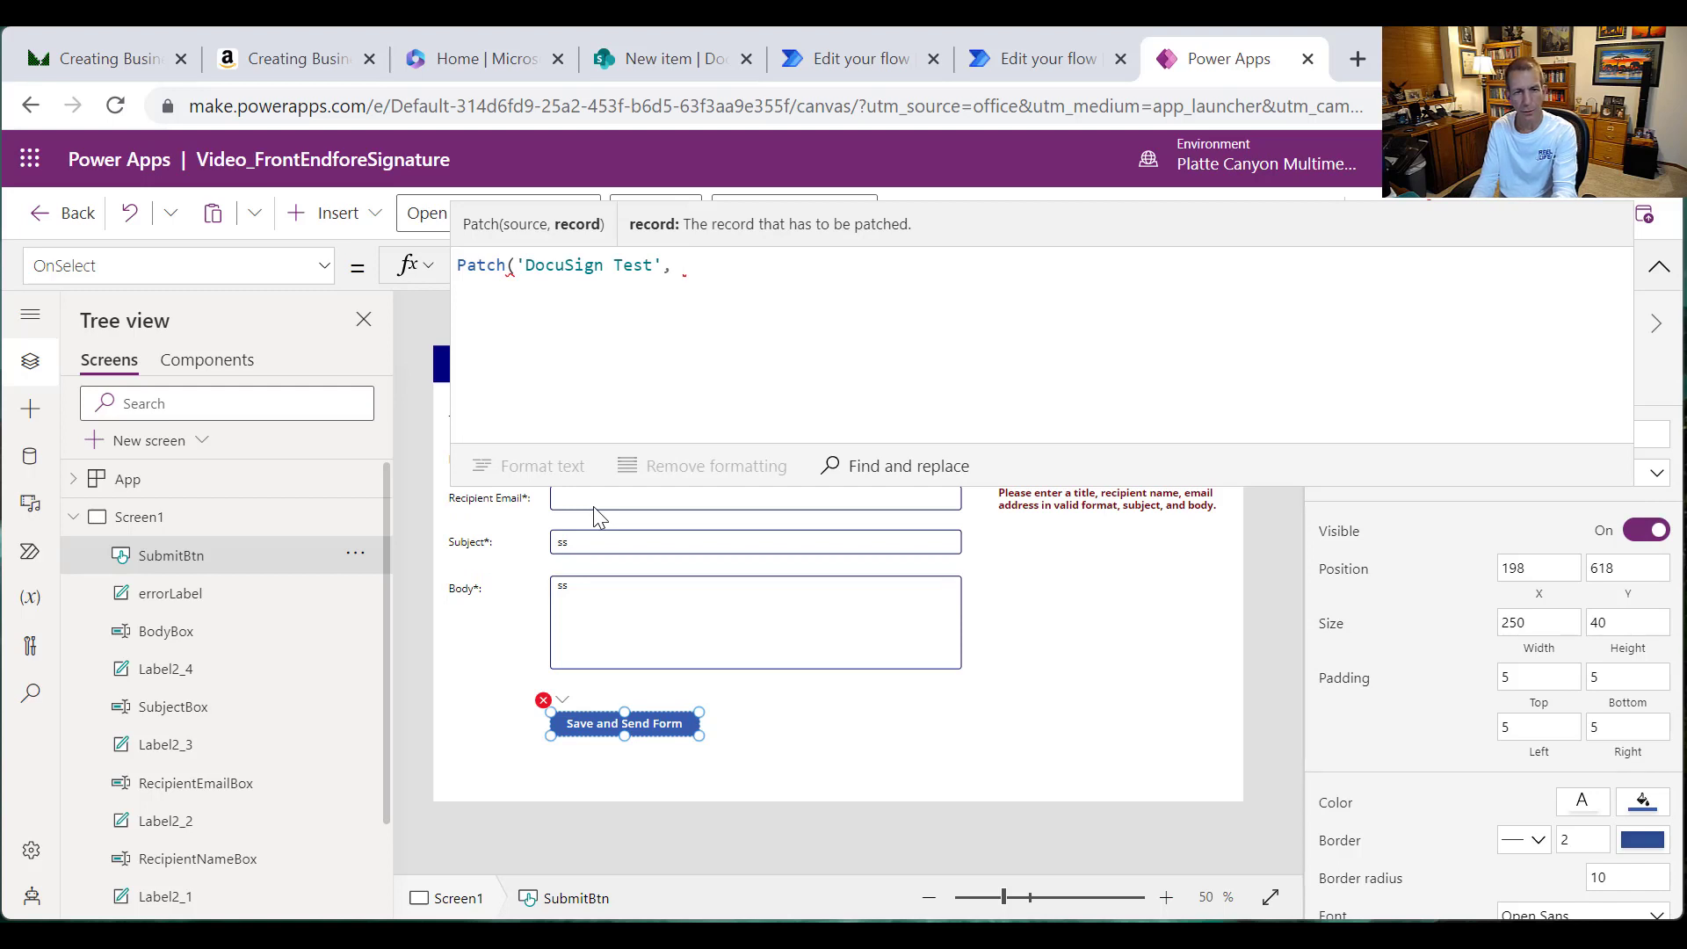
{"action": "type", "text": "Default"}
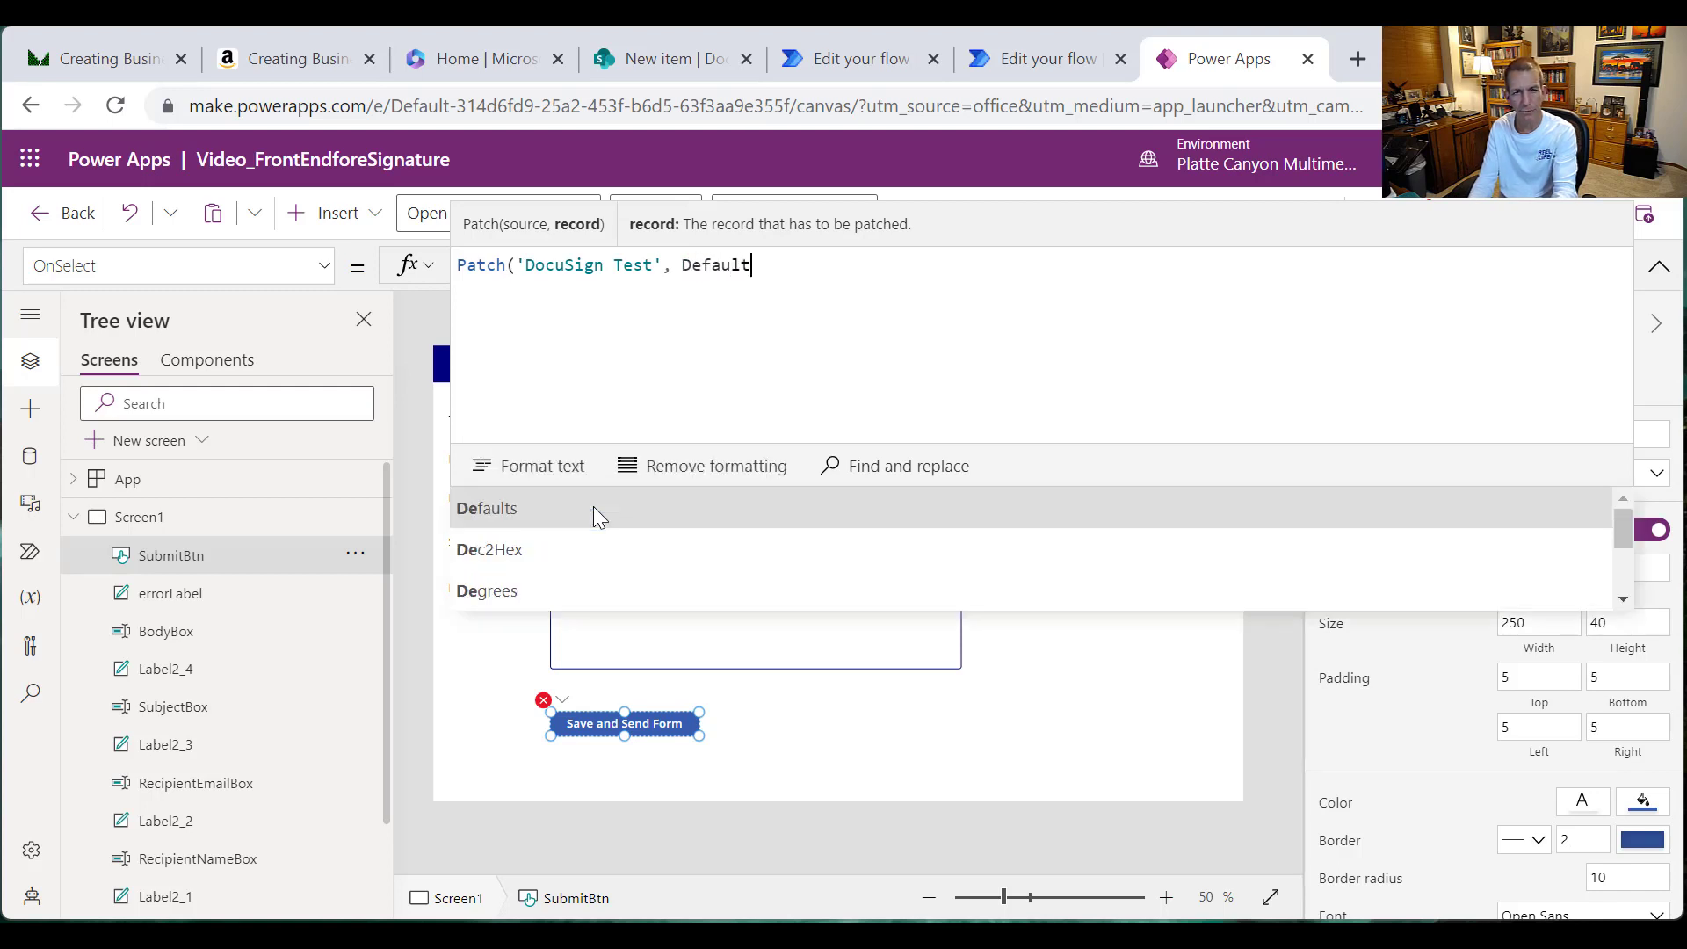
{"action": "type", "text": "s("}
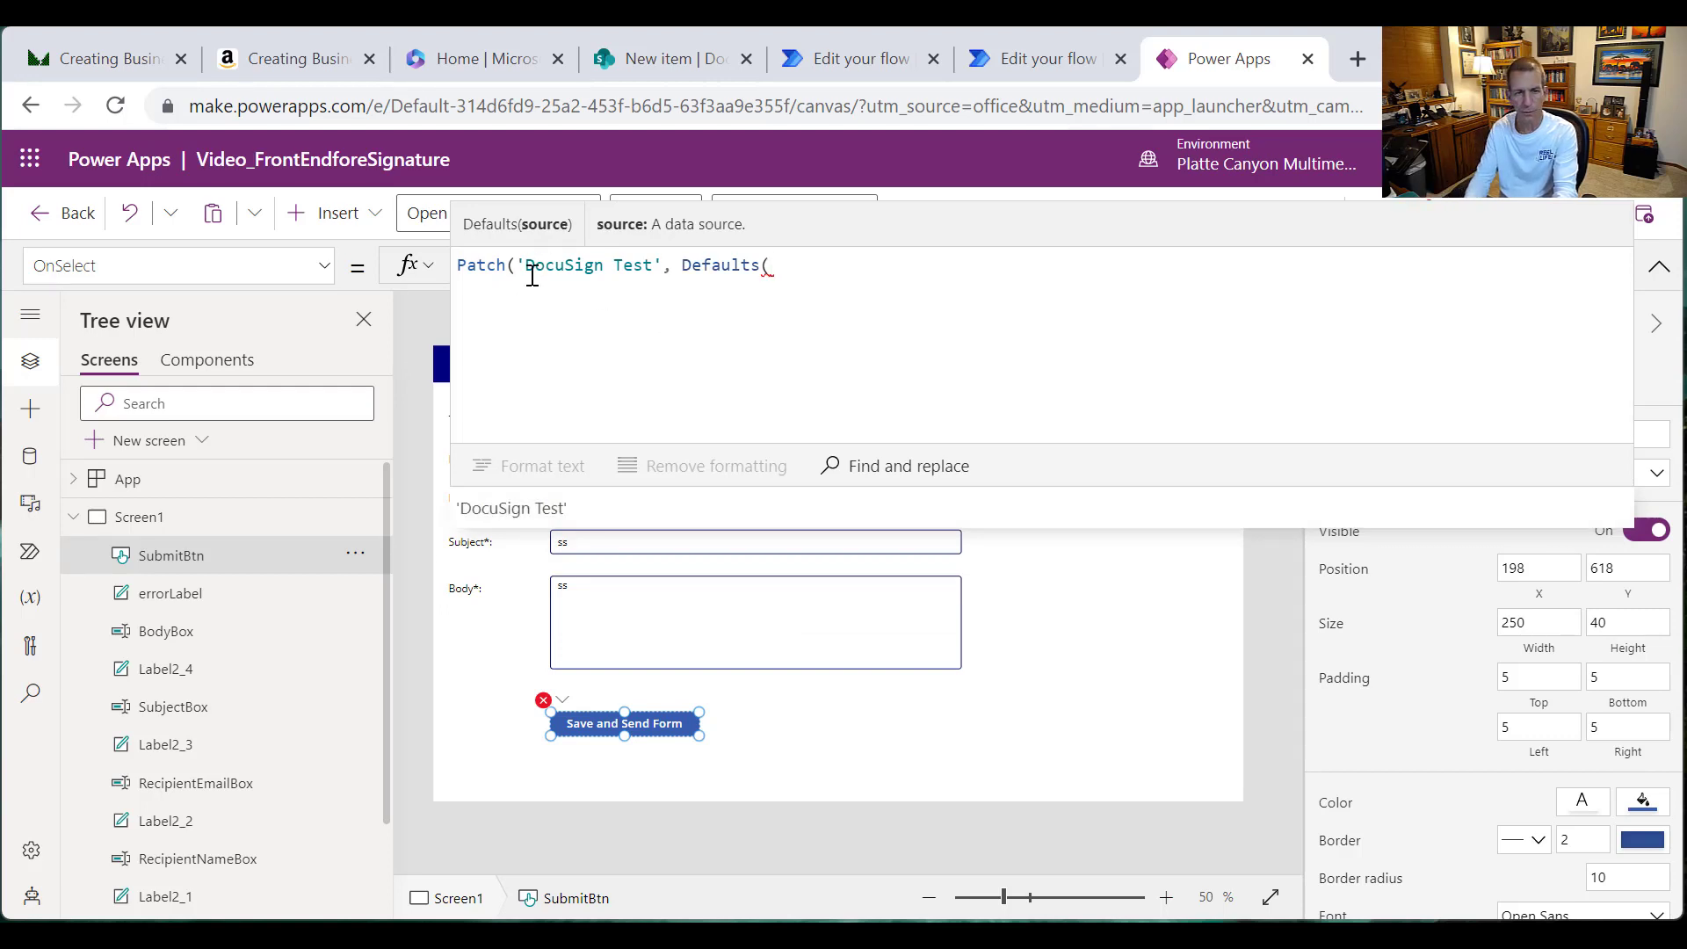
{"action": "type", "text": "'Doc"}
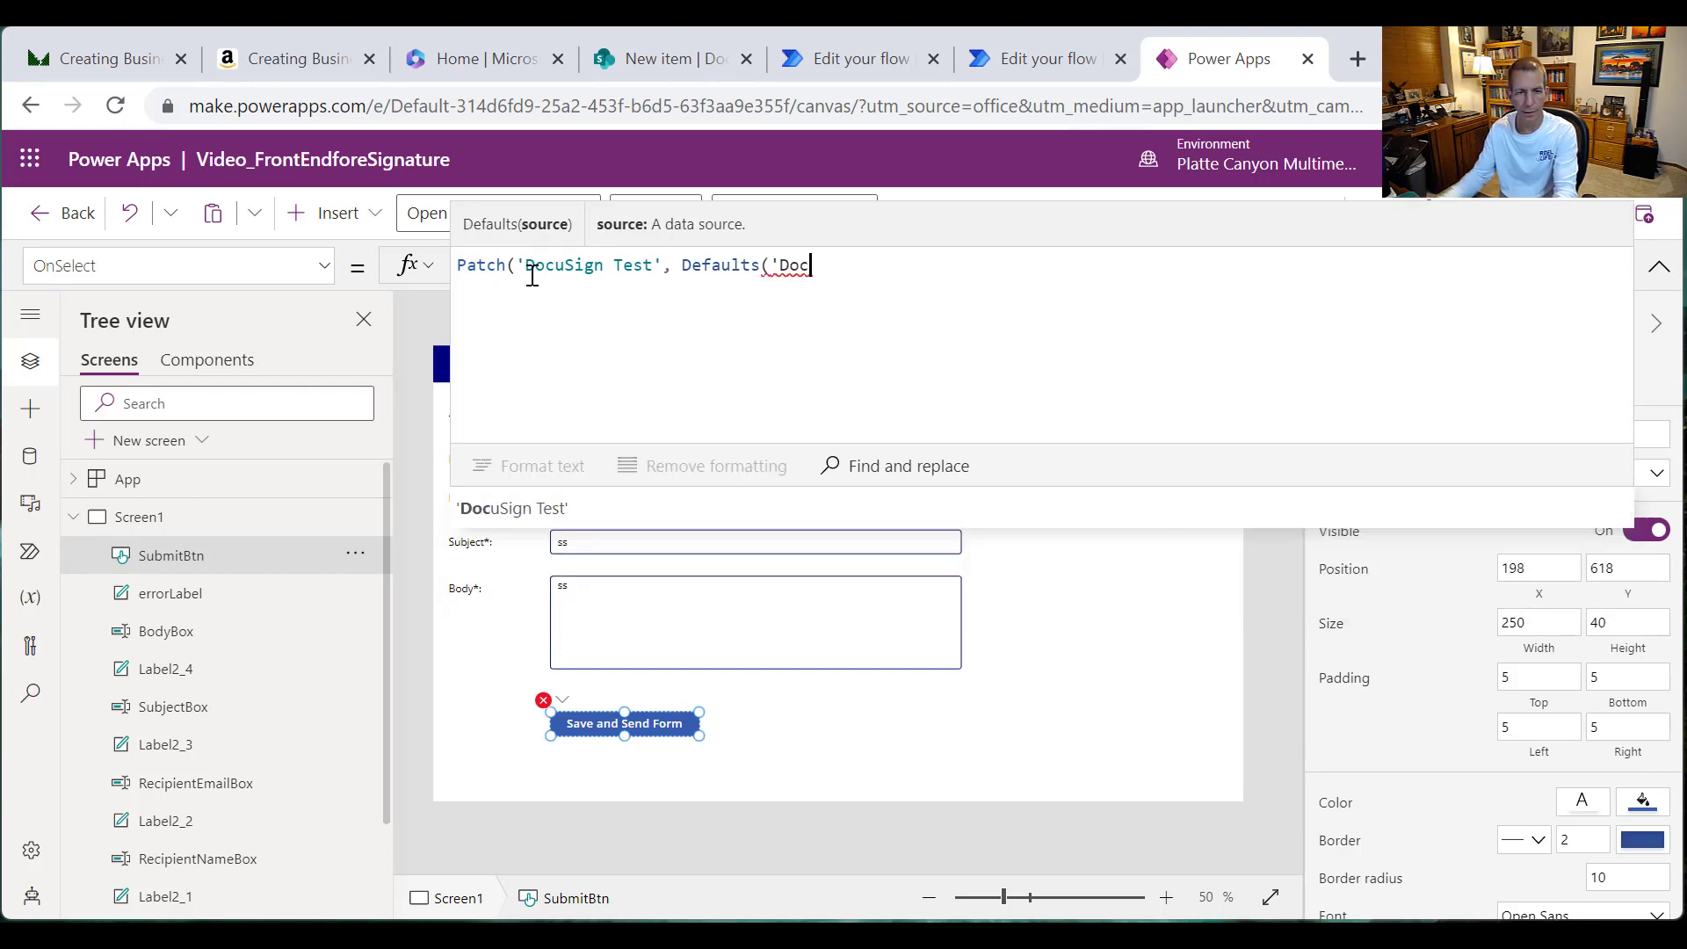
{"action": "left_click", "coordinate": [530, 506]}
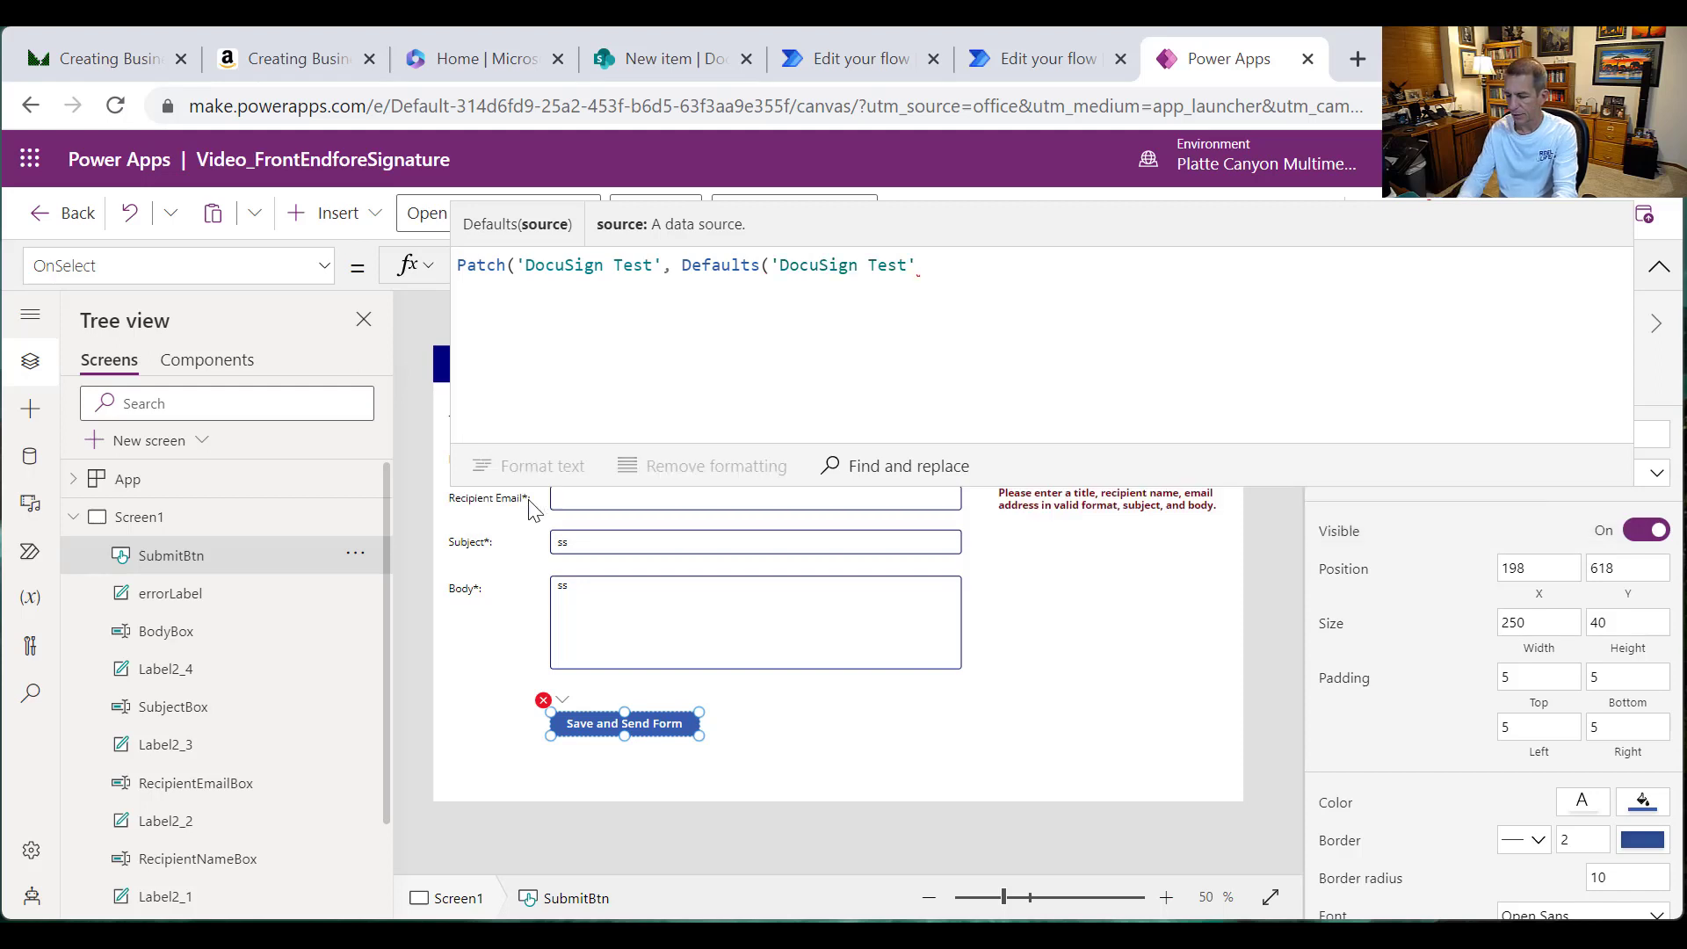
{"action": "type", "text": ")"}
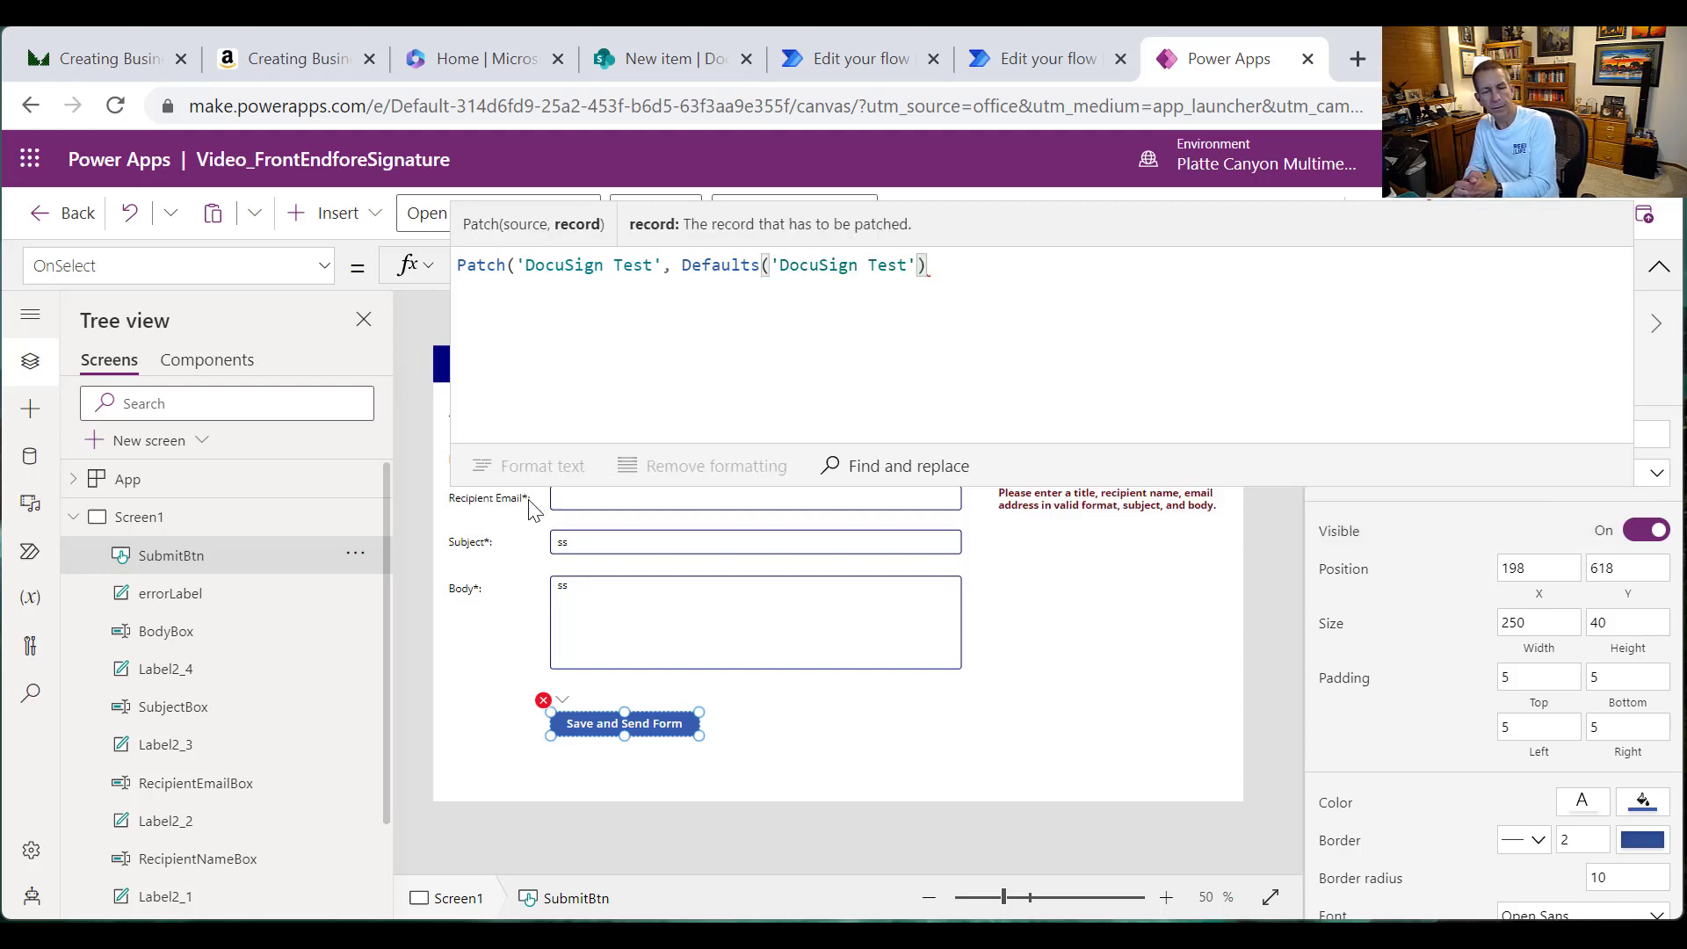
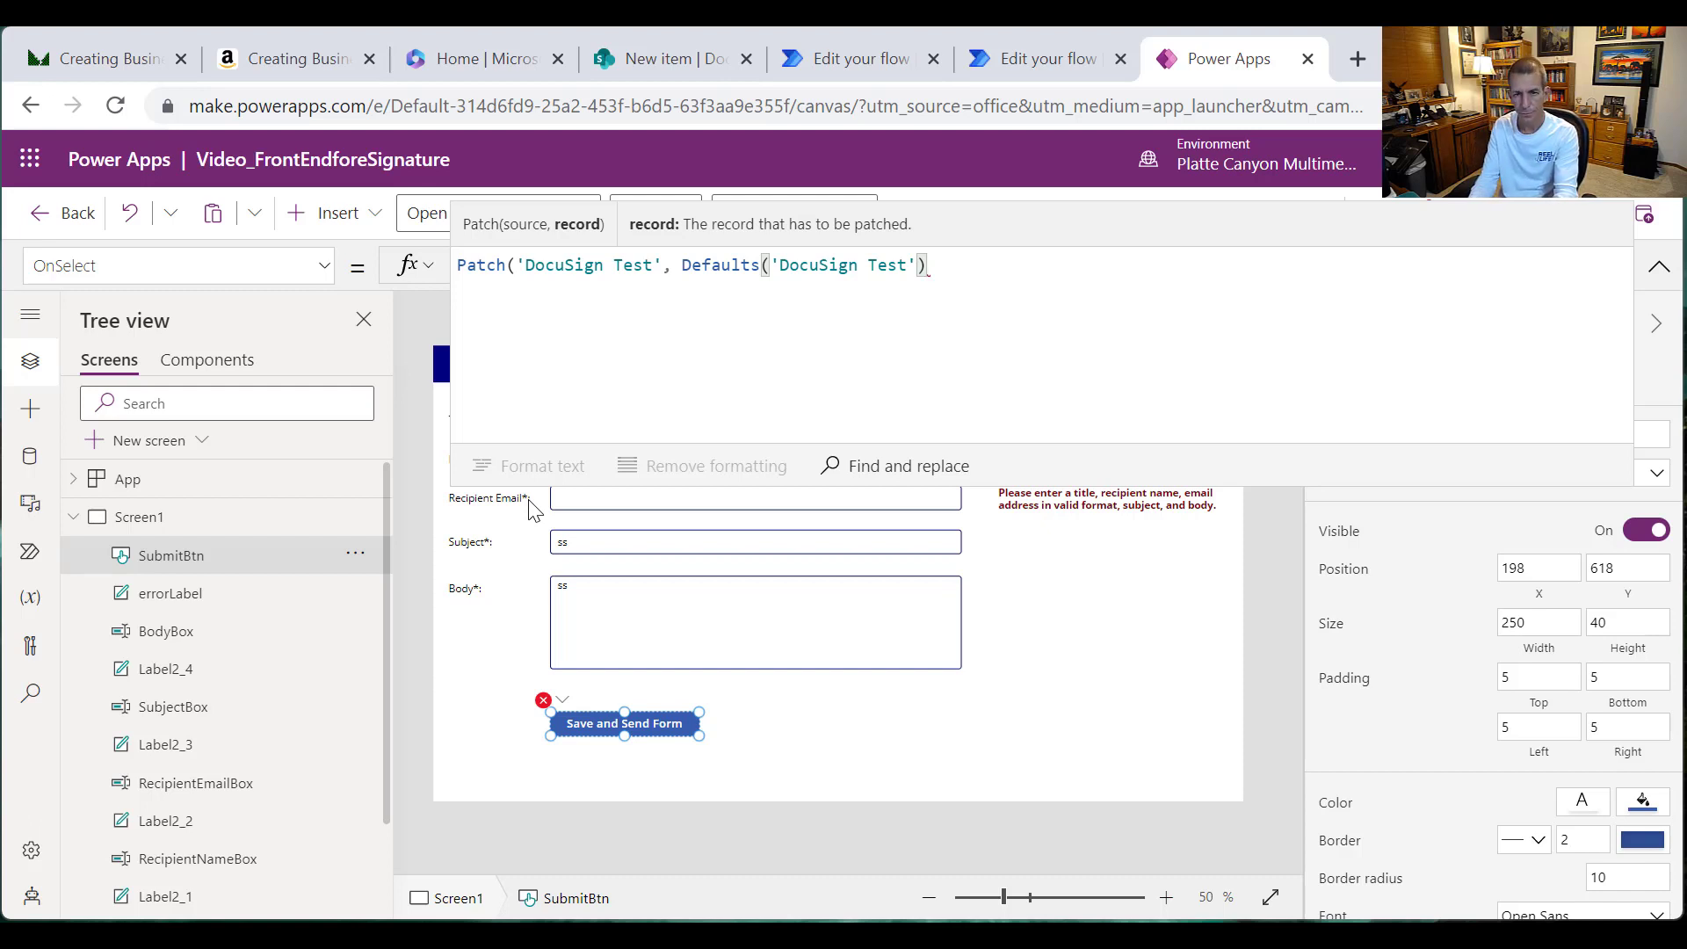
Step: Add Title: TitleBox.Text to the Patch record and begin a Recipient field
{"action": "type", "text": ", "}
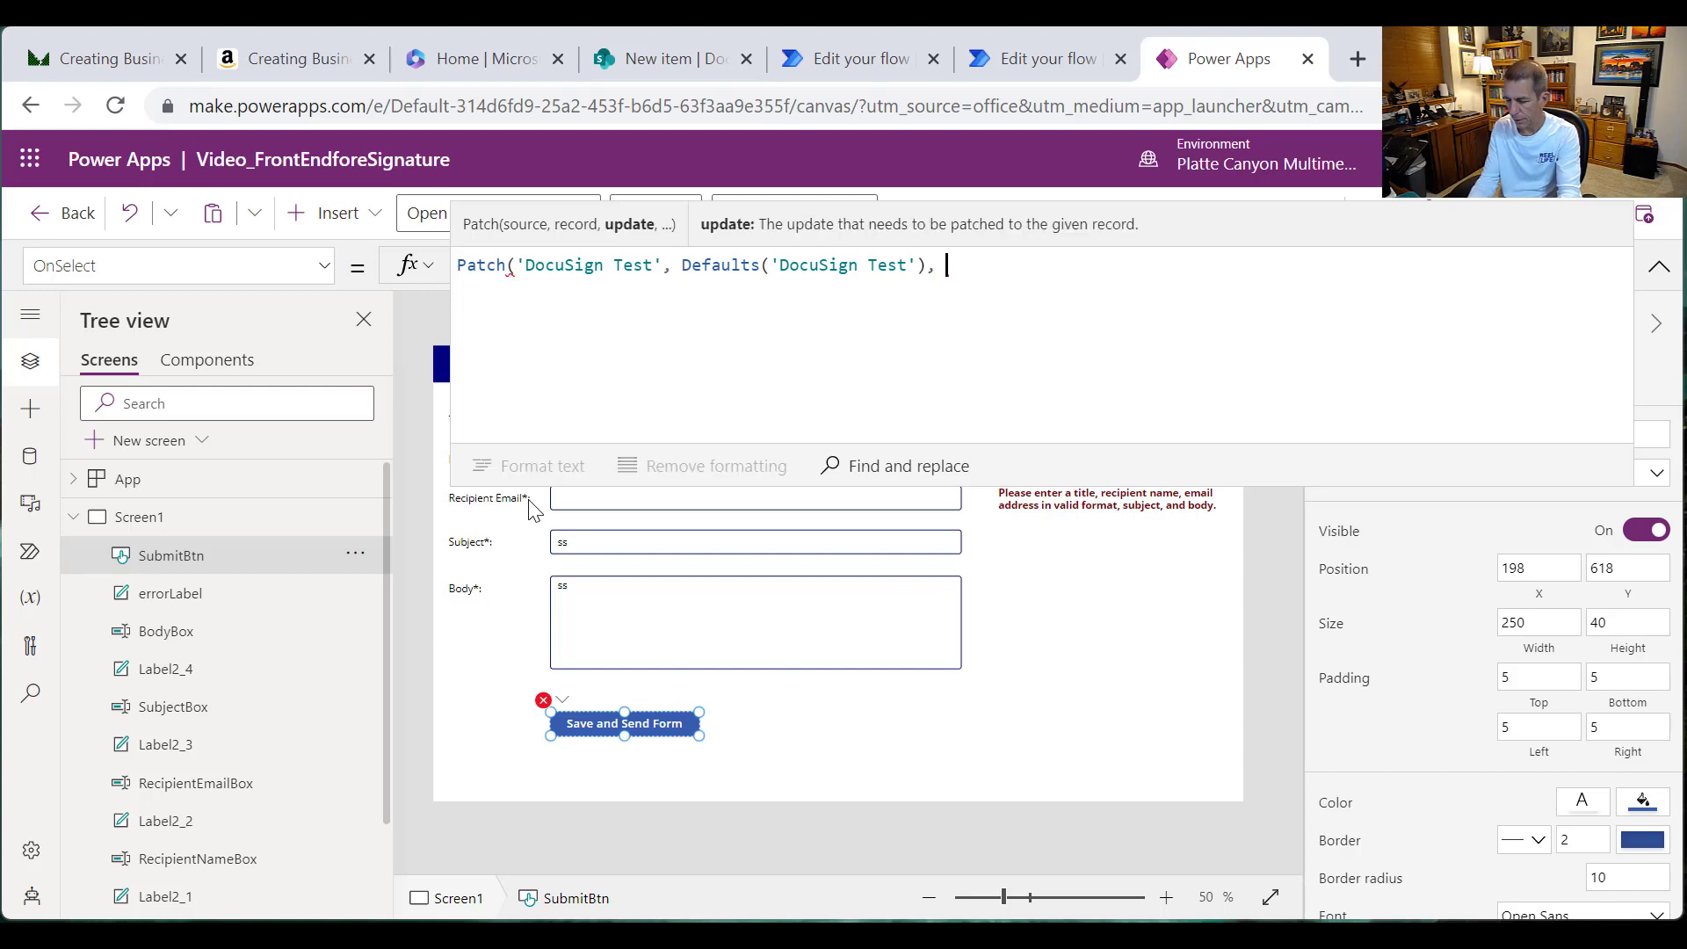
{"action": "type", "text": "{"}
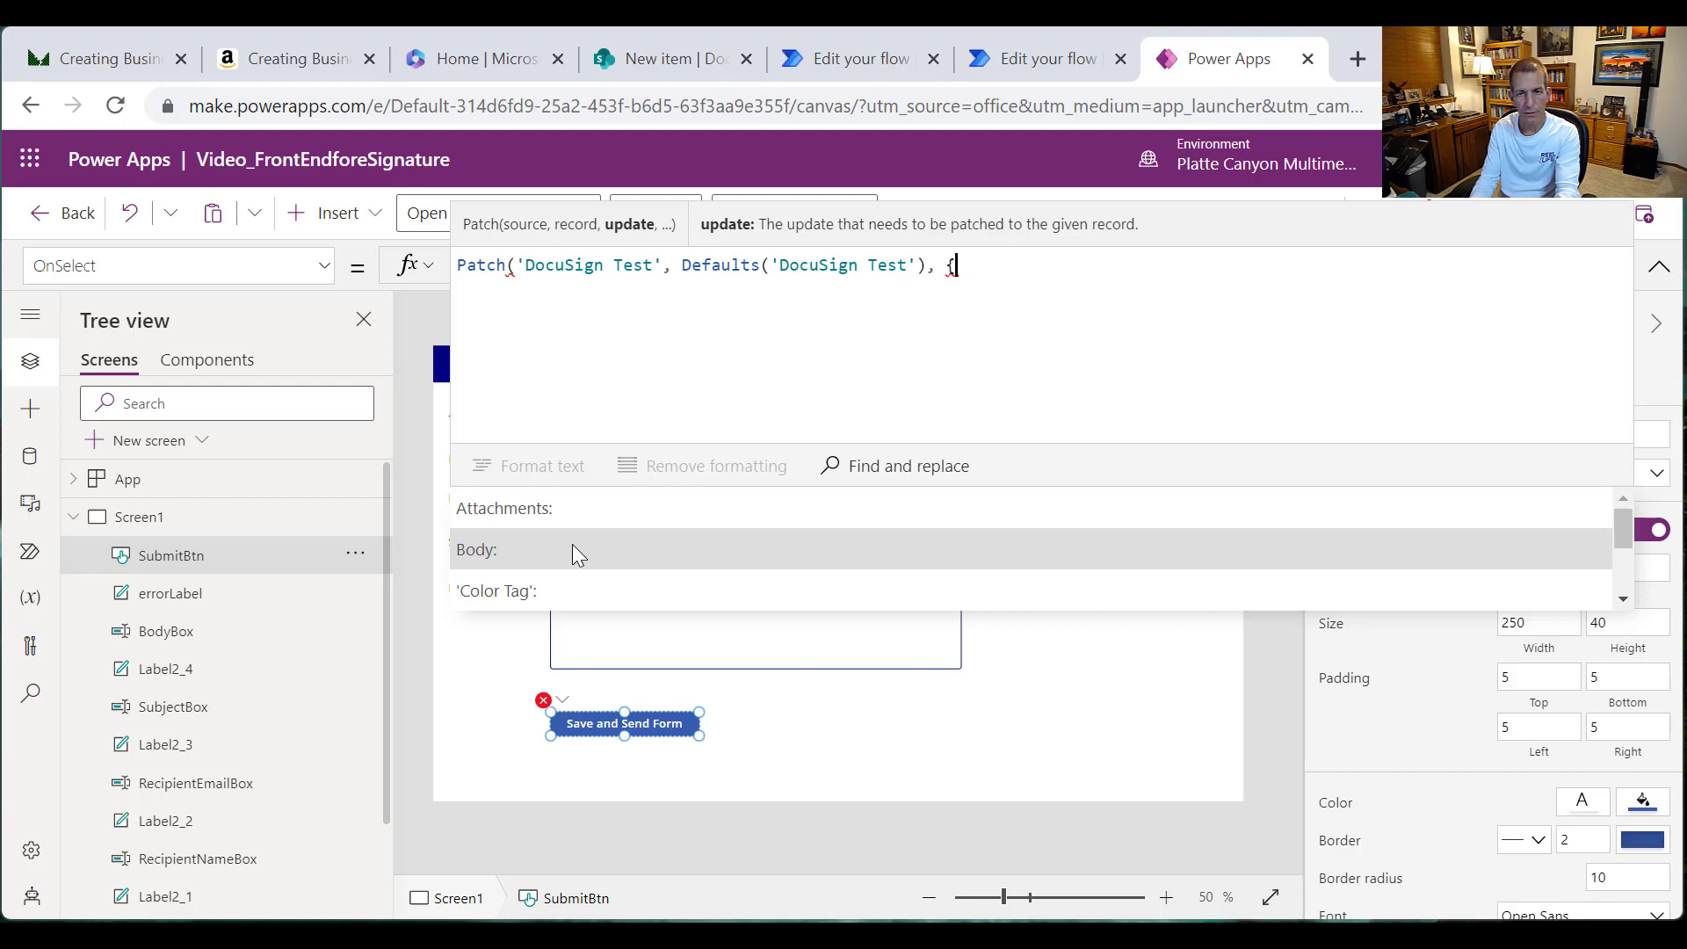
{"action": "type", "text": "Title:"}
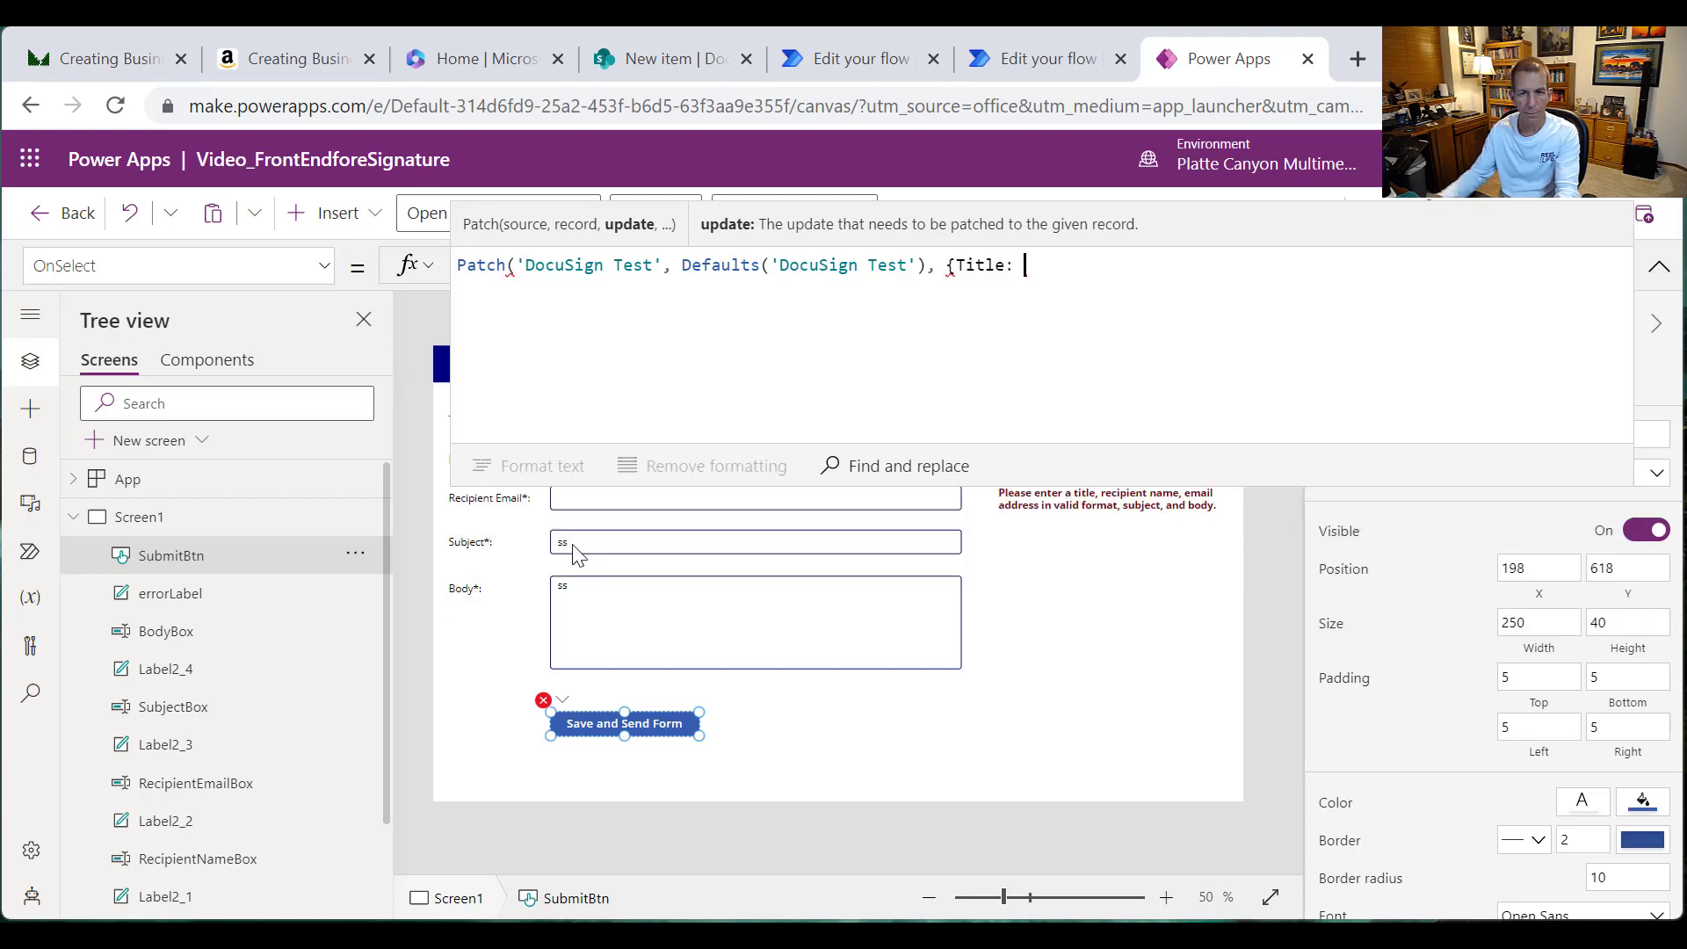
{"action": "type", "text": " Ti"}
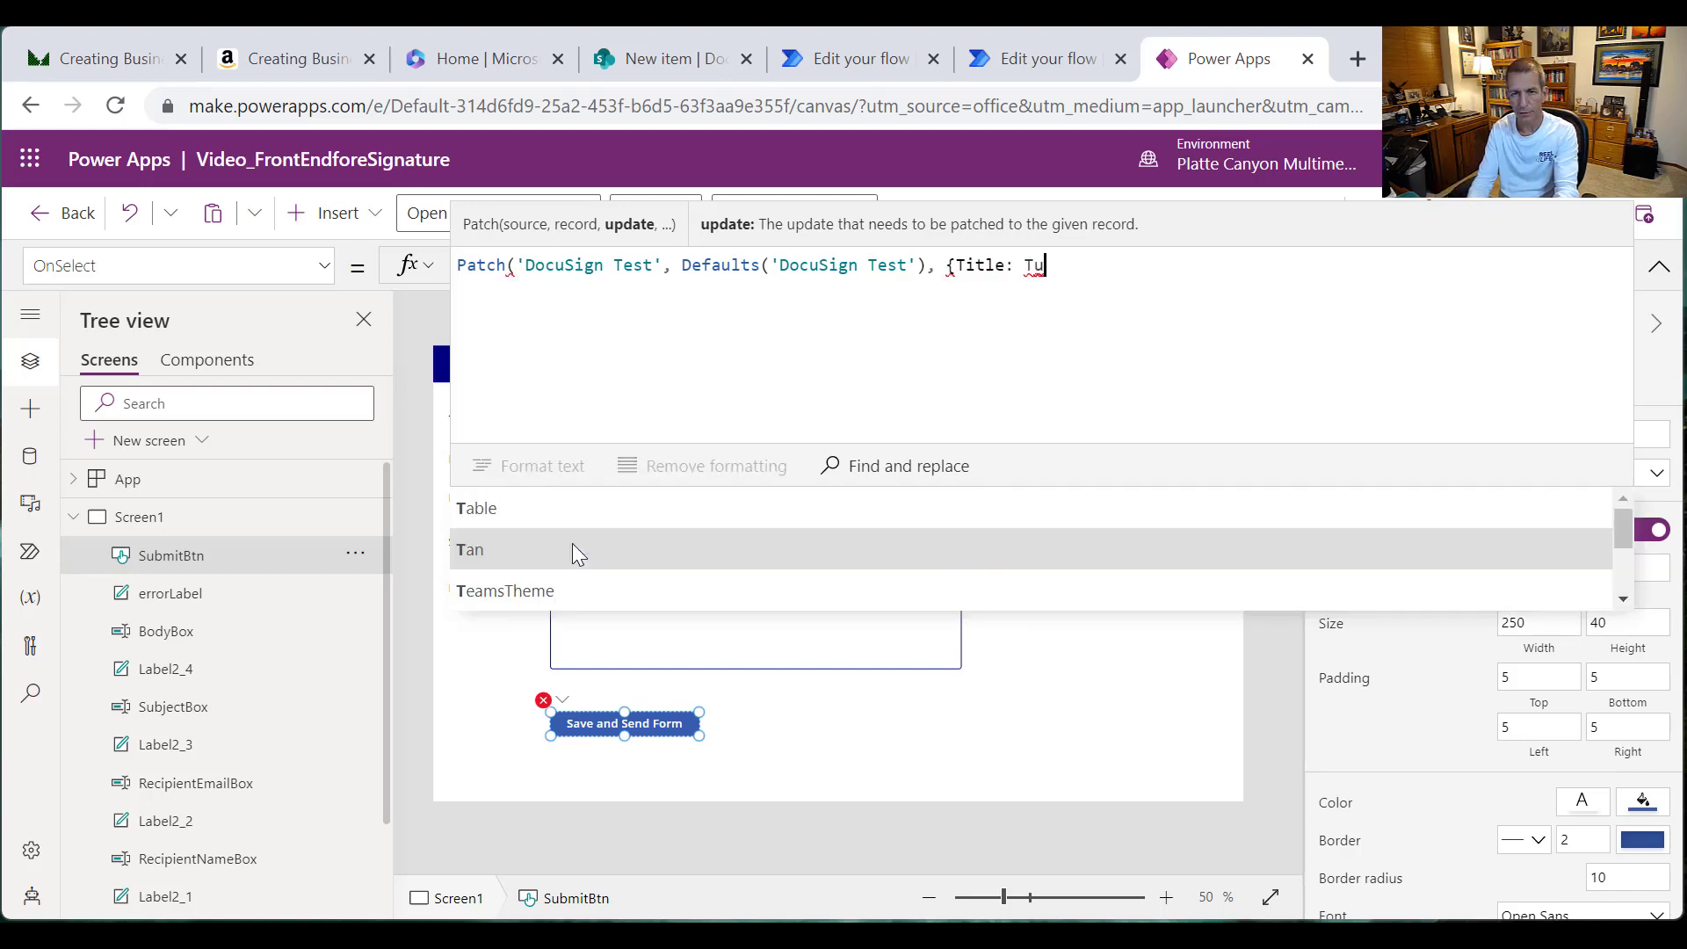
{"action": "type", "text": "tleBox"}
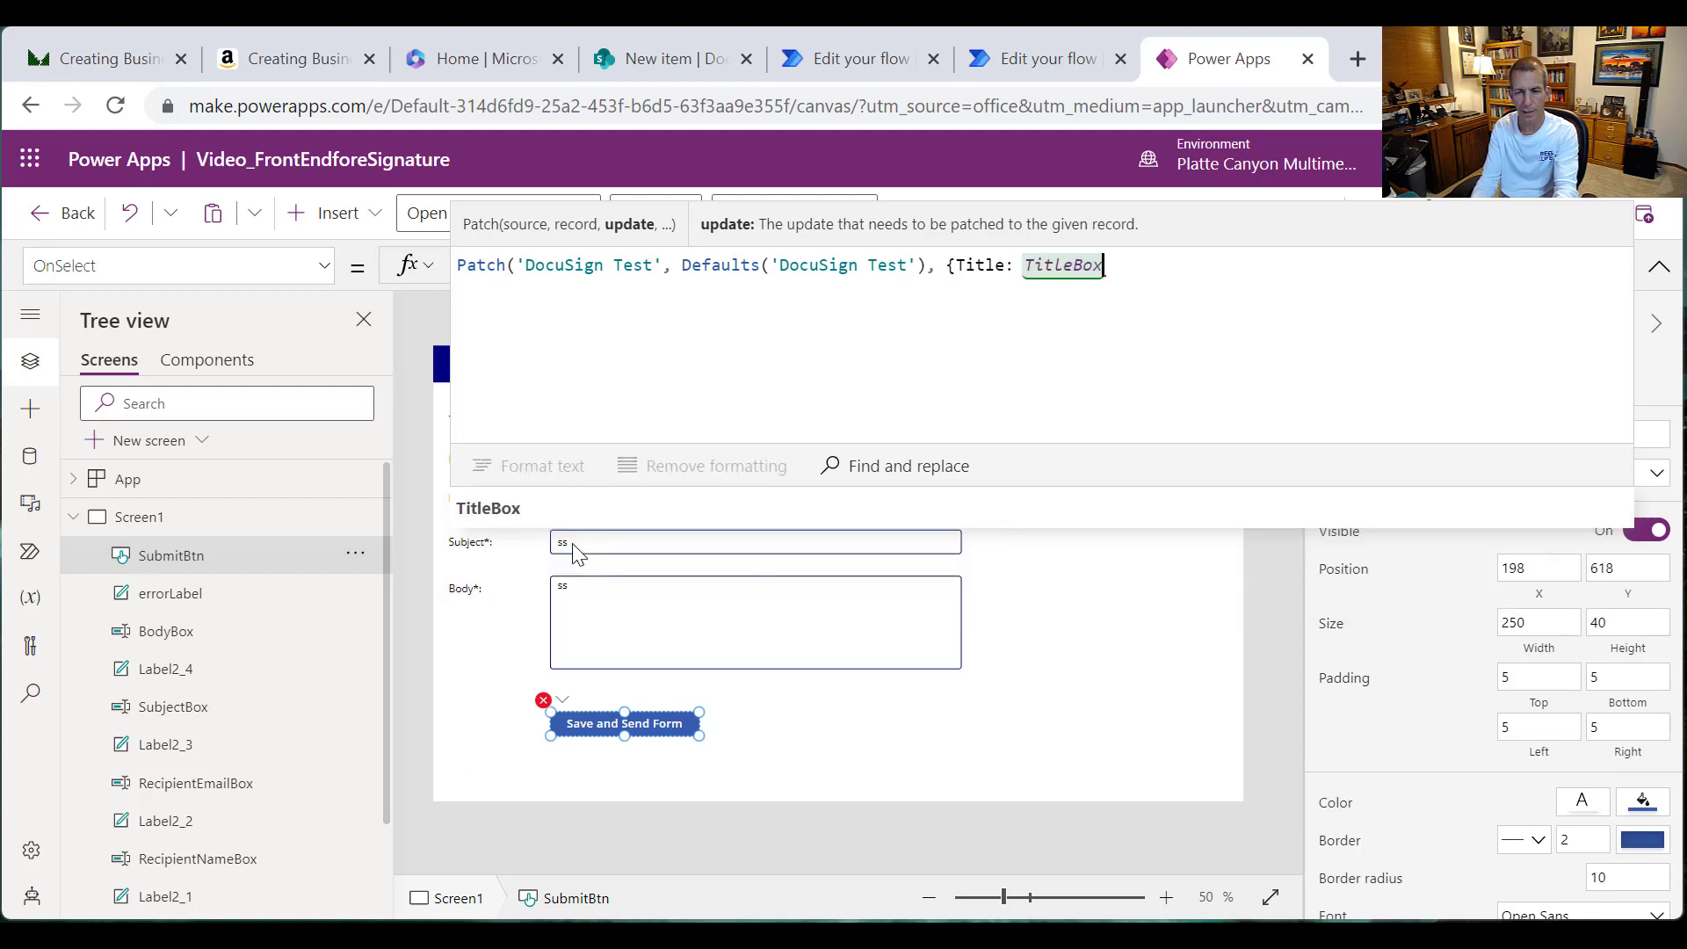
{"action": "type", "text": ".Text, "}
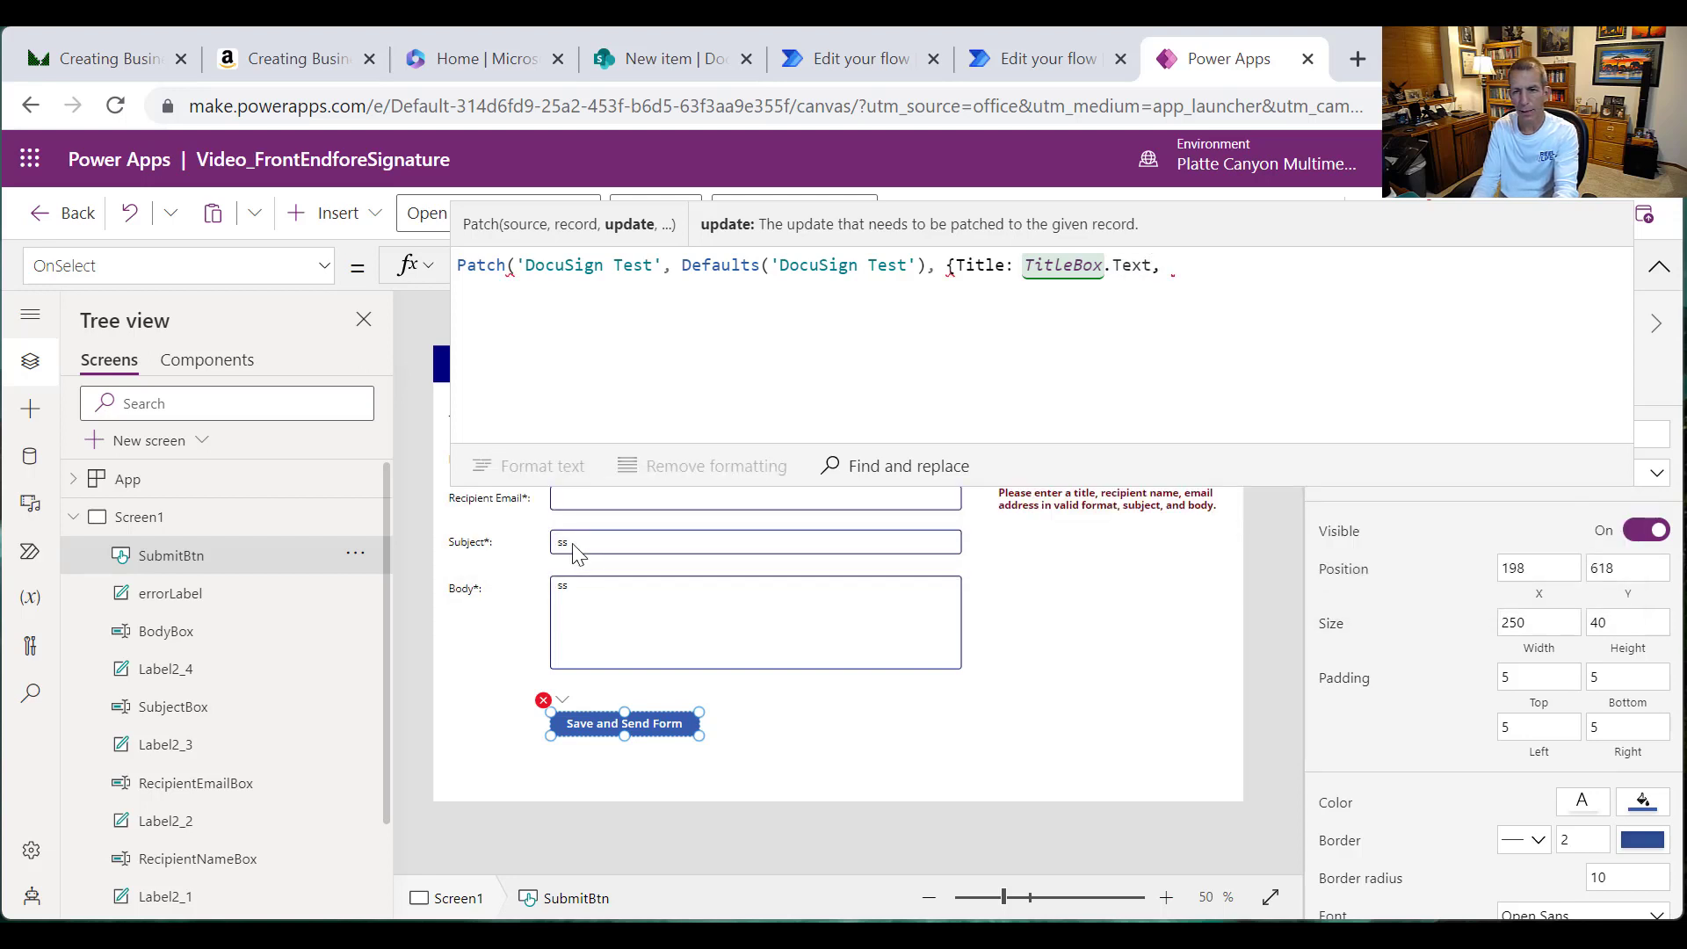
{"action": "type", "text": "Recip"}
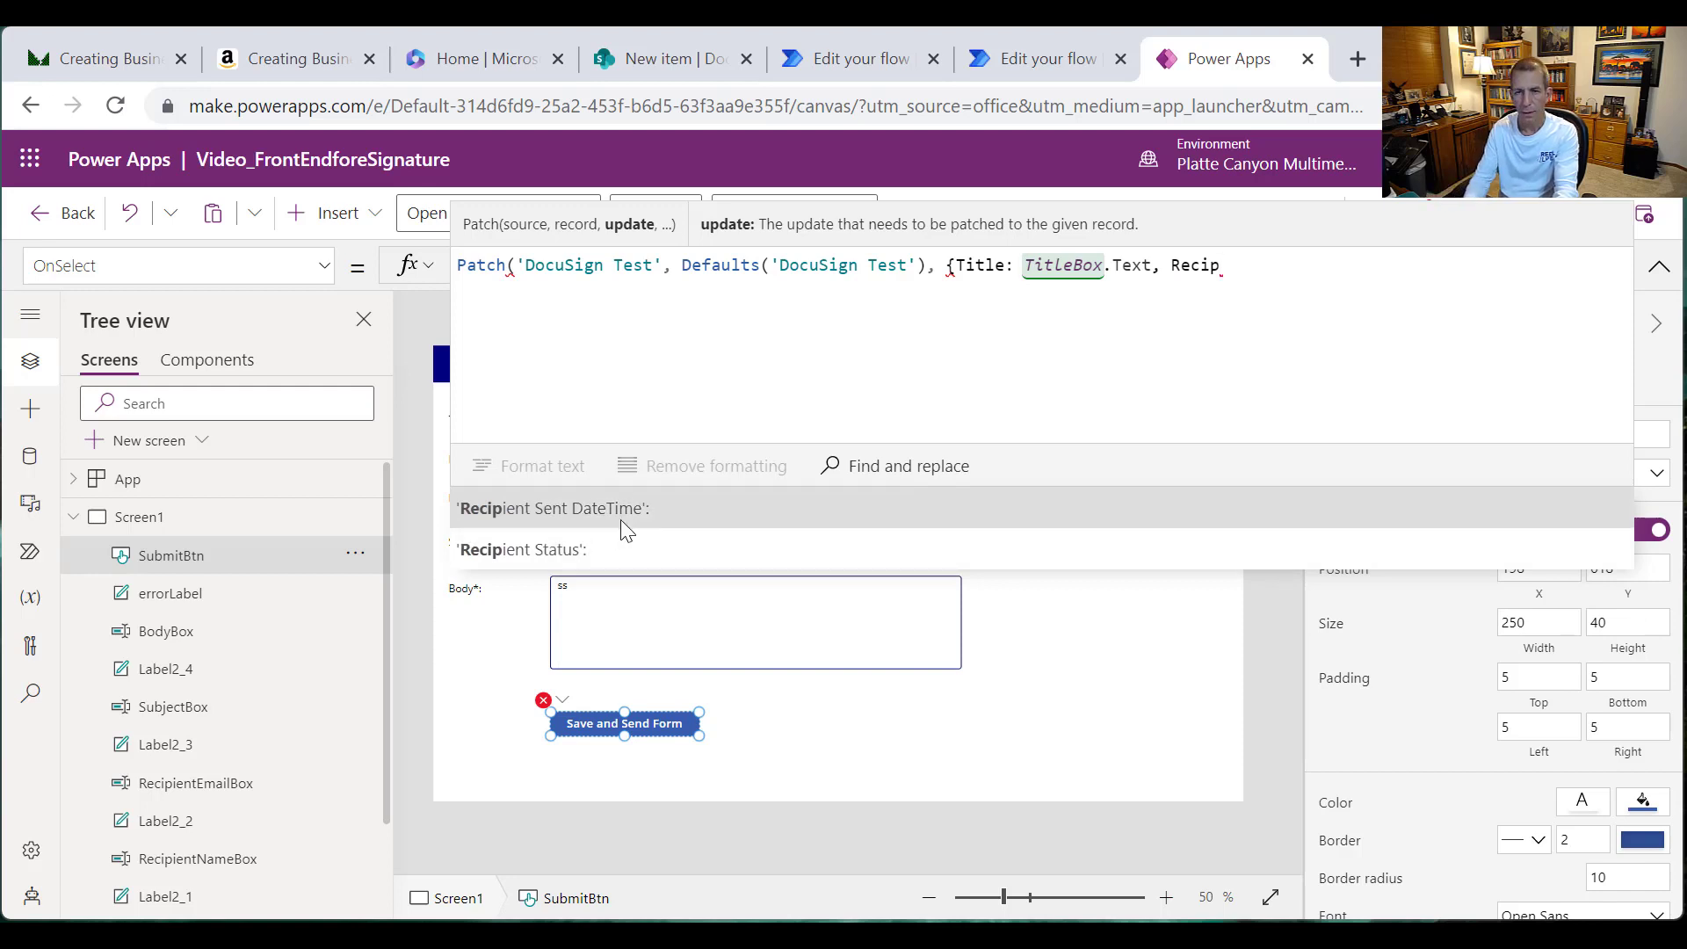
{"action": "type", "text": "ientNam"}
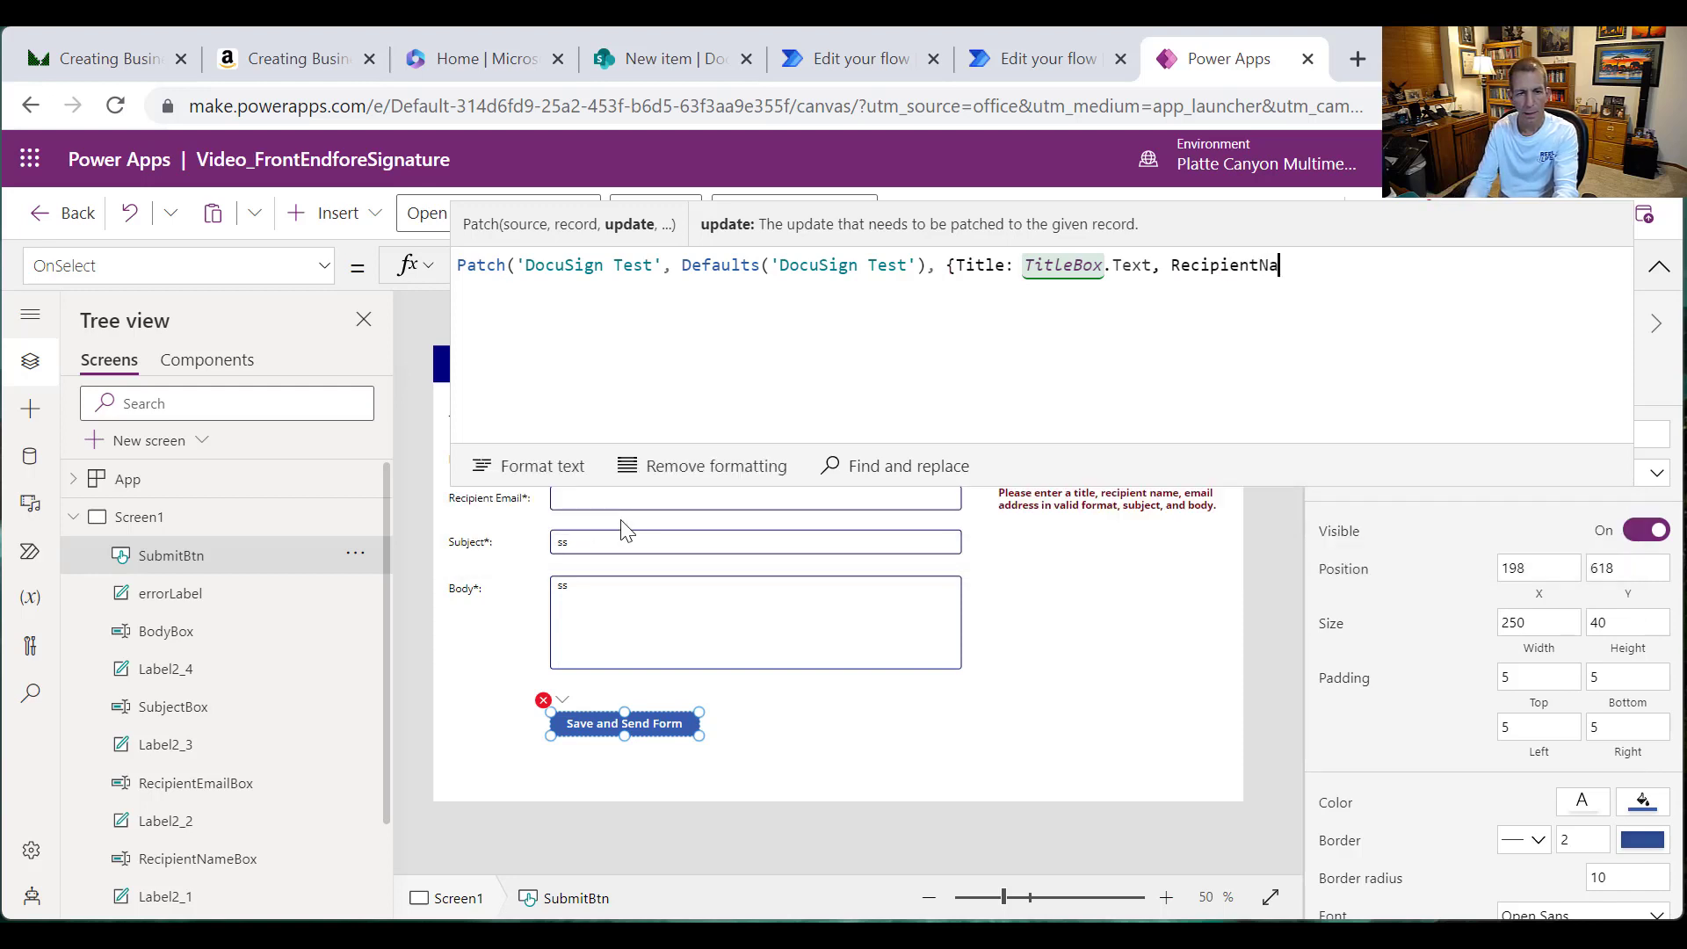
{"action": "key", "text": "BackSpace"}
{"action": "key", "text": "BackSpace"}
{"action": "key", "text": "BackSpace"}
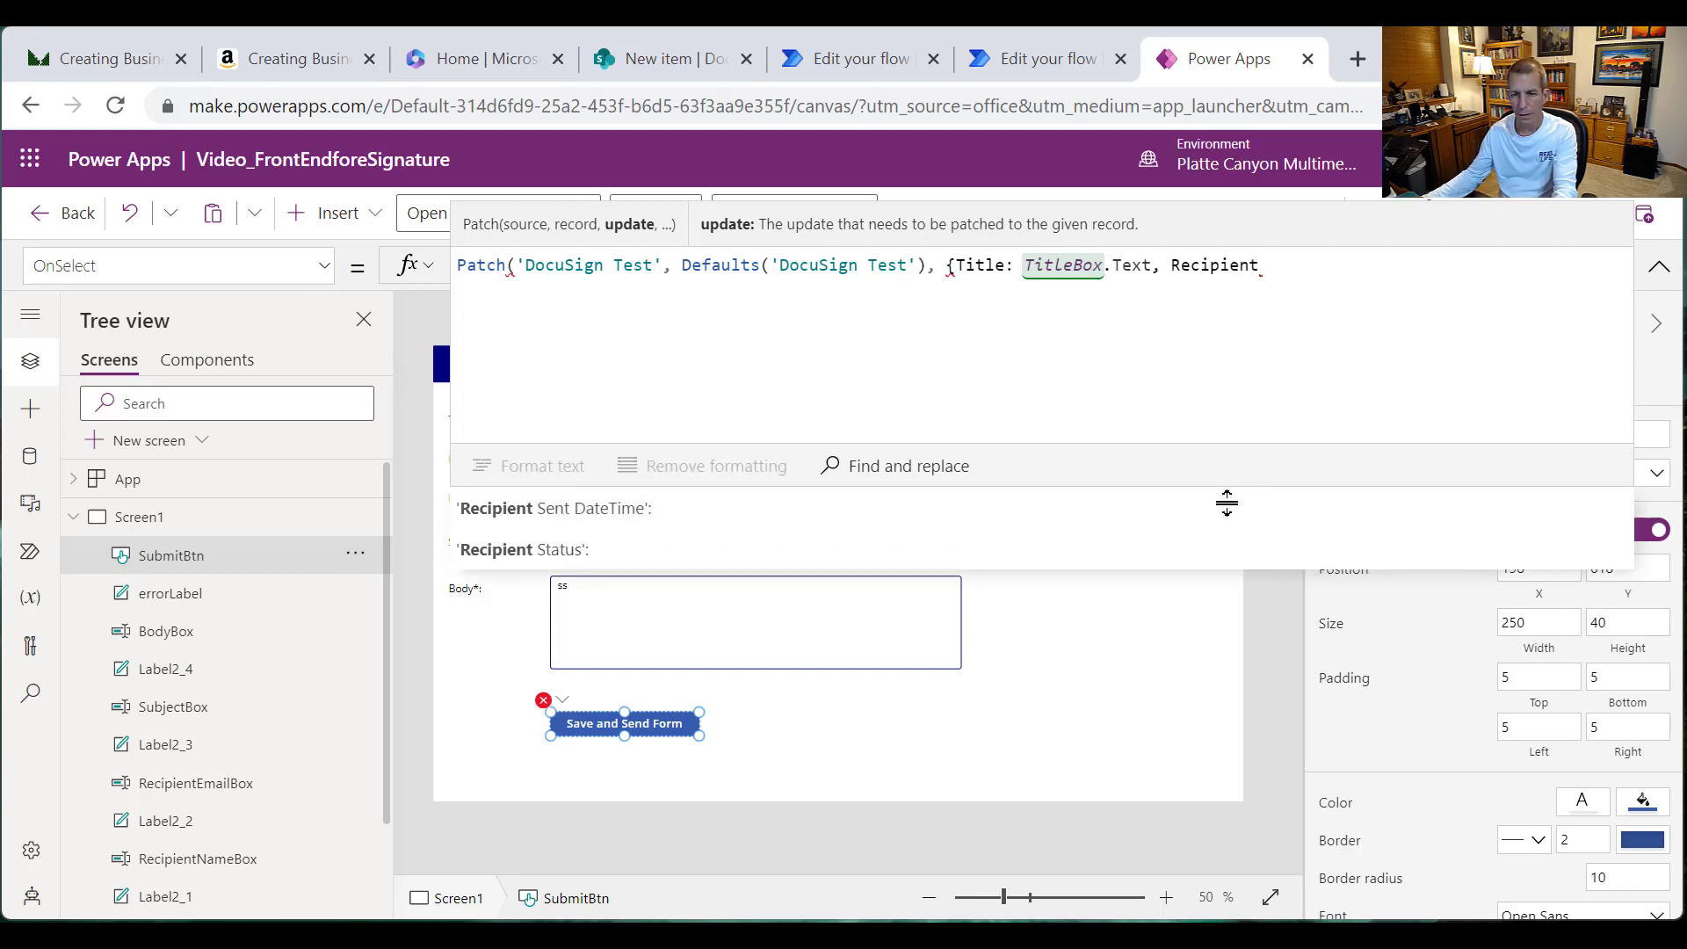
{"action": "left_click", "coordinate": [646, 70]}
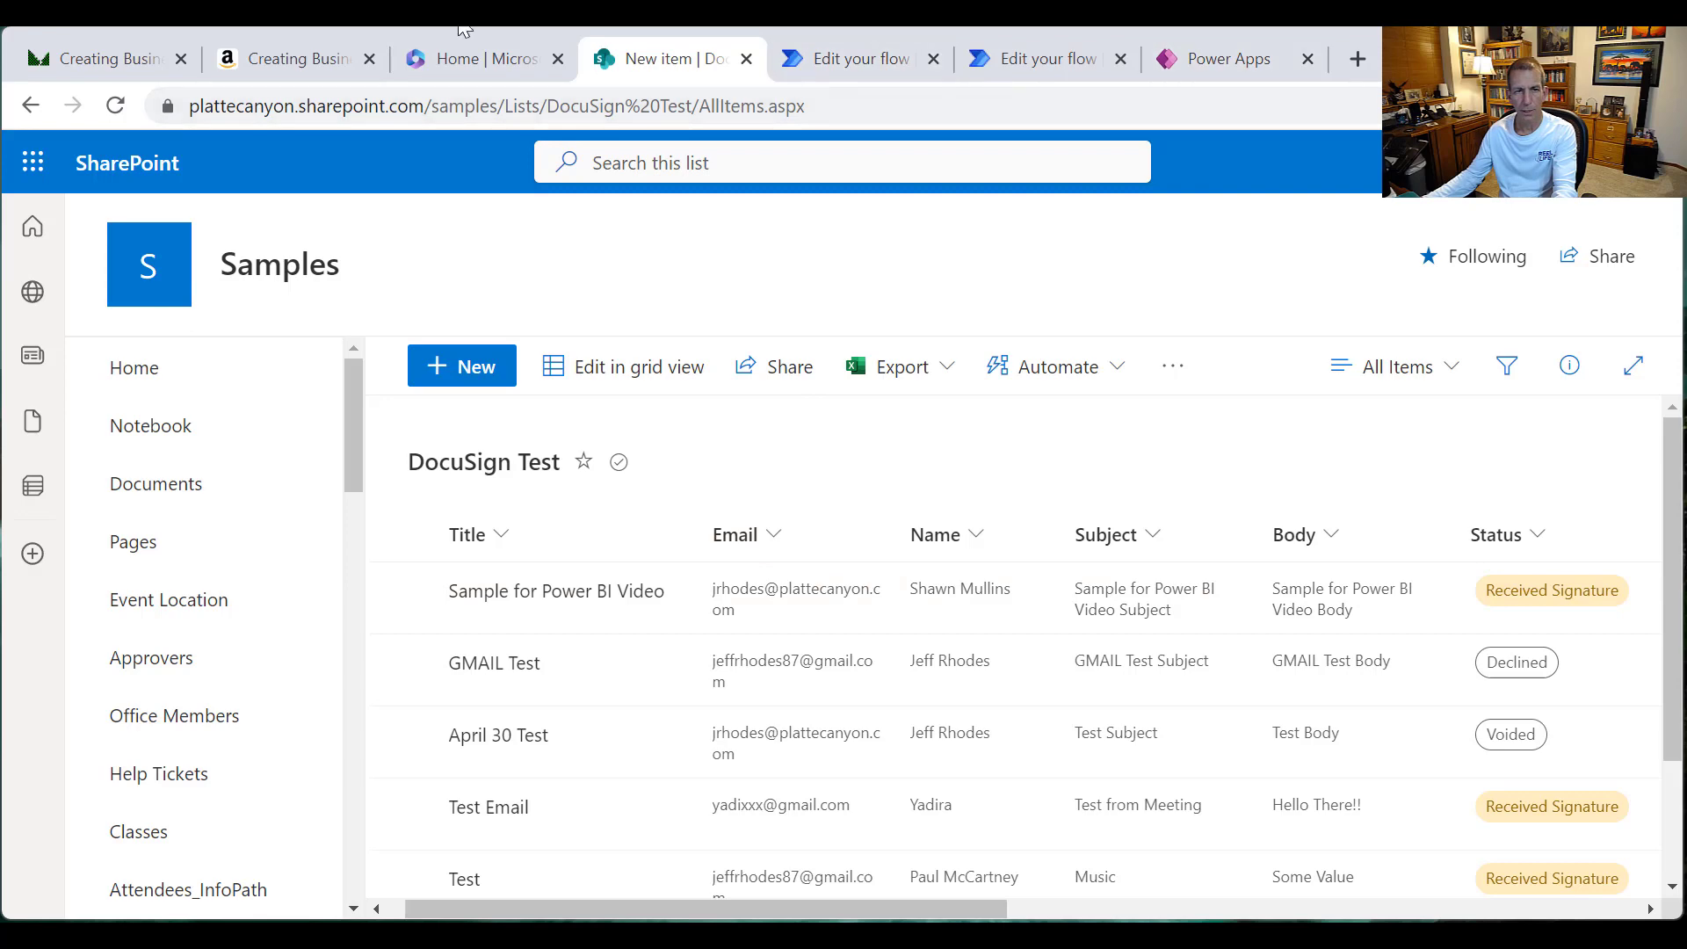
{"action": "left_click", "coordinate": [1217, 62]}
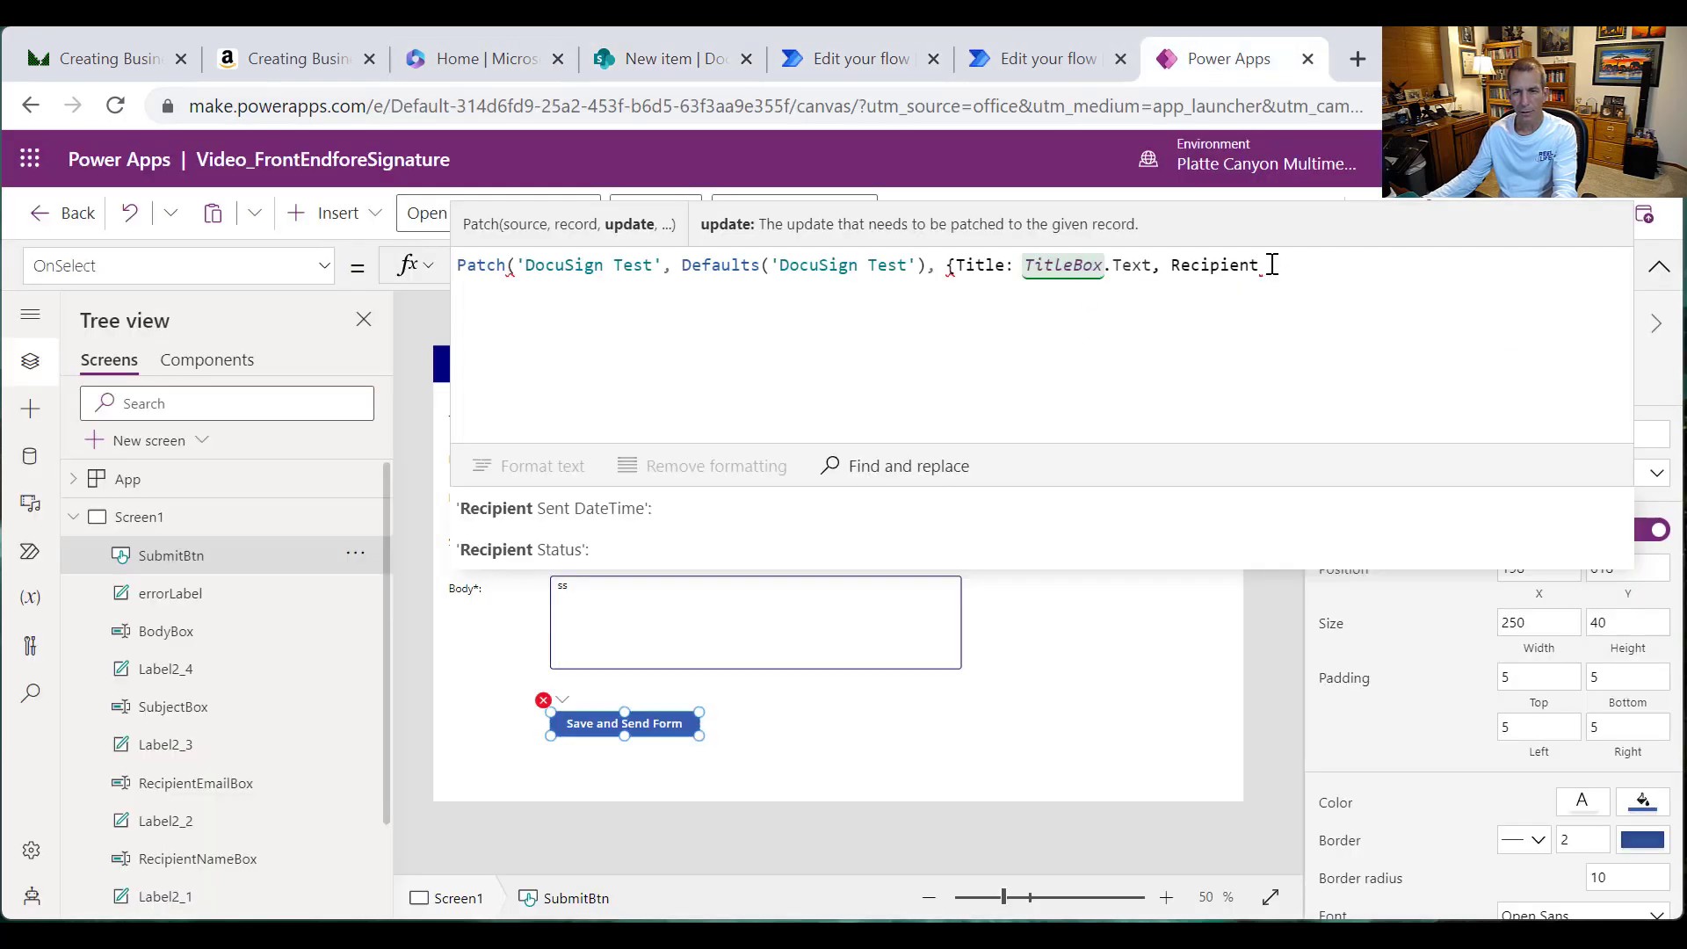
Step: Fill the Patch record with Name, Email, Subject and Body from RecipientNameBox, RecipientEmailBox, SubjectBox and BodyBox
{"action": "left_click_drag", "start_coordinate": [1263, 265], "coordinate": [1168, 261]}
{"action": "key", "text": "BackSpace"}
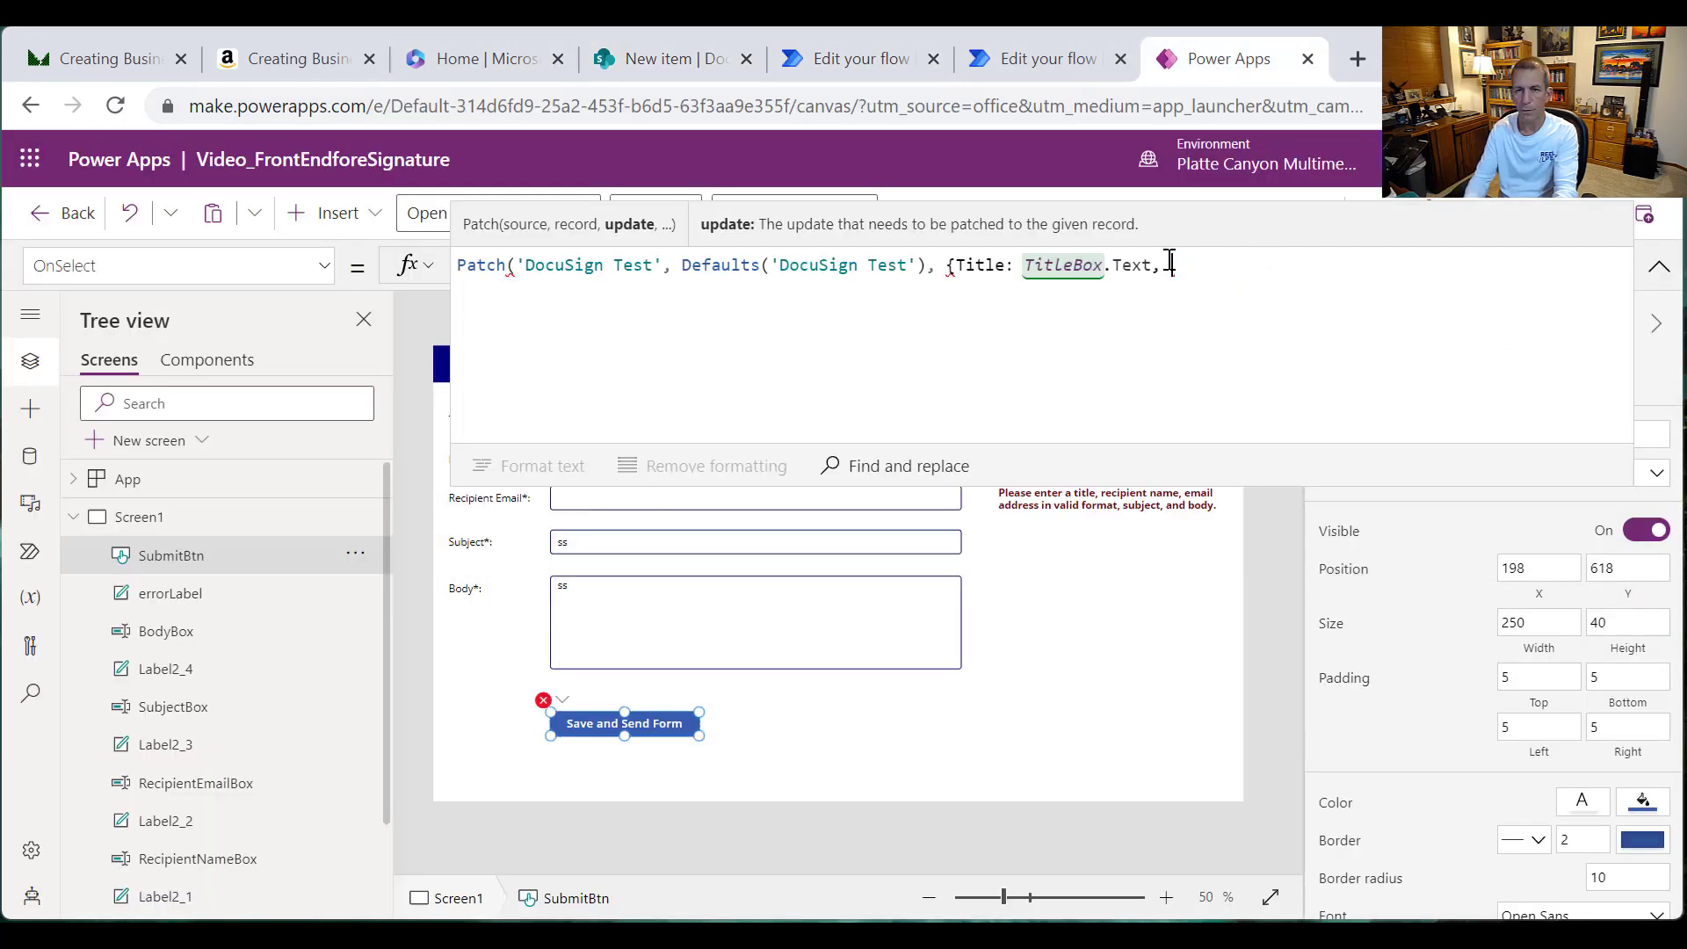
{"action": "type", "text": "Na"}
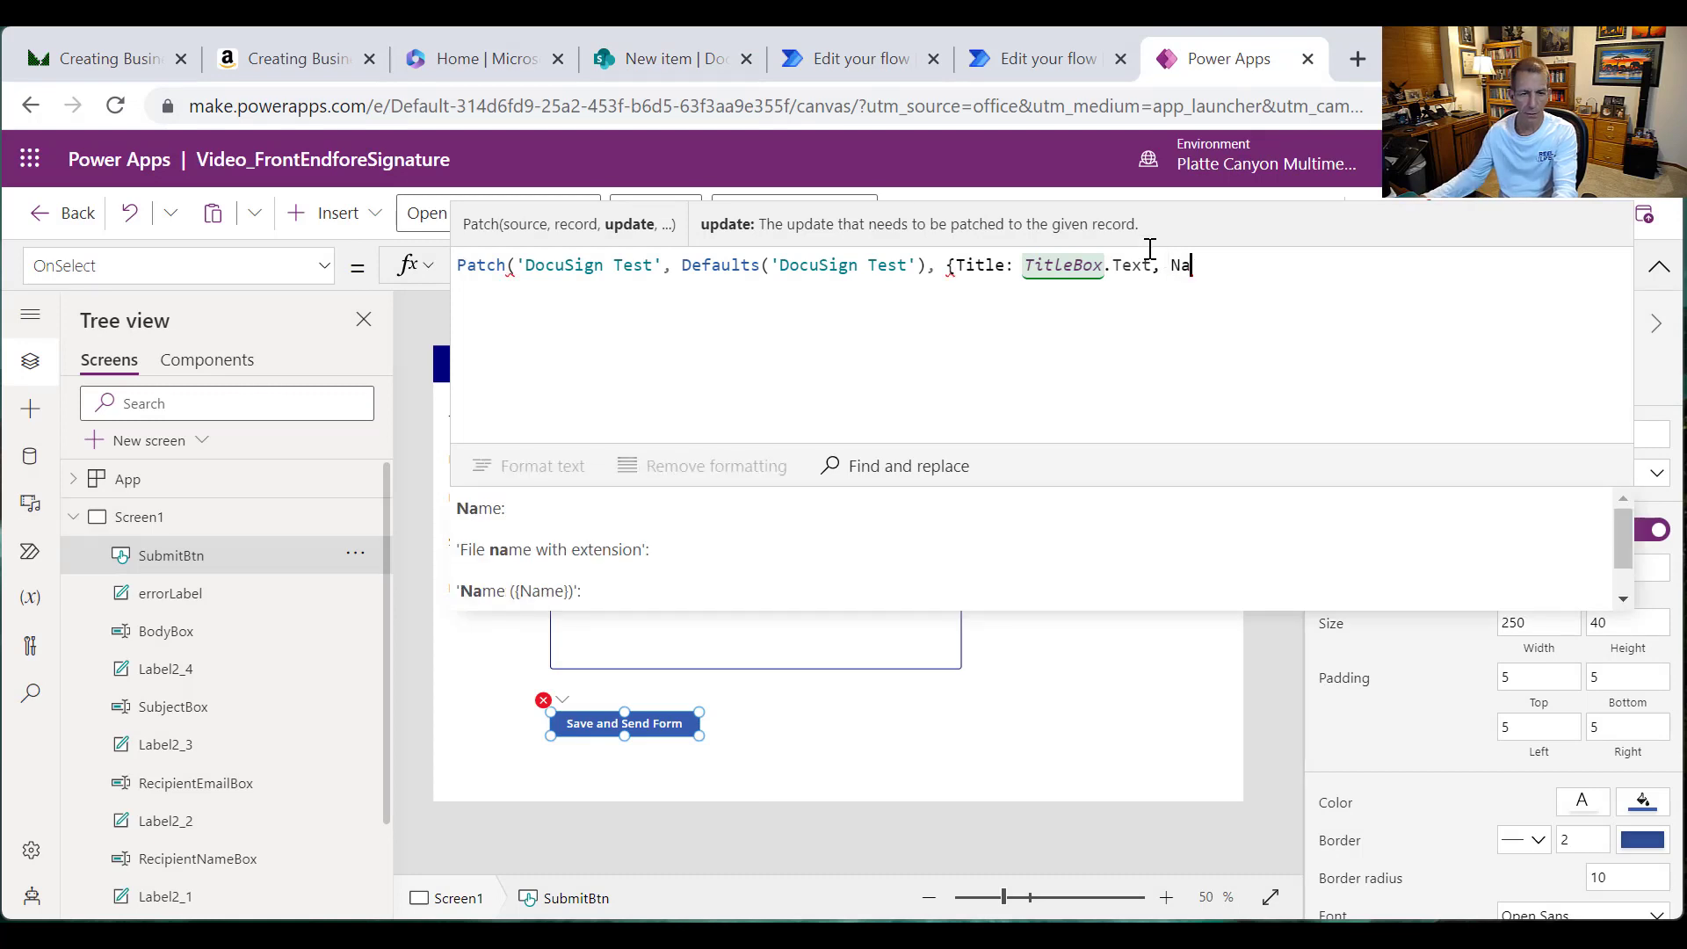
{"action": "left_click", "coordinate": [648, 506]}
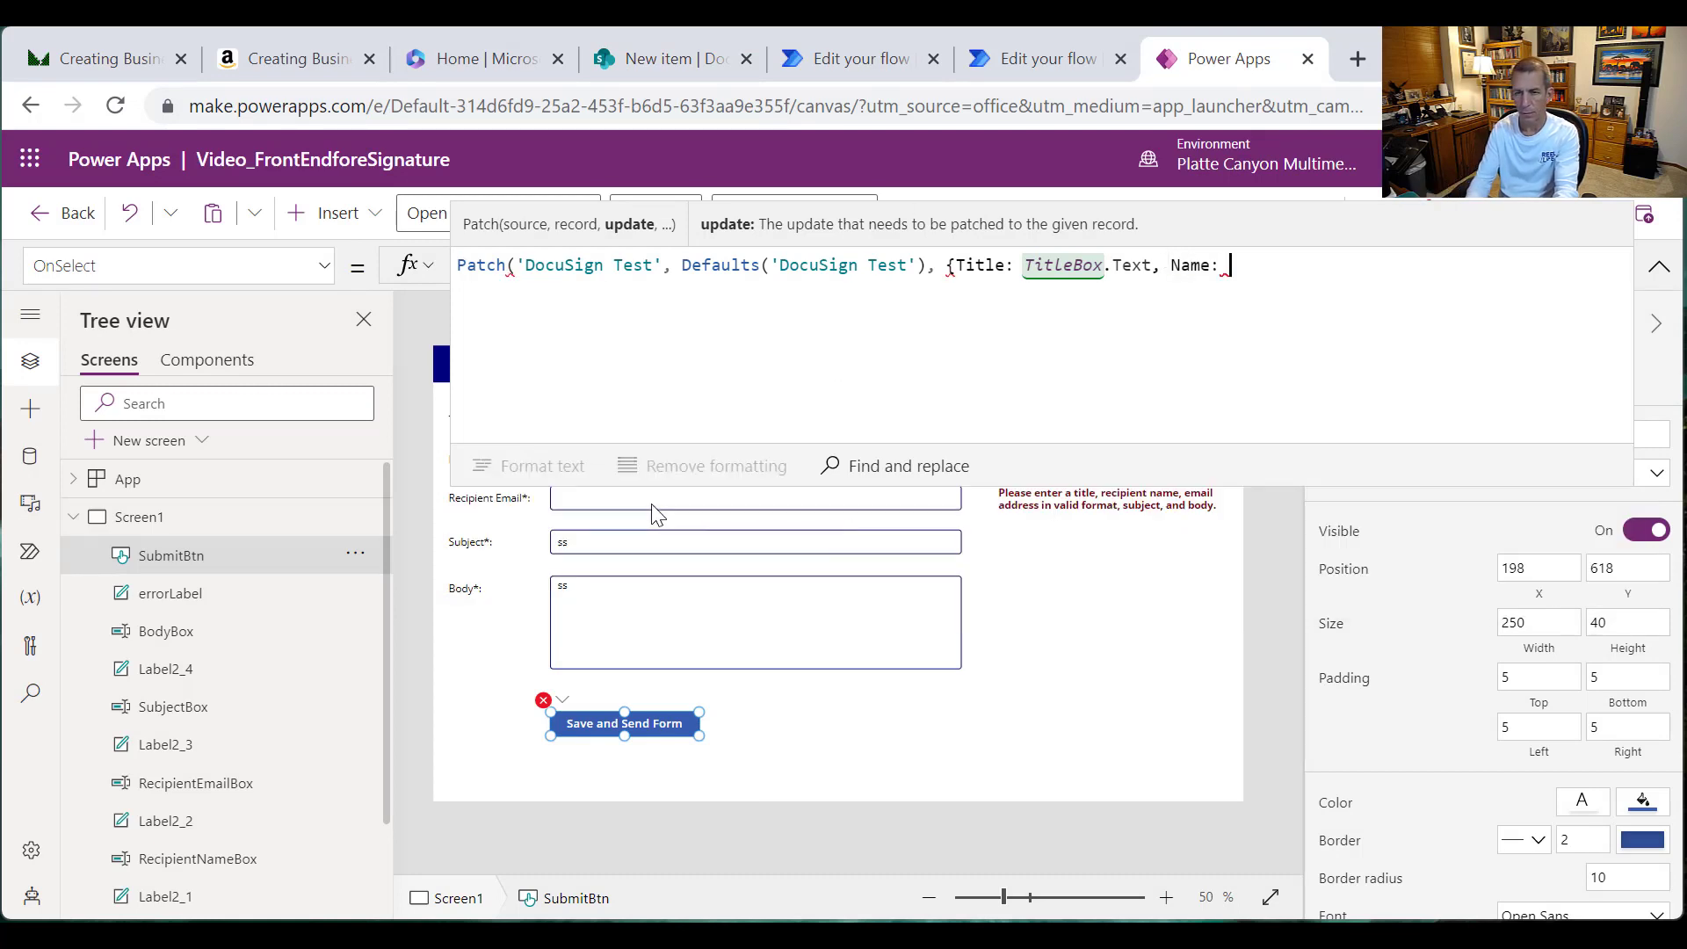
{"action": "type", "text": "Rec"}
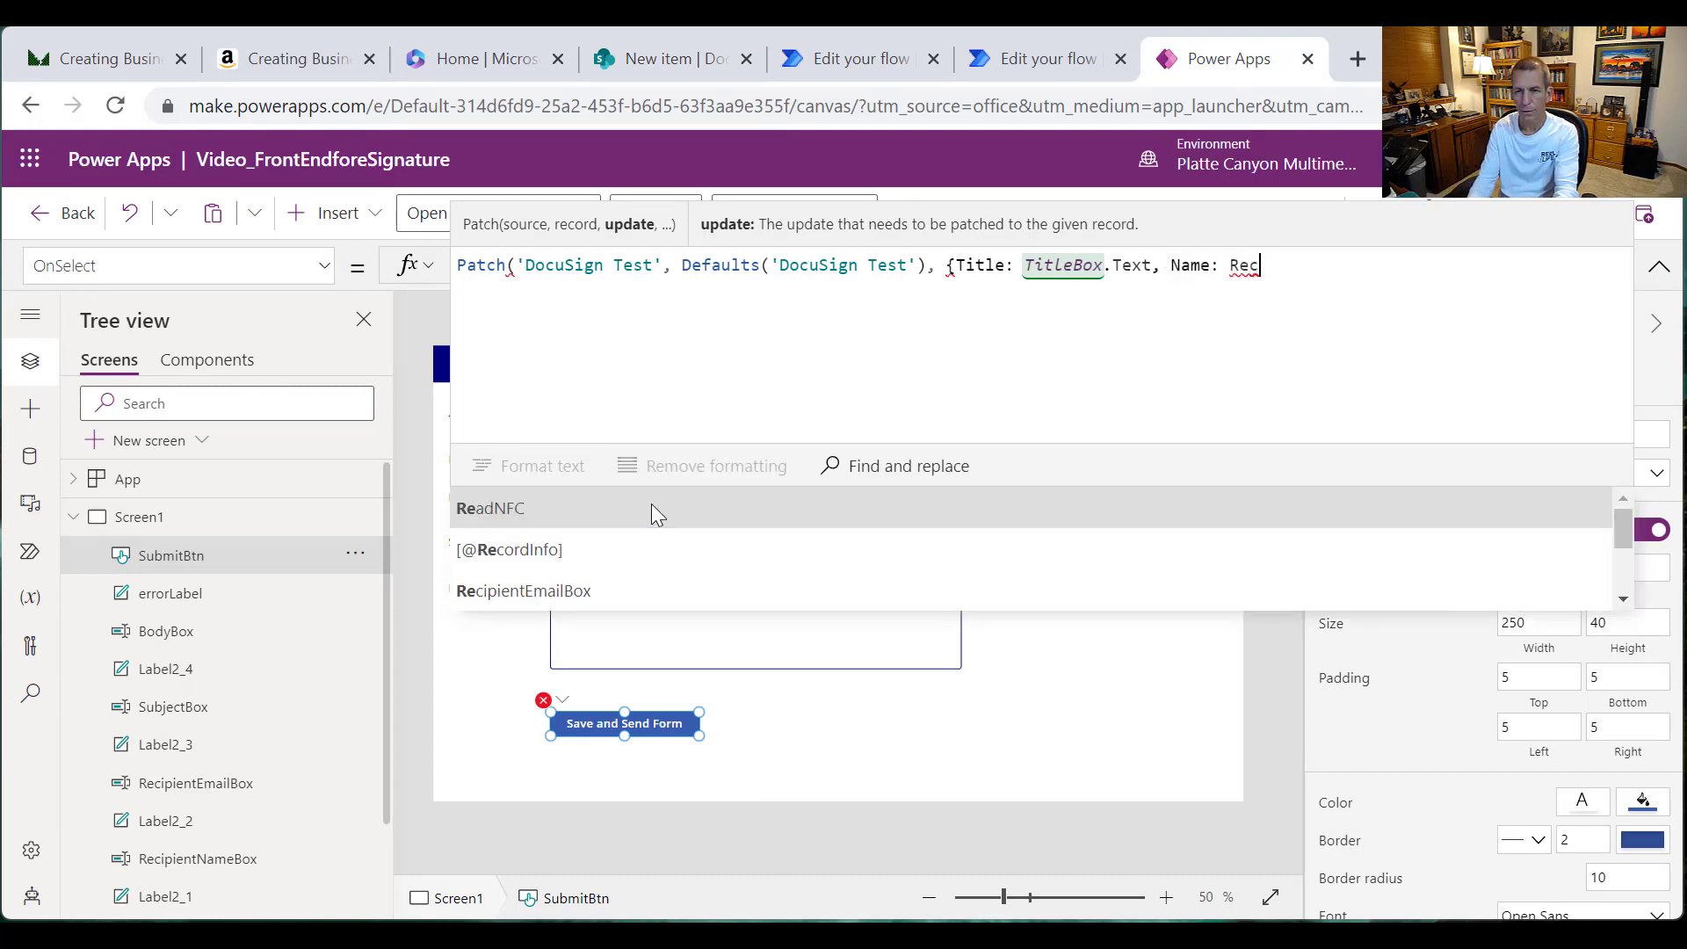
{"action": "type", "text": "ipientName"}
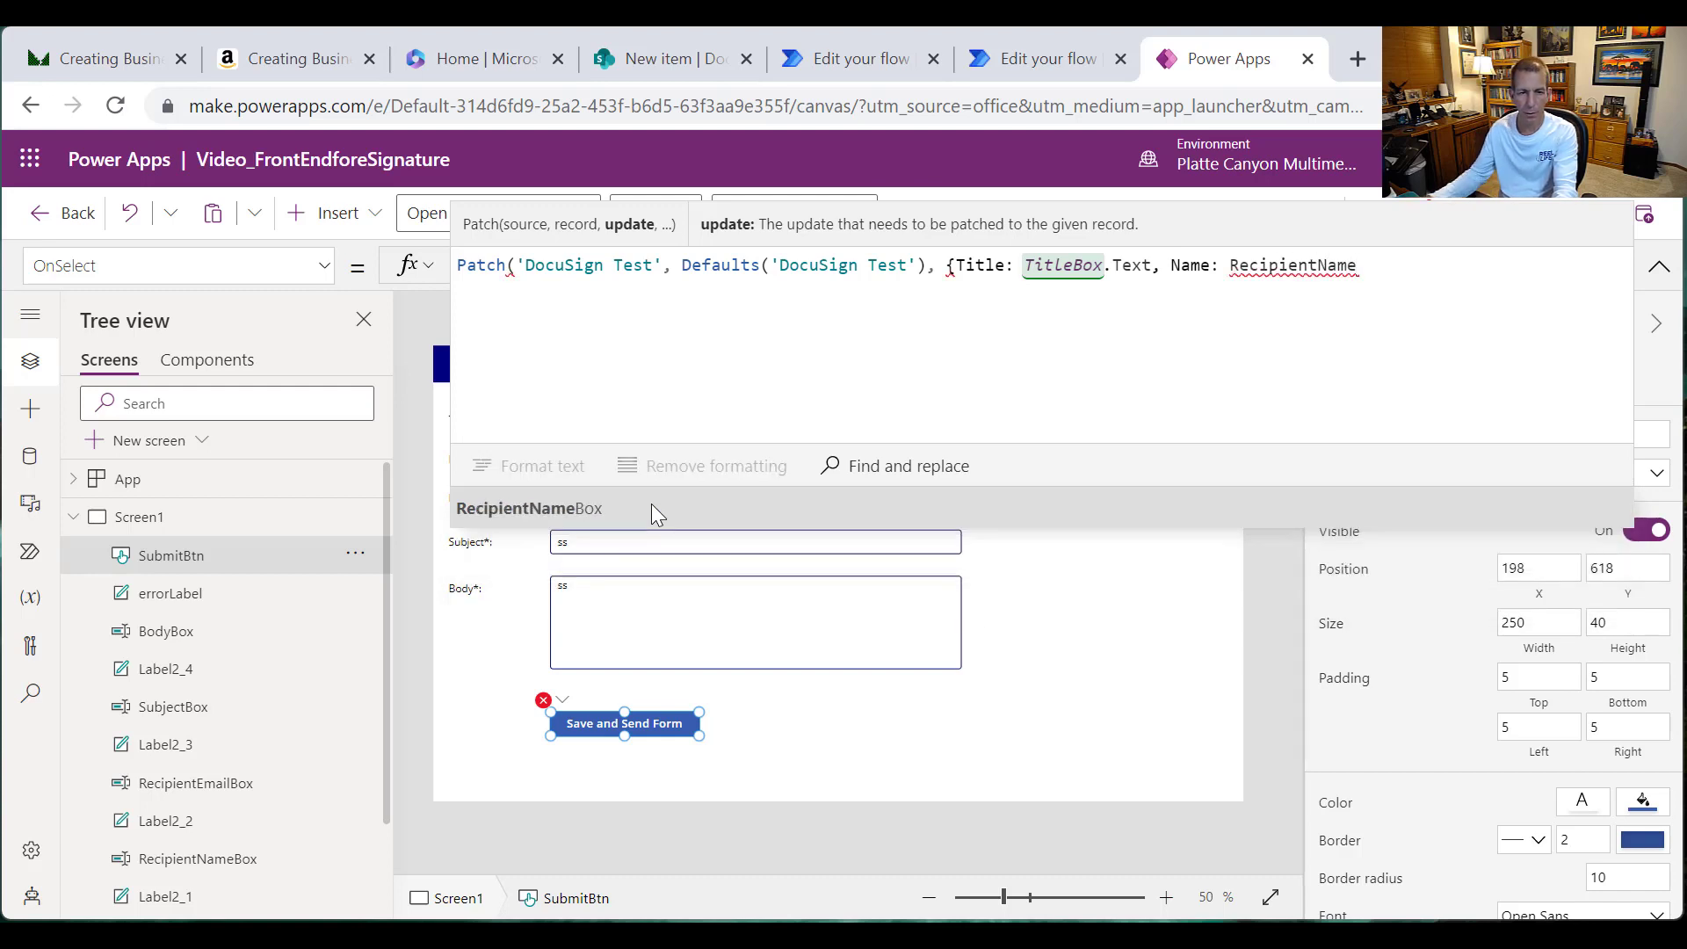
{"action": "key", "text": "Tab"}
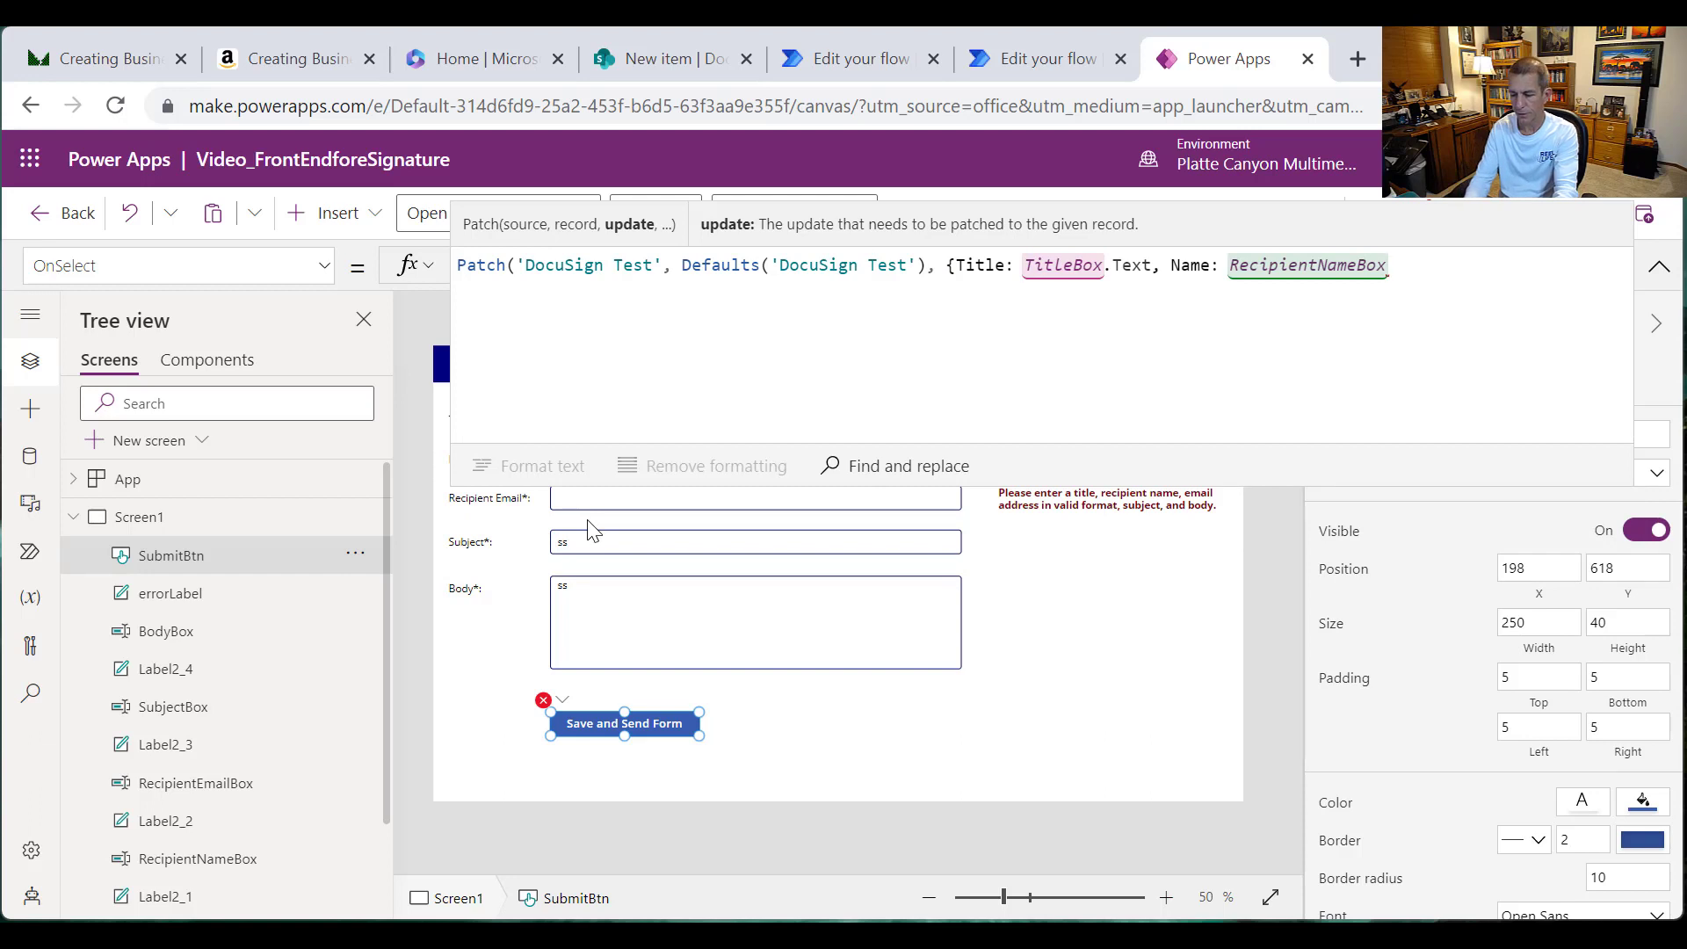
{"action": "type", "text": ".Text, "}
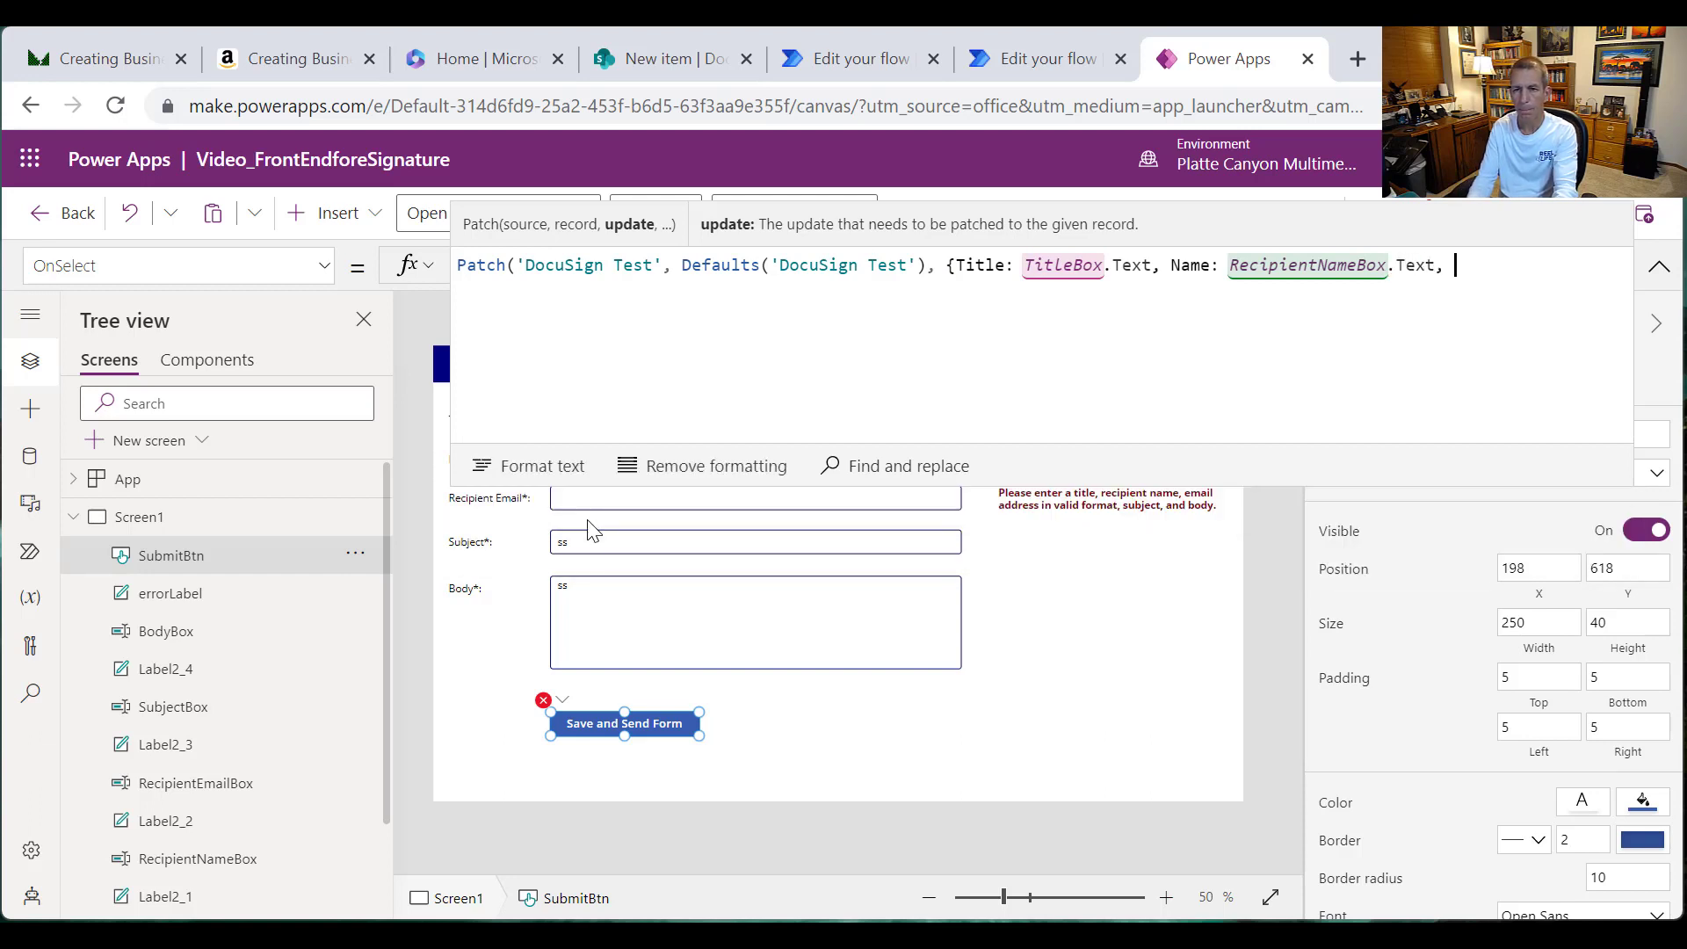
{"action": "type", "text": "Email"}
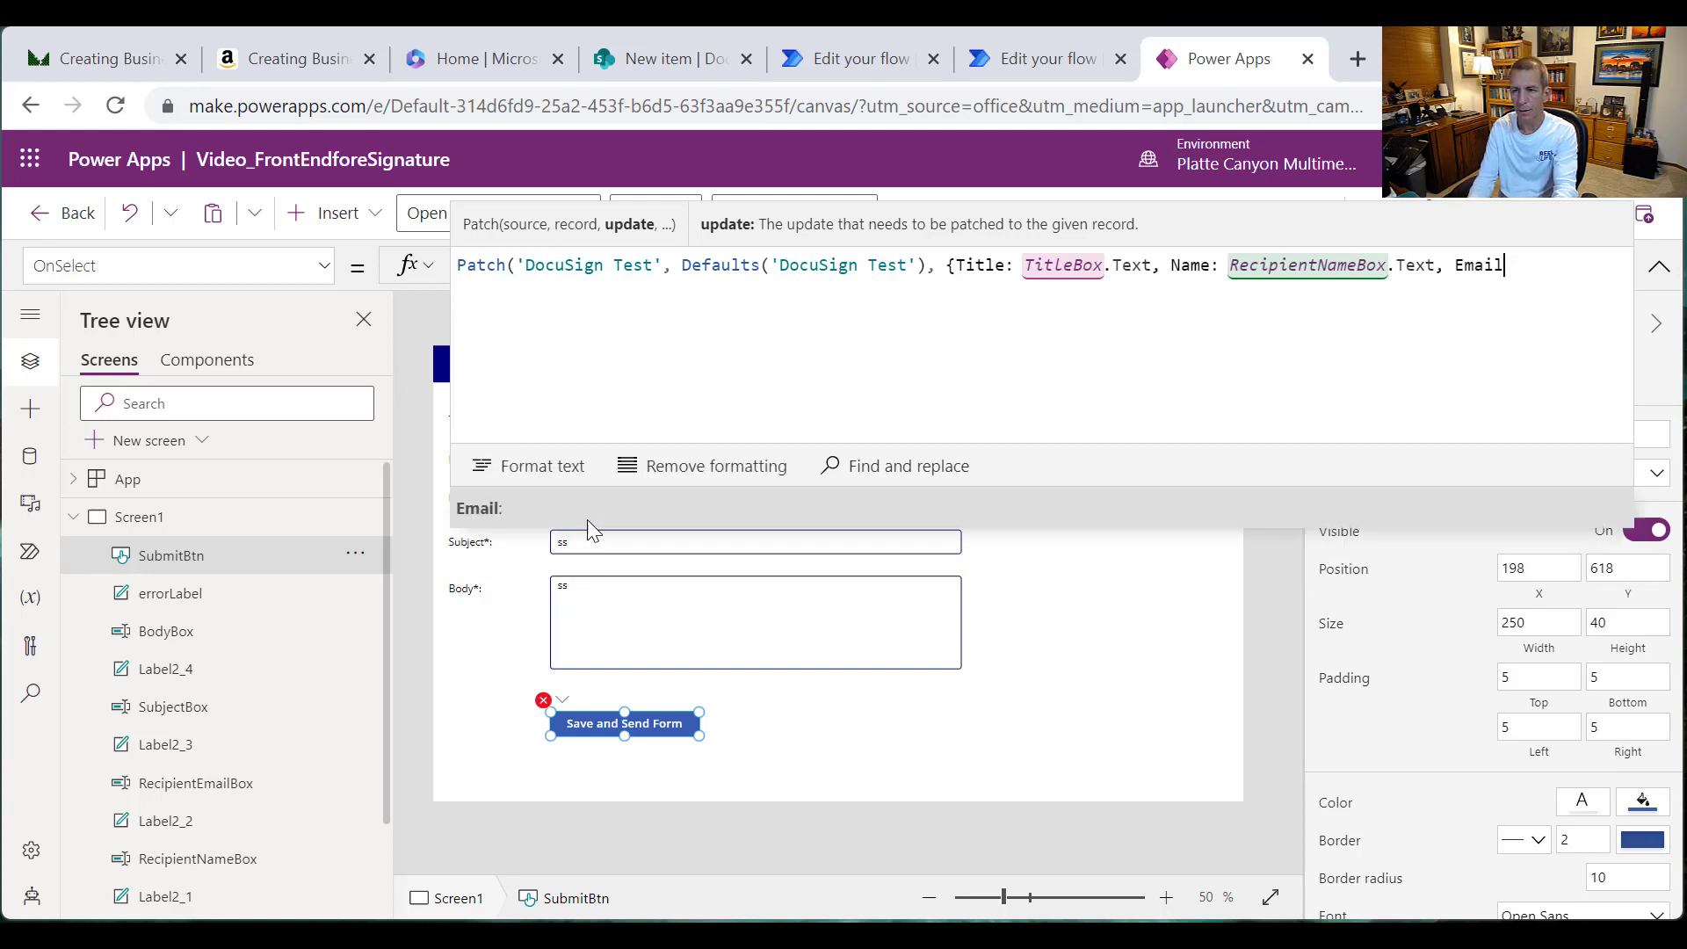
{"action": "type", "text": ": Recipie"}
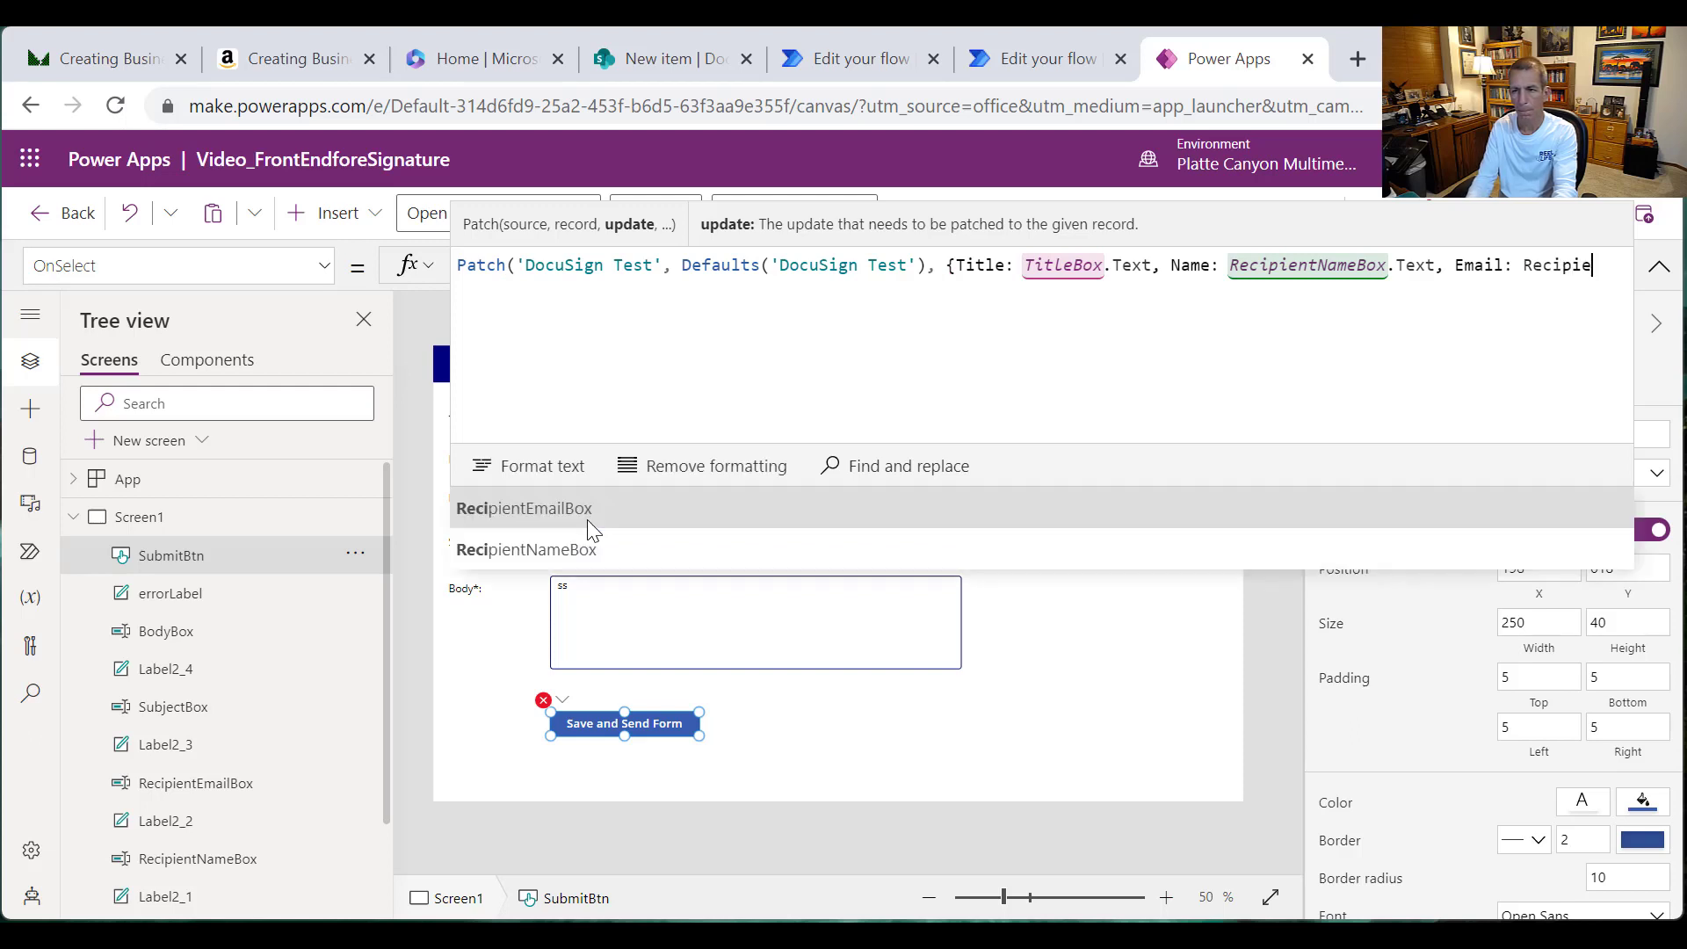
{"action": "type", "text": "ntEmailBo"}
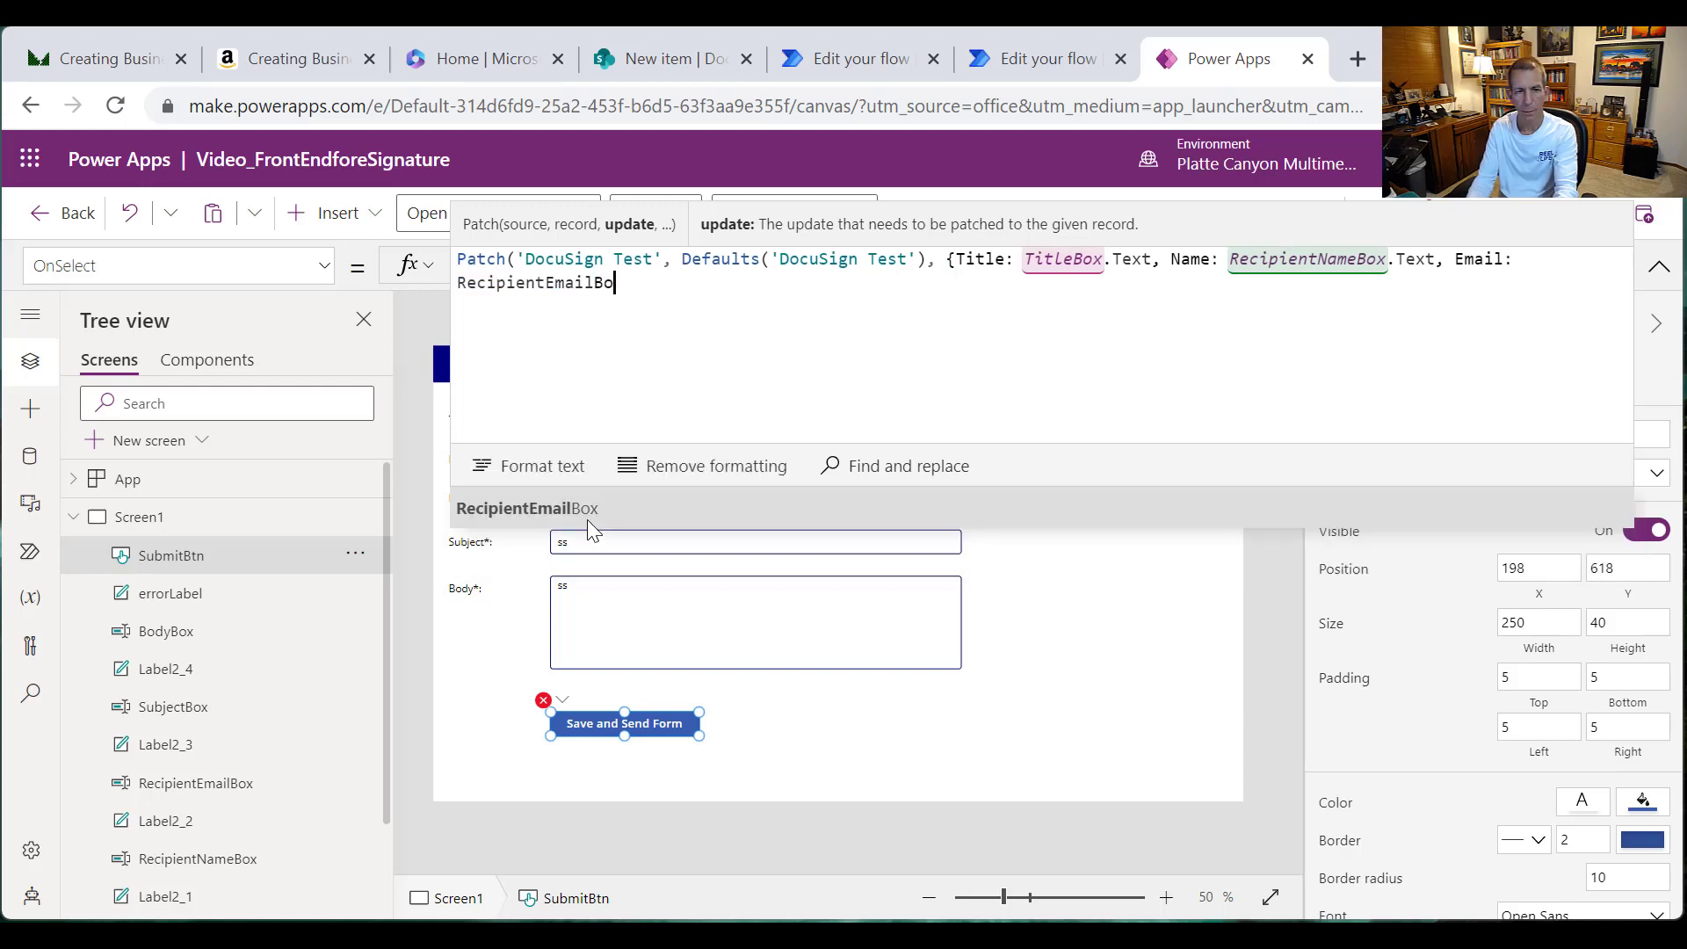
{"action": "type", "text": "x.Text,"}
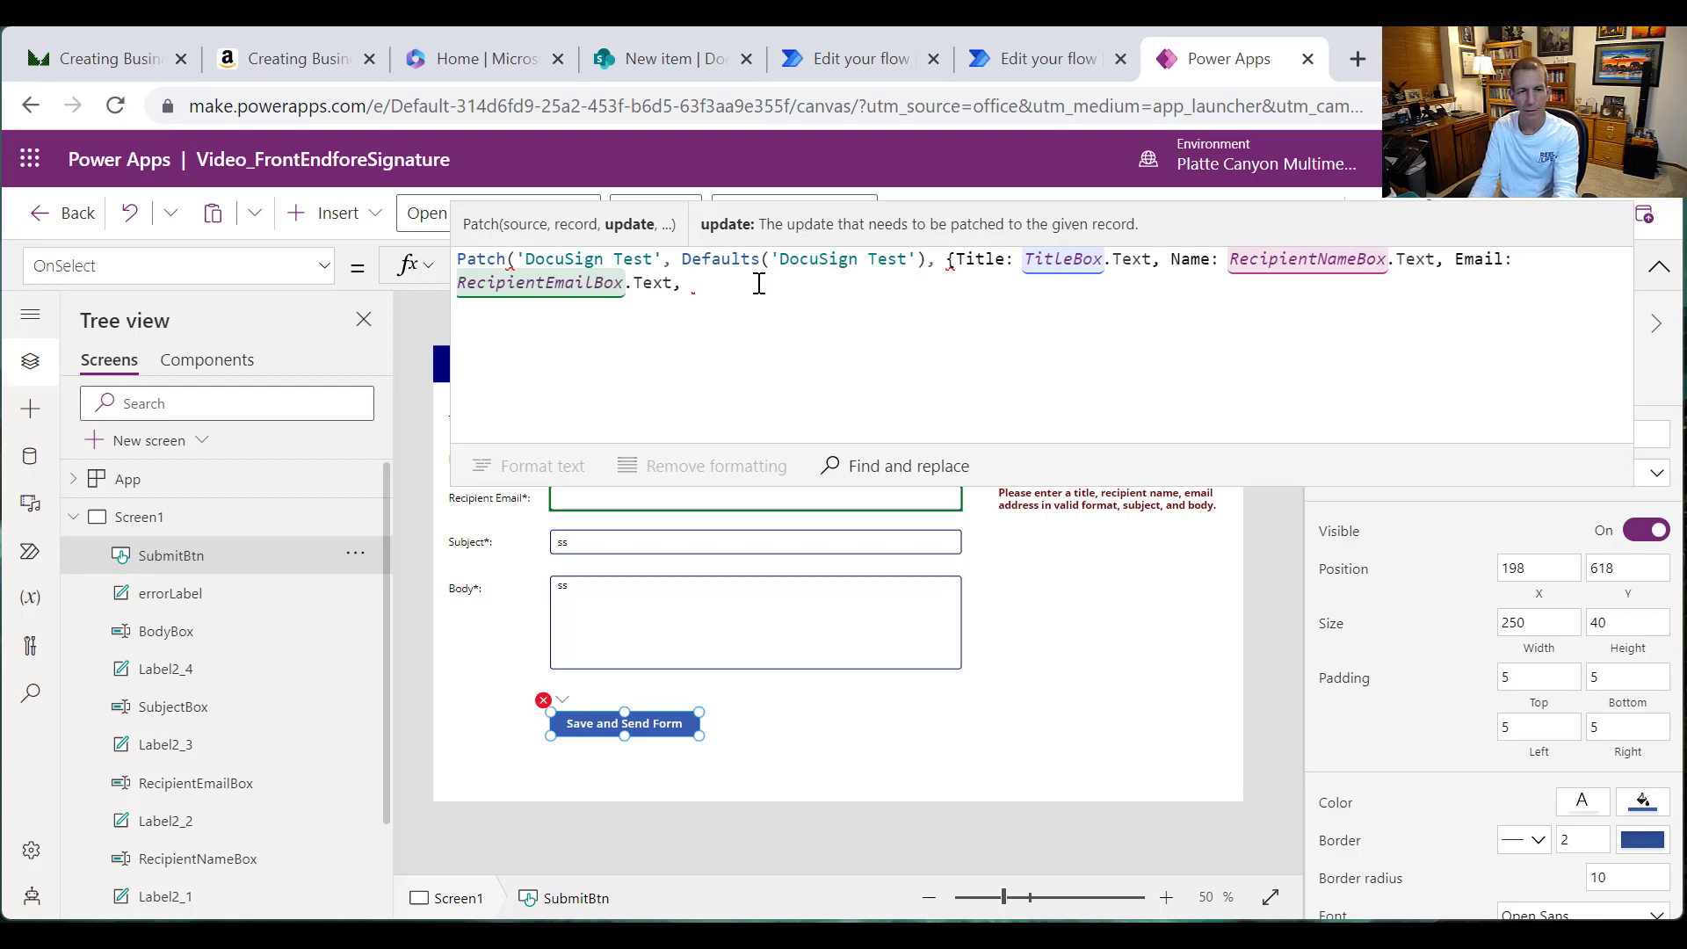
{"action": "type", "text": "Subj"}
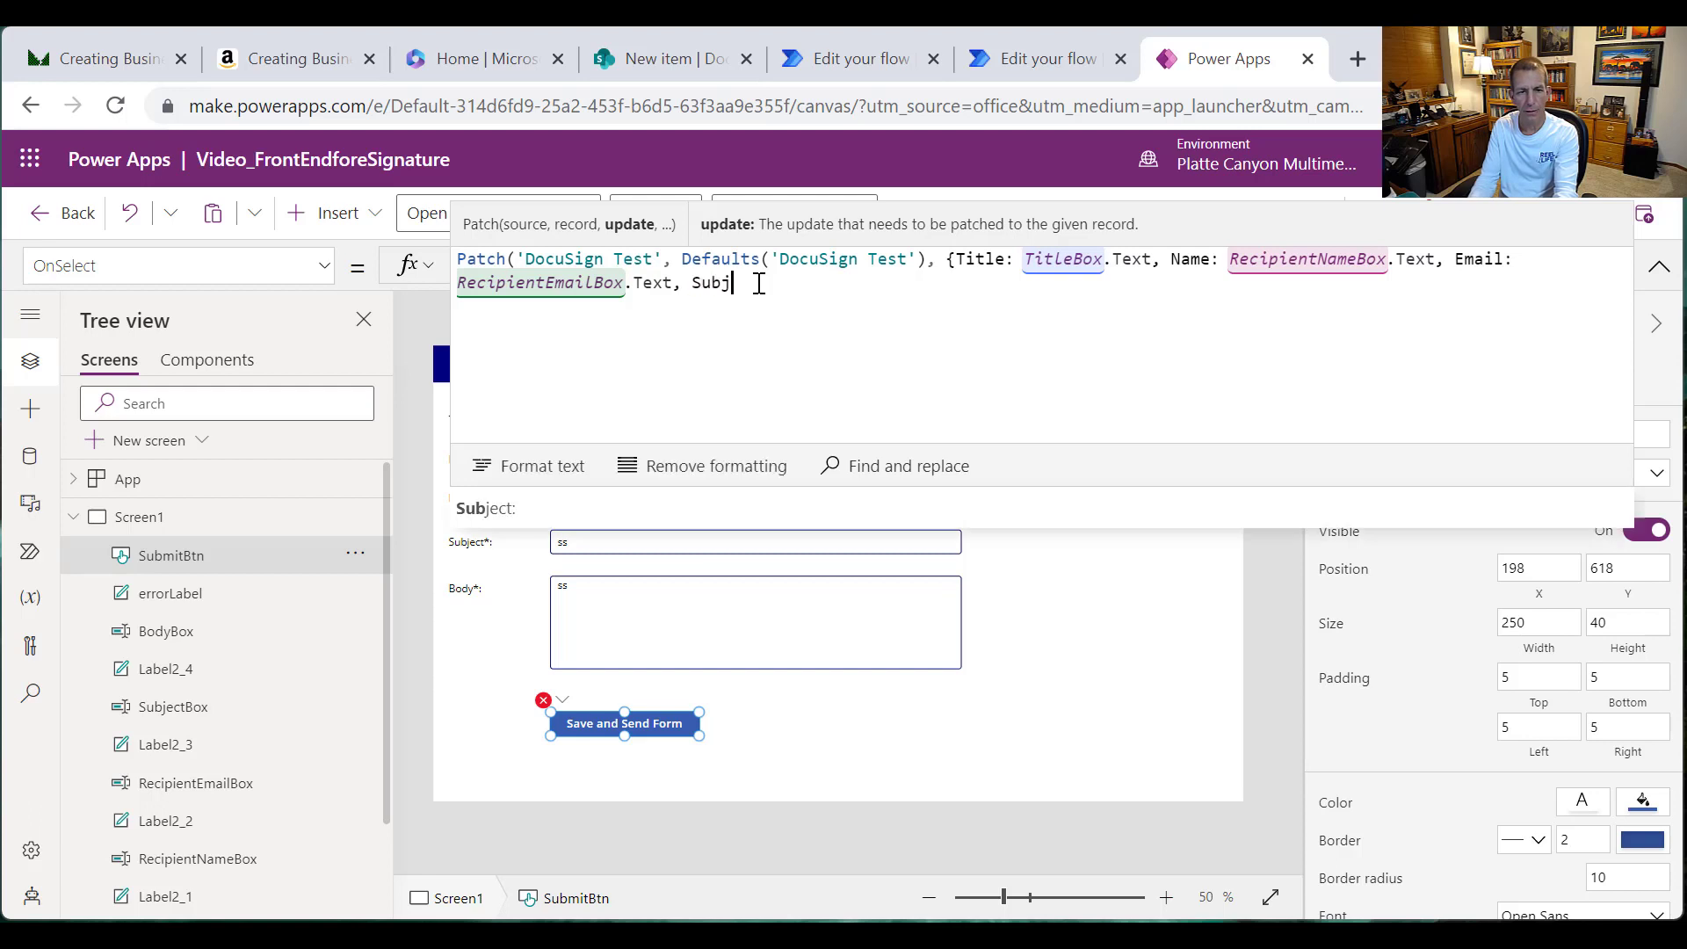
{"action": "type", "text": "ect: "}
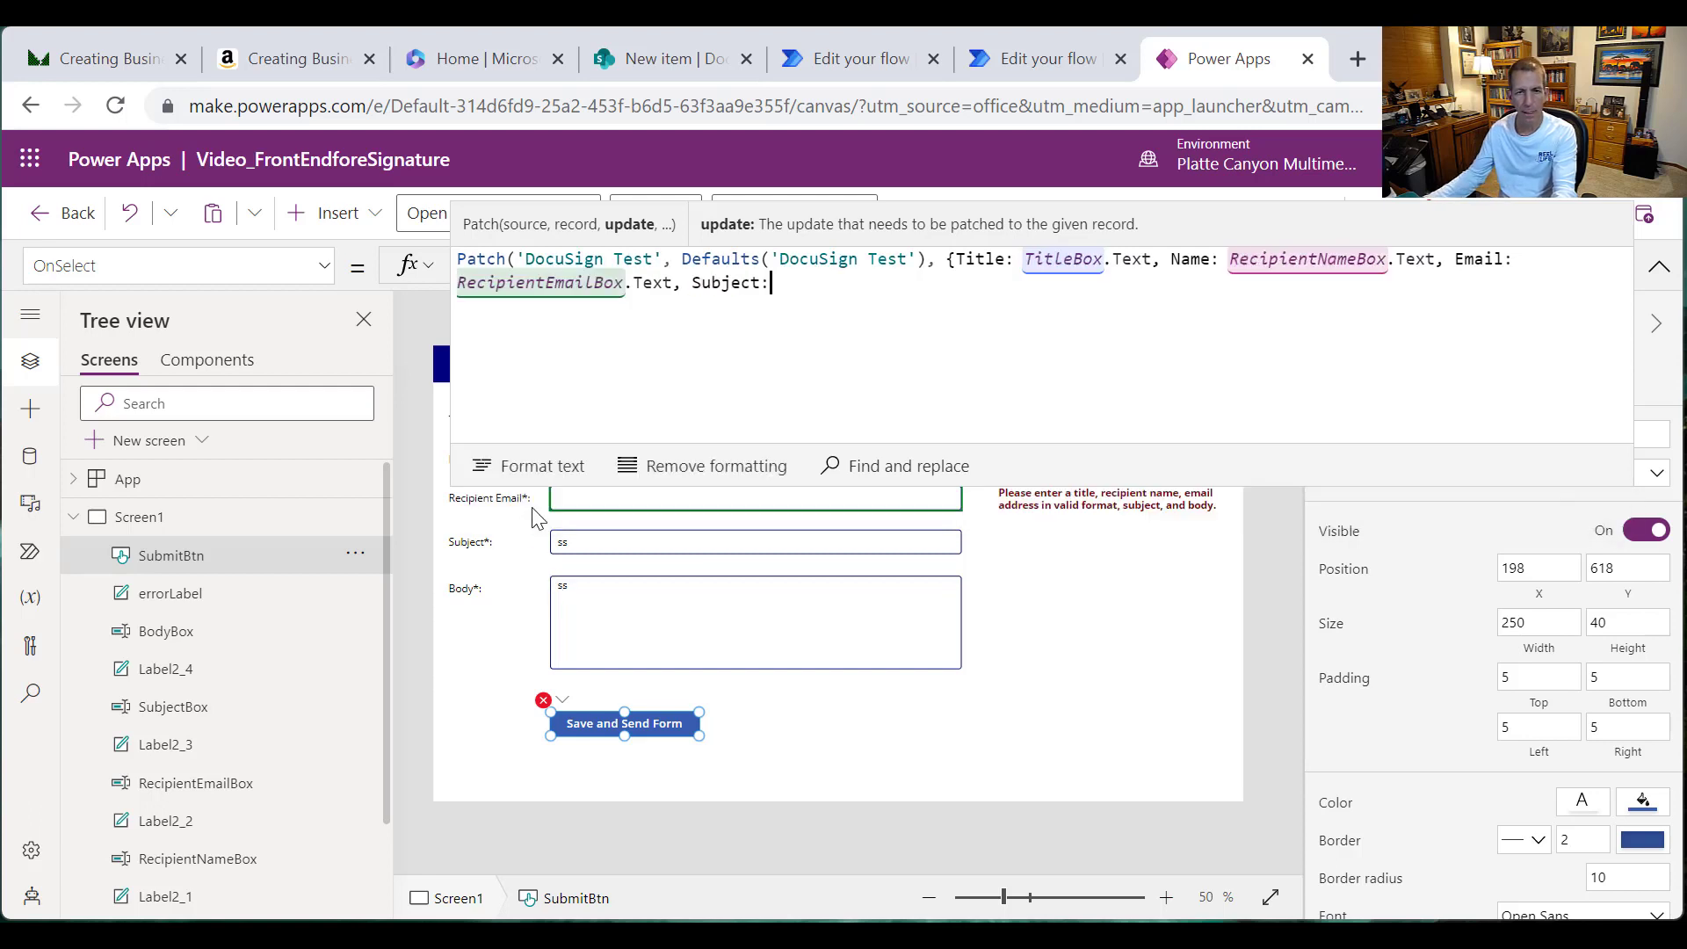
{"action": "type", "text": "Sub"}
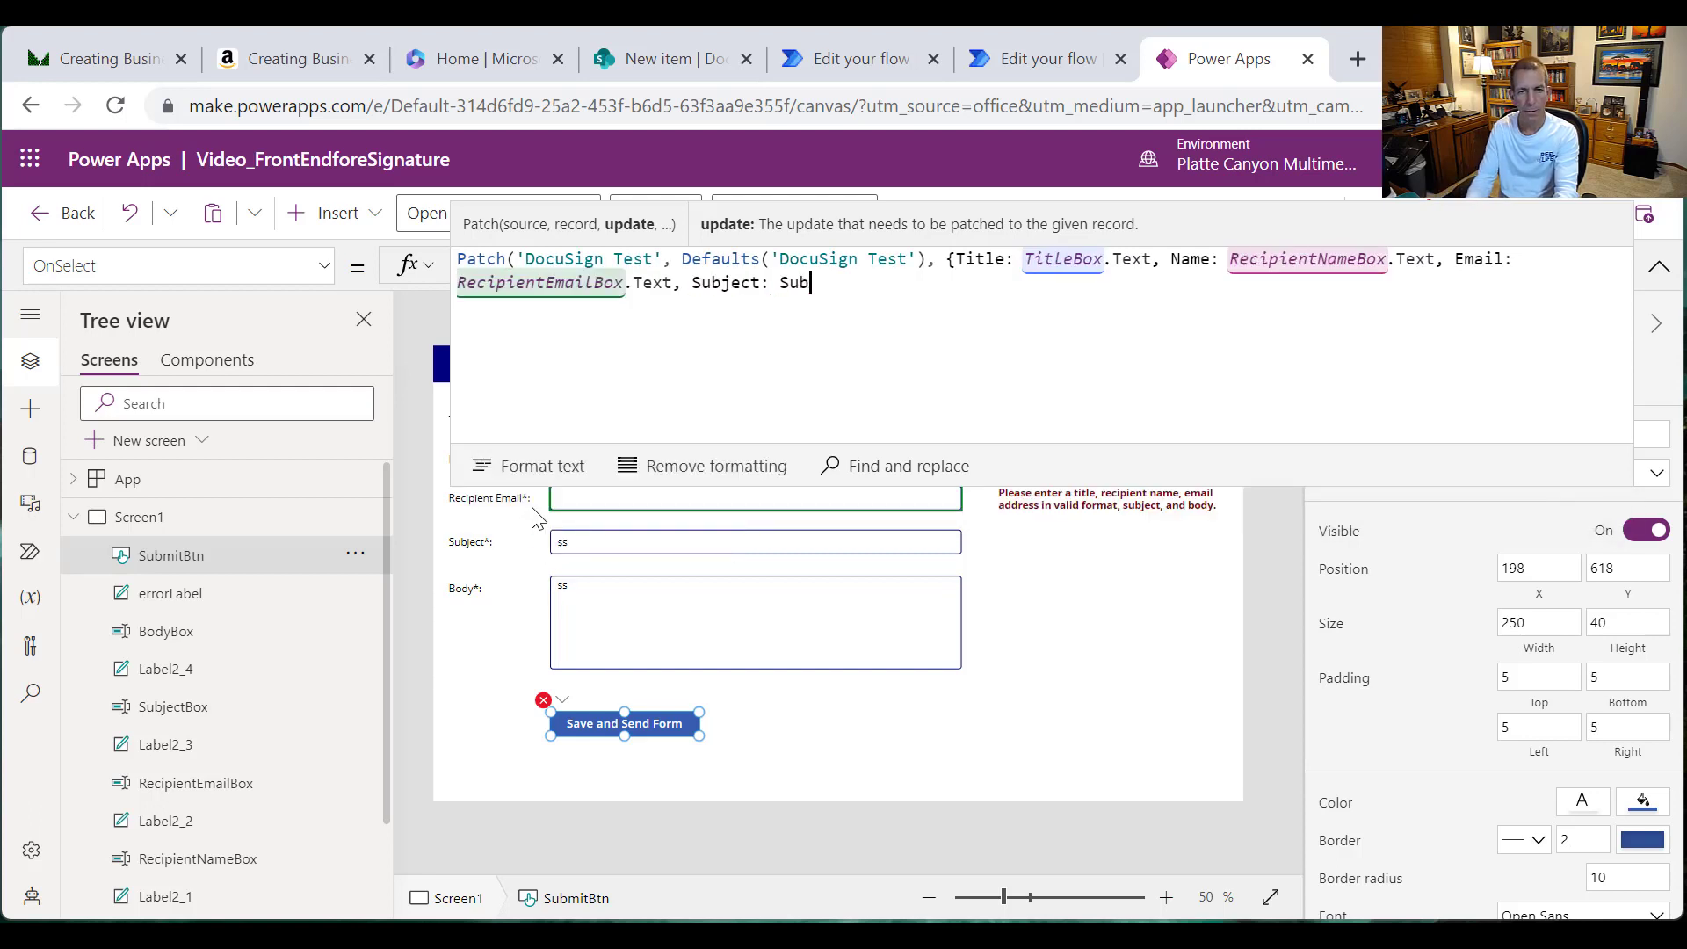
{"action": "type", "text": "jectBox."}
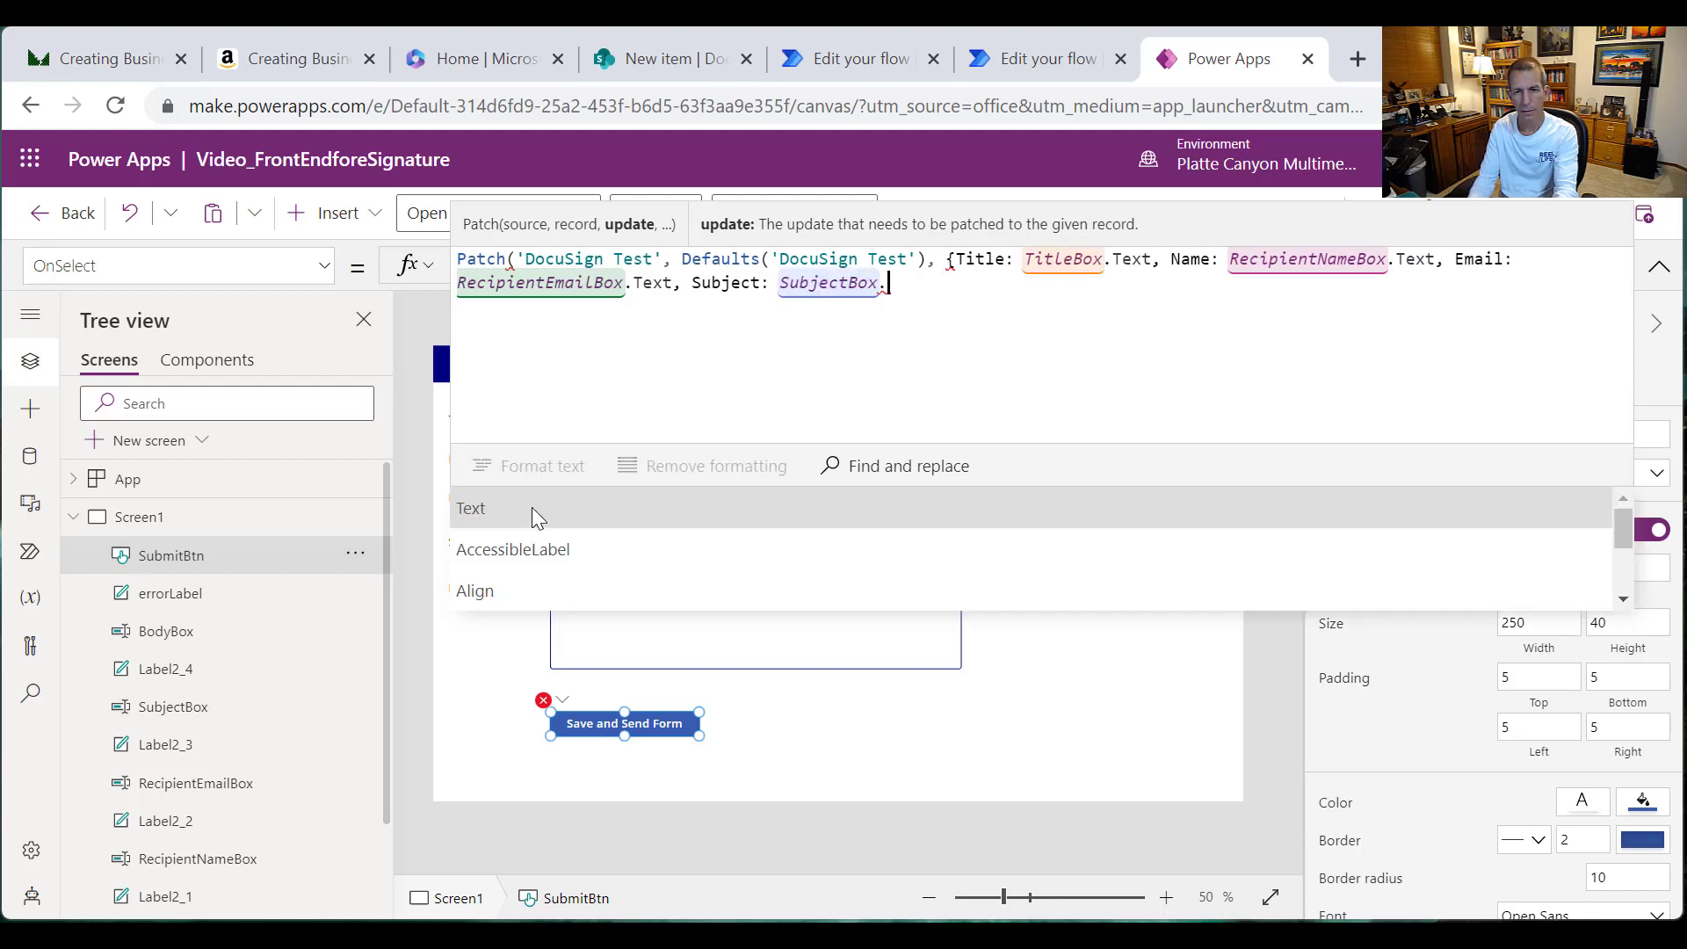
{"action": "type", "text": "Text, B"}
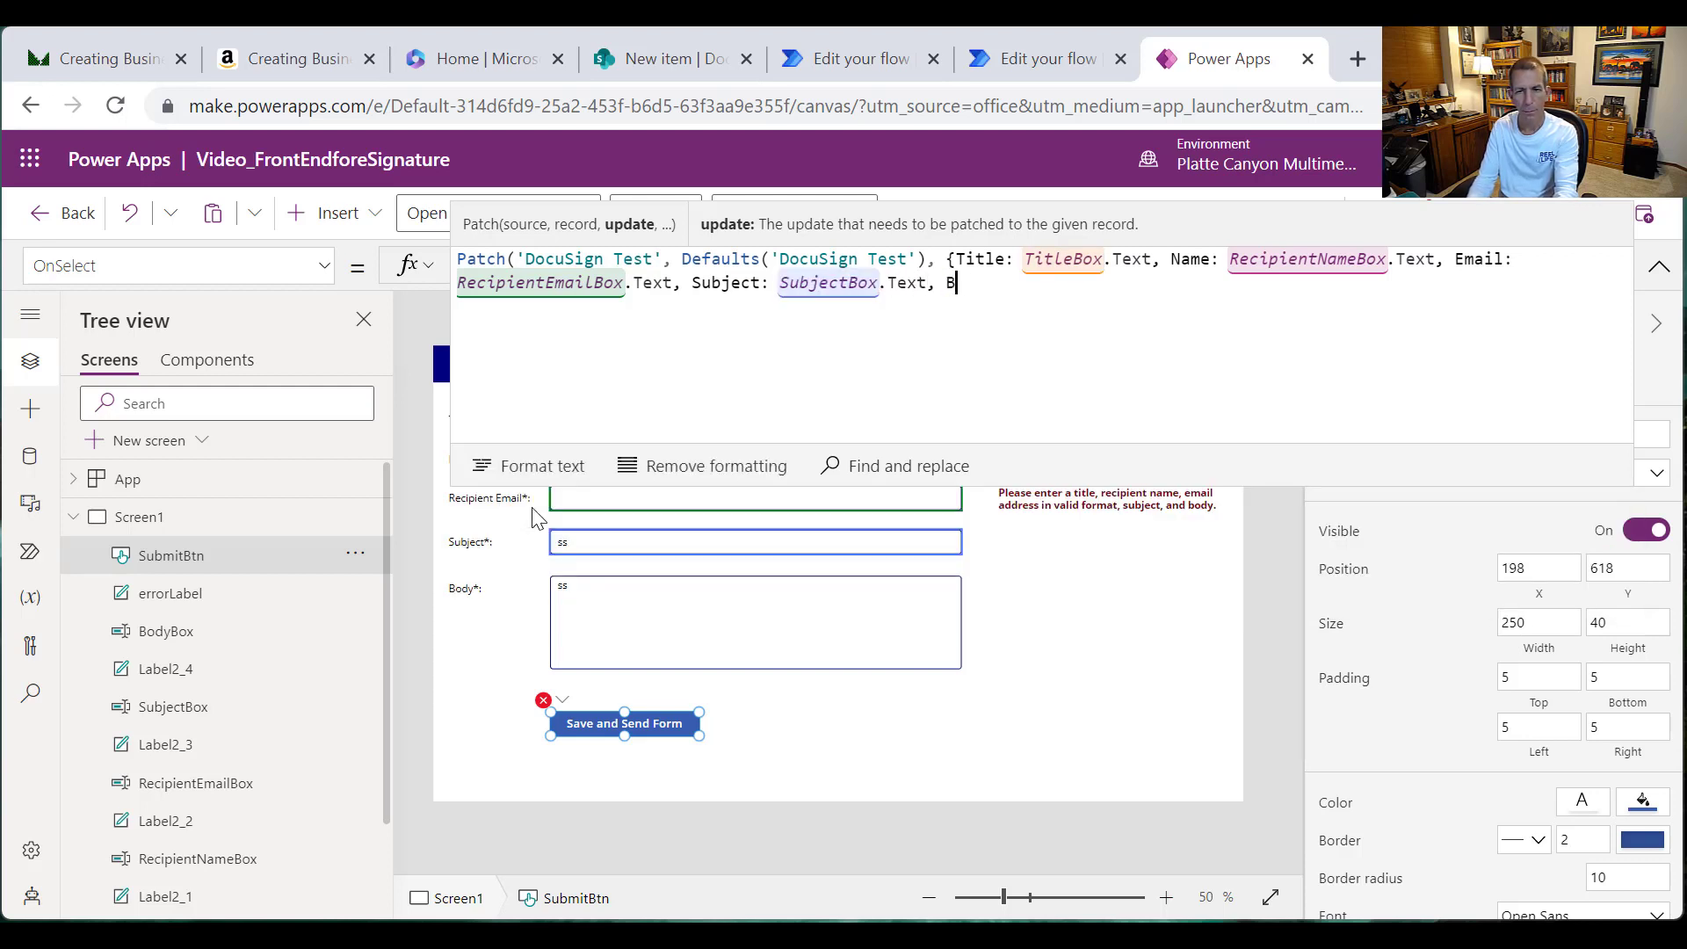
{"action": "type", "text": "ody: Bod"}
{"action": "type", "text": "yBox."}
{"action": "type", "text": "Text"}
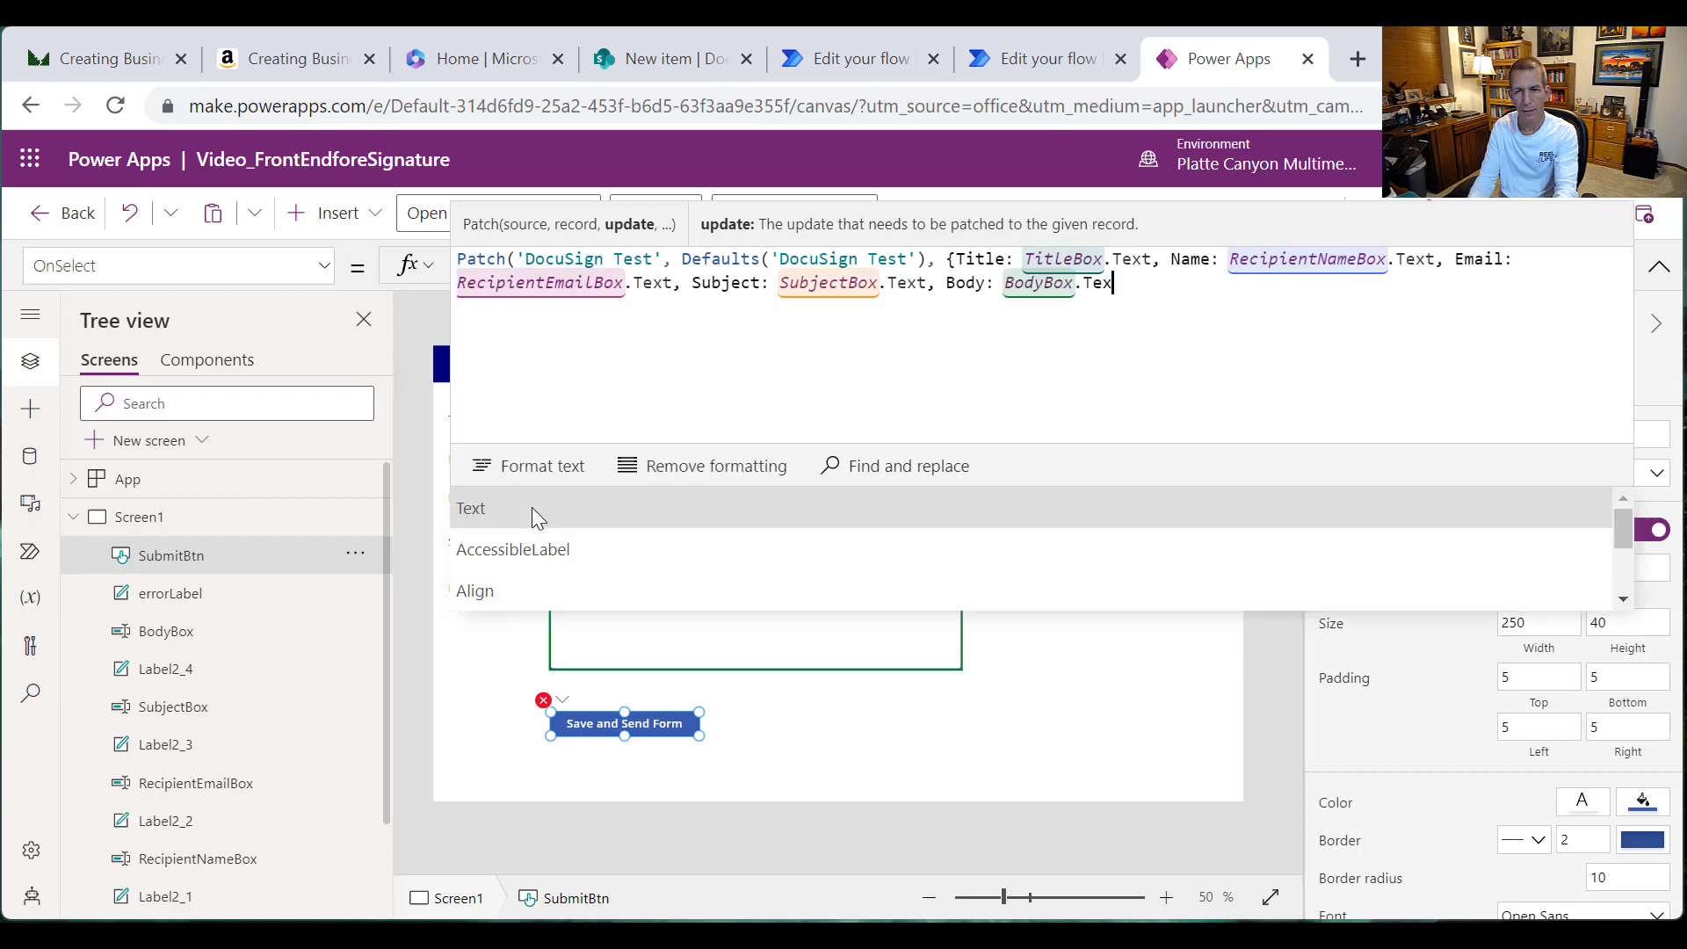
{"action": "type", "text": "})"}
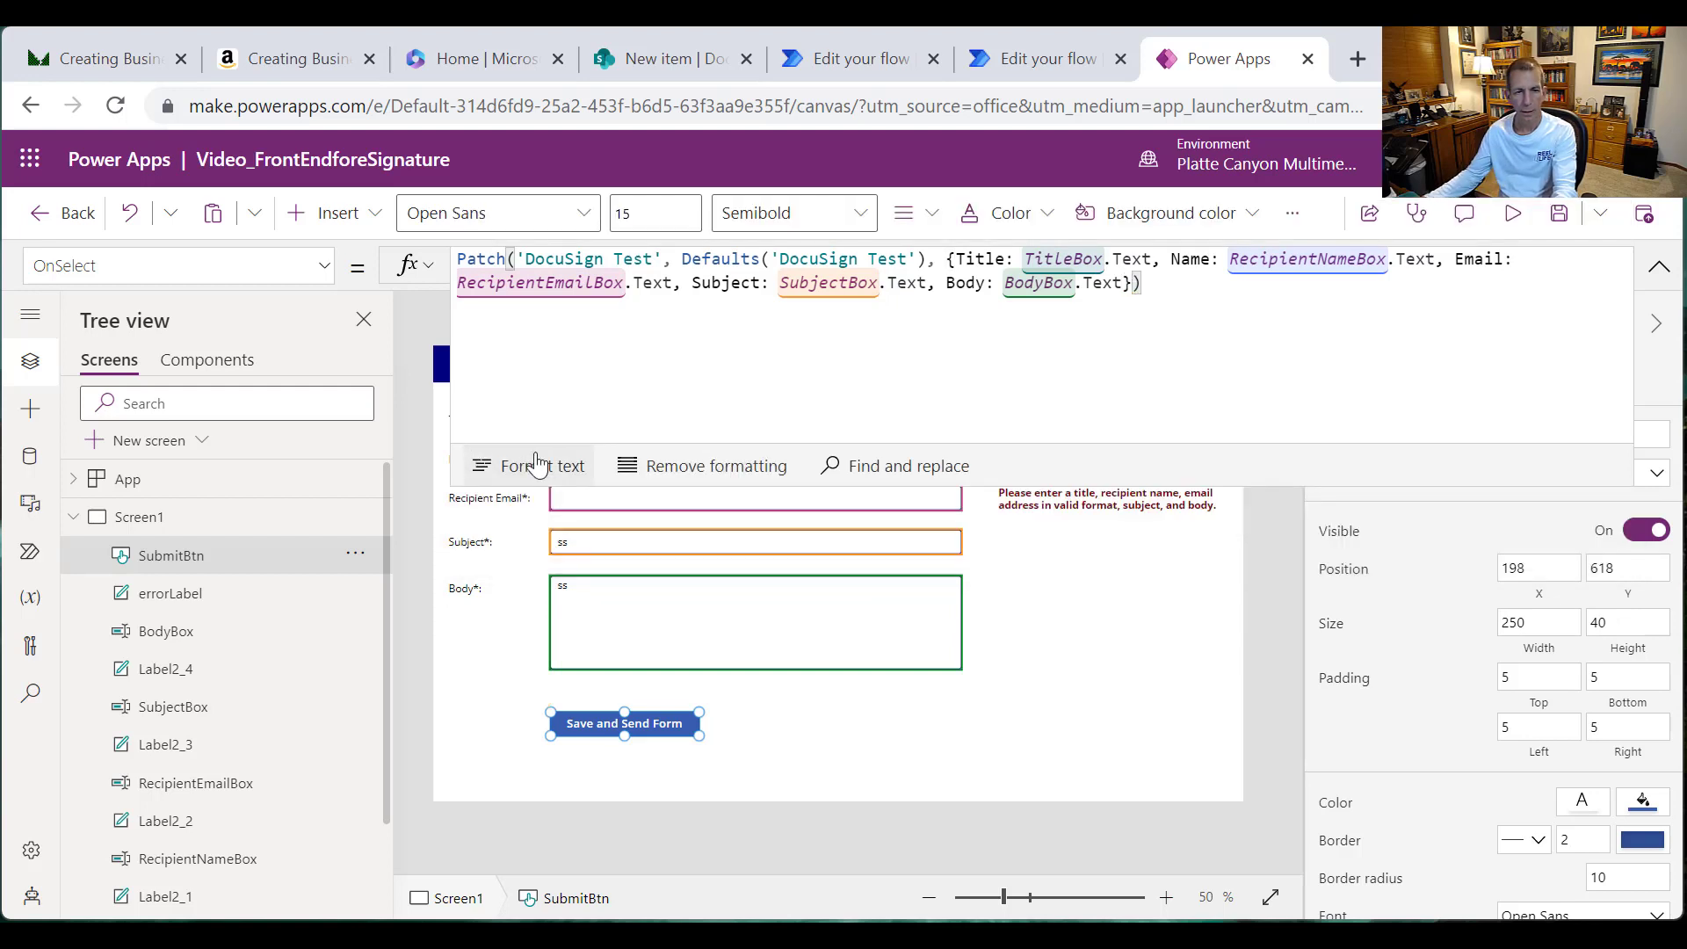
Step: Format the OnSelect formula onto indented lines and cut out the Patch block
{"action": "left_click", "coordinate": [510, 466]}
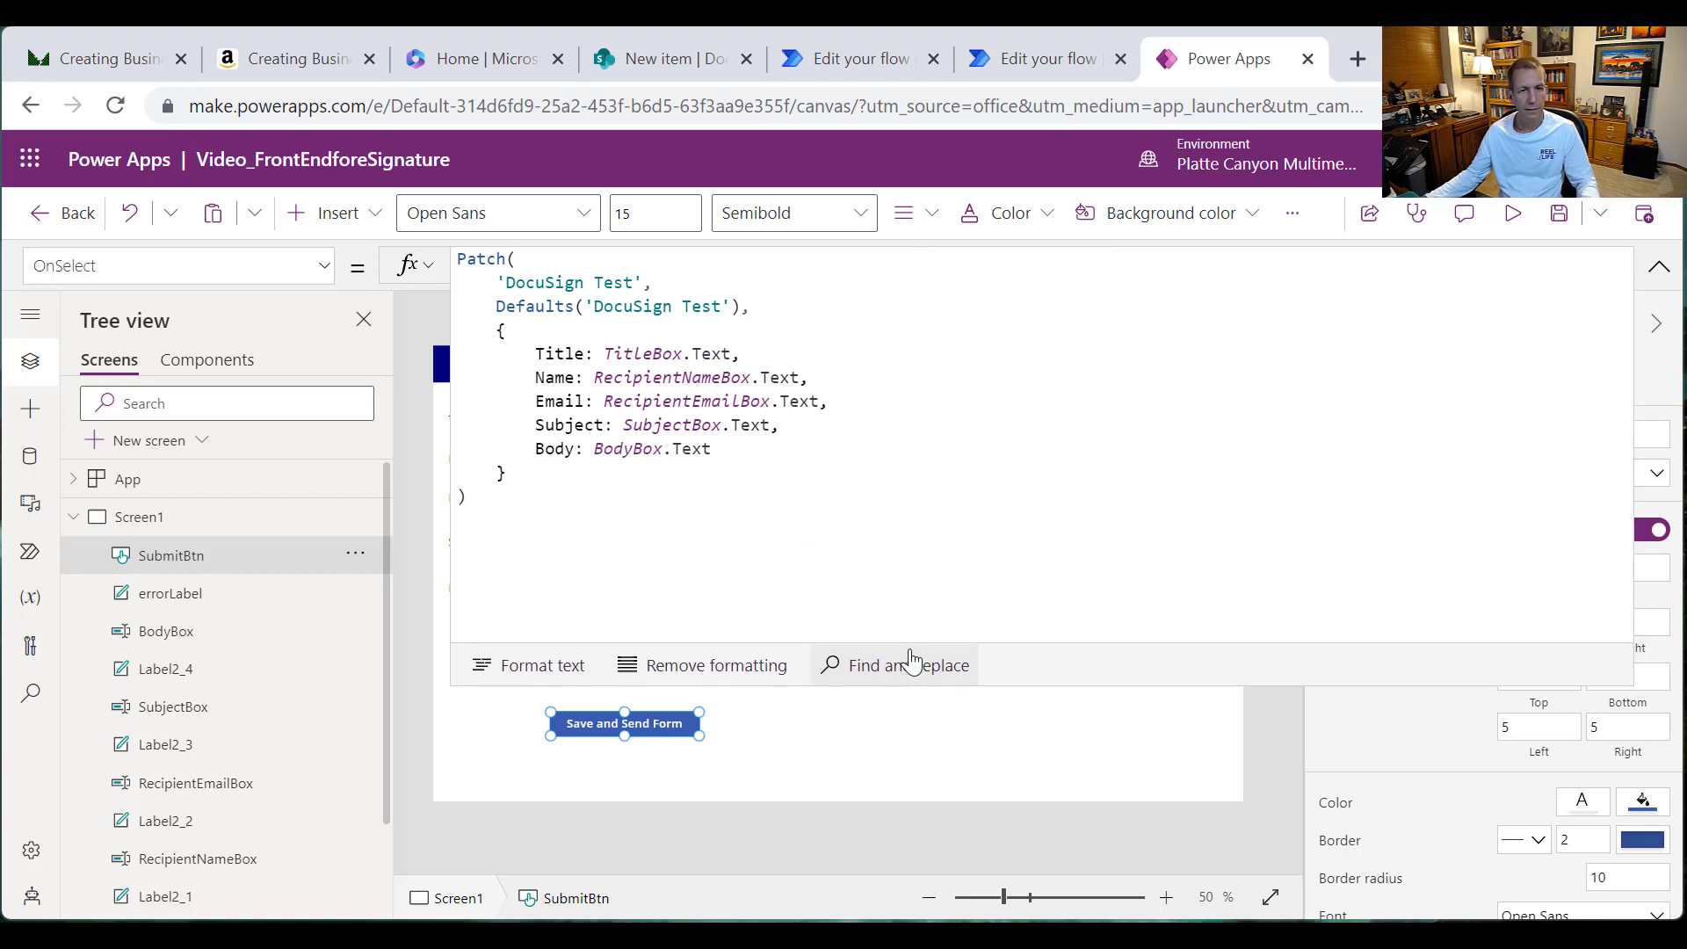
{"action": "left_click_drag", "start_coordinate": [478, 499], "coordinate": [403, 251]}
{"action": "key", "text": "ctrl+c"}
{"action": "key", "text": "Delete"}
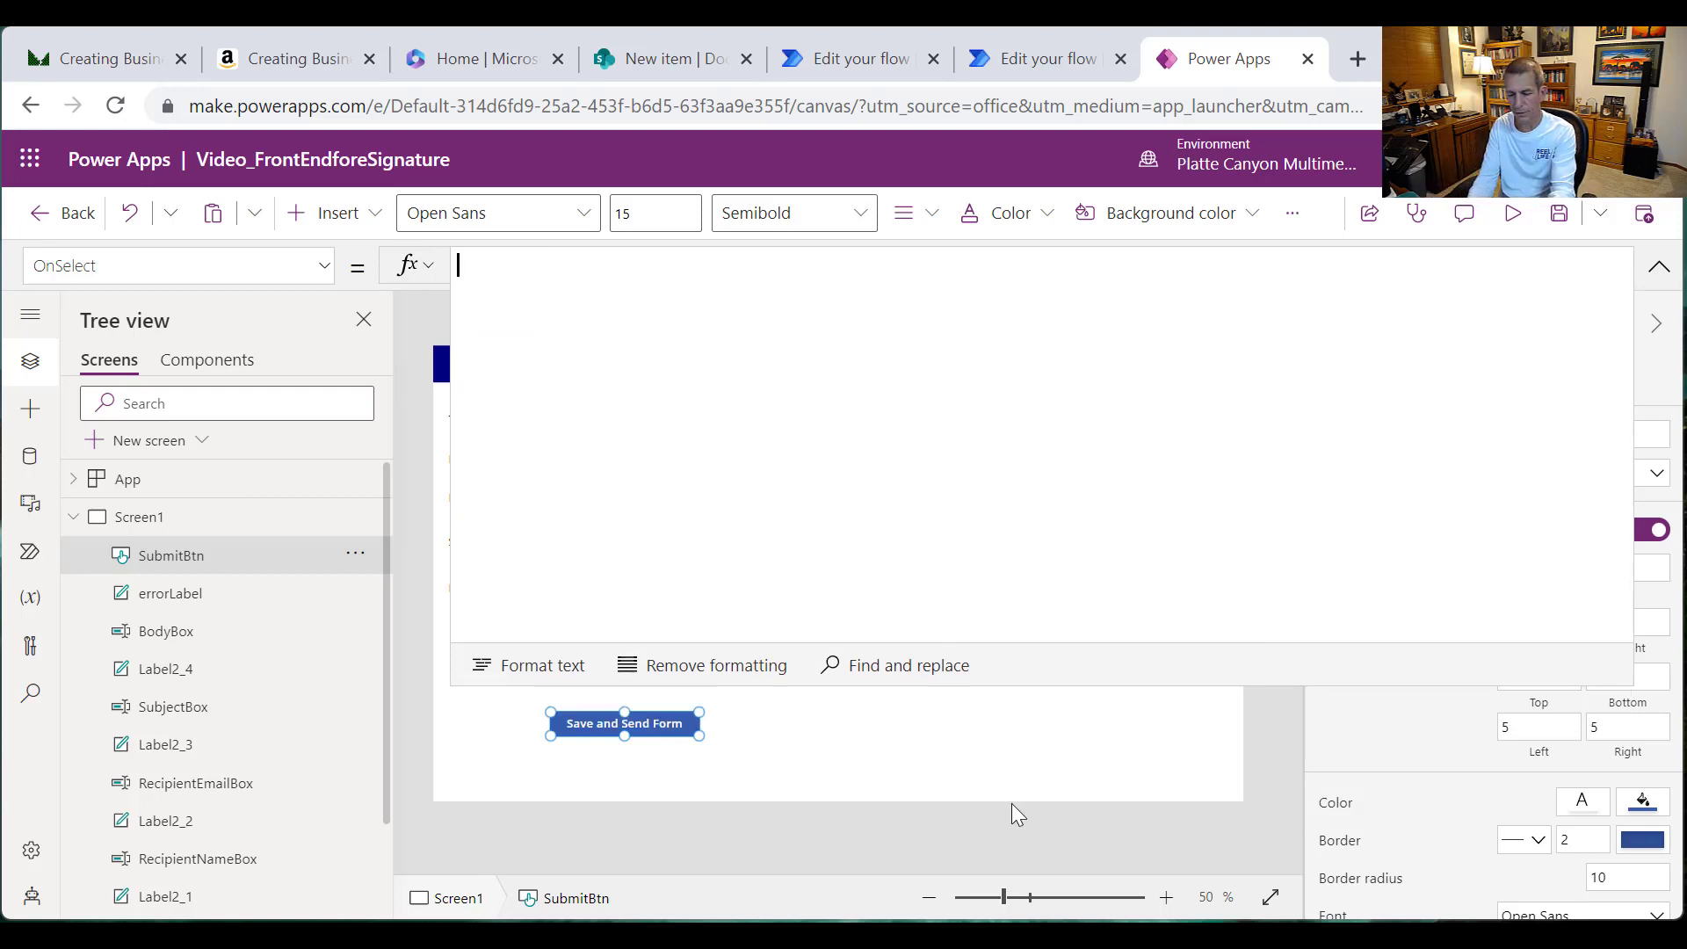
Step: Wrap the Patch in If(errorLabel.Visible, false, …) by pasting it as the else branch
{"action": "type", "text": "If"}
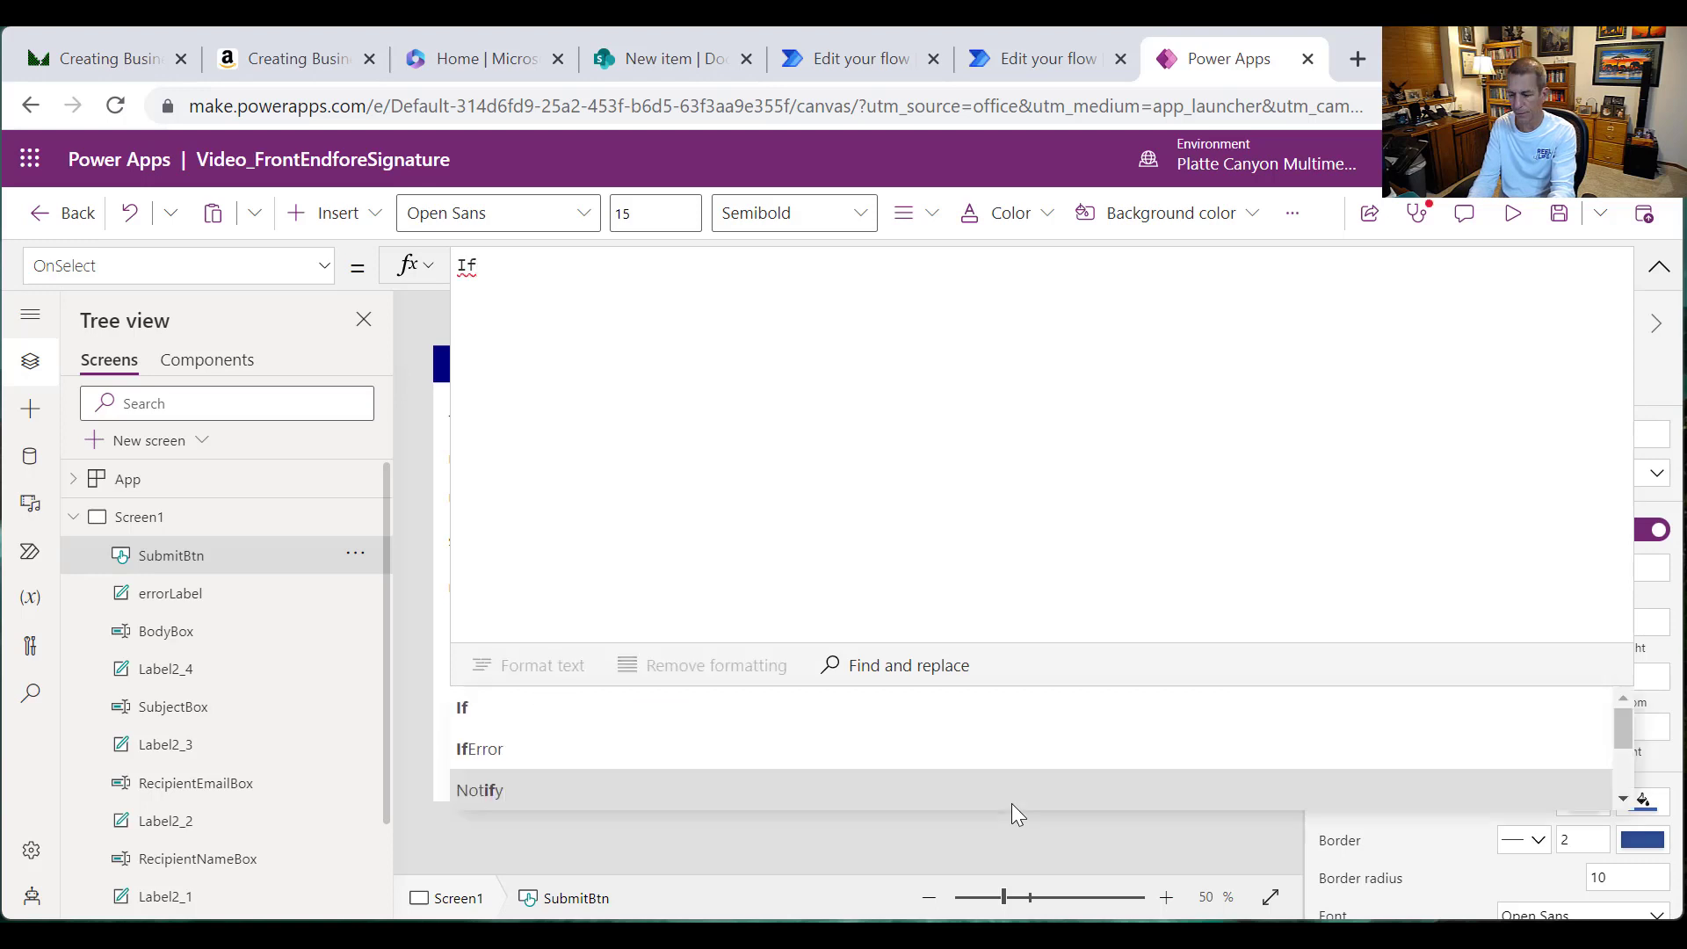
{"action": "type", "text": "(Err"}
{"action": "type", "text": "orLab"}
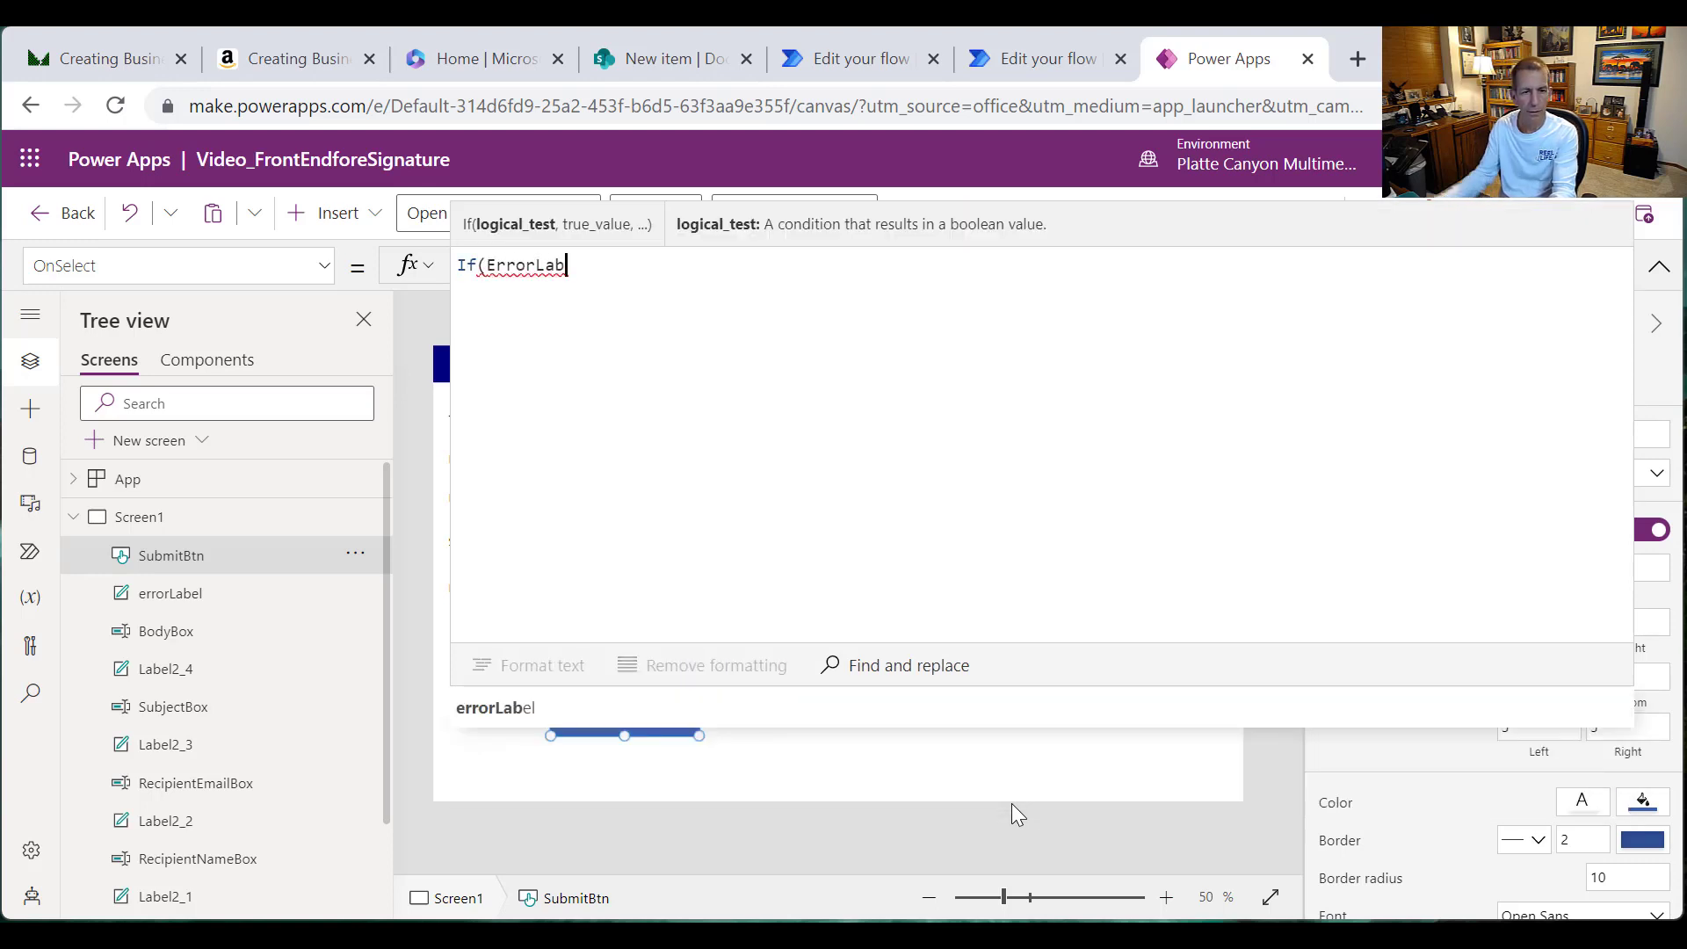
{"action": "left_click", "coordinate": [506, 715]}
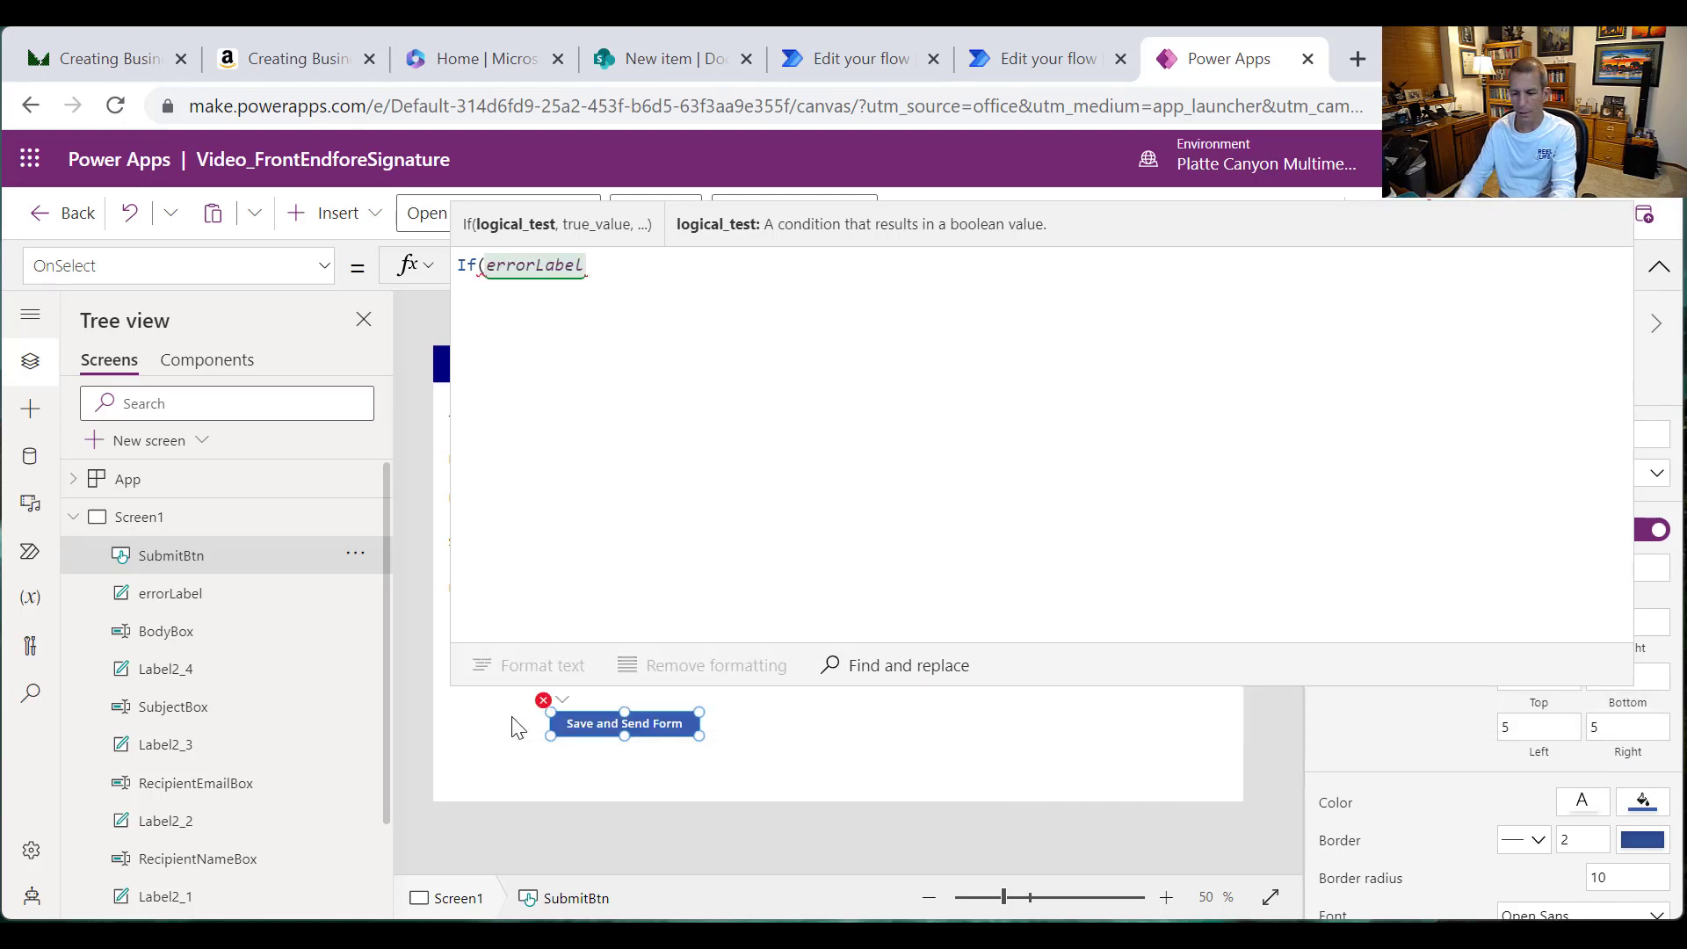
{"action": "type", "text": ".Vislb"}
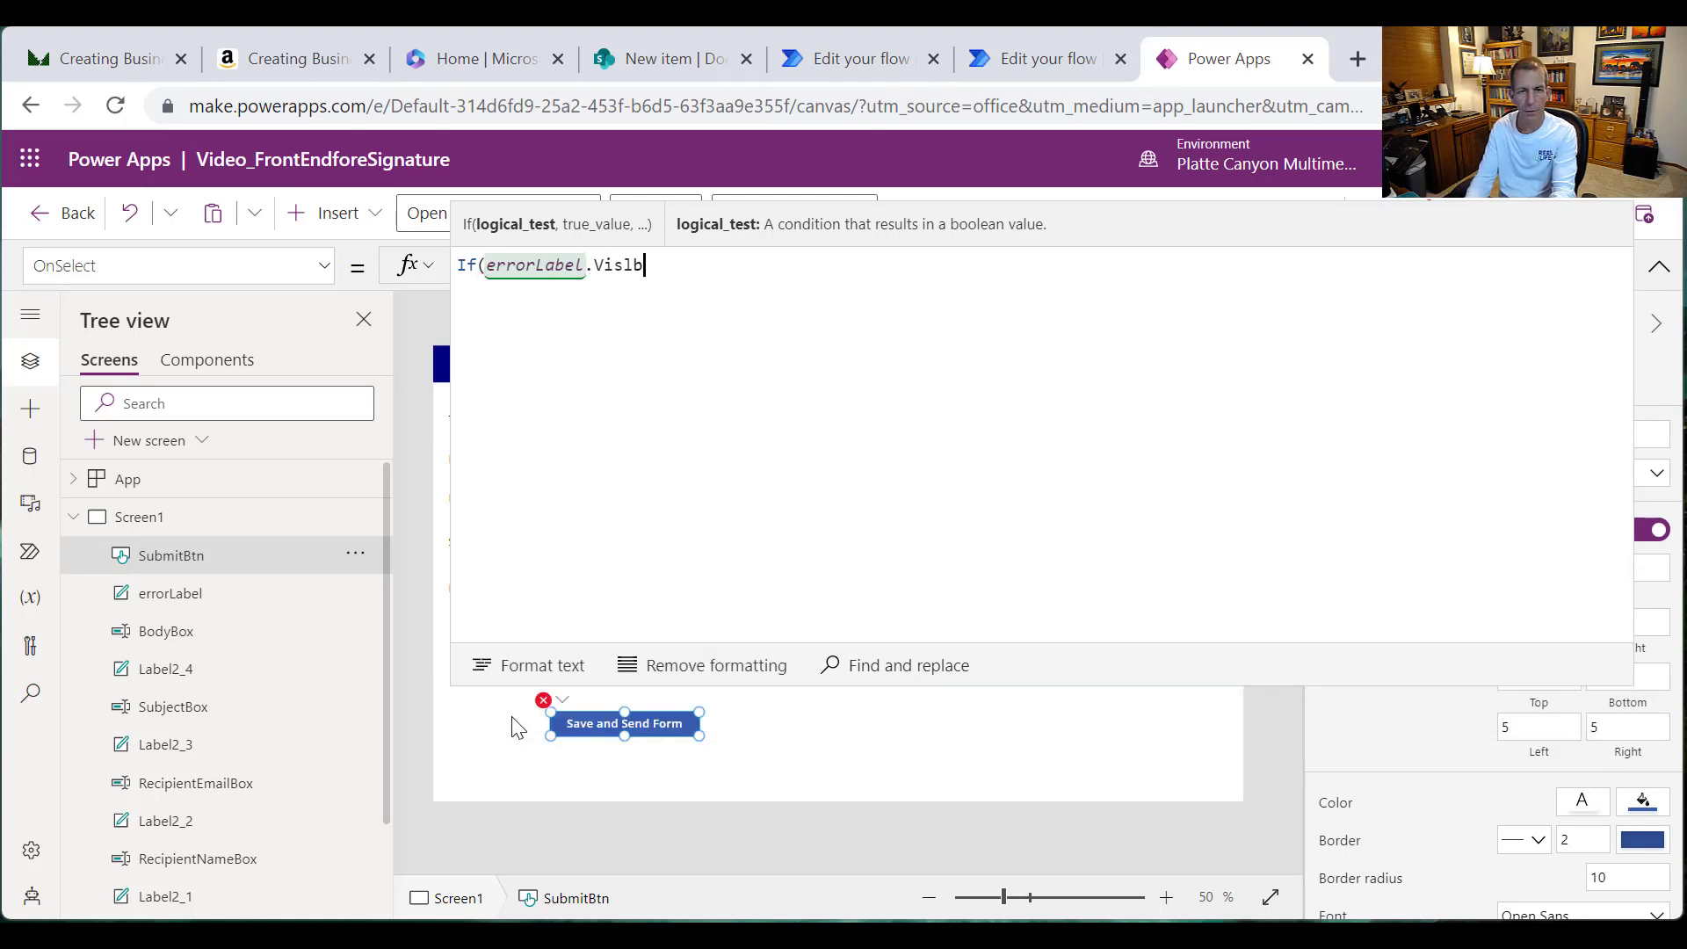
{"action": "key", "text": "BackSpace"}
{"action": "key", "text": "BackSpace"}
{"action": "type", "text": "i"}
{"action": "key", "text": "BackSpace"}
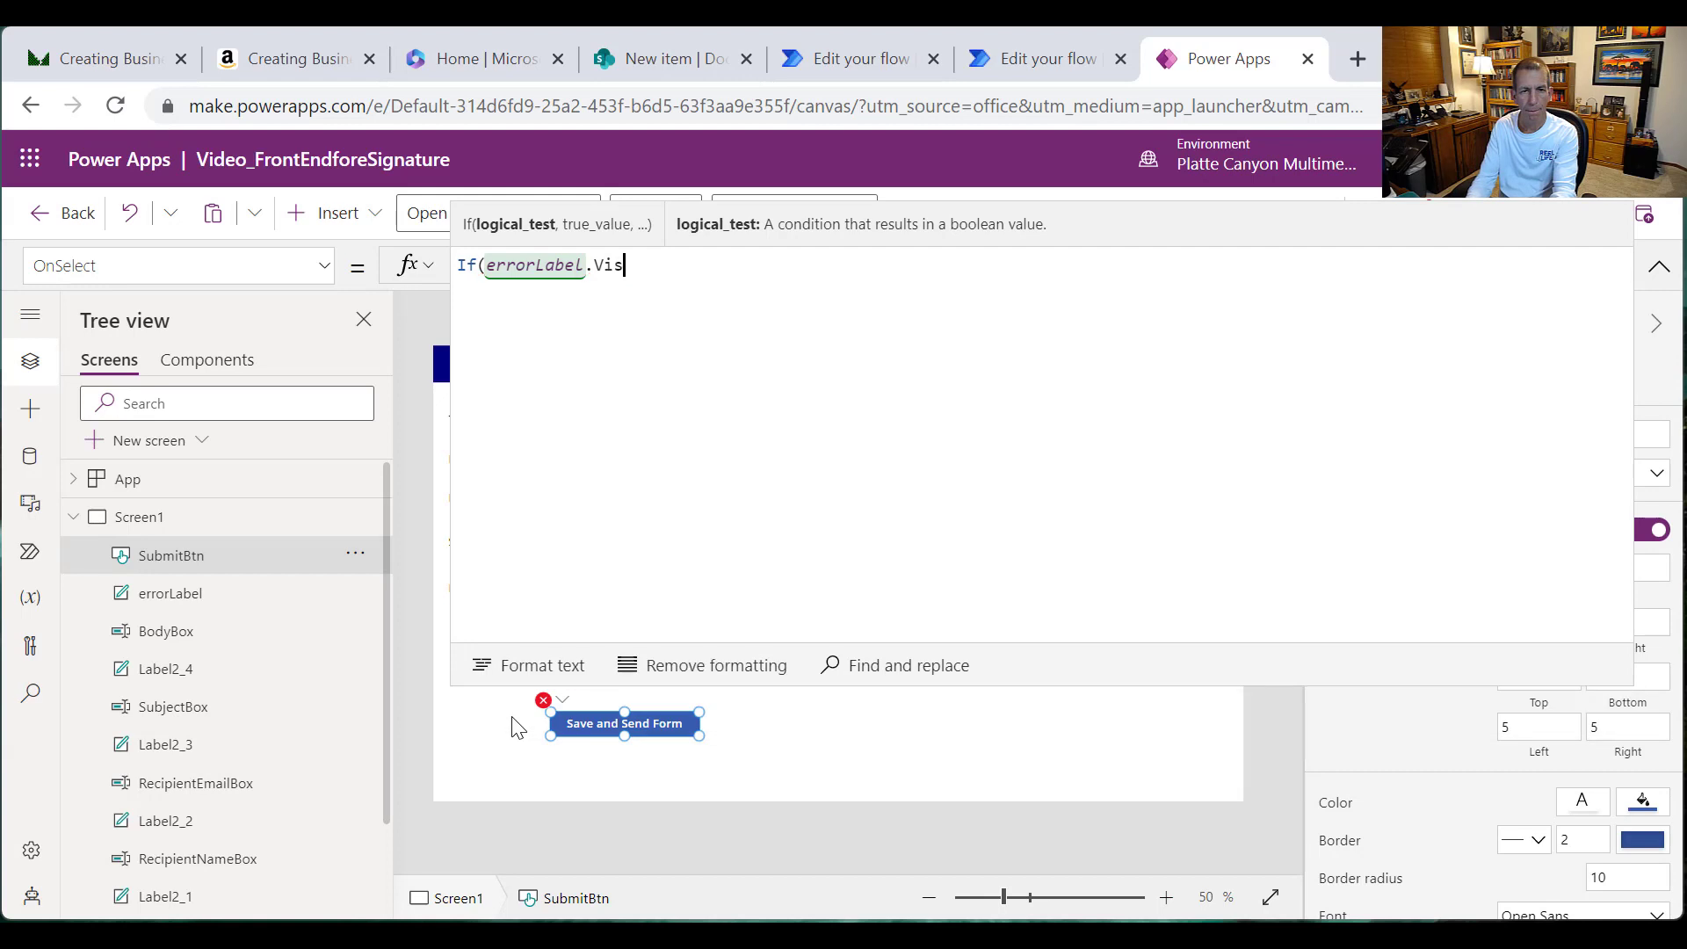
{"action": "type", "text": "ible, false"}
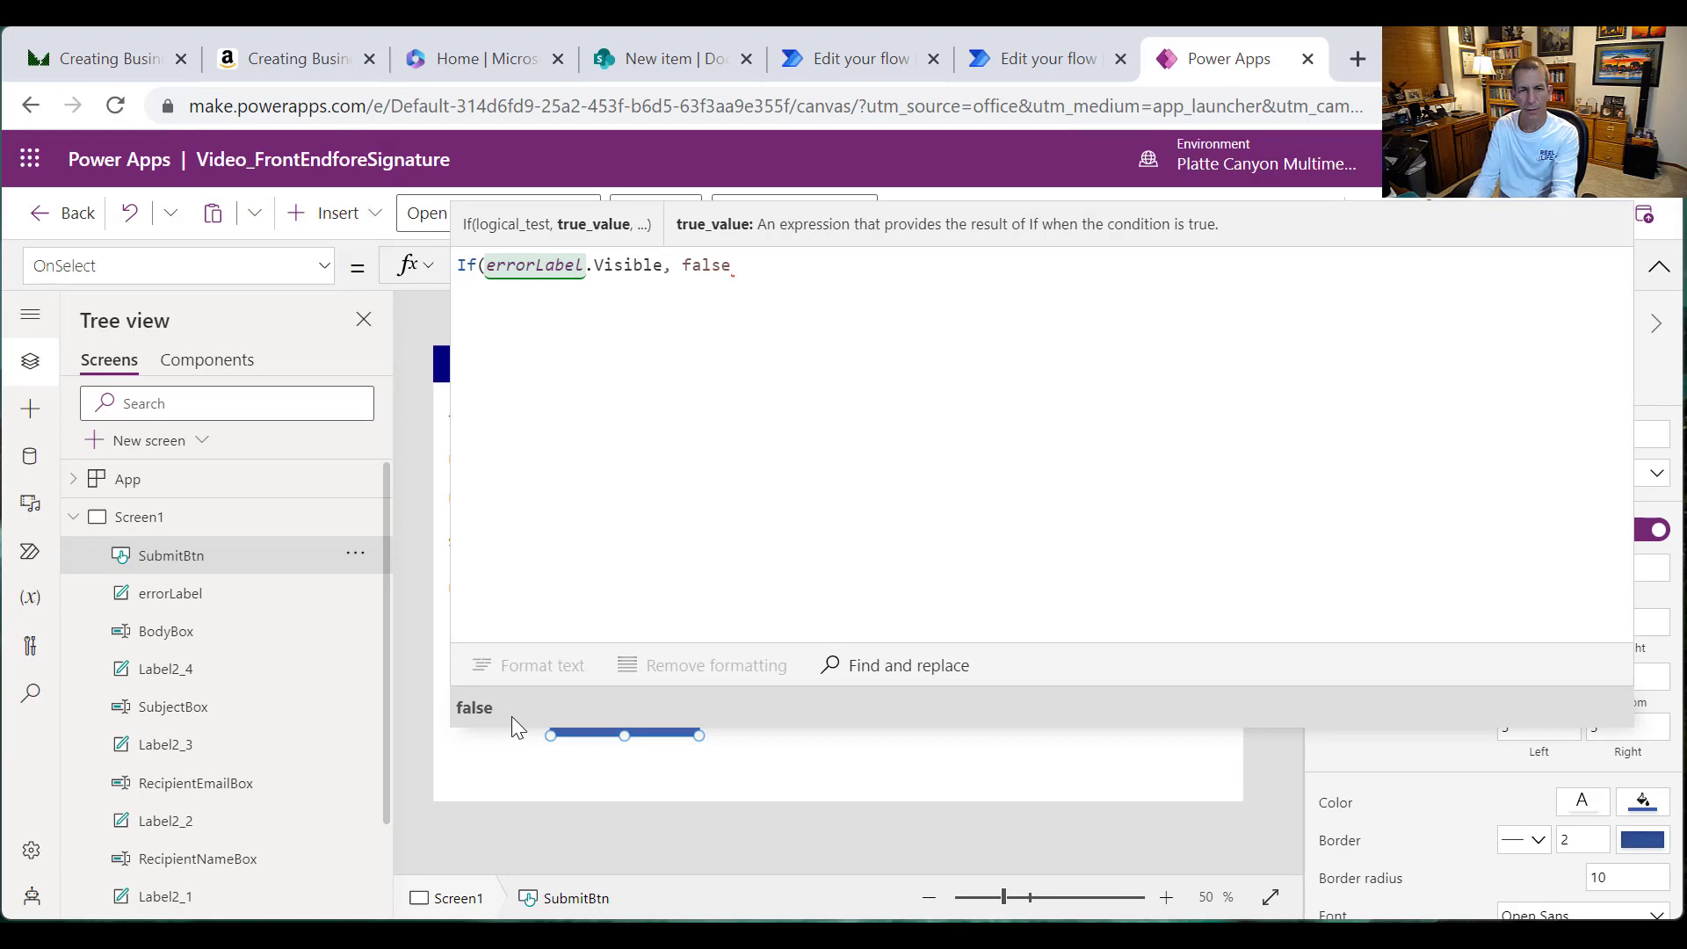
{"action": "type", "text": ","}
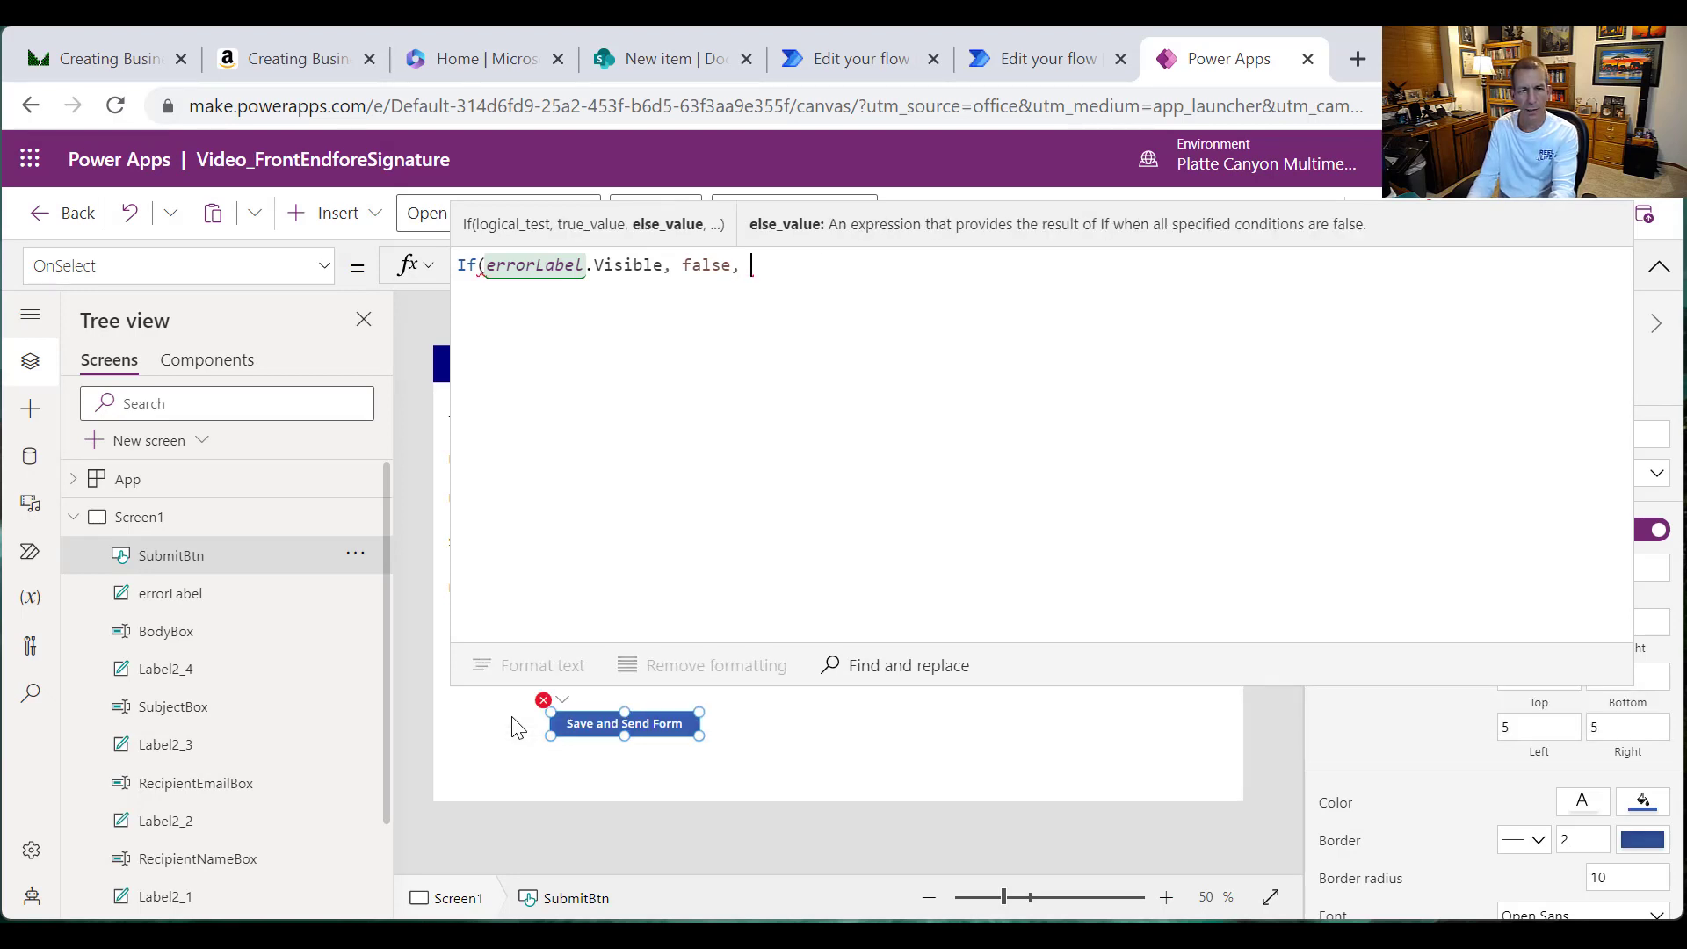
{"action": "key", "text": "ctrl+v"}
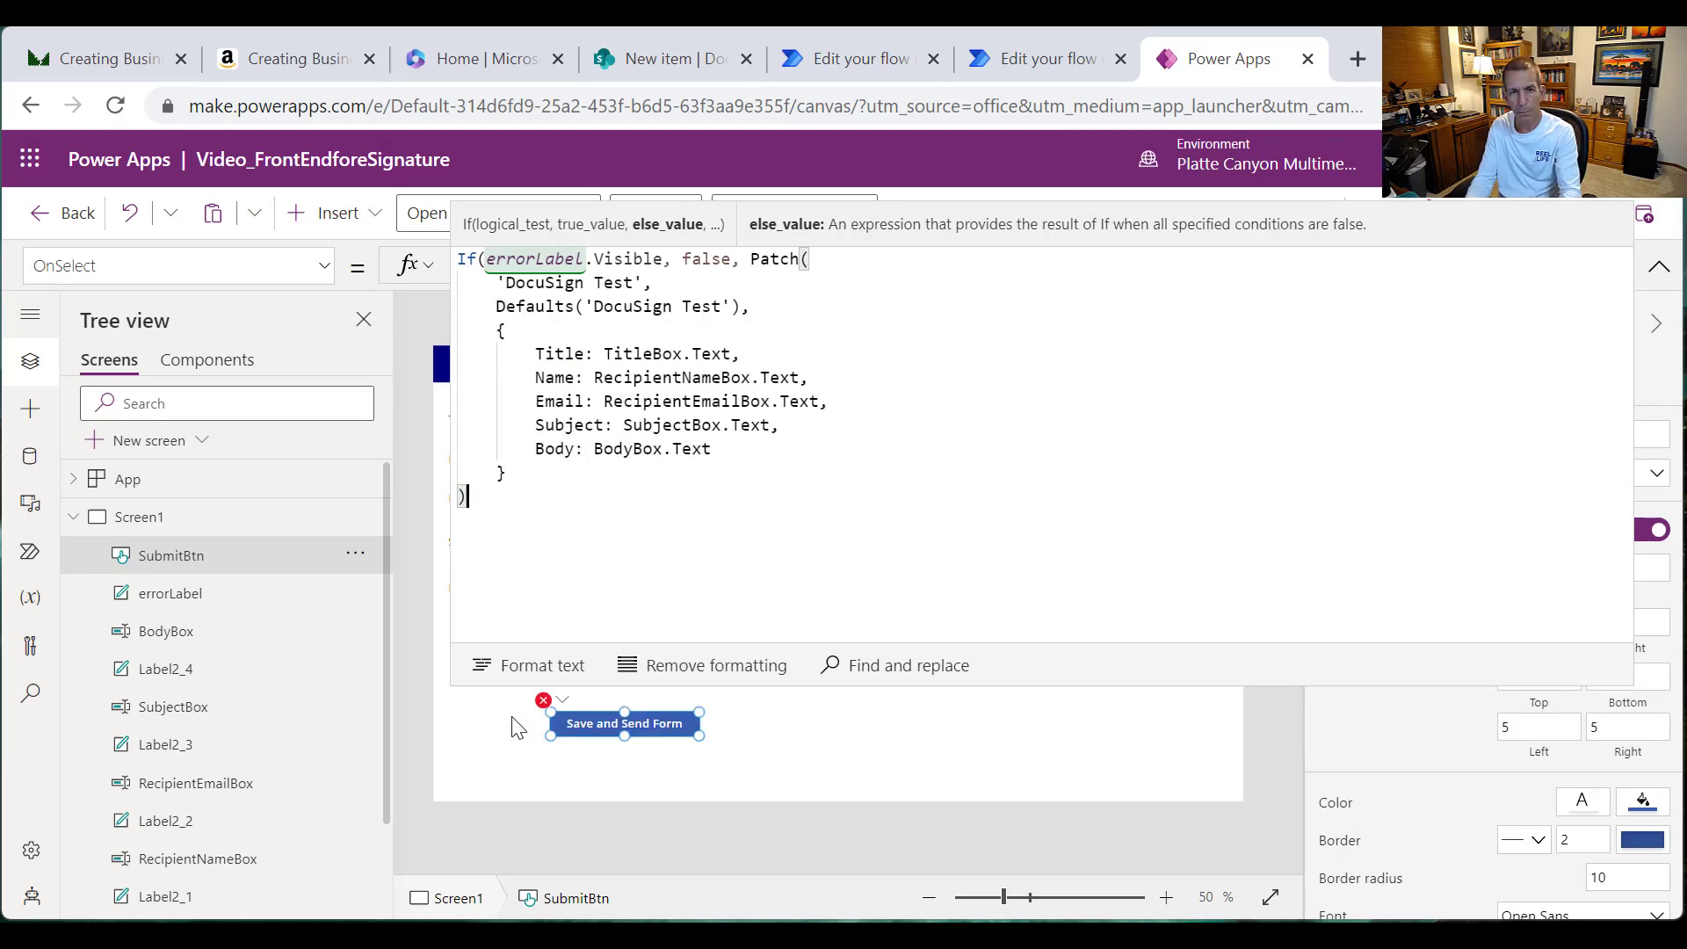
Step: Close the If formula, format it onto indented lines, and place the caret after the Patch call
{"action": "type", "text": ")"}
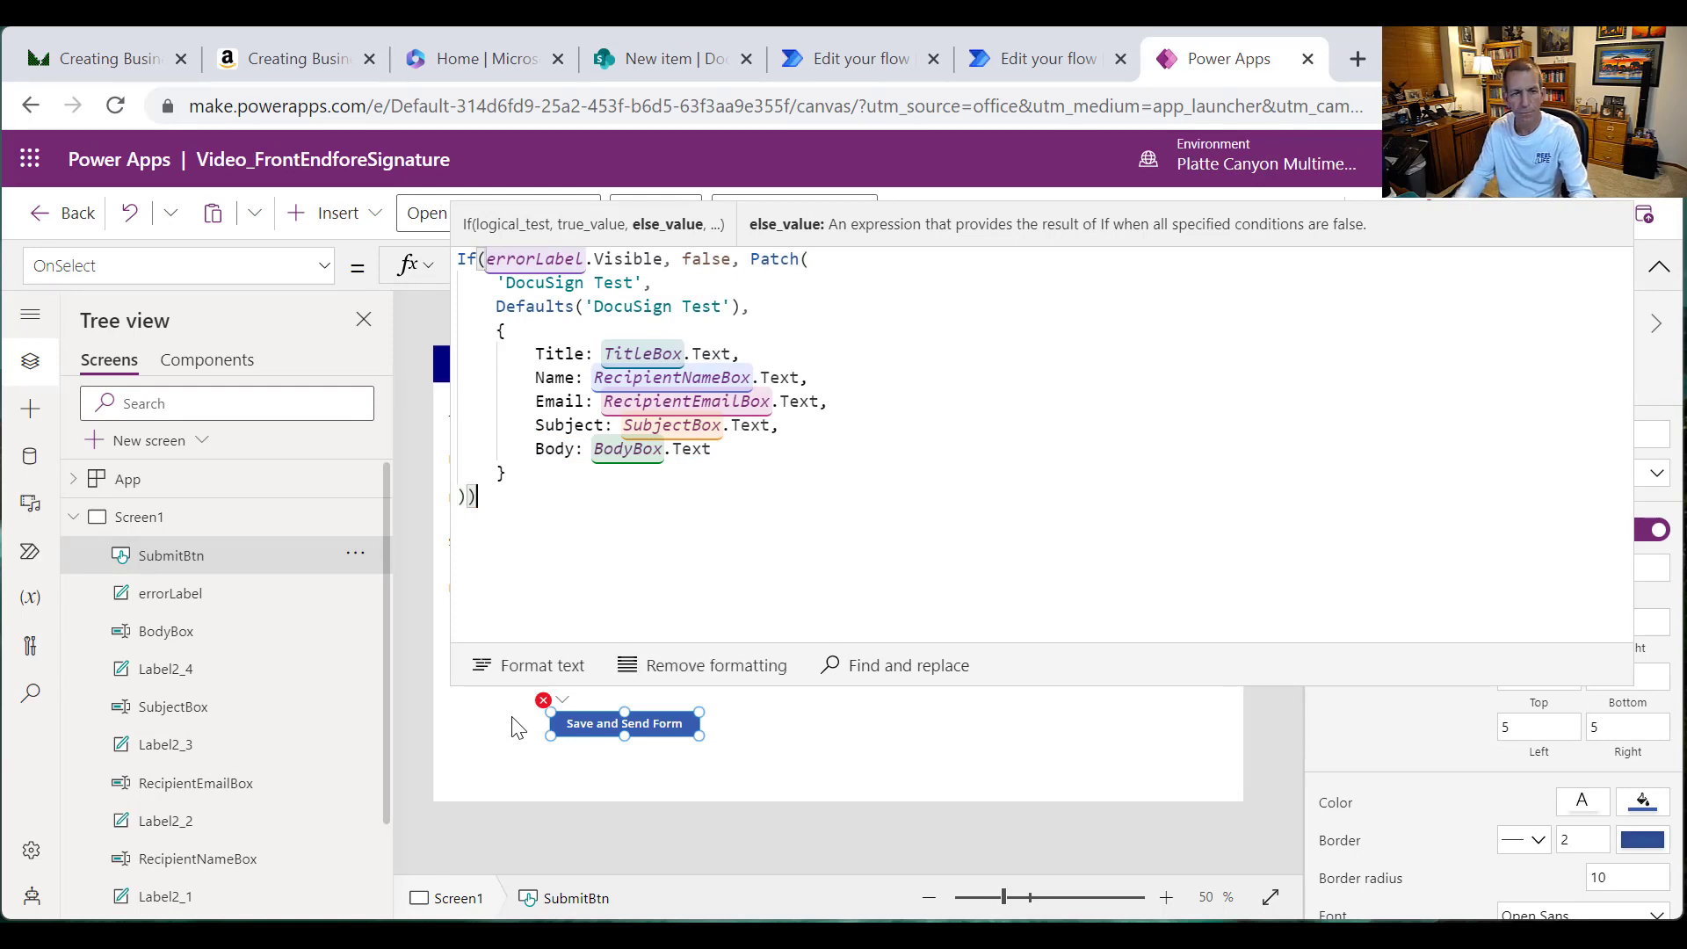
{"action": "left_click", "coordinate": [546, 664]}
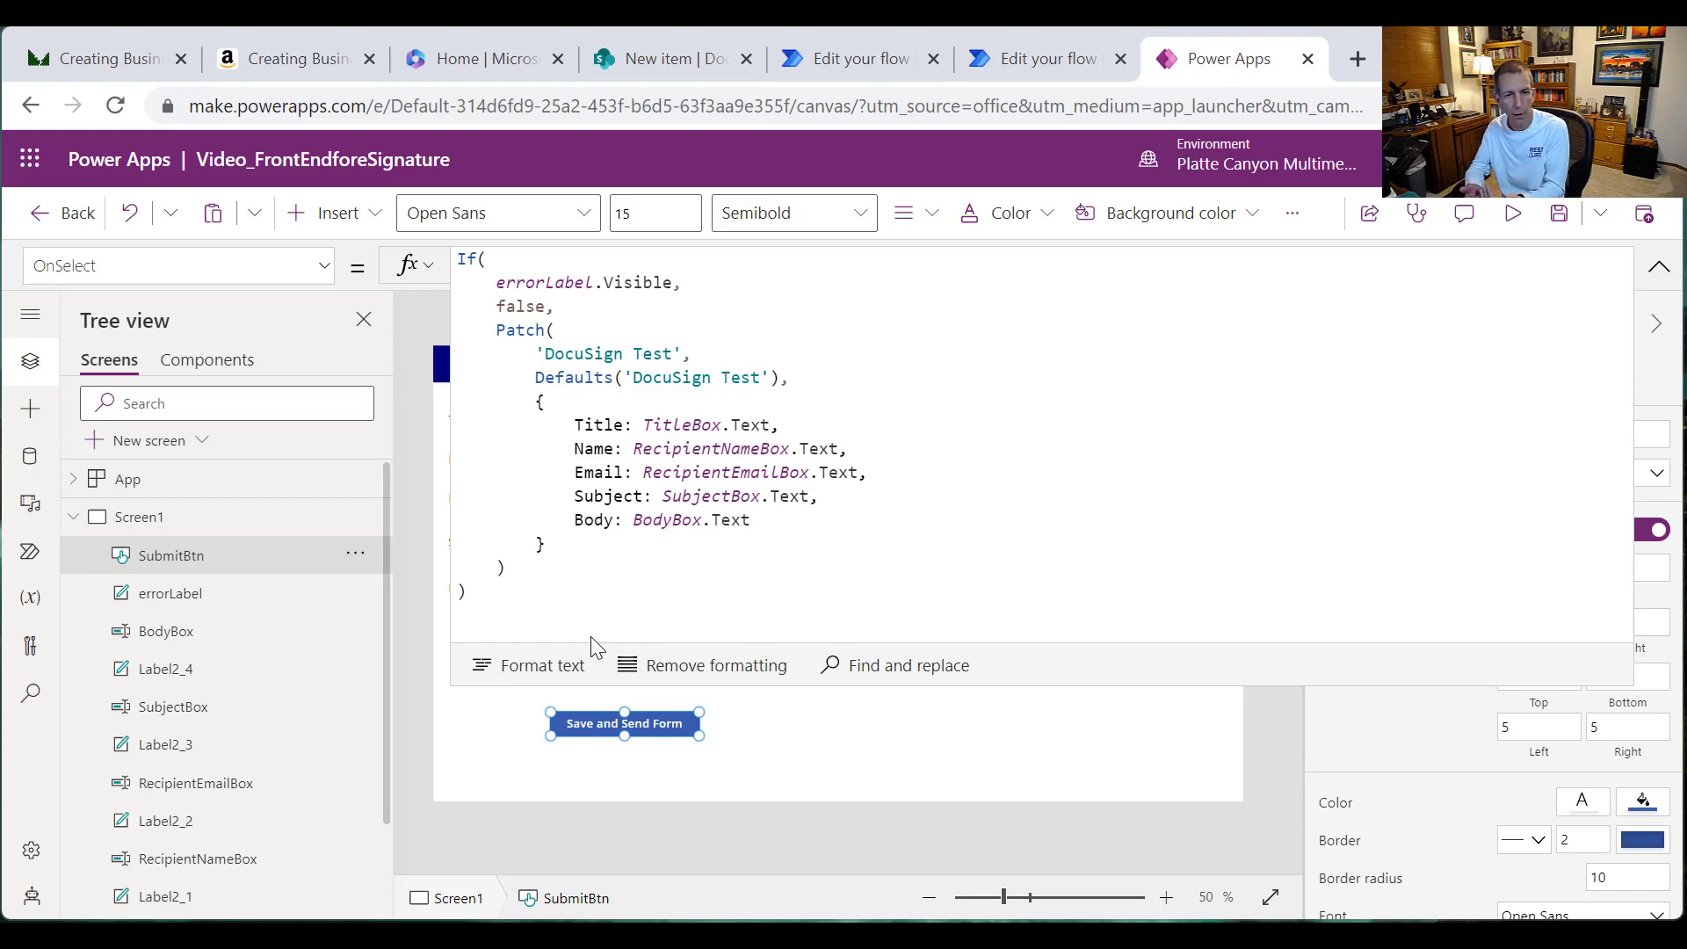
{"action": "left_click", "coordinate": [535, 591]}
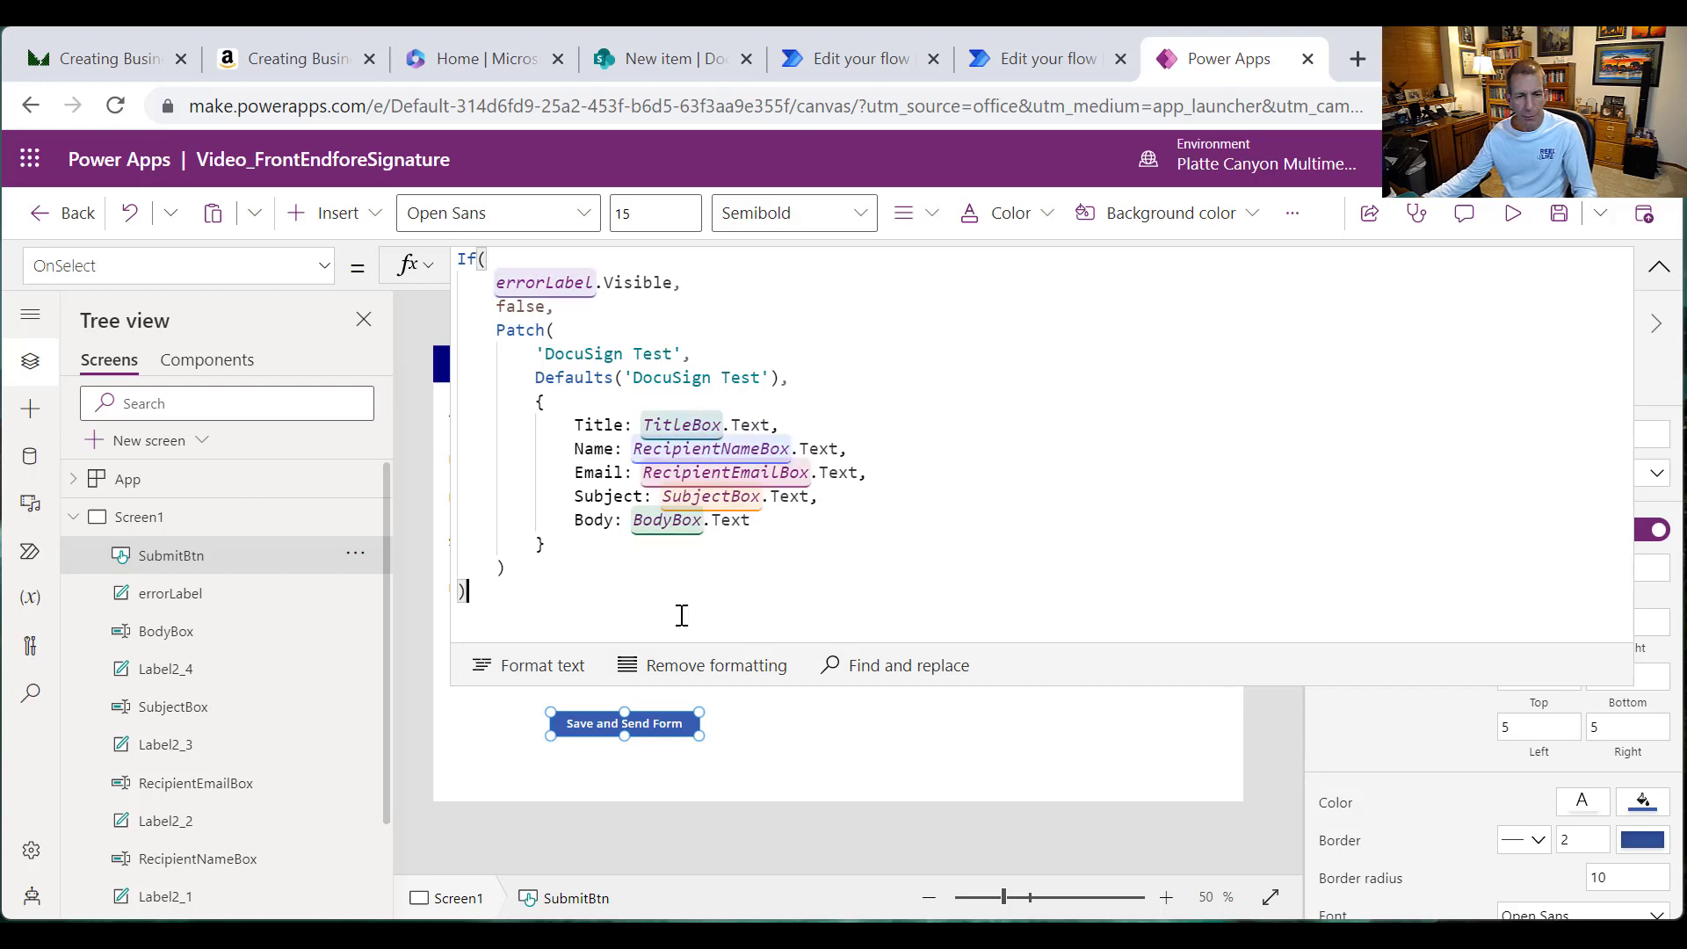
{"action": "left_click", "coordinate": [570, 567]}
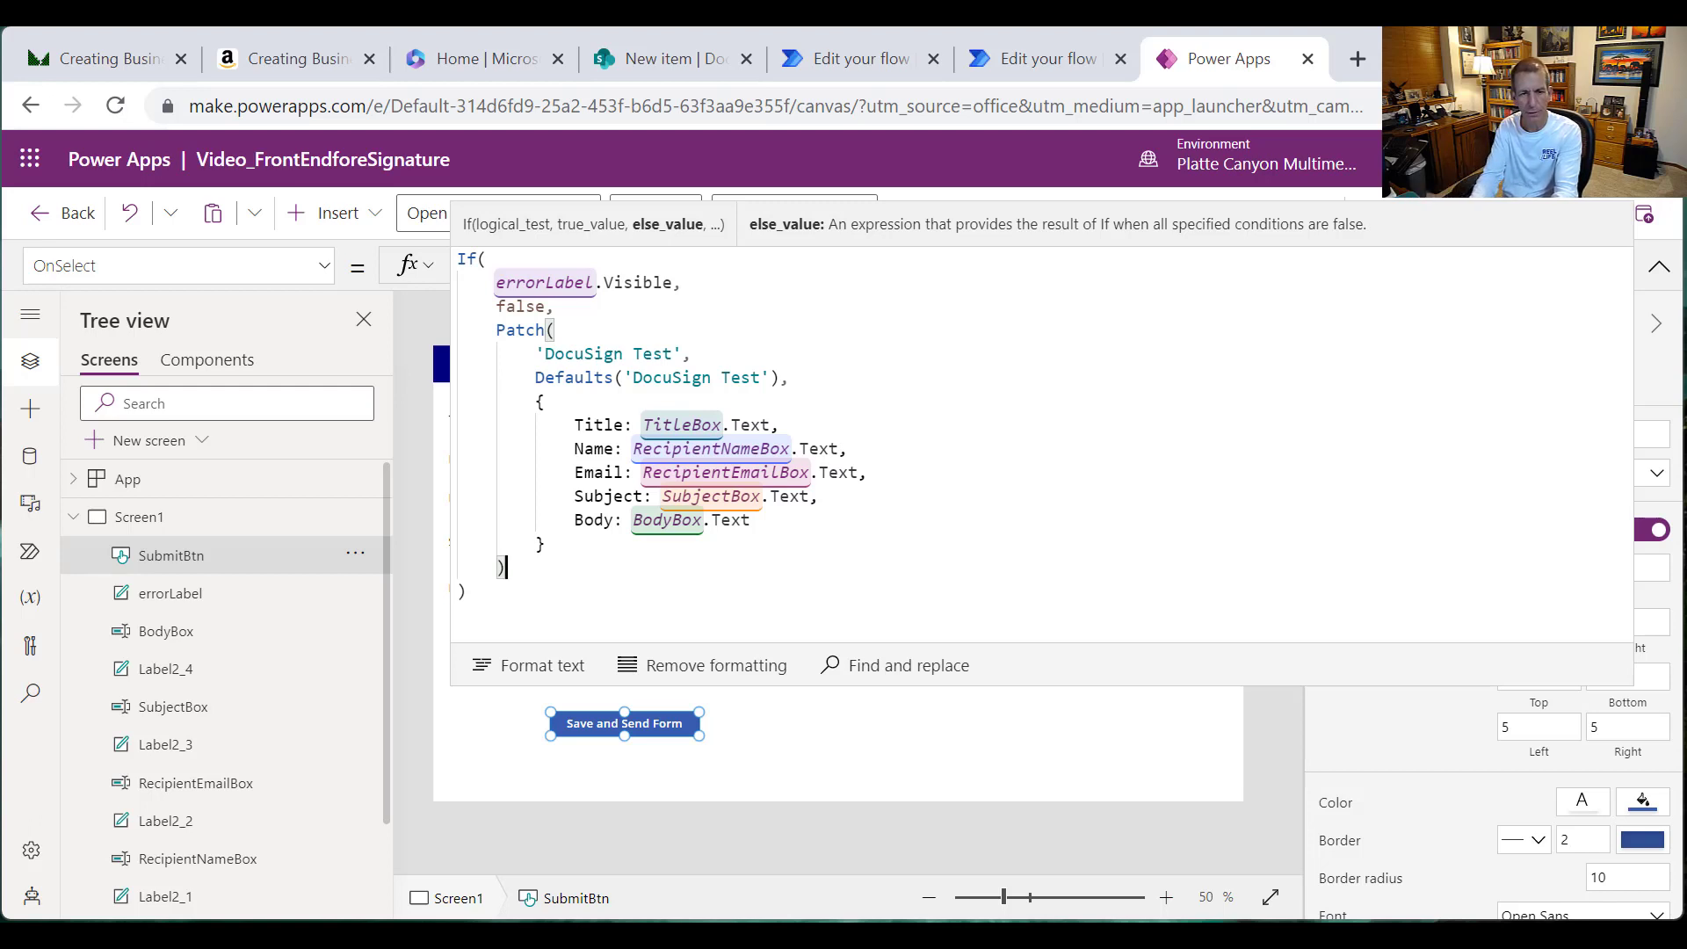
Step: Add Notify("Information saved and email is being sent.", NotificationType.Success) after the Patch
{"action": "type", "text": "; "}
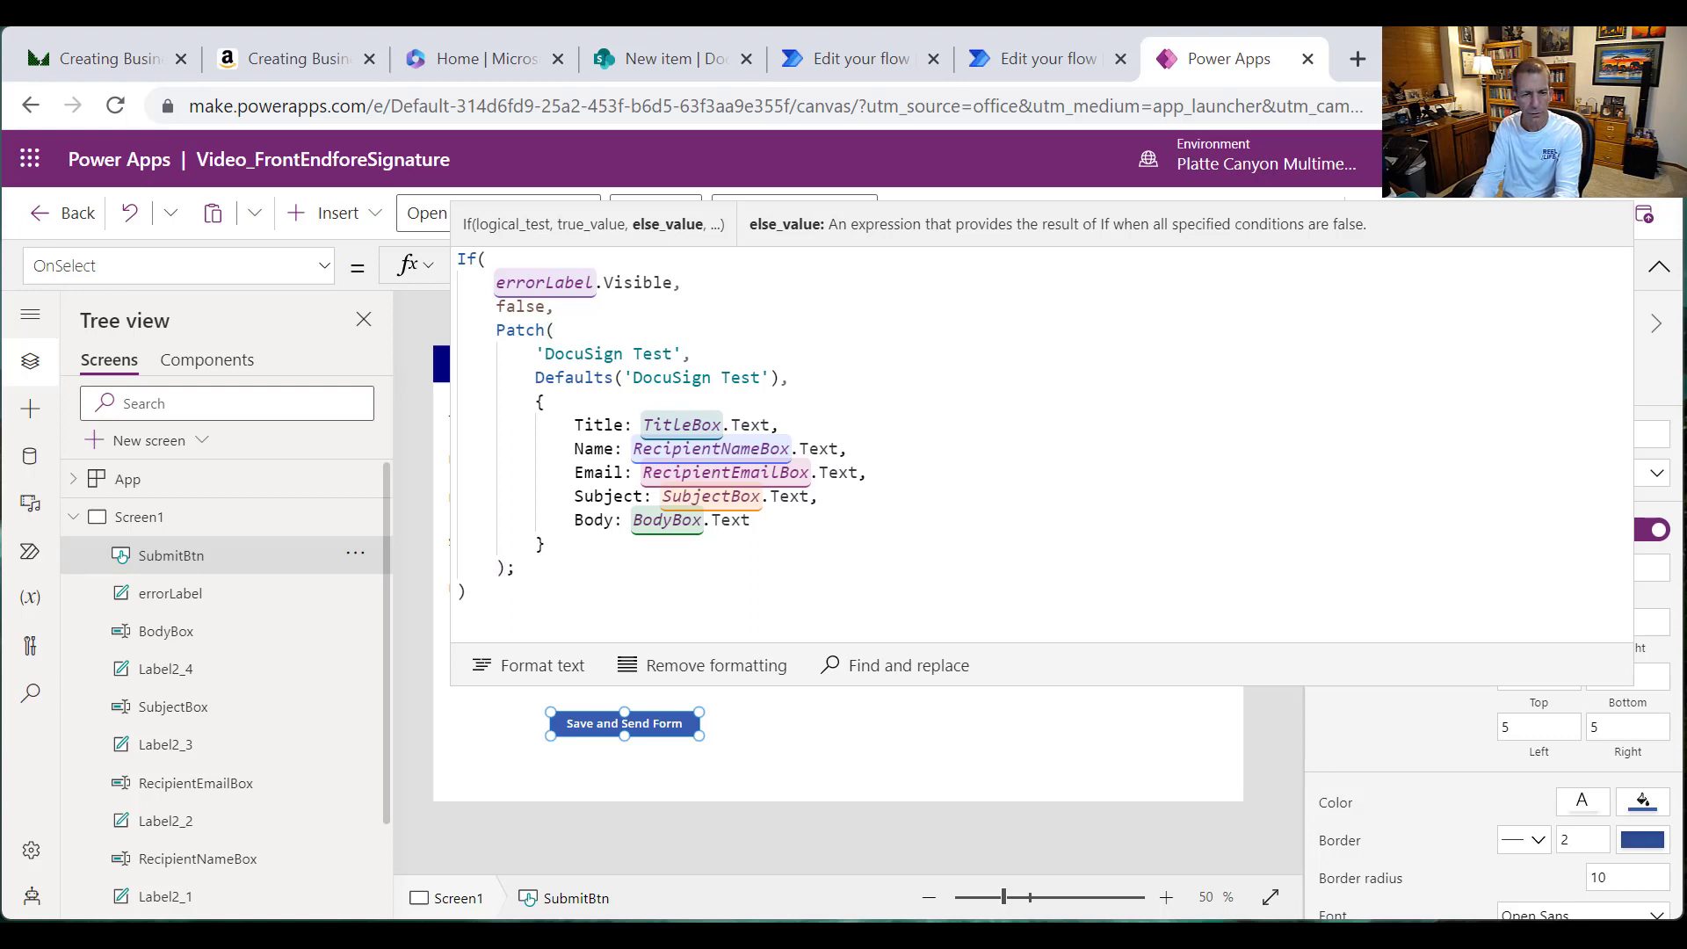
{"action": "type", "text": "Notify"}
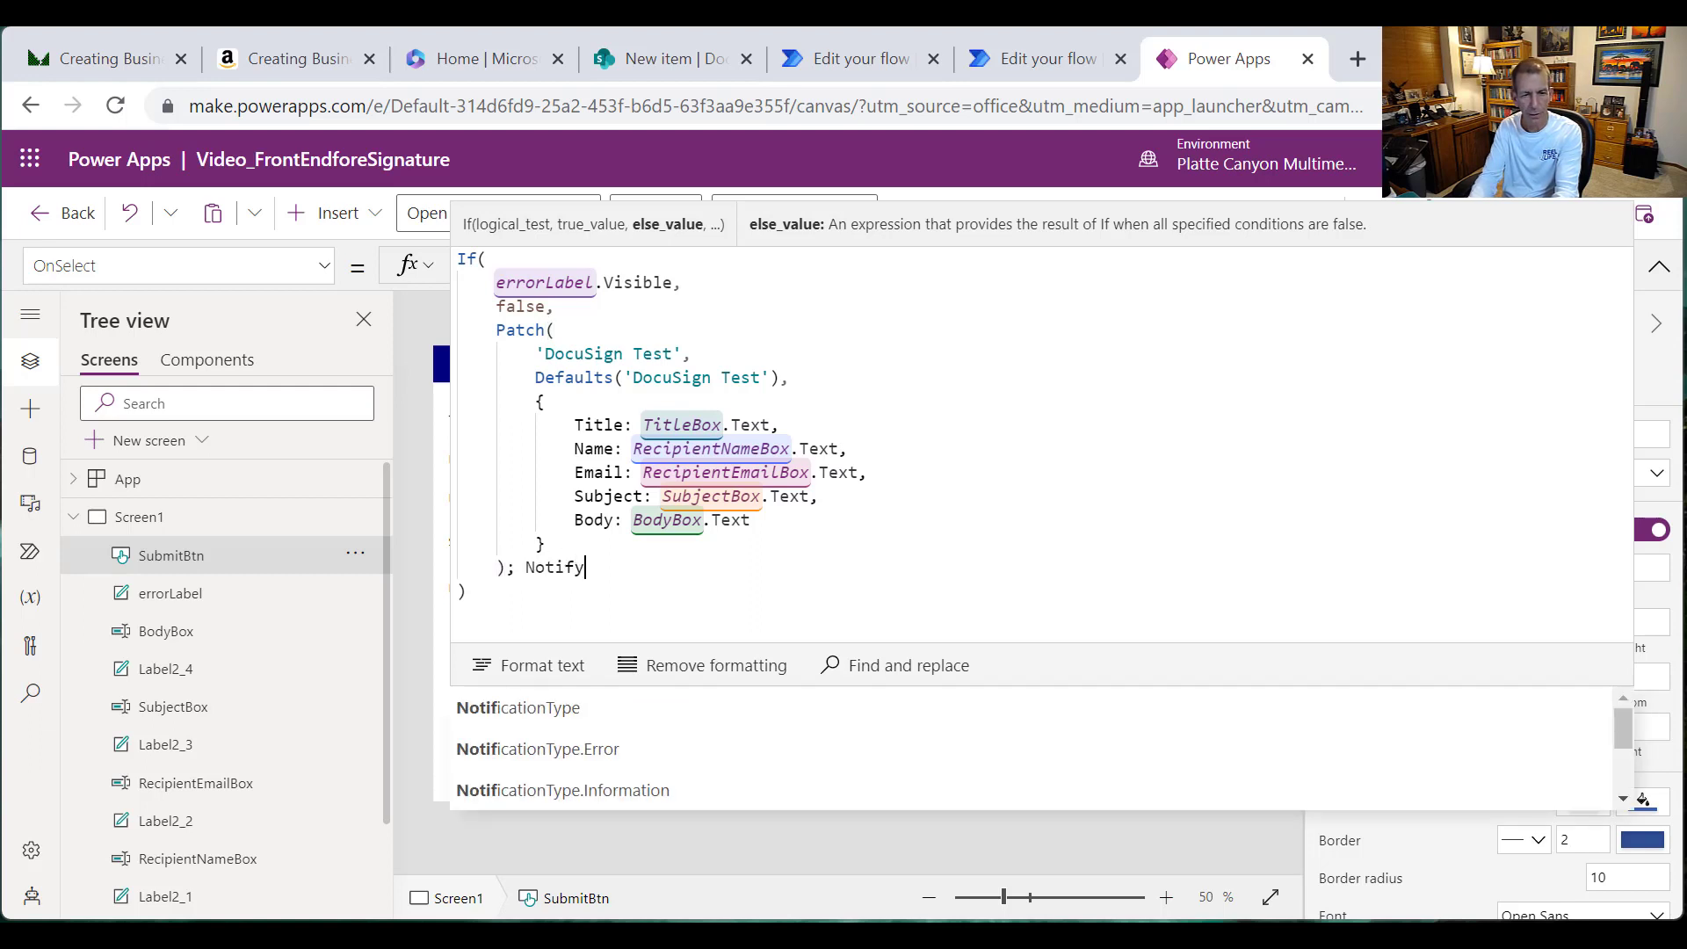
{"action": "type", "text": "("}
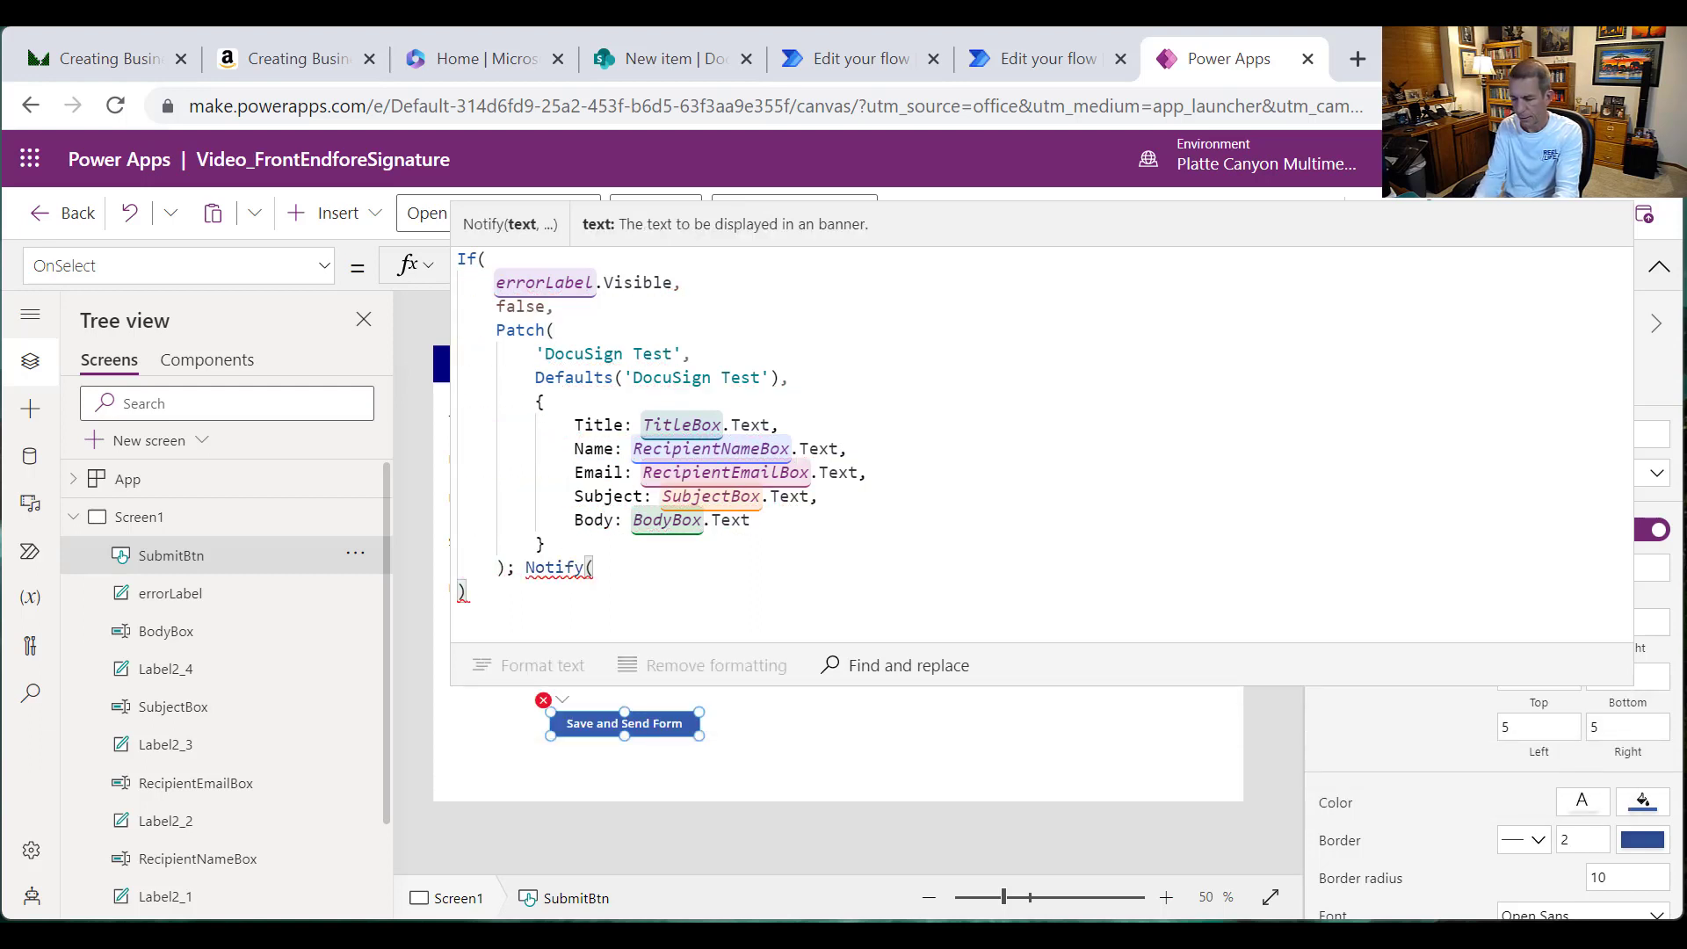
{"action": "type", "text": "\""}
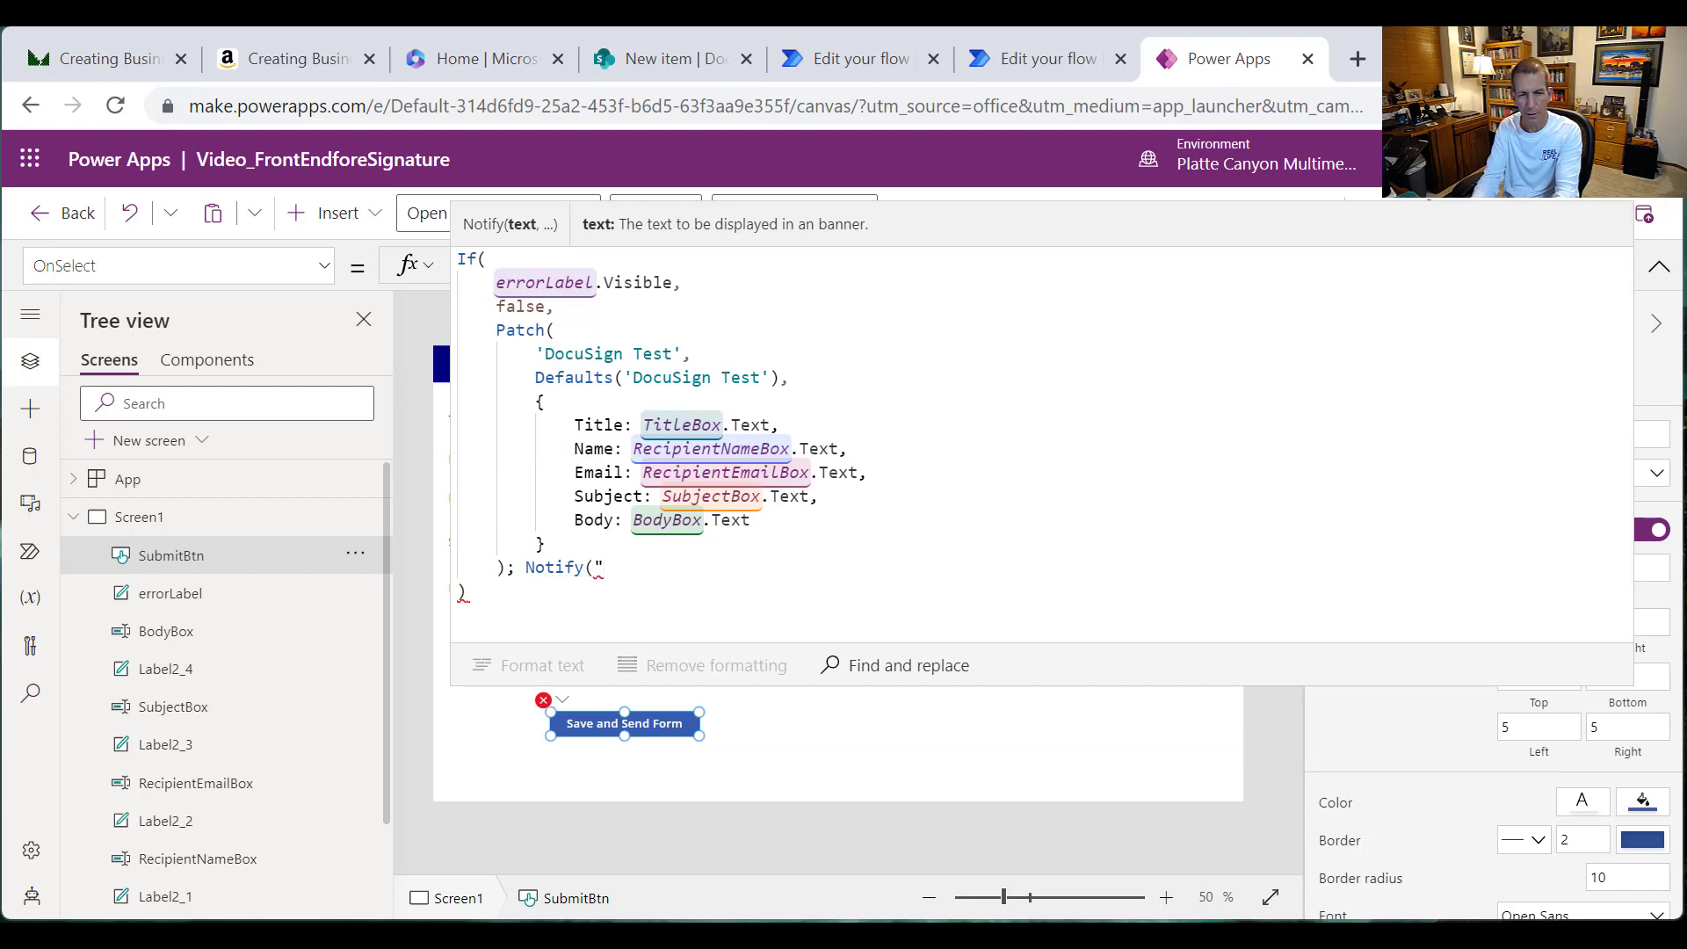
{"action": "type", "text": "Information savbed"}
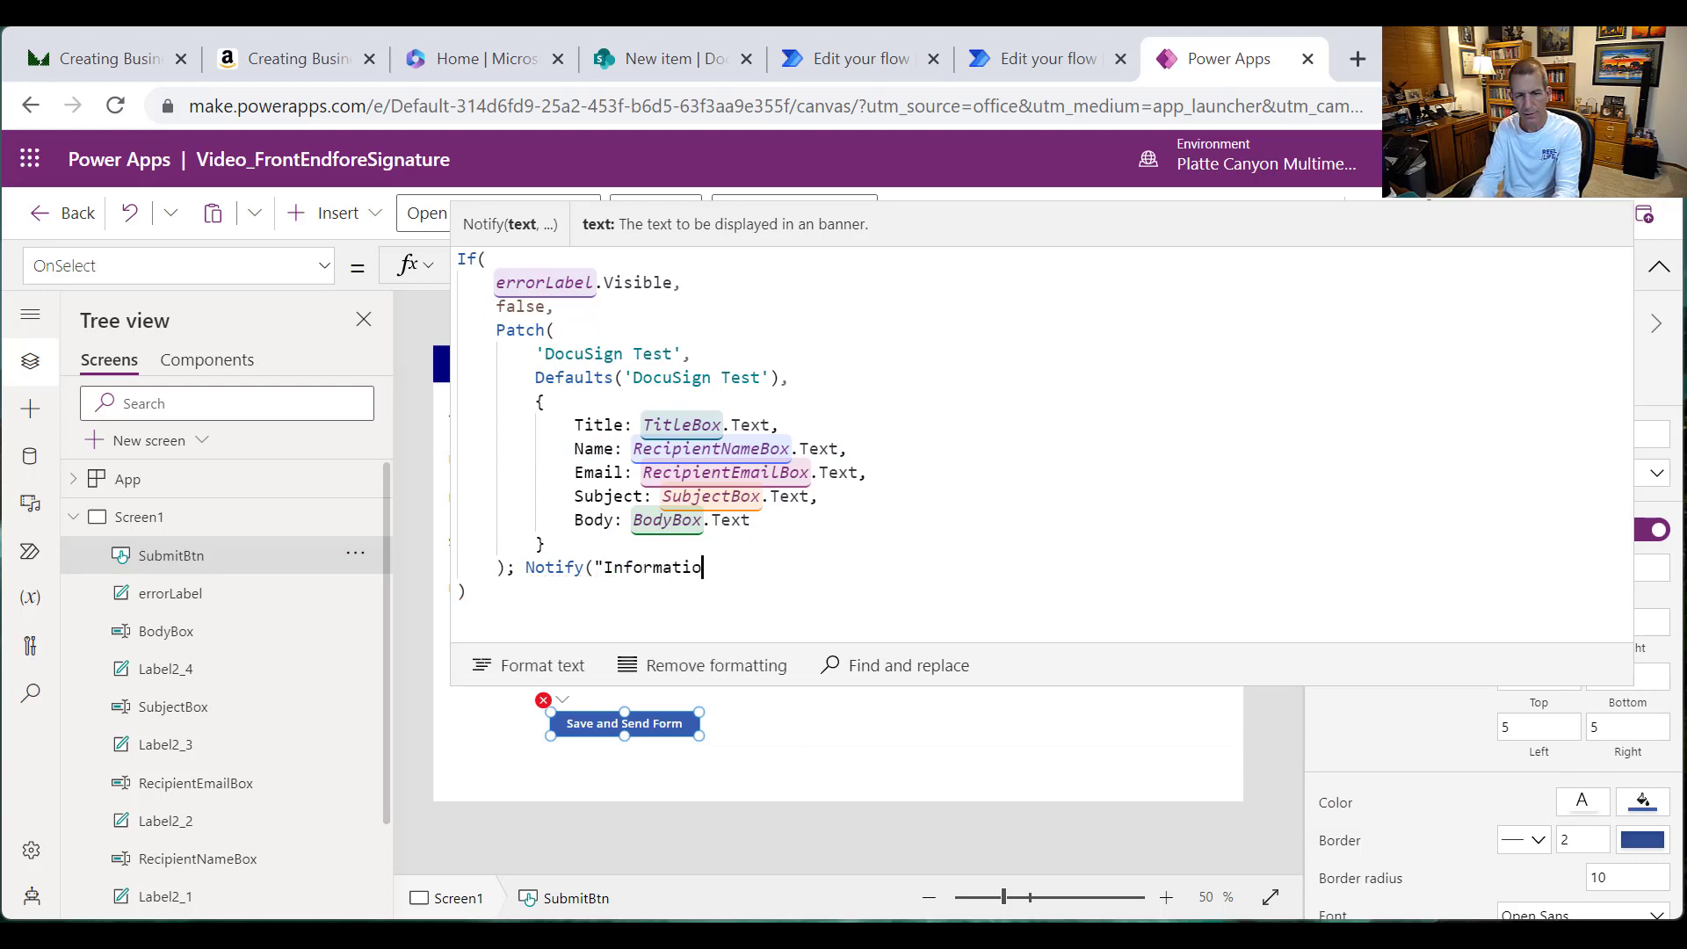
{"action": "key", "text": "BackSpace"}
{"action": "key", "text": "BackSpace"}
{"action": "key", "text": "BackSpace"}
{"action": "key", "text": "BackSpace"}
{"action": "type", "text": "e"}
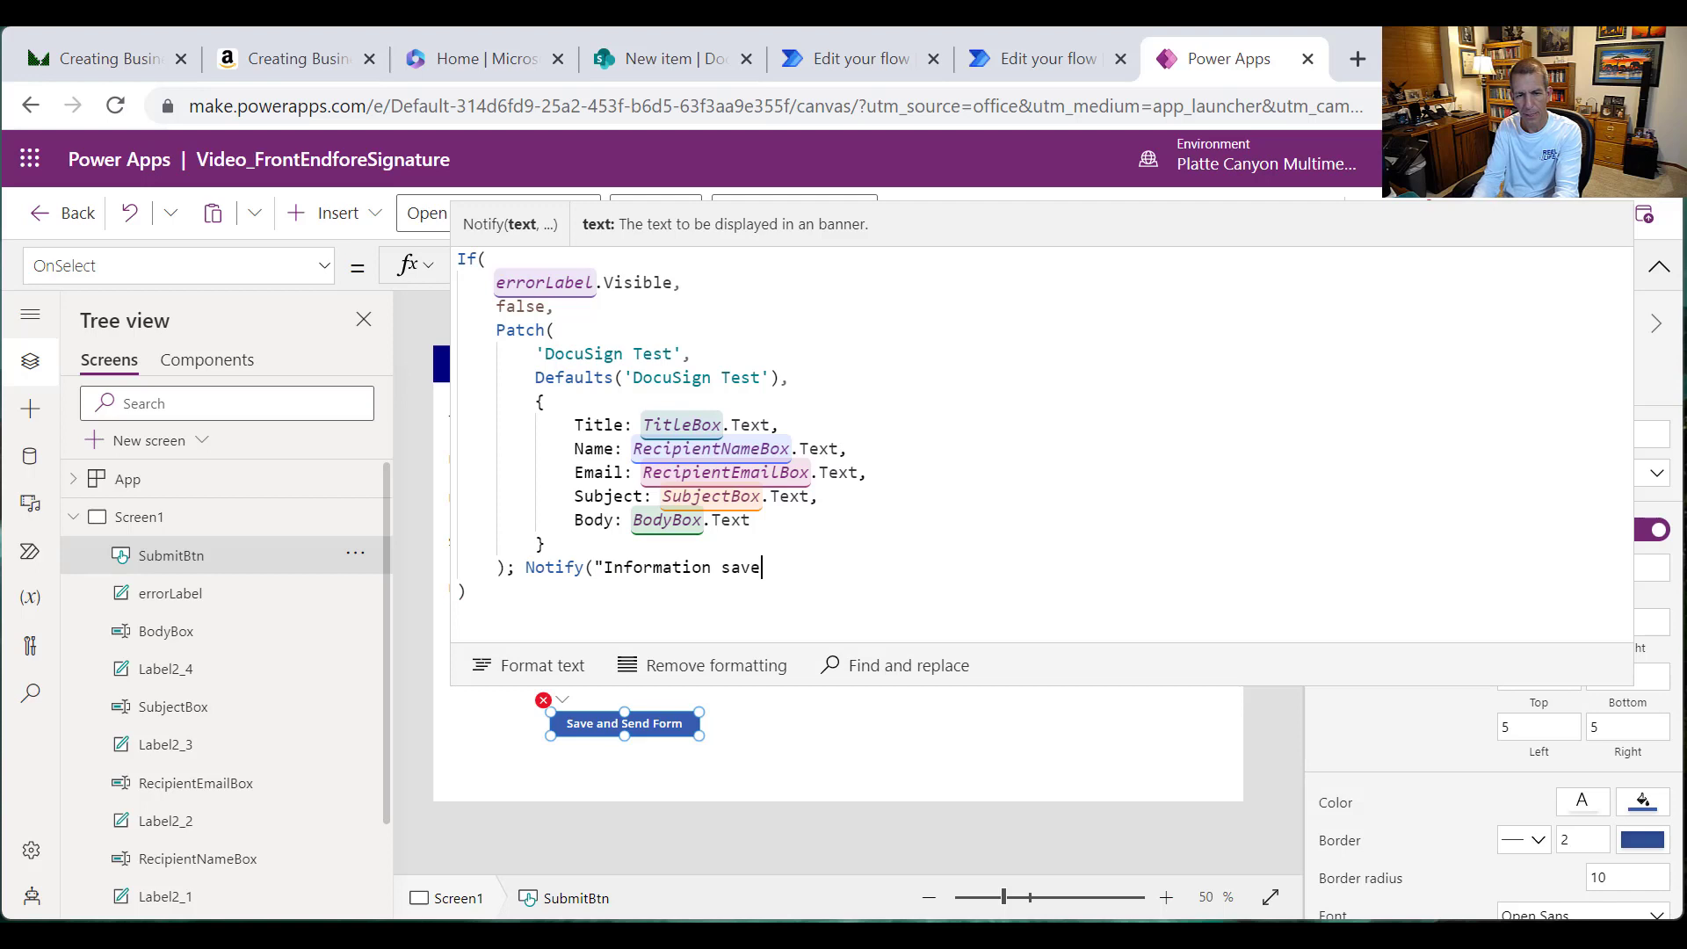
{"action": "type", "text": "d and email "}
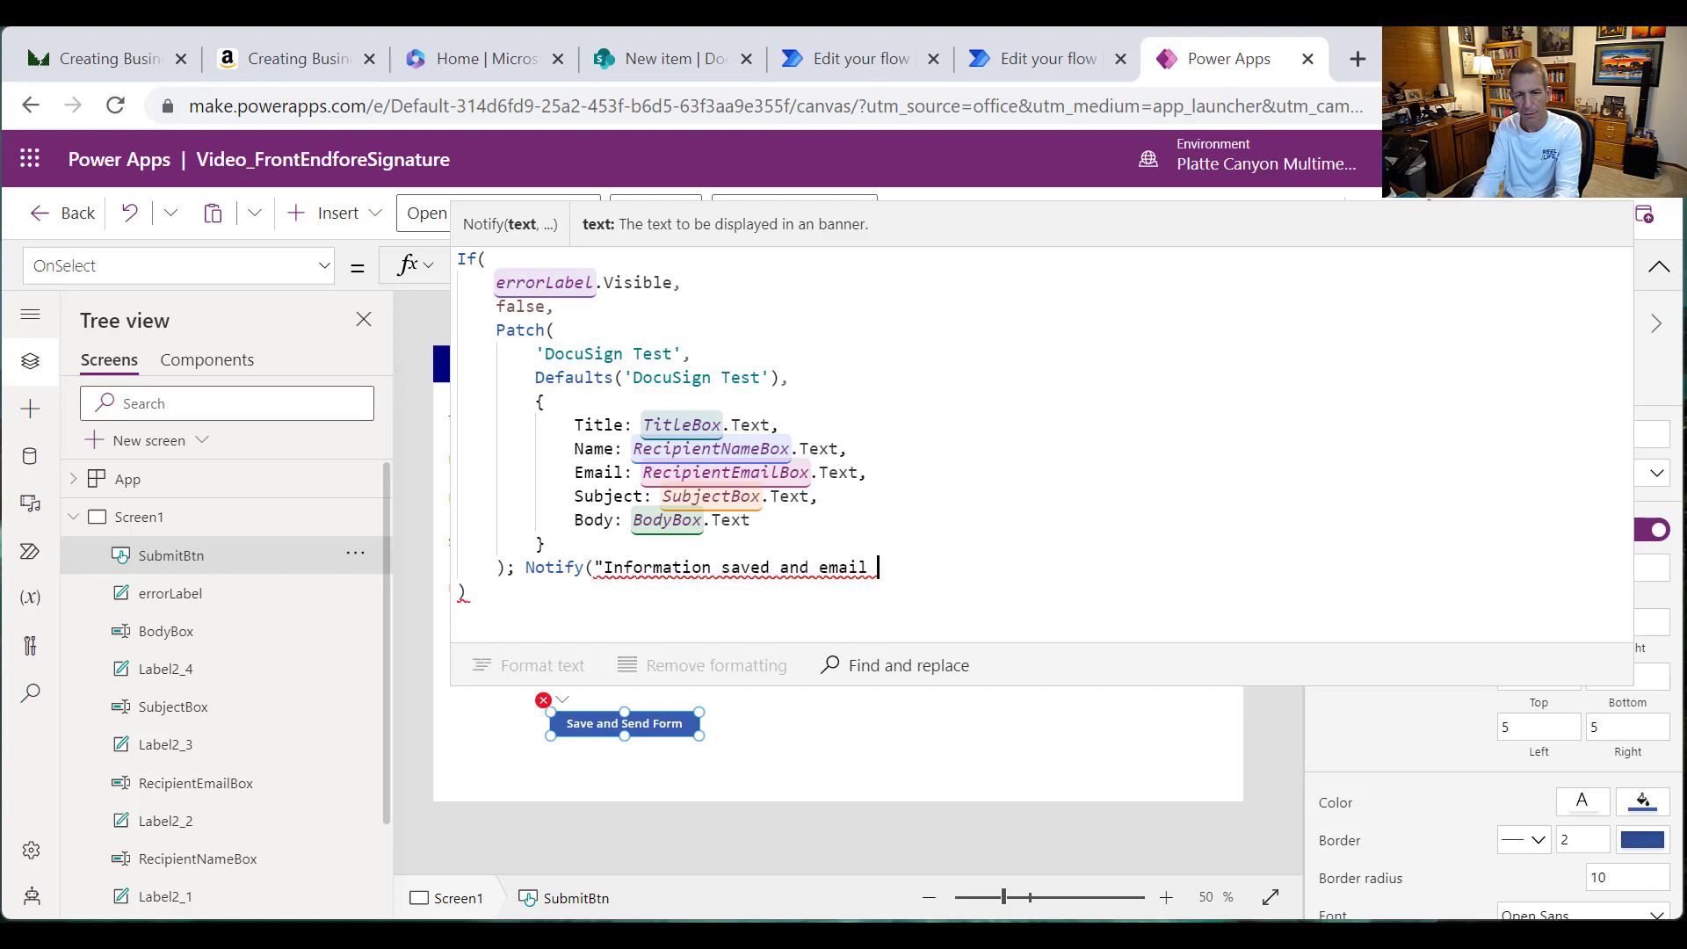
{"action": "type", "text": "is being ent"}
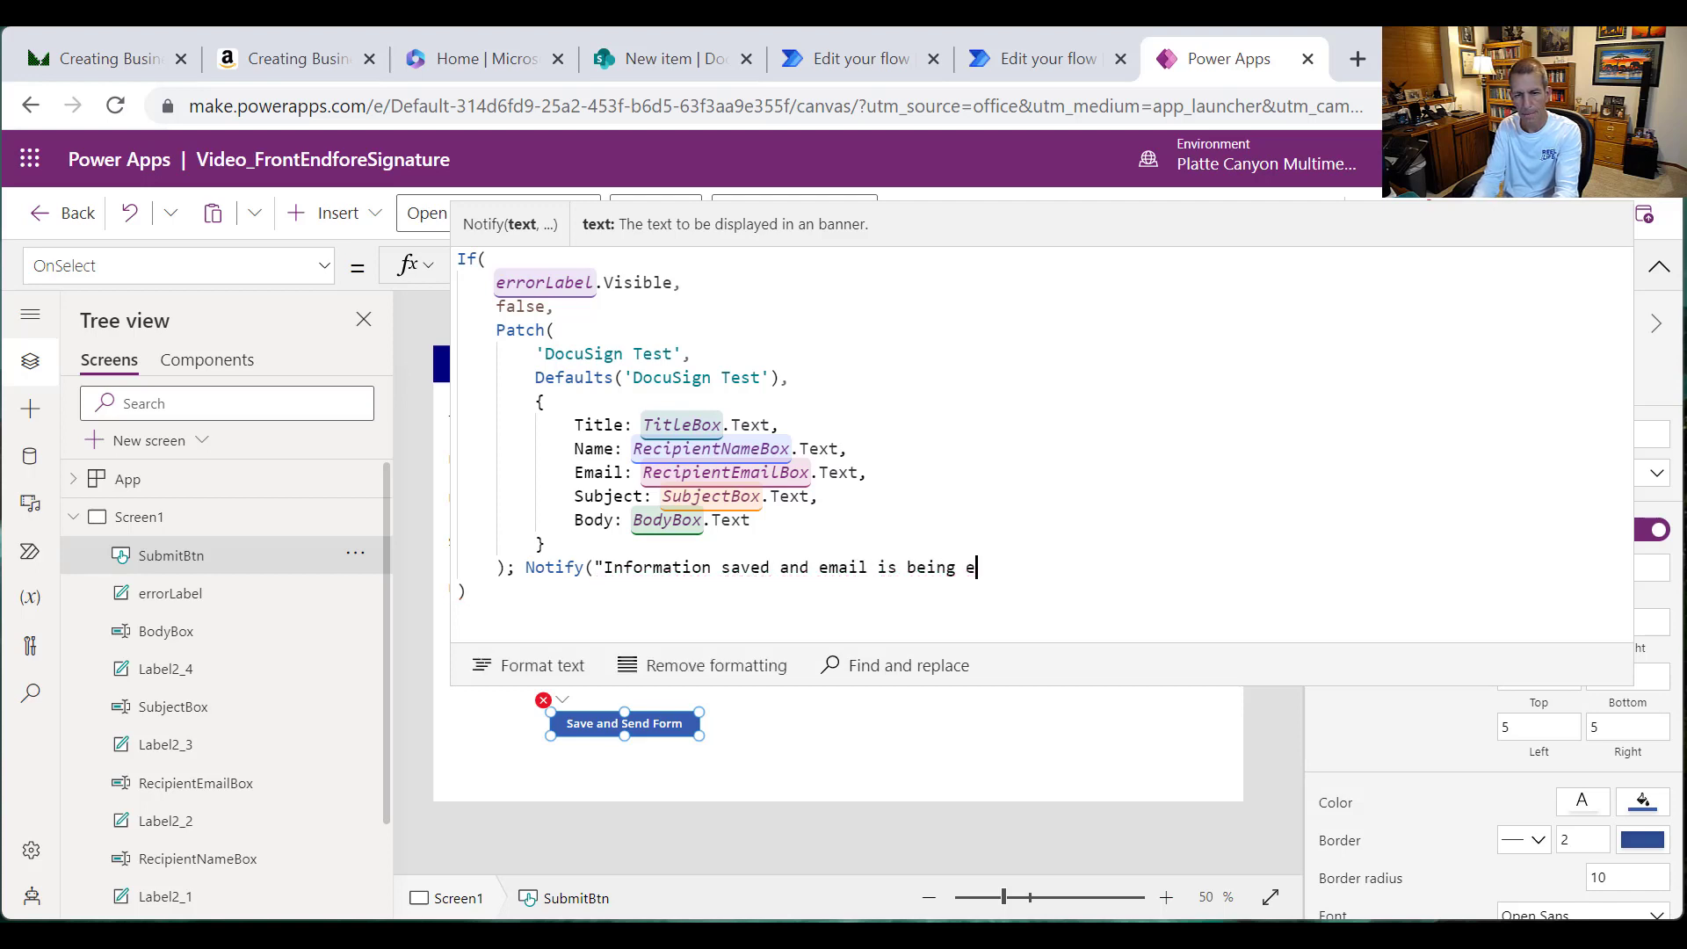
{"action": "key", "text": "BackSpace"}
{"action": "key", "text": "BackSpace"}
{"action": "key", "text": "BackSpace"}
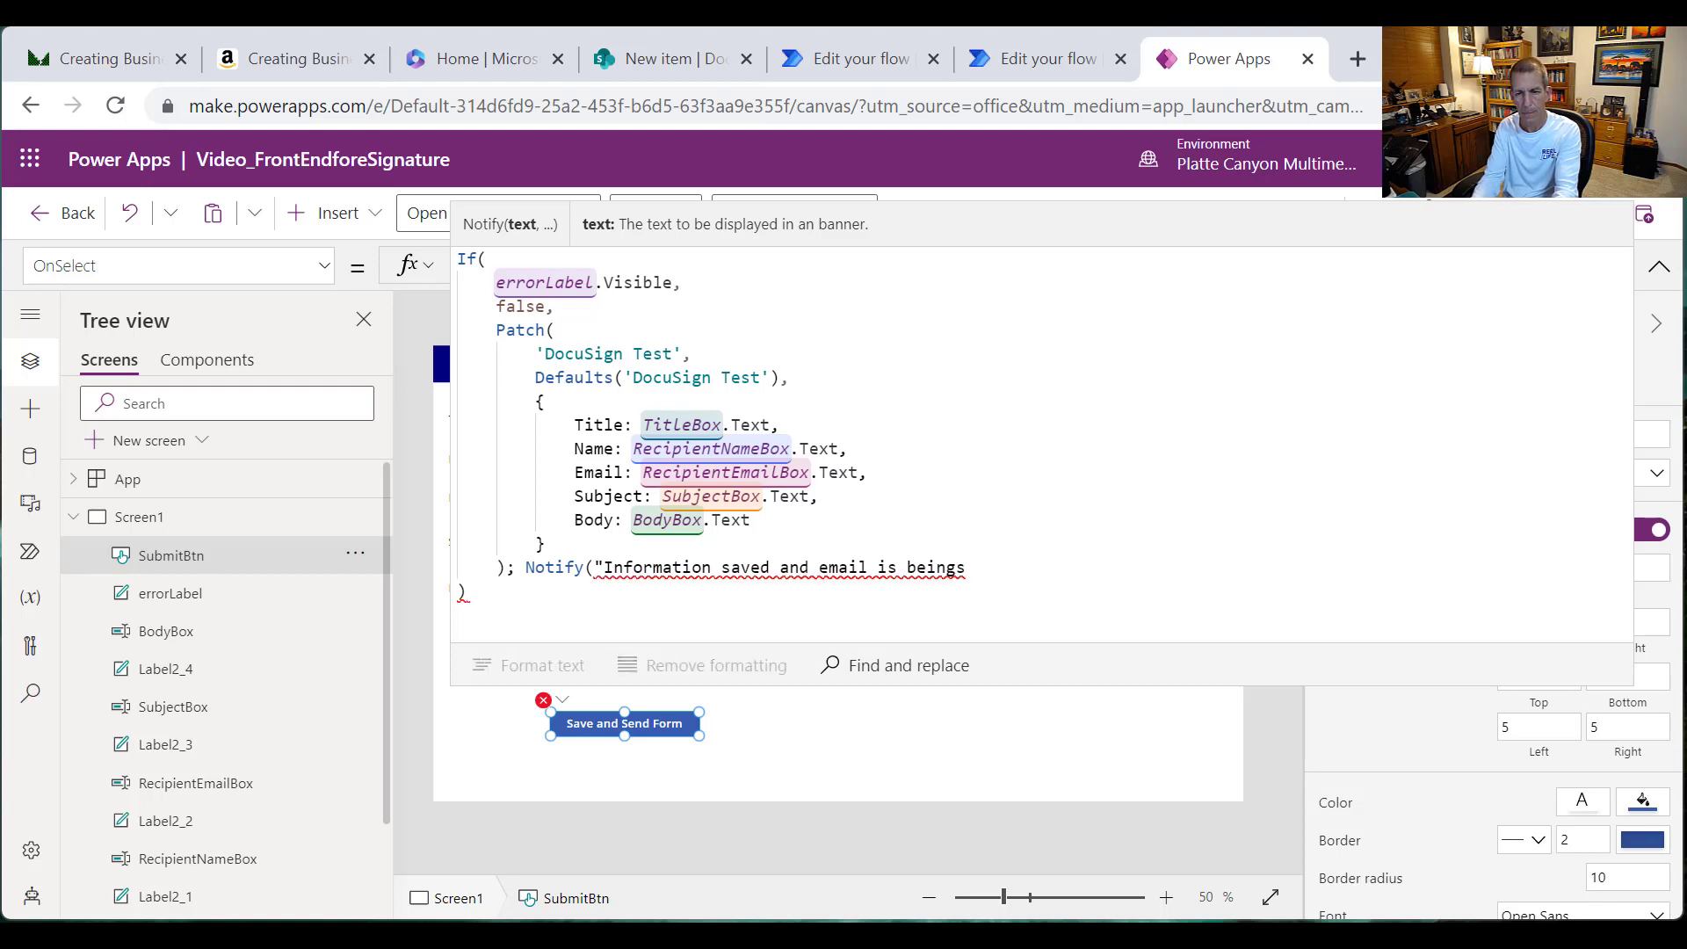
{"action": "type", "text": "sent."}
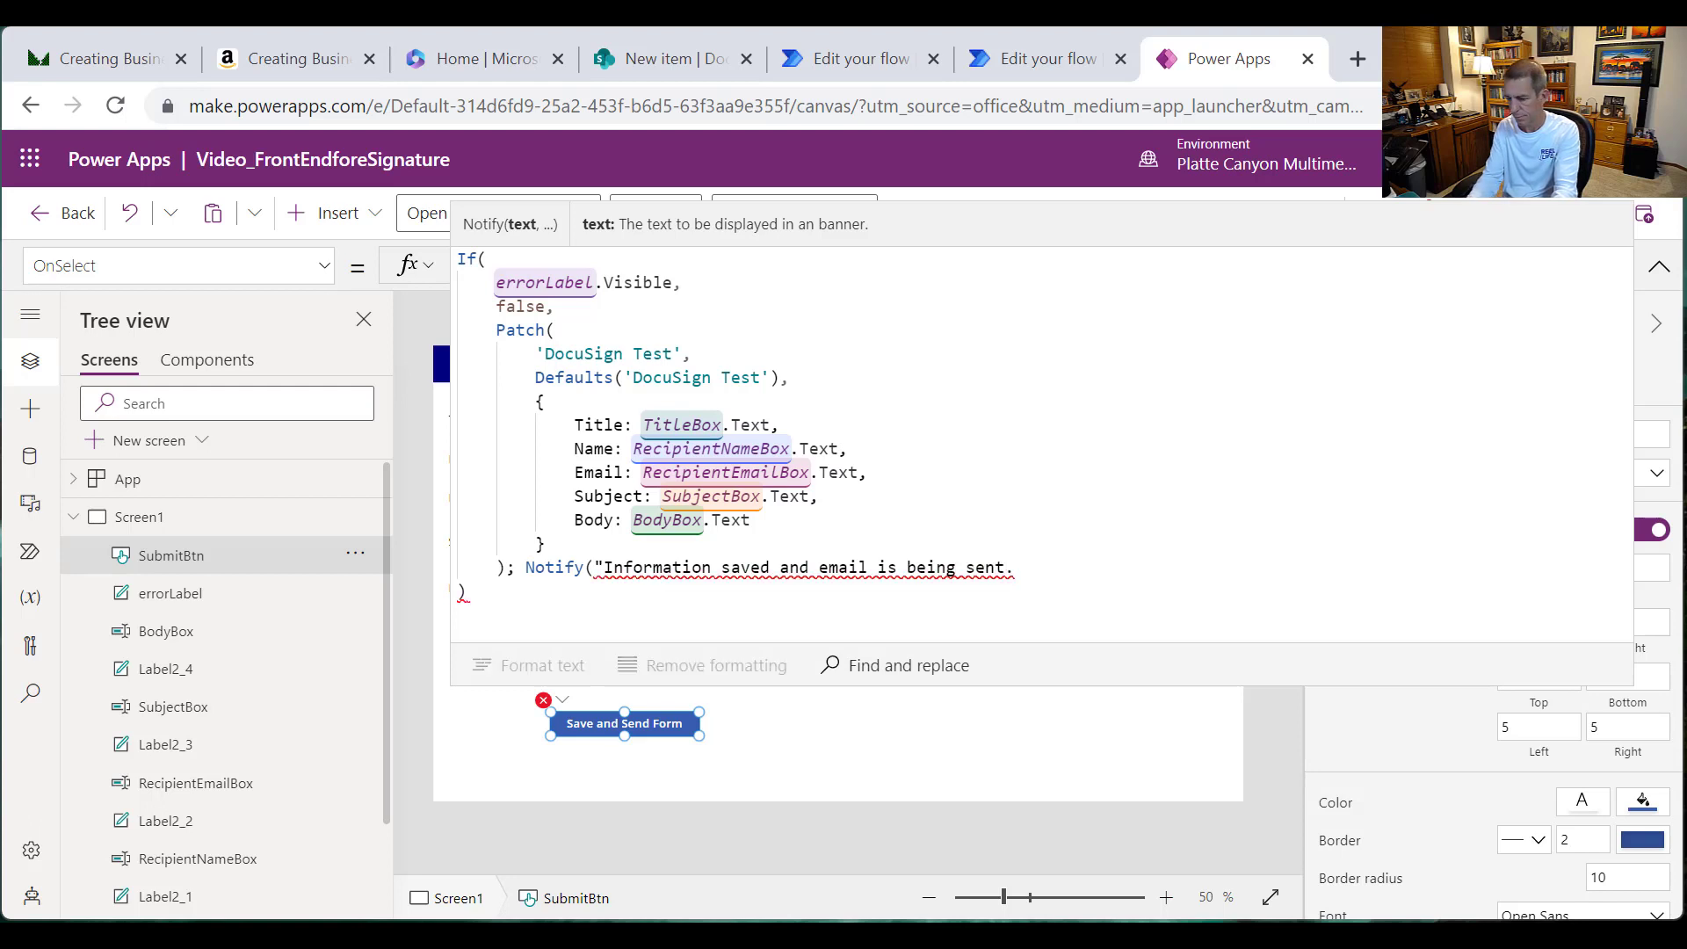
{"action": "type", "text": "\","}
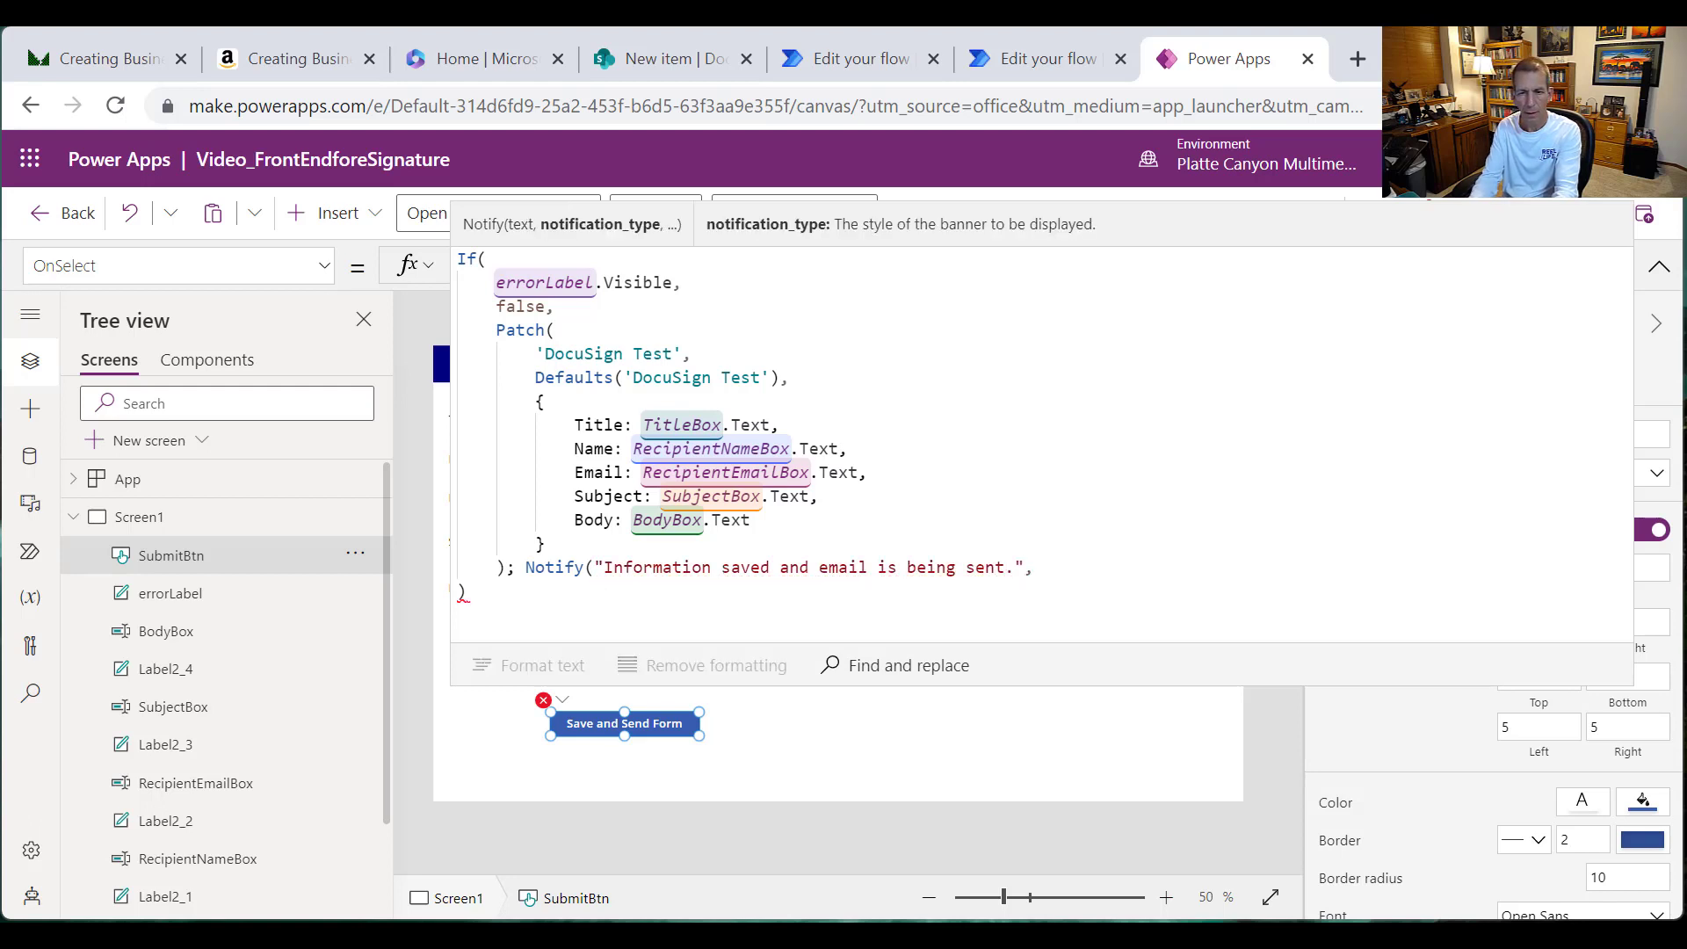
{"action": "type", "text": " Noti"}
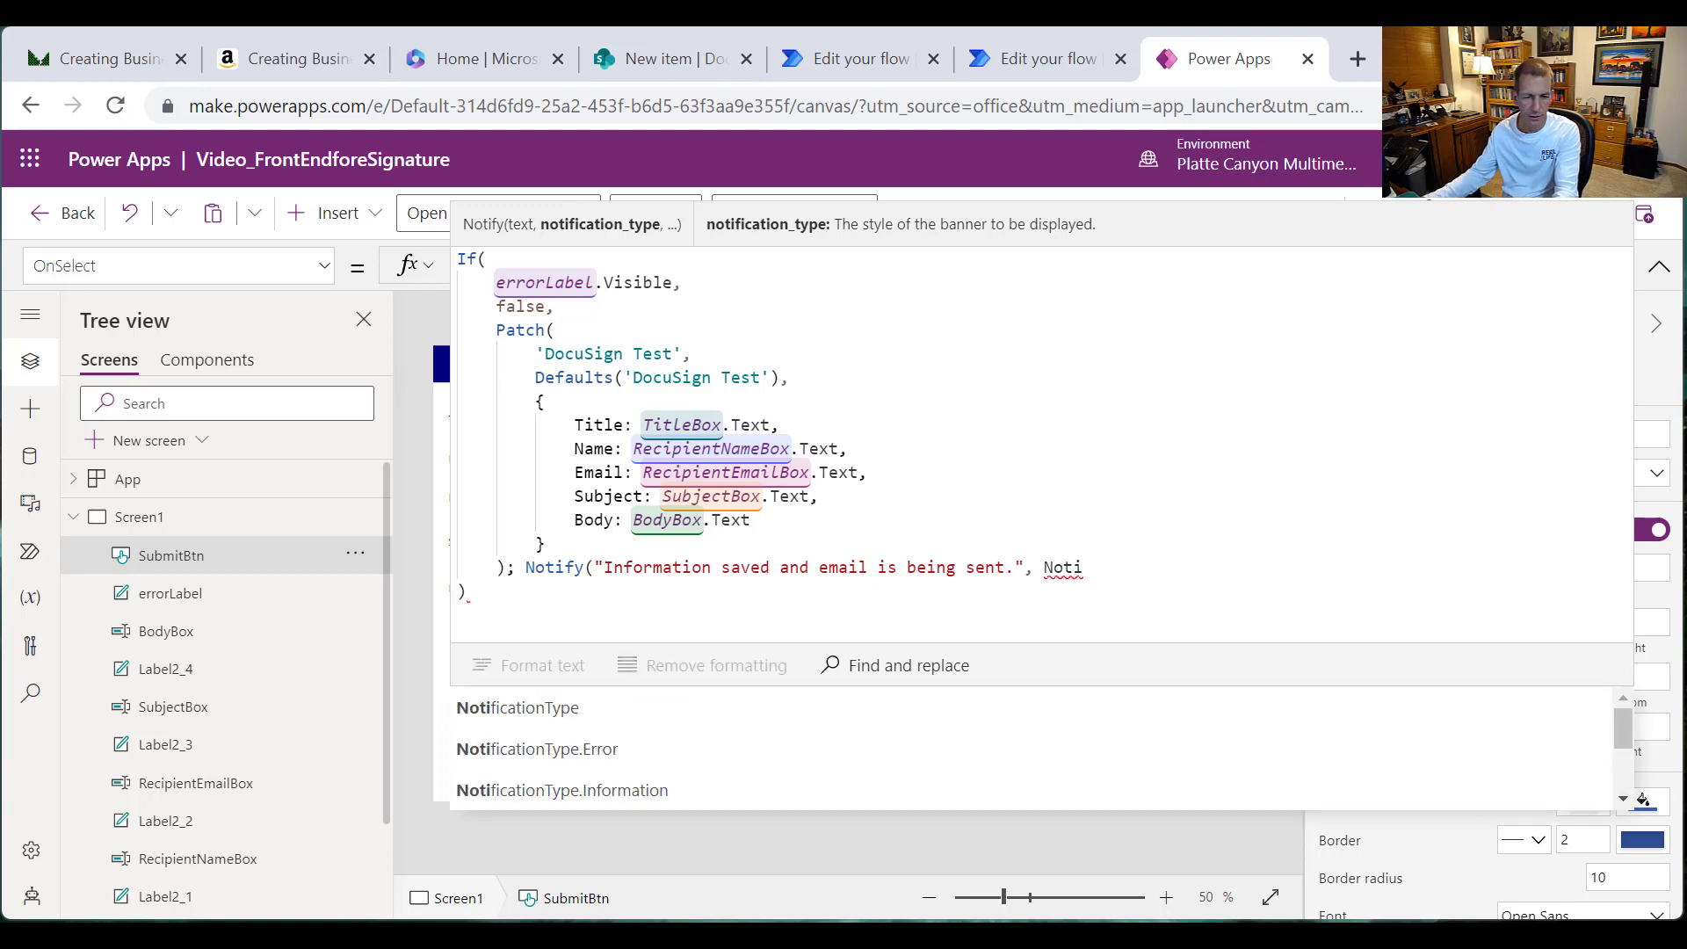
{"action": "scroll", "coordinate": [873, 755], "scroll_direction": "down", "scroll_amount": 2}
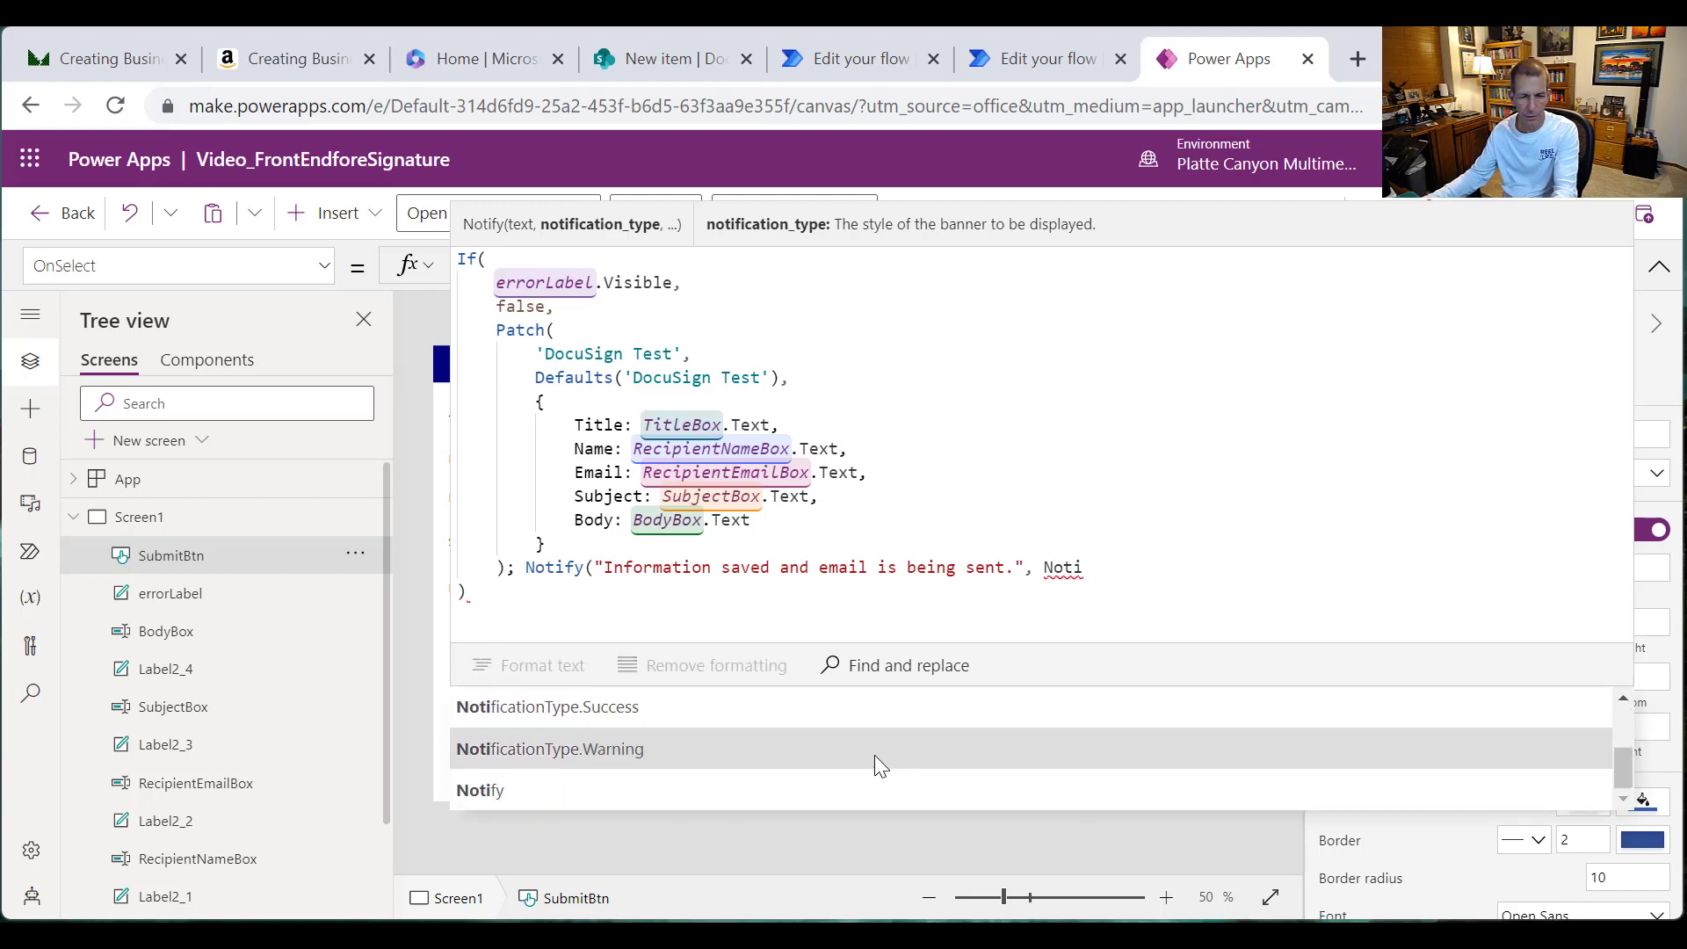
{"action": "left_click", "coordinate": [629, 703]}
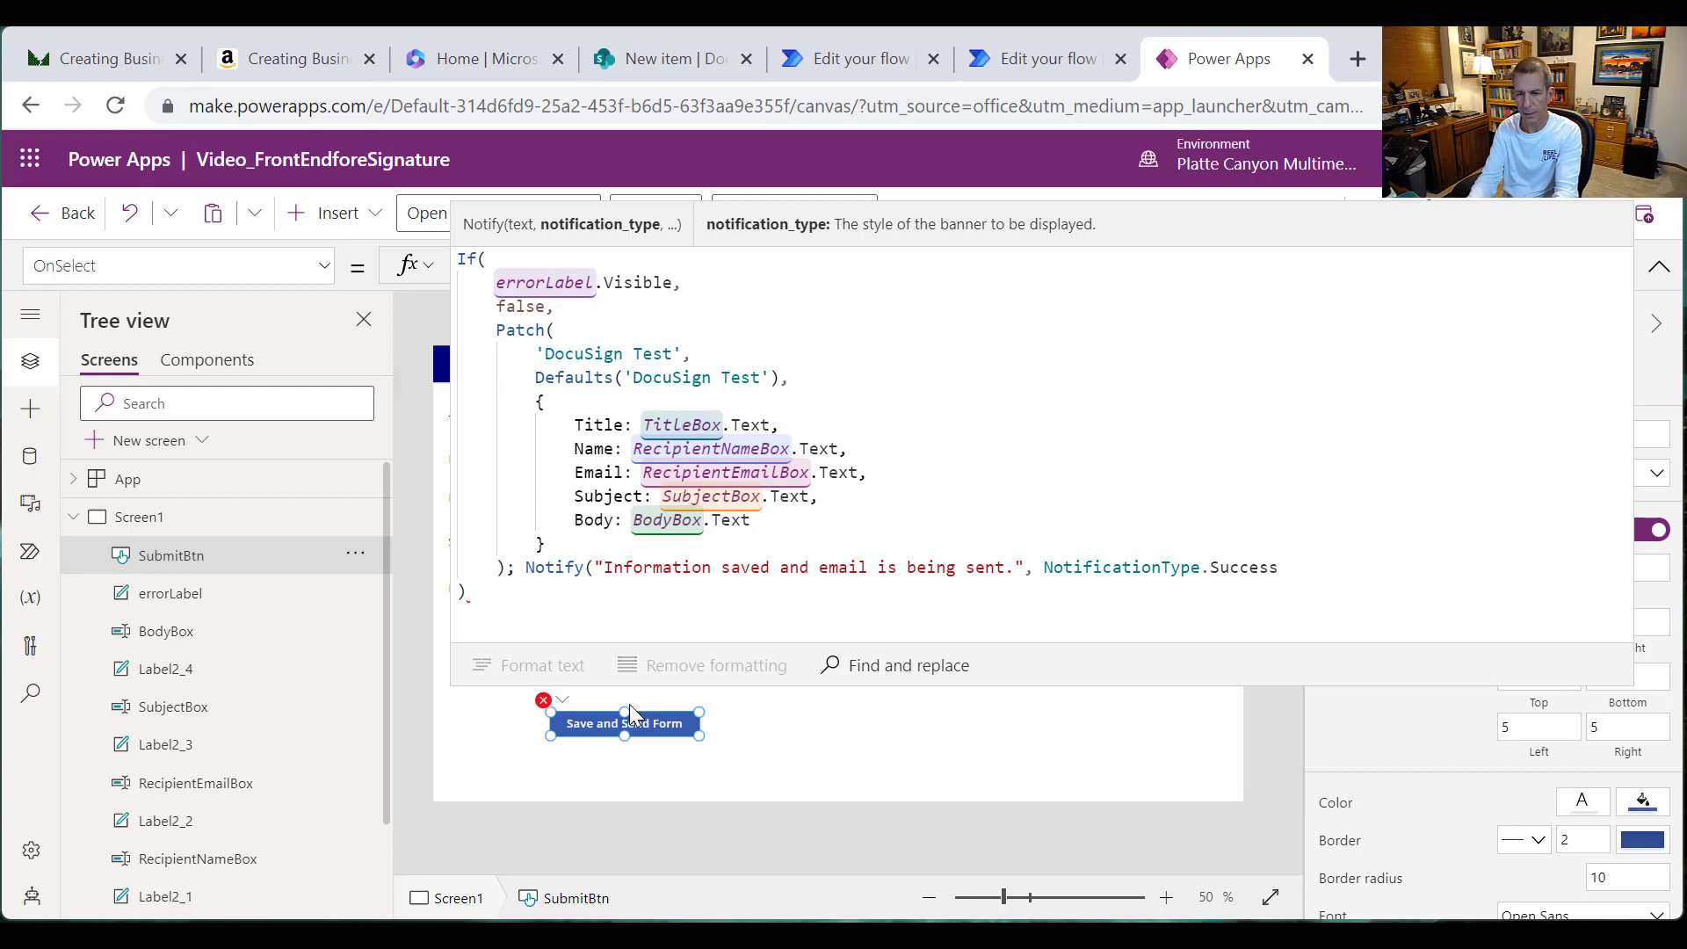
{"action": "type", "text": ")"}
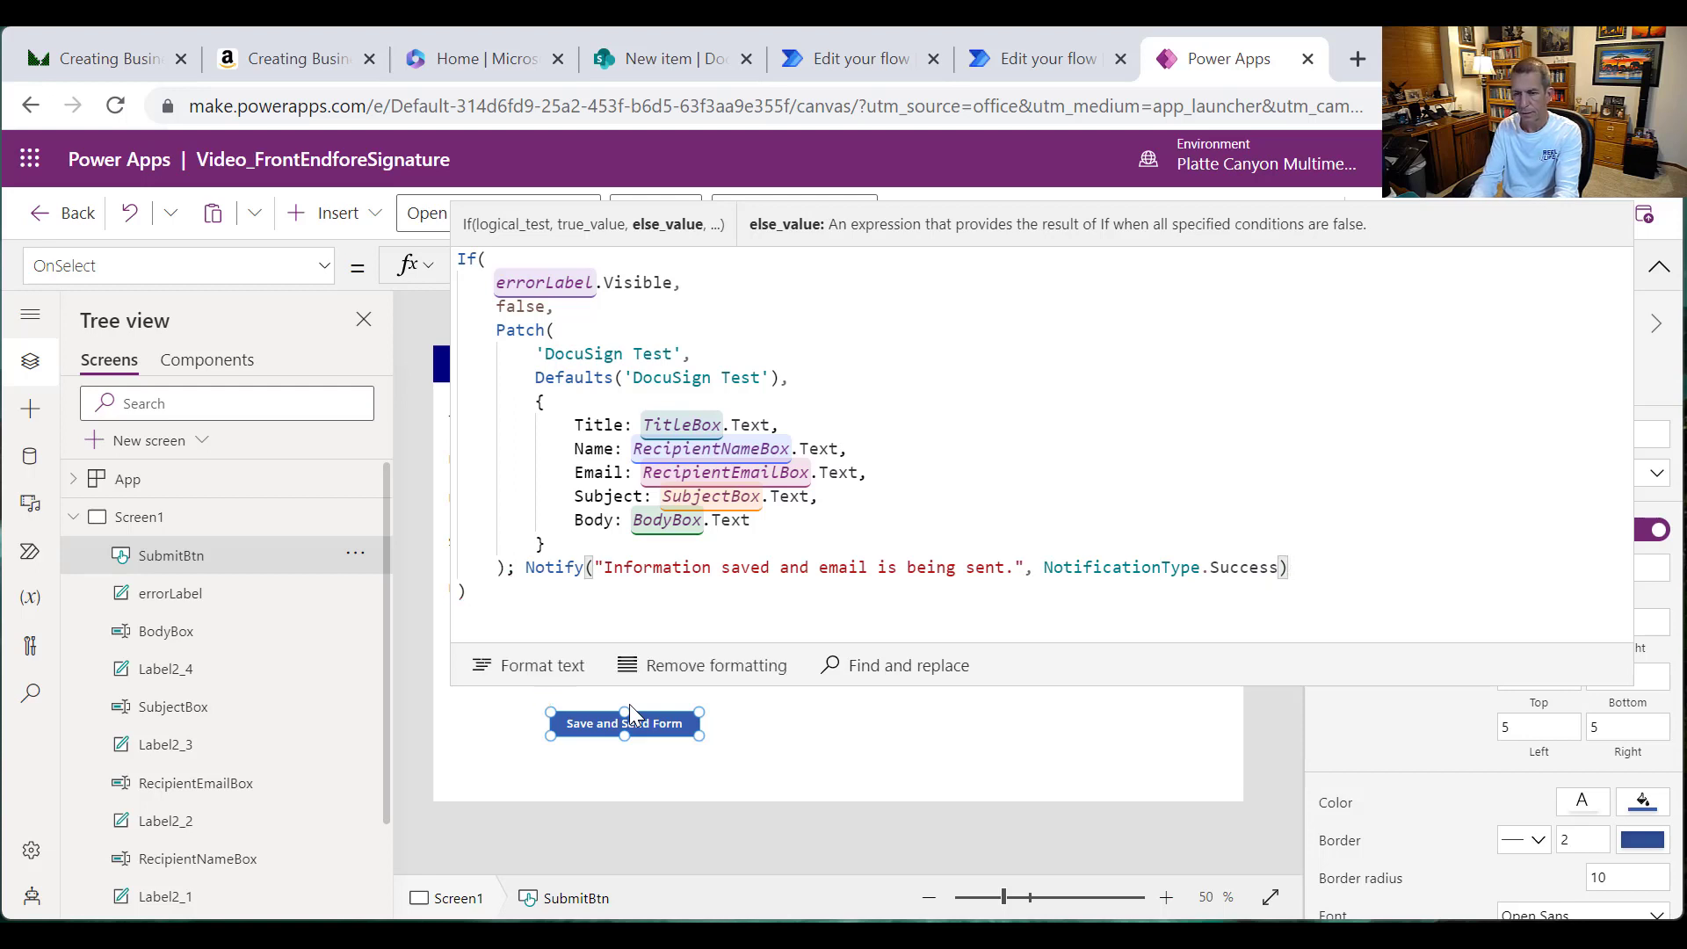
Step: Append Reset calls for TitleBox, RecipientNameBox, RecipientEmailBox, SubjectBox and BodyBox after the Notify
{"action": "type", "text": "; Reset"}
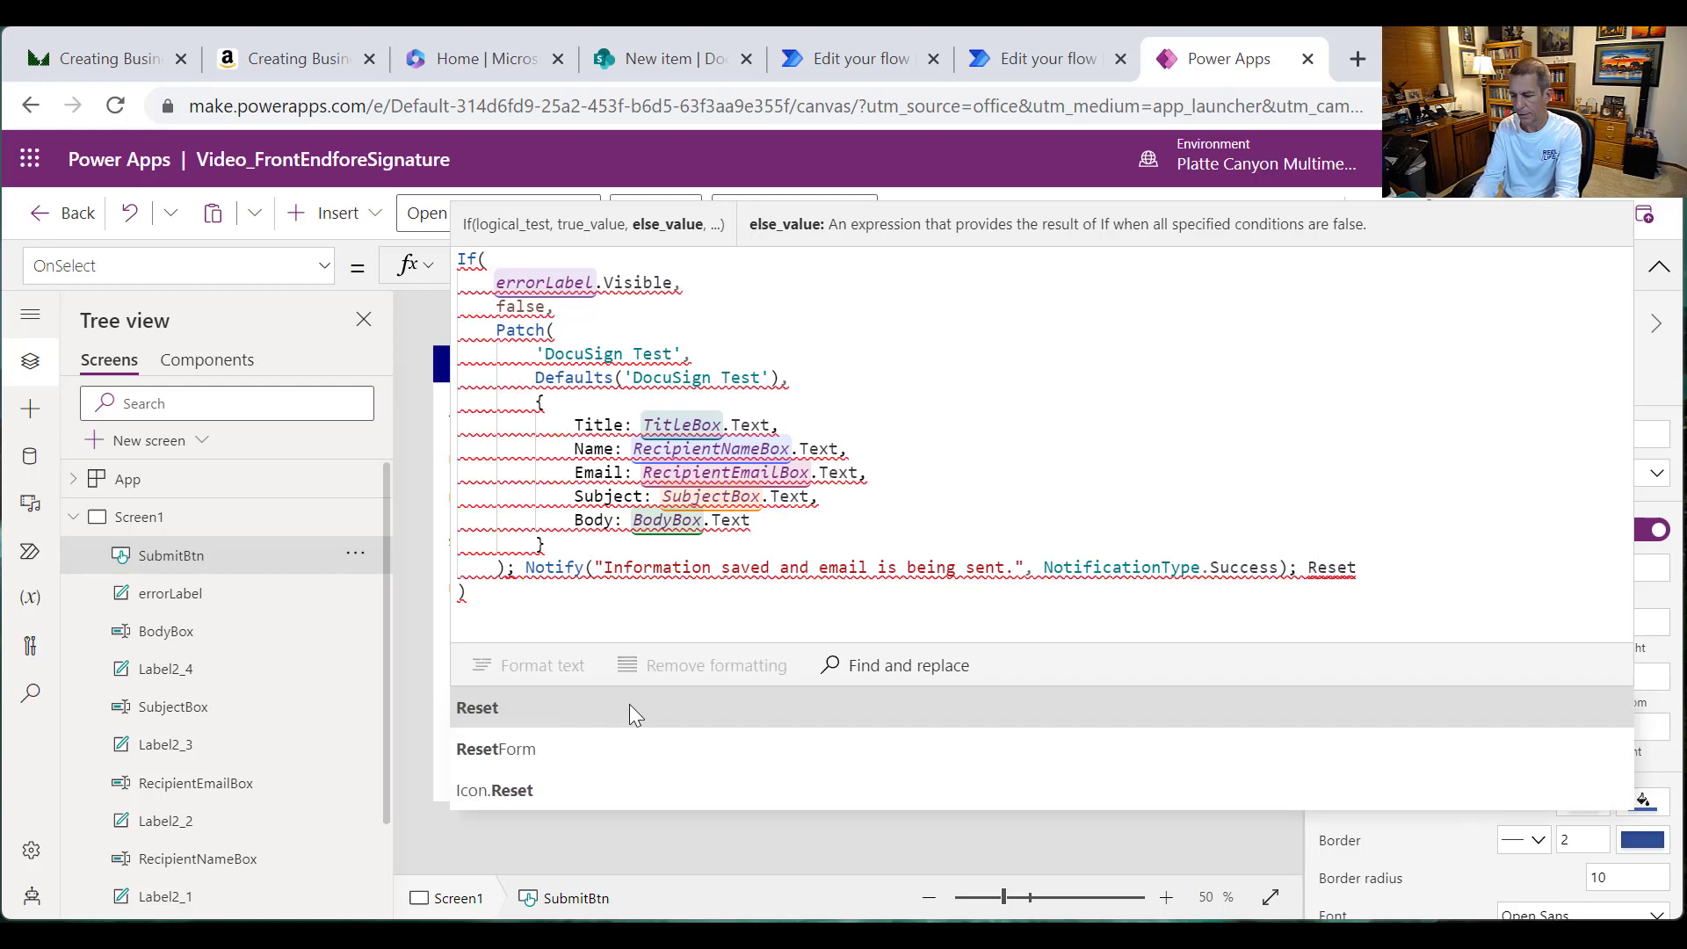
{"action": "type", "text": "(Title"}
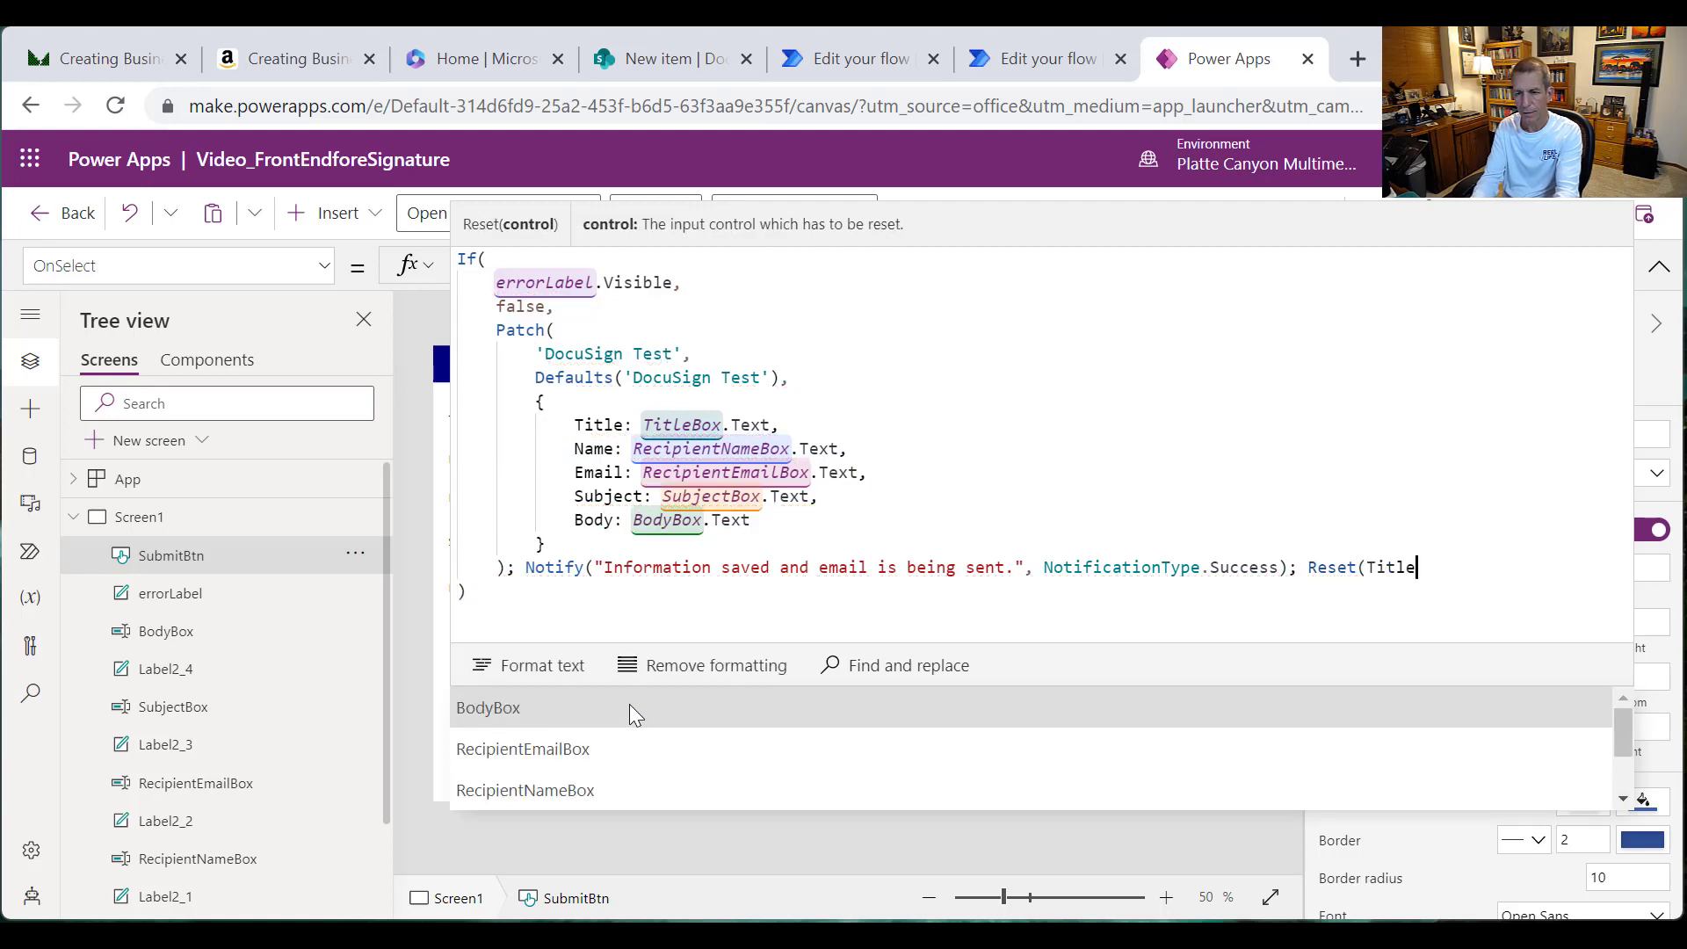
{"action": "type", "text": "Box),"}
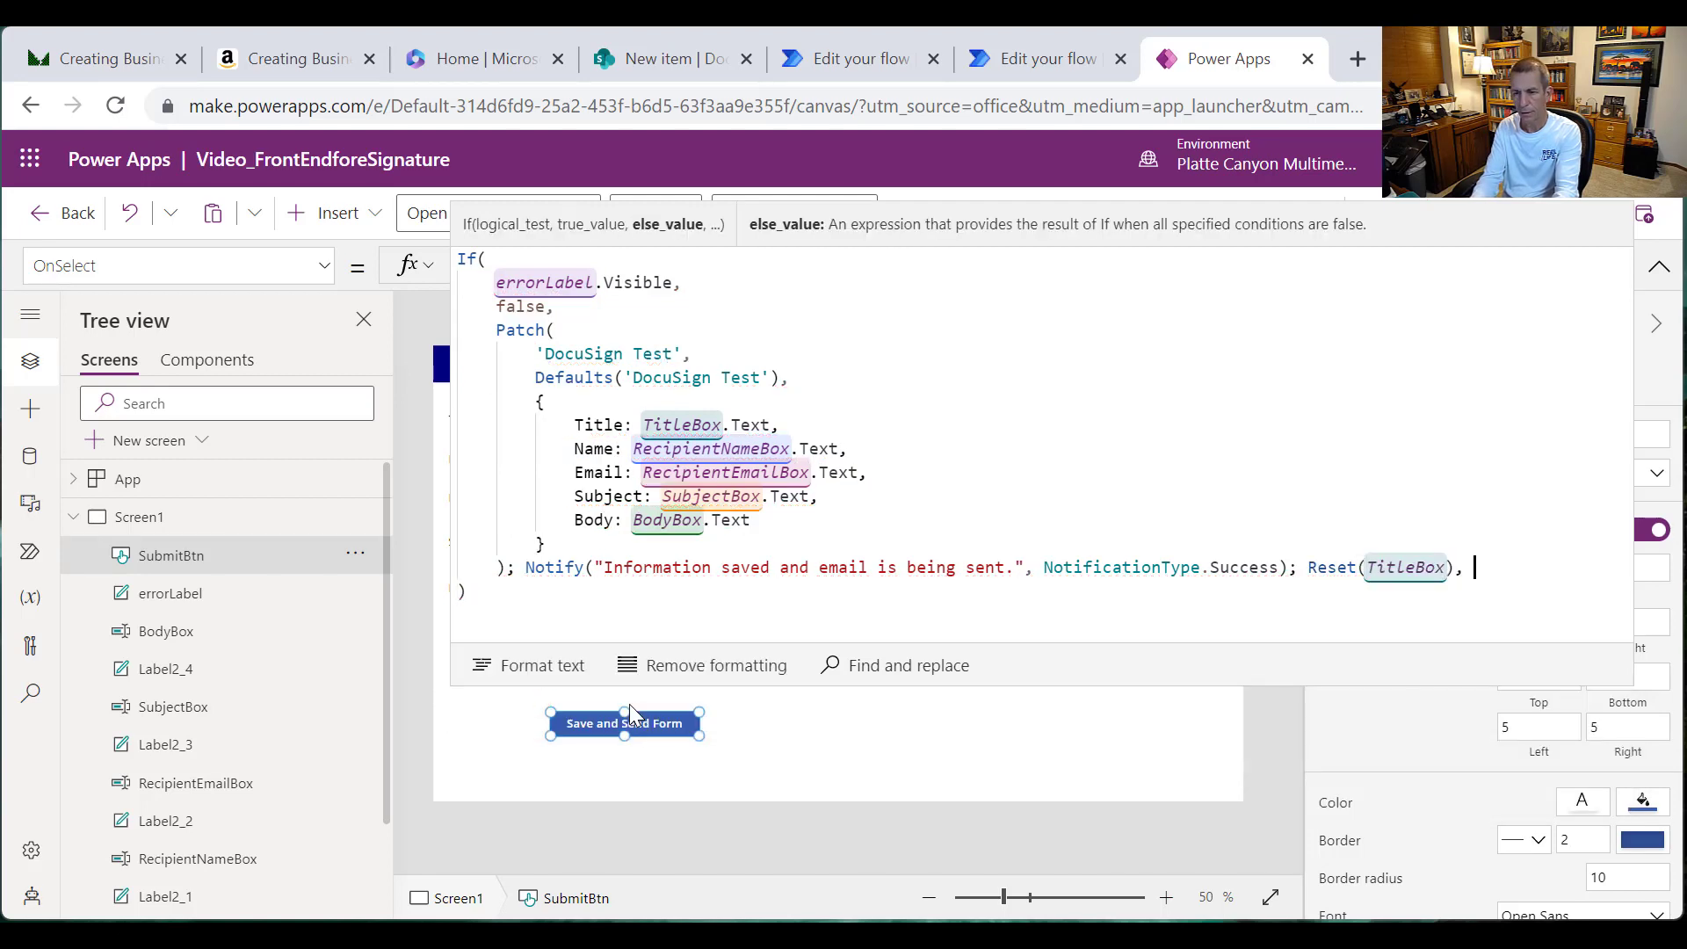
{"action": "key", "text": "BackSpace"}
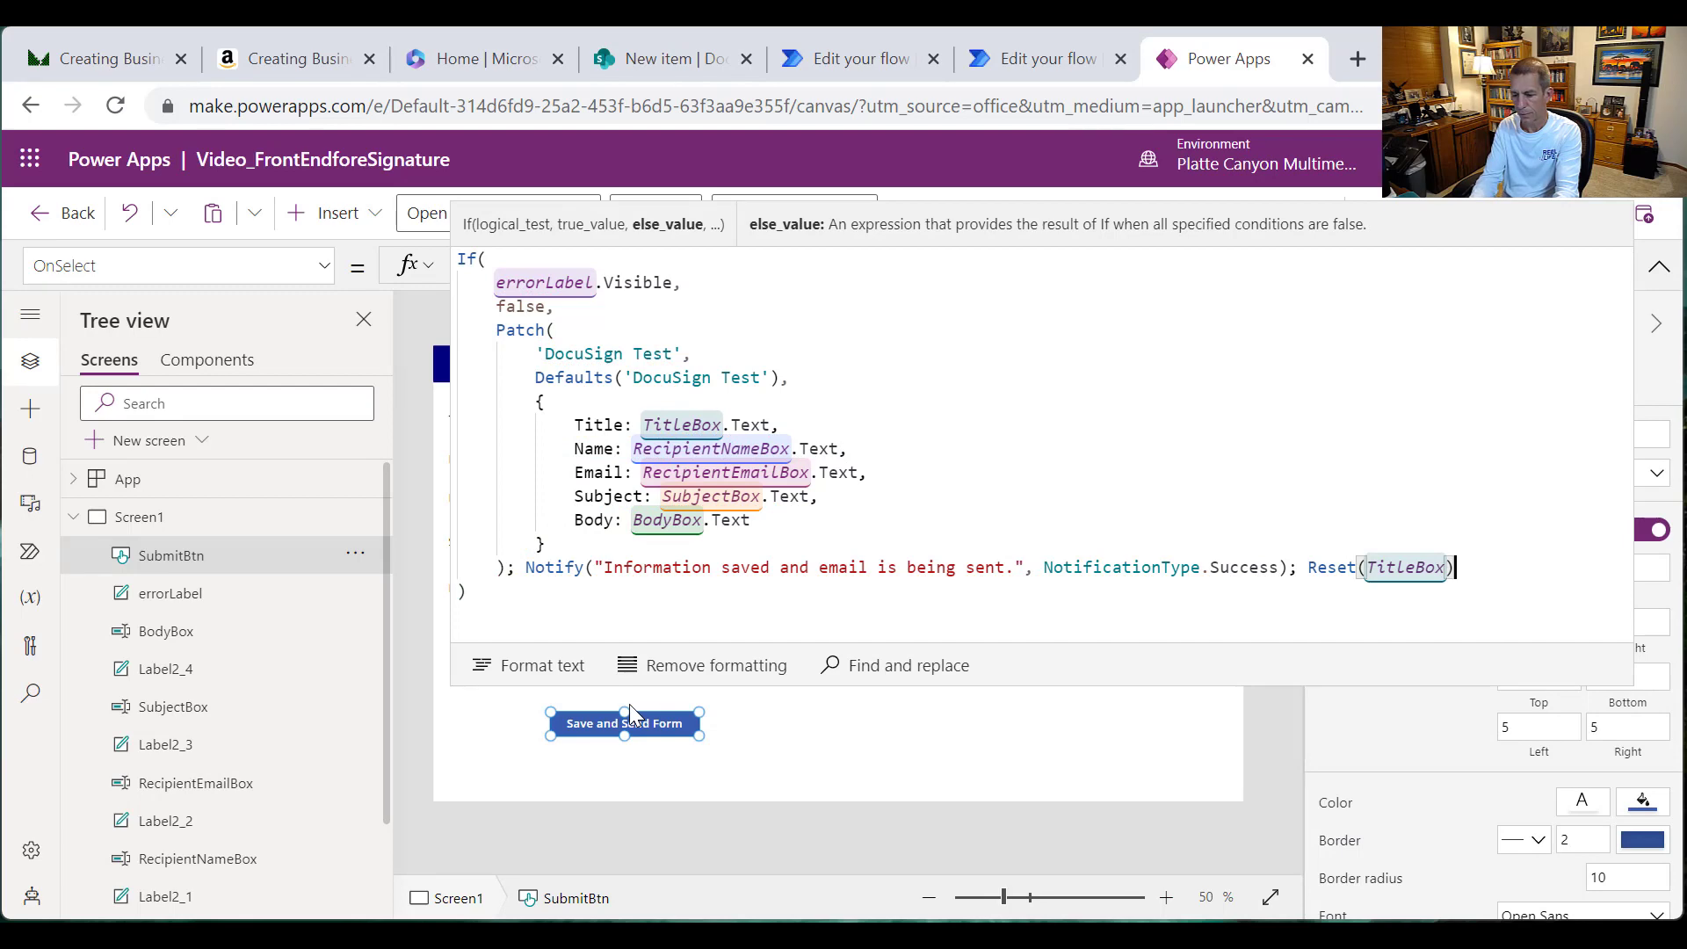
{"action": "type", "text": "; Reset"}
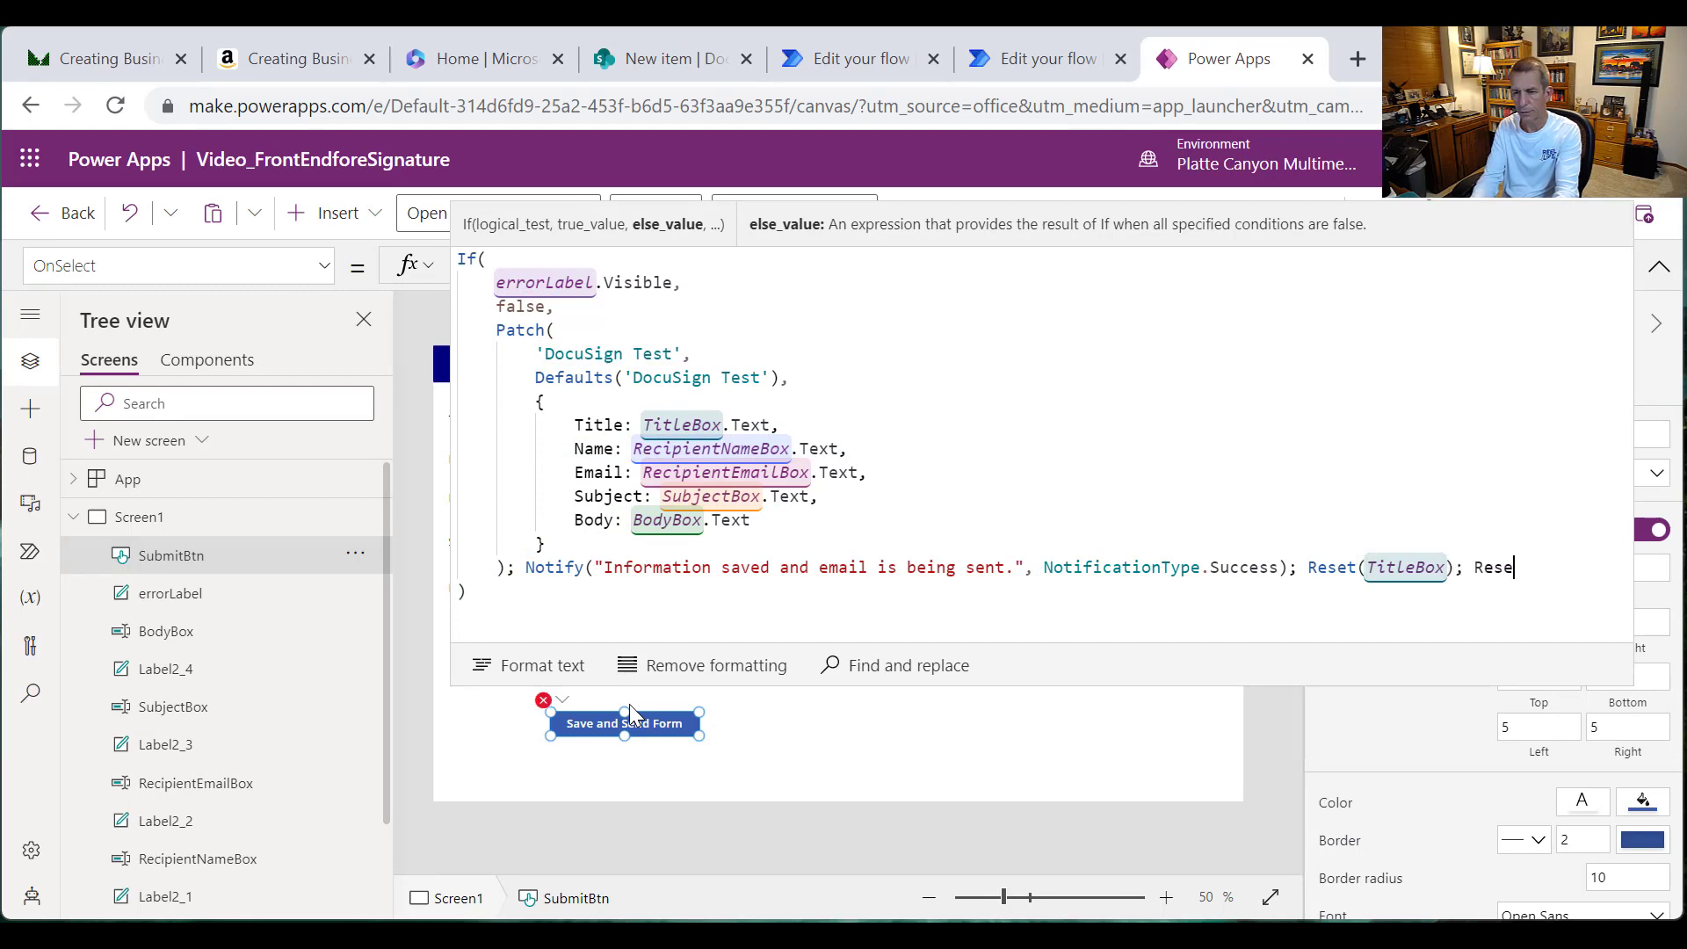
{"action": "type", "text": "(Recip"}
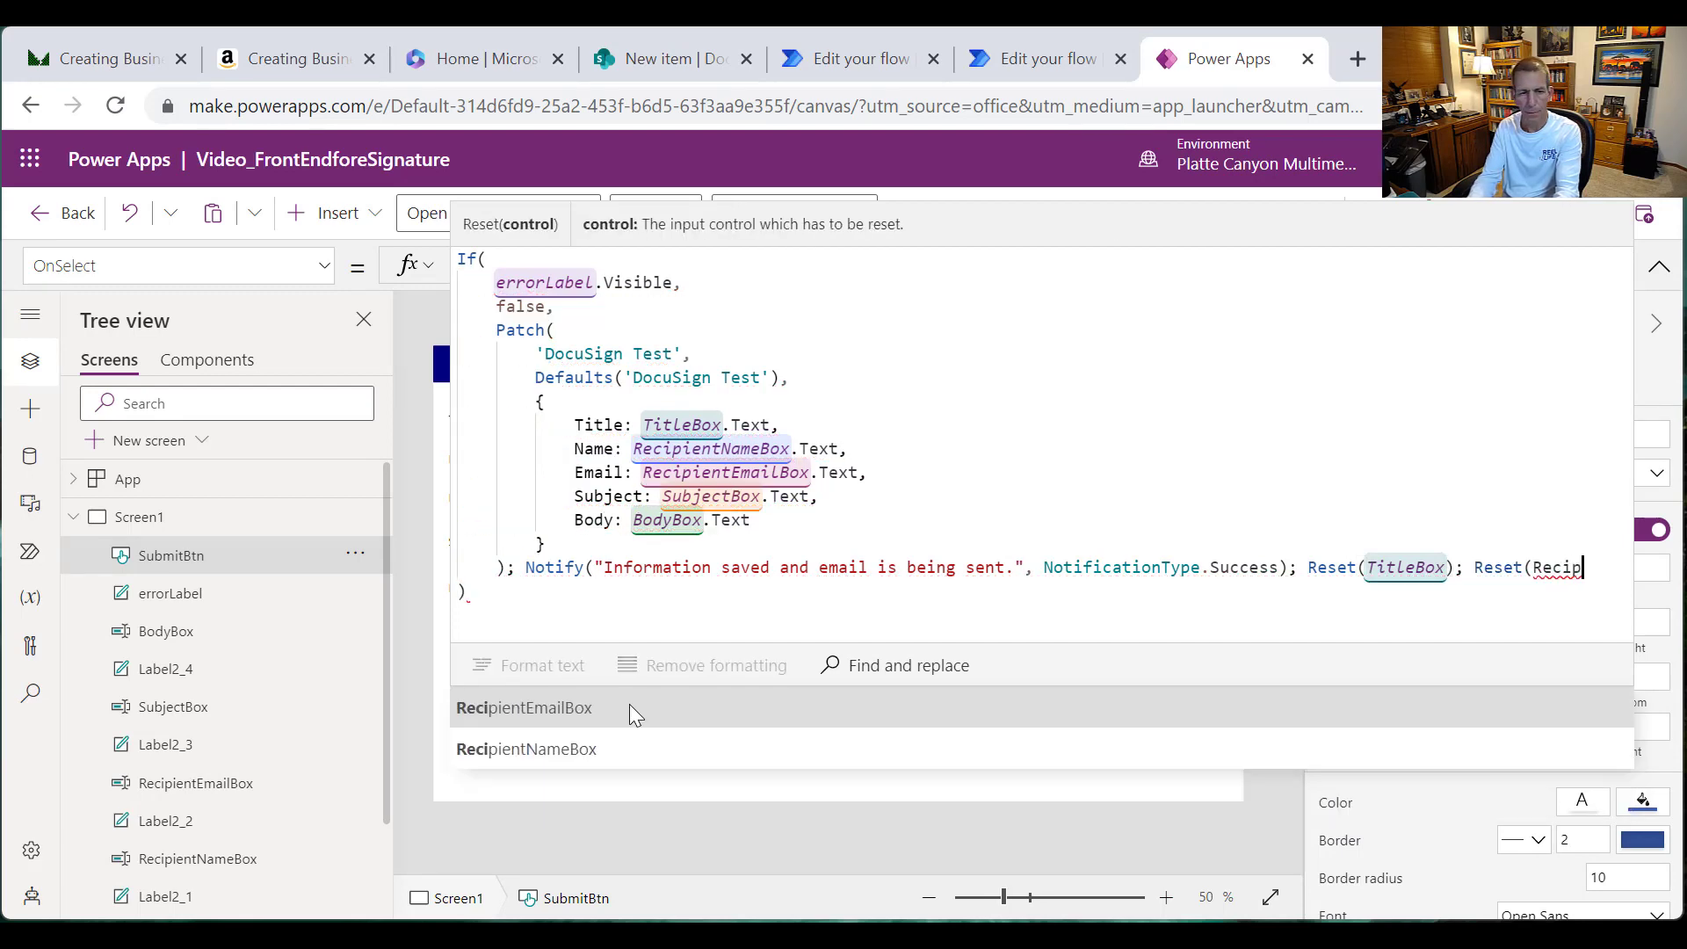
{"action": "type", "text": "ientNameBo"}
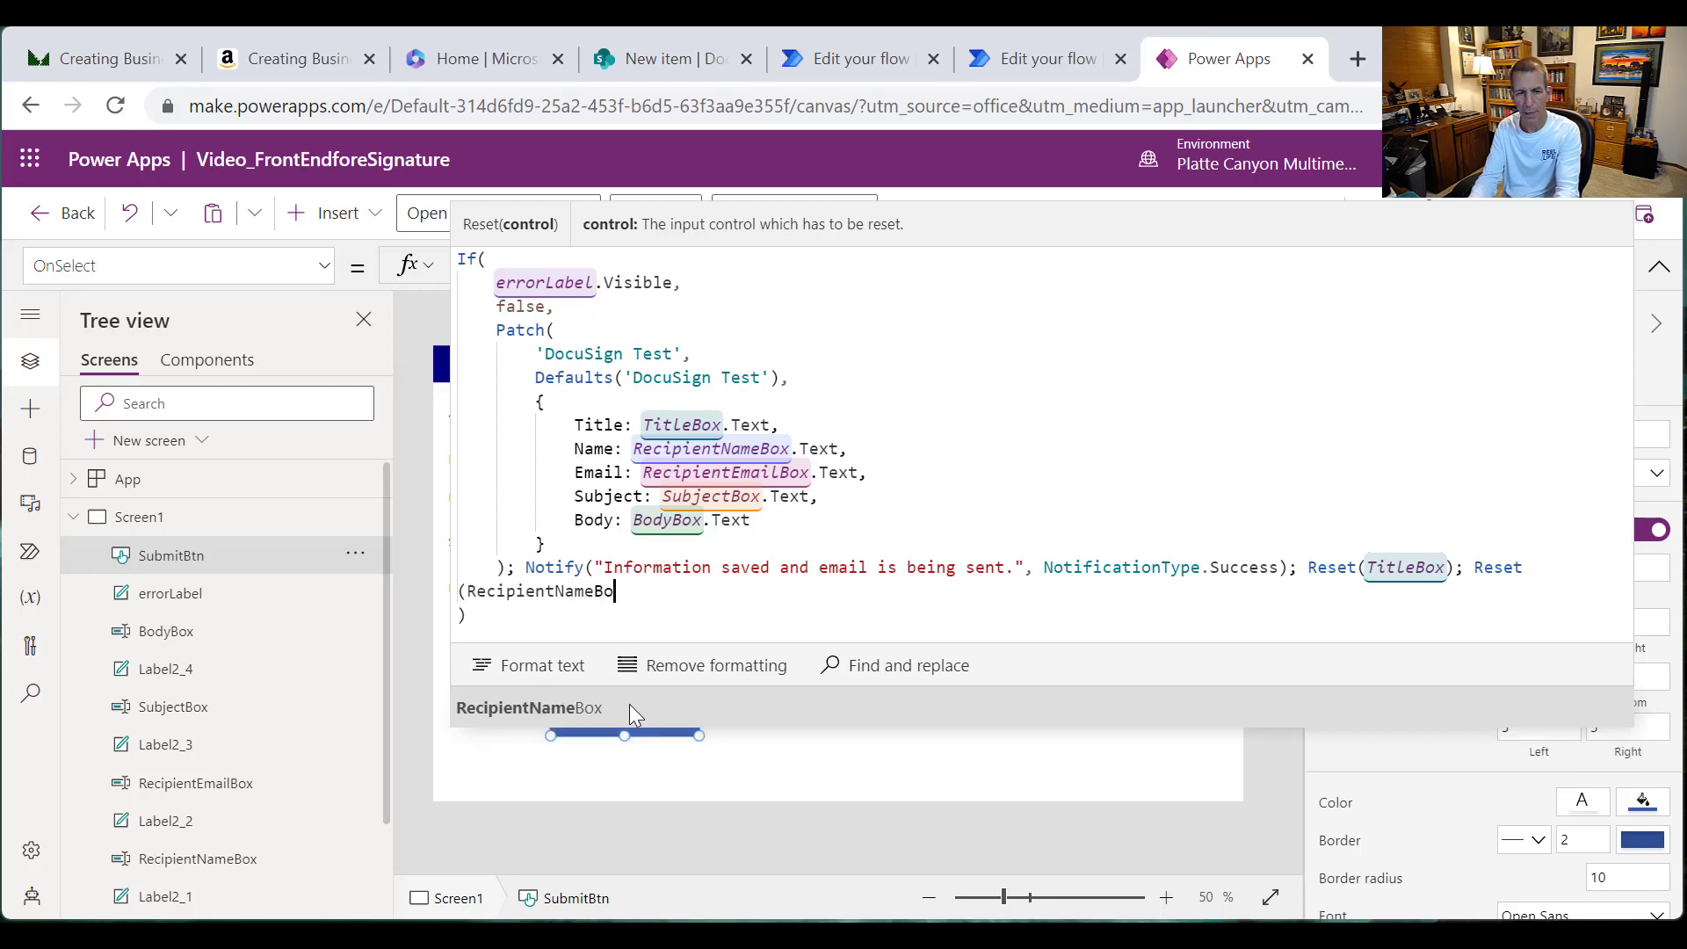
{"action": "type", "text": "x); Reset"}
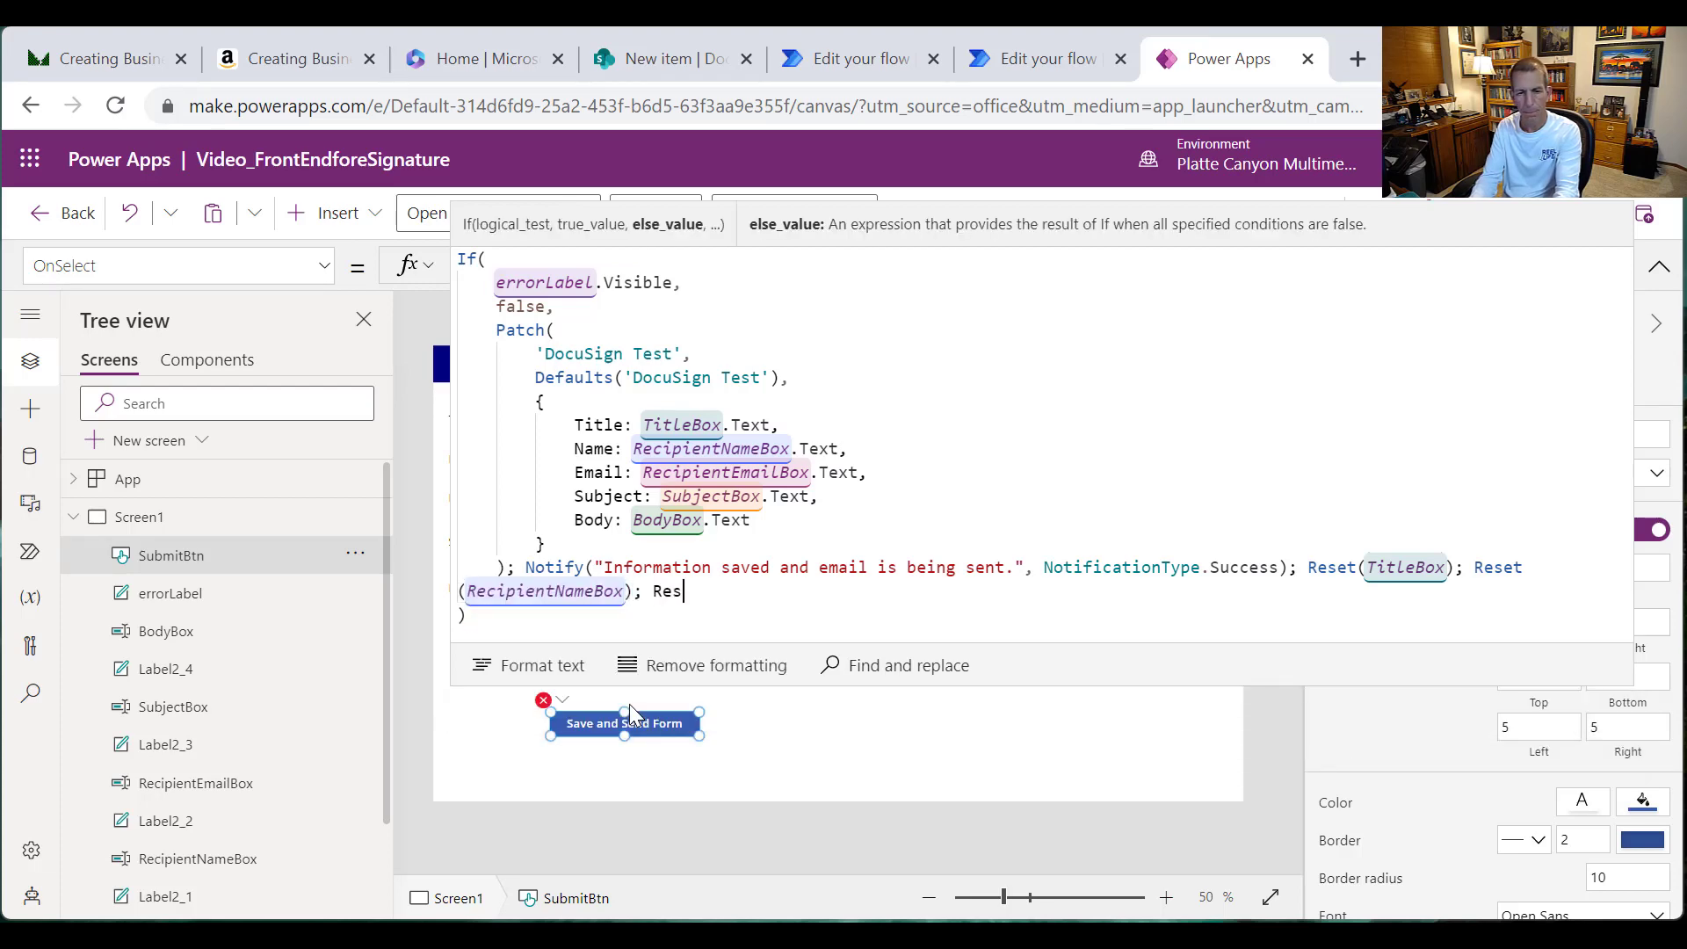
{"action": "type", "text": "(Recipient"}
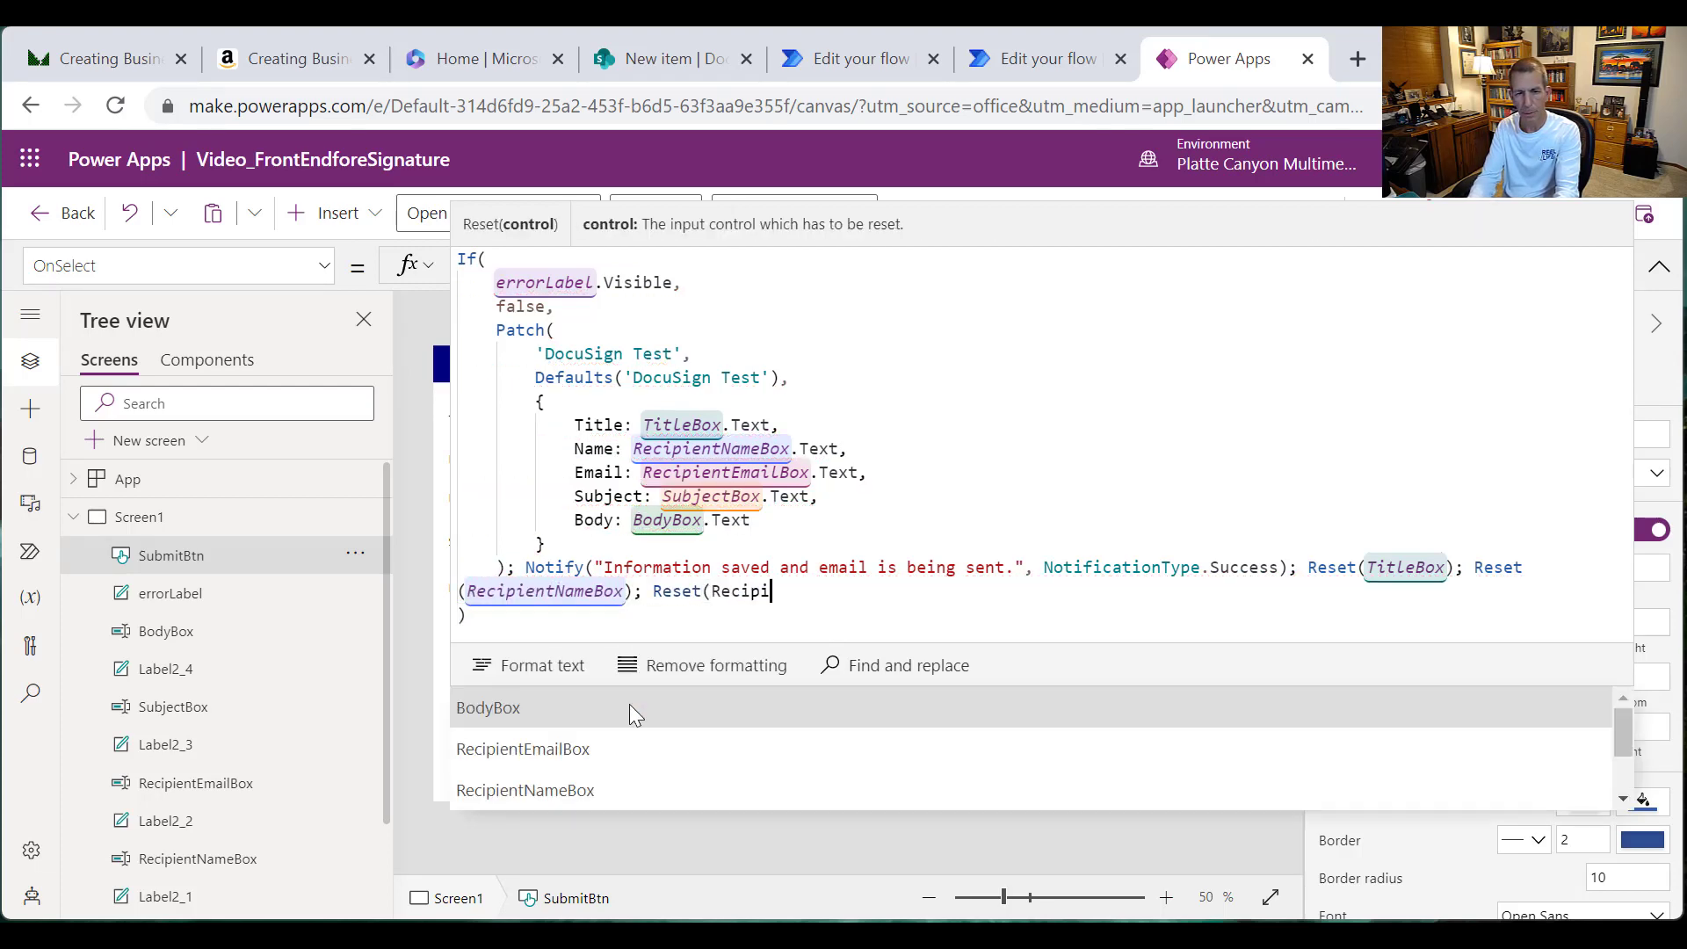
{"action": "type", "text": "EmailBox"}
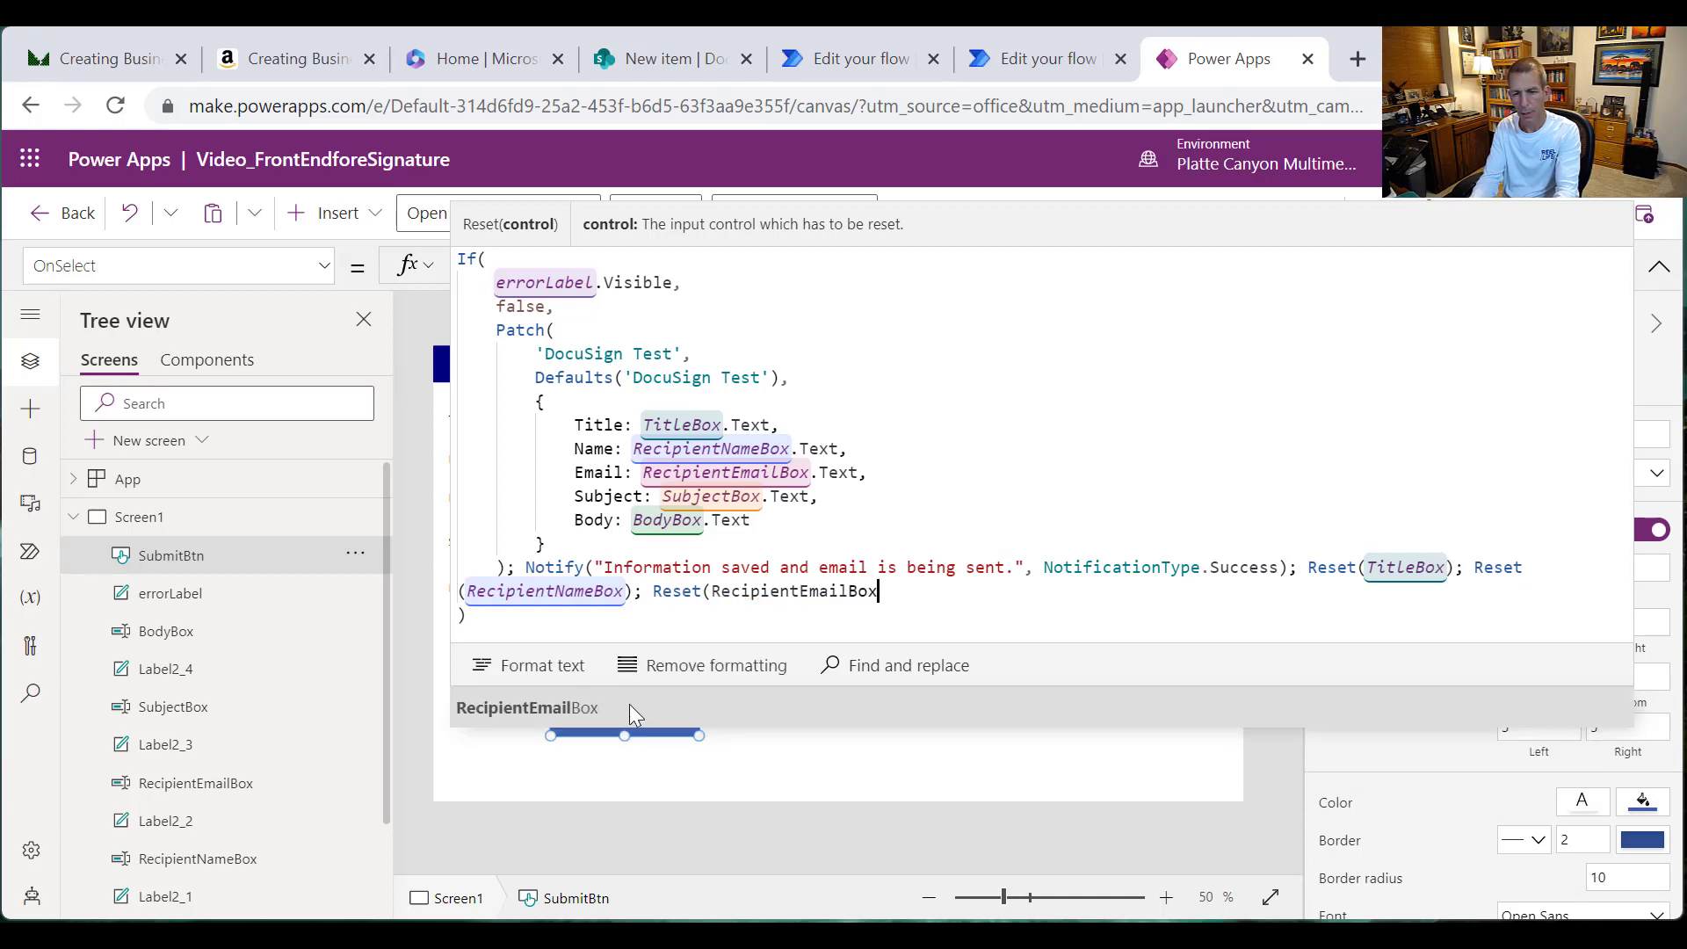
{"action": "type", "text": "); Re"}
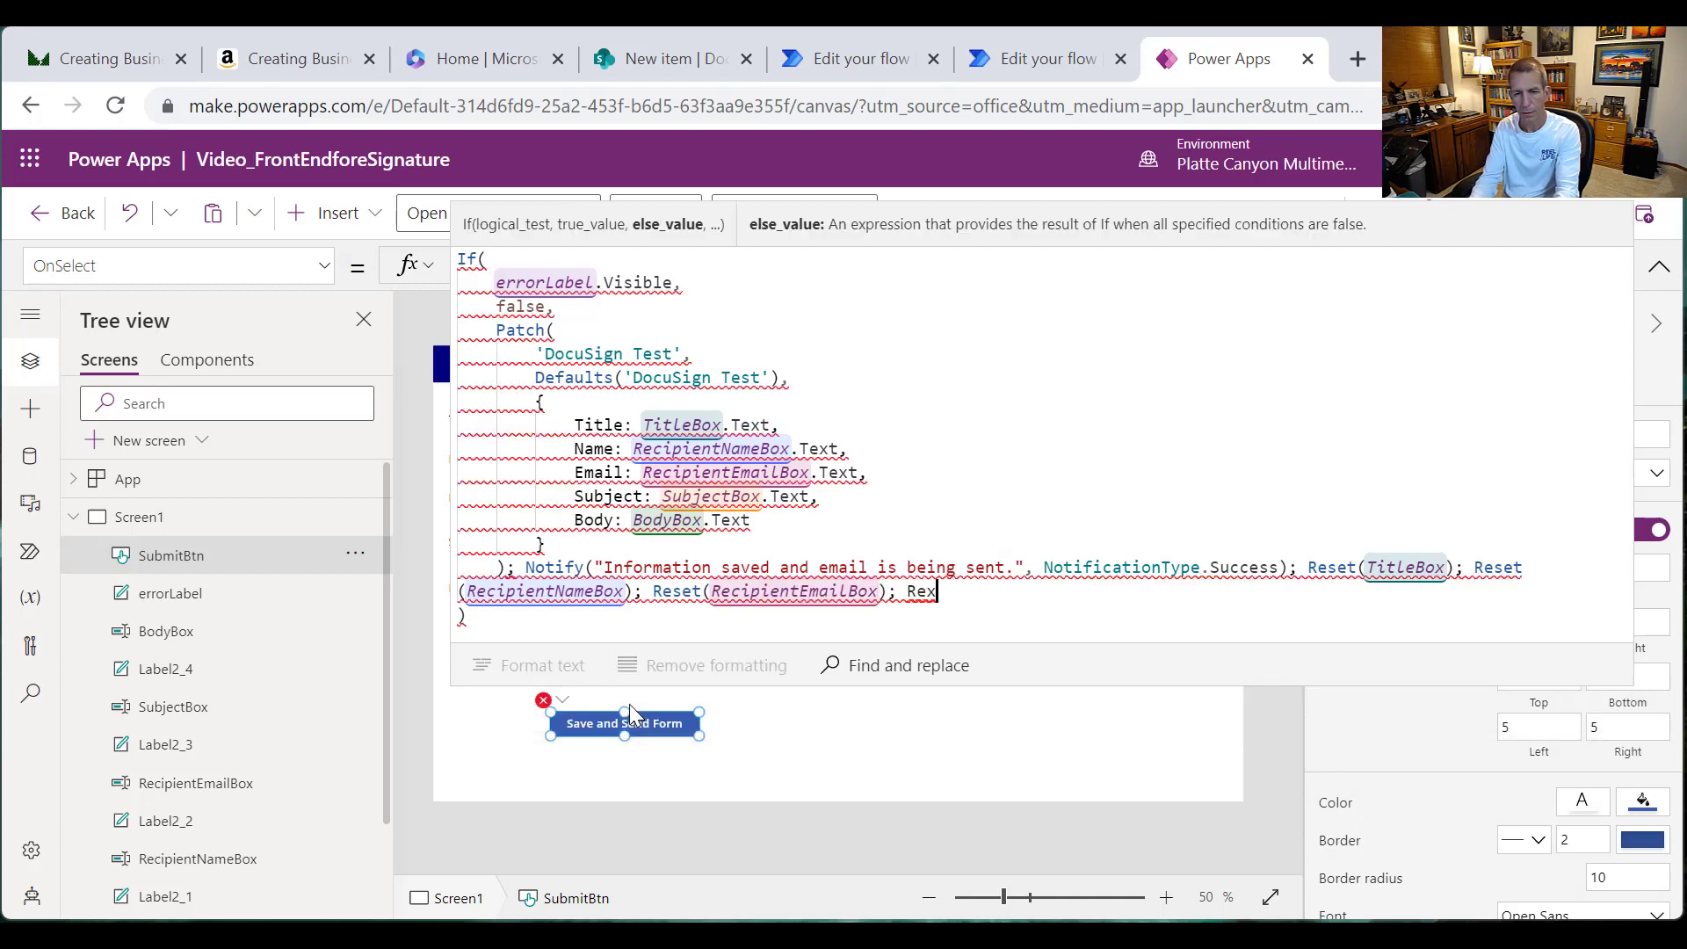
{"action": "type", "text": "set("}
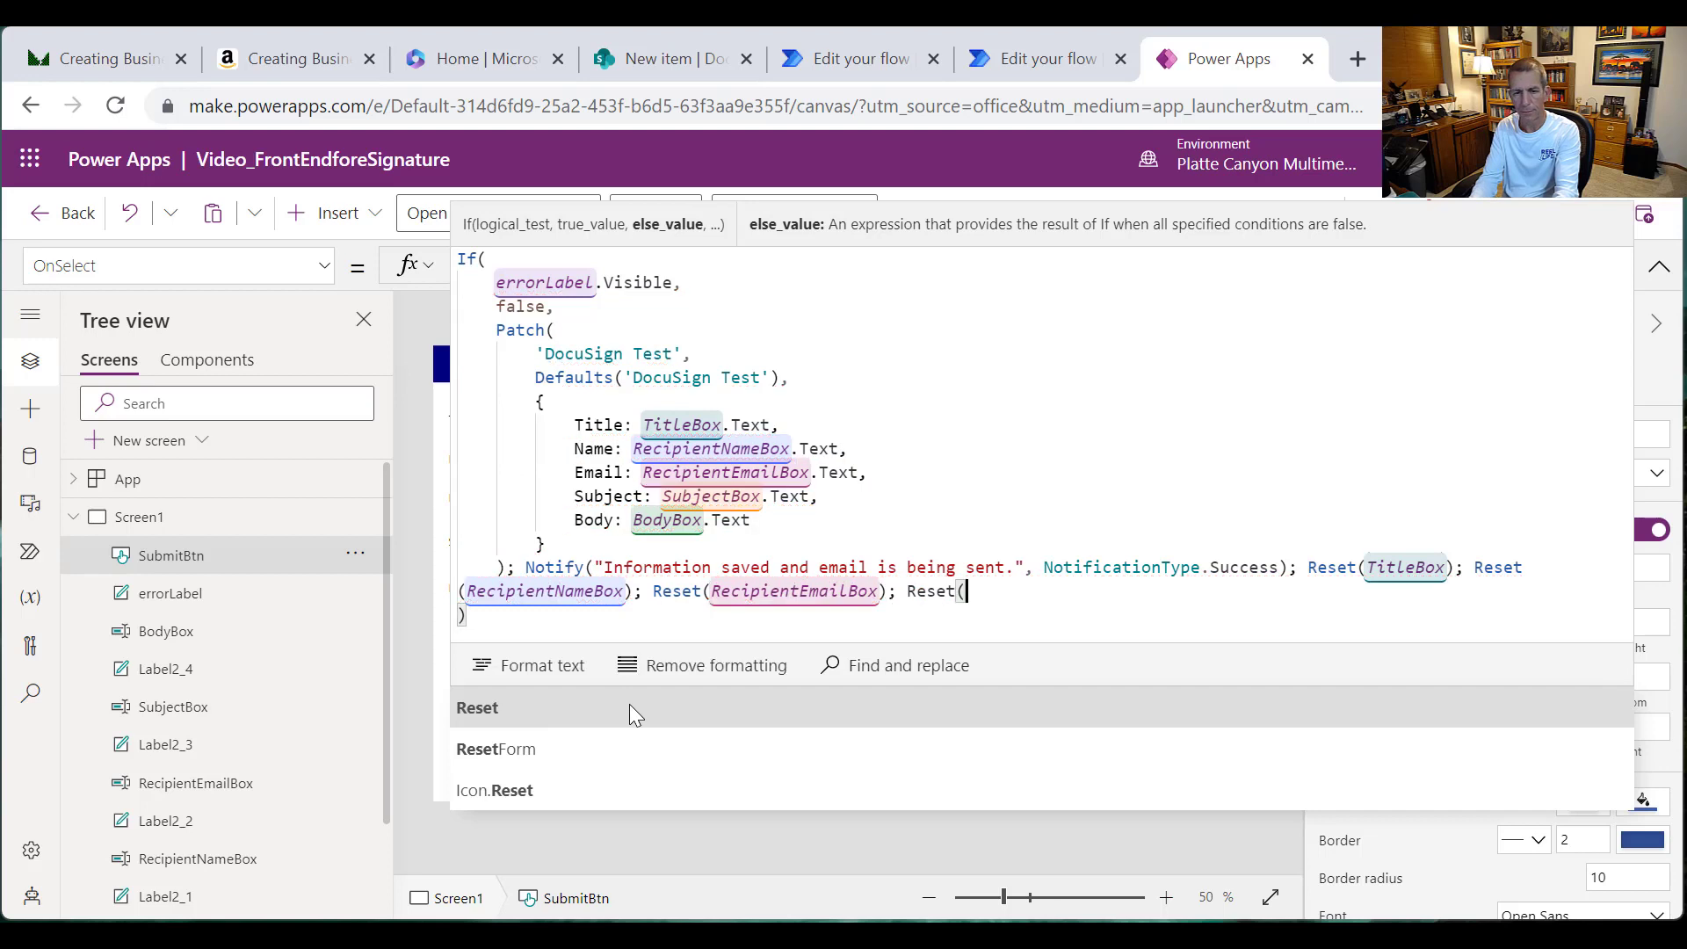
{"action": "type", "text": "Subjectb"}
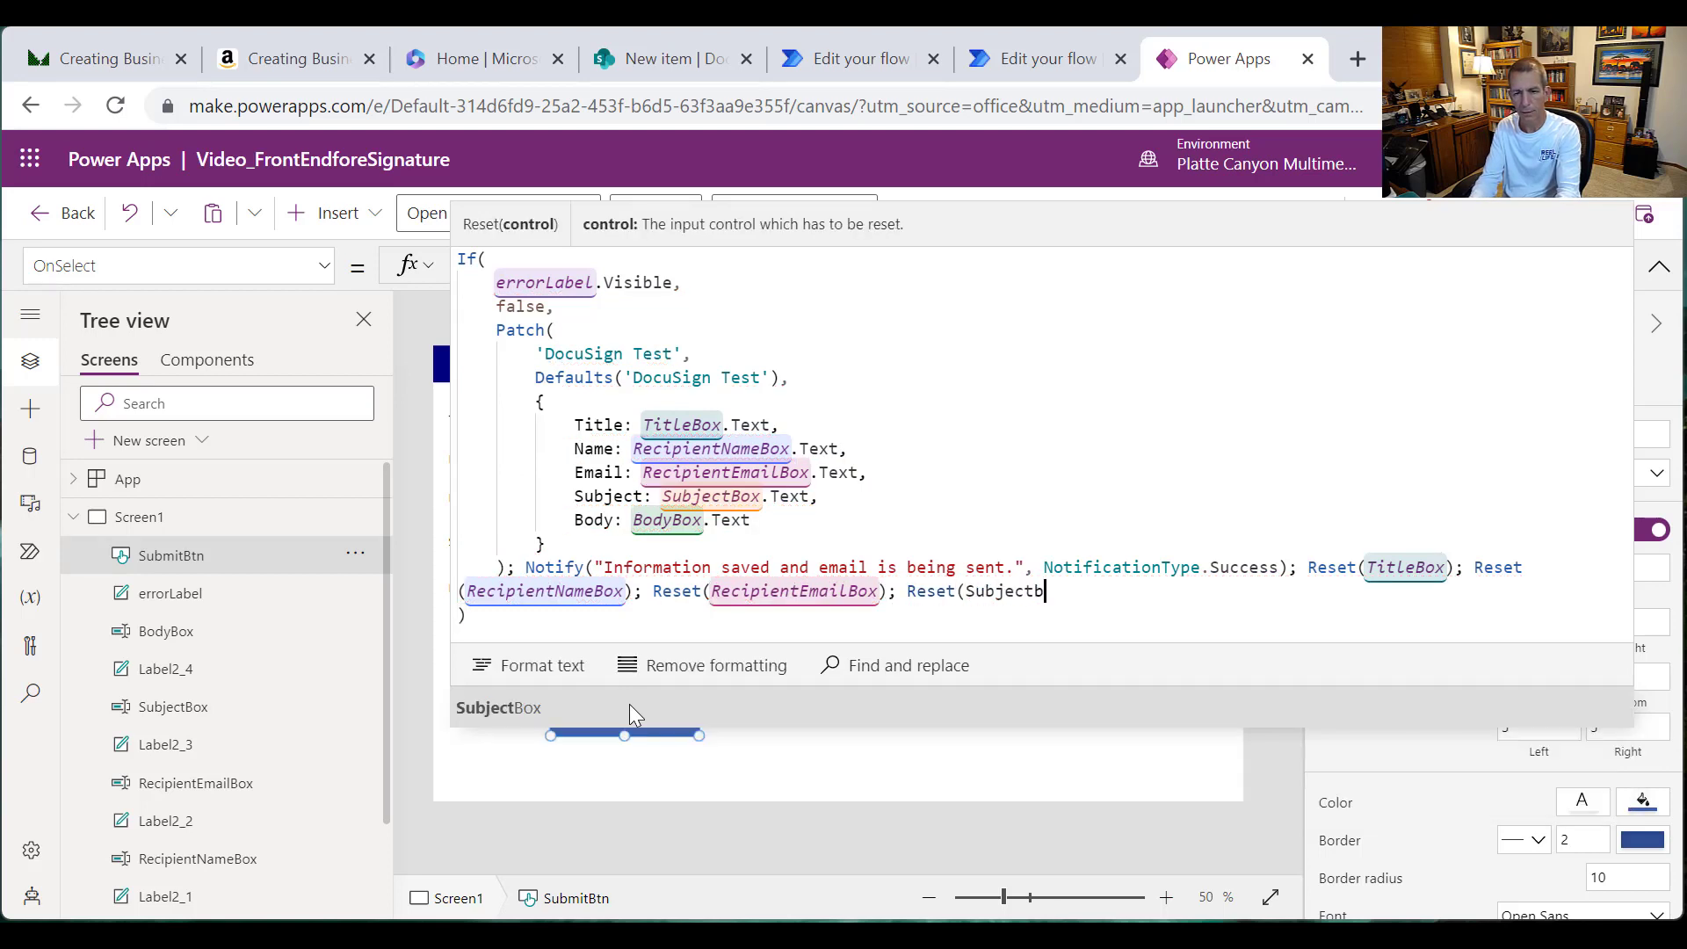
{"action": "key", "text": "BackSpace"}
{"action": "type", "text": "Box)"}
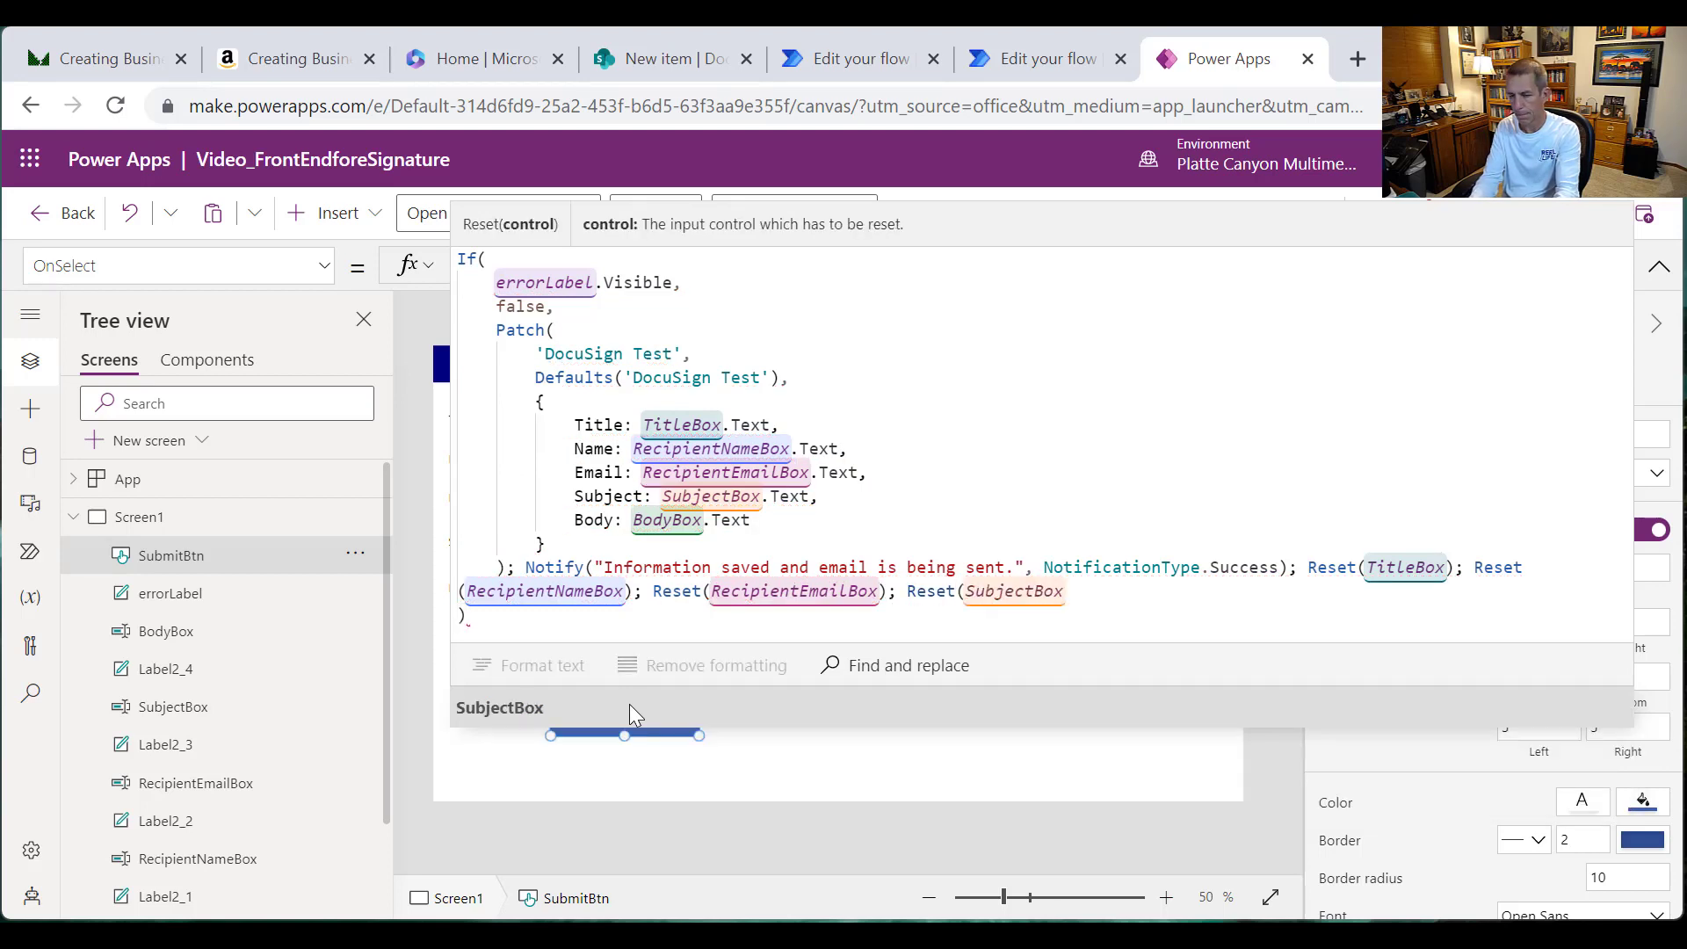
{"action": "type", "text": "; Reset"}
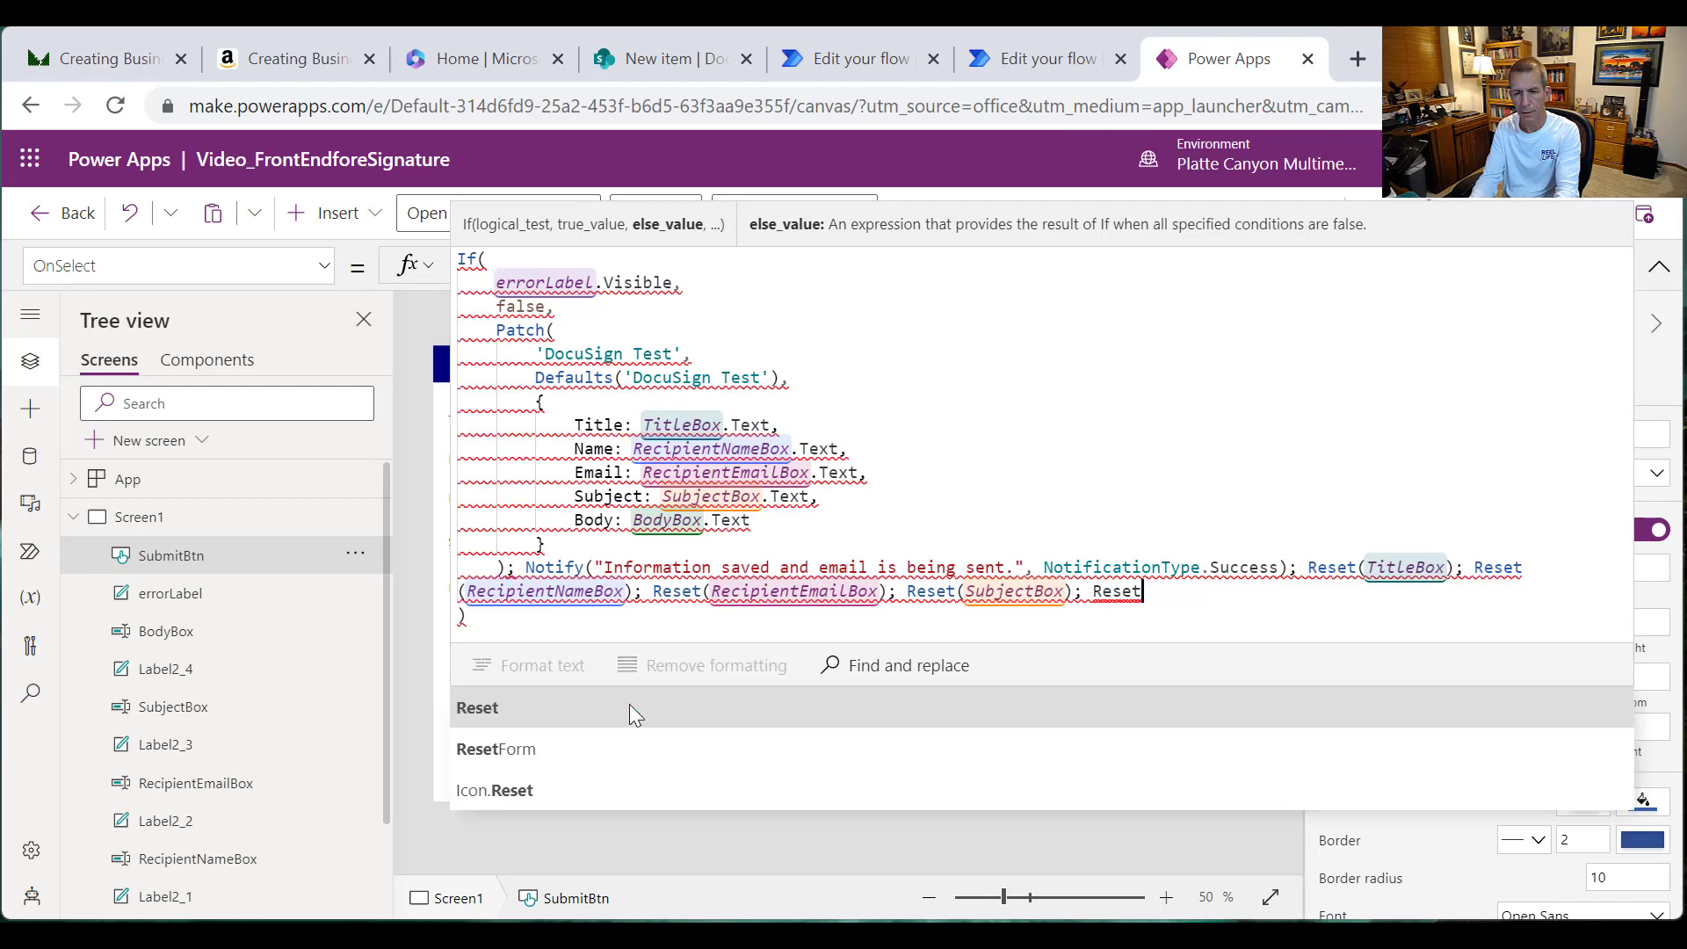
{"action": "type", "text": "("}
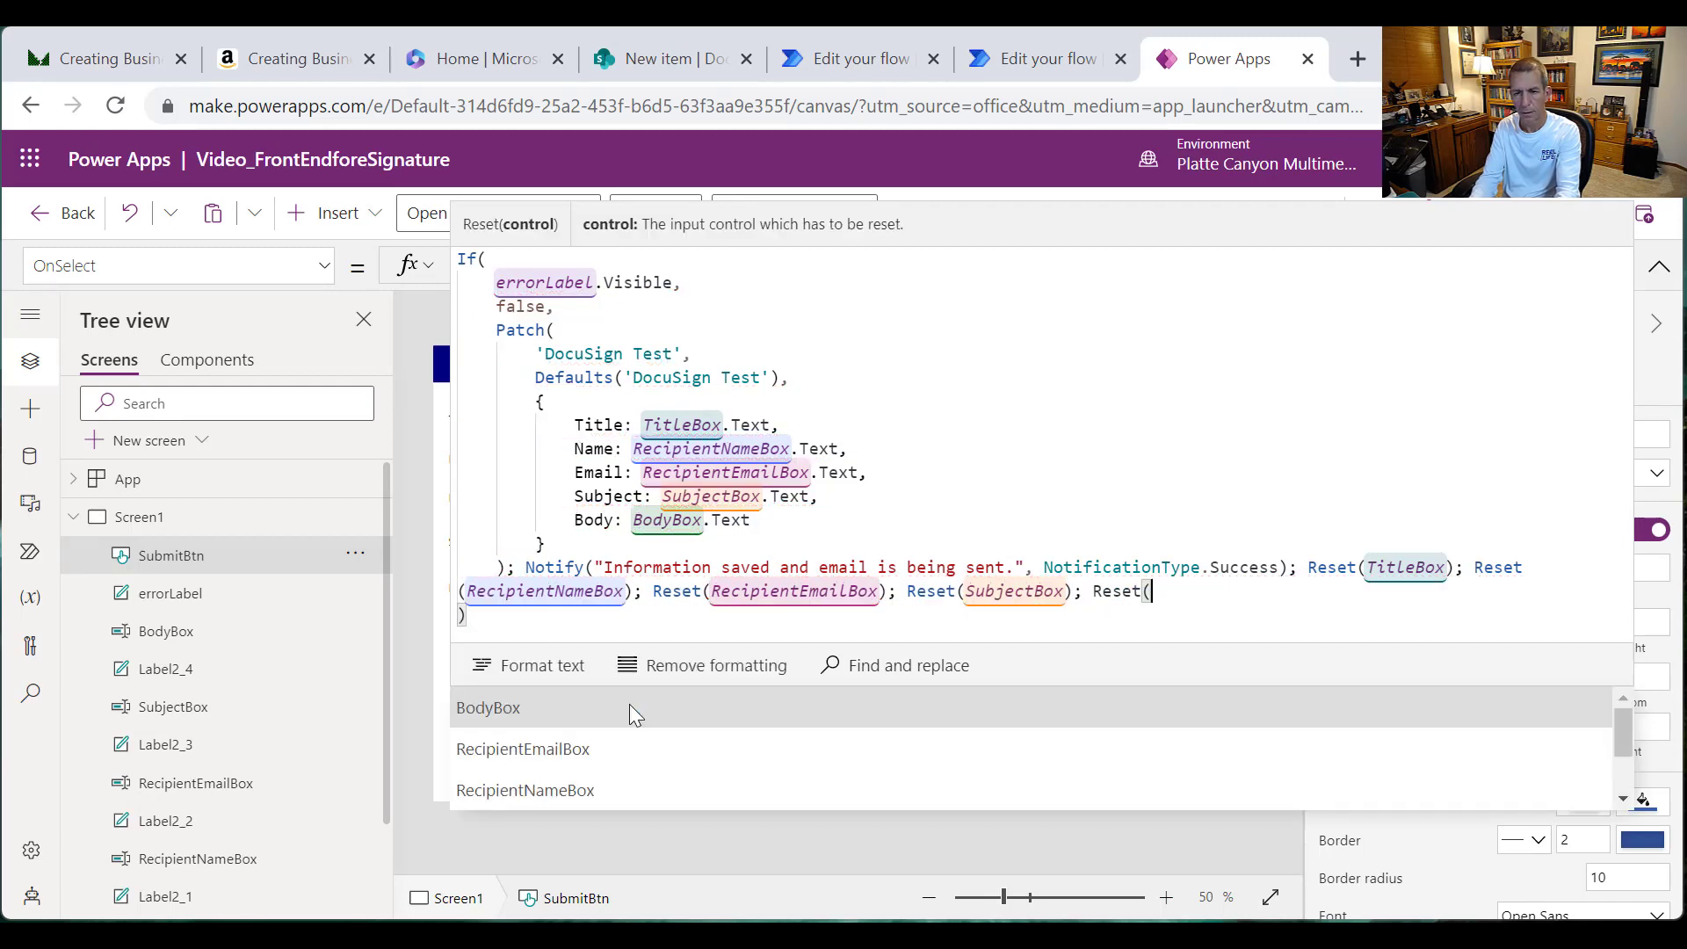
{"action": "type", "text": "BodyBox)"}
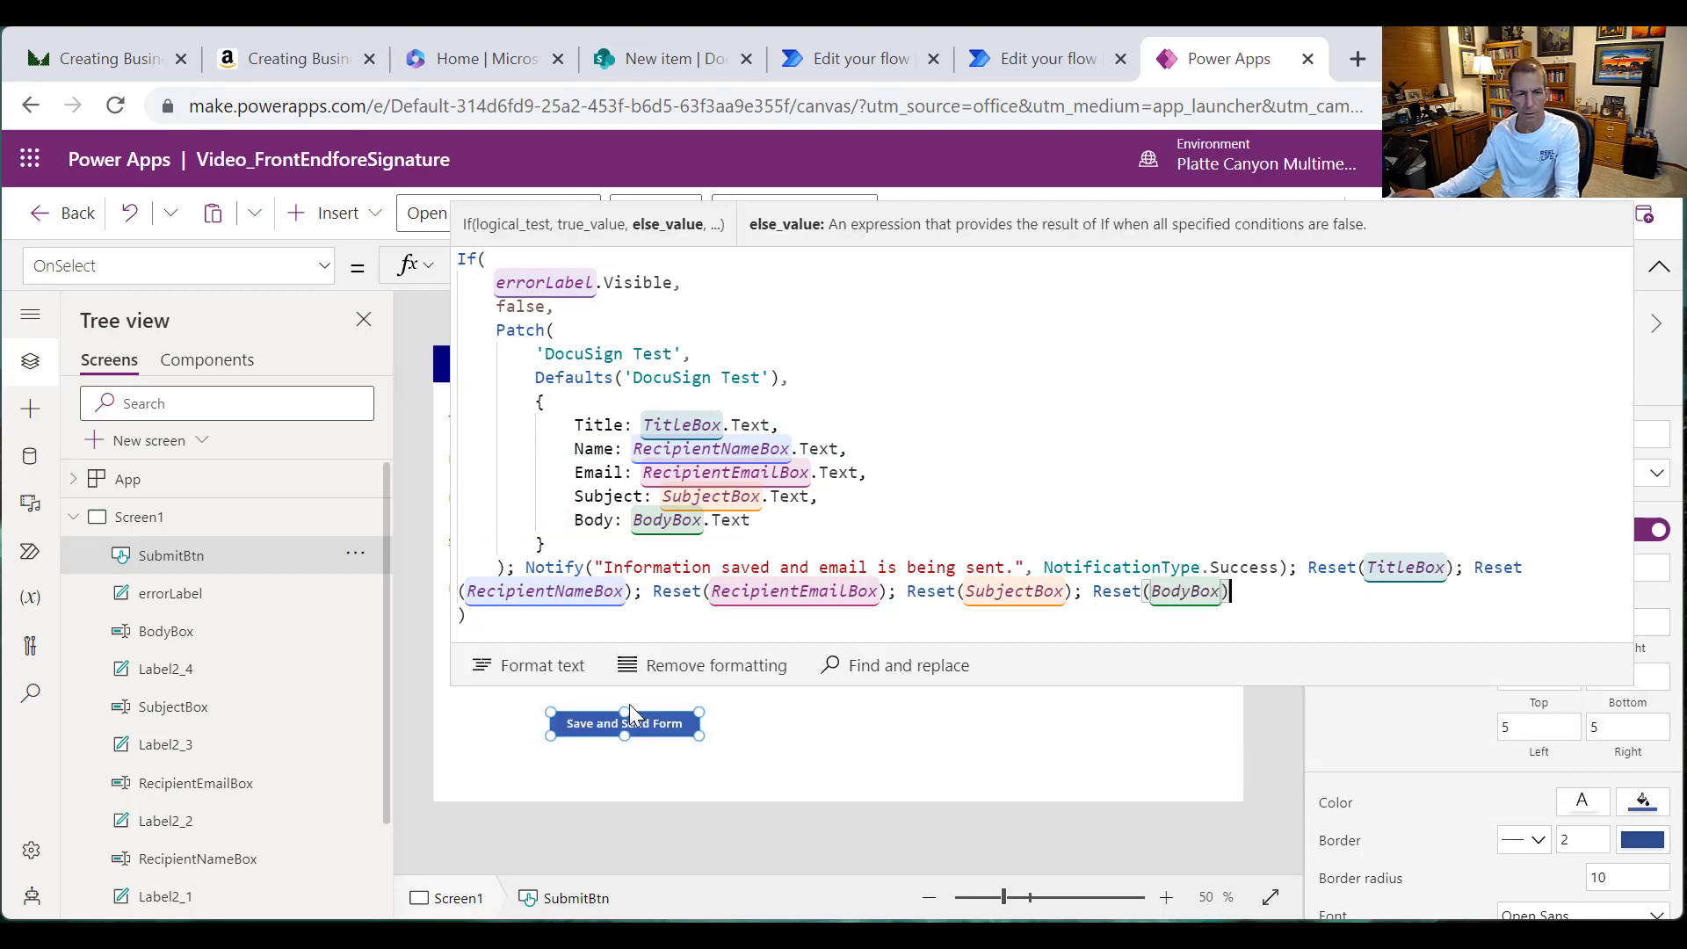
Step: Format the submit formula onto indented lines, save the app, and collapse the formula bar
{"action": "left_click", "coordinate": [541, 667]}
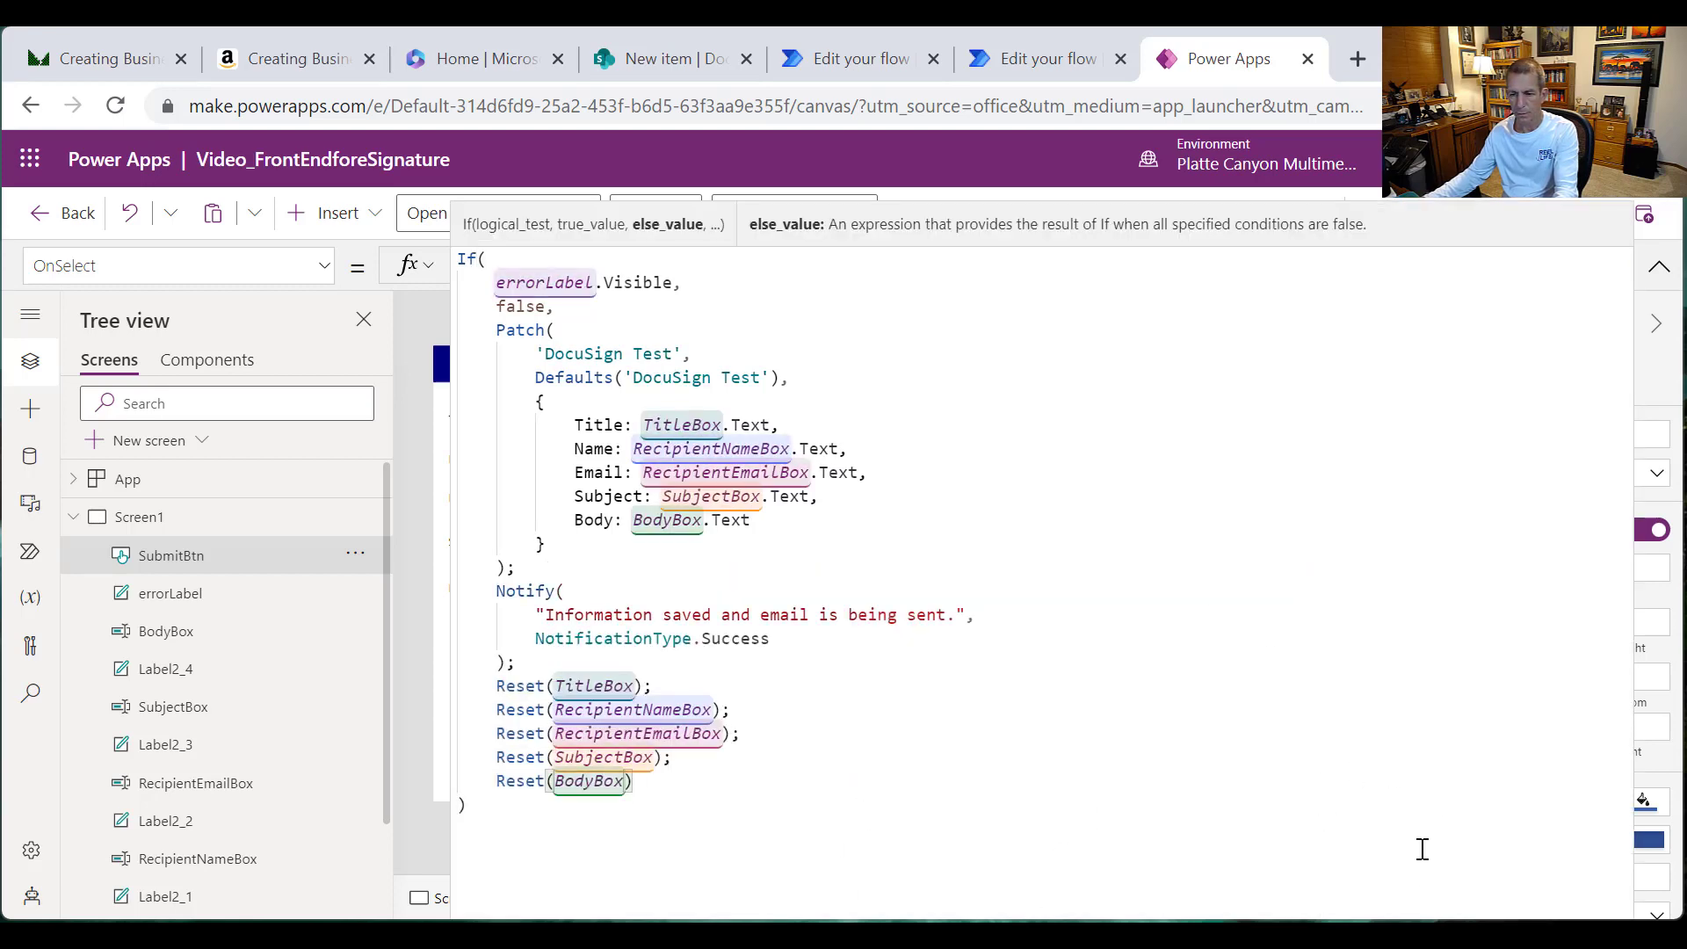
{"action": "left_click", "coordinate": [1616, 225]}
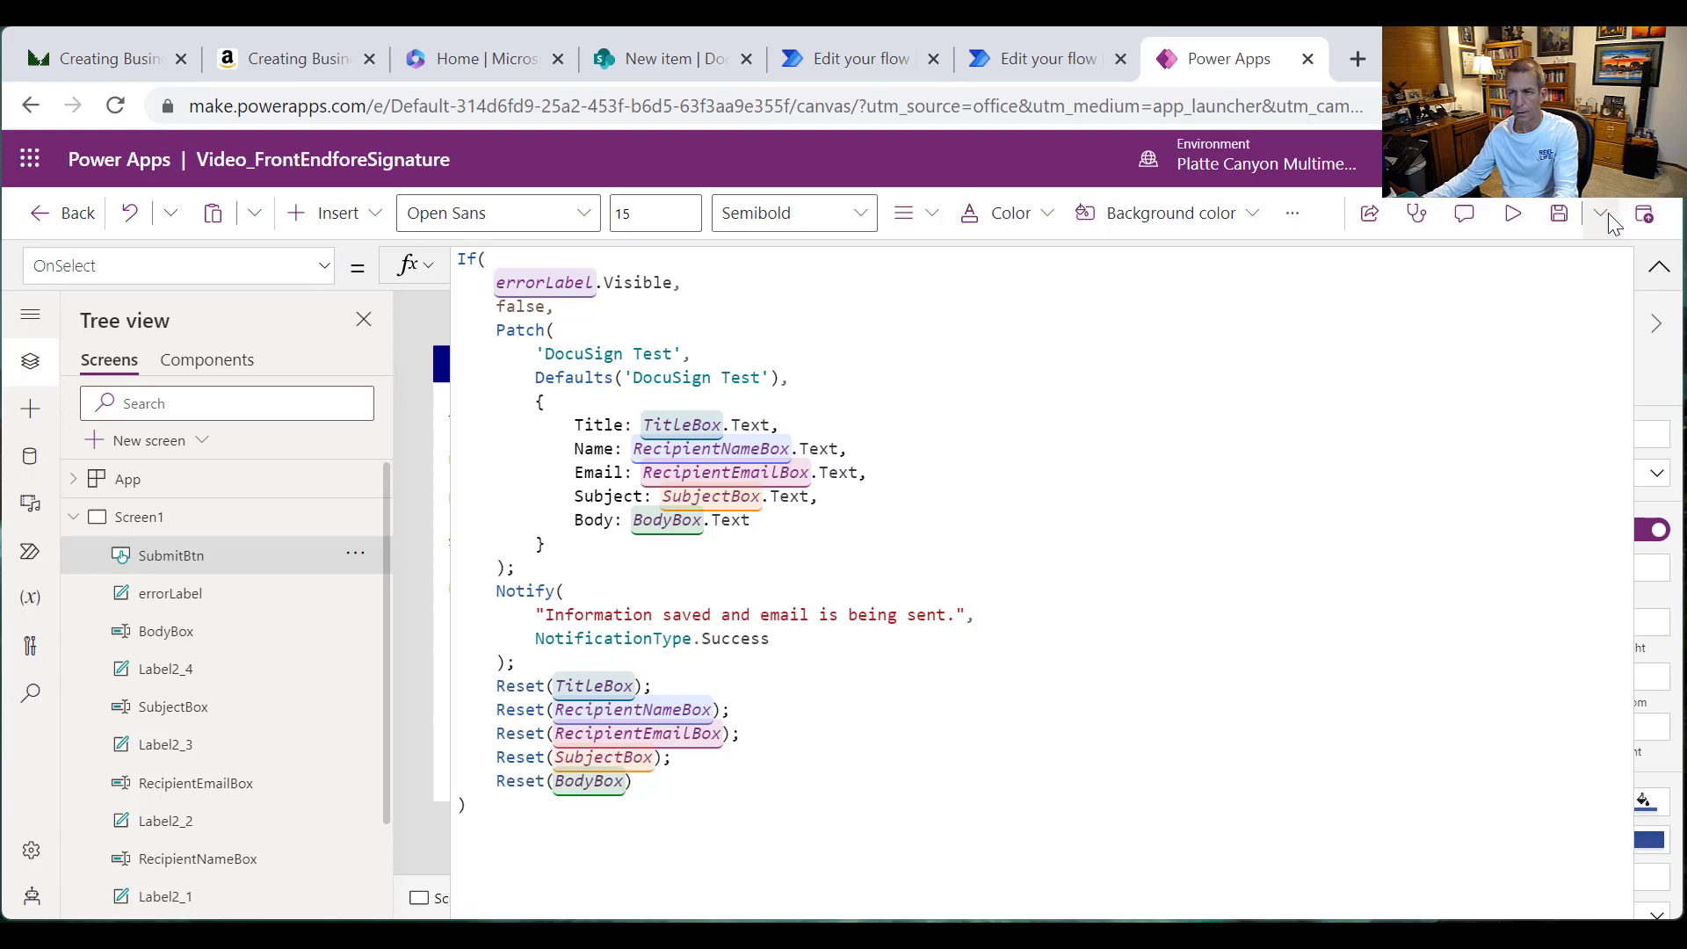
{"action": "left_click", "coordinate": [1604, 227]}
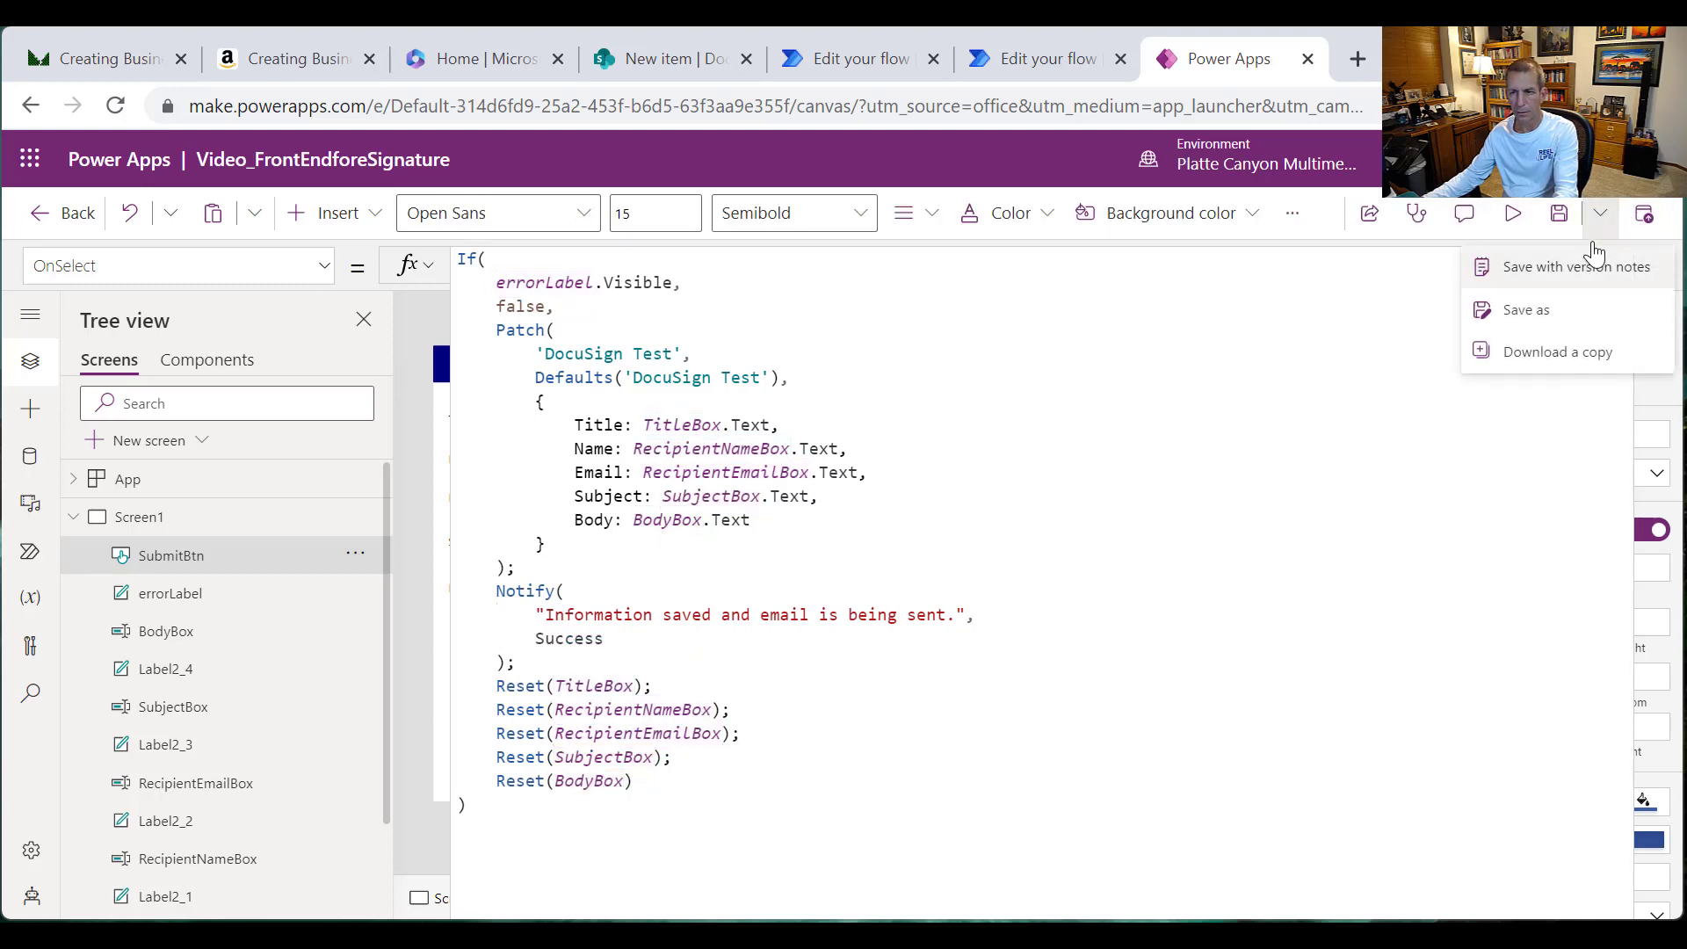
{"action": "left_click", "coordinate": [1204, 375]}
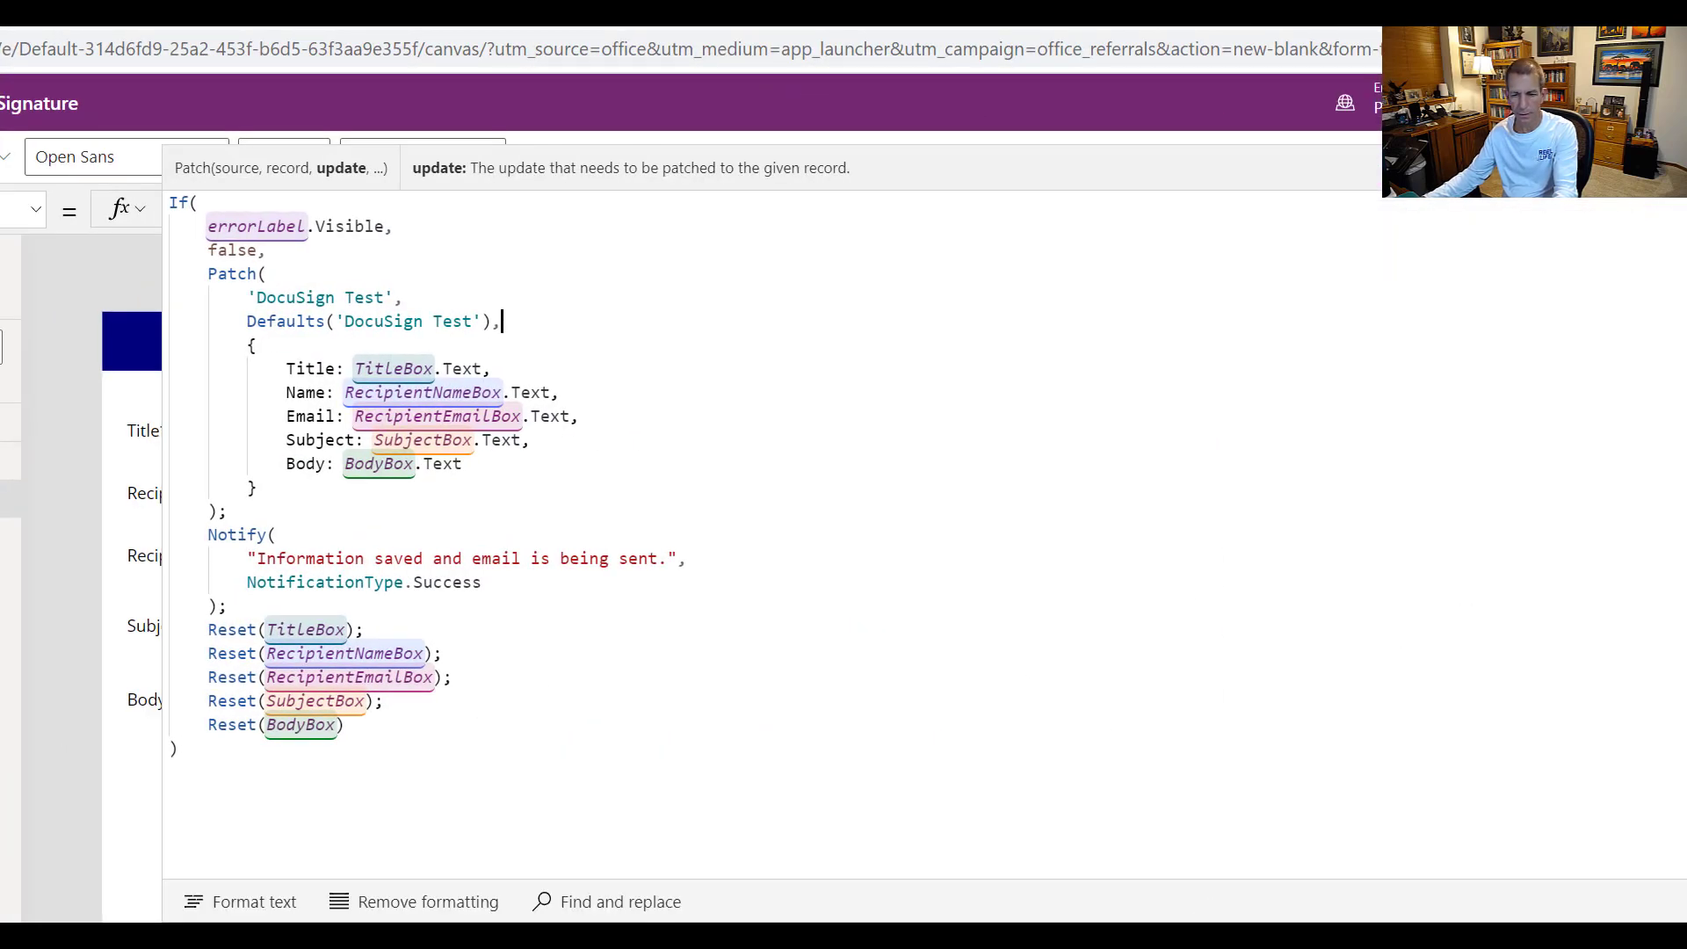
{"action": "left_click_drag", "start_coordinate": [1208, 910], "coordinate": [1193, 602]}
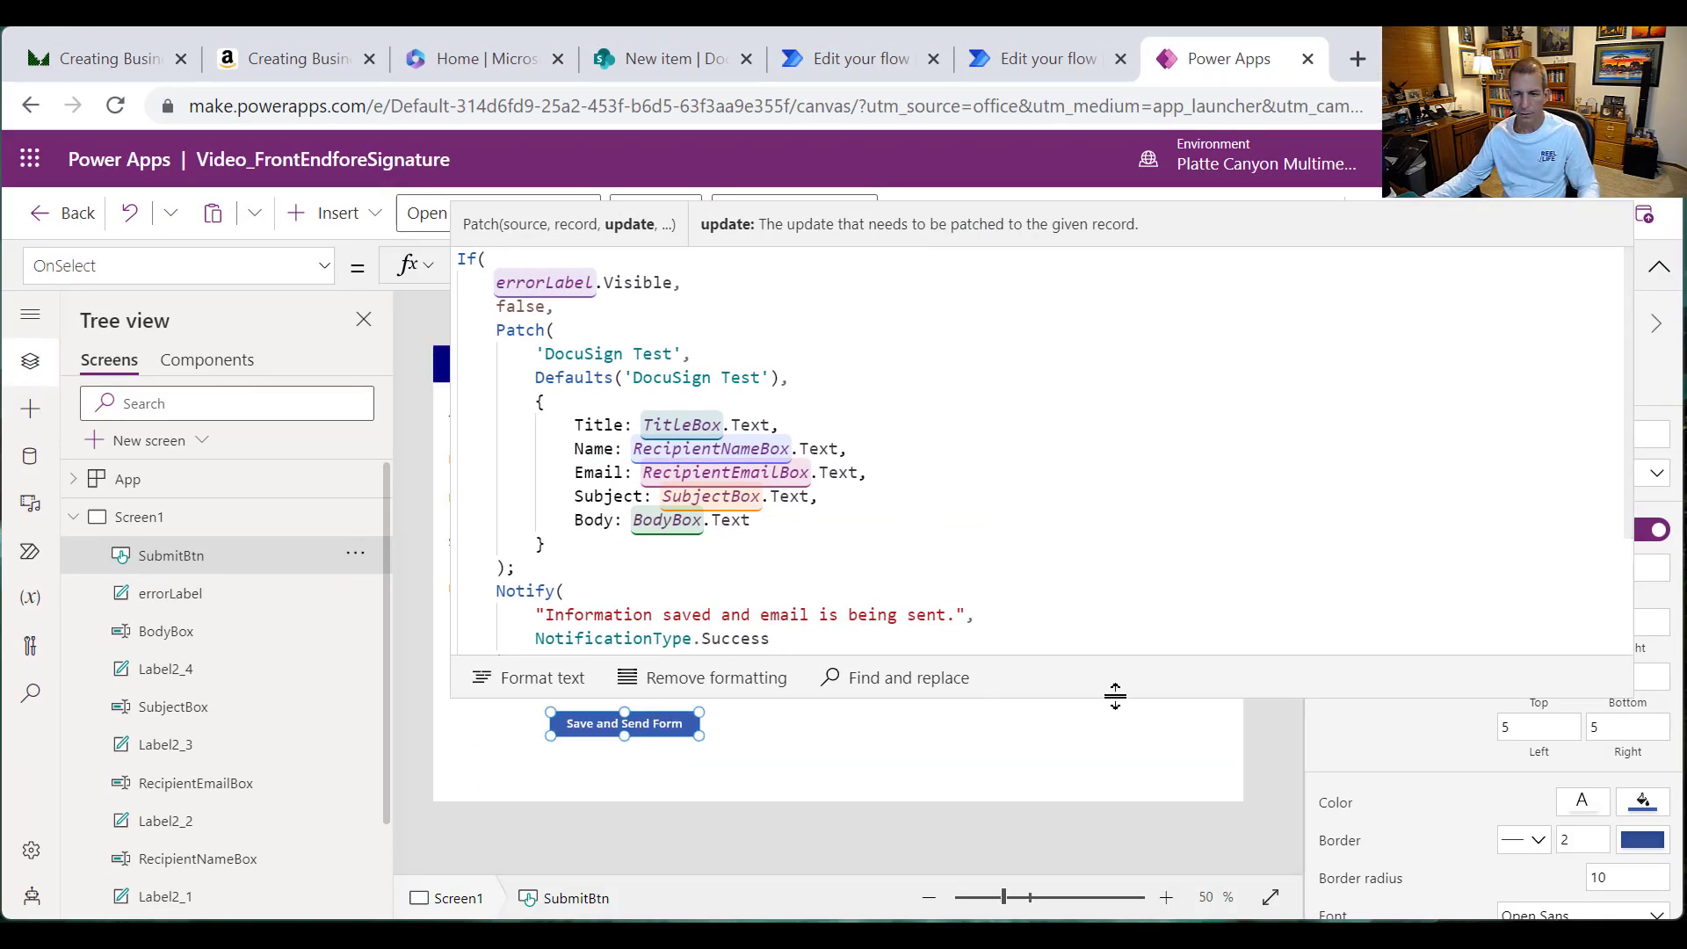
{"action": "left_click_drag", "start_coordinate": [1115, 697], "coordinate": [1145, 260]}
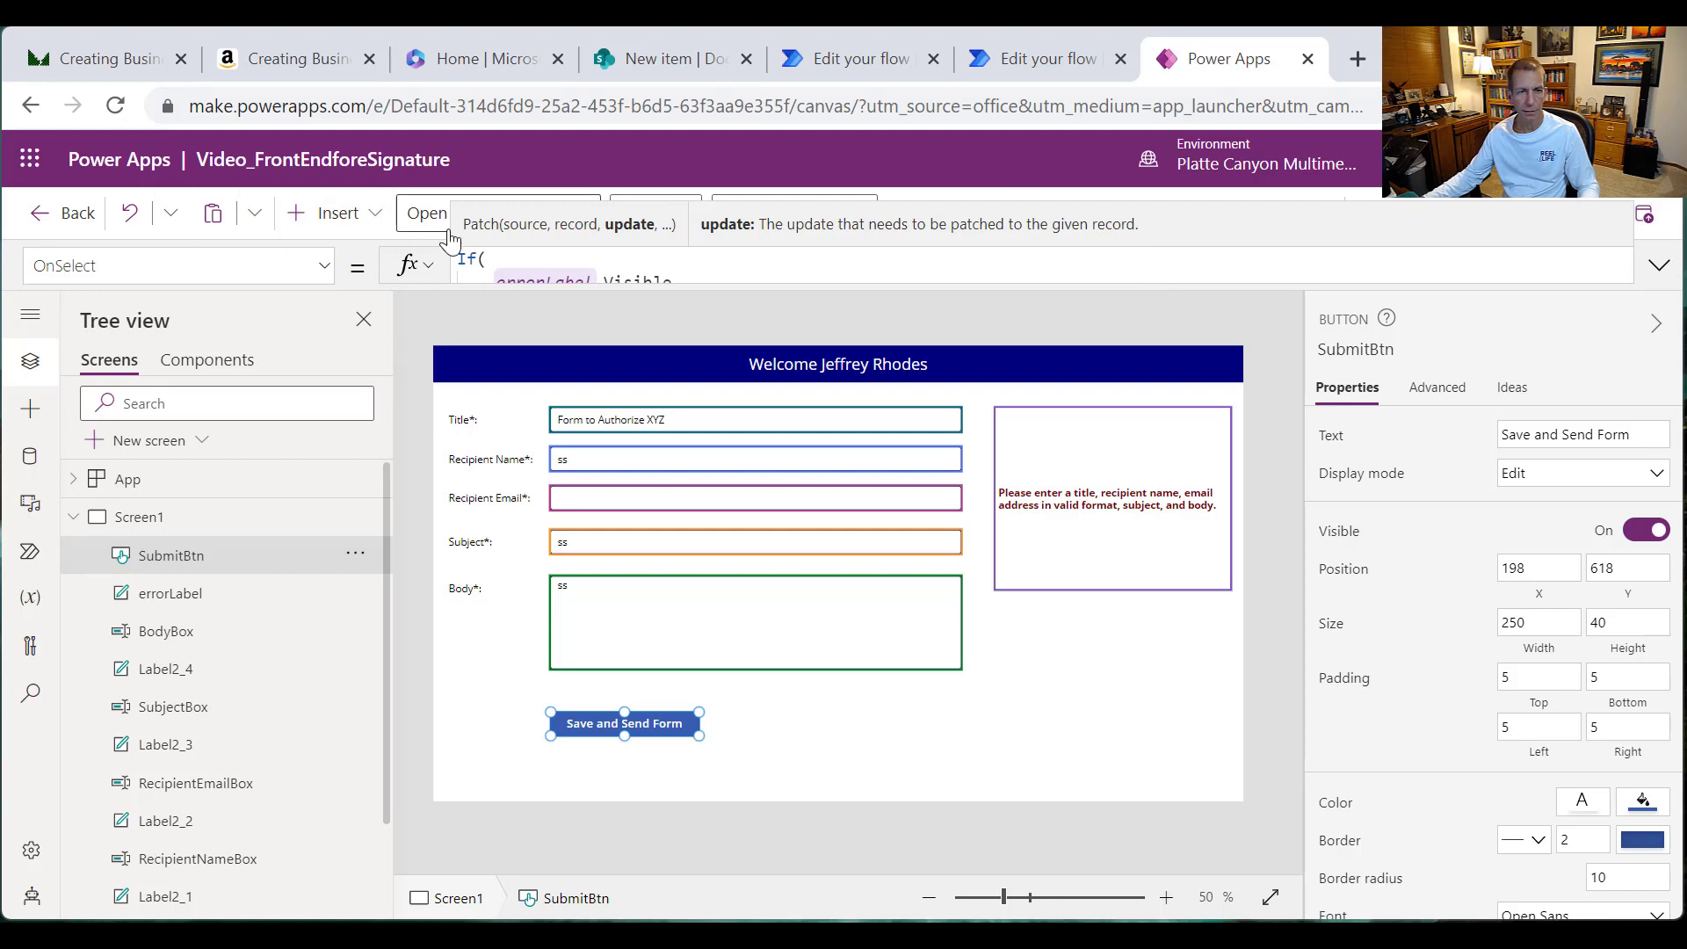
Step: Publish this version of the app and launch it in preview
{"action": "left_click", "coordinate": [1659, 239]}
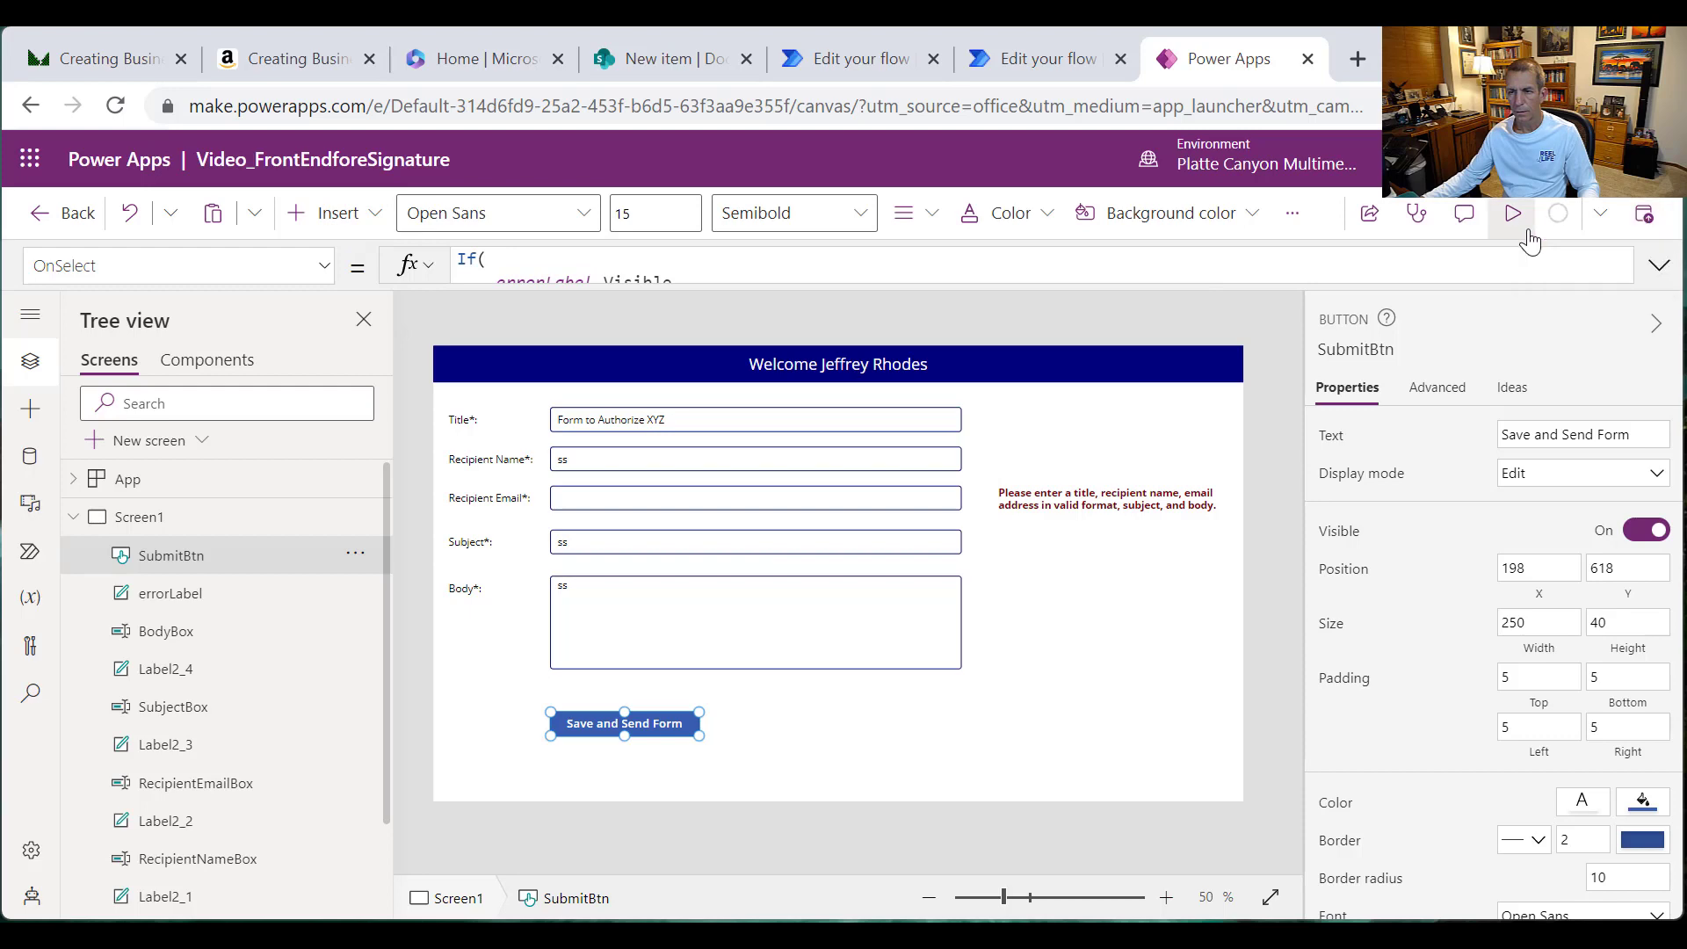
{"action": "left_click", "coordinate": [1648, 230]}
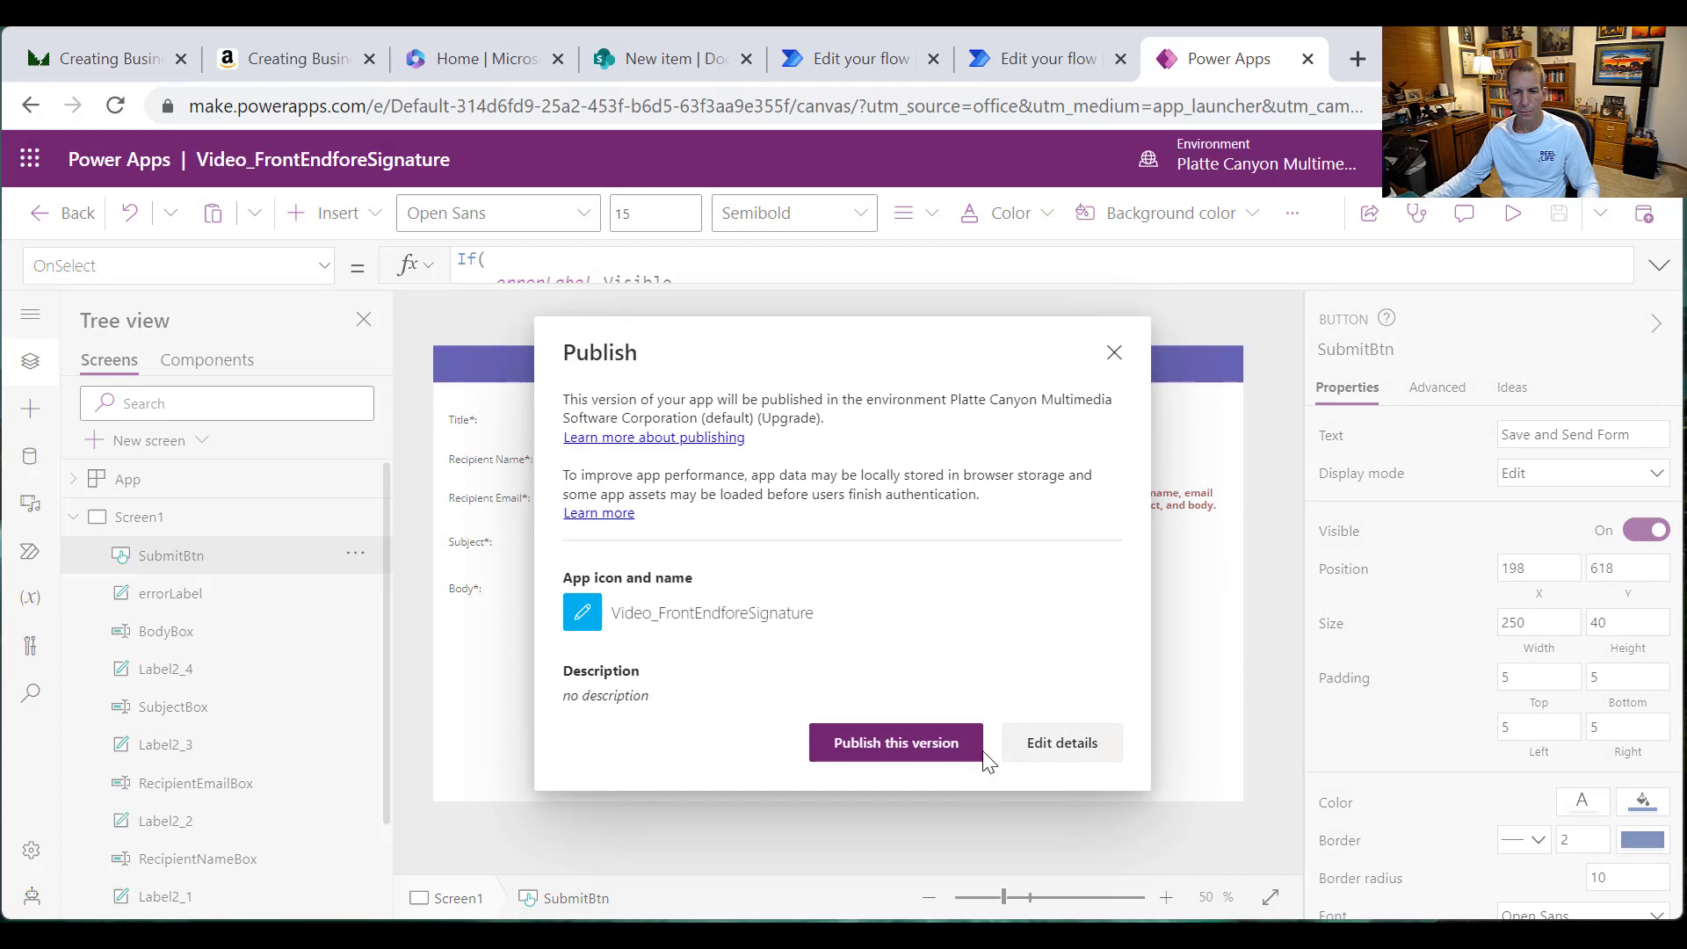
{"action": "left_click", "coordinate": [938, 749]}
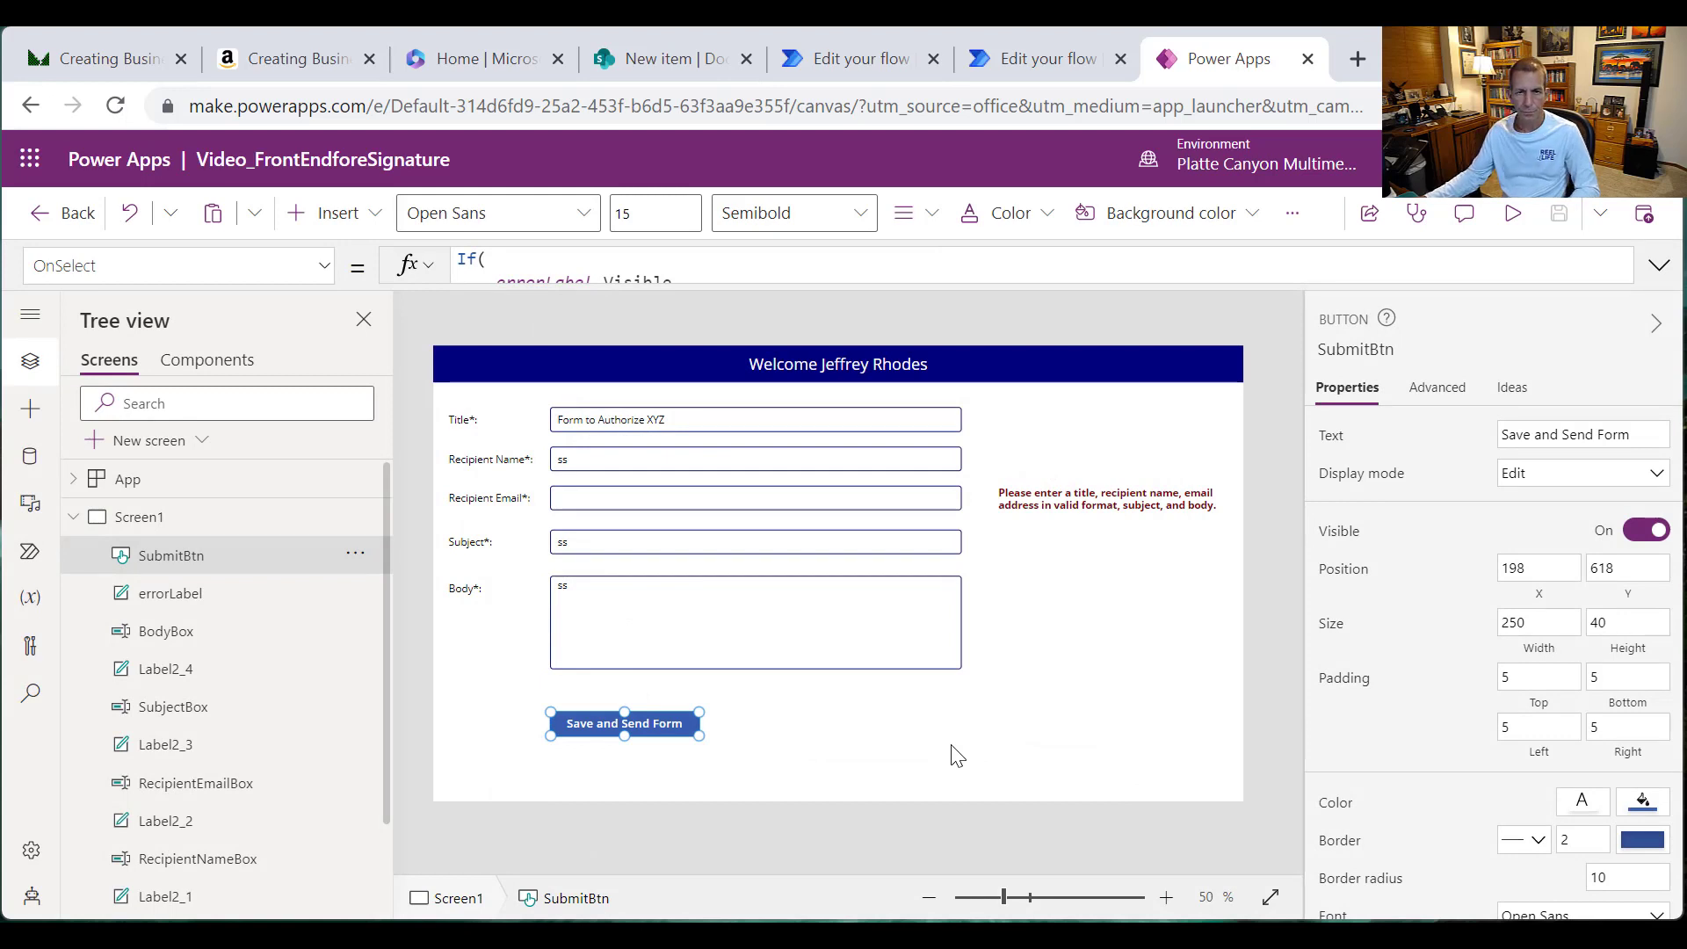
{"action": "left_click", "coordinate": [1526, 222]}
Step: Enter the recipient's full name and e-mail address in the form
{"action": "left_click", "coordinate": [476, 367]}
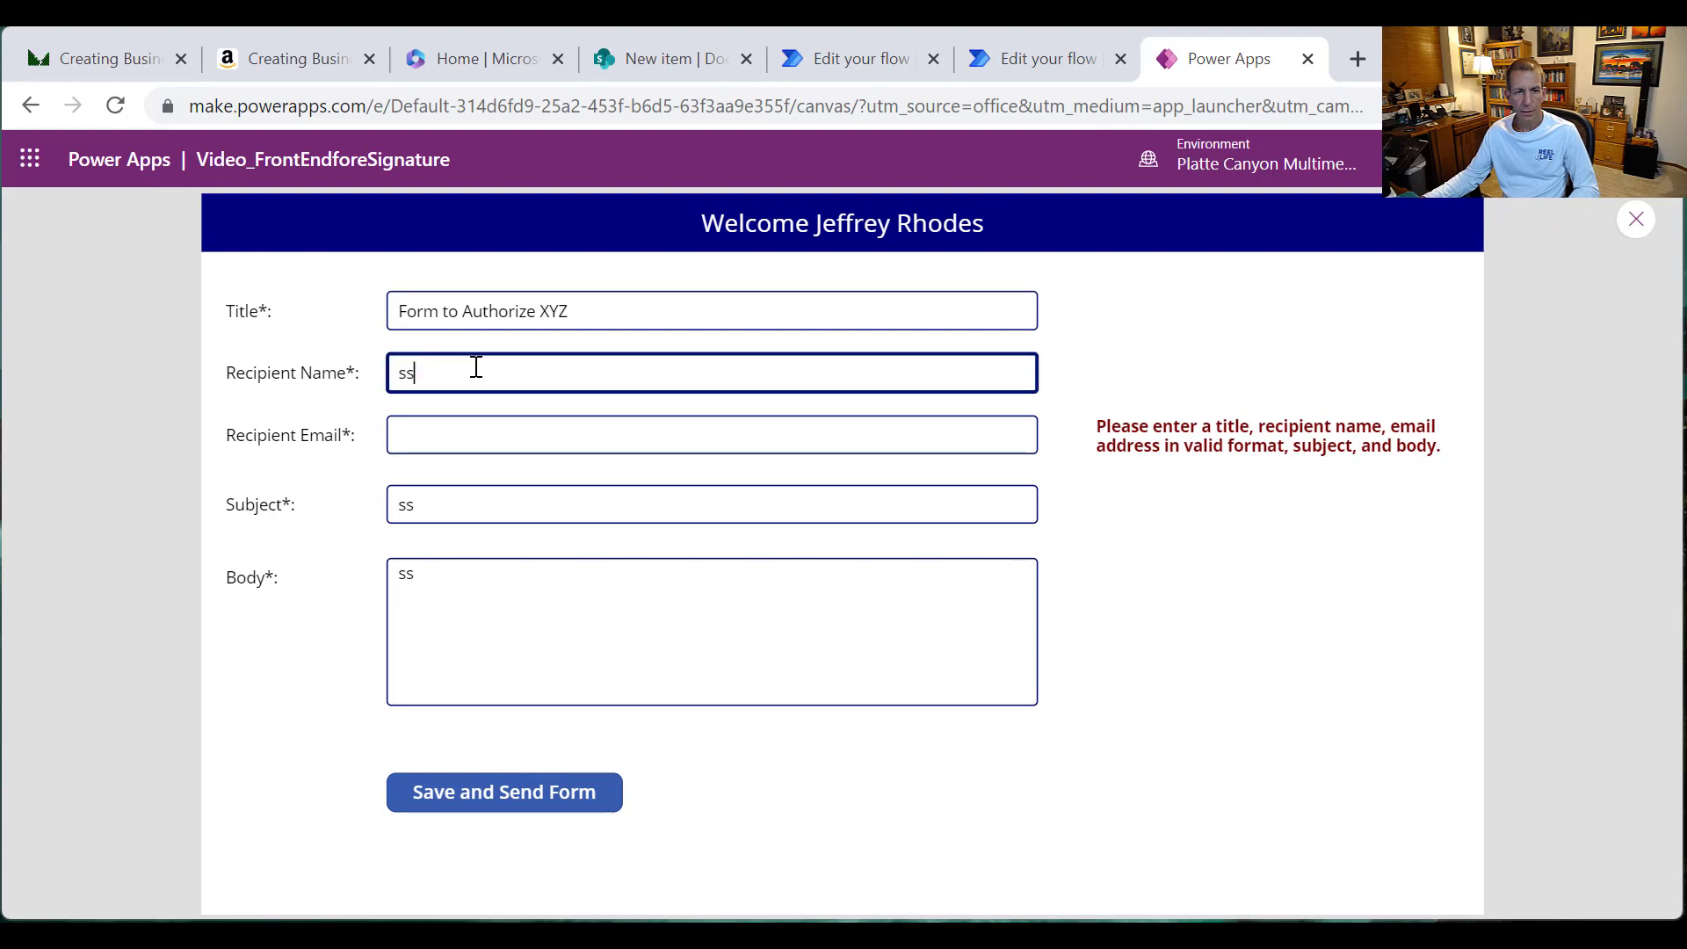
{"action": "left_click_drag", "start_coordinate": [476, 367], "coordinate": [328, 352]}
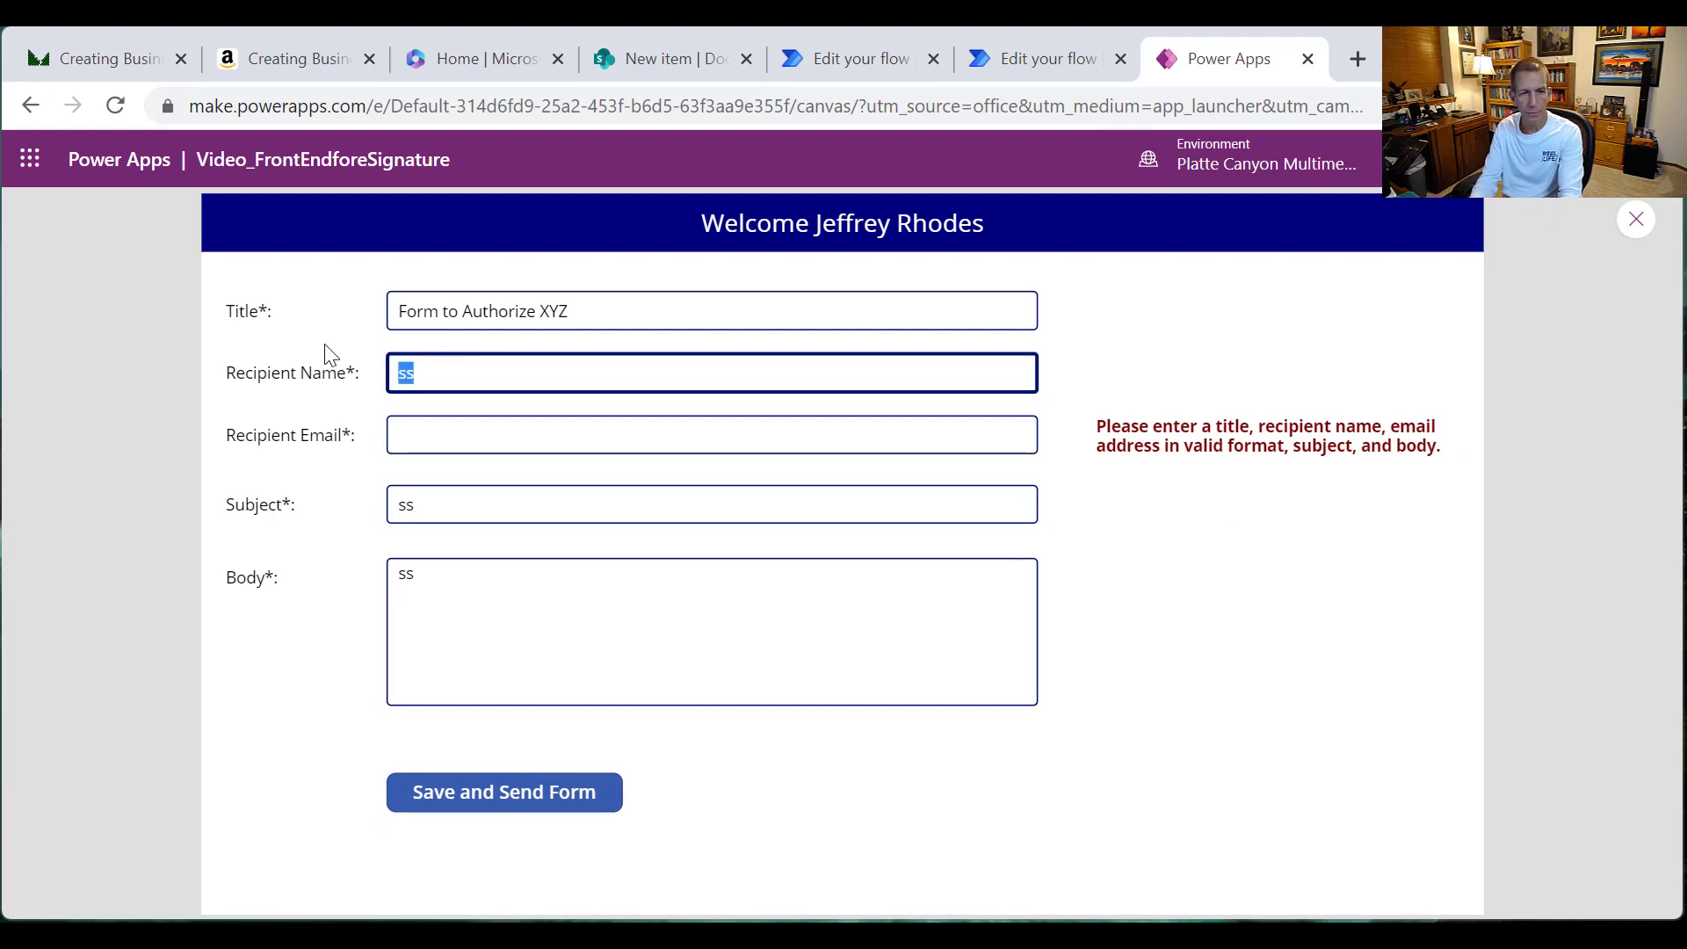
{"action": "type", "text": "Jwef"}
{"action": "key", "text": "BackSpace"}
{"action": "key", "text": "BackSpace"}
{"action": "key", "text": "BackSpace"}
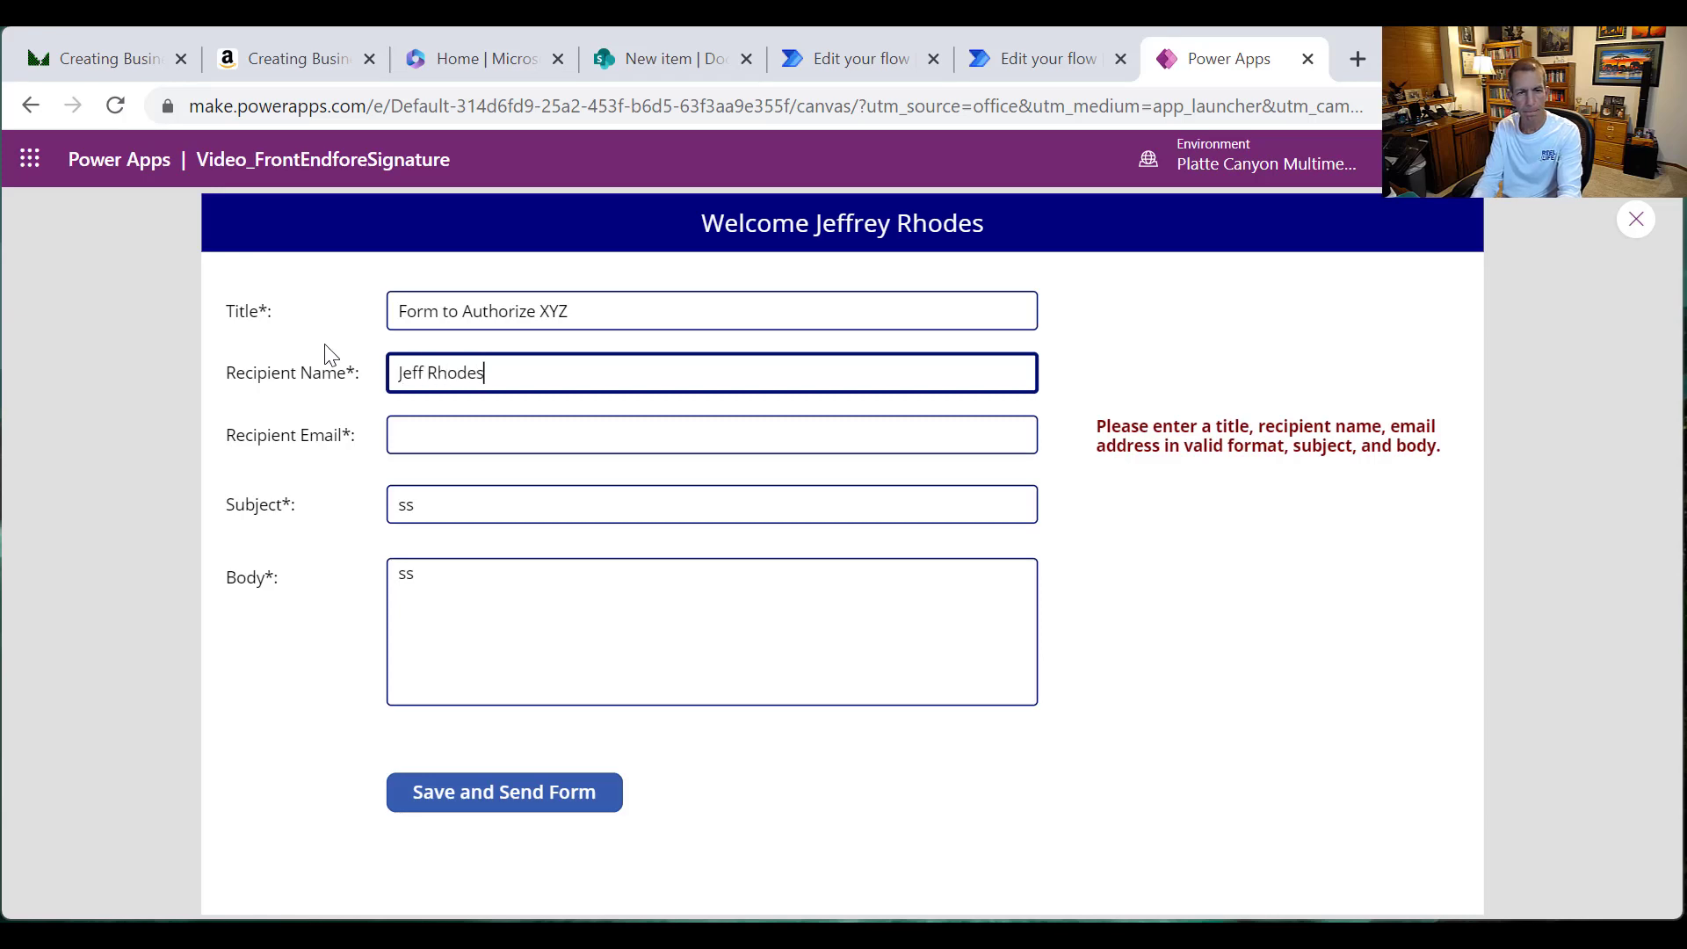
{"action": "key", "text": "Tab"}
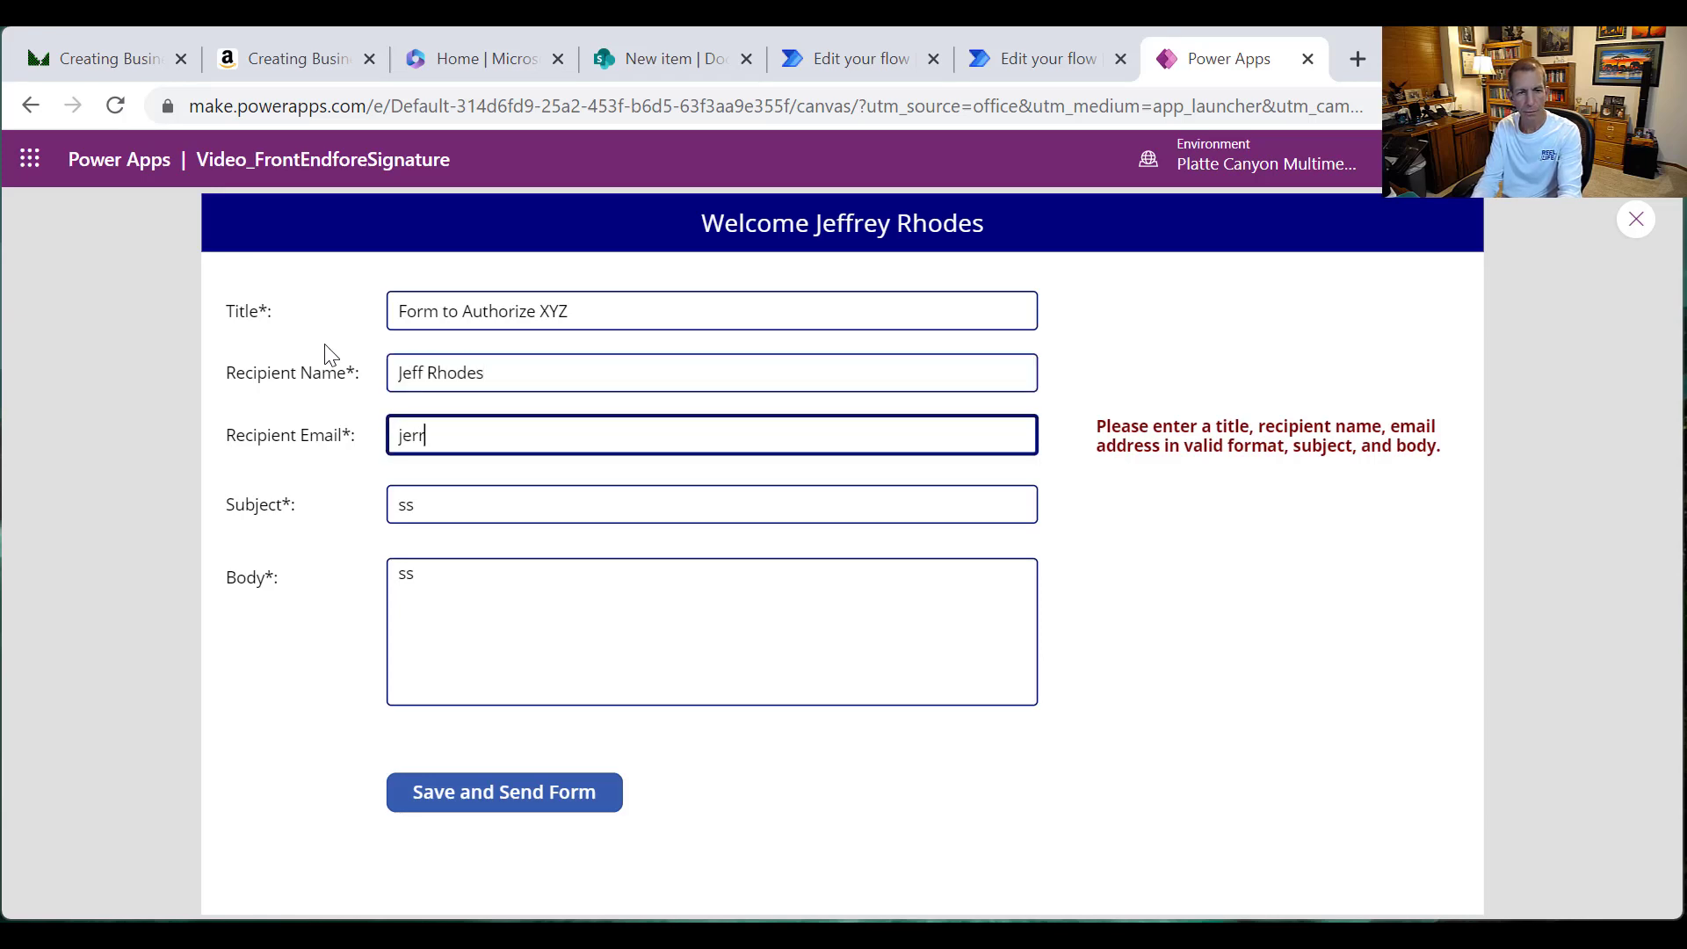
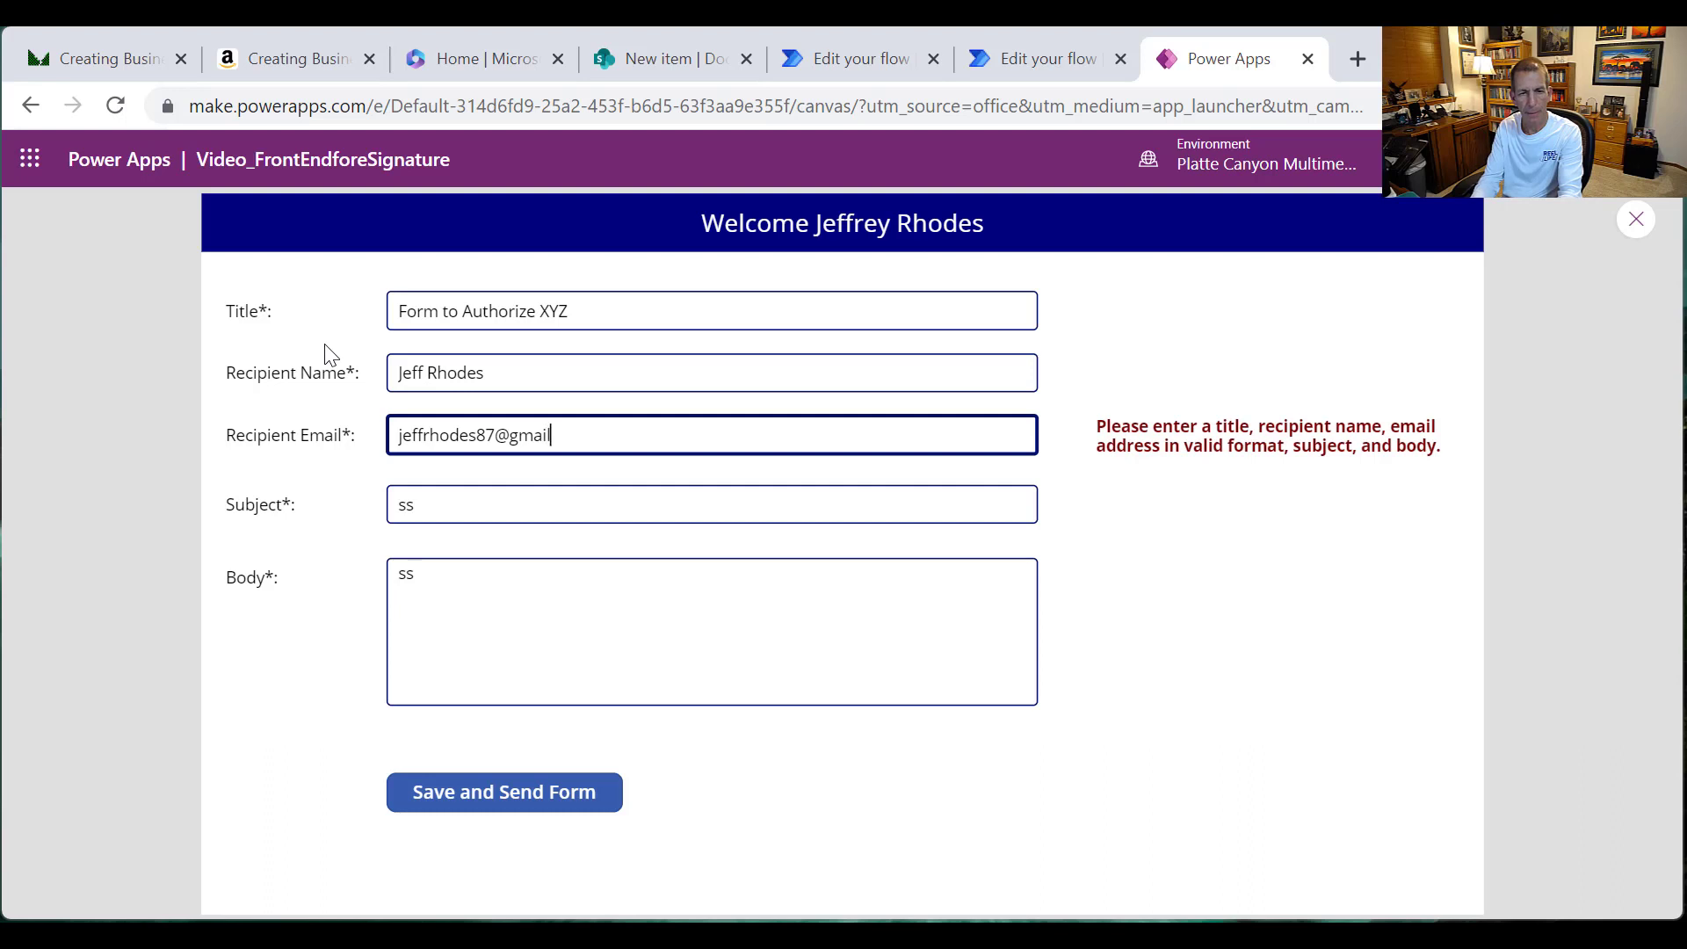
{"action": "key", "text": "Tab"}
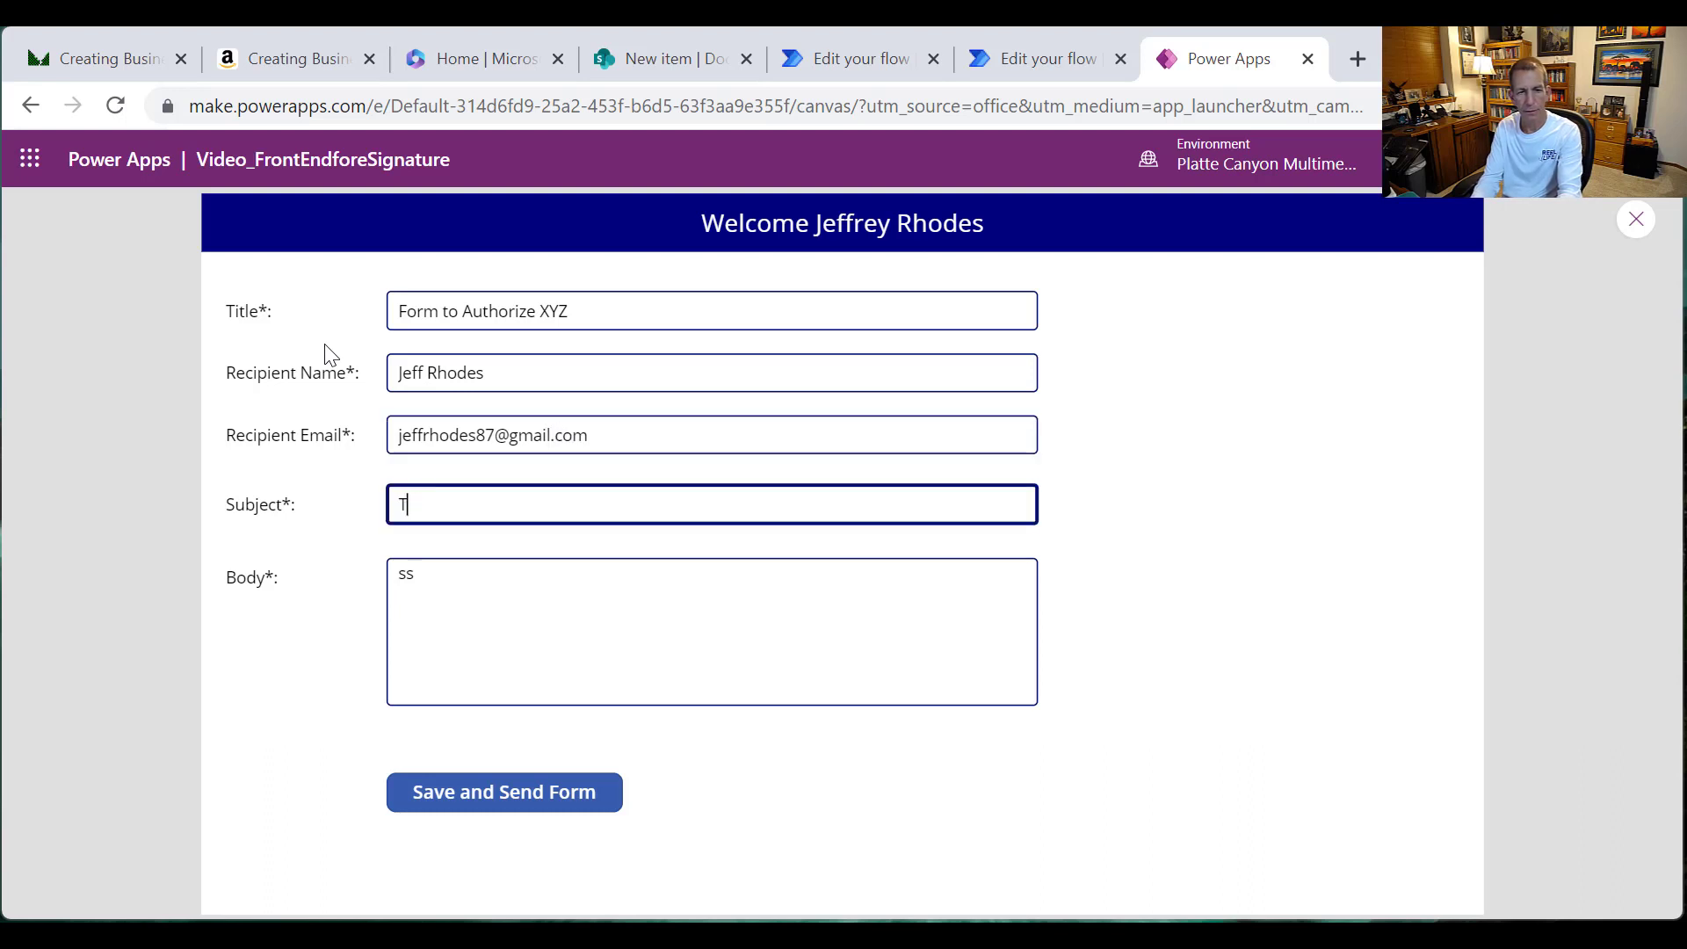
Step: Enter subject 'Test from Power Apps Video' and body 'Test Body from Video' / 'Line 3', then submit
{"action": "type", "text": "Test from Power Apps Video"}
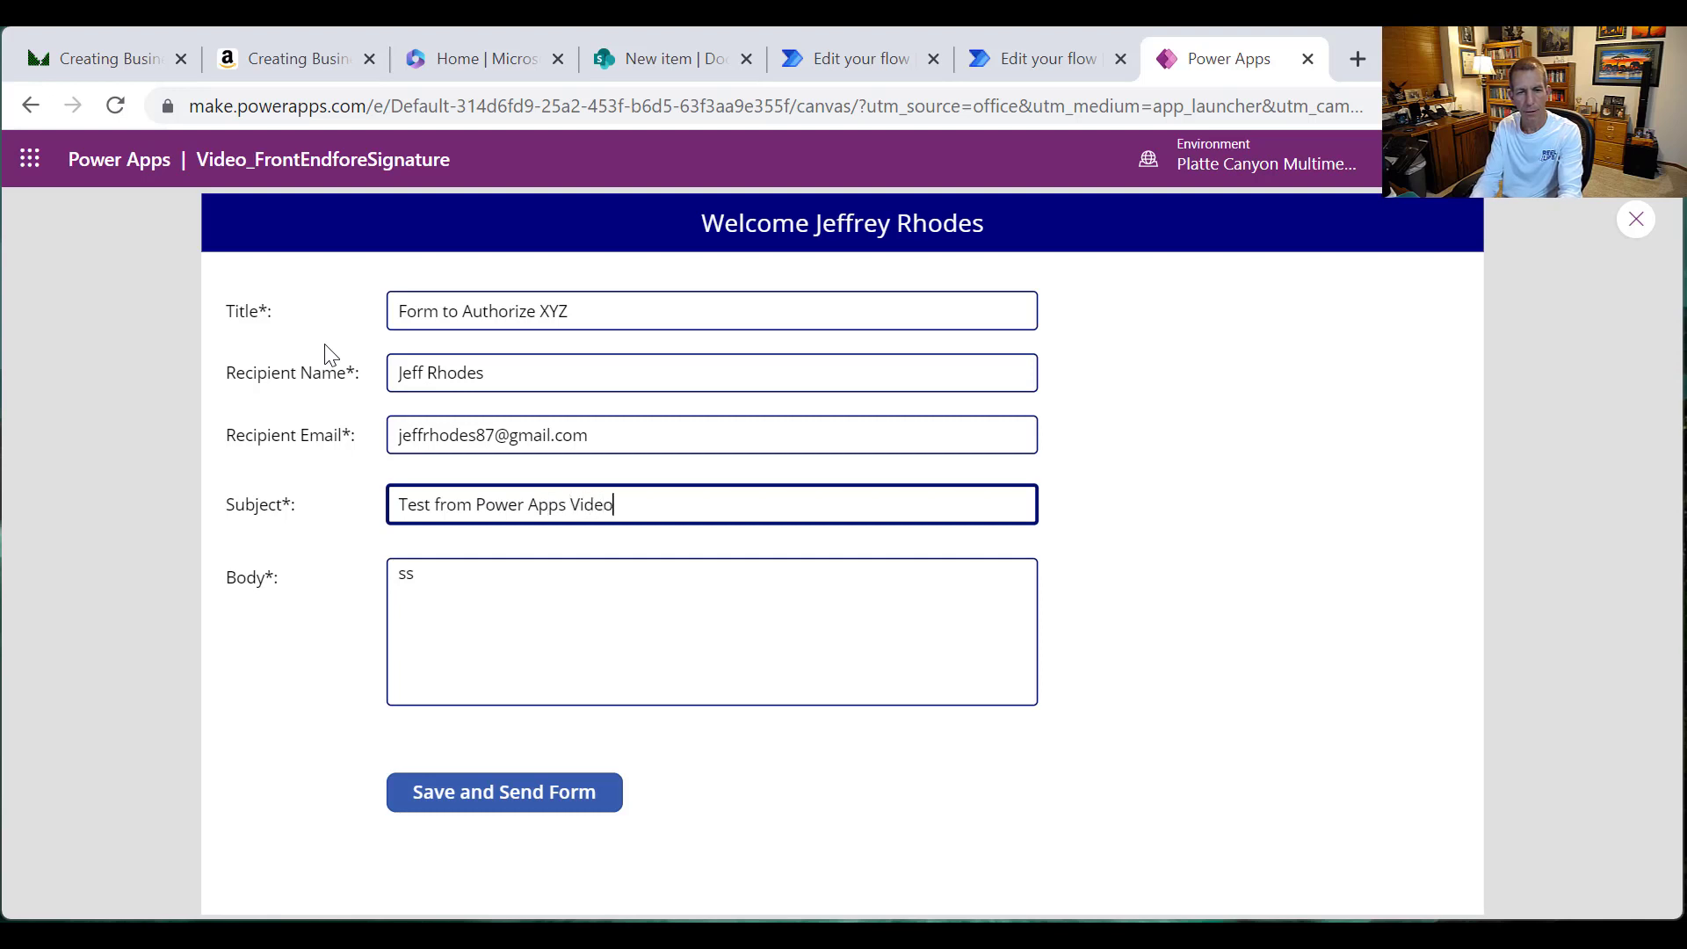
{"action": "key", "text": "Tab"}
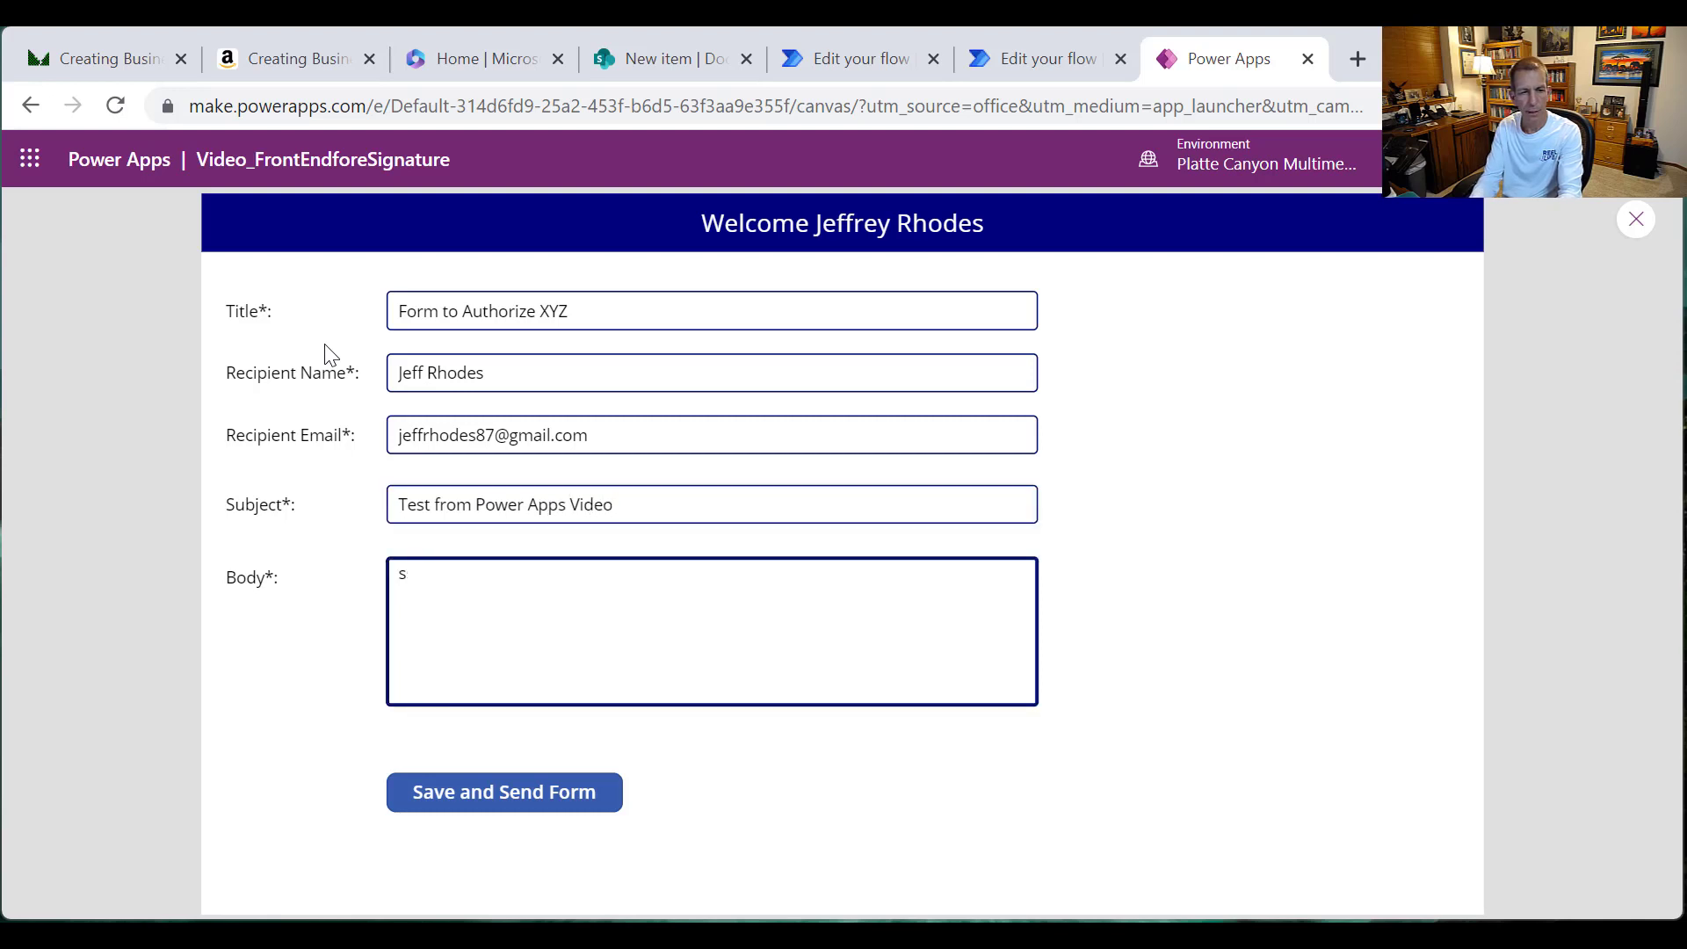
{"action": "key", "text": "BackSpace"}
{"action": "type", "text": "Test Body from"}
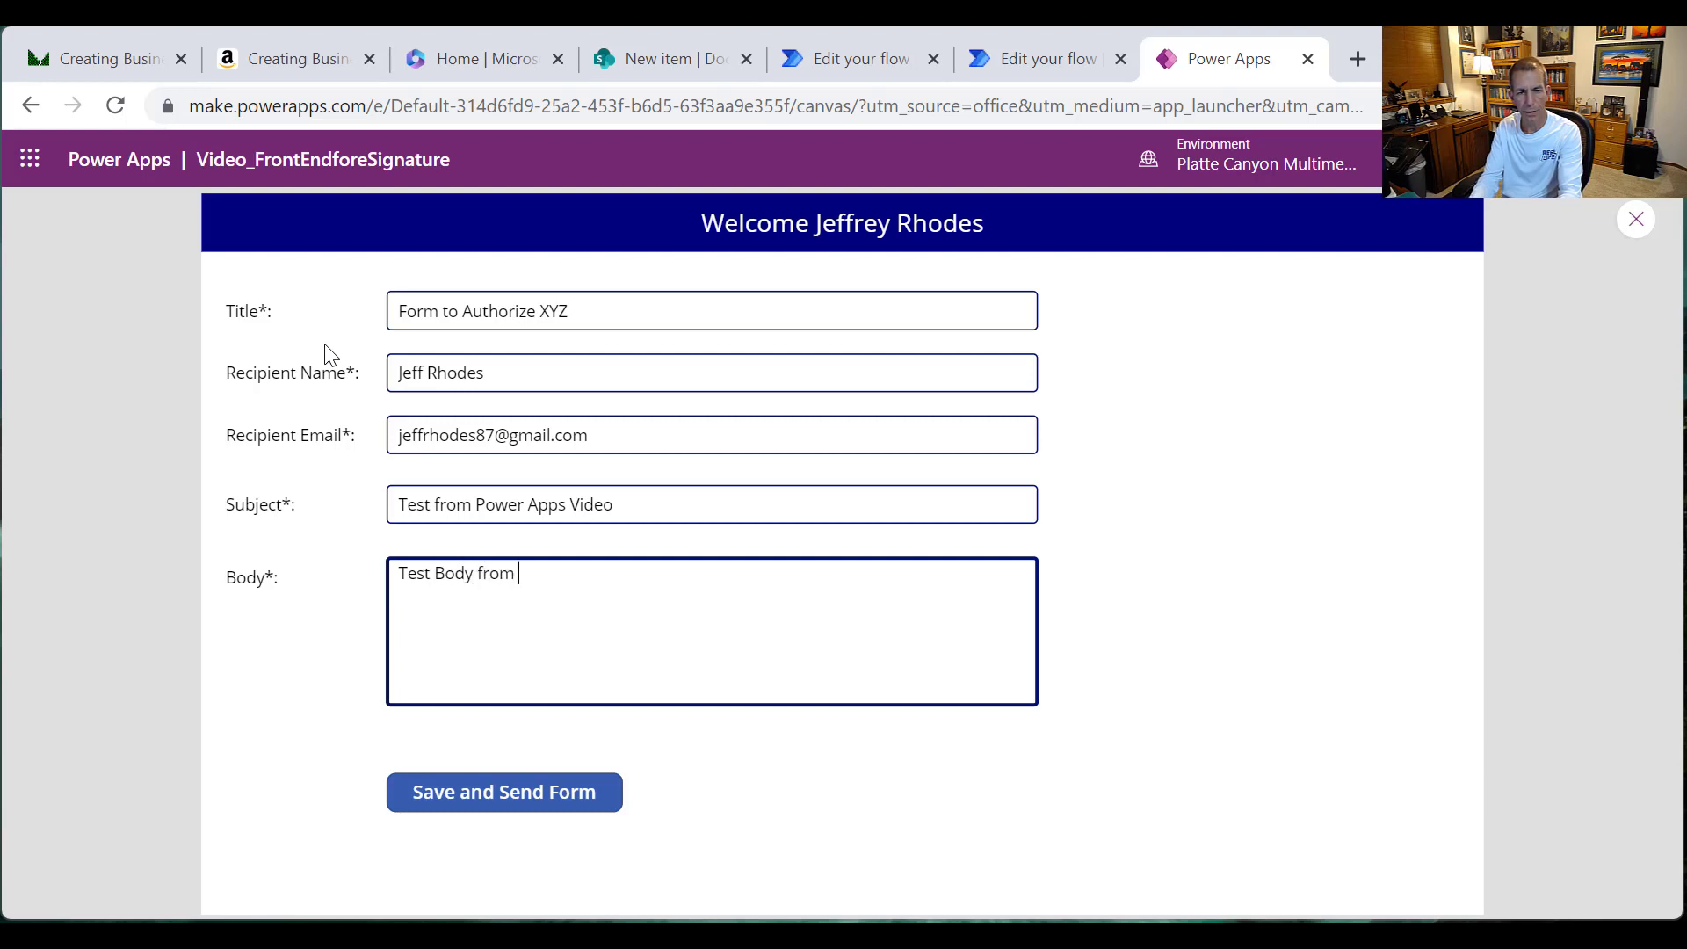
{"action": "type", "text": " Video"}
{"action": "key", "text": "Return"}
{"action": "key", "text": "Return"}
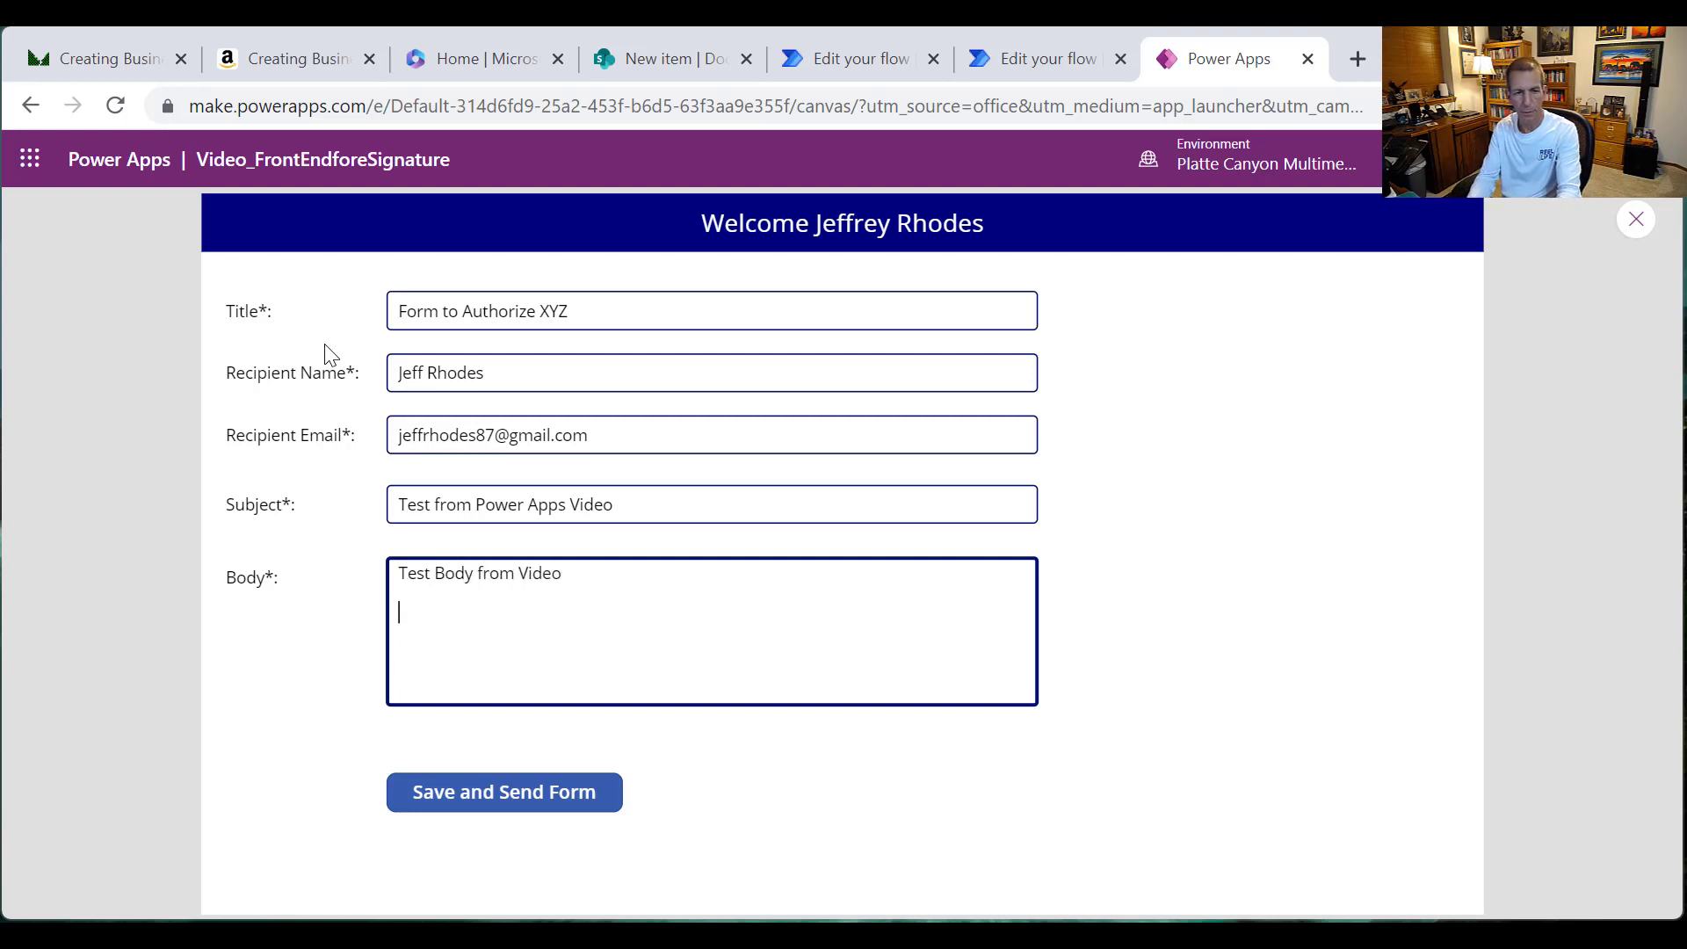
{"action": "type", "text": "Line 3"}
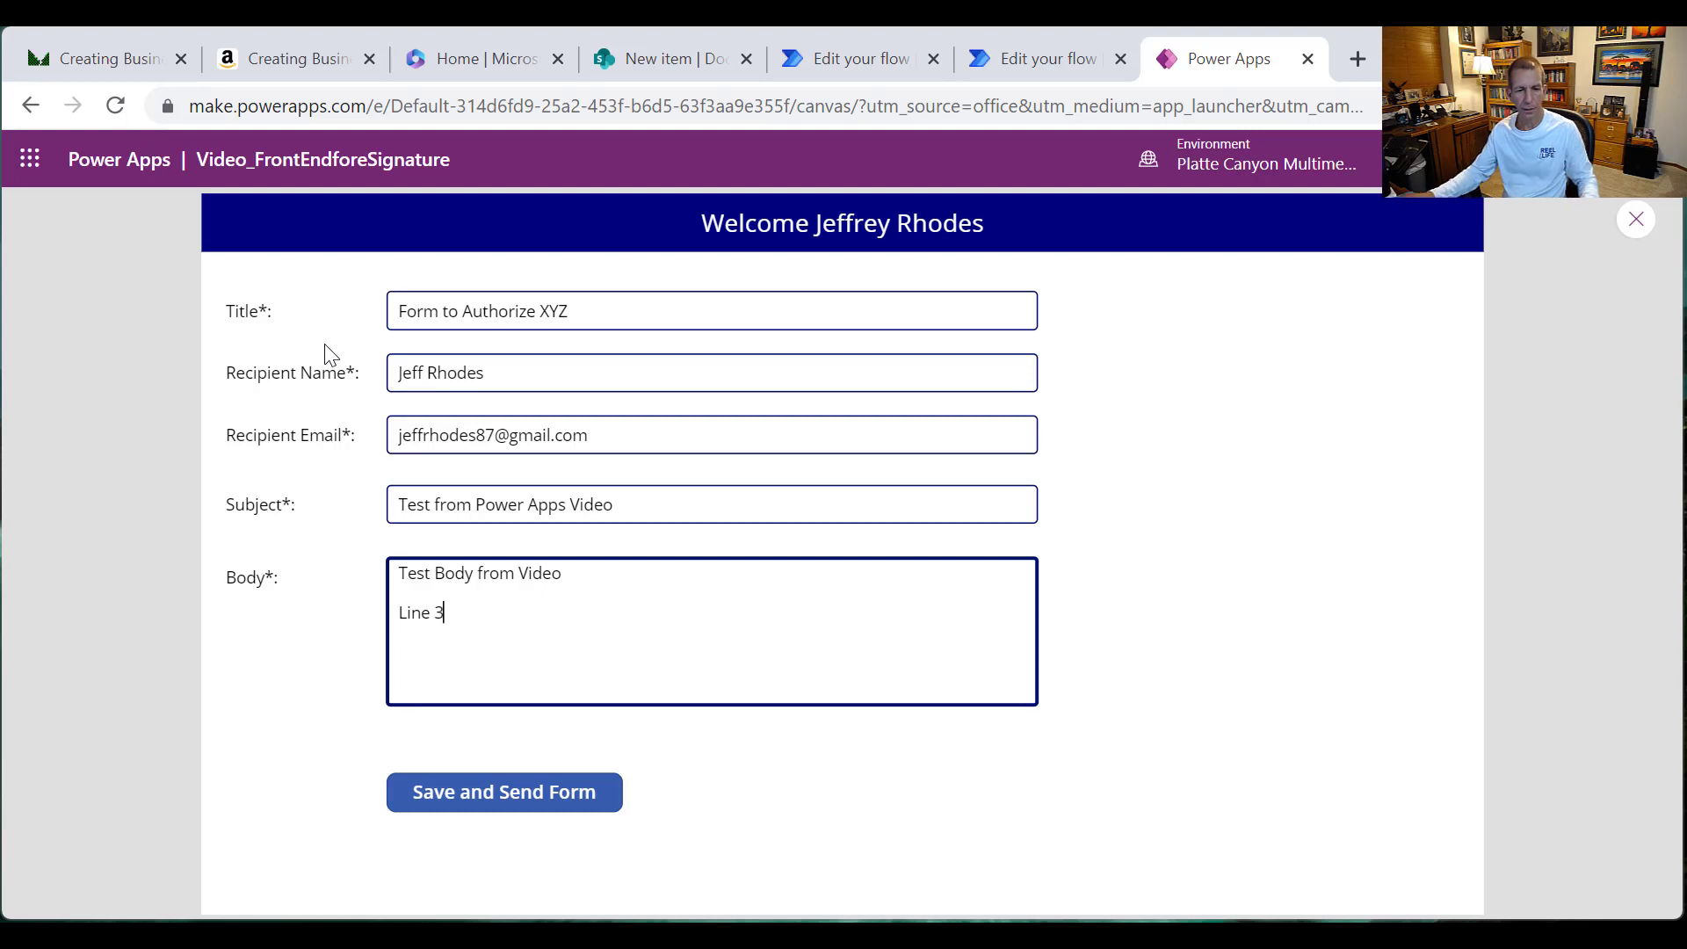
{"action": "left_click", "coordinate": [536, 813]}
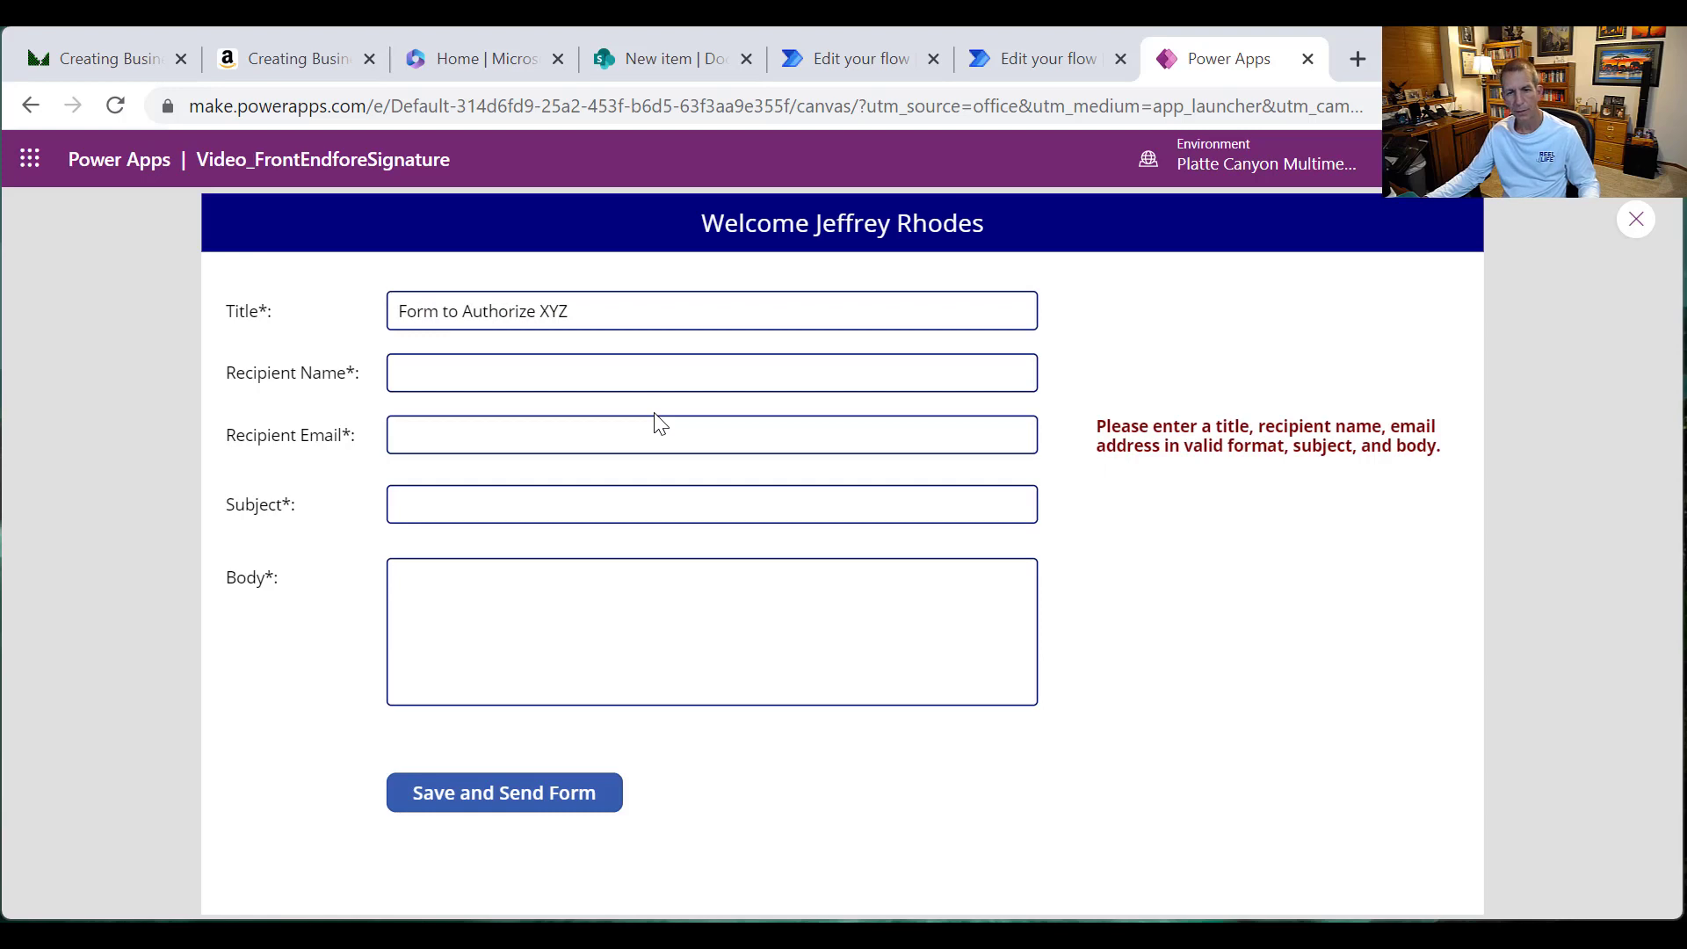
Step: Reload the SharePoint DocuSign Test list until the new submitted item appears
{"action": "left_click", "coordinate": [667, 63]}
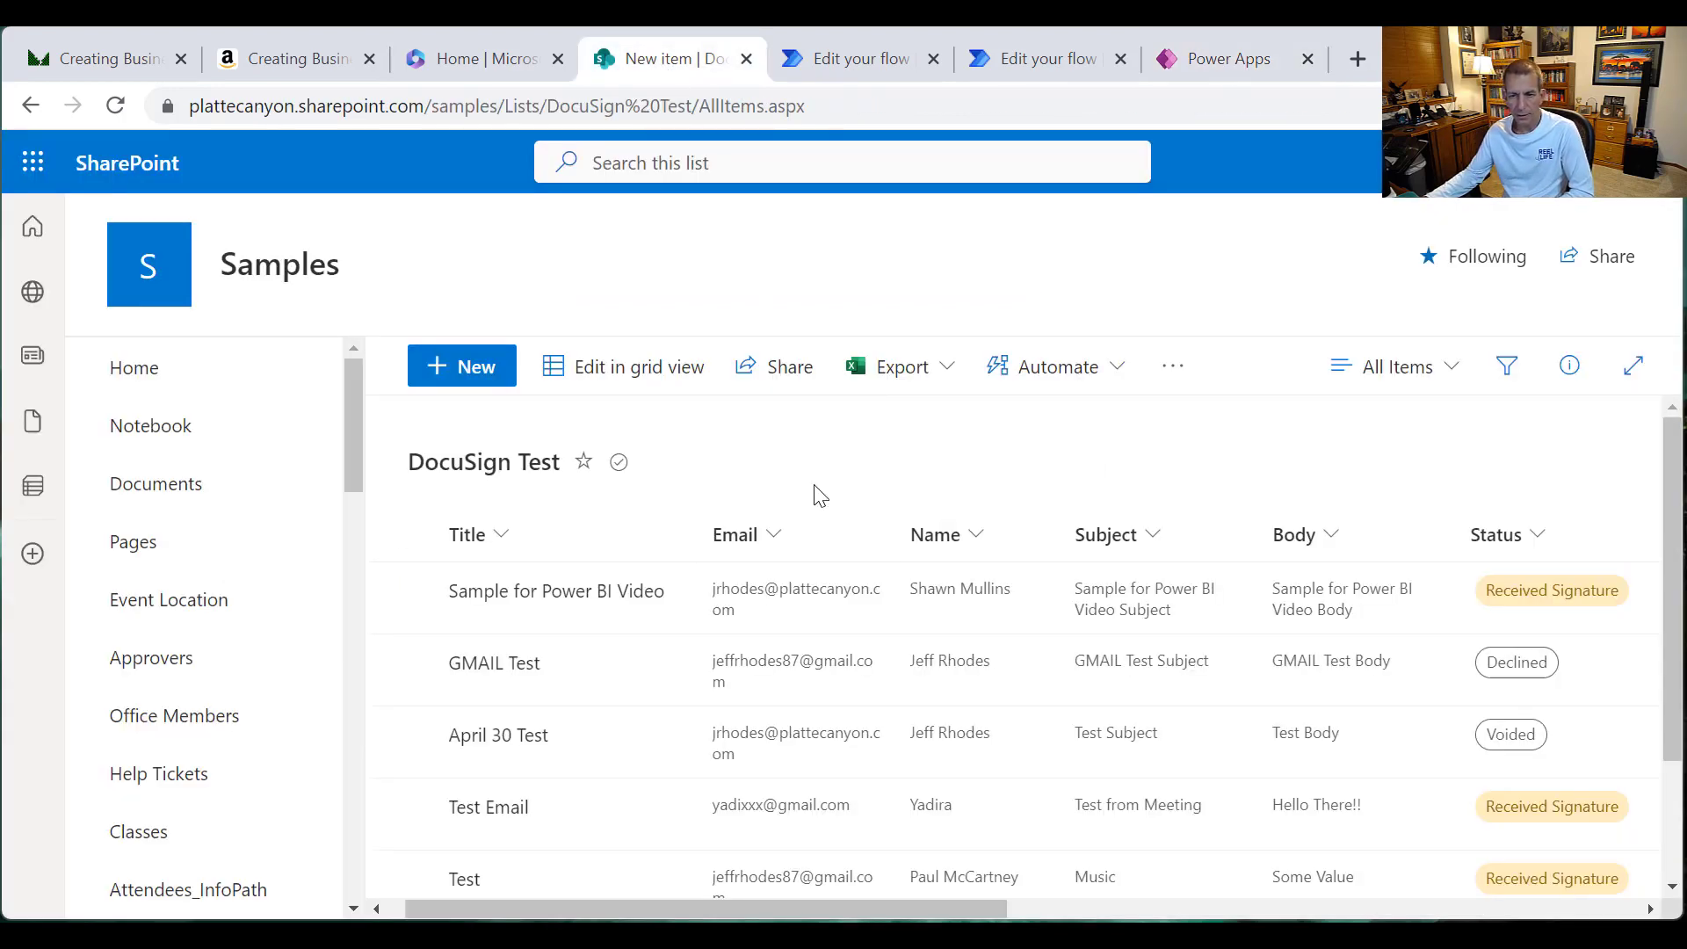
{"action": "right_click", "coordinate": [954, 476]}
{"action": "left_click", "coordinate": [1037, 550]}
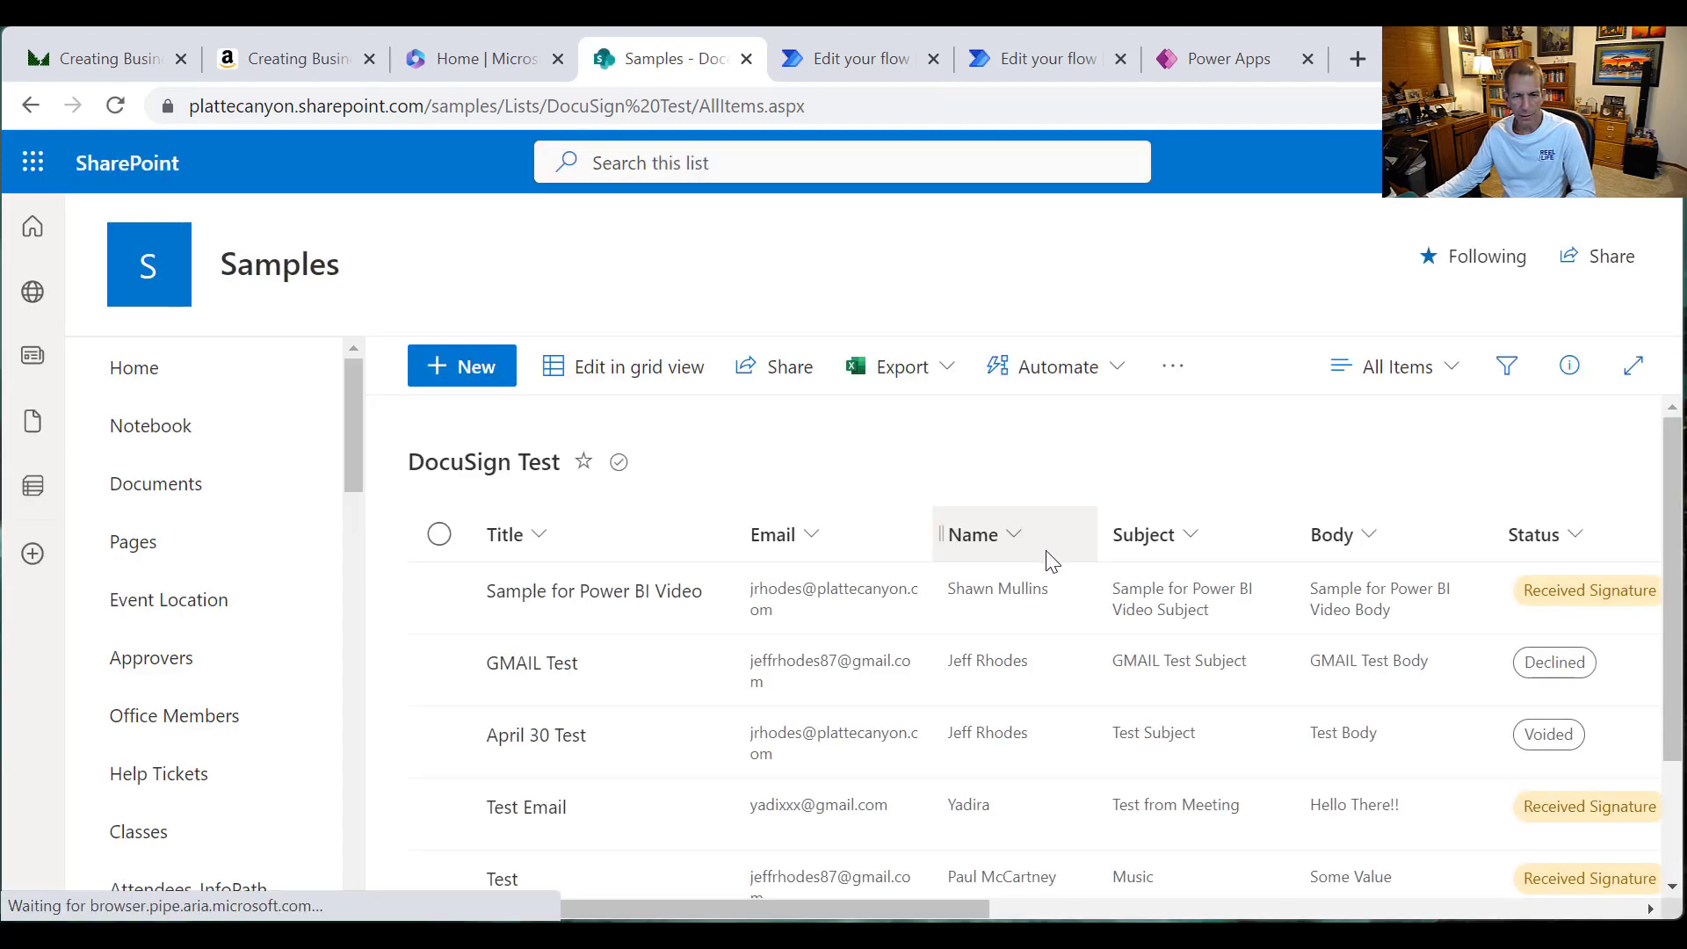
{"action": "right_click", "coordinate": [899, 450]}
{"action": "left_click", "coordinate": [972, 536]}
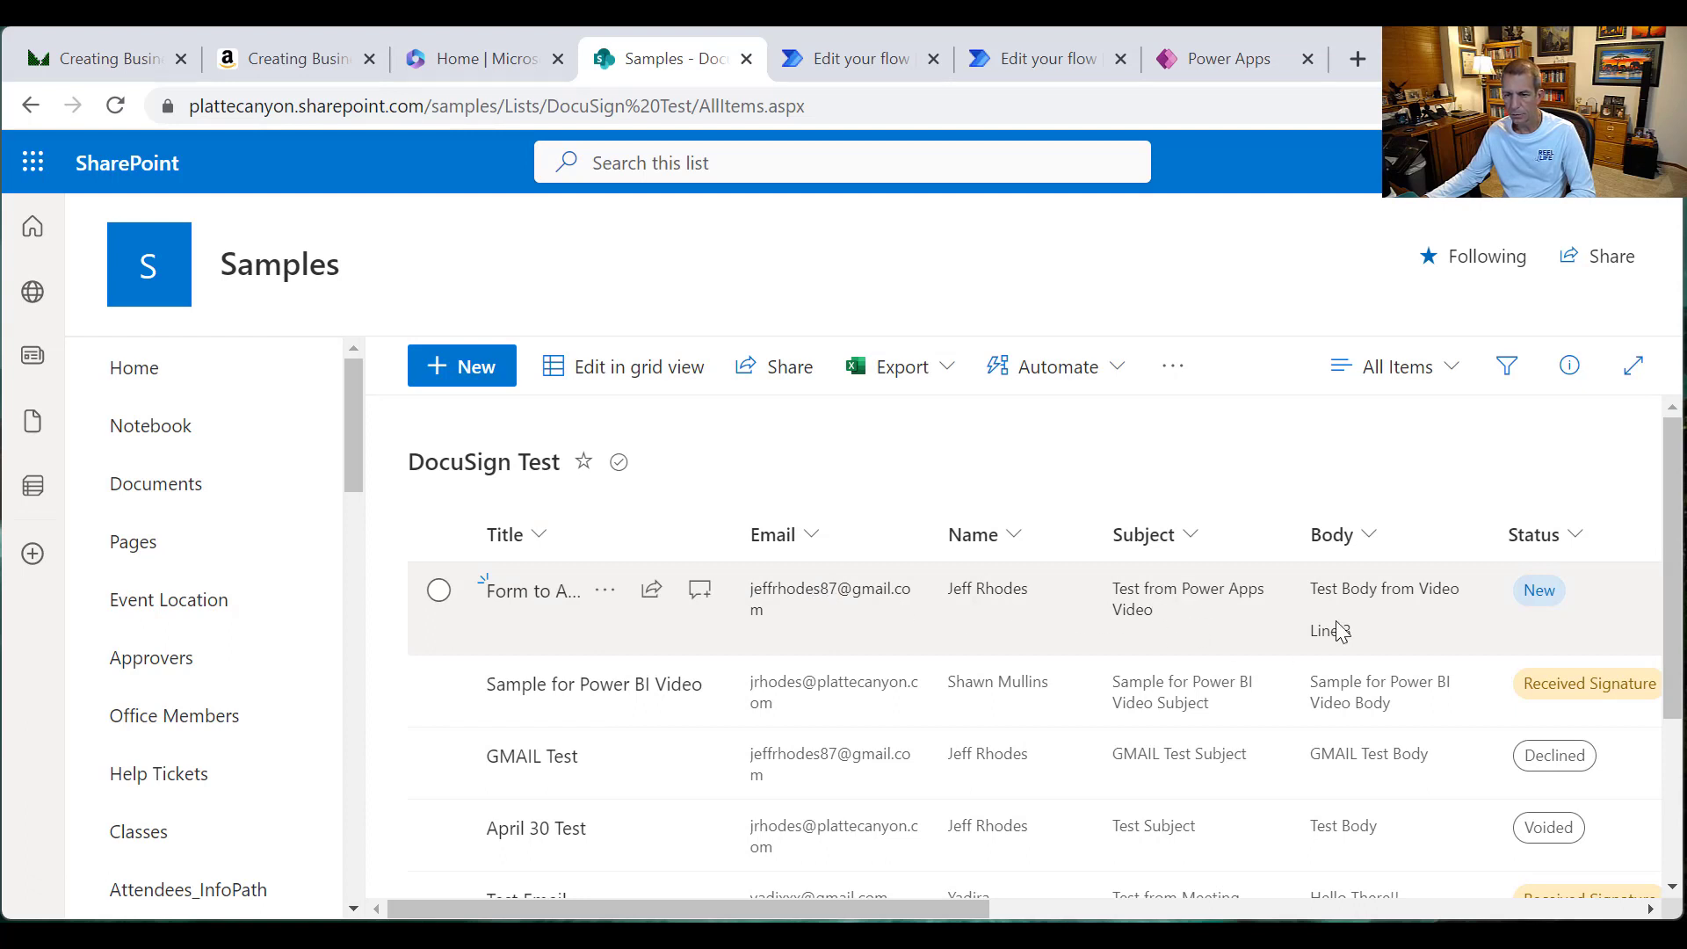
Step: Scroll the list sideways to confirm the item's Status is New, then go to the DocuSignDemo flow
{"action": "left_click_drag", "start_coordinate": [969, 913], "coordinate": [1282, 908]}
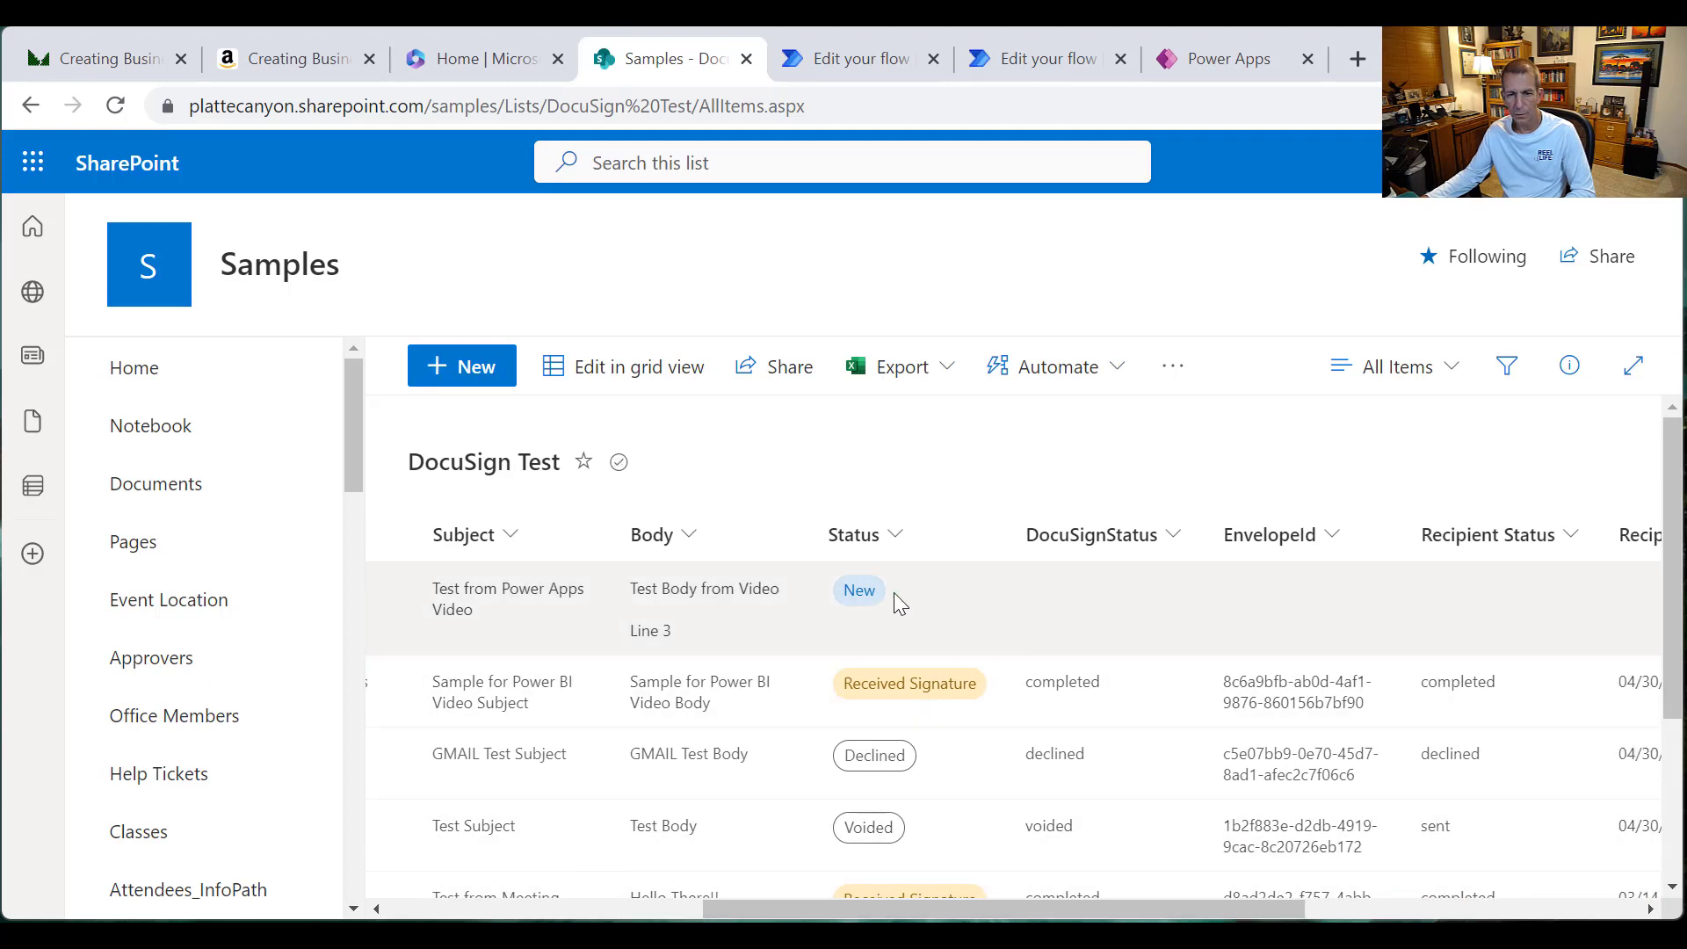
{"action": "left_click_drag", "start_coordinate": [1010, 901], "coordinate": [1345, 897]}
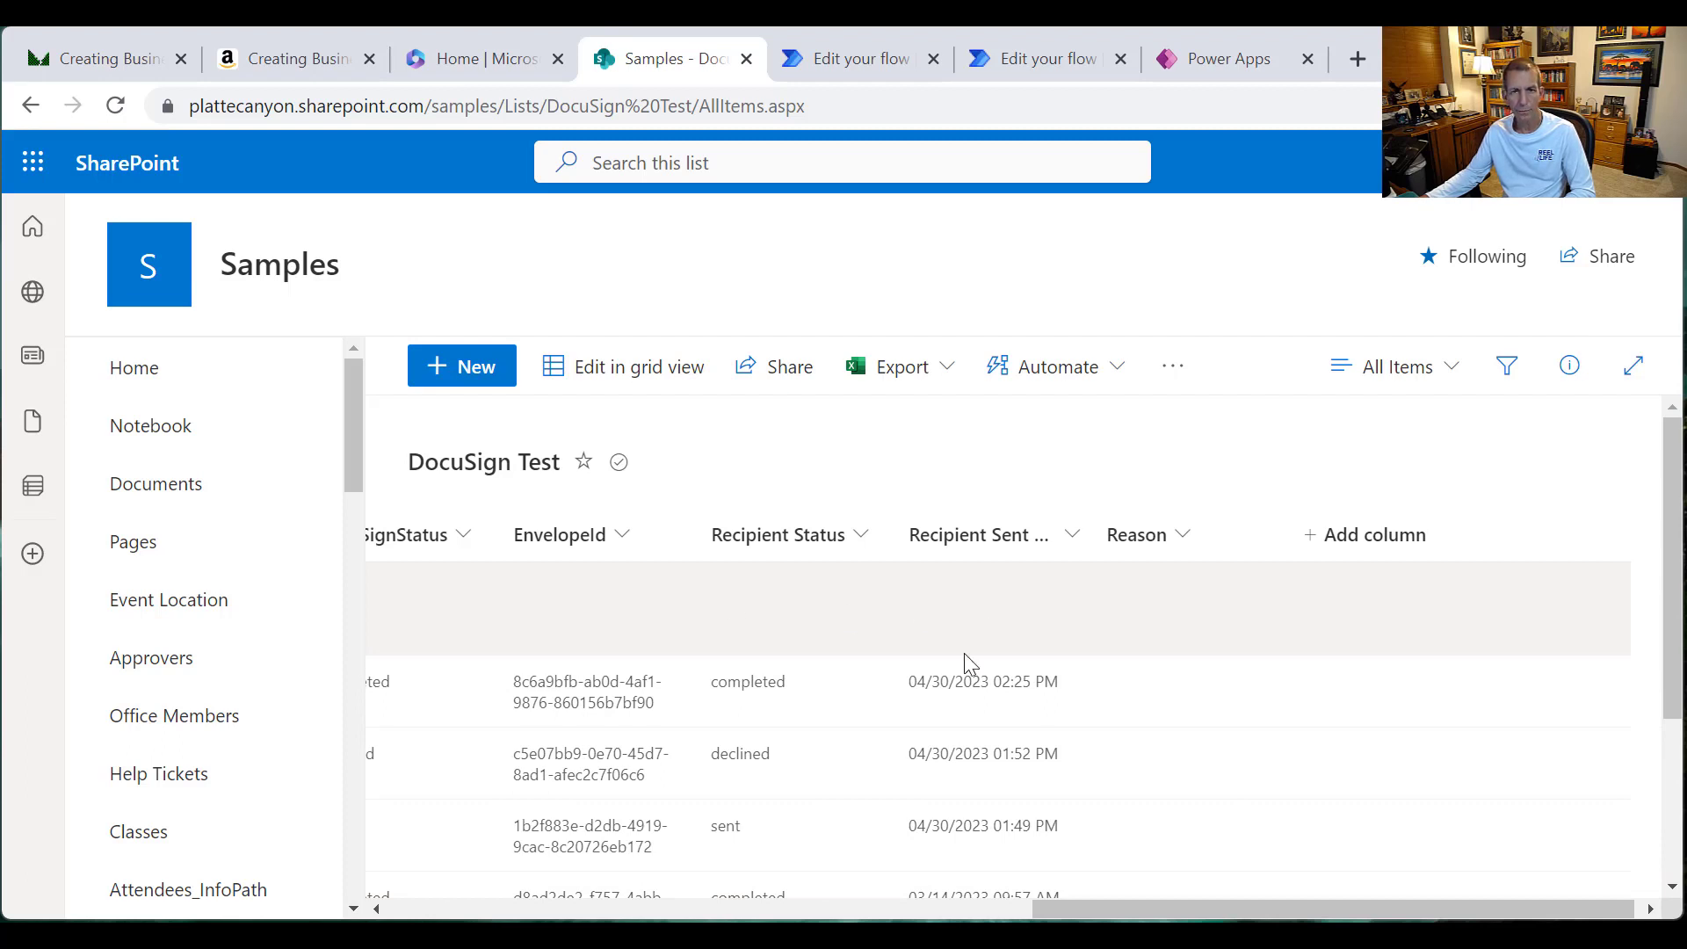
{"action": "left_click", "coordinate": [850, 61]}
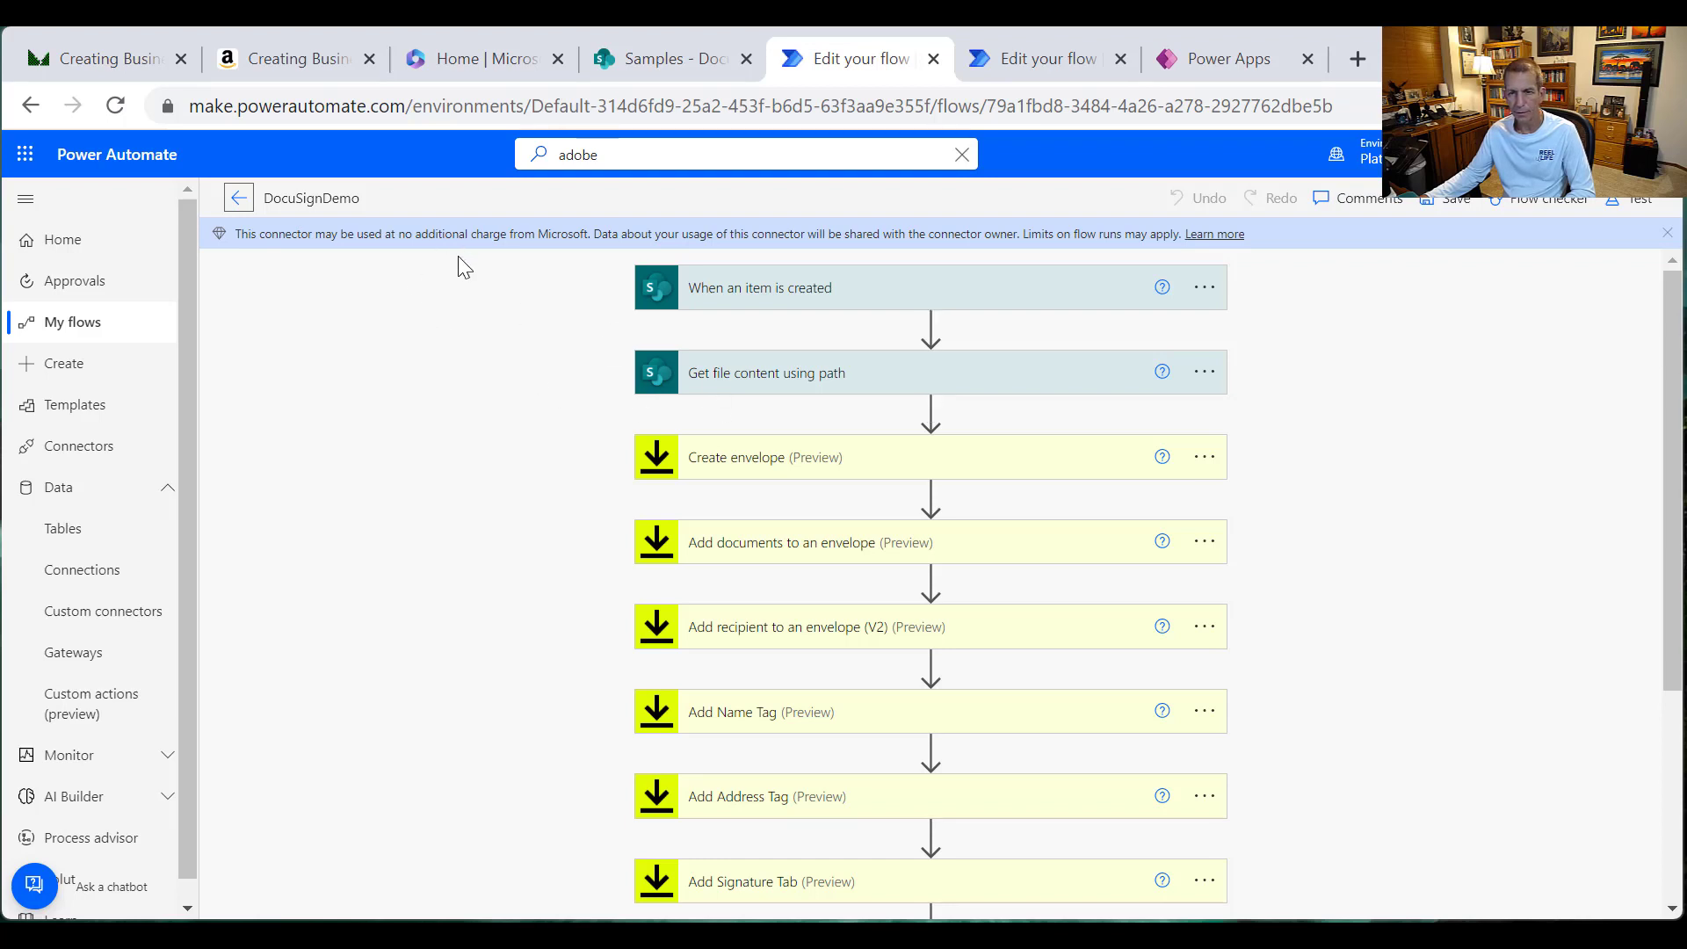
Step: Leave the flow editor, reload the flow details to see the May 13 run succeeded, and return to SharePoint
{"action": "left_click", "coordinate": [239, 198]}
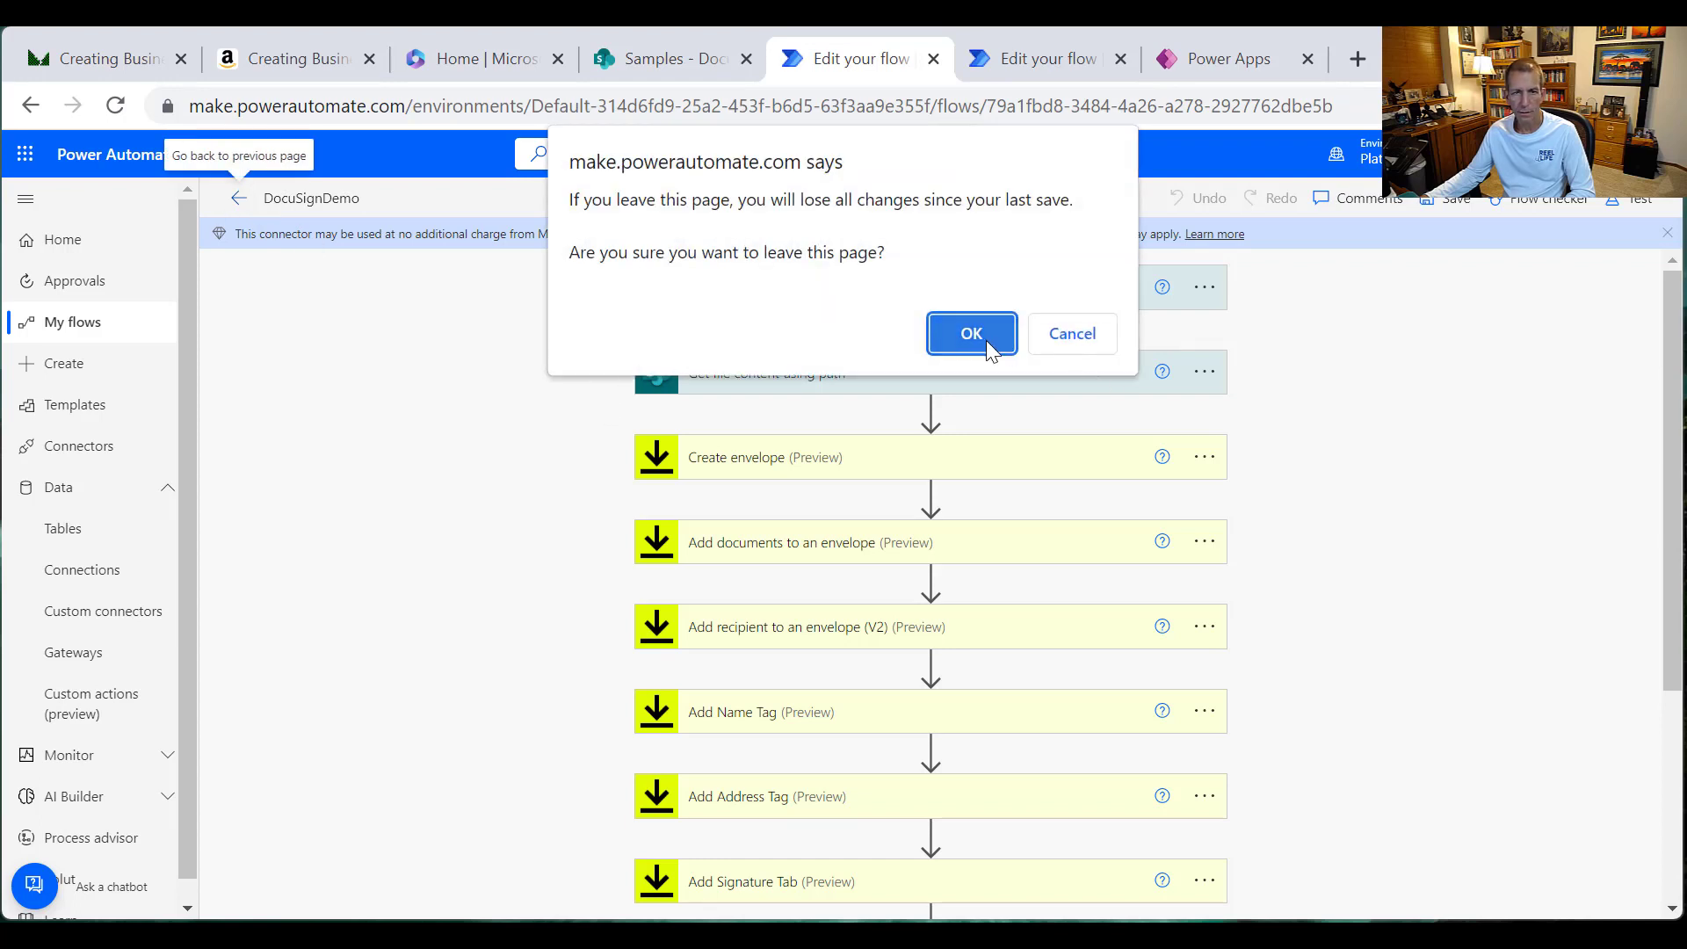
{"action": "left_click", "coordinate": [986, 340]}
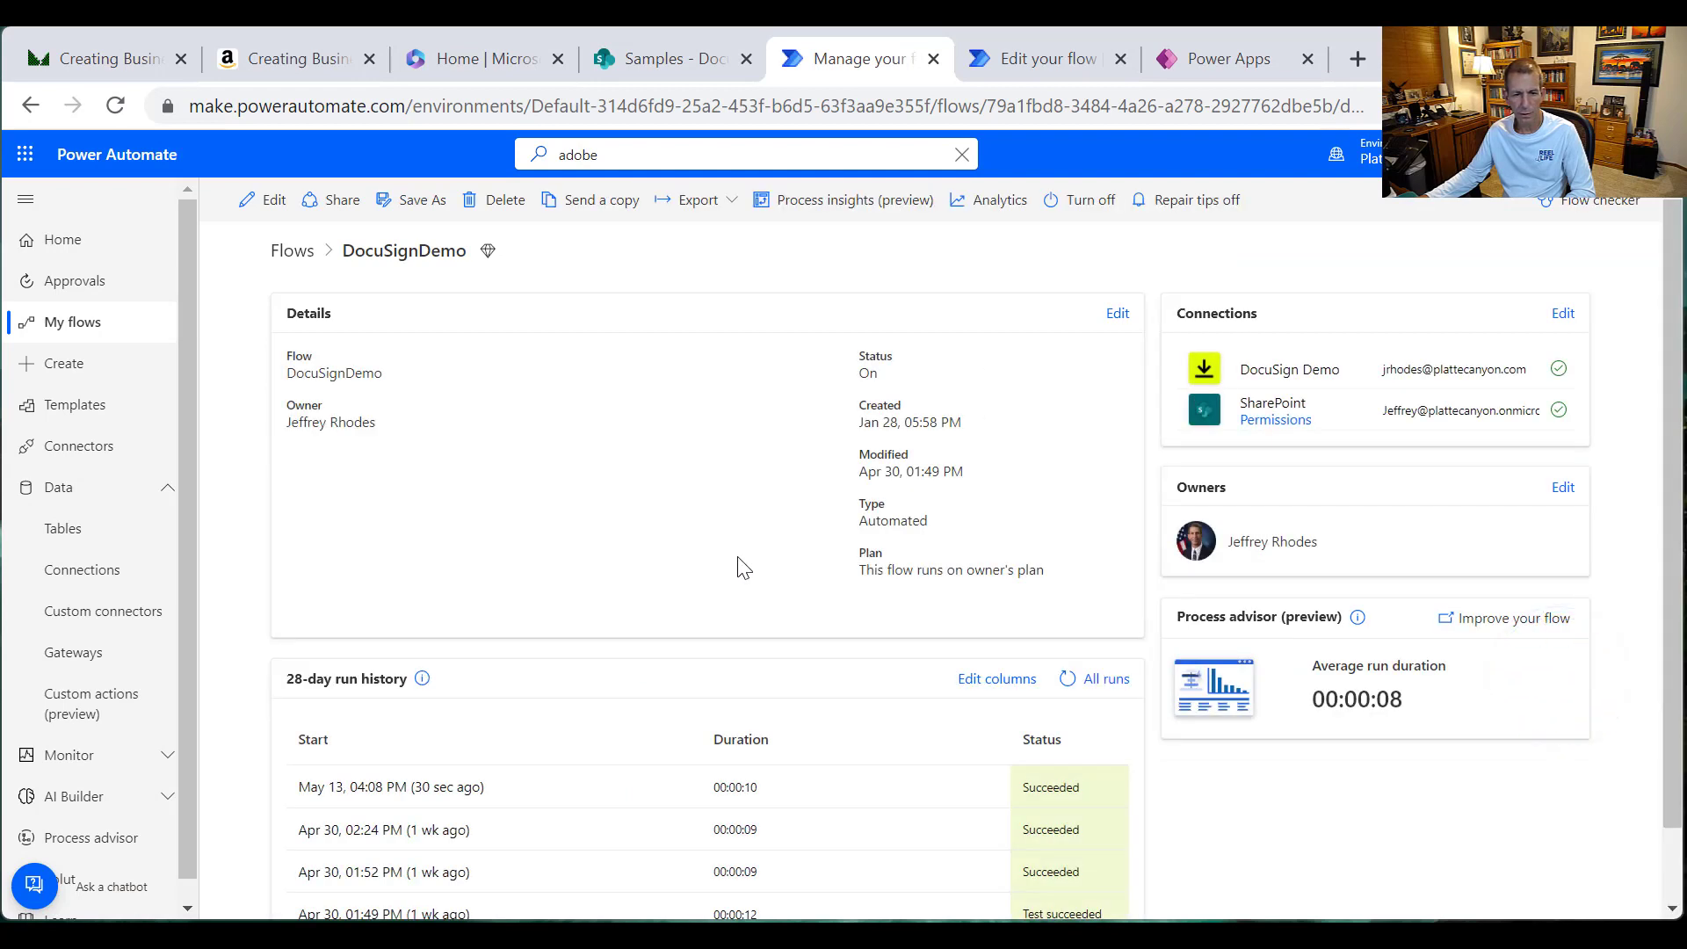
{"action": "right_click", "coordinate": [665, 580]}
{"action": "left_click", "coordinate": [752, 655]}
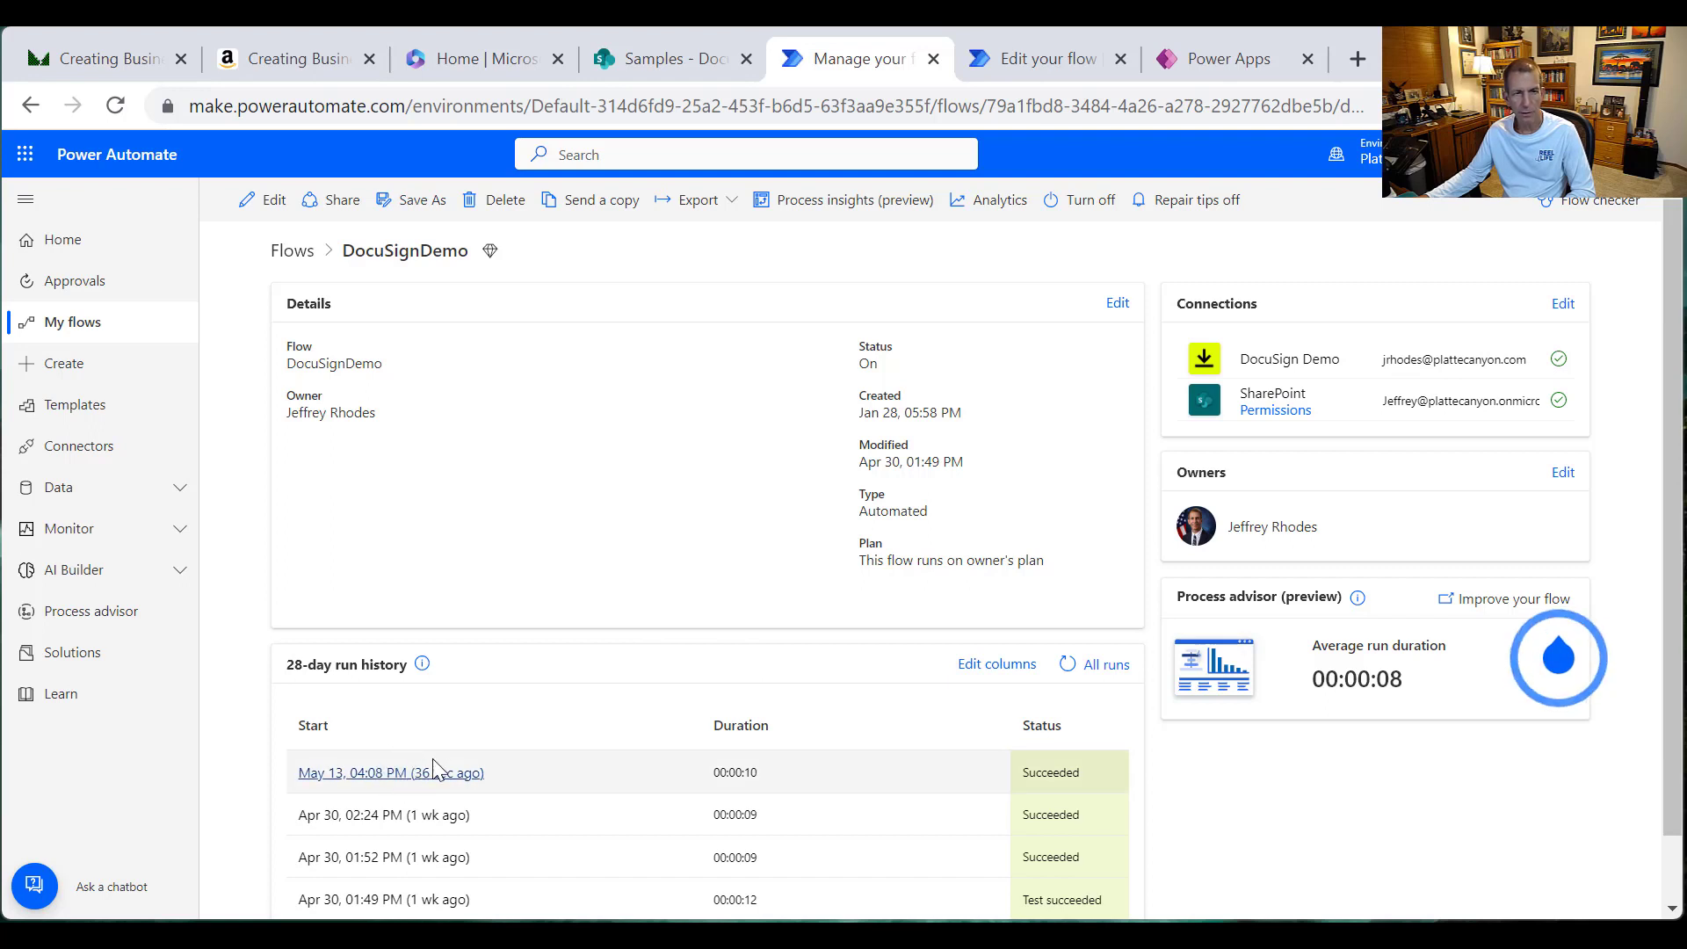
{"action": "left_click", "coordinate": [654, 58]}
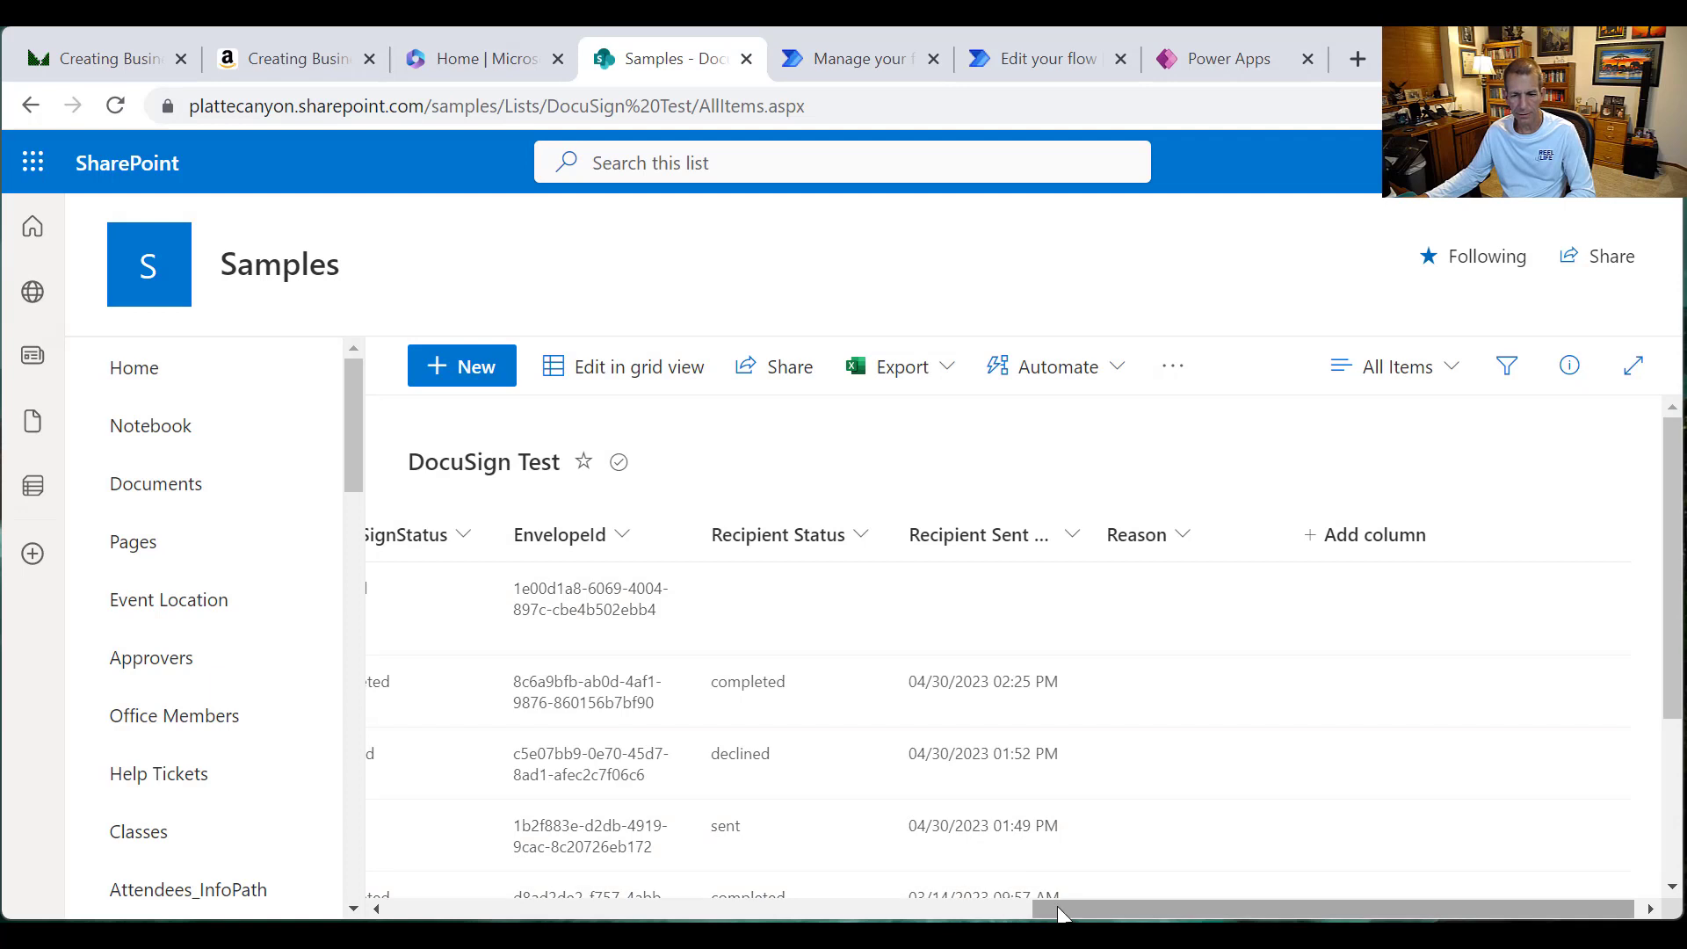
Step: Scroll the DocuSign Test list back left after checking the new item's EnvelopeId
{"action": "left_click_drag", "start_coordinate": [1060, 913], "coordinate": [827, 912]}
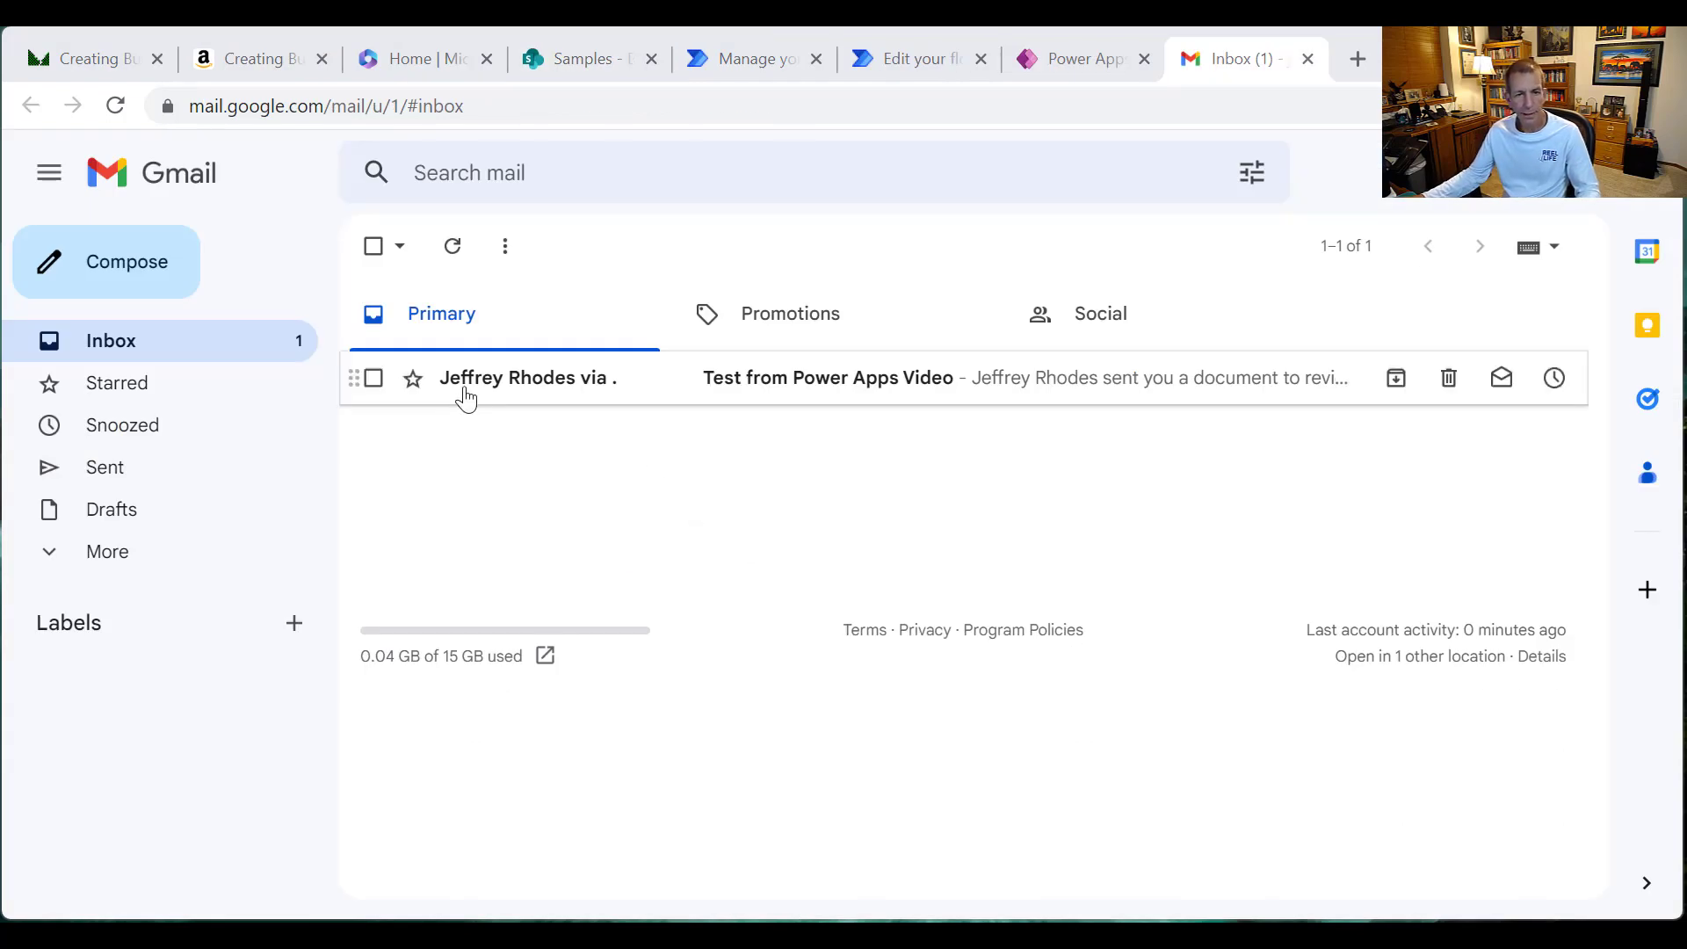
Step: Open the 'Test from Power Apps Video' DocuSign e-mail and launch REVIEW DOCUMENT for signing
{"action": "left_click", "coordinate": [527, 390]}
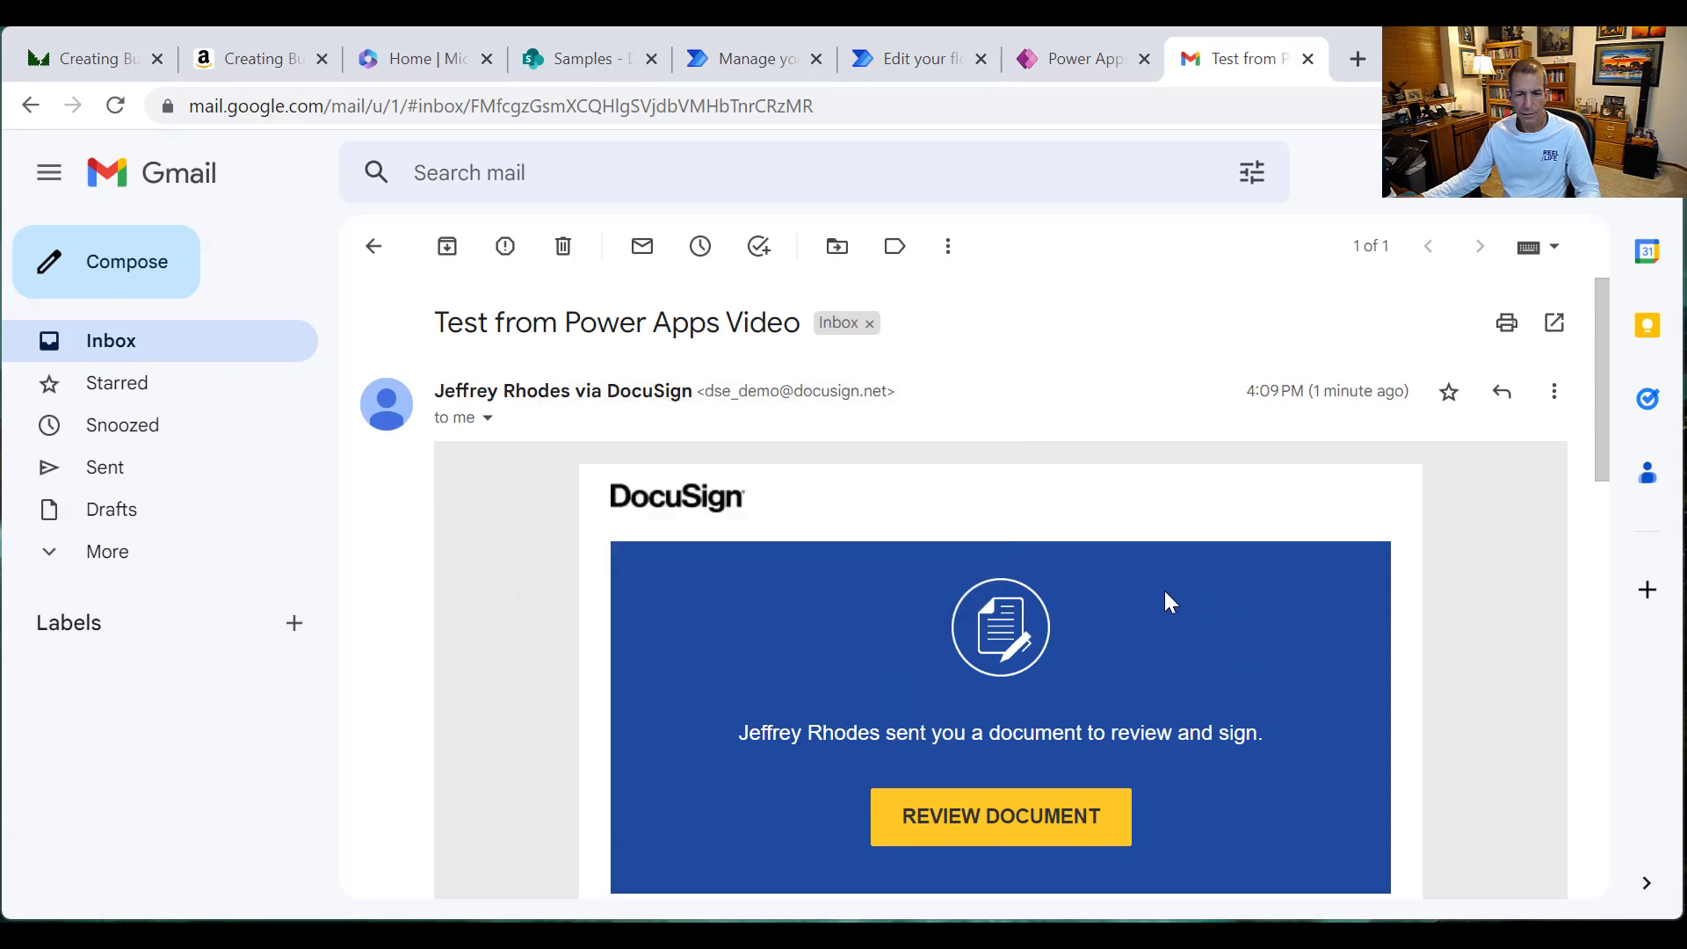
{"action": "scroll", "coordinate": [1031, 650], "scroll_direction": "down", "scroll_amount": 2}
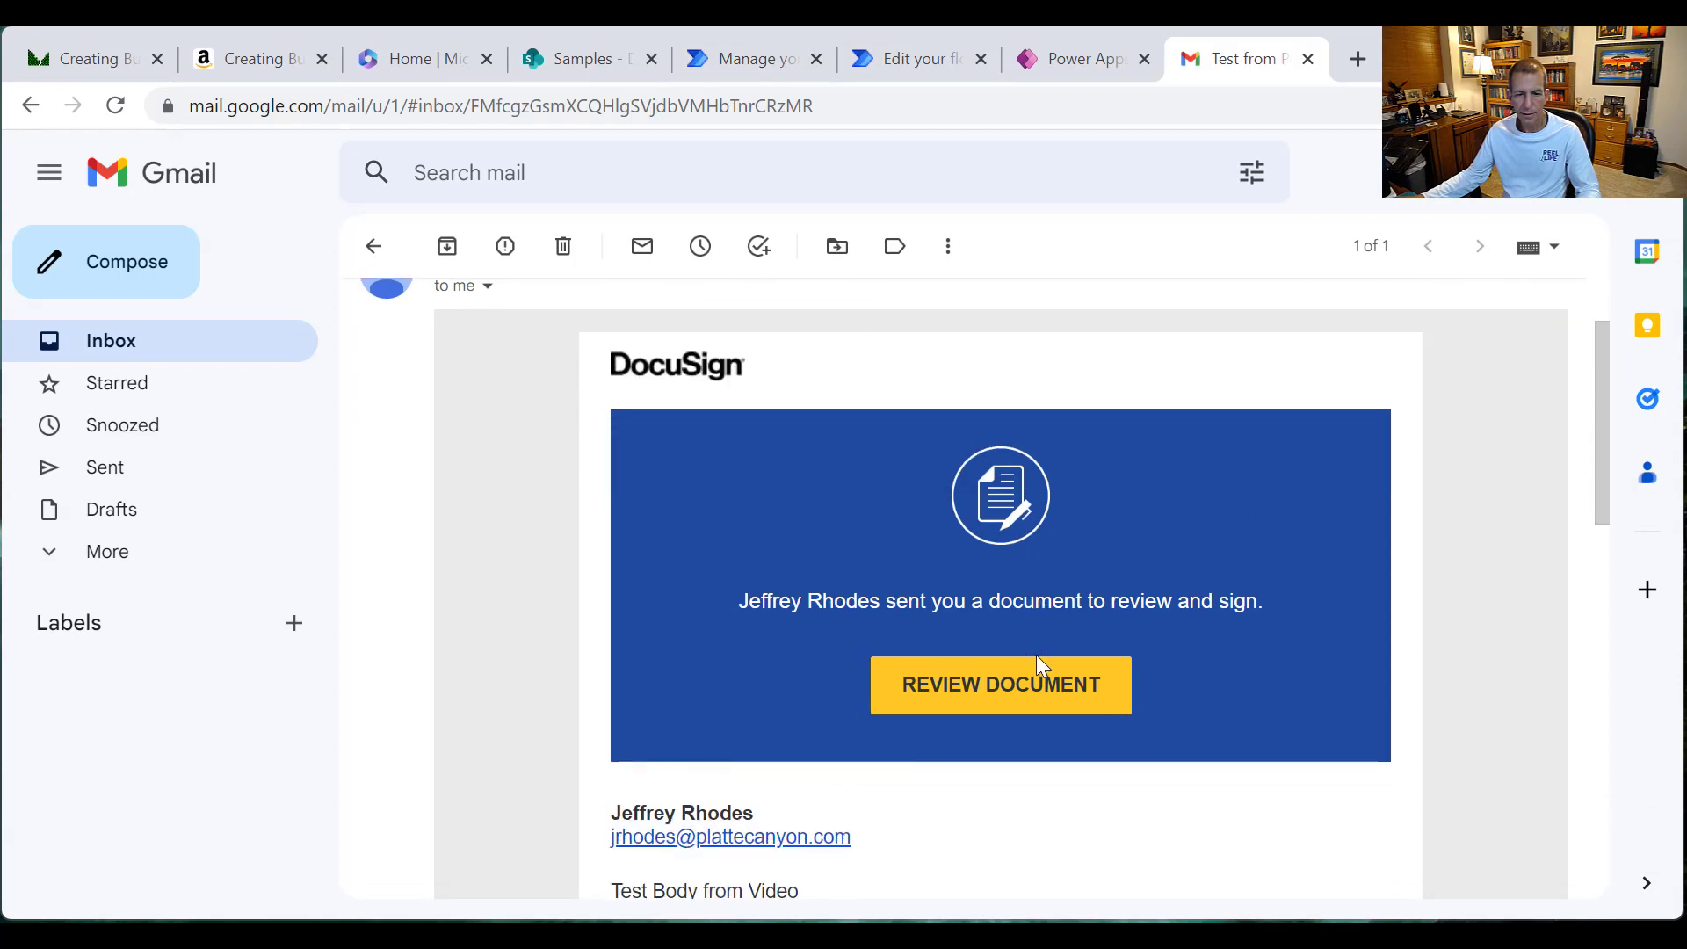
{"action": "scroll", "coordinate": [1036, 655], "scroll_direction": "down", "scroll_amount": 3}
{"action": "left_click_drag", "start_coordinate": [613, 631], "coordinate": [716, 702]}
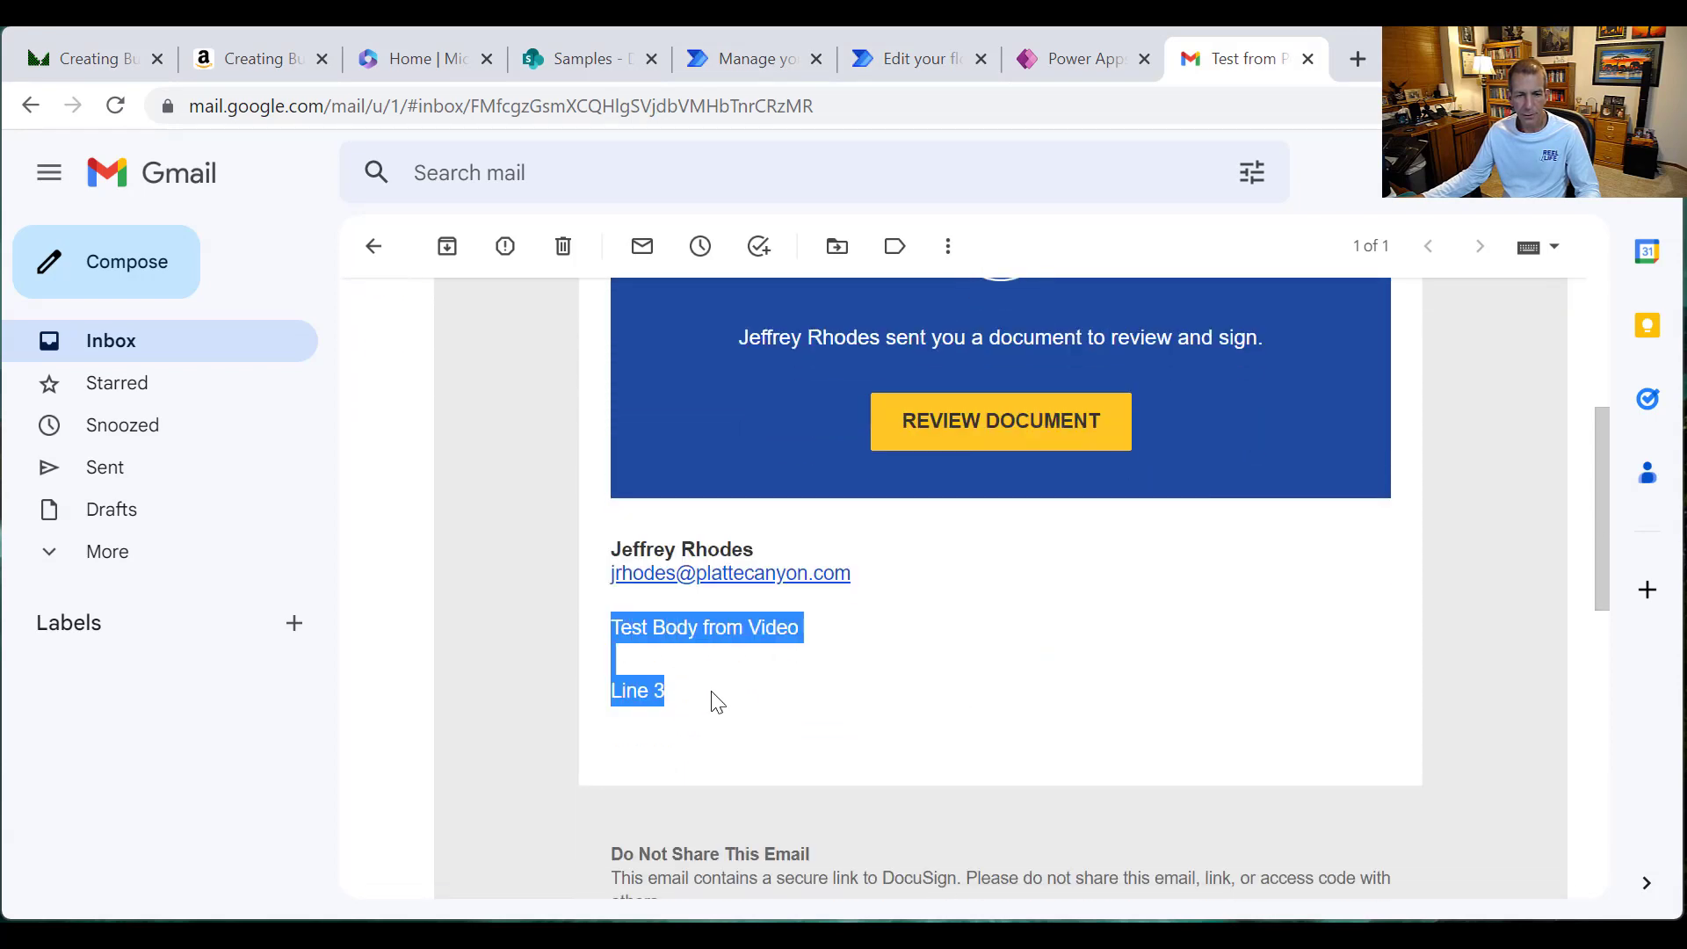
{"action": "scroll", "coordinate": [729, 703], "scroll_direction": "up", "scroll_amount": 5}
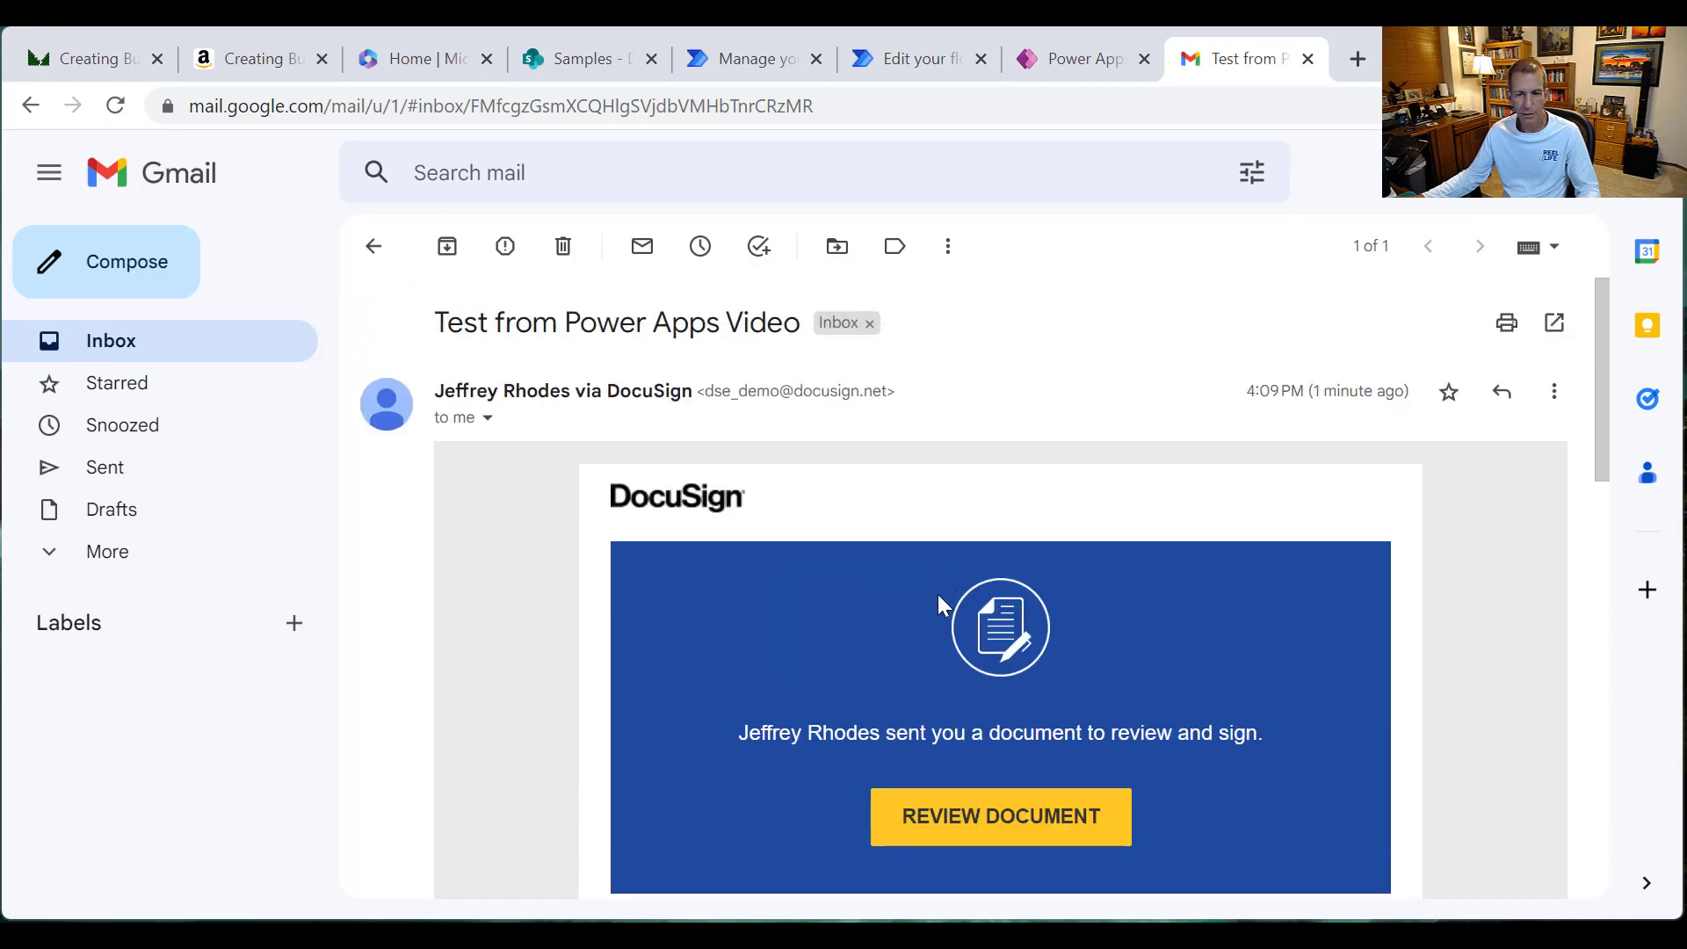
{"action": "left_click", "coordinate": [1002, 815]}
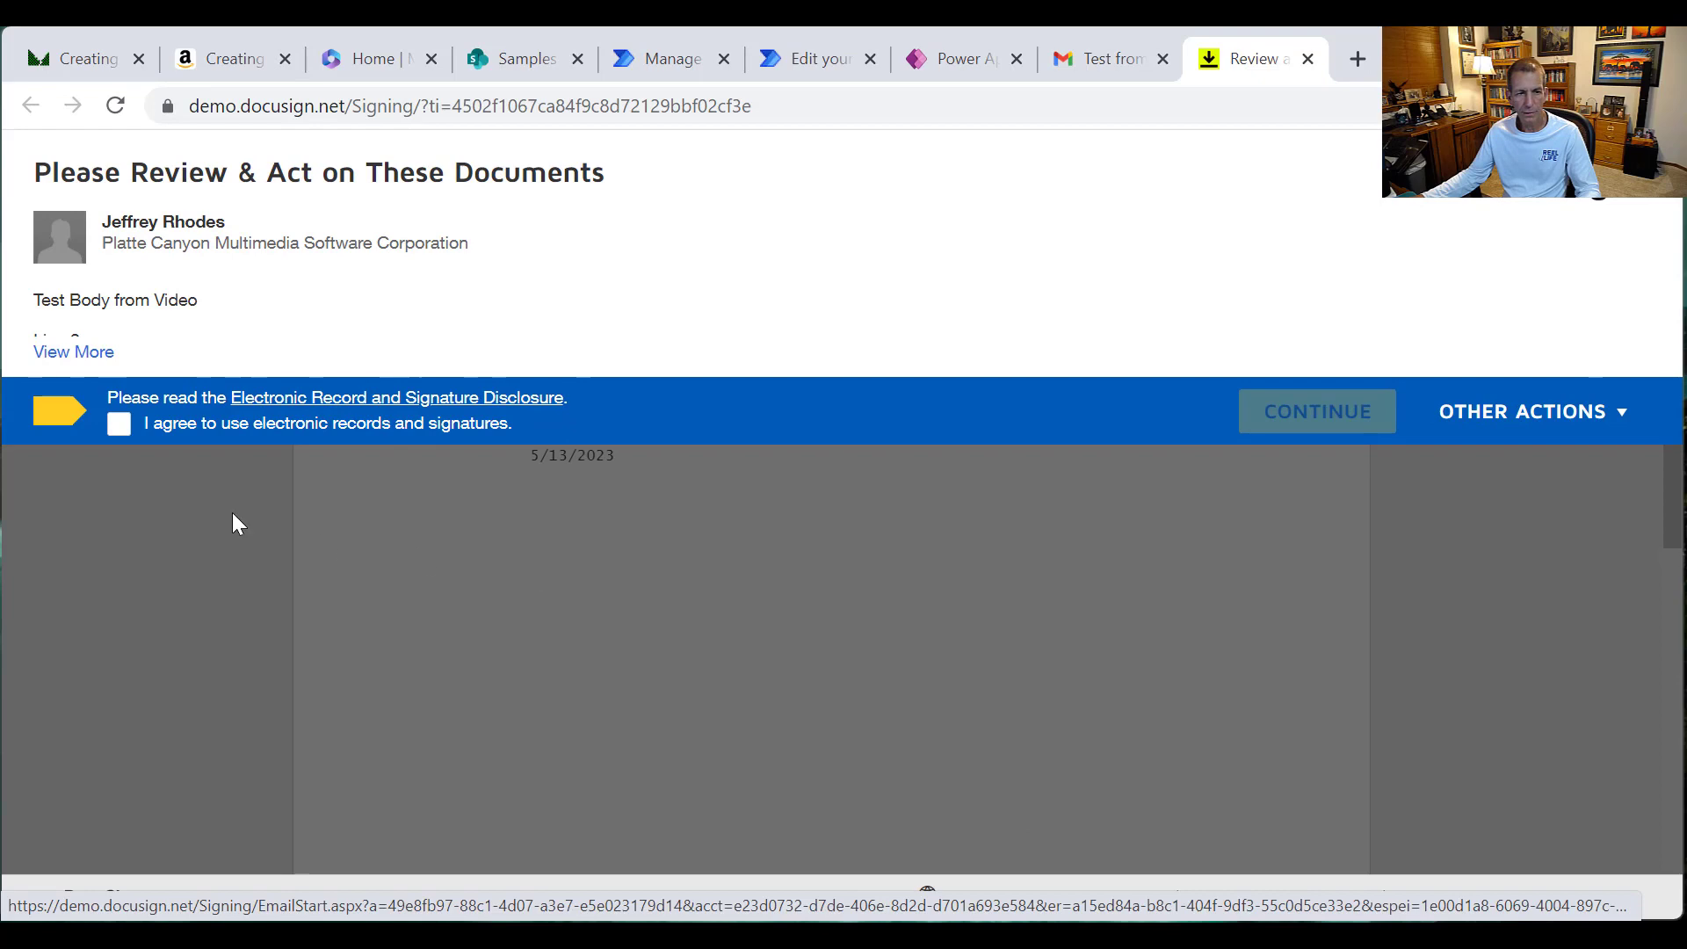
Step: Agree to electronic signing and fill the Address field with '123 Happy Way'
{"action": "left_click", "coordinate": [119, 423]}
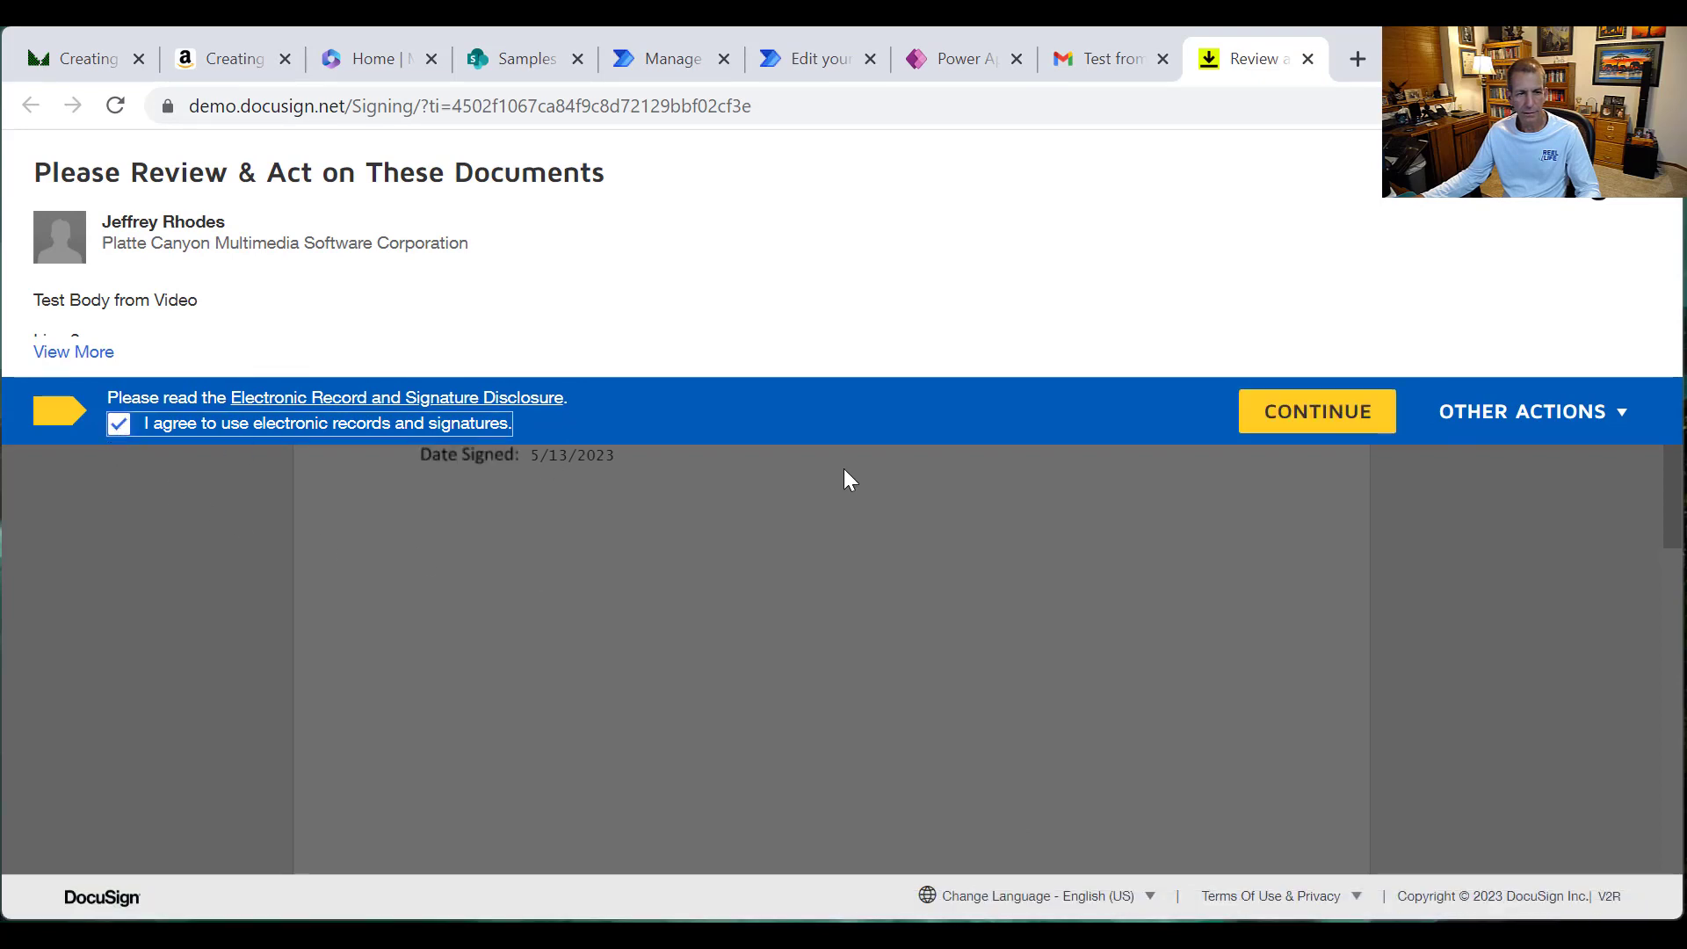
{"action": "left_click", "coordinate": [1301, 417]}
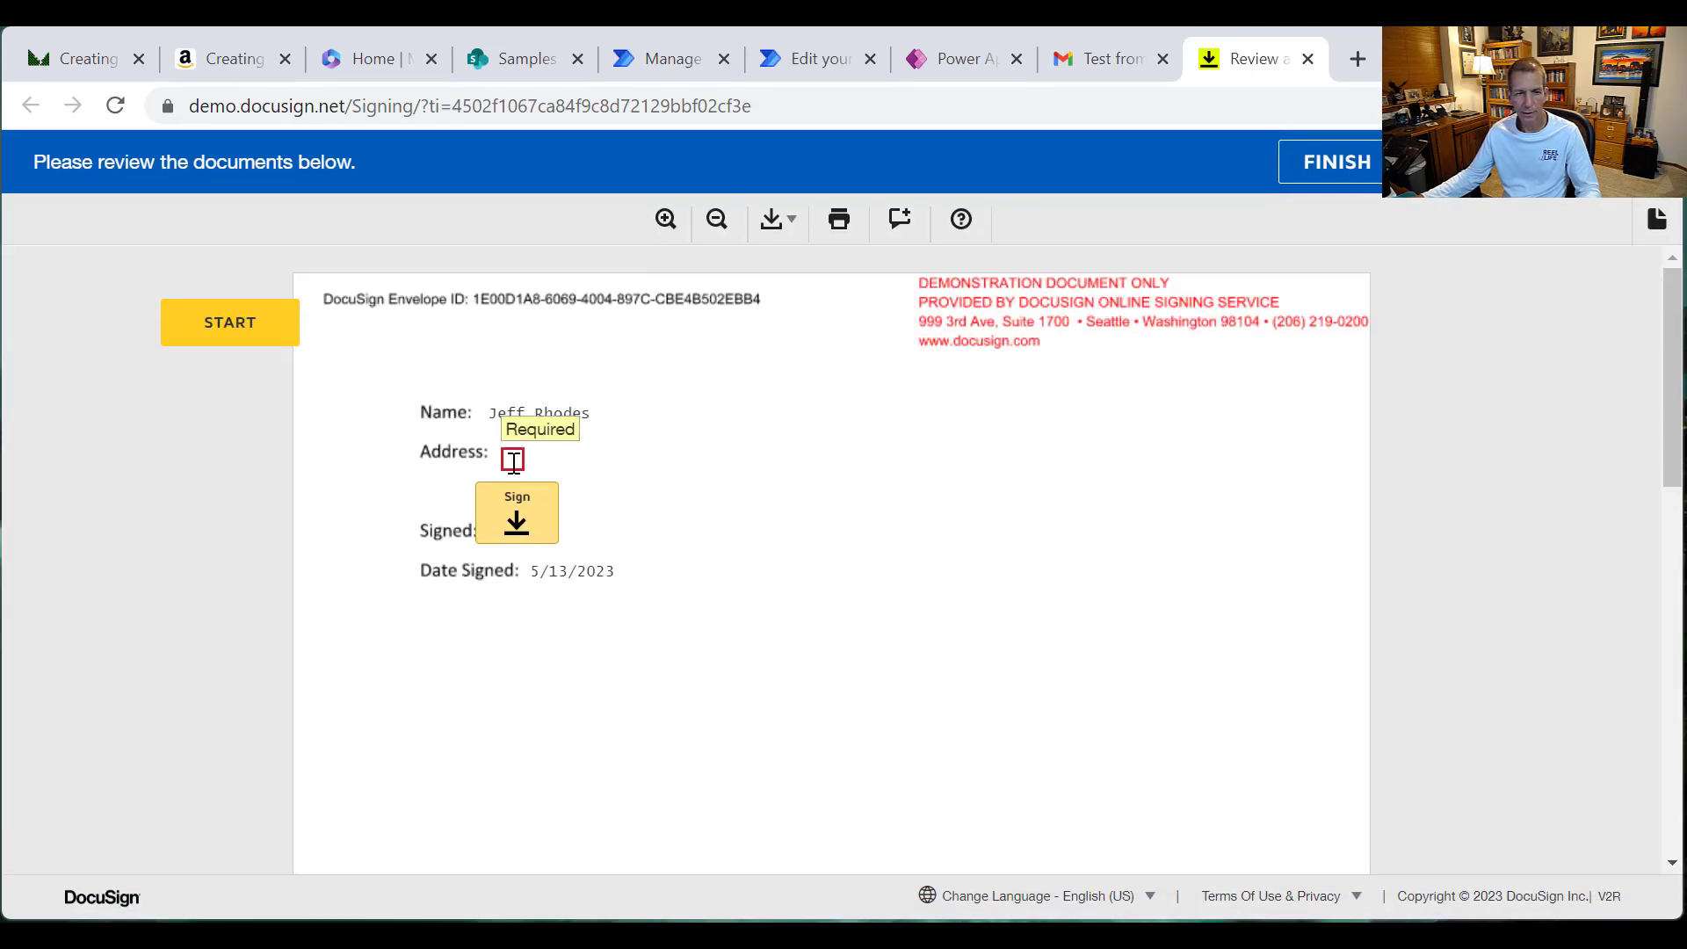
{"action": "left_click", "coordinate": [514, 458]}
{"action": "type", "text": "12"}
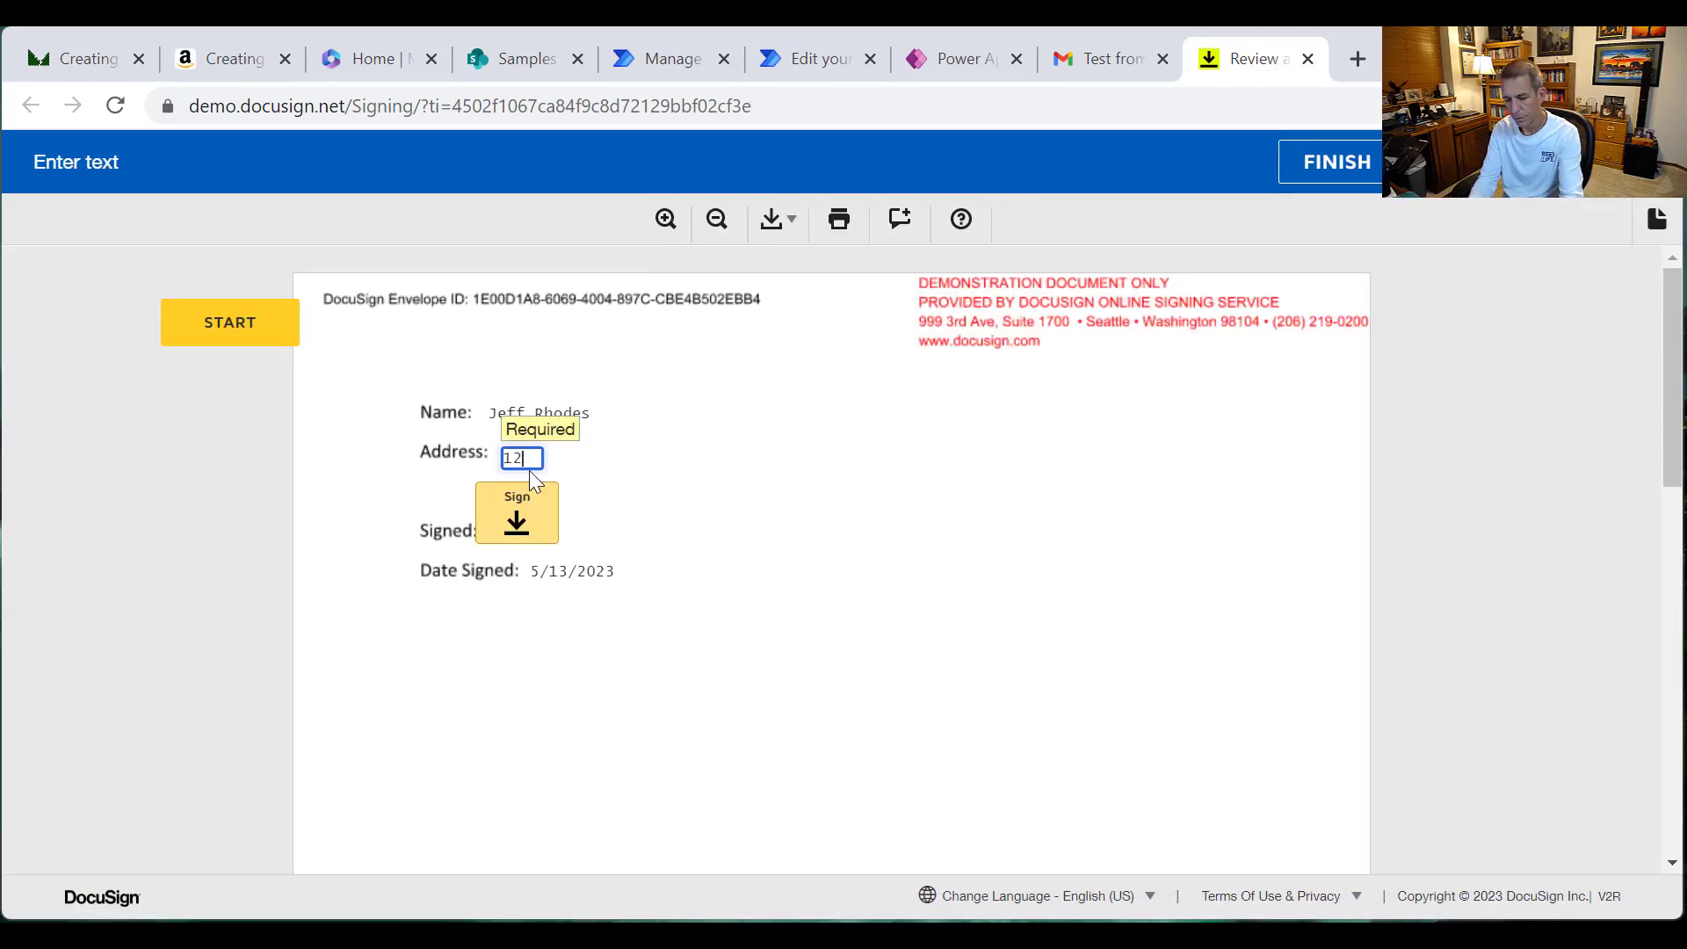
{"action": "type", "text": "3 Happy Way"}
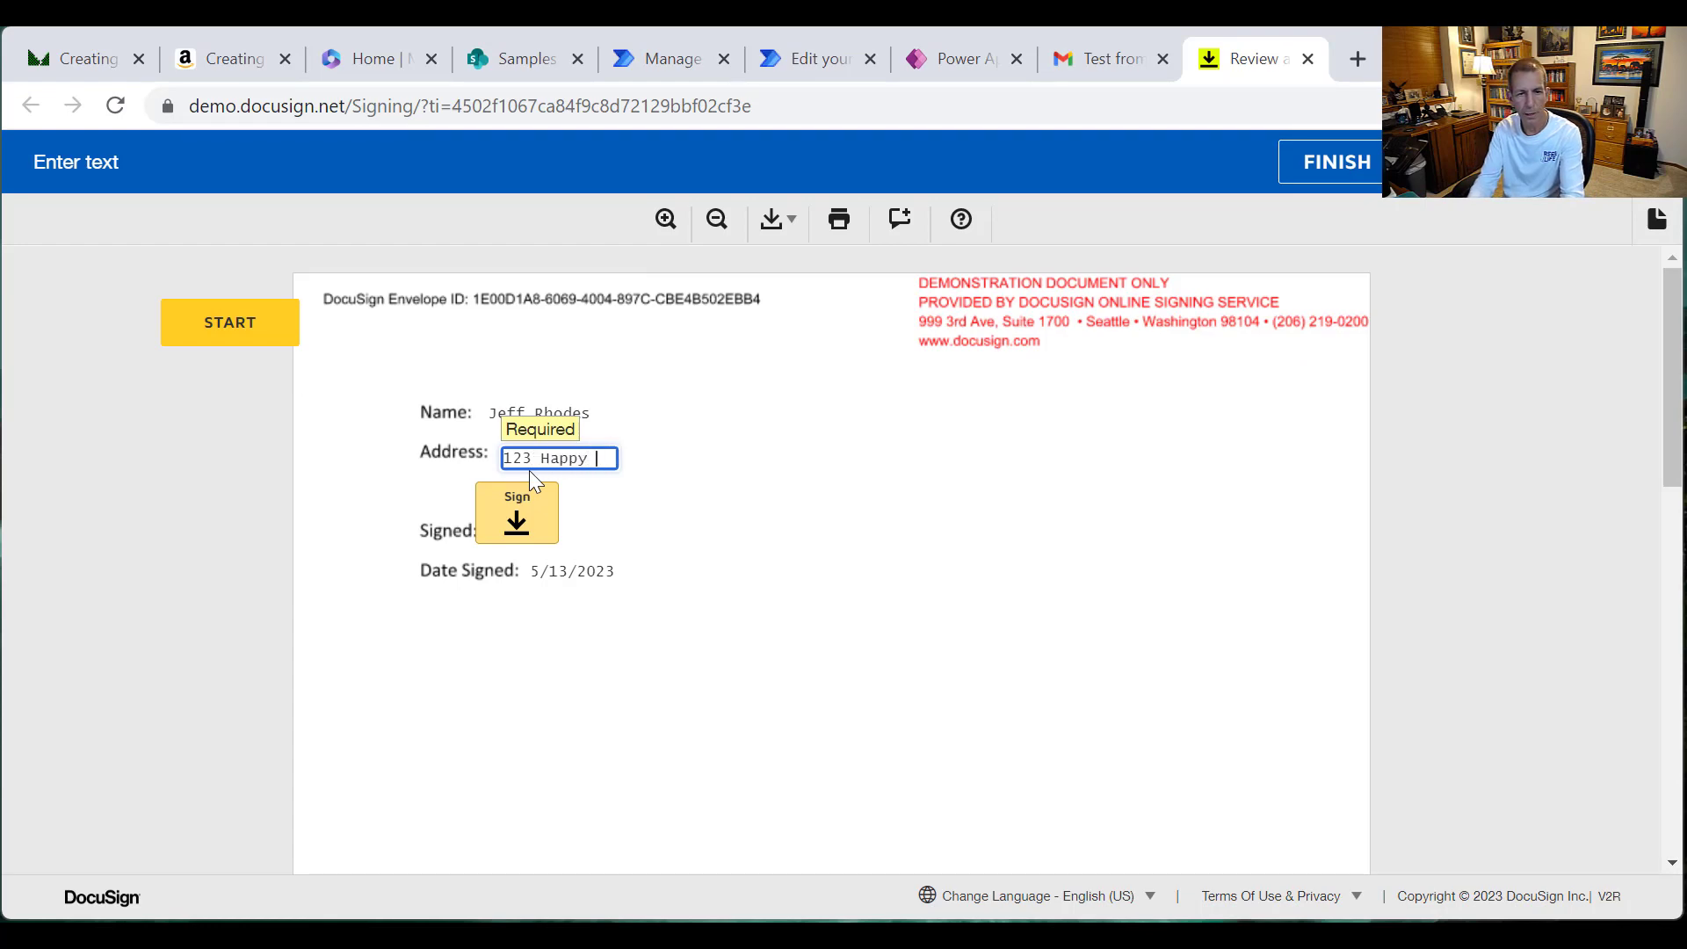
Step: Adopt and place the signature, finish signing, and decline creating a DocuSign account
{"action": "left_click", "coordinate": [519, 518]}
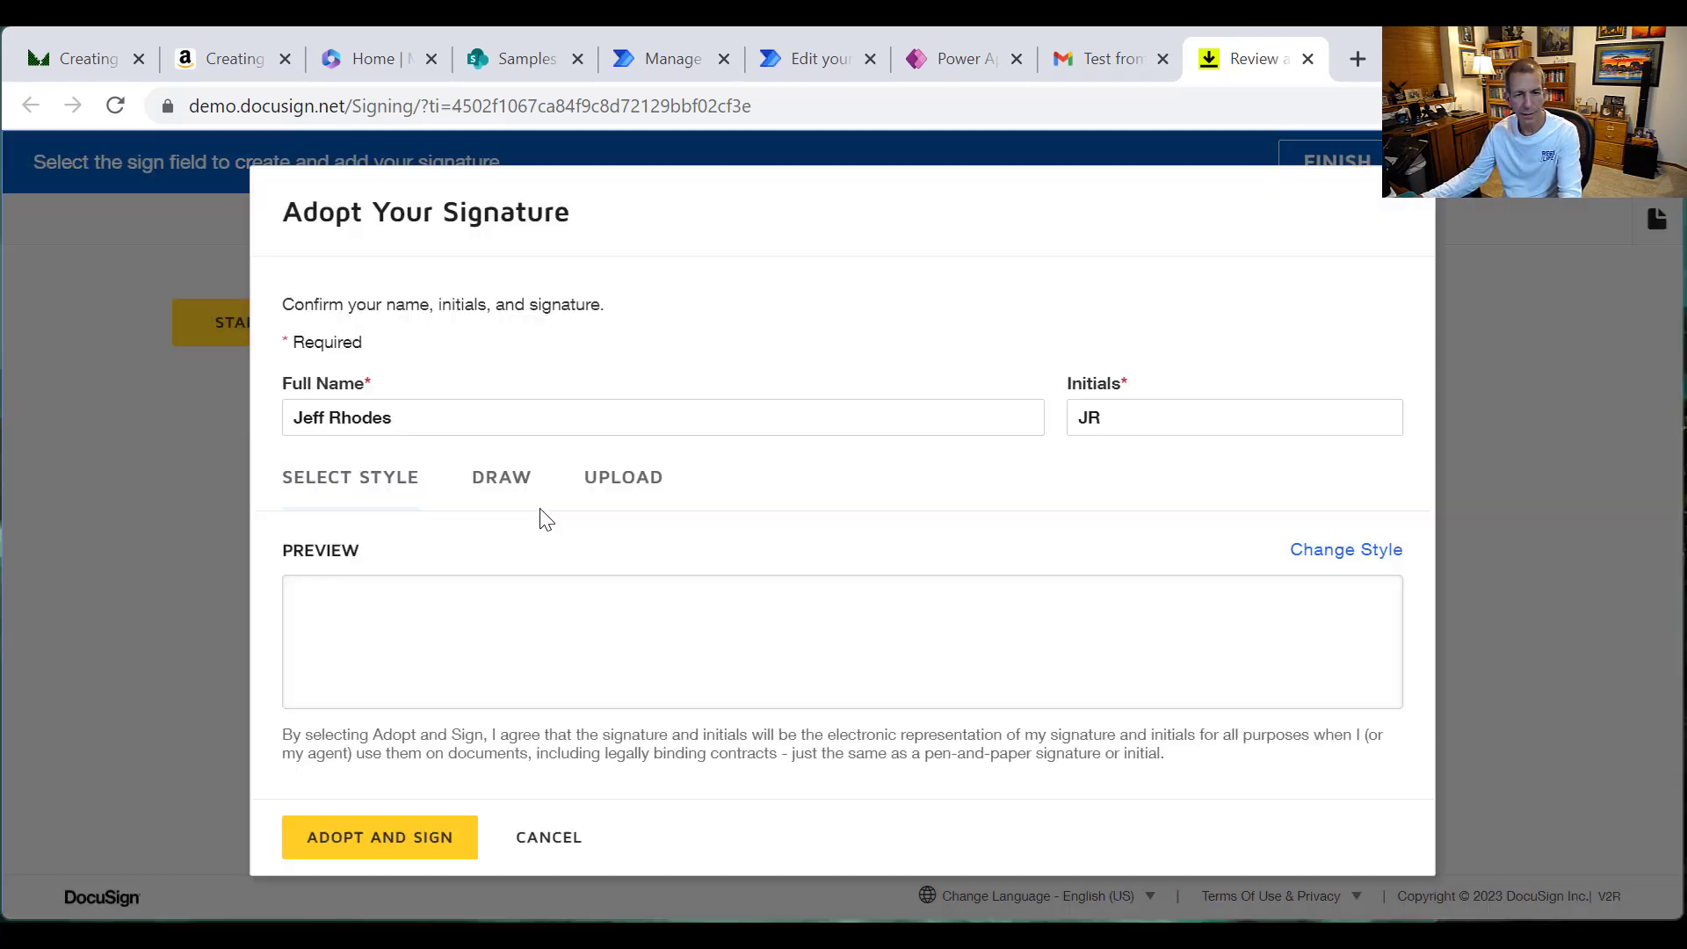
{"action": "left_click", "coordinate": [440, 835]}
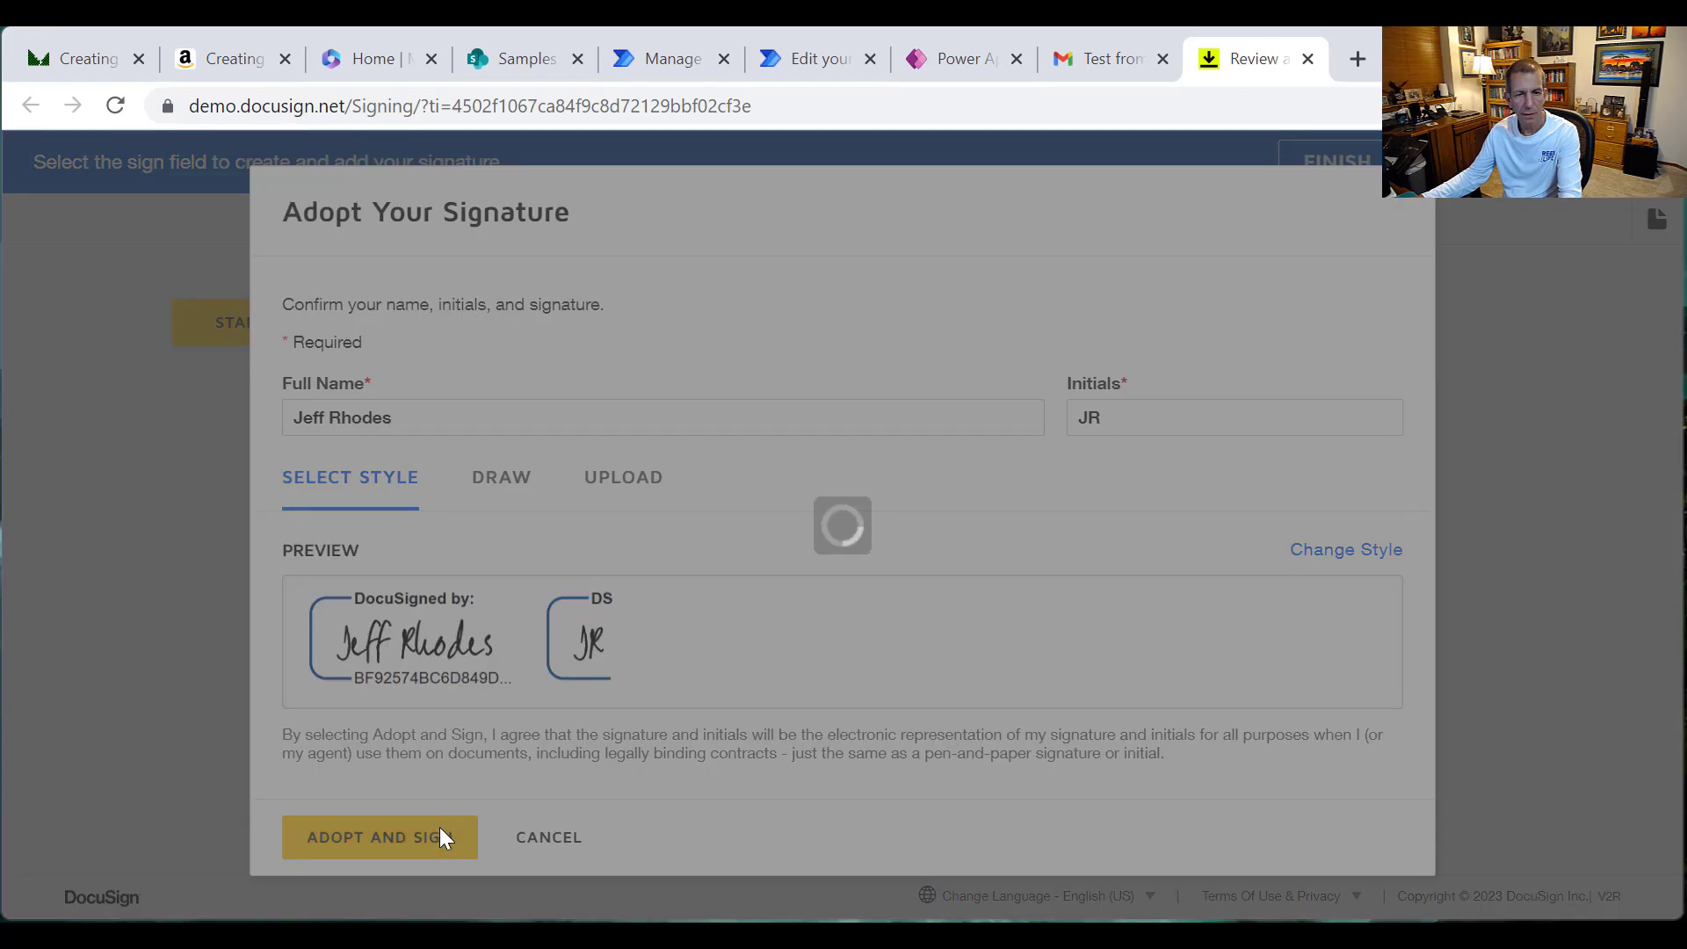
{"action": "left_click", "coordinate": [1244, 868]}
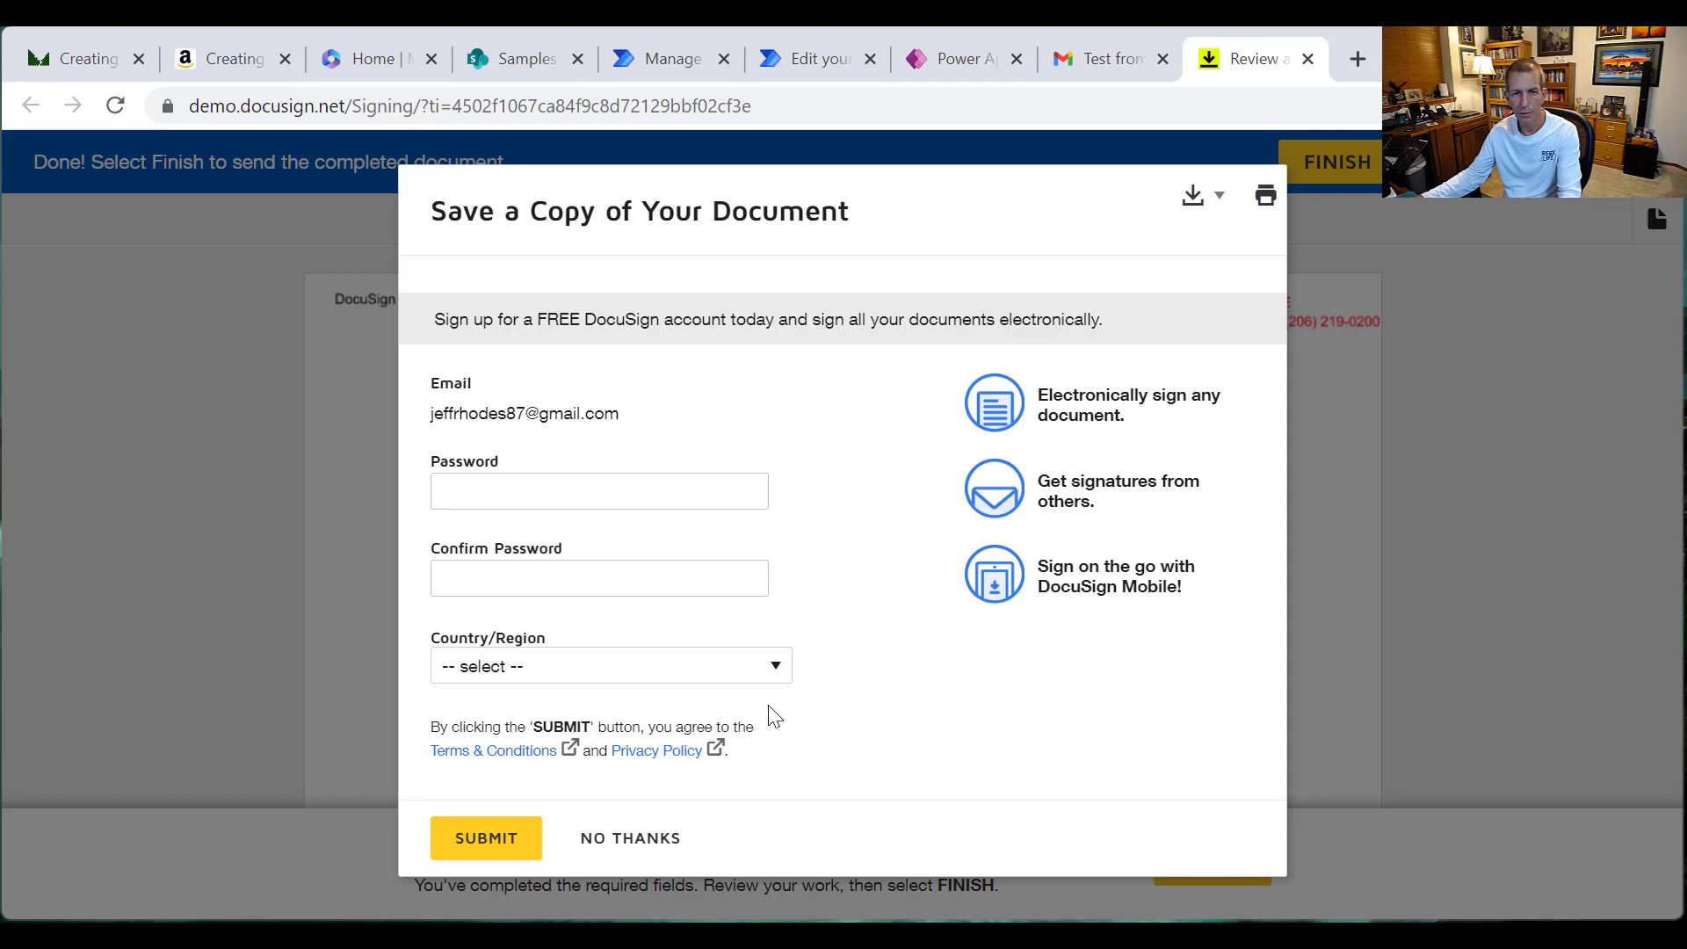
{"action": "left_click", "coordinate": [621, 852]}
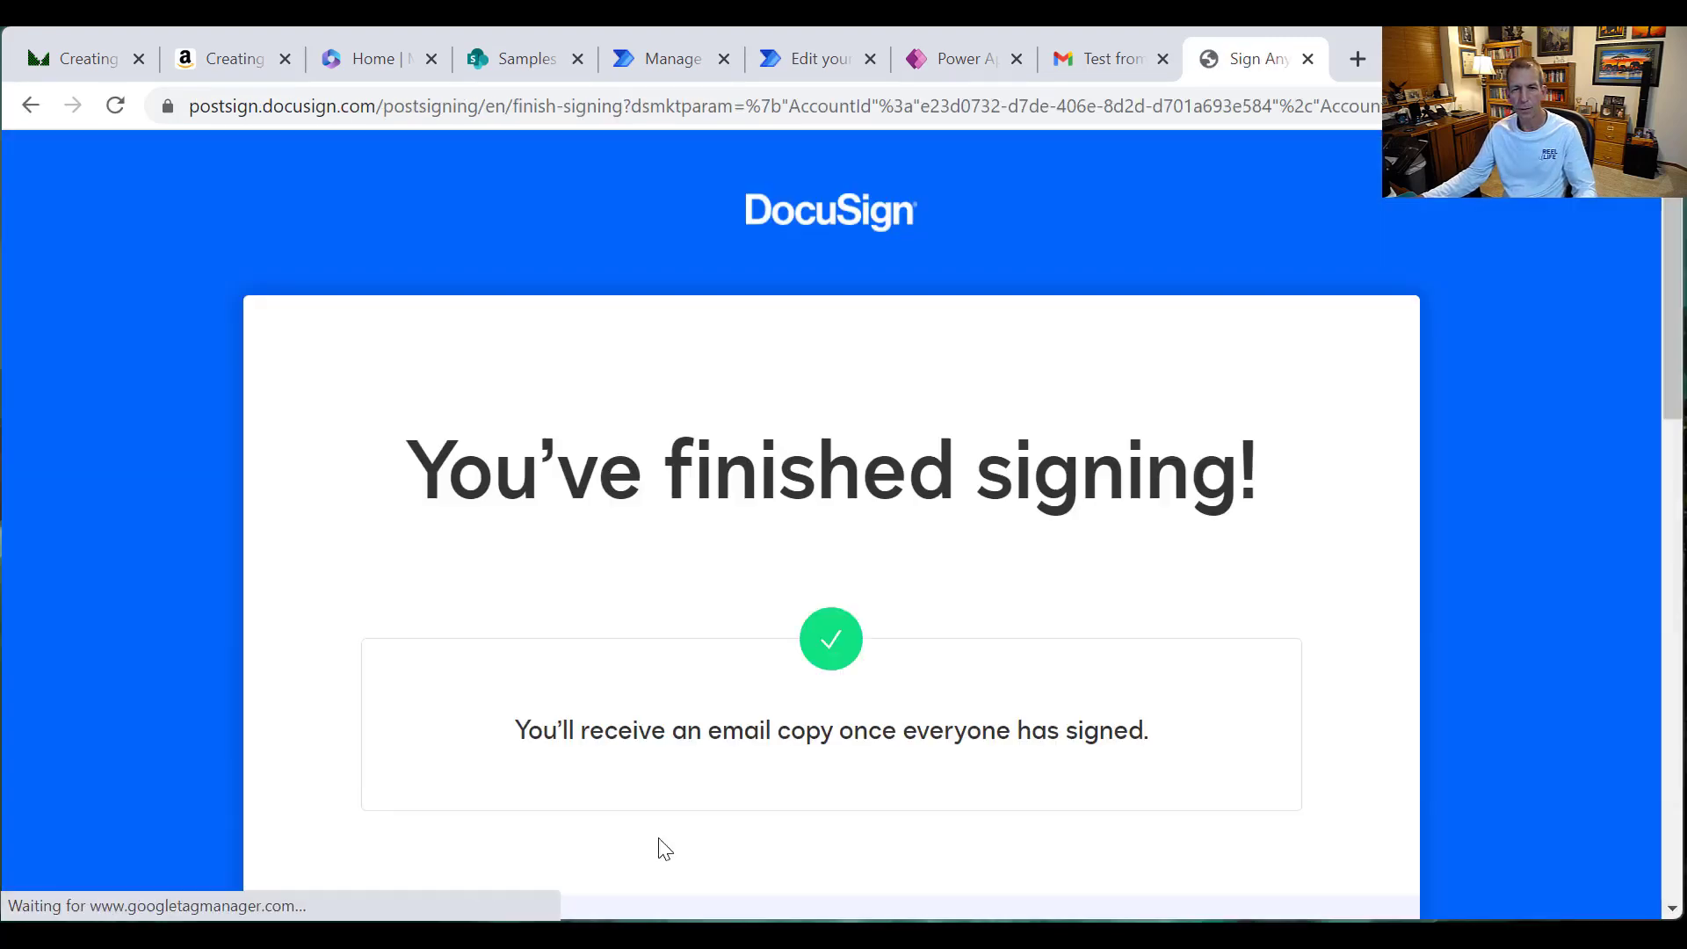
{"action": "left_click", "coordinate": [805, 60]}
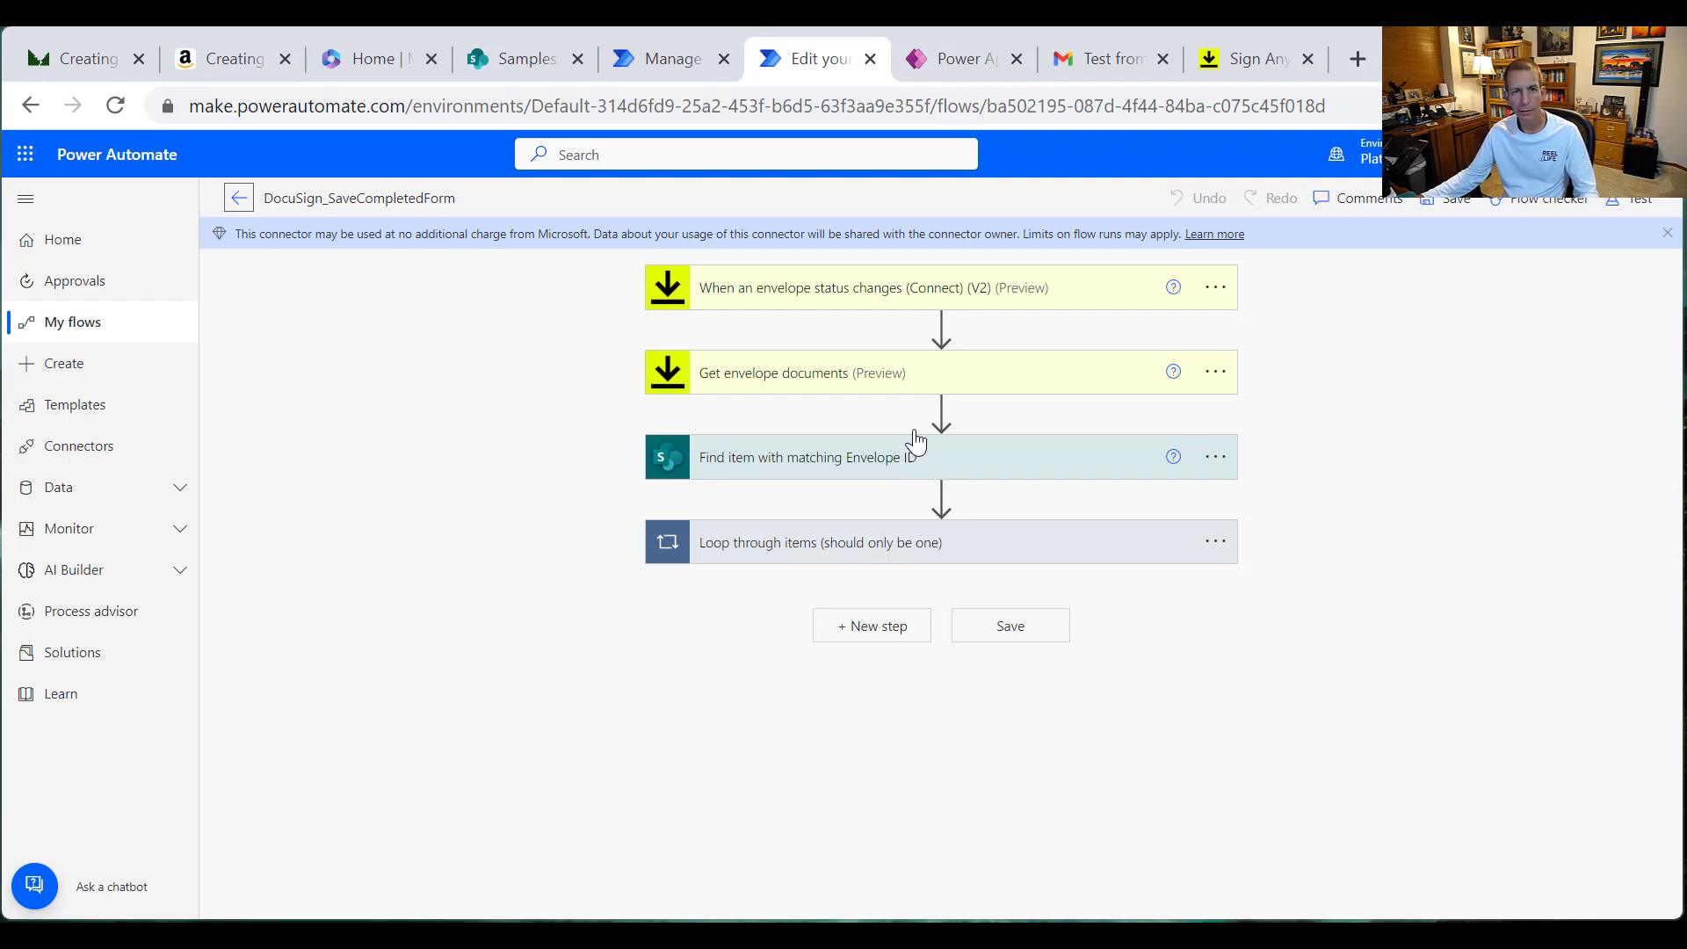
Step: Reload the DocuSign_SaveCompletedForm run history twice until both May 13 runs show Succeeded
{"action": "left_click", "coordinate": [249, 199]}
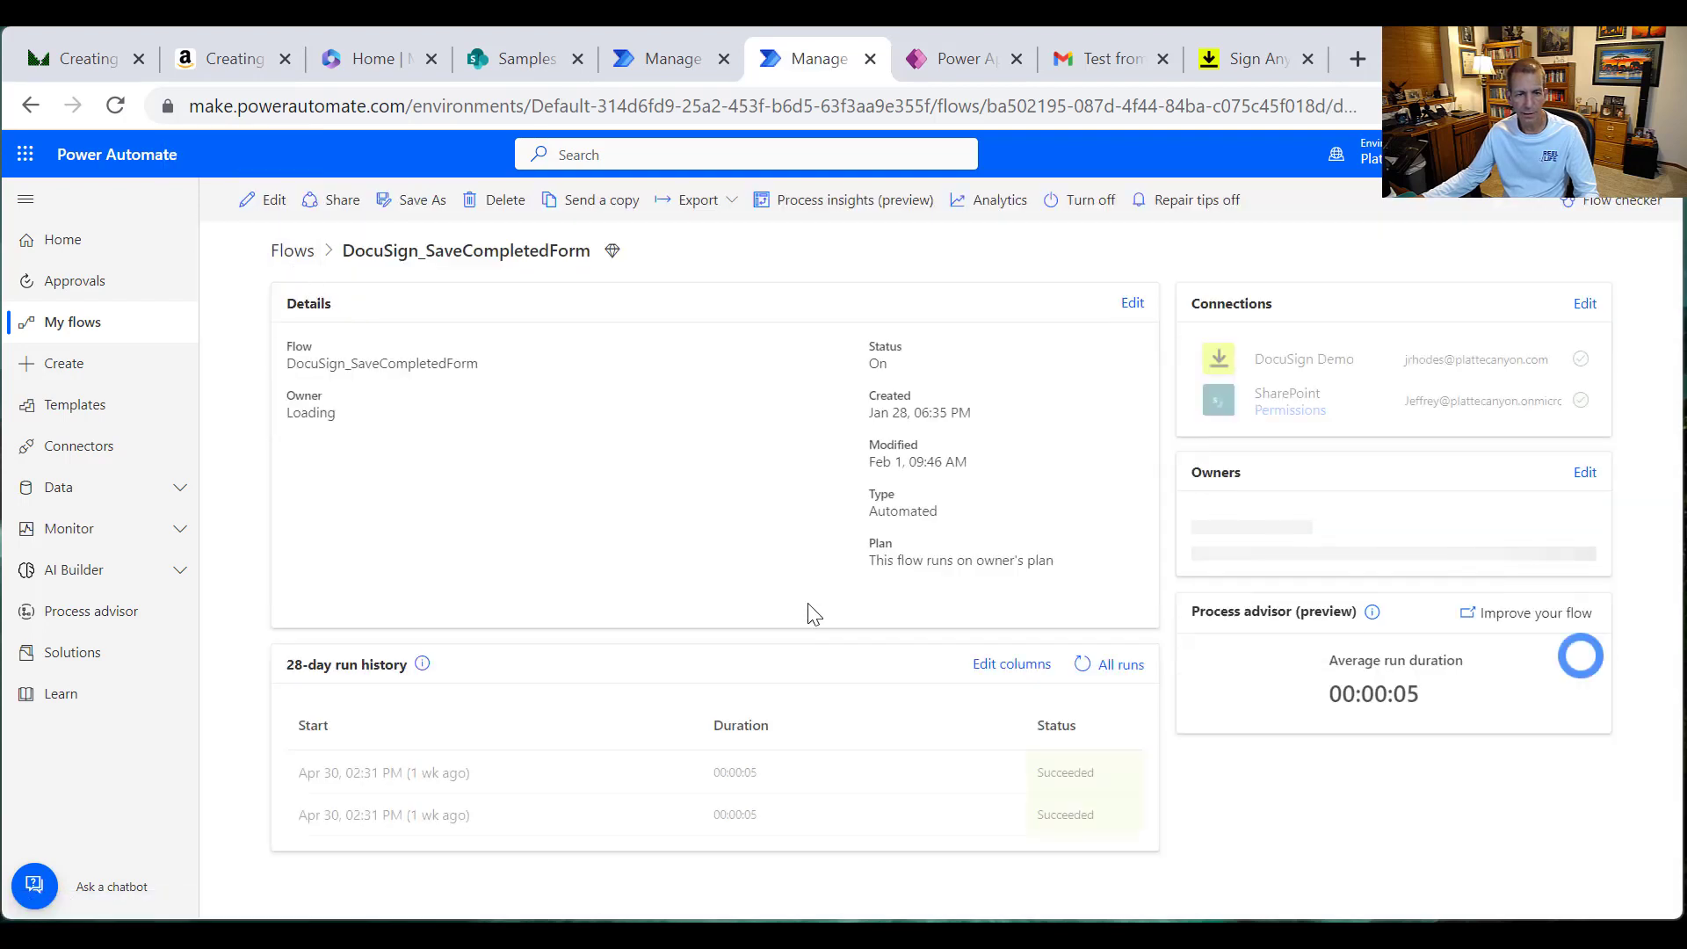
{"action": "right_click", "coordinate": [495, 577]}
{"action": "left_click", "coordinate": [605, 653]}
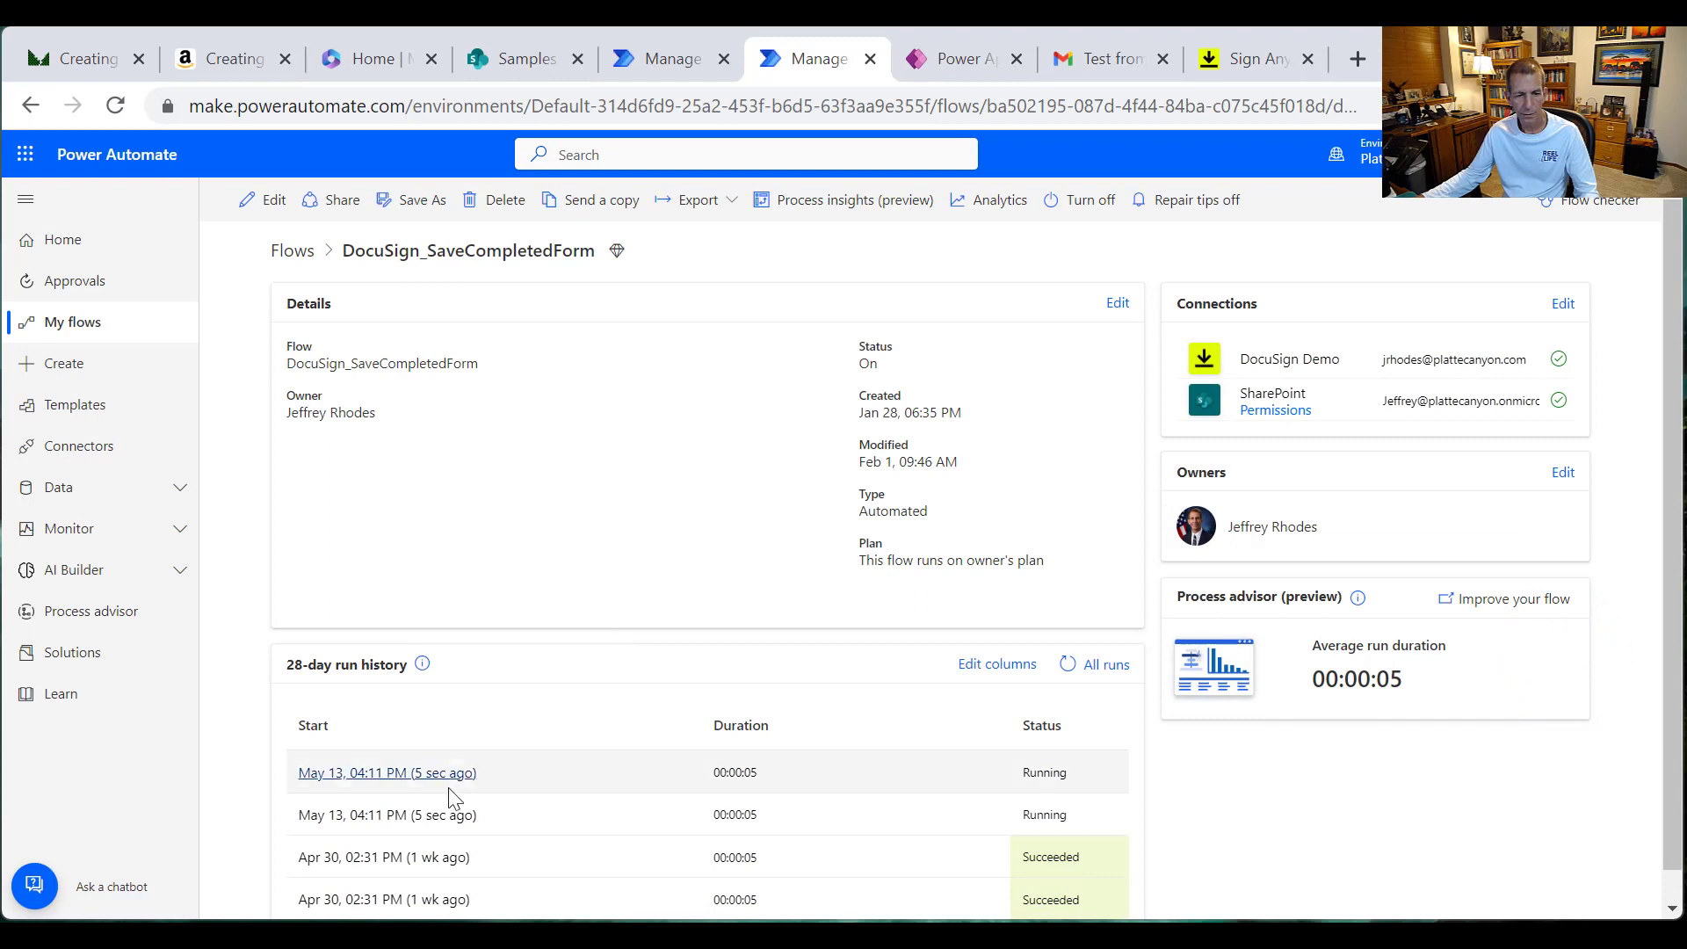
{"action": "right_click", "coordinate": [556, 521]}
{"action": "left_click", "coordinate": [665, 606]}
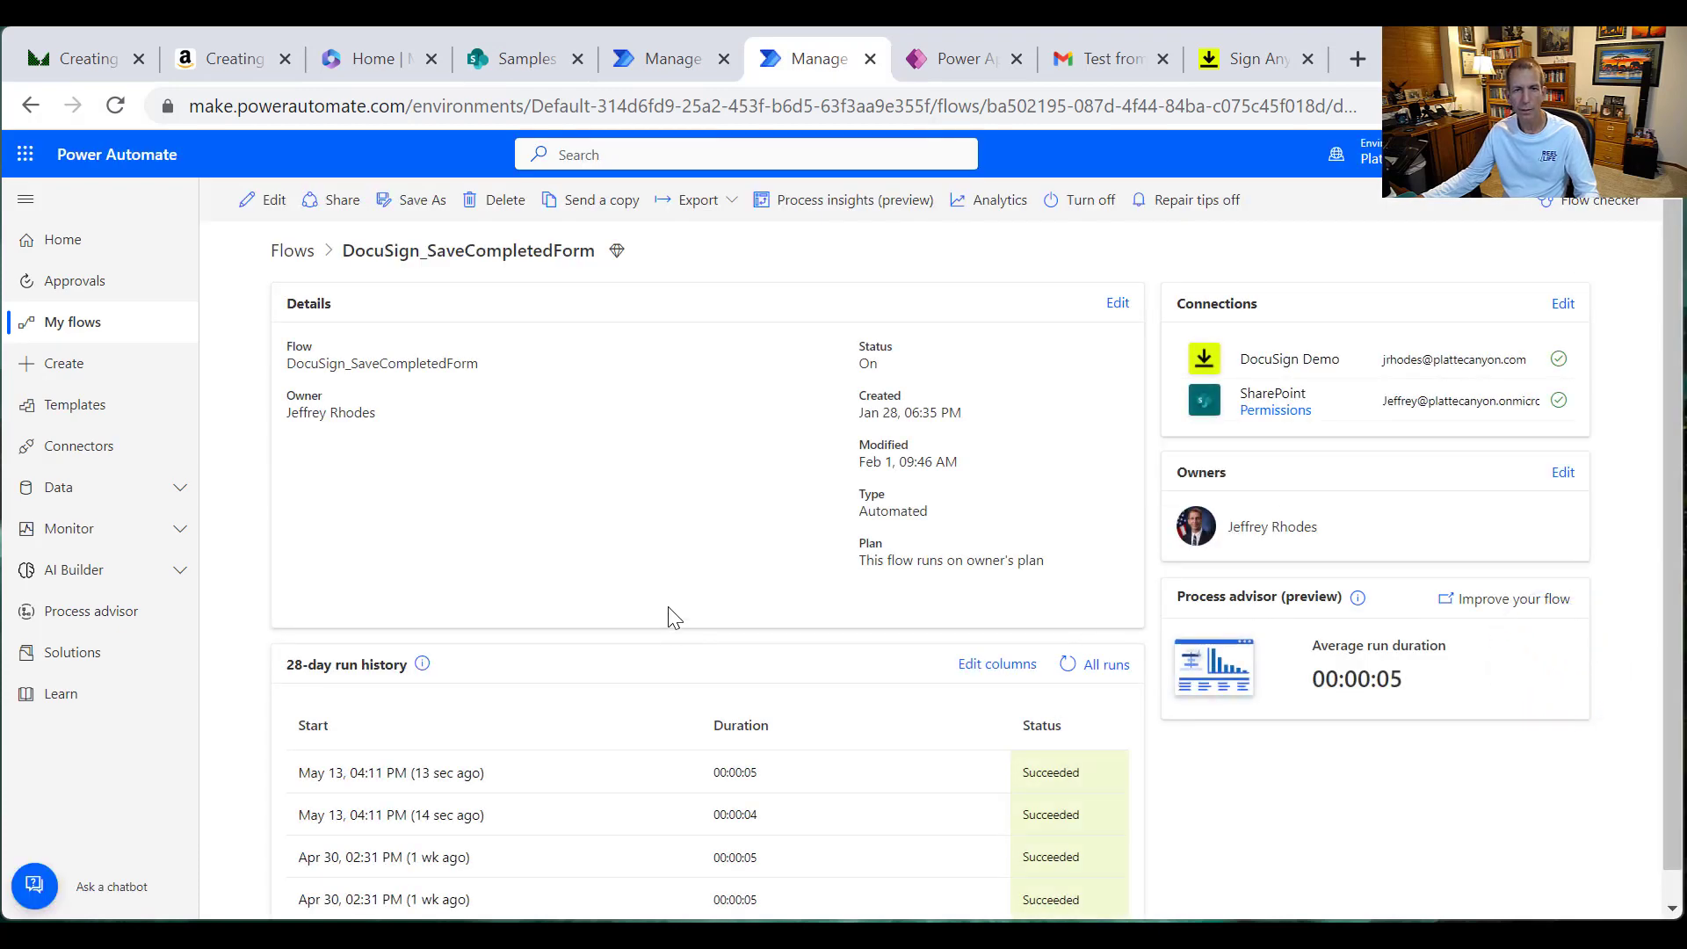
{"action": "left_click", "coordinate": [534, 61]}
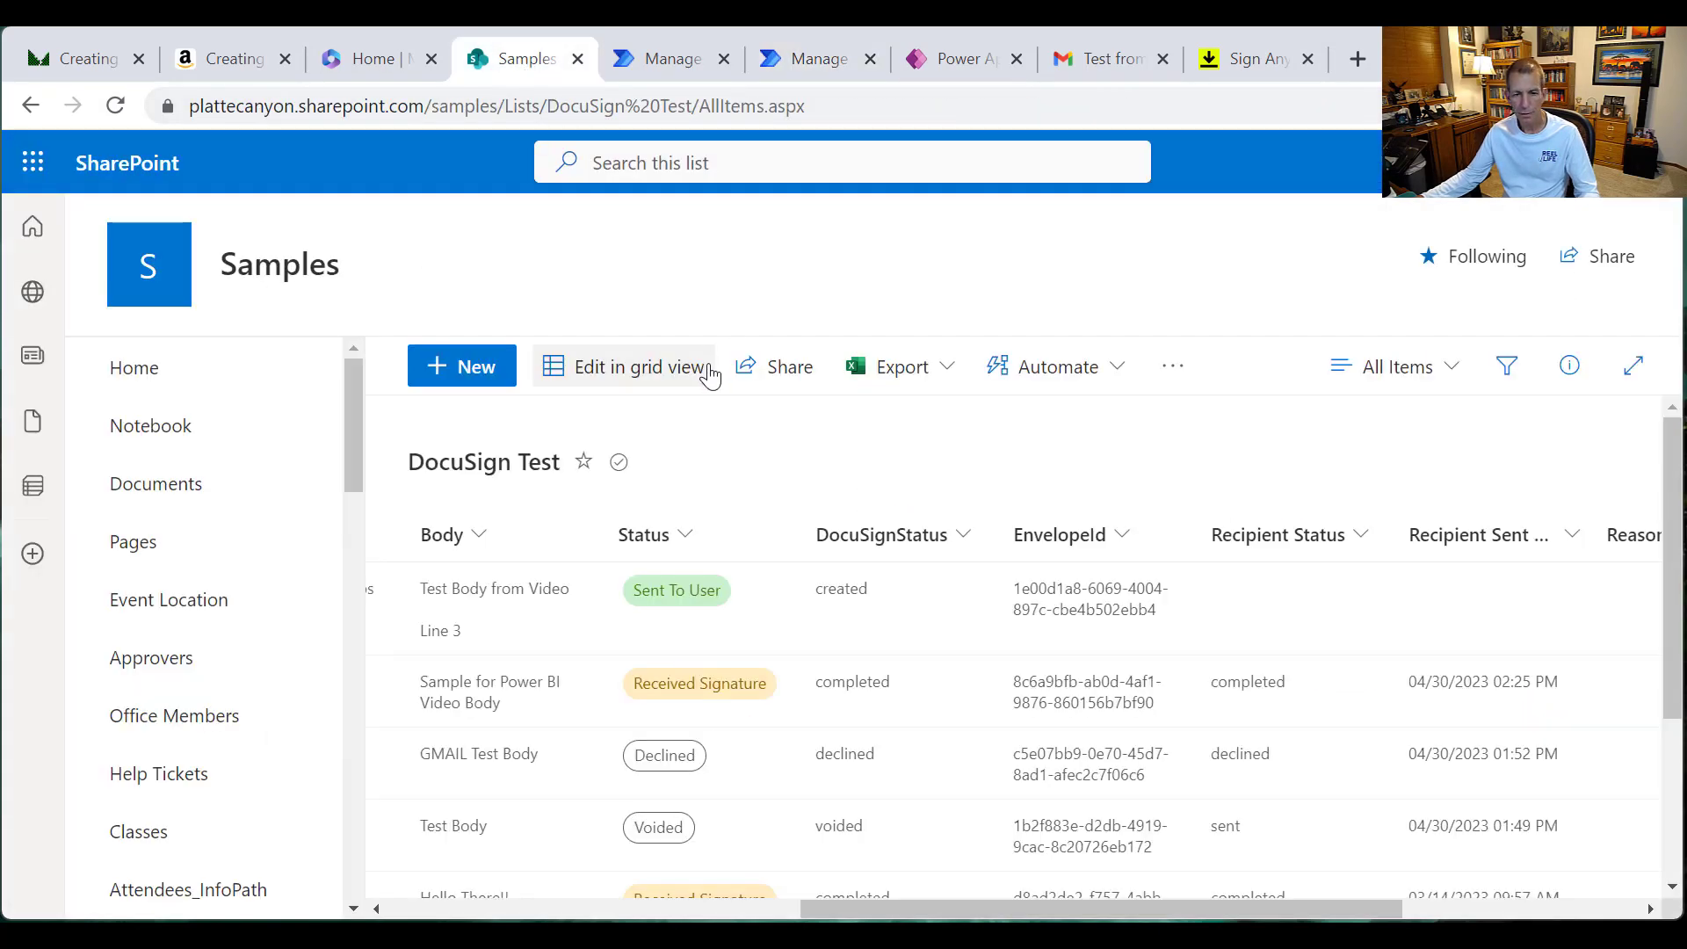
Step: Reload the DocuSign Test list and check that the newest item reads Received Signature
{"action": "right_click", "coordinate": [769, 456]}
{"action": "left_click", "coordinate": [874, 555]}
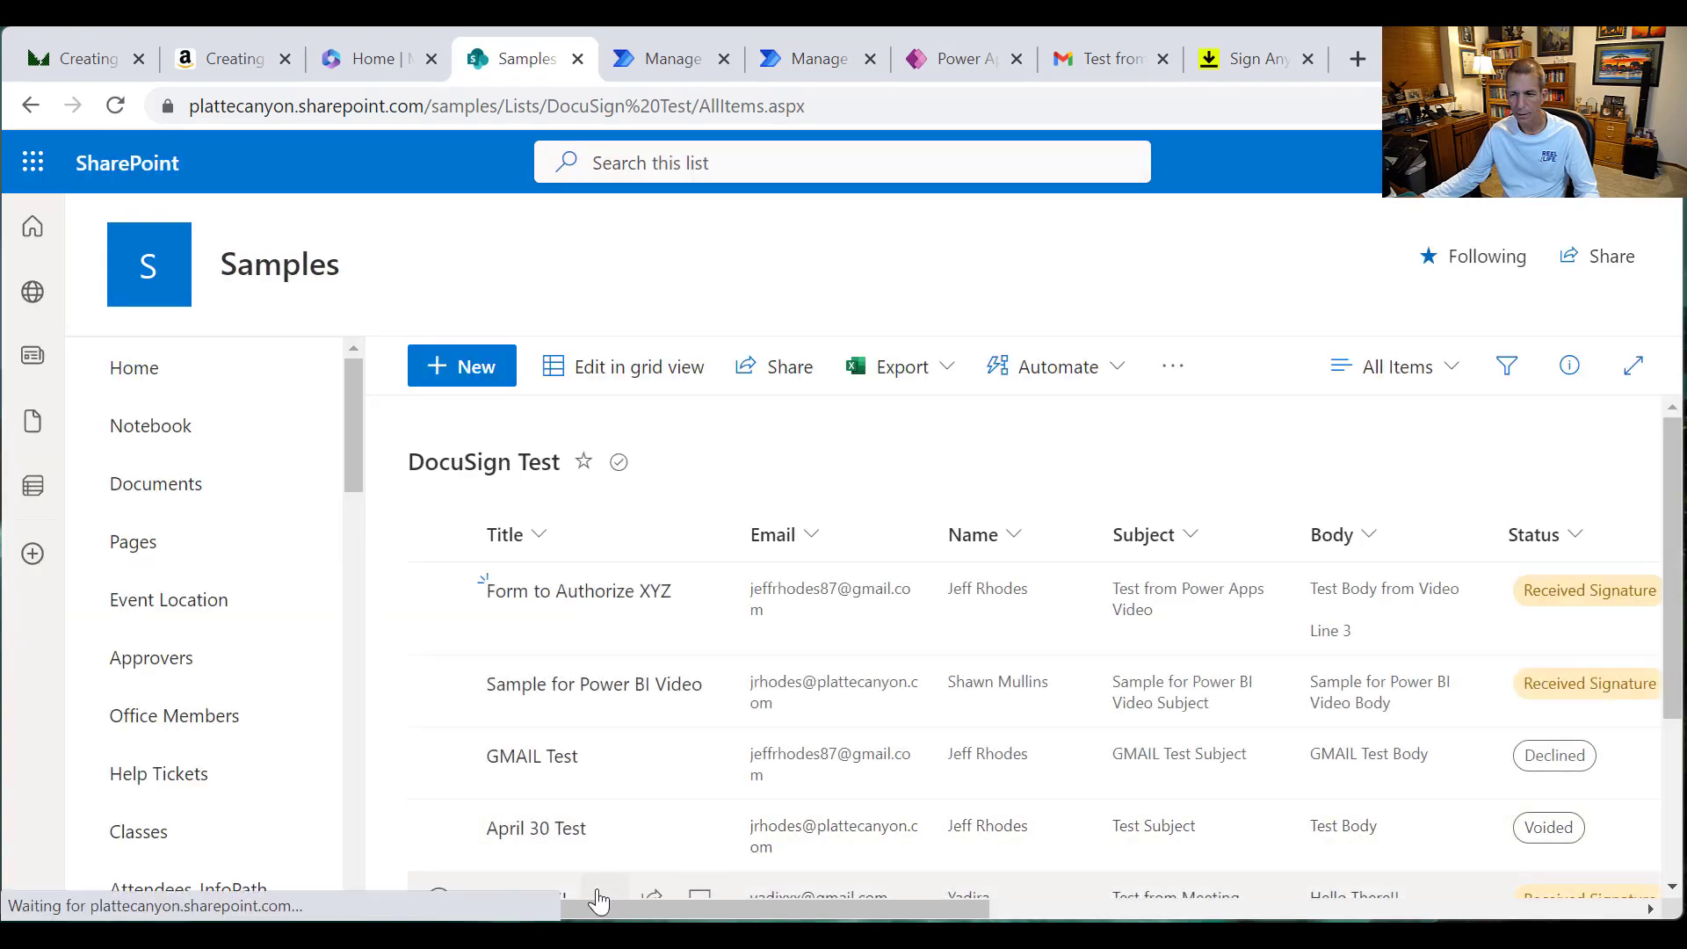
{"action": "left_click_drag", "start_coordinate": [586, 909], "coordinate": [915, 909]}
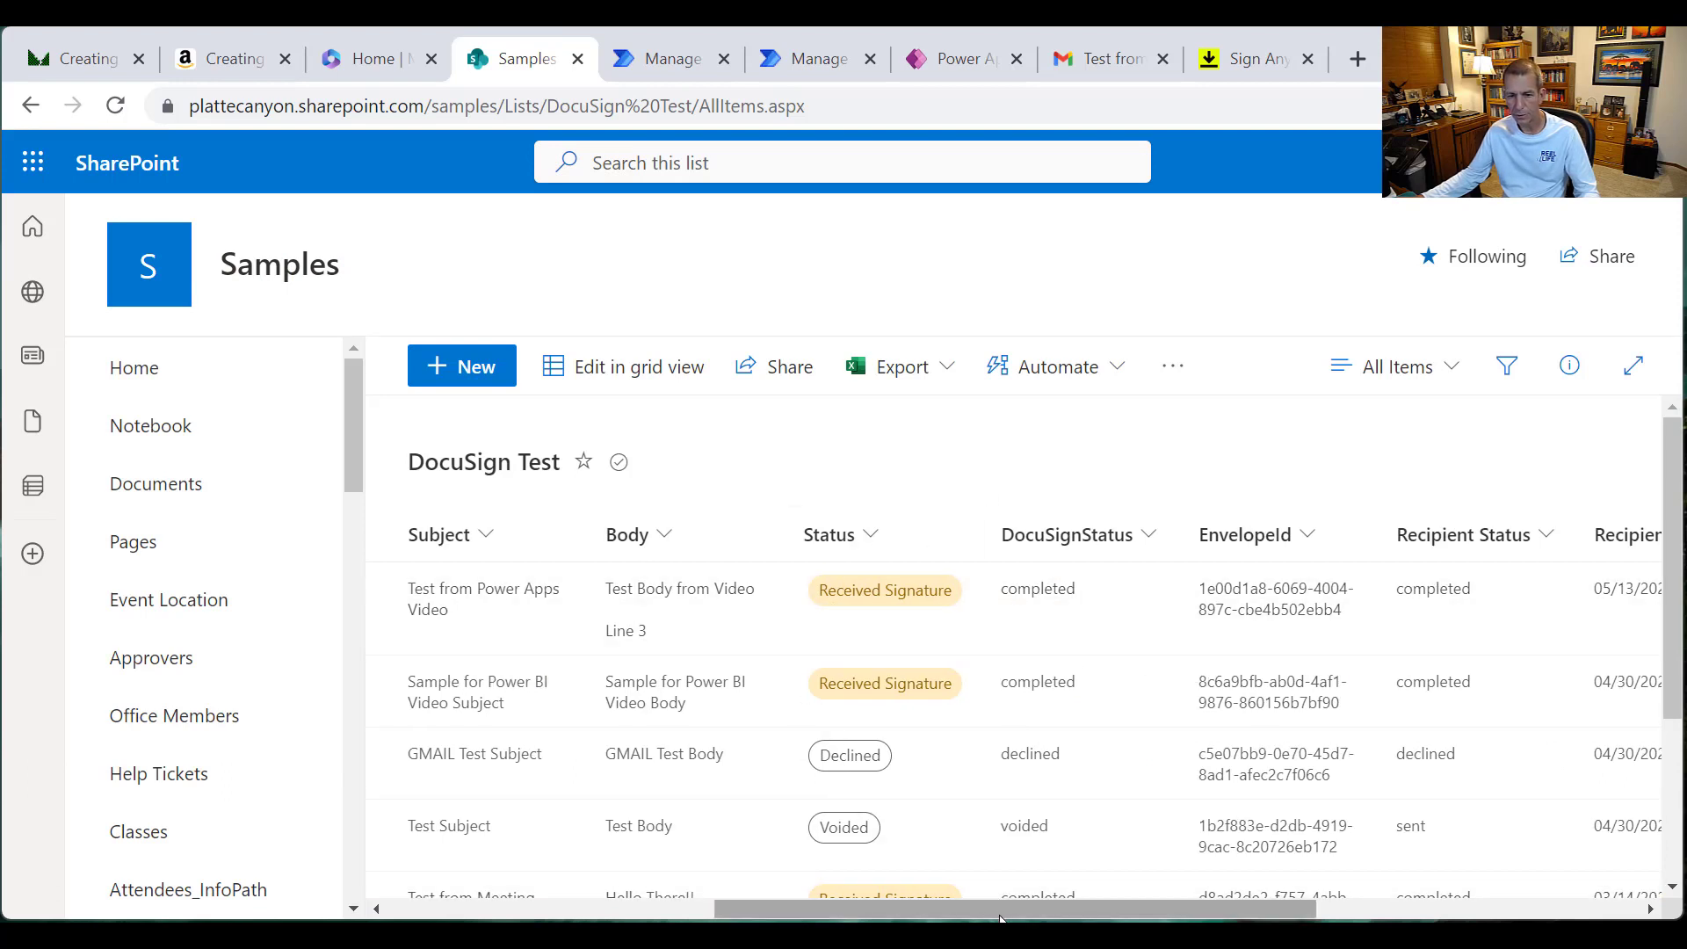
{"action": "scroll", "coordinate": [1019, 597], "scroll_direction": "right", "scroll_amount": 5}
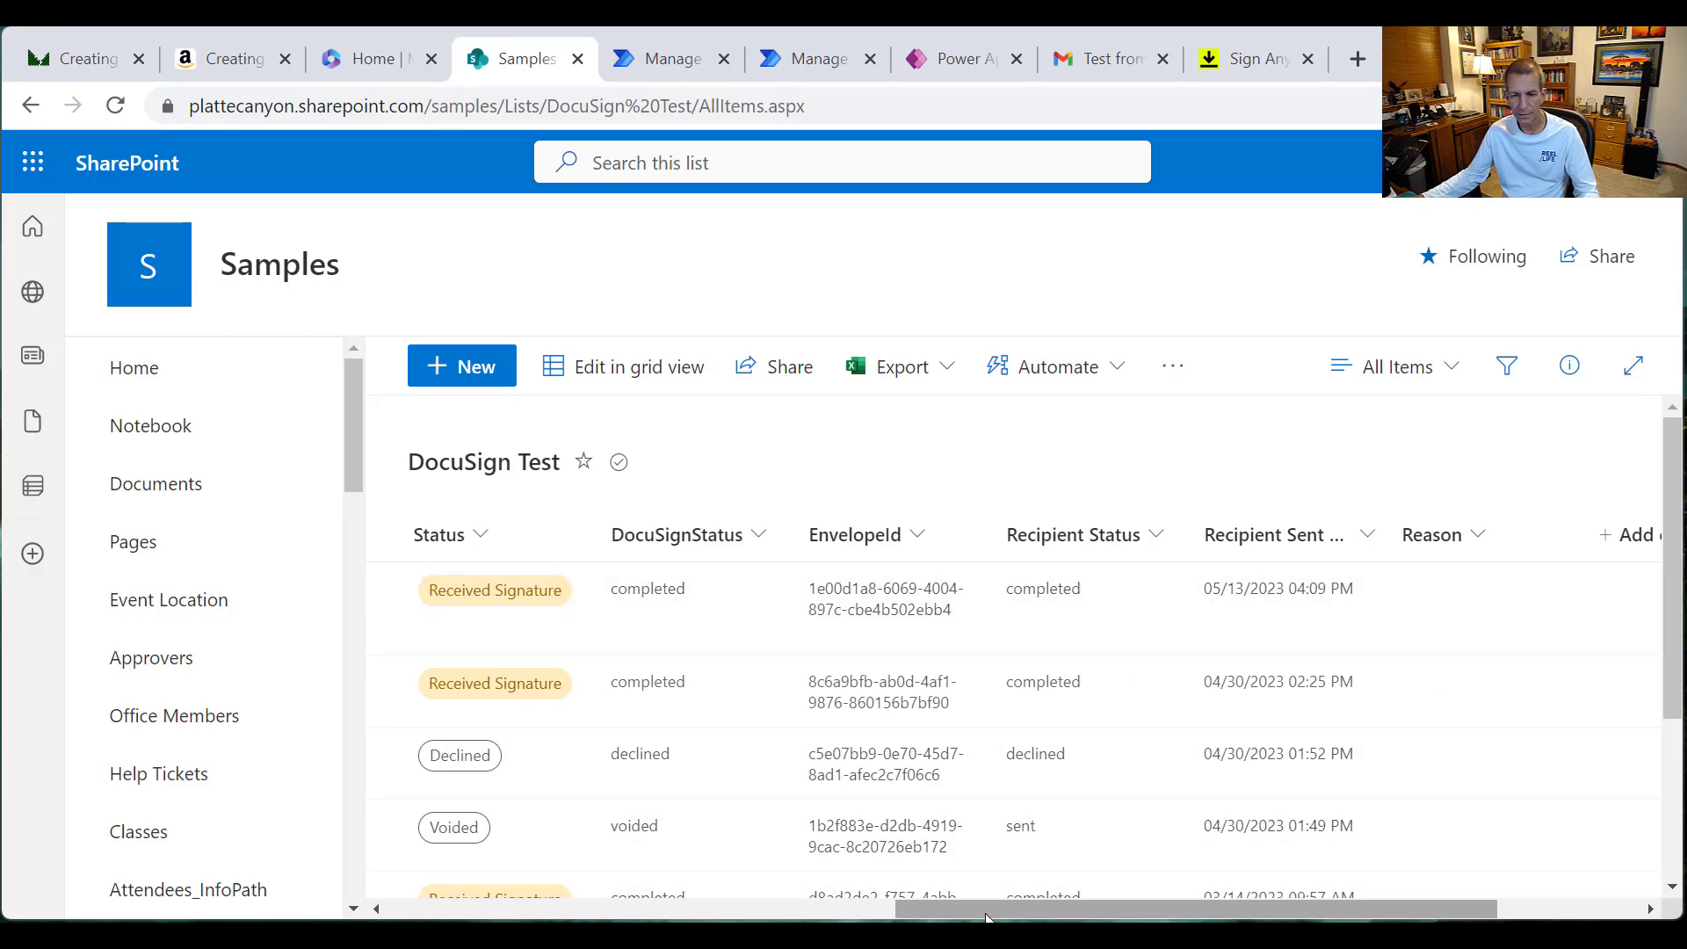
{"action": "left_click_drag", "start_coordinate": [986, 912], "coordinate": [474, 852]}
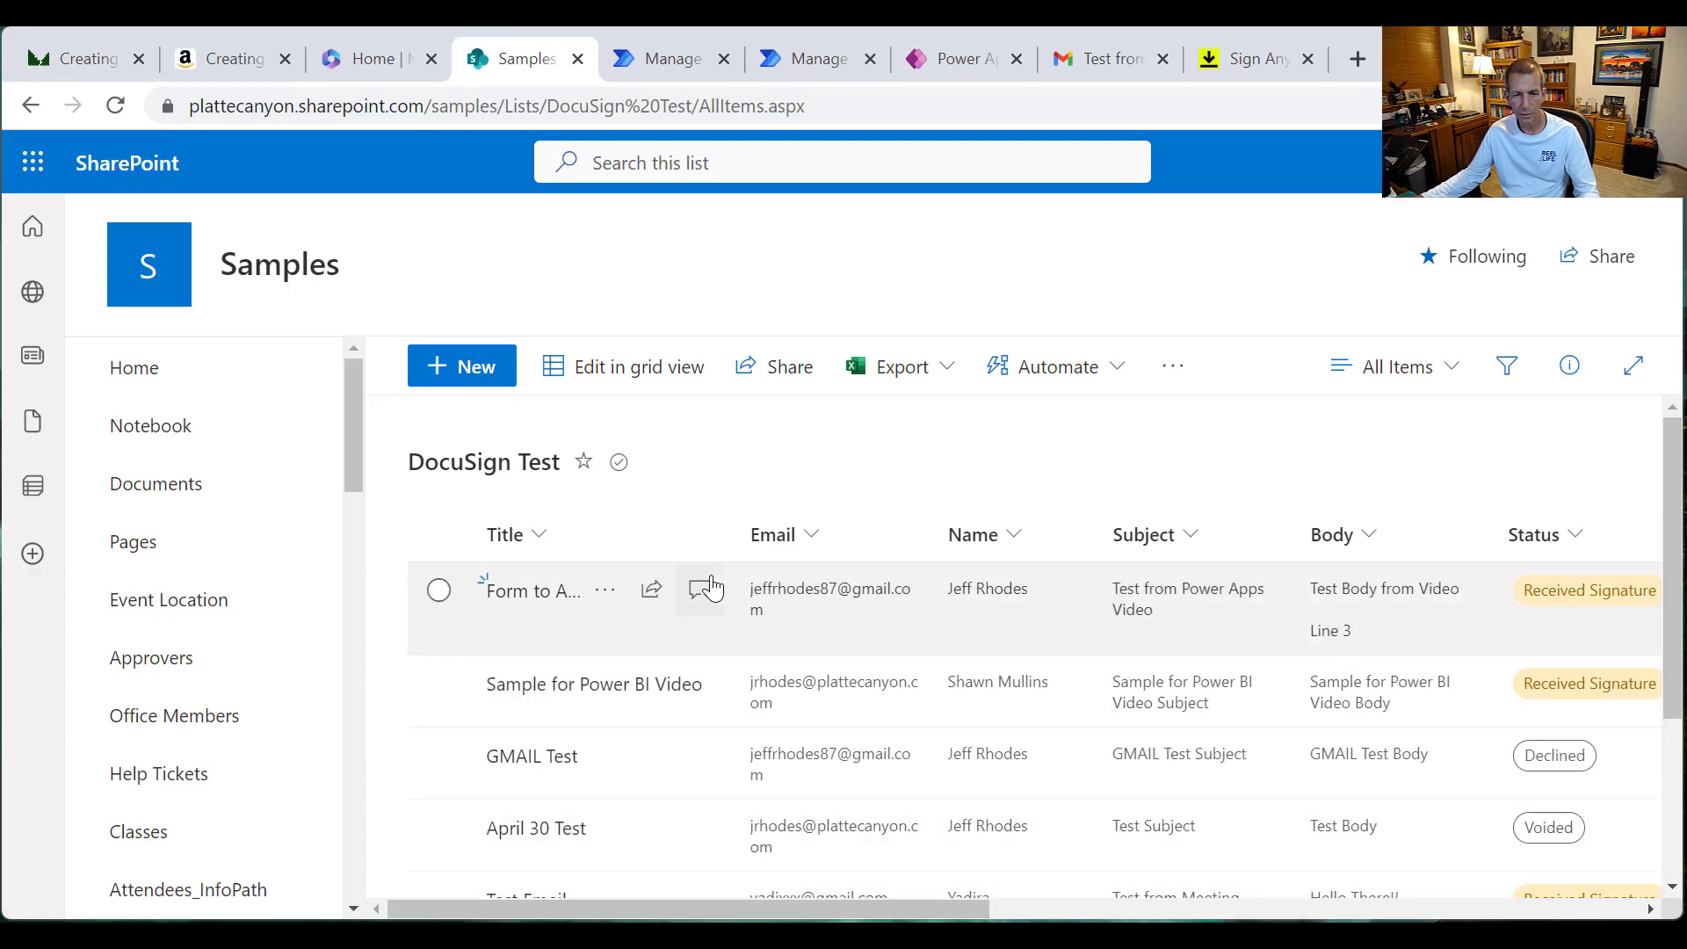
Step: Open the Form to Authorize XYZ item's details and its first attached signed-form PDF
{"action": "left_click", "coordinate": [606, 590]}
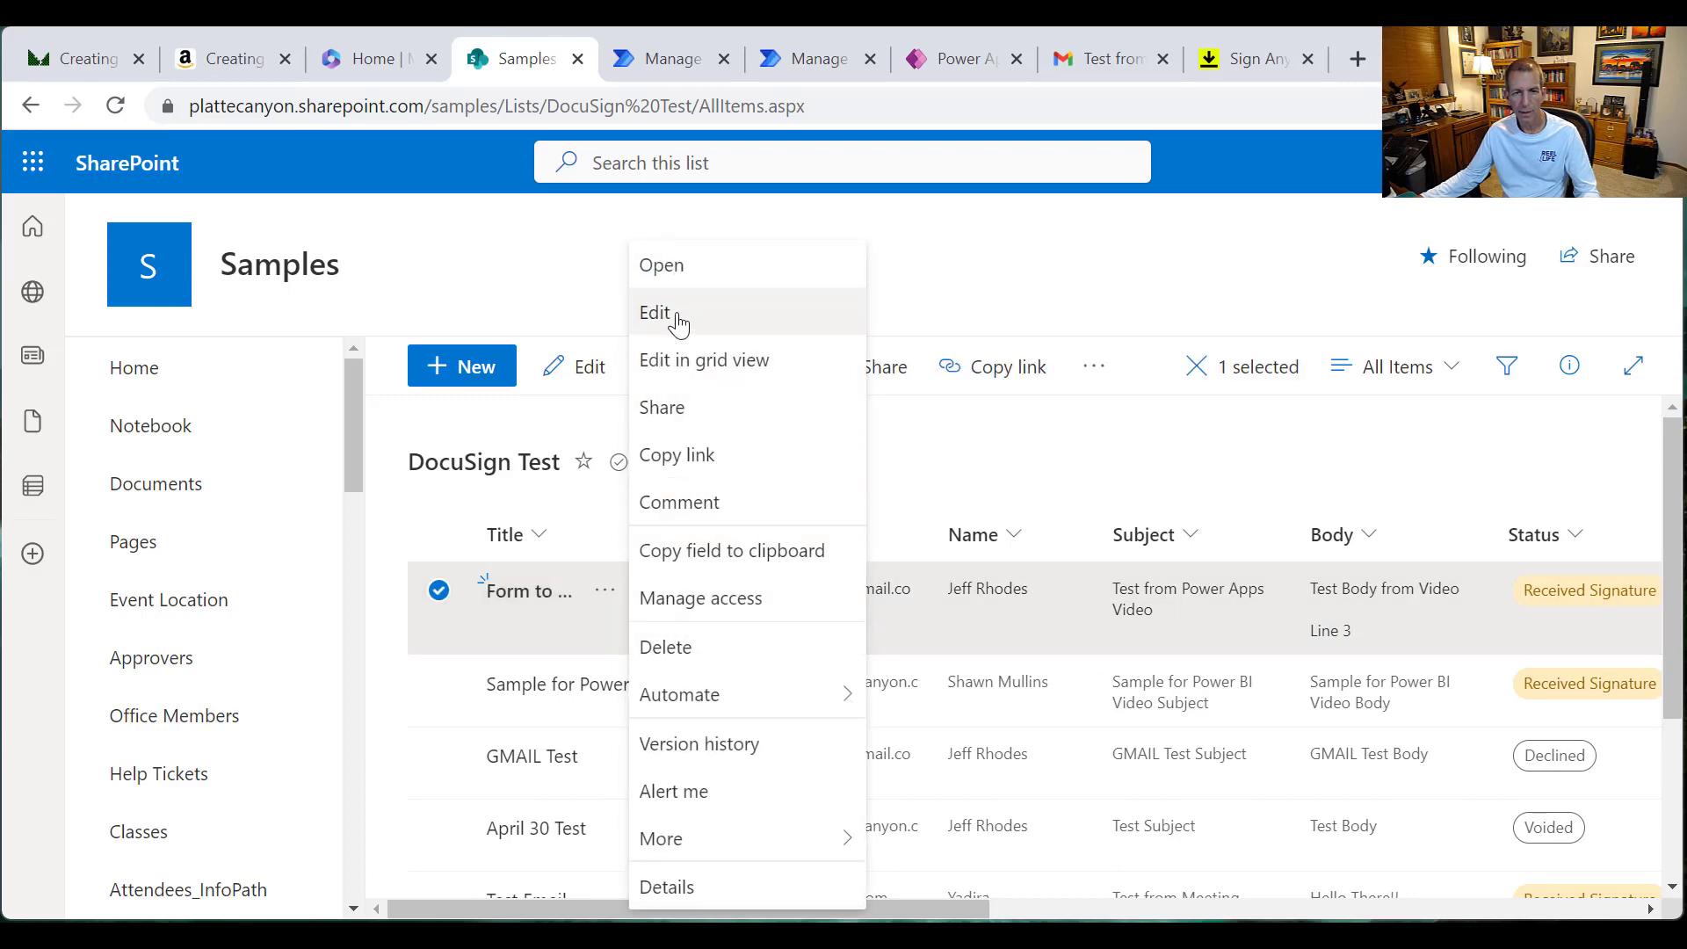
{"action": "left_click", "coordinate": [664, 278]}
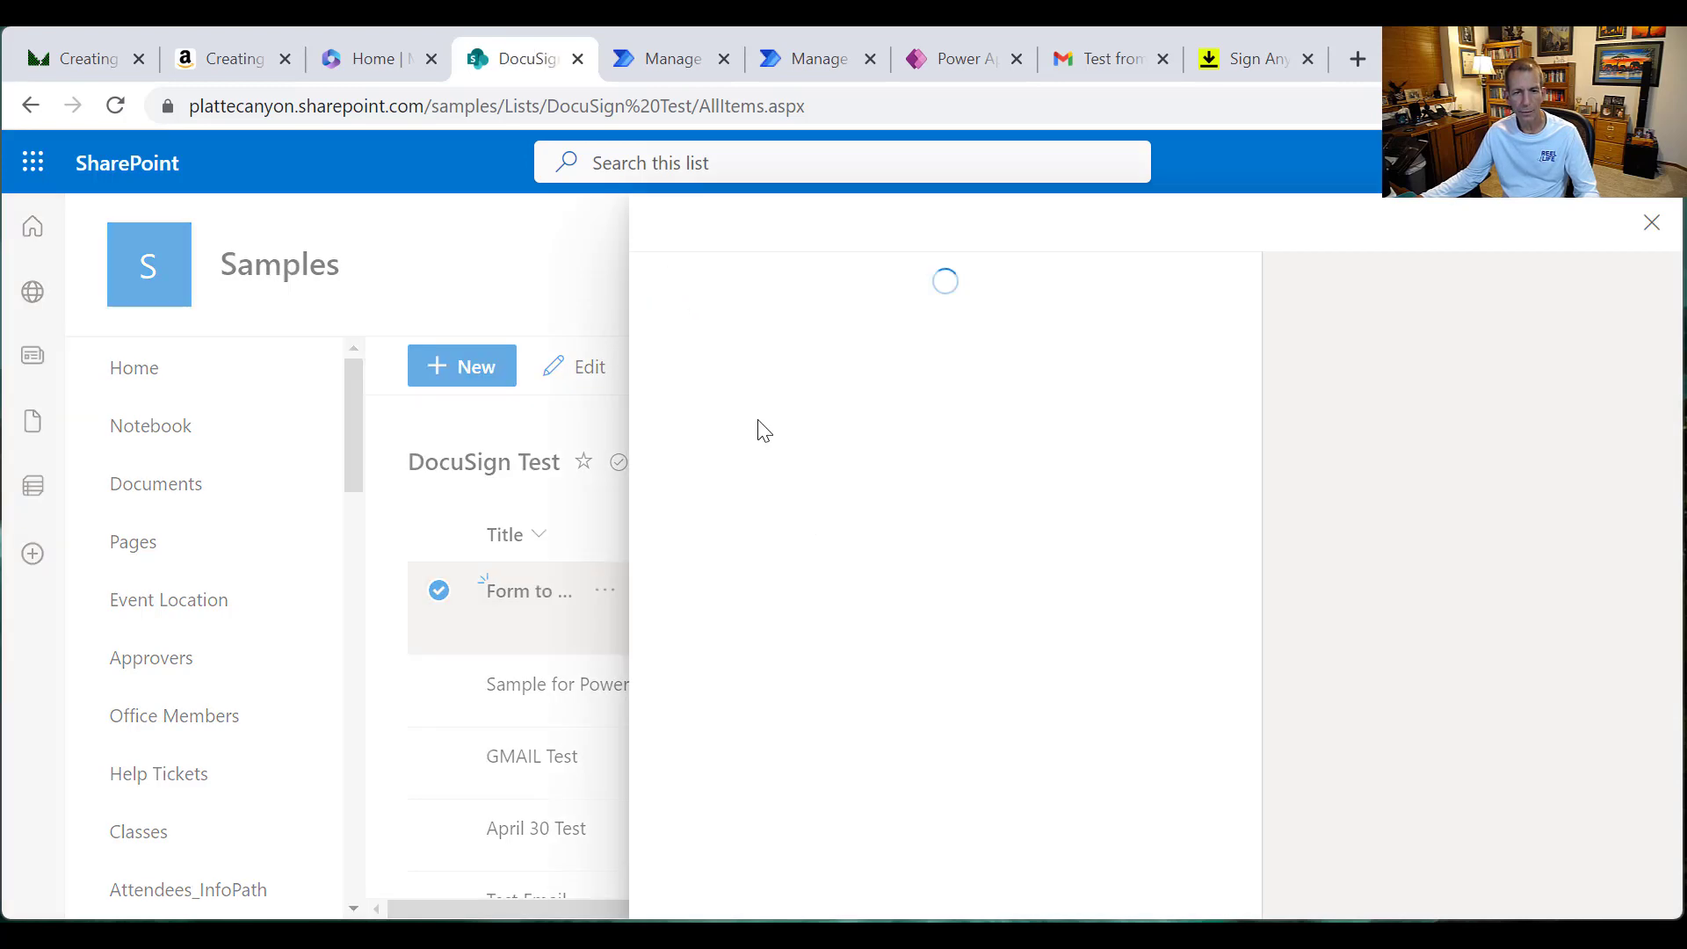
{"action": "scroll", "coordinate": [782, 545], "scroll_direction": "down", "scroll_amount": 8}
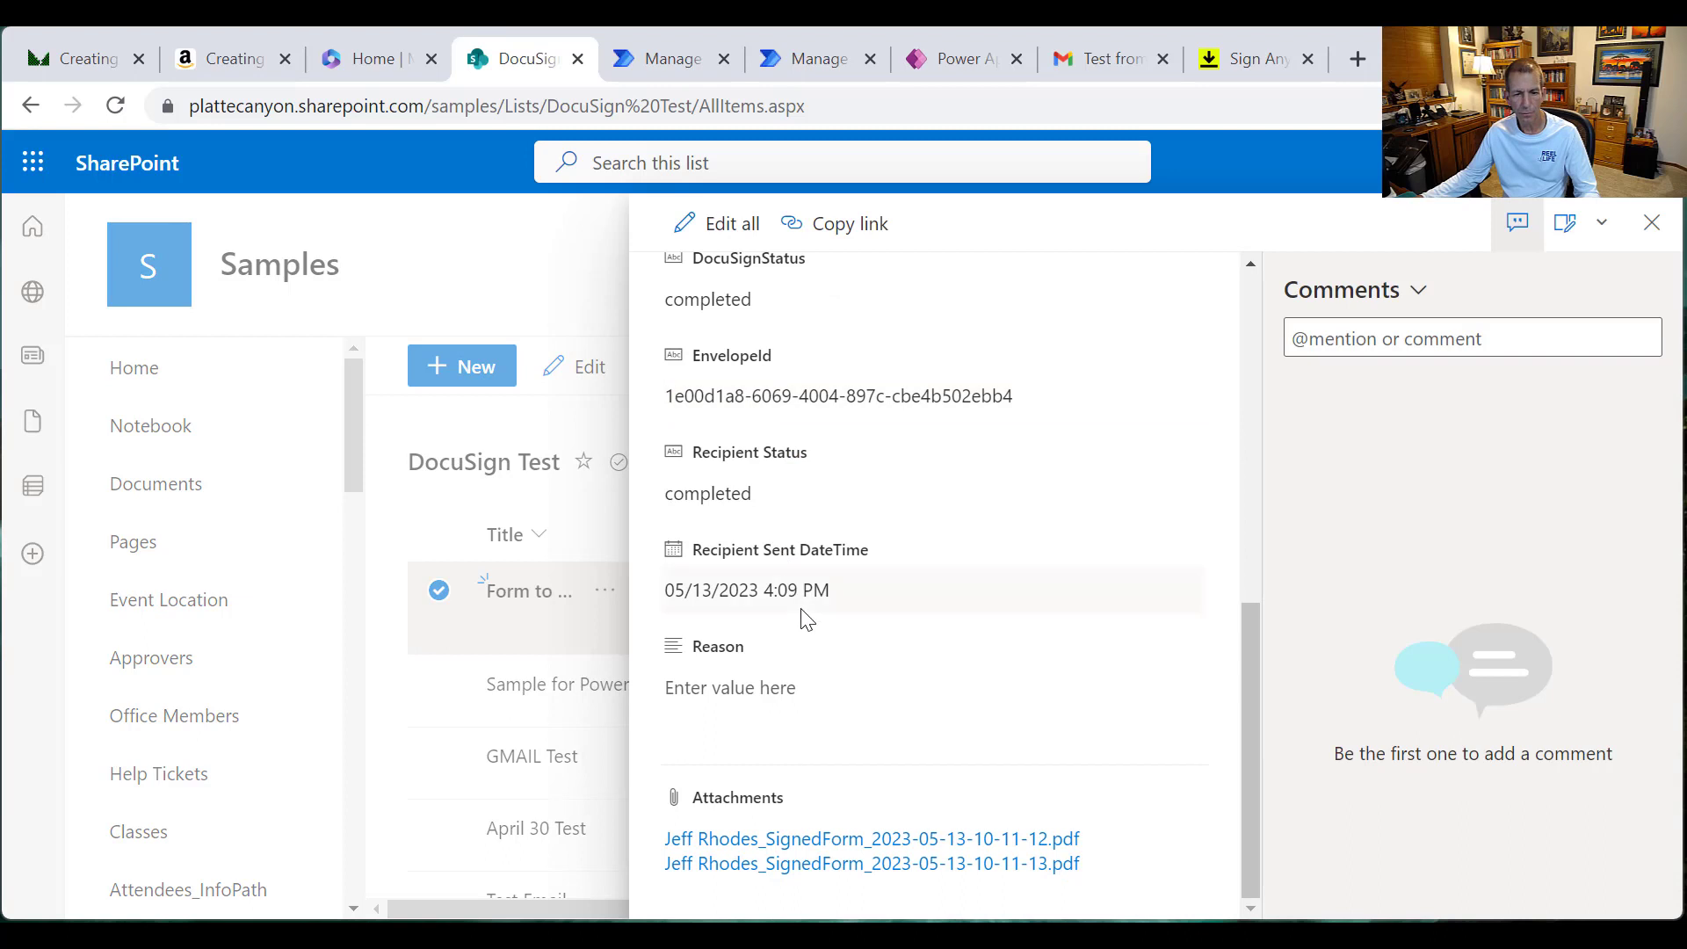
{"action": "left_click", "coordinate": [843, 845]}
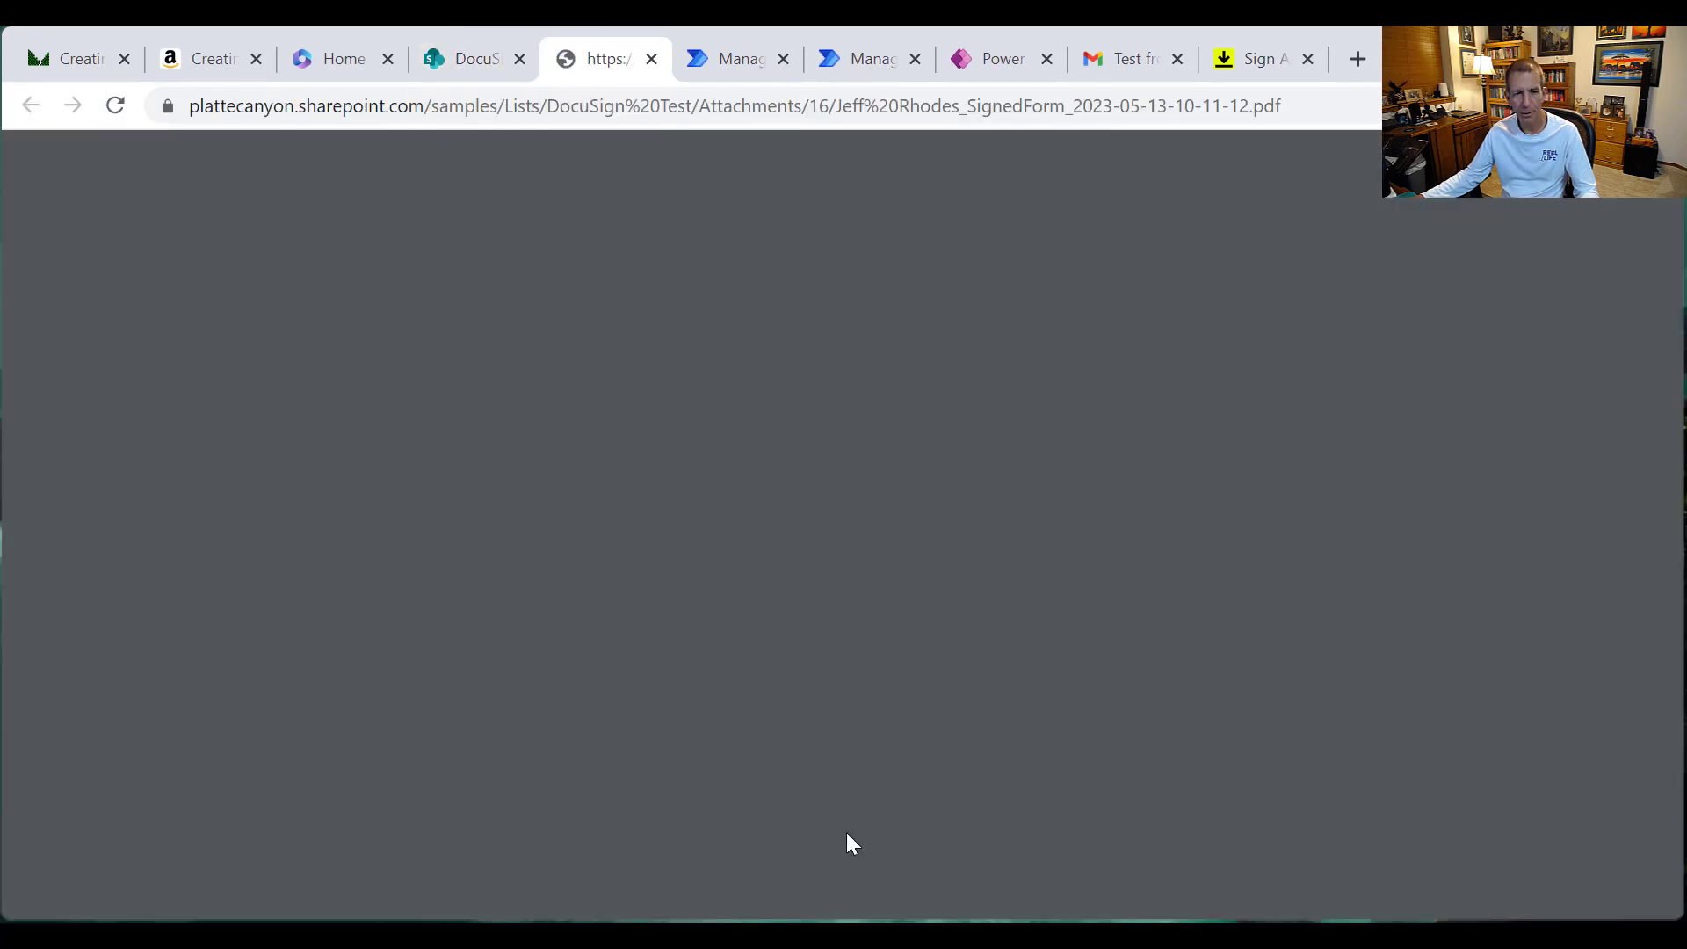